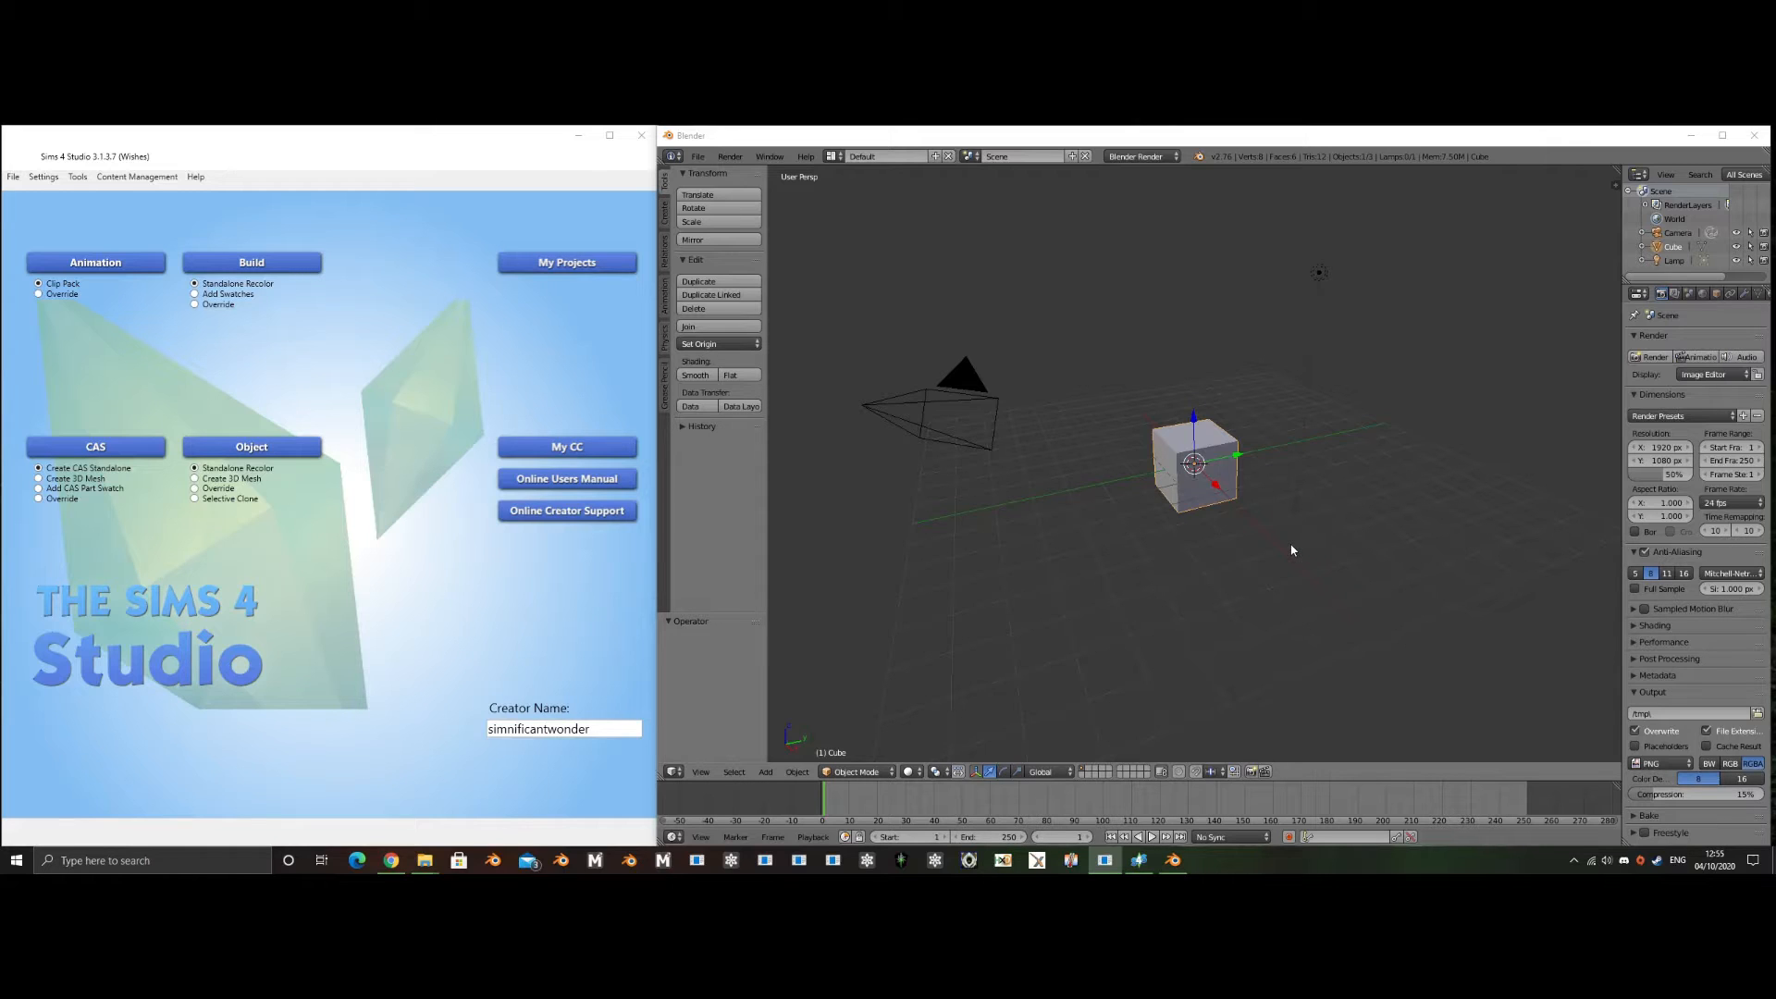
- Delete all default objects in the scene: the cube, camera and lamp
key(super)
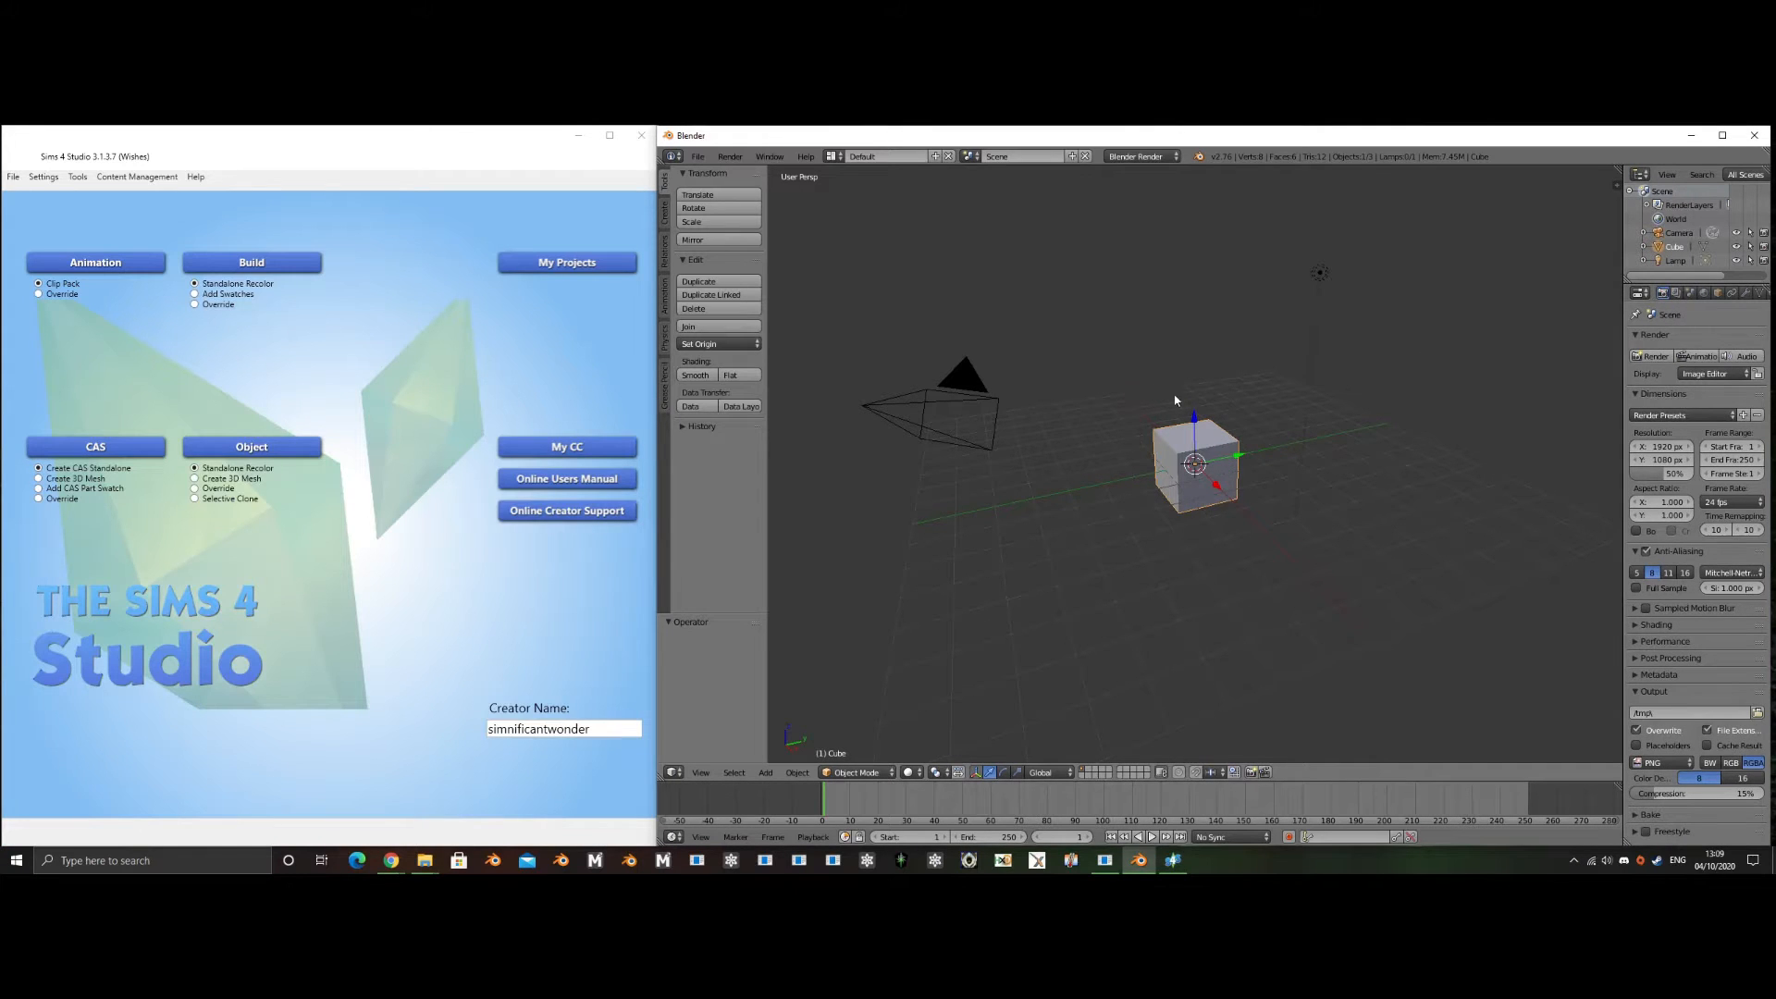
click(1300, 519)
key(shift+c)
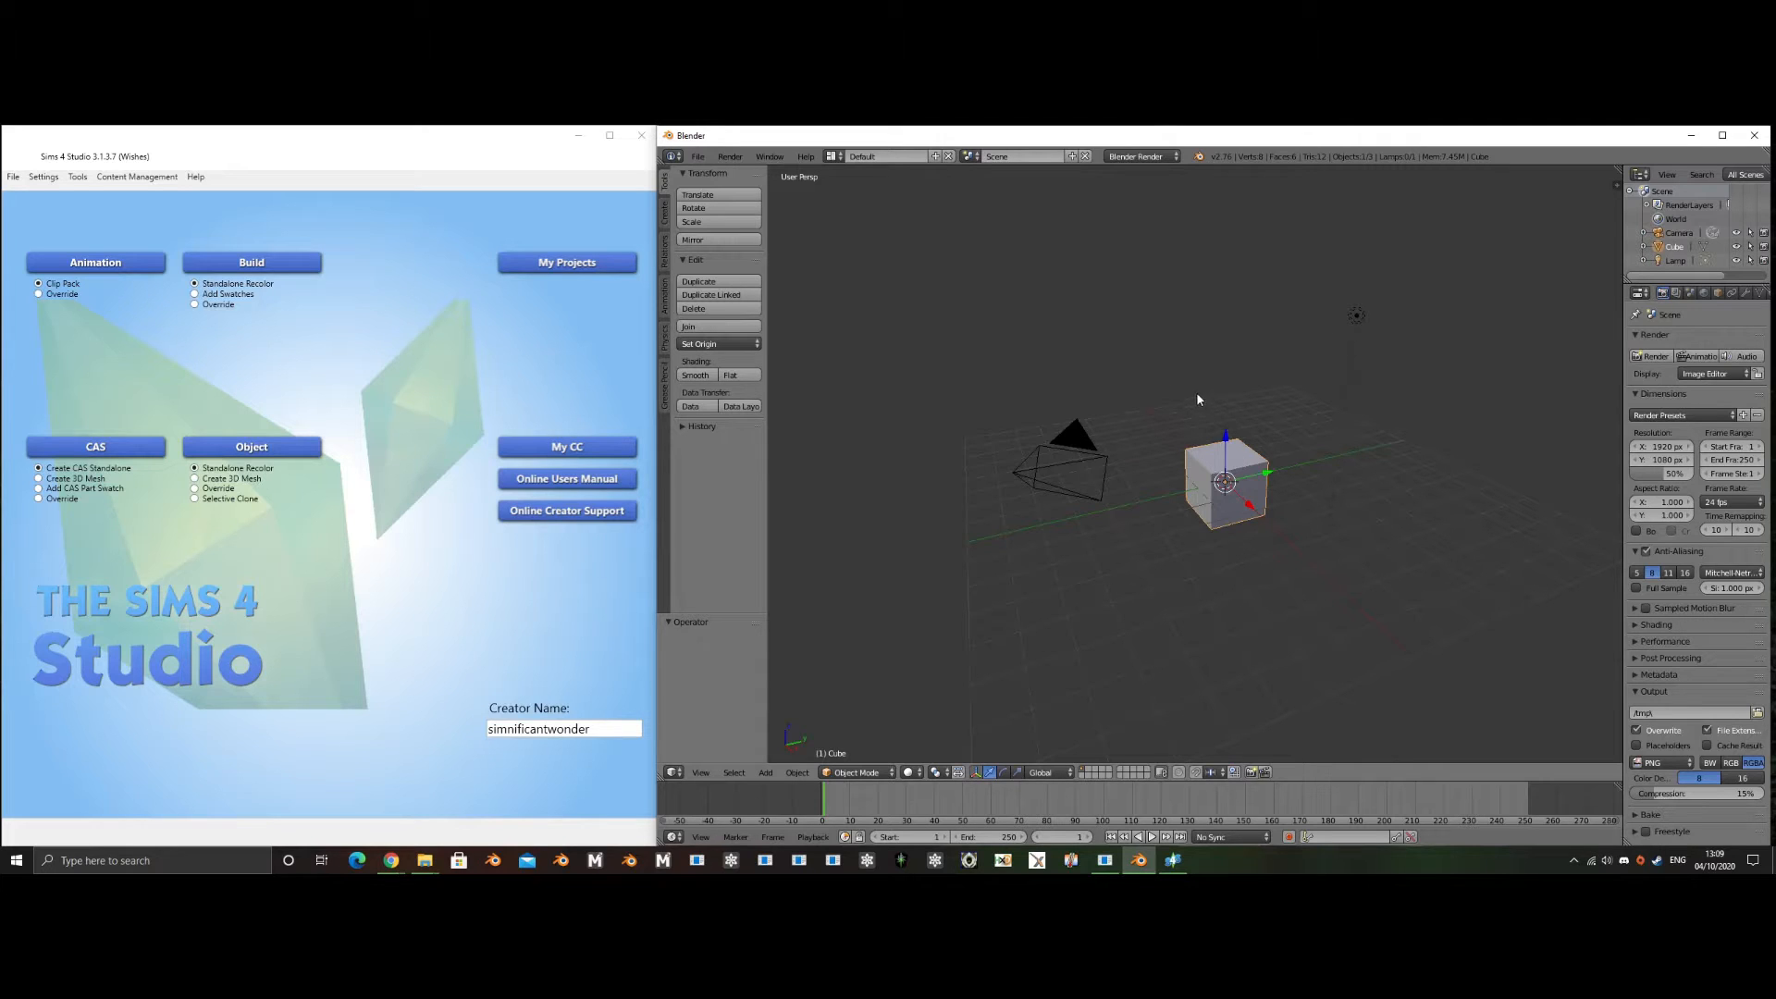
key(a)
key(a)
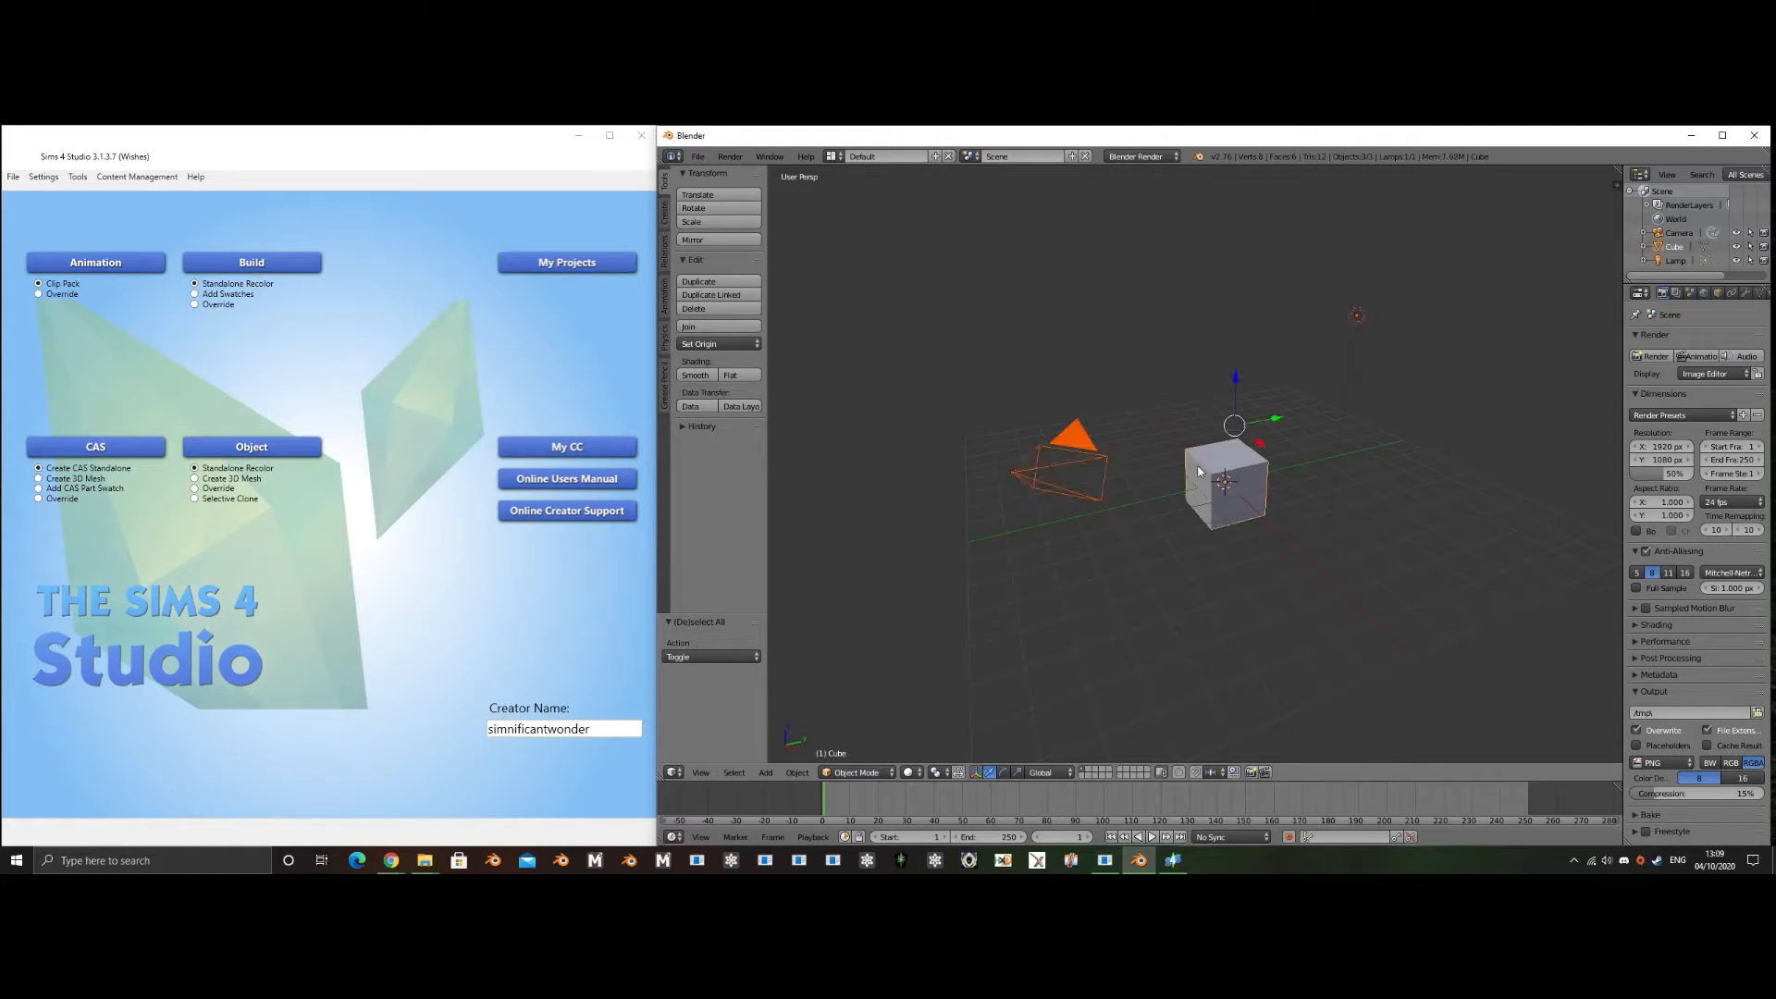
key(x)
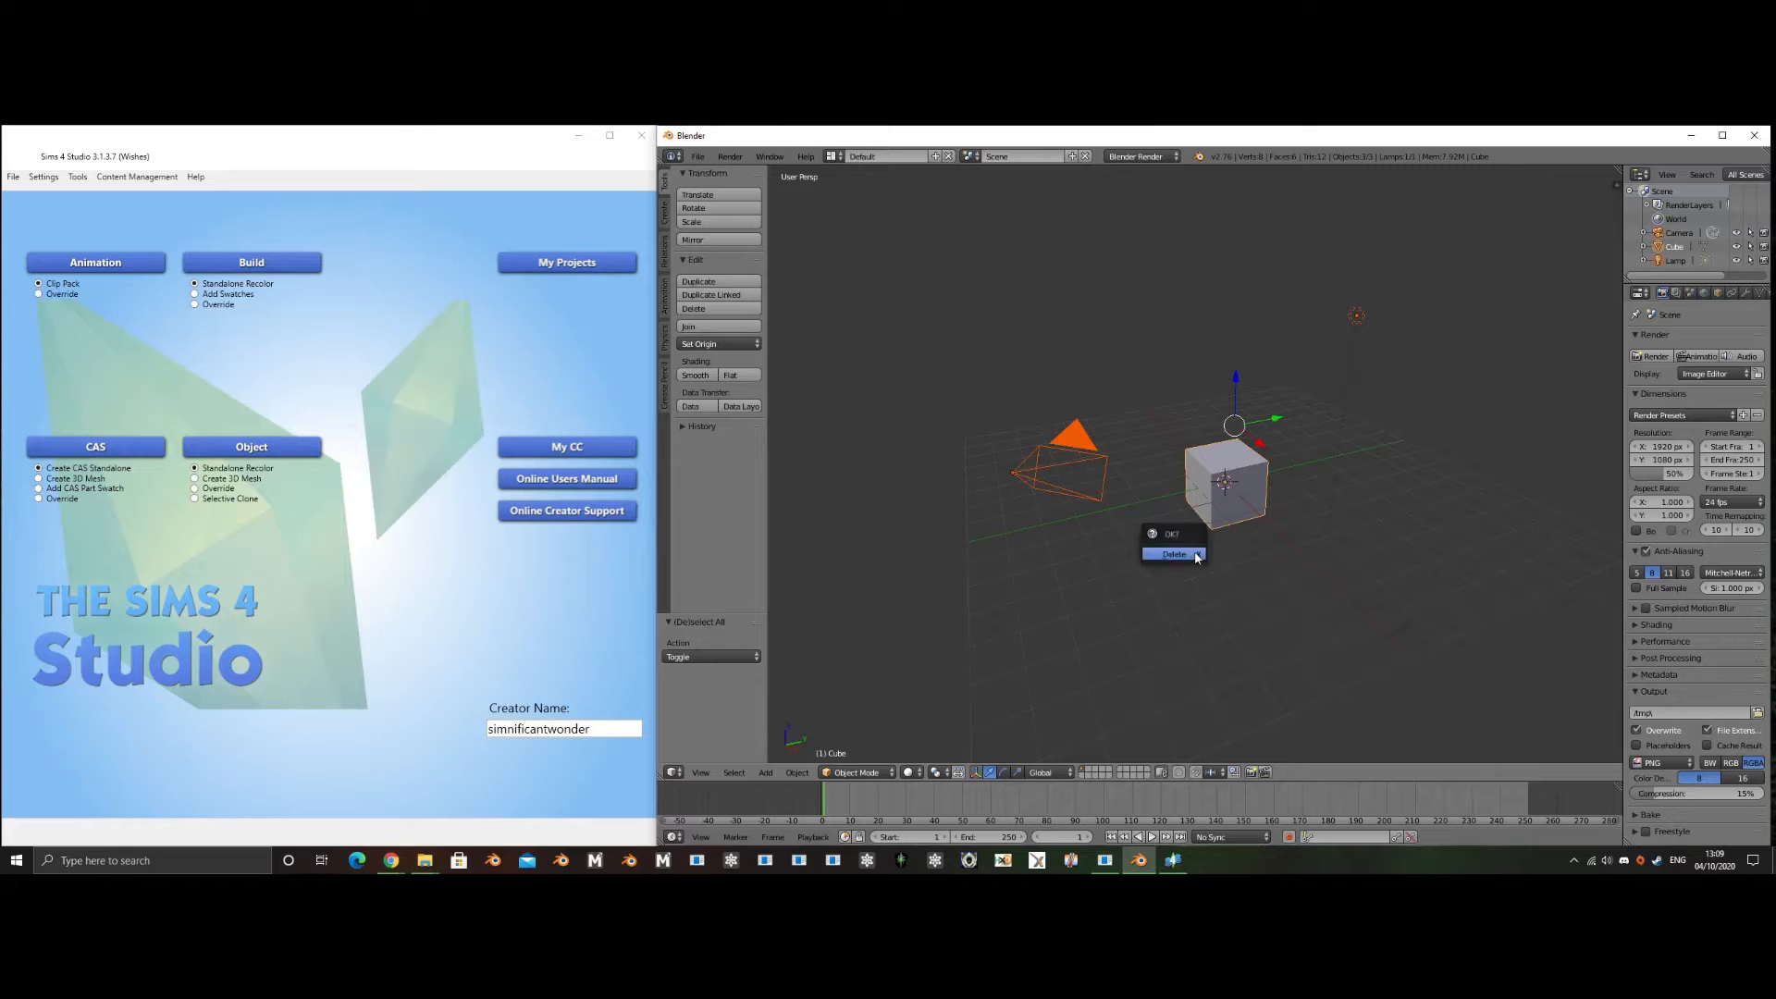
click(1173, 551)
- Save the empty scene as the startup file and reload it as a new file
click(697, 157)
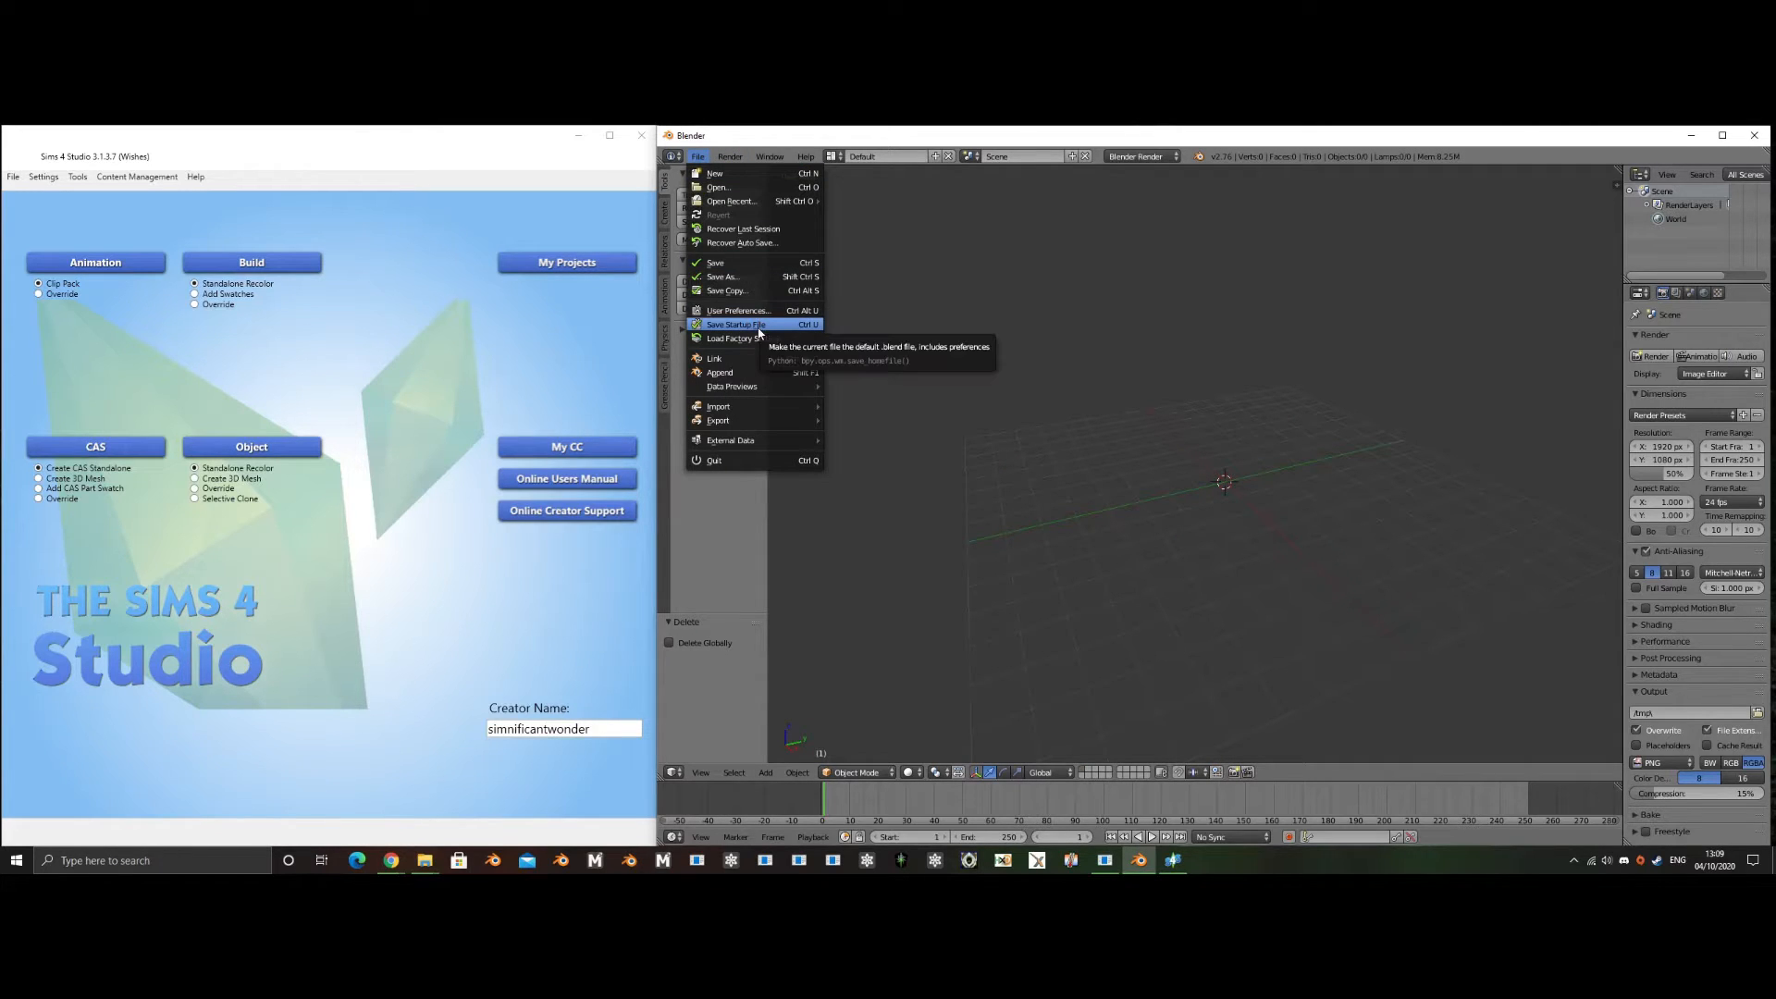
click(759, 327)
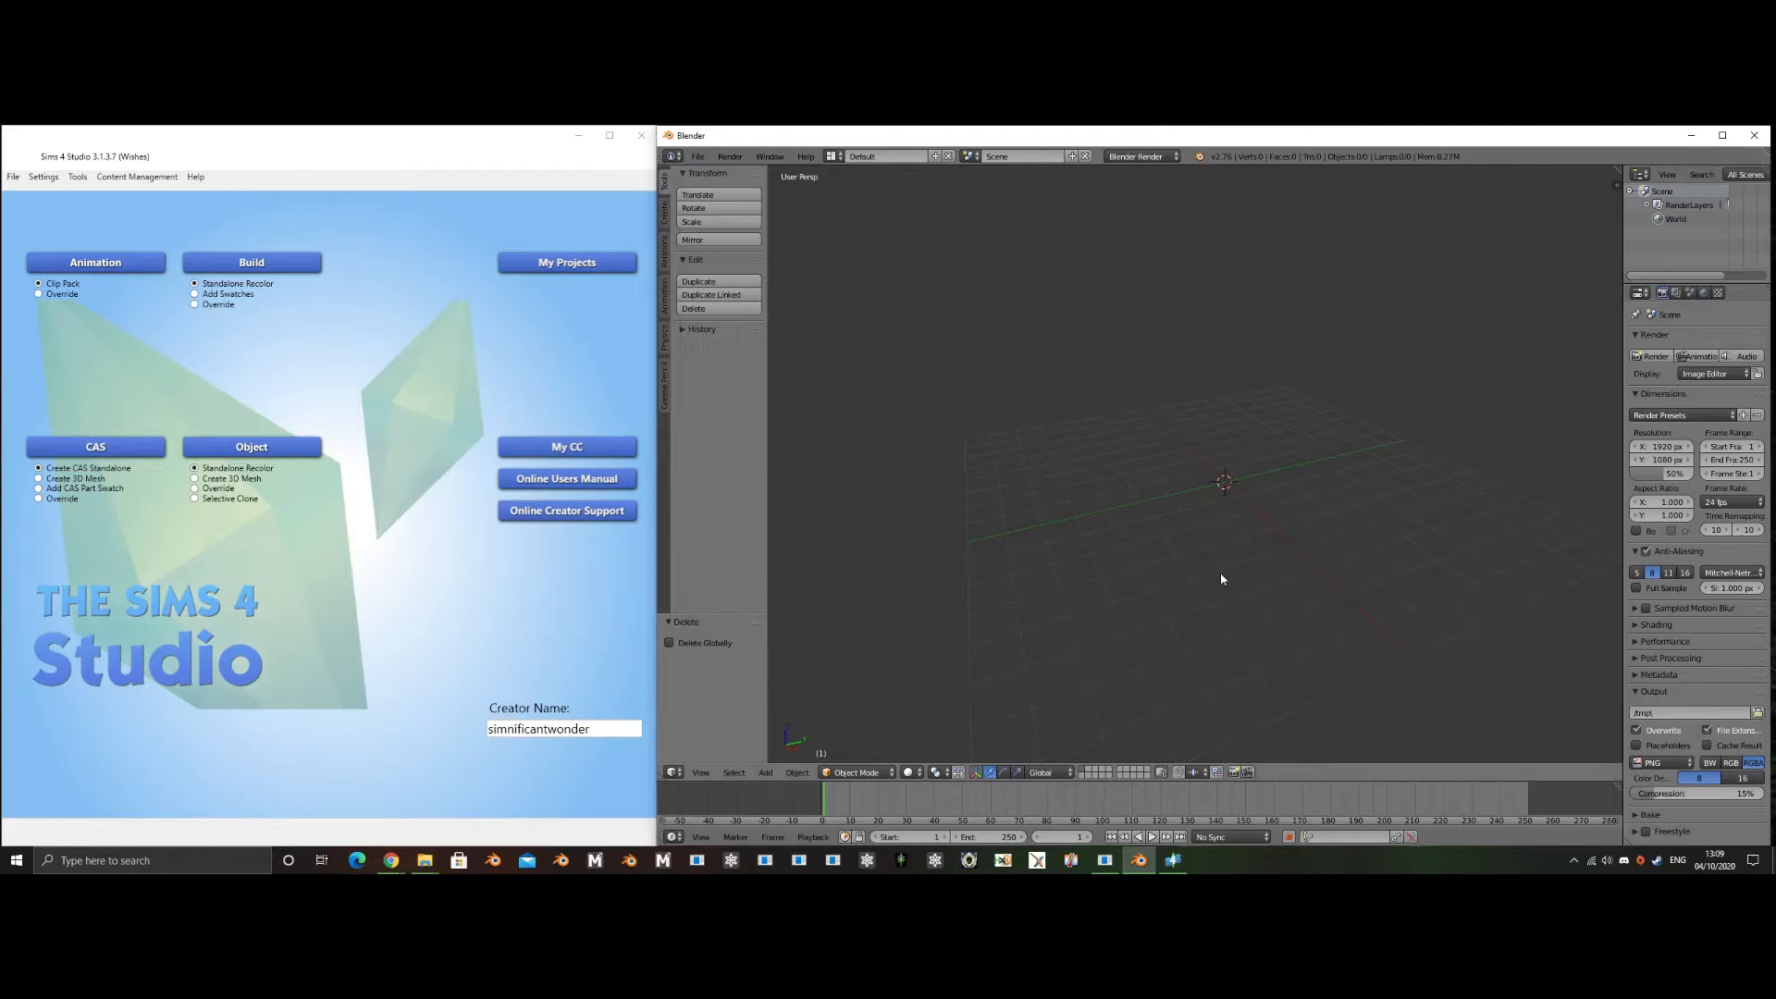
key(ctrl+u)
click(1169, 460)
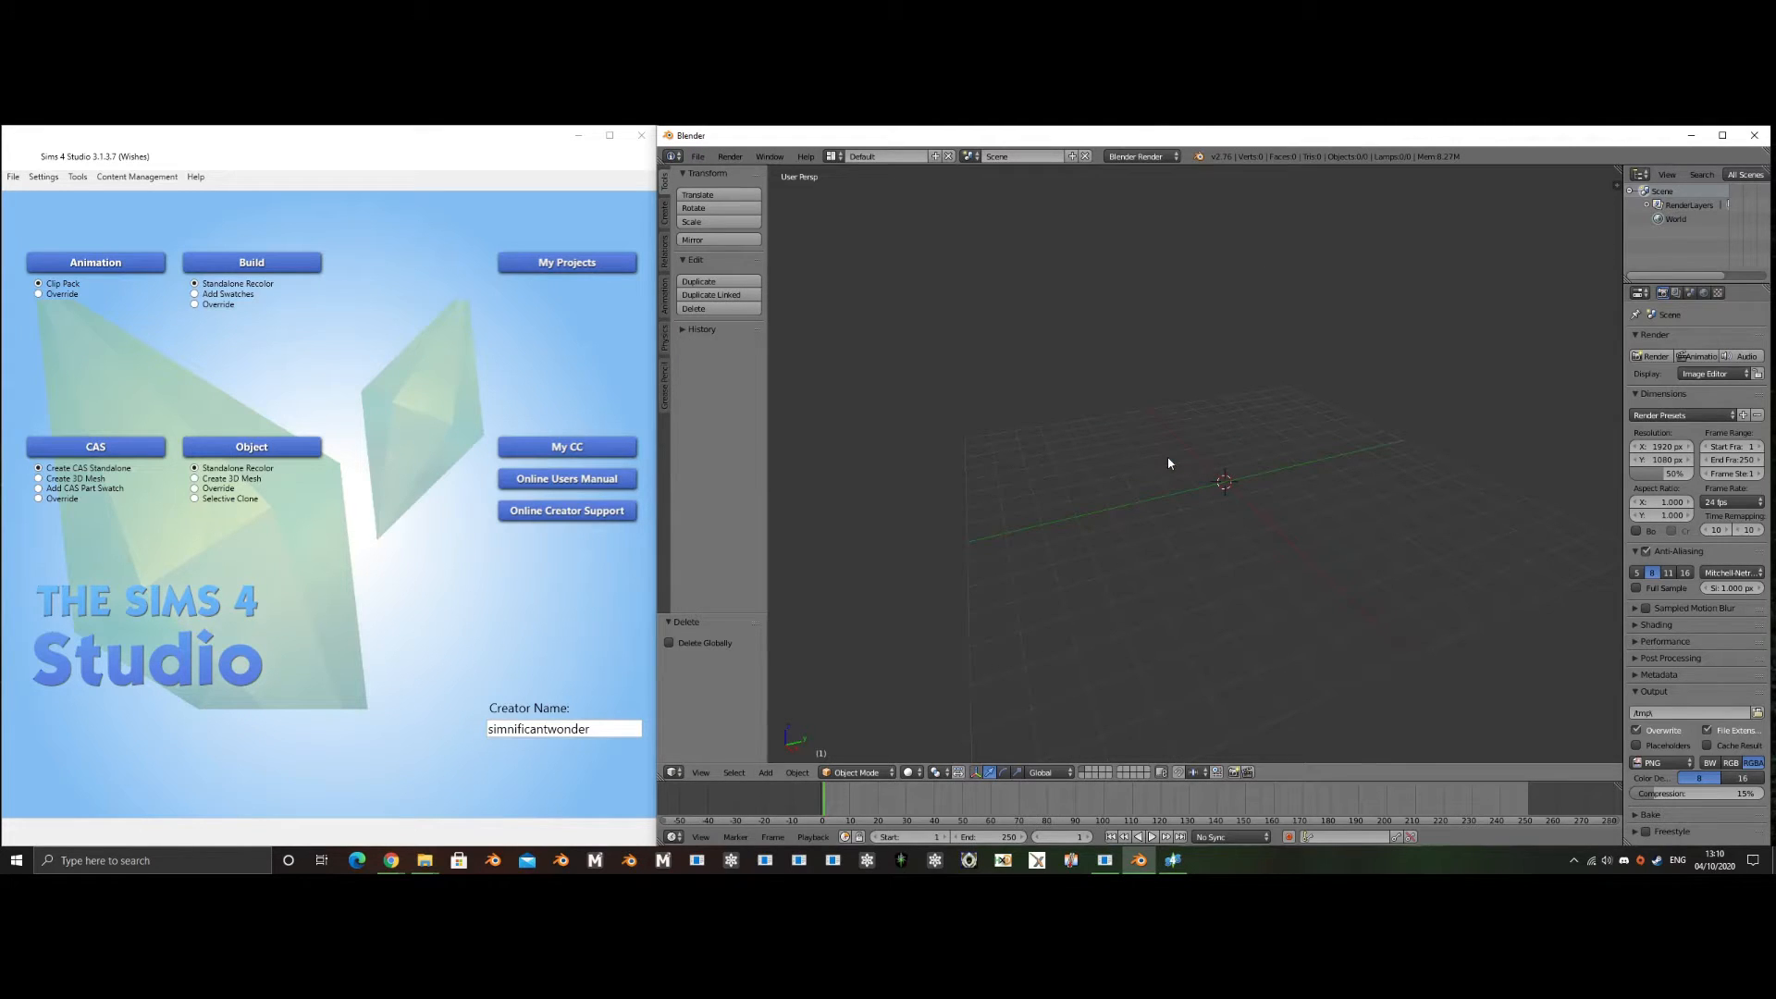
click(697, 156)
click(715, 178)
click(721, 185)
- Switch to Sims 4 Studio and create a CAS project from the long green base-game hair, saved over Test.package
click(128, 458)
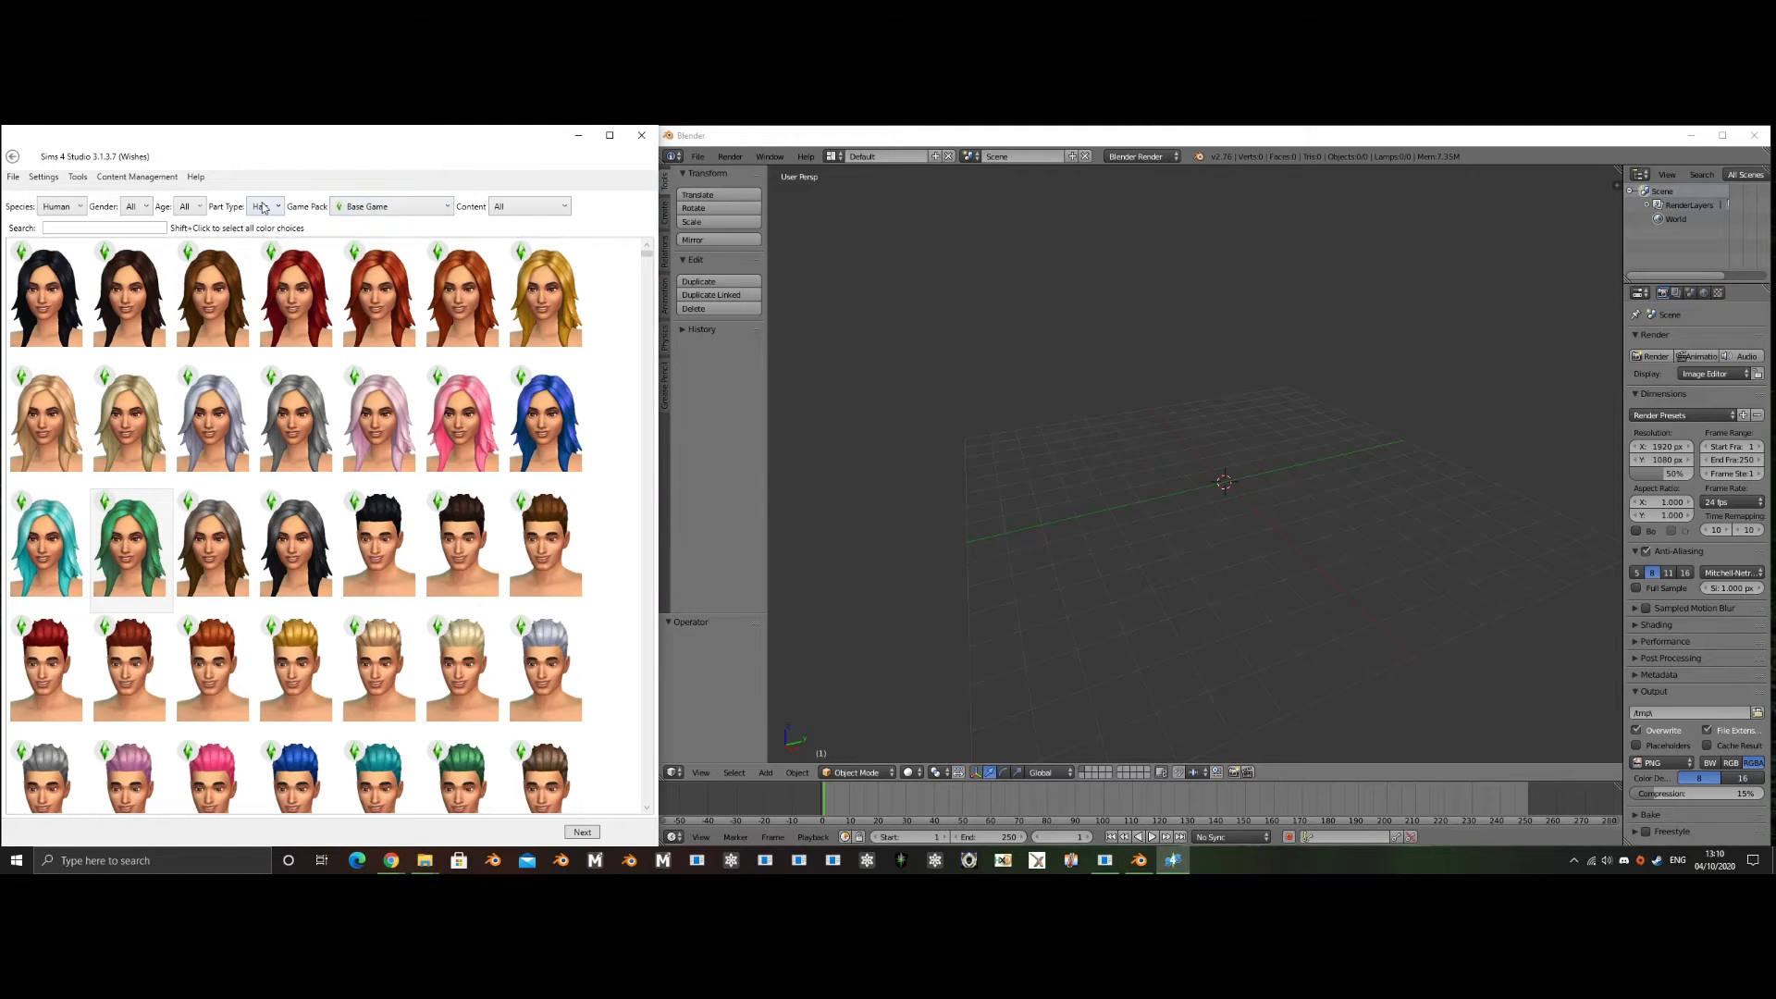
click(152, 574)
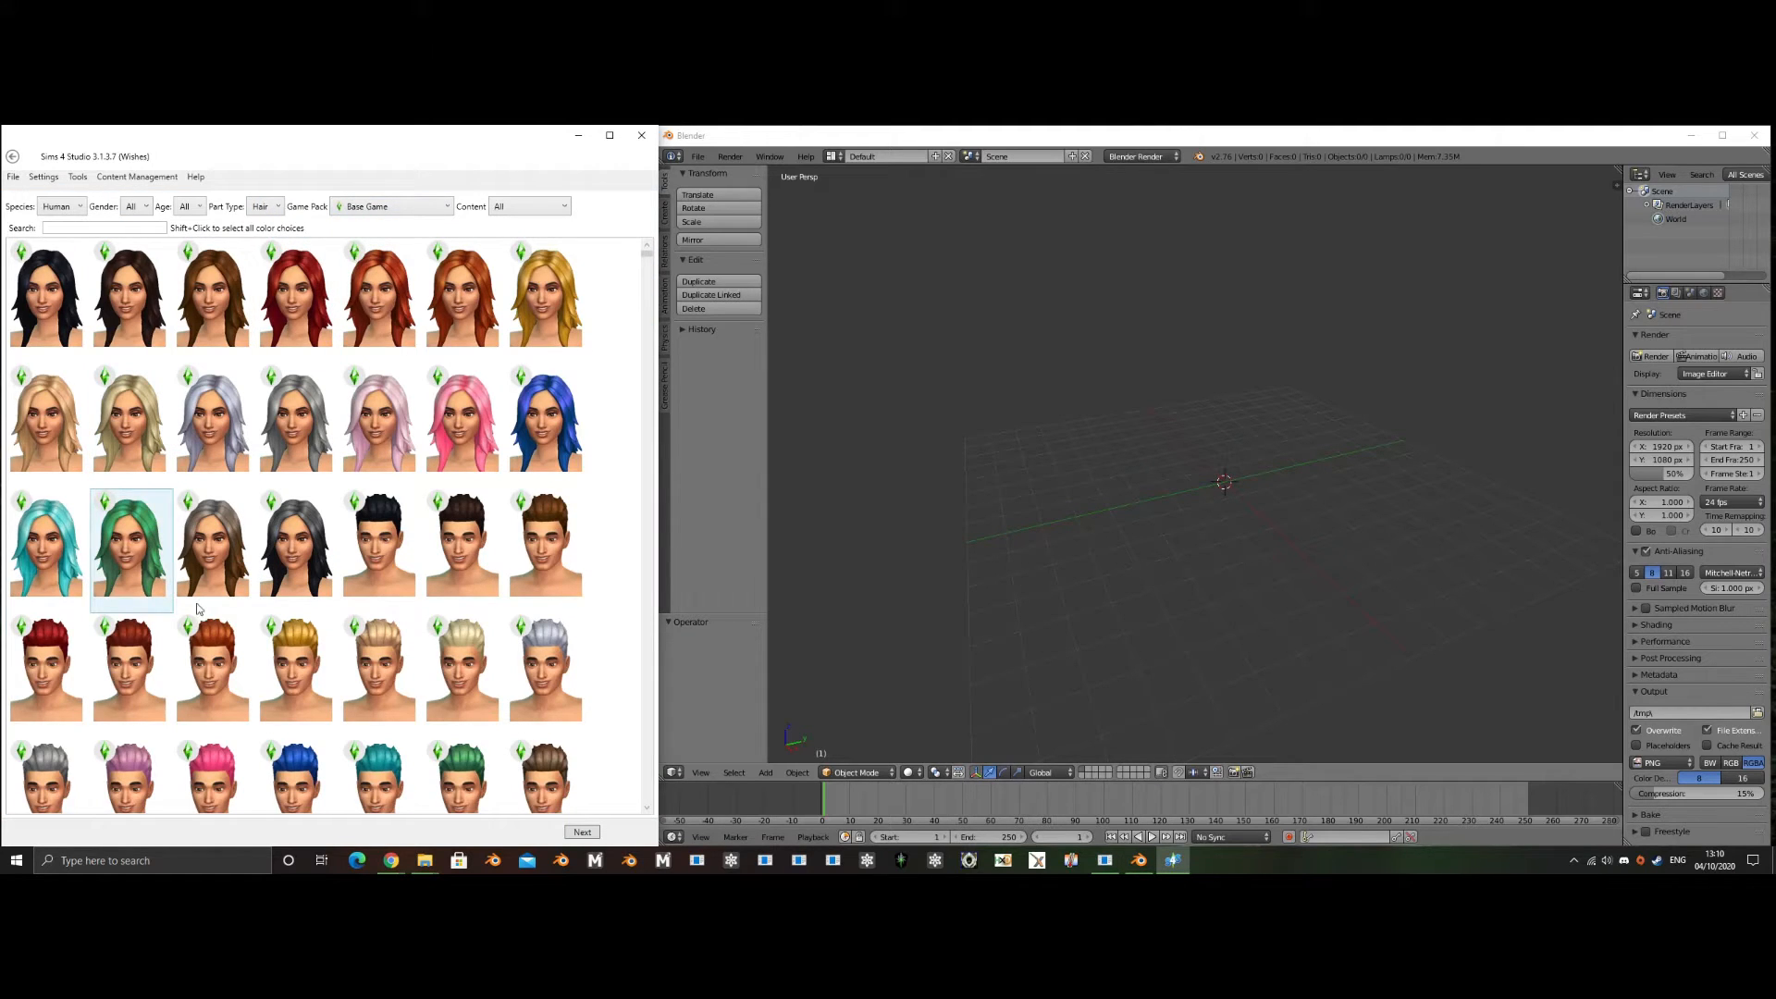
click(579, 832)
double_click(246, 294)
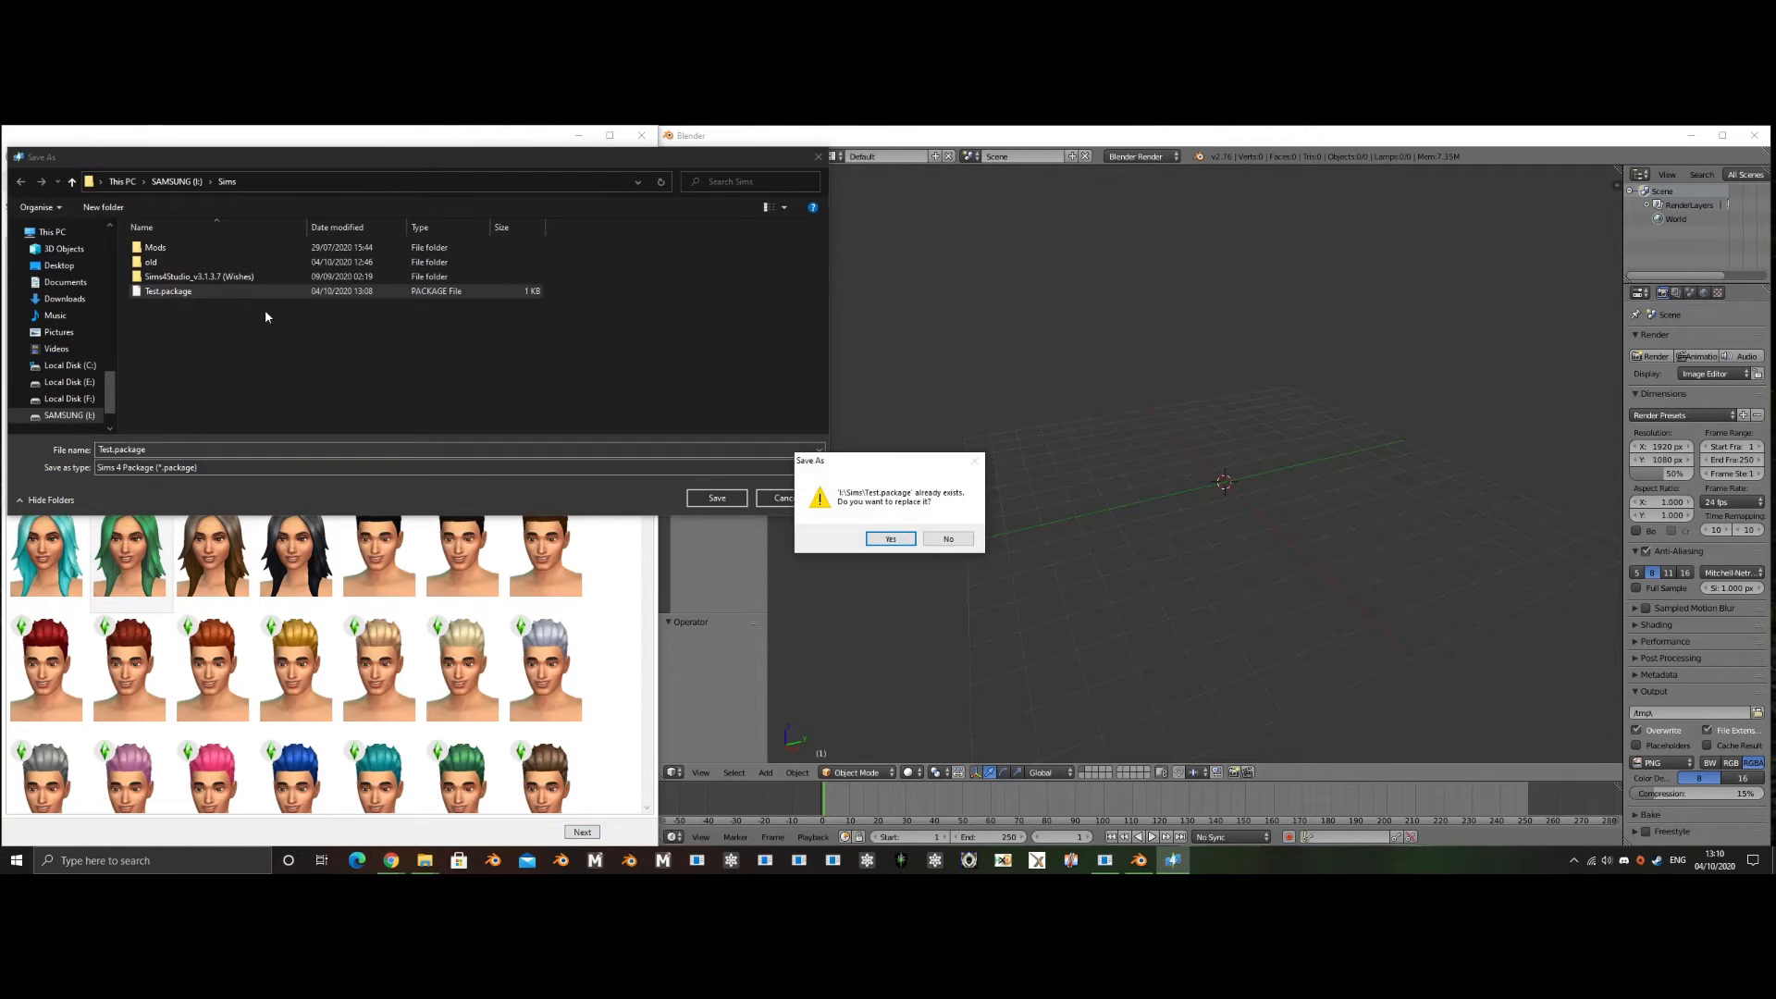
click(890, 538)
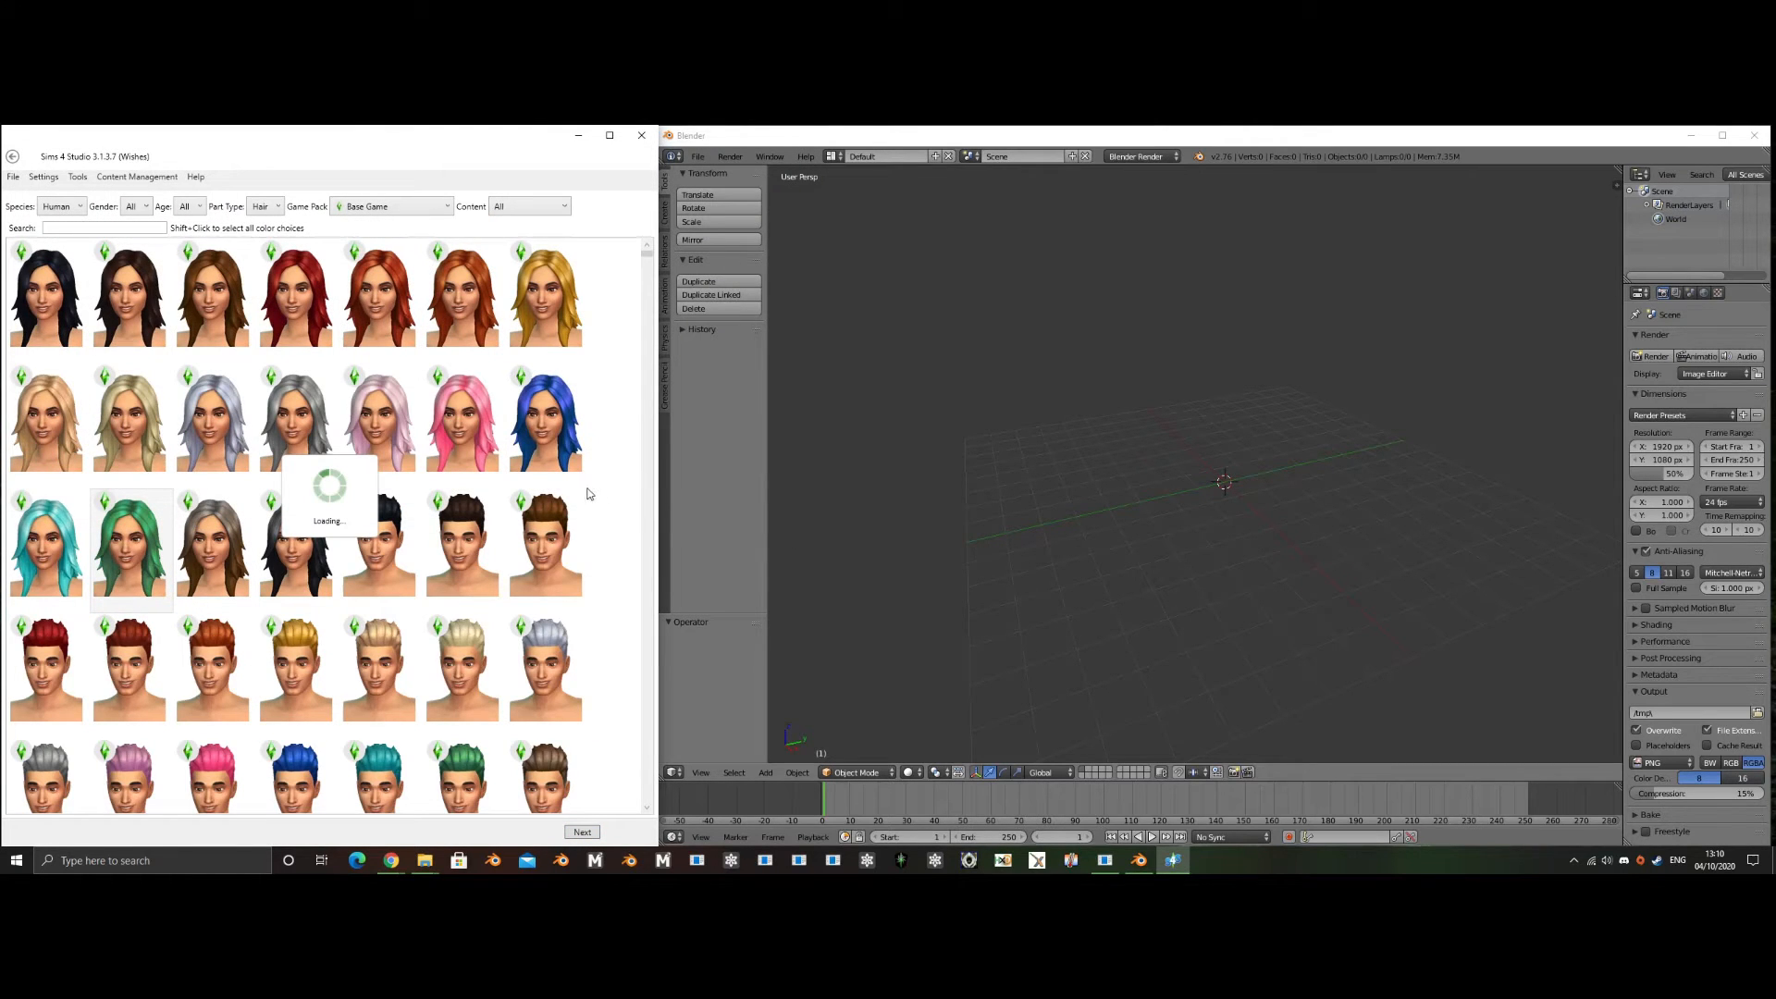
- Export the hair's LOD 0 mesh to the Sims folder as test.blend
scroll(181, 405, up, 5)
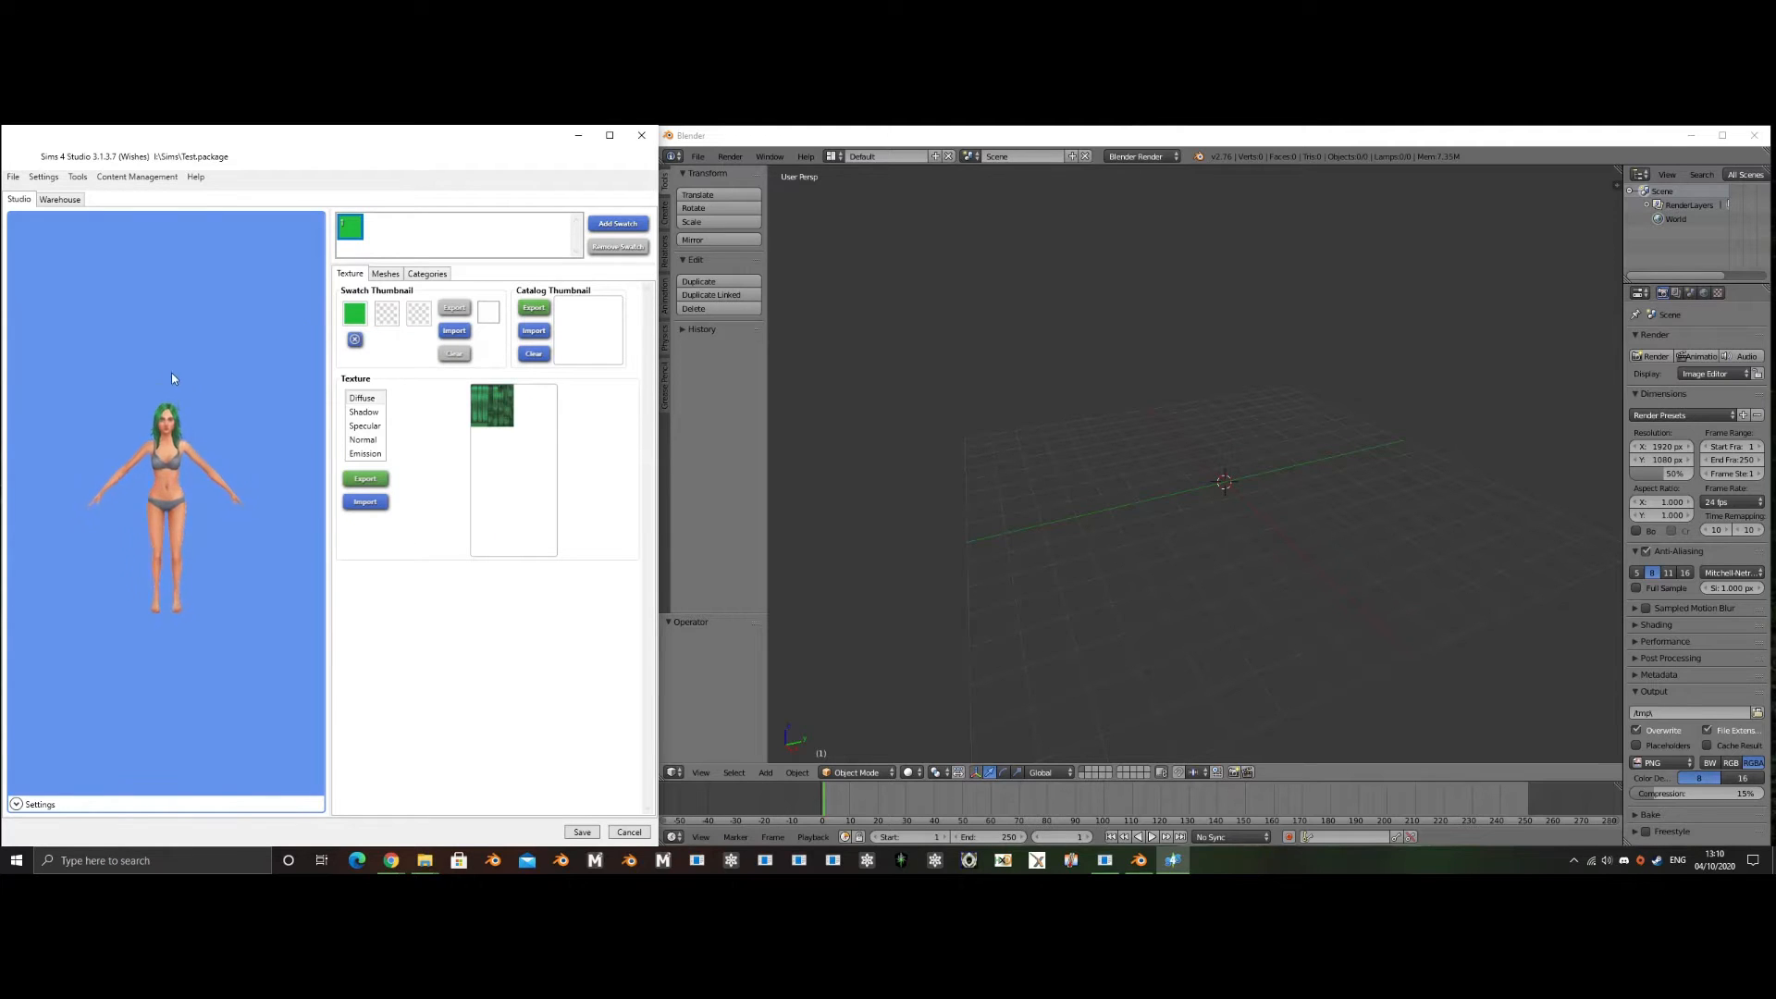
scroll(184, 326, up, 5)
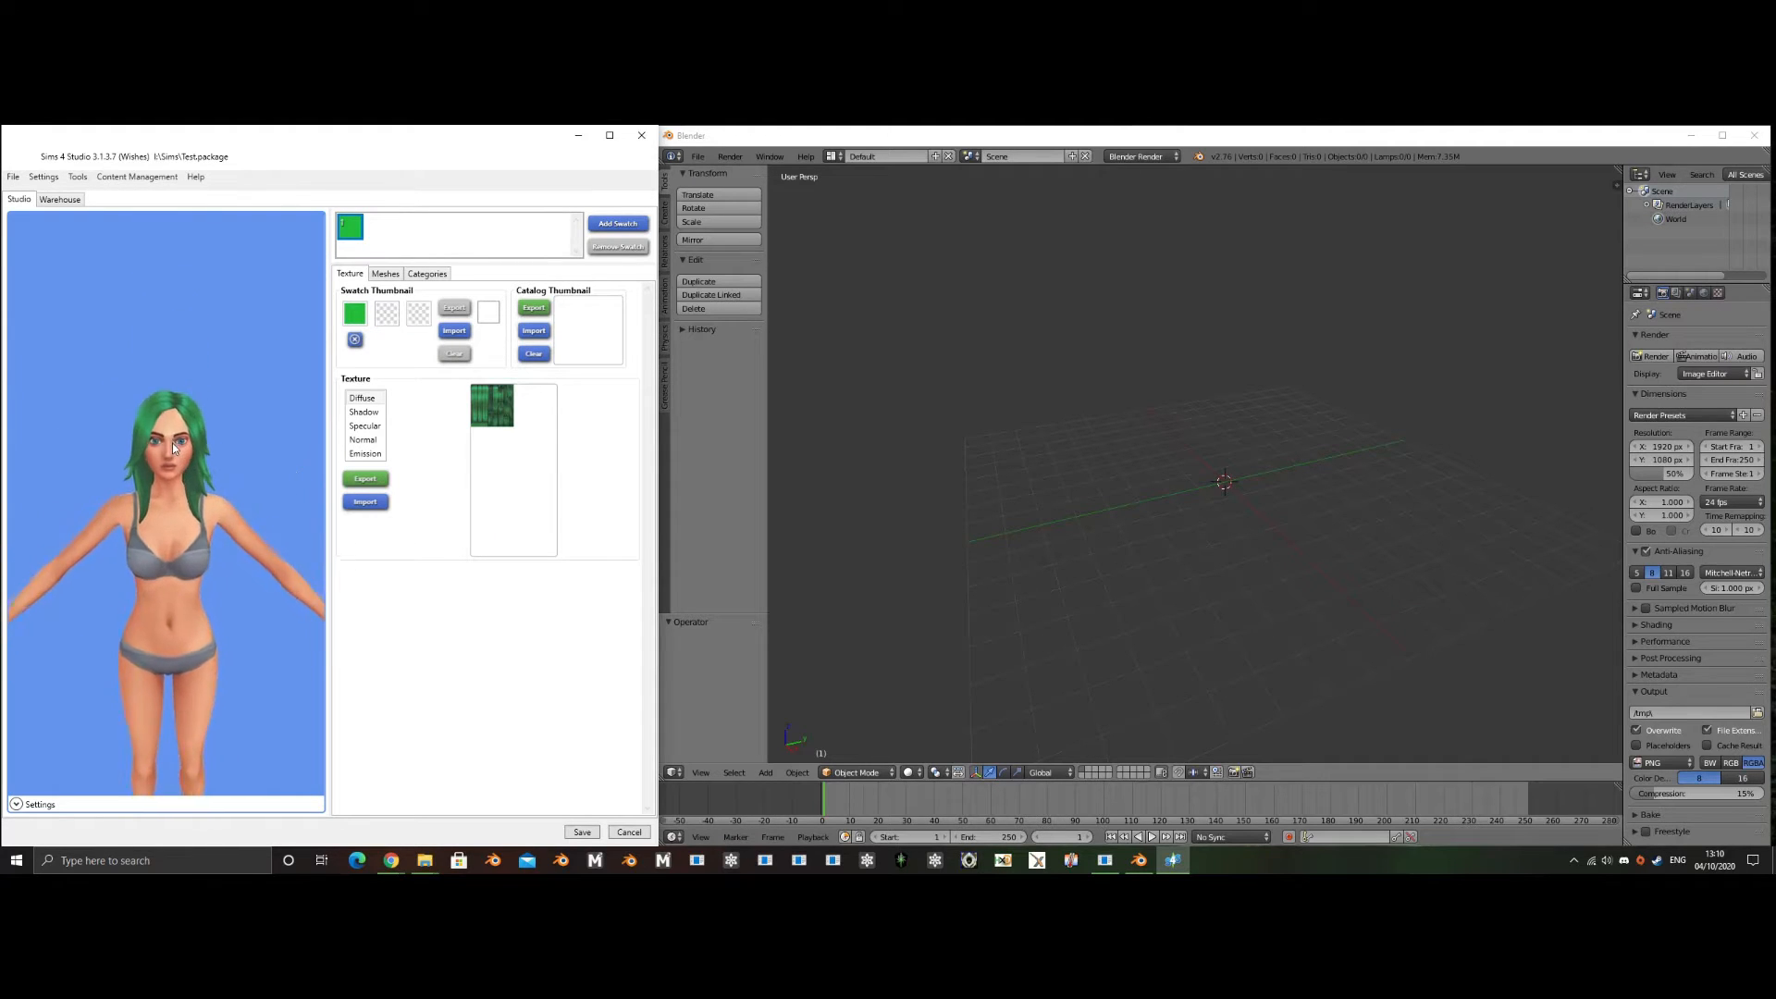
scroll(184, 427, up, 2)
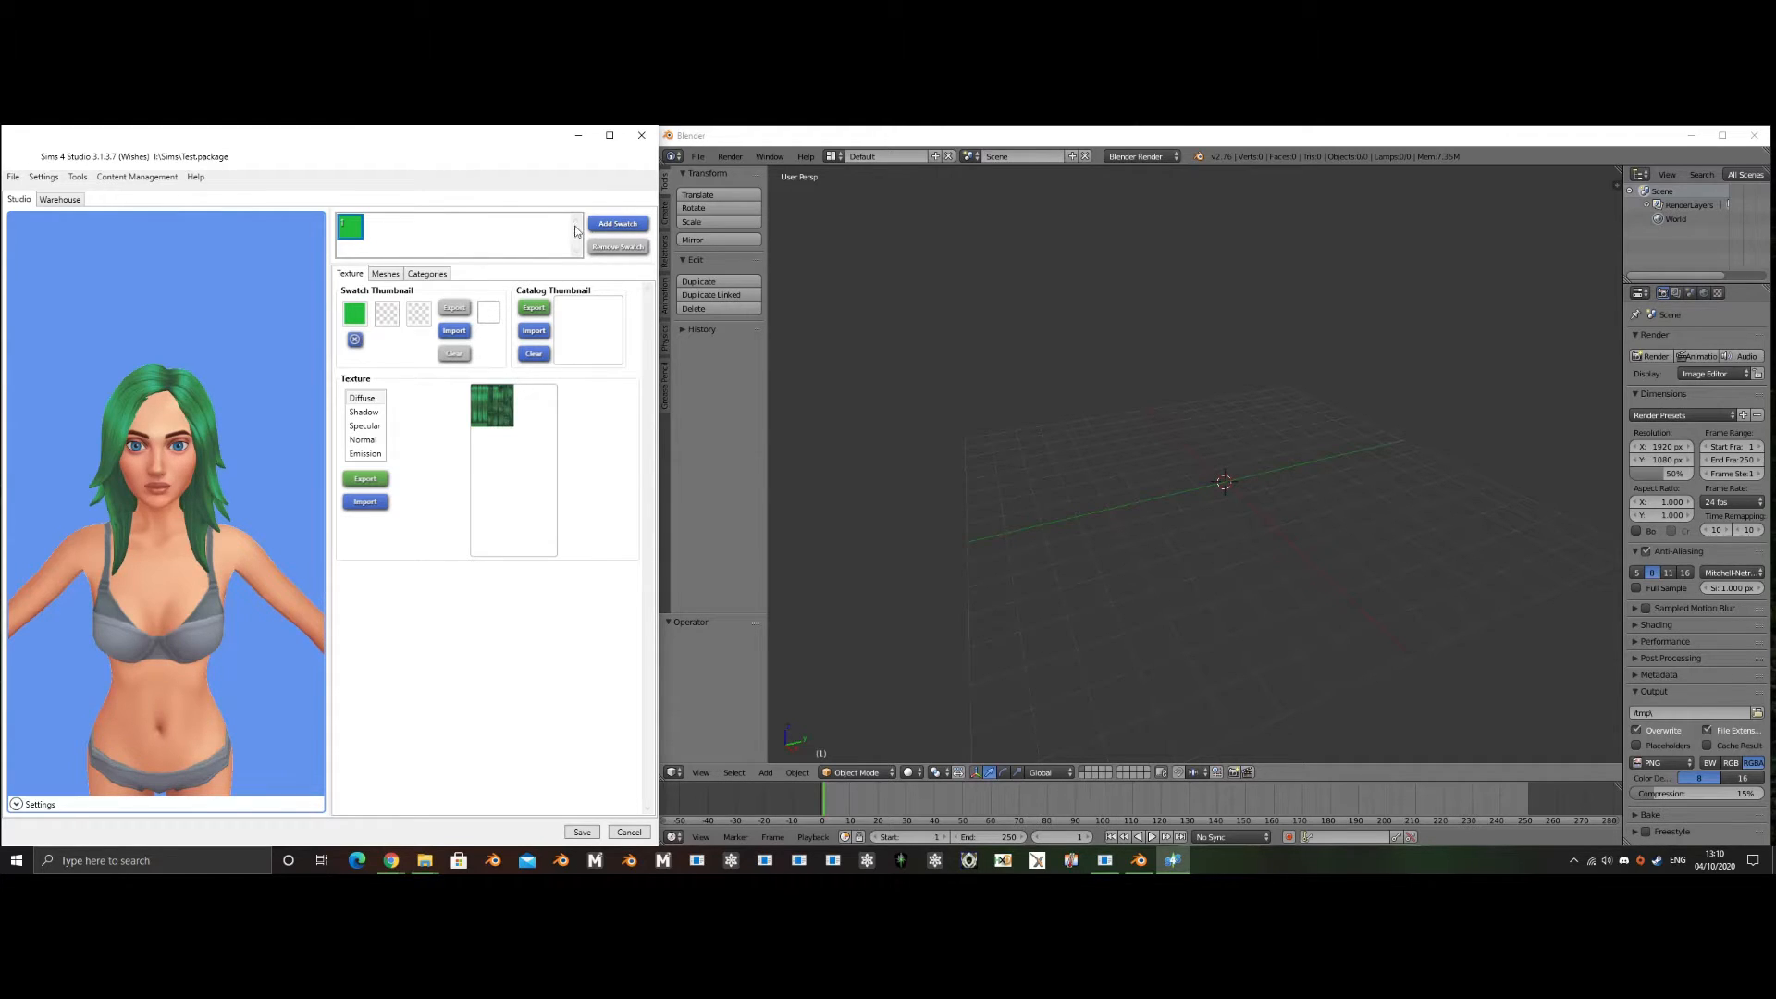
click(386, 275)
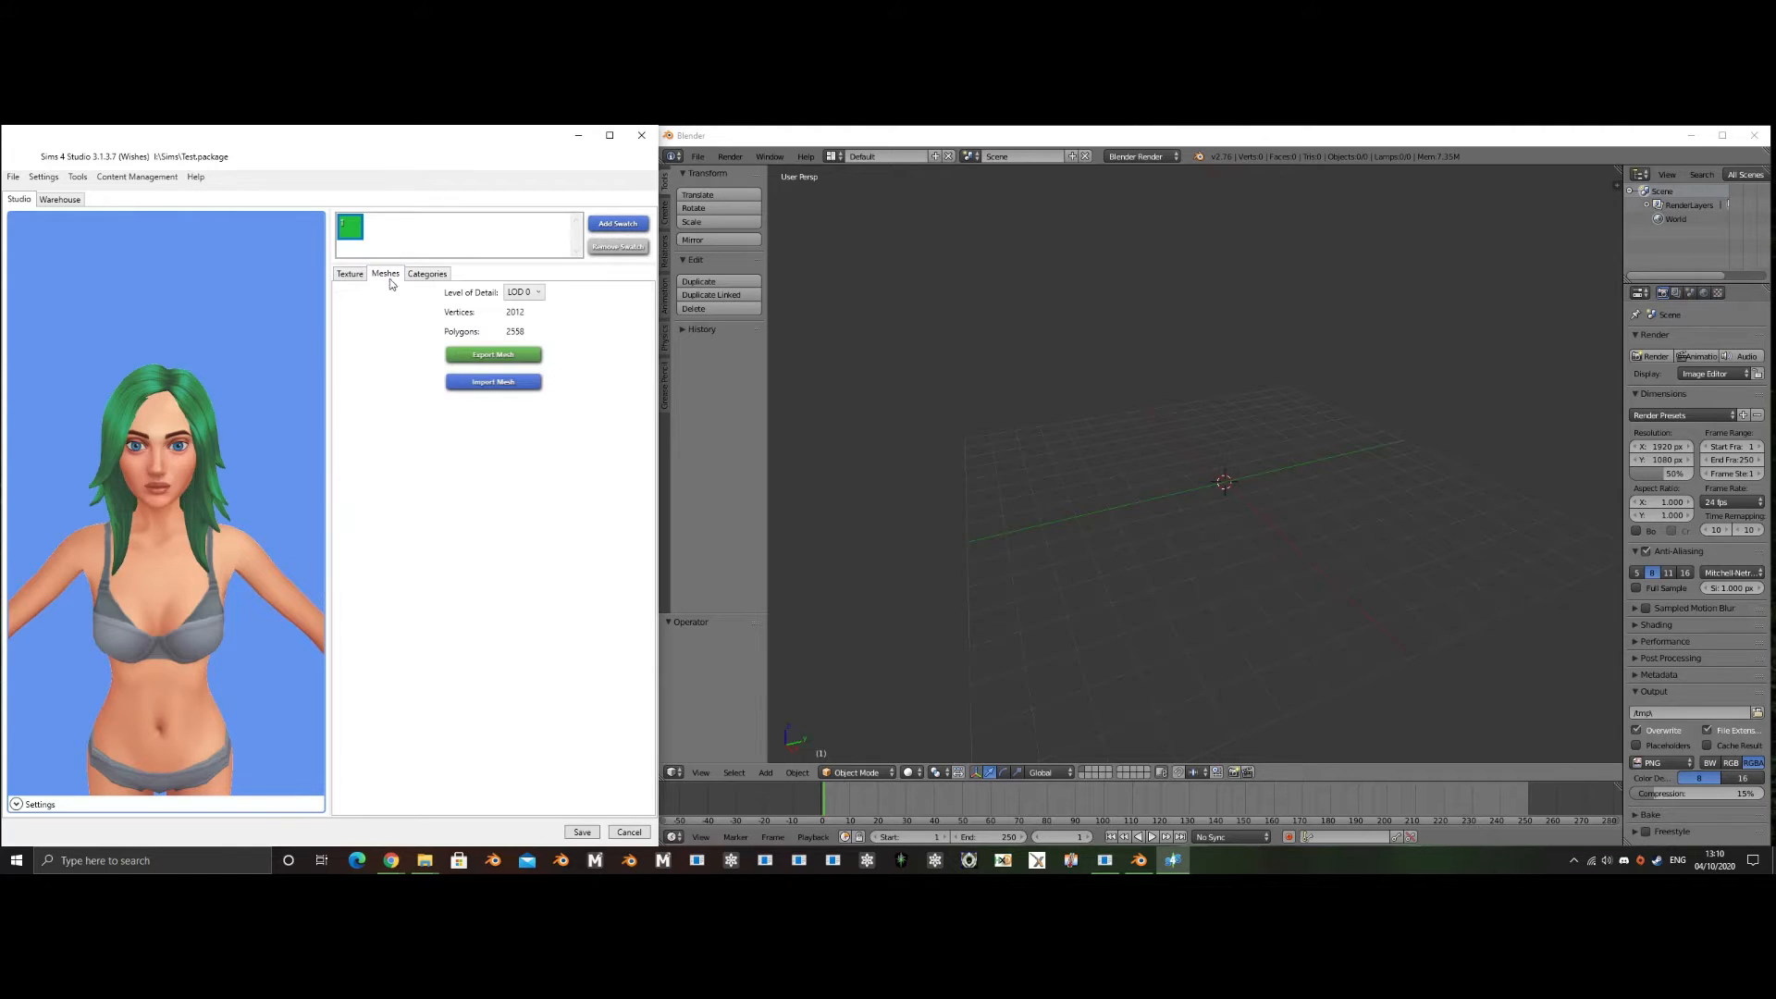
click(500, 361)
click(203, 292)
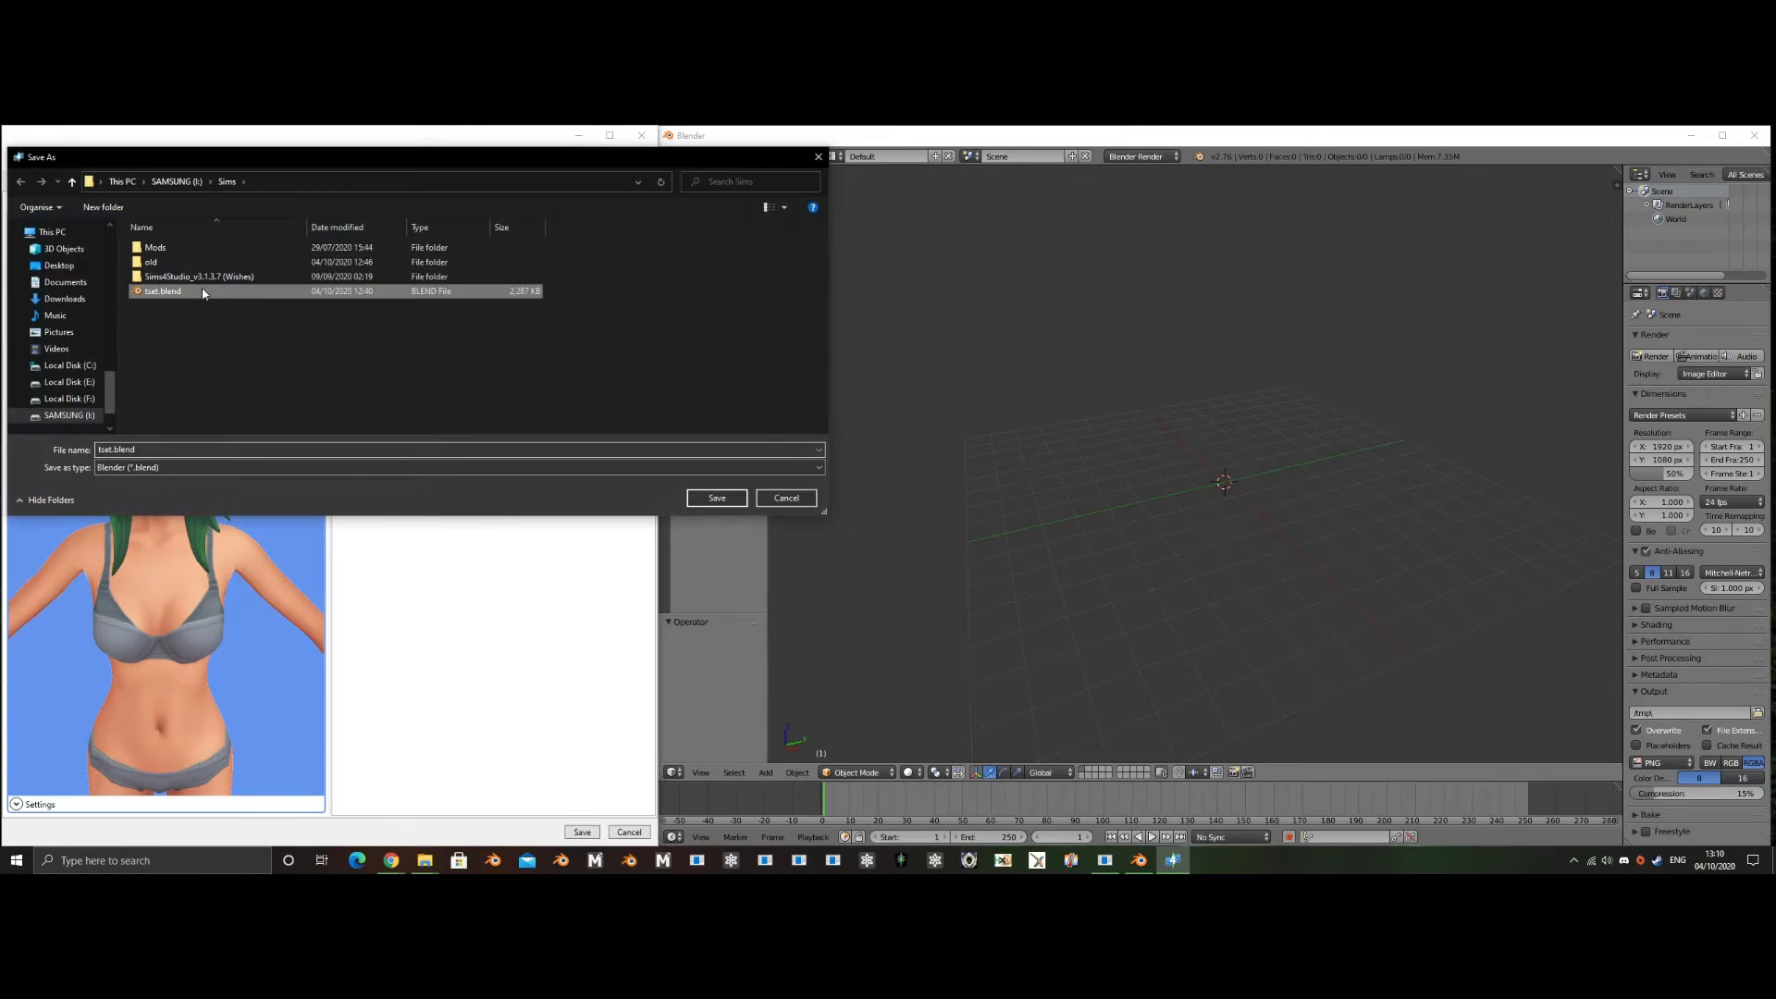
click(130, 450)
click(130, 451)
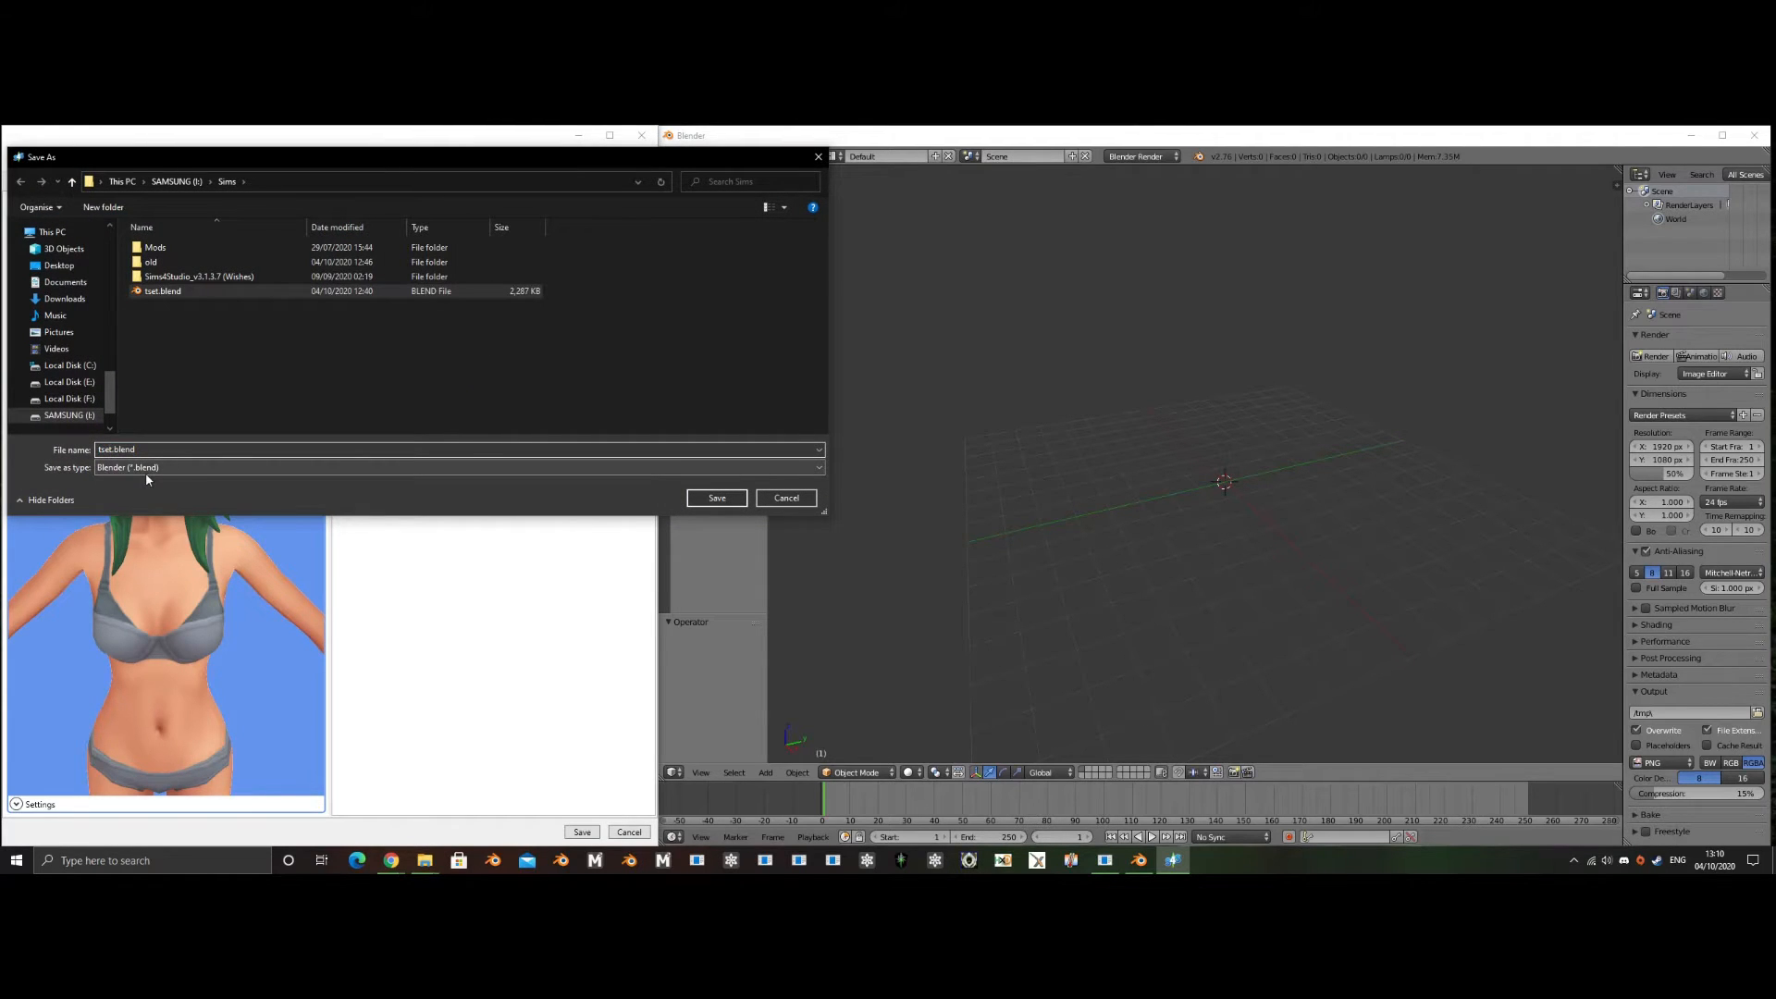
key(BackSpace)
key(BackSpace)
text(es)
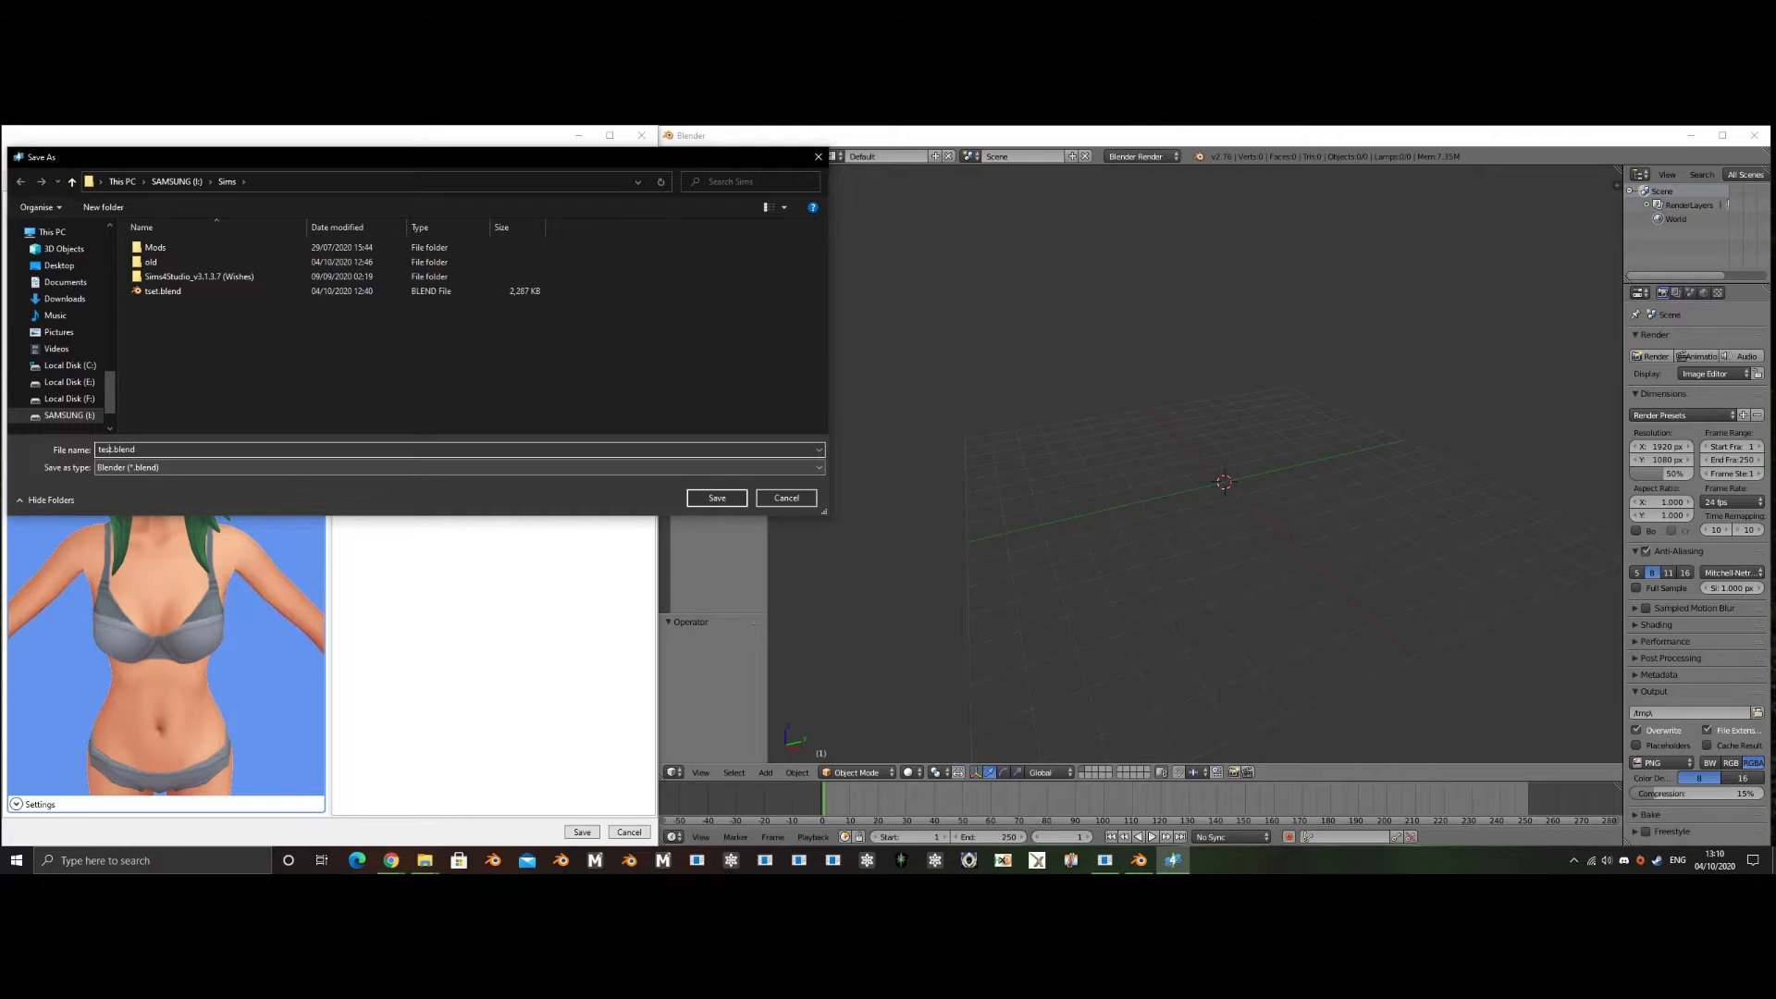
key(Return)
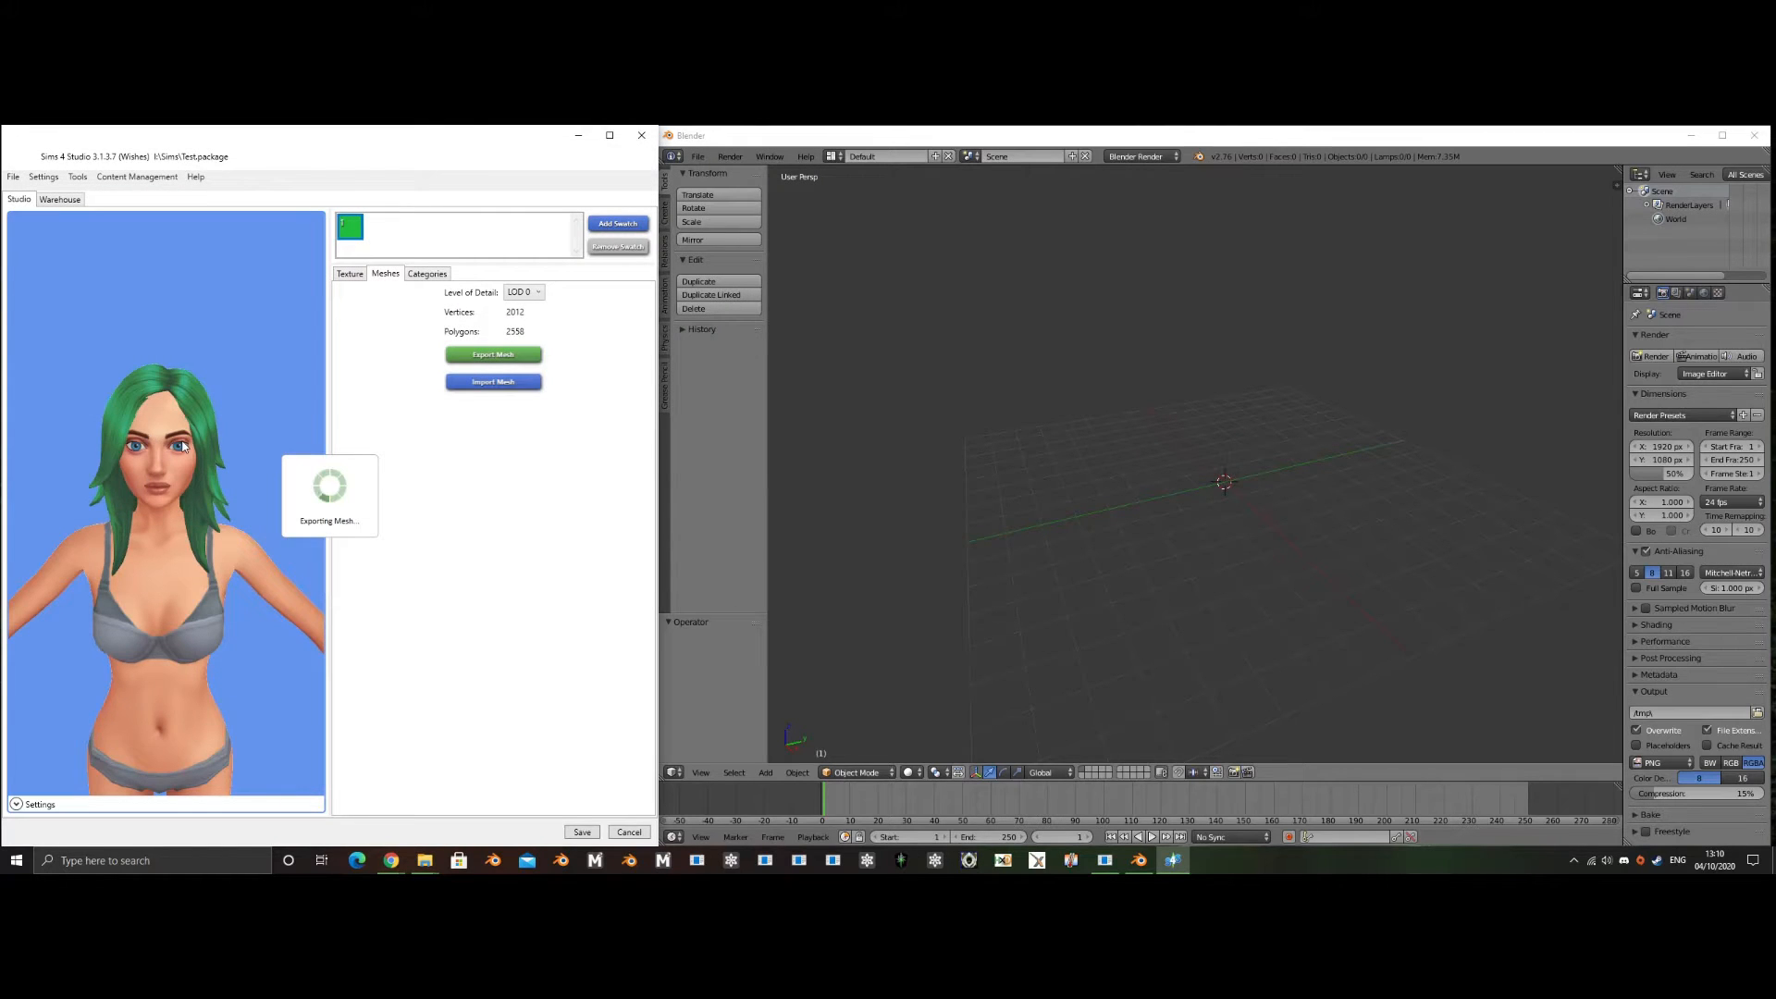
- Switch to Blender and open test.blend from the Sims folder on the SAMSUNG (I:) drive
click(700, 159)
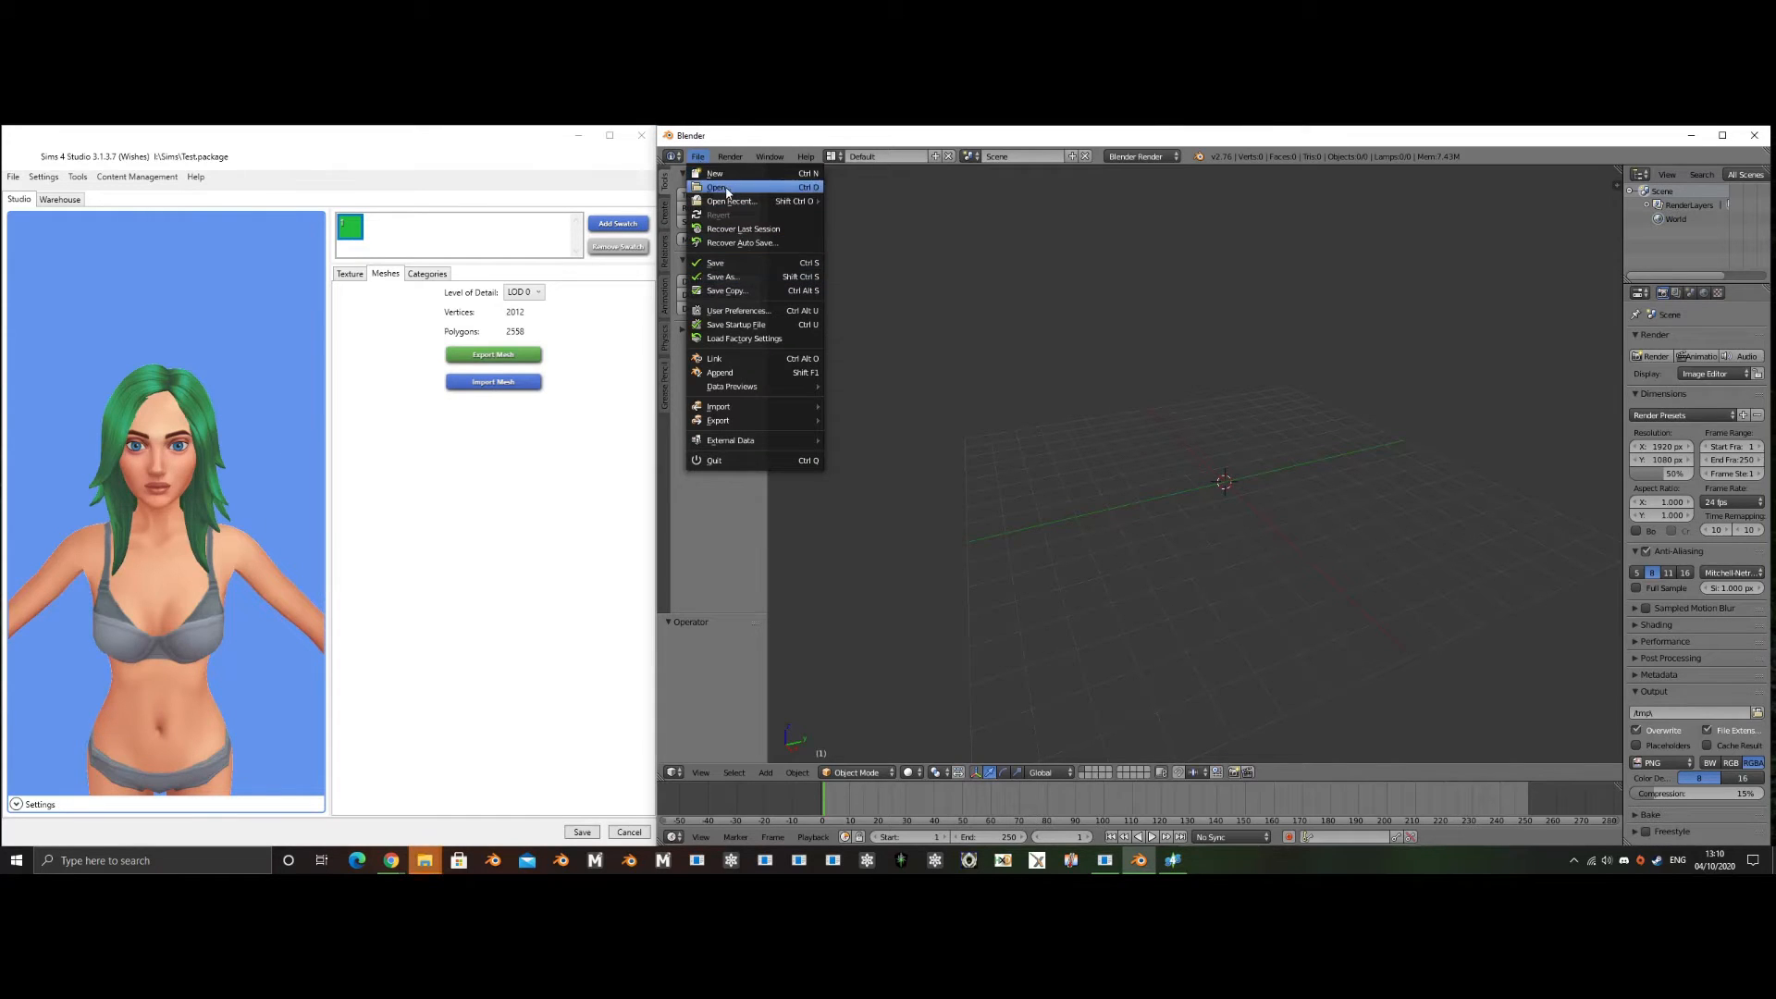
click(731, 187)
click(719, 259)
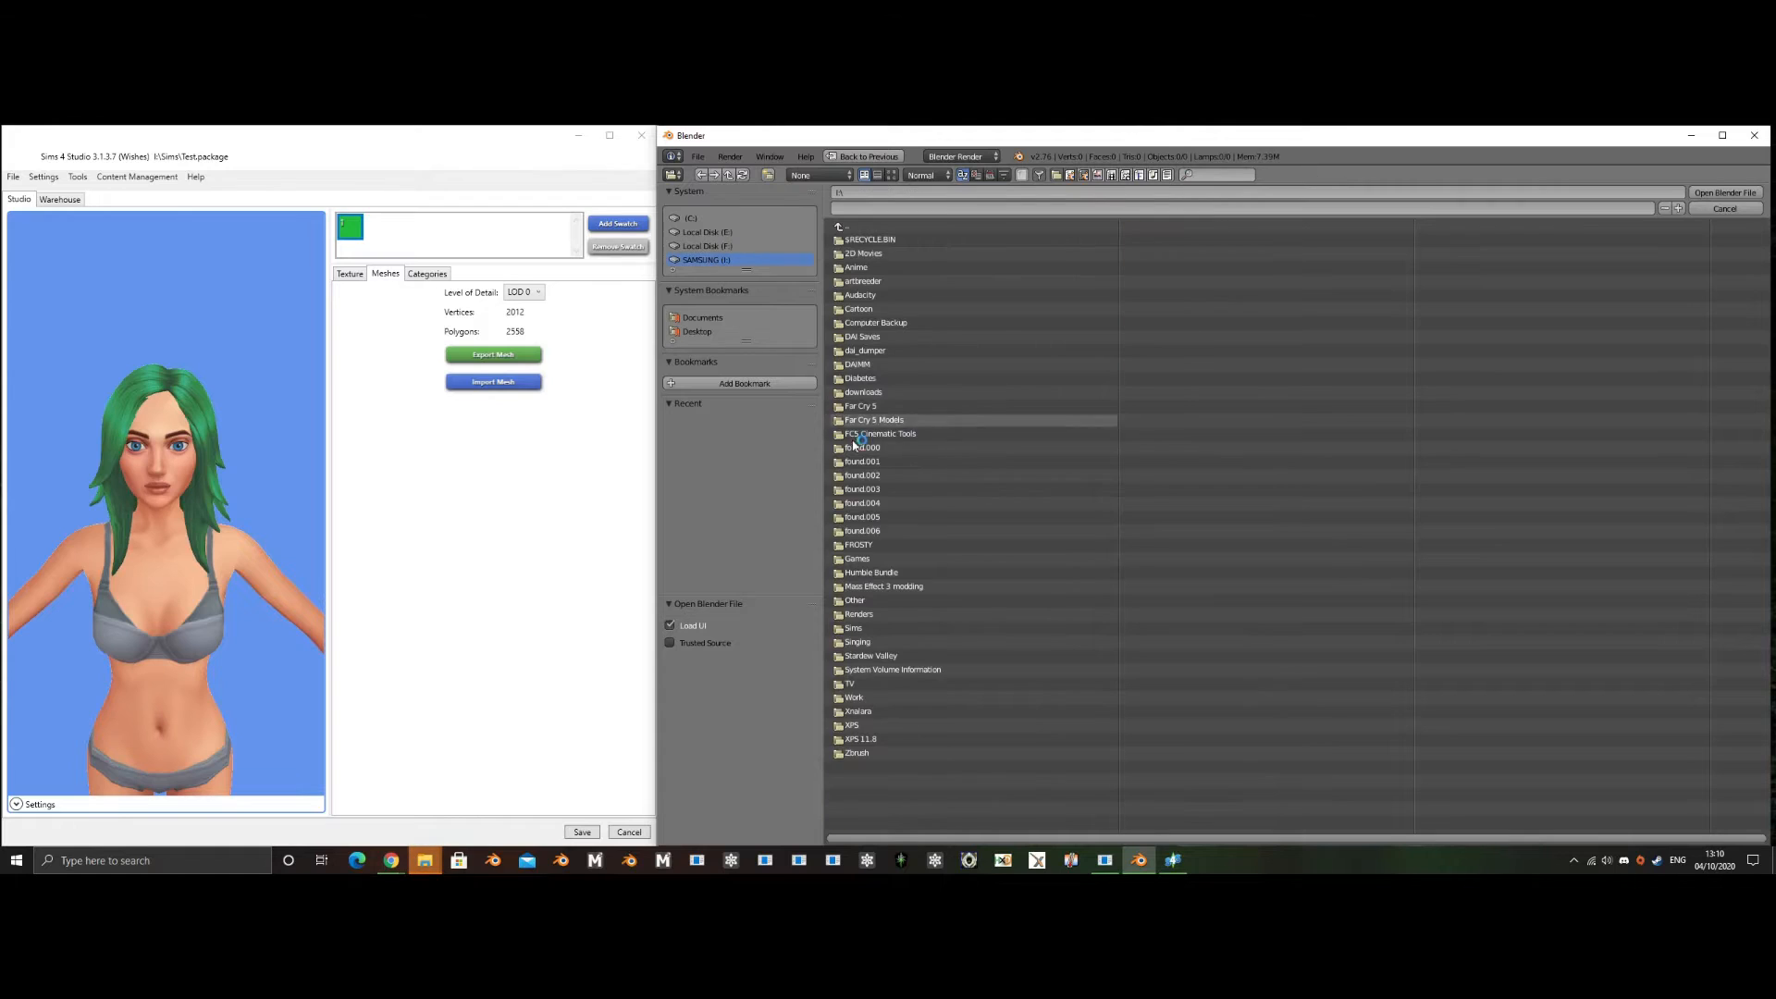
click(862, 635)
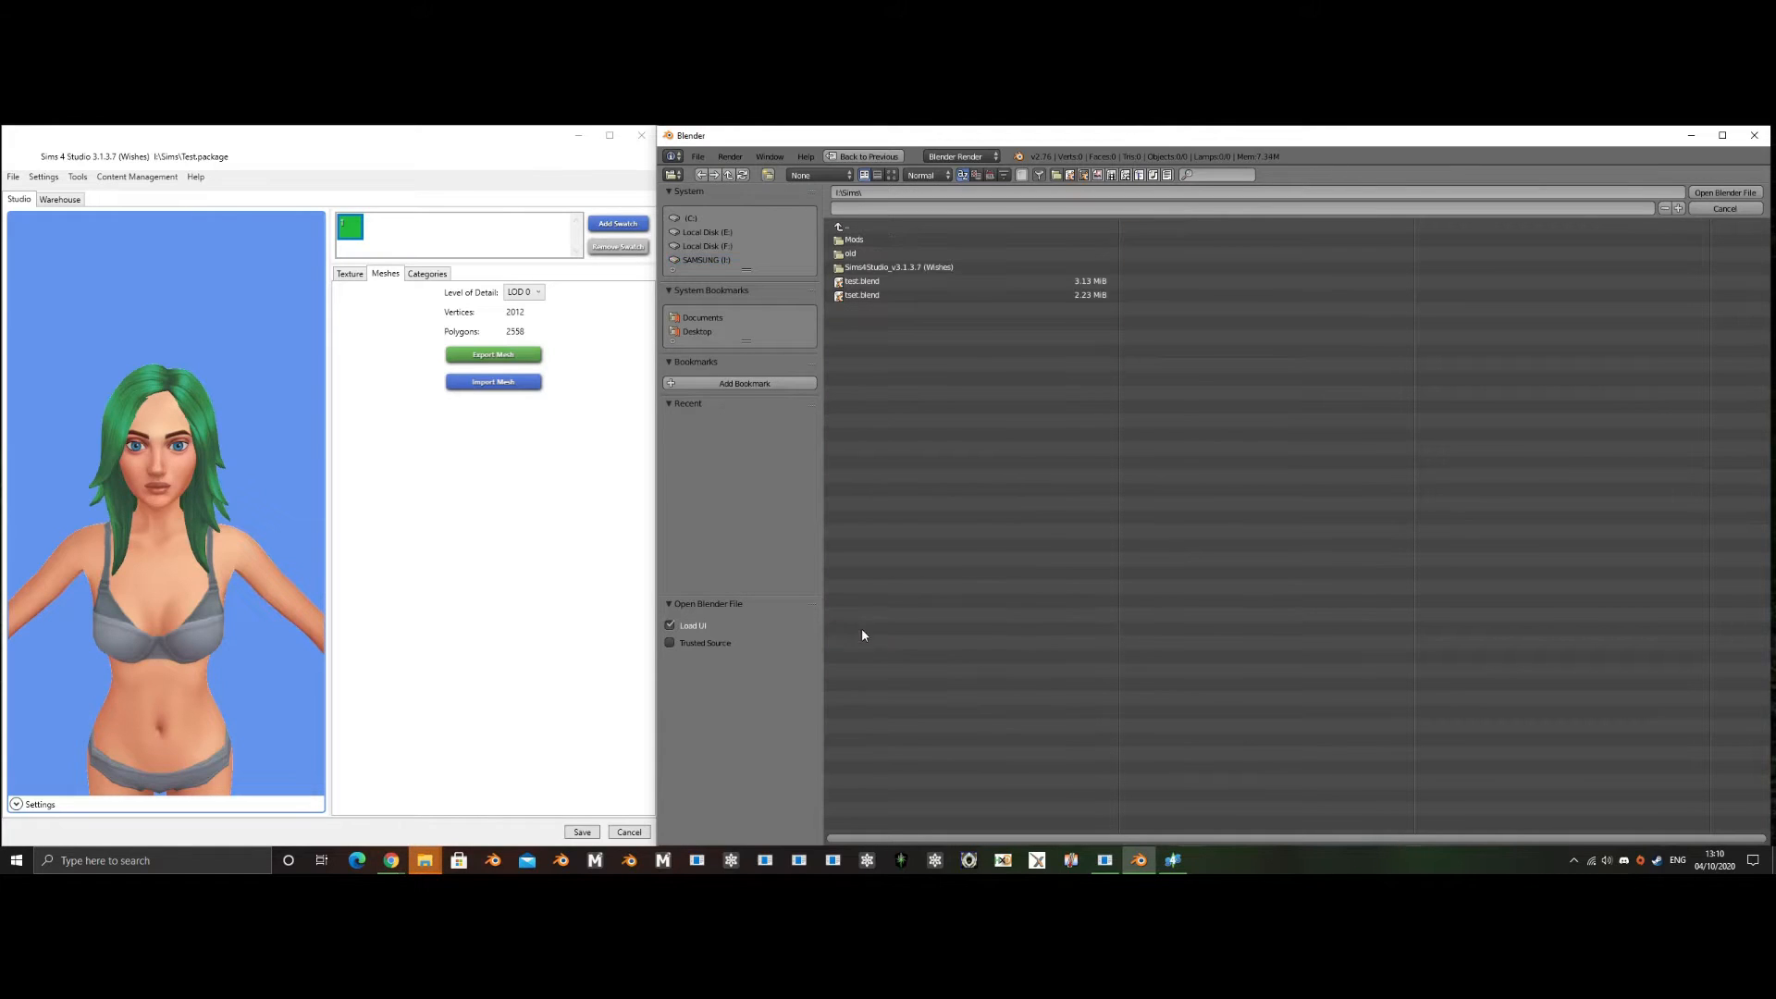
double_click(862, 280)
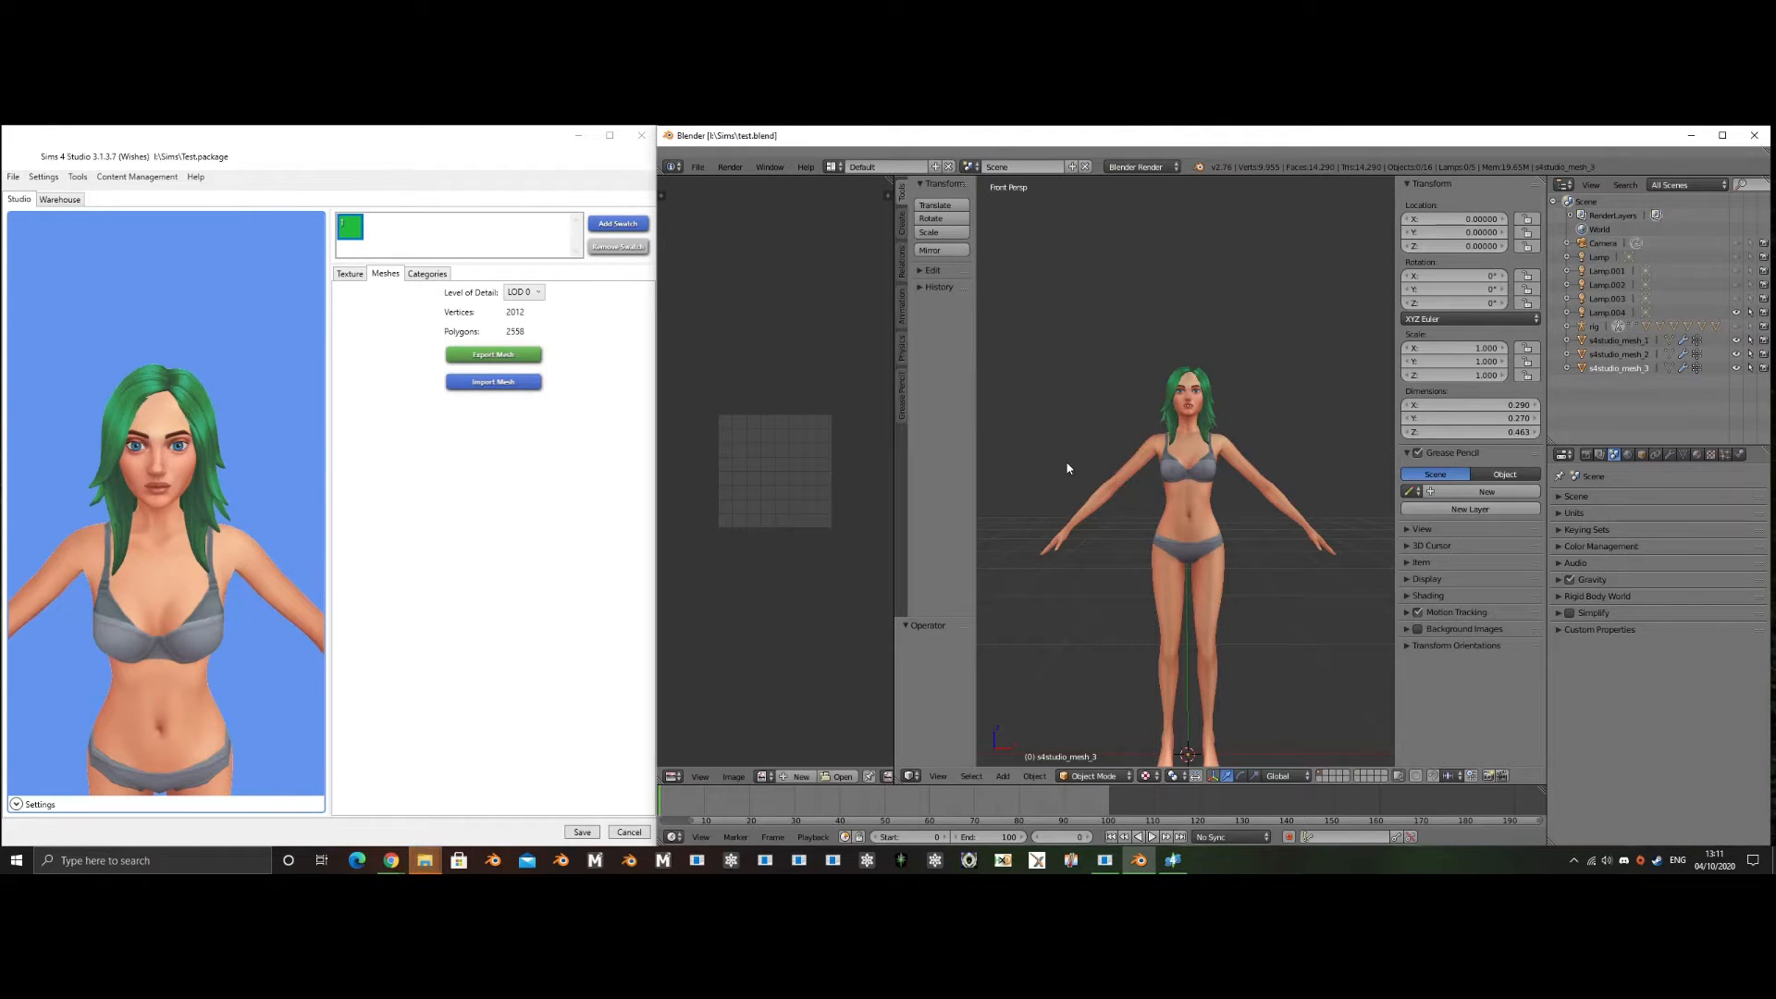
- Compare the hair meshes by toggling their visibility, and leave only s4studio_mesh_3 shown among them
mouse_move(1121, 416)
middle_down()
mouse_move(1218, 408)
mouse_move(1112, 432)
mouse_move(1295, 436)
mouse_move(1134, 430)
middle_up()
right_click(1217, 408)
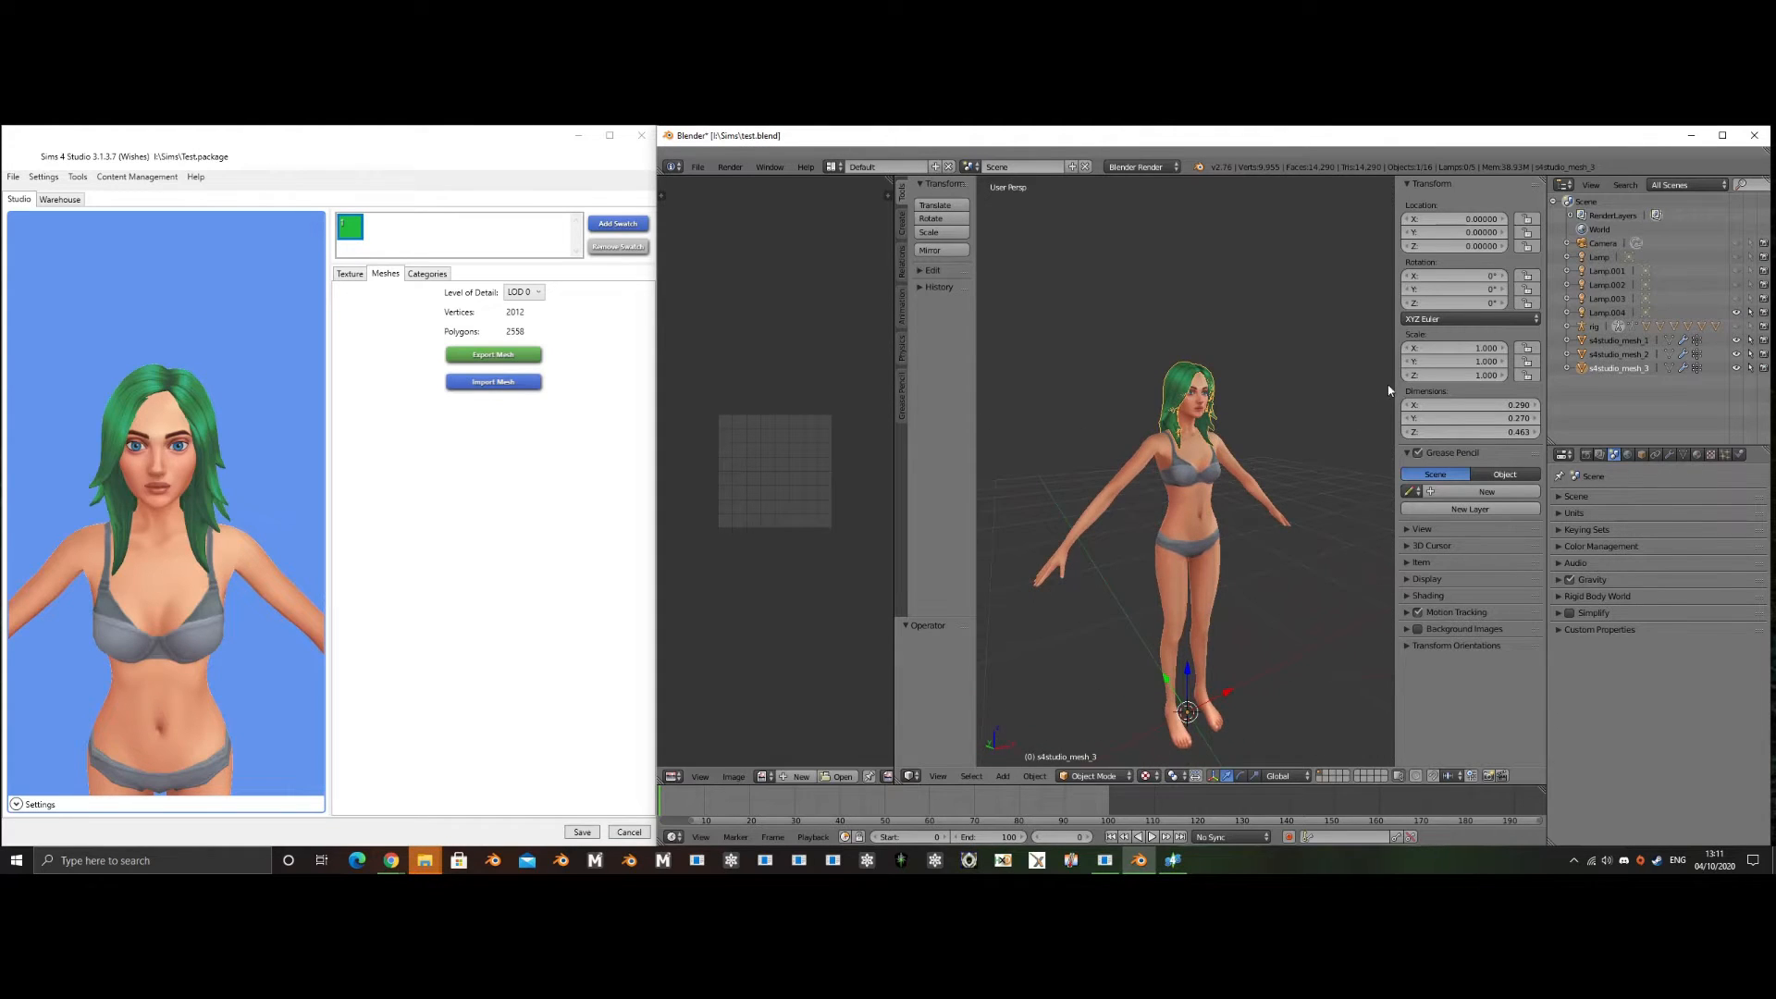
middle_drag(1388, 390, 1313, 396)
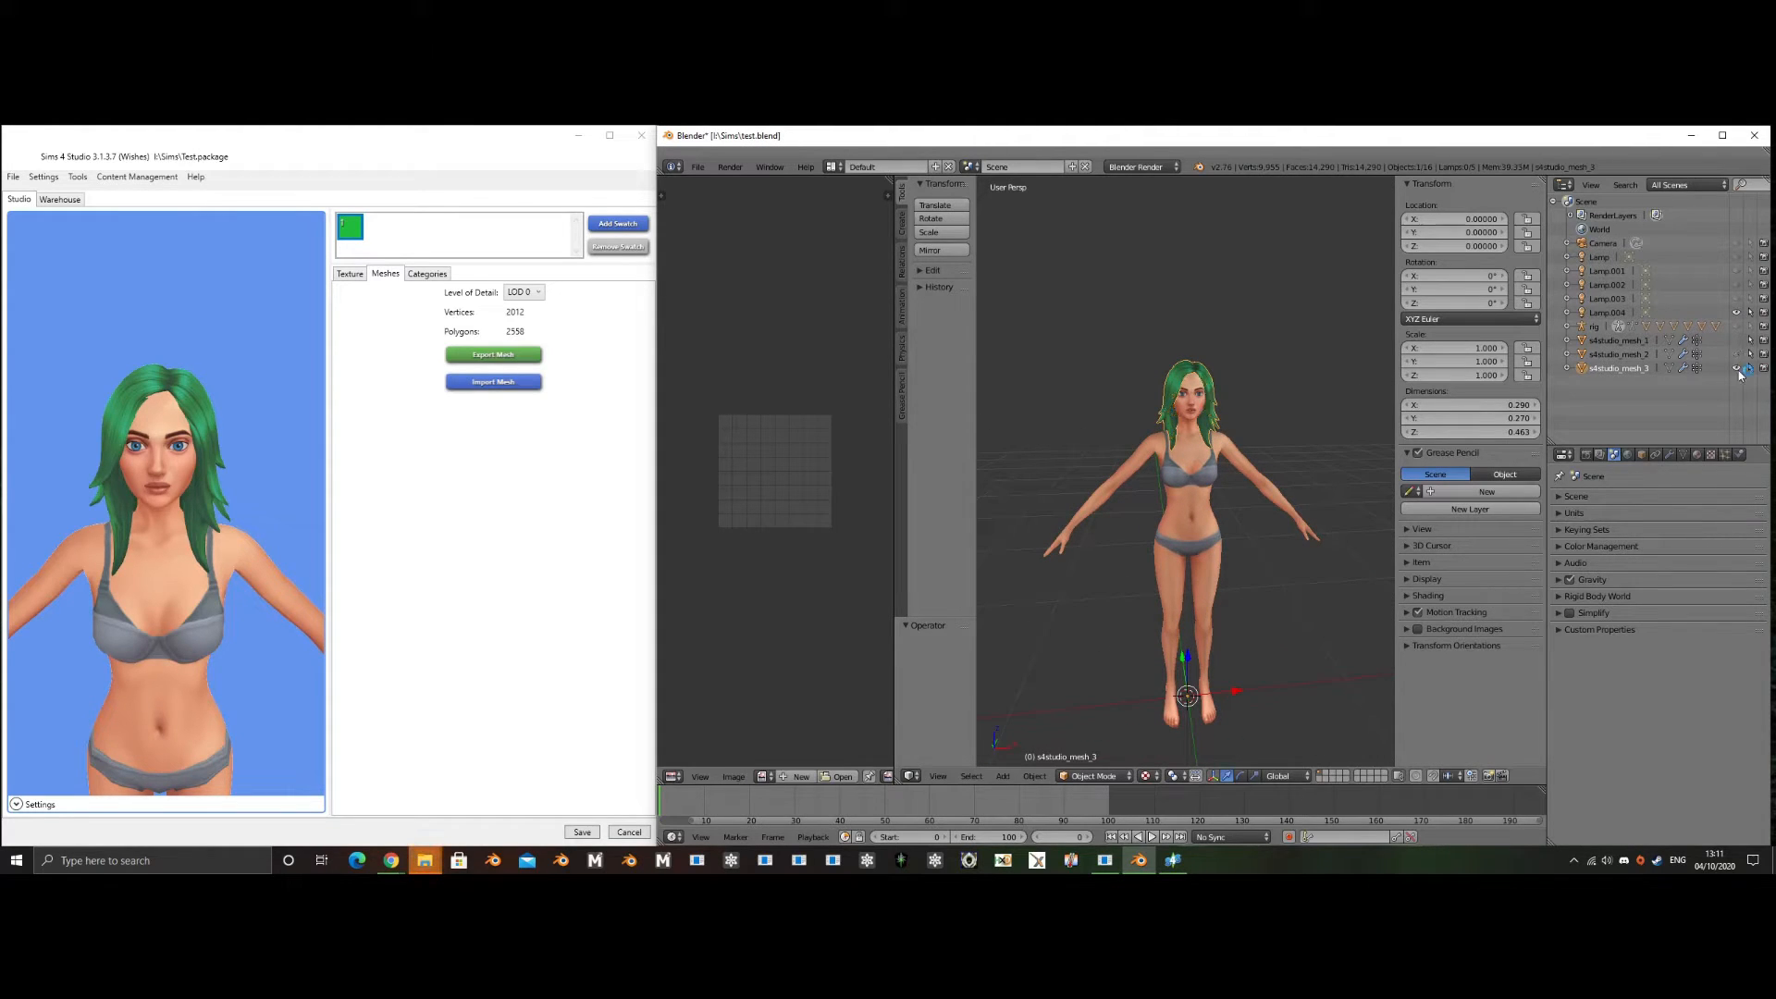
mouse_move(1273, 450)
middle_down()
mouse_move(1168, 443)
mouse_move(1348, 448)
mouse_move(1380, 429)
mouse_move(1258, 447)
middle_up()
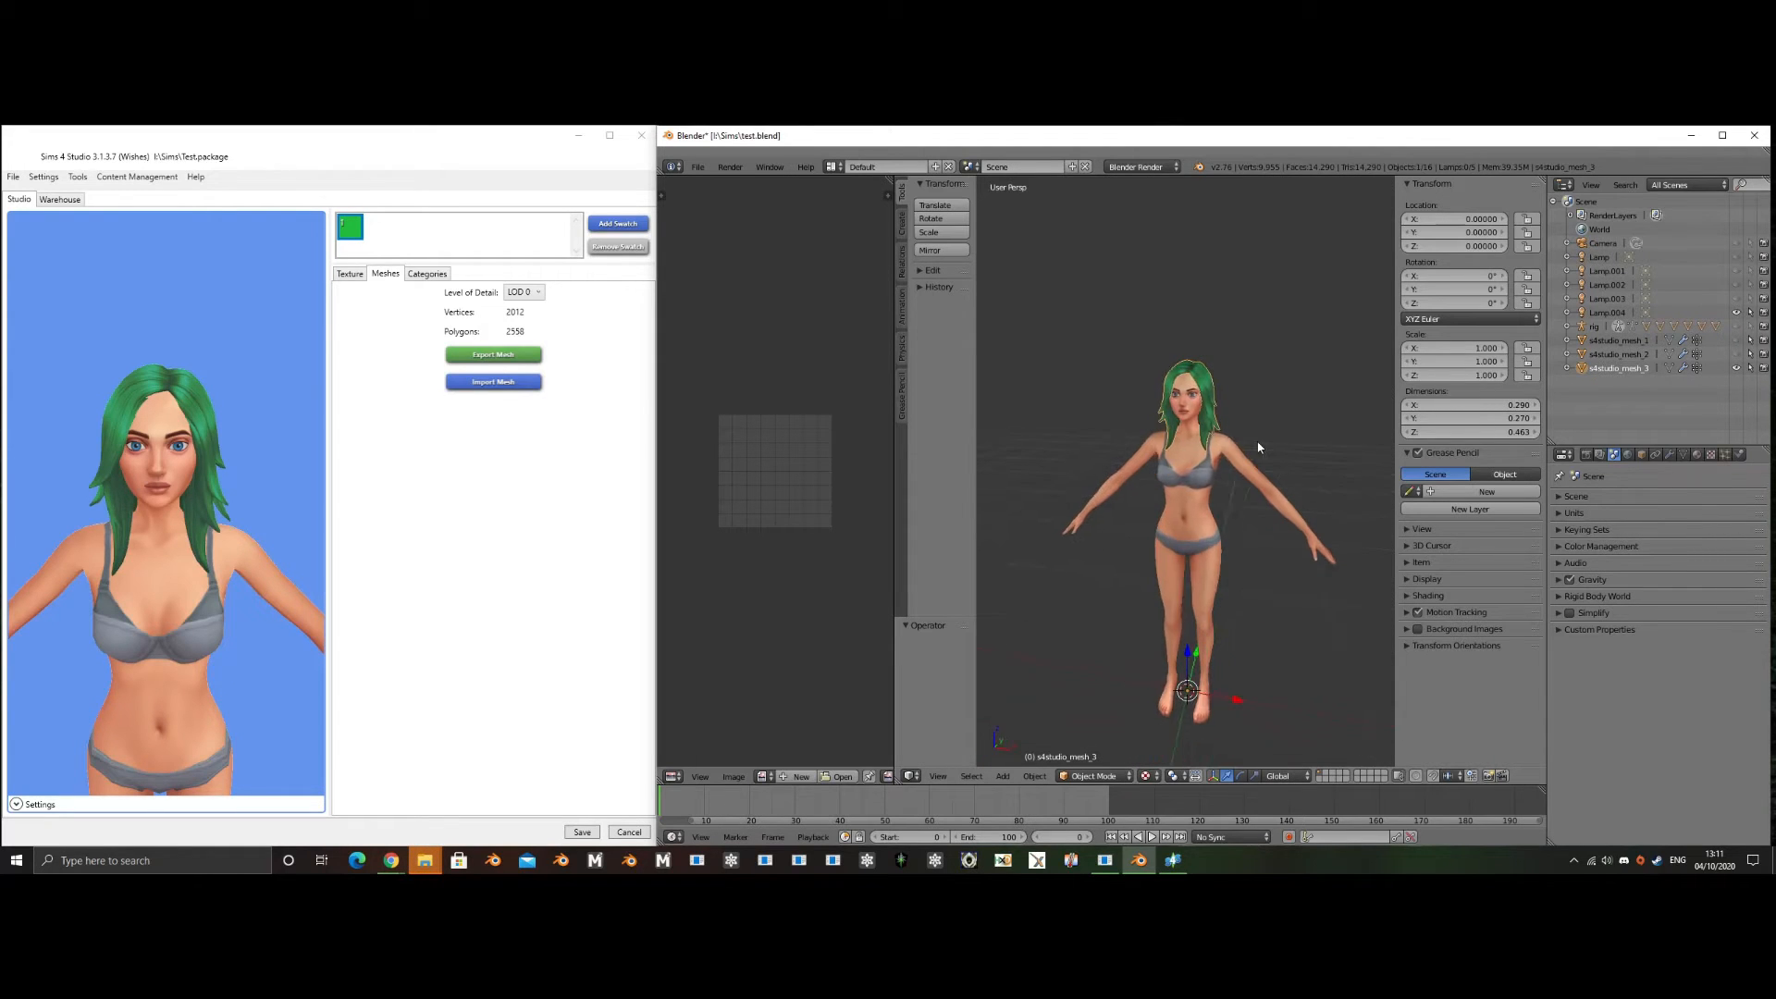
click(1737, 366)
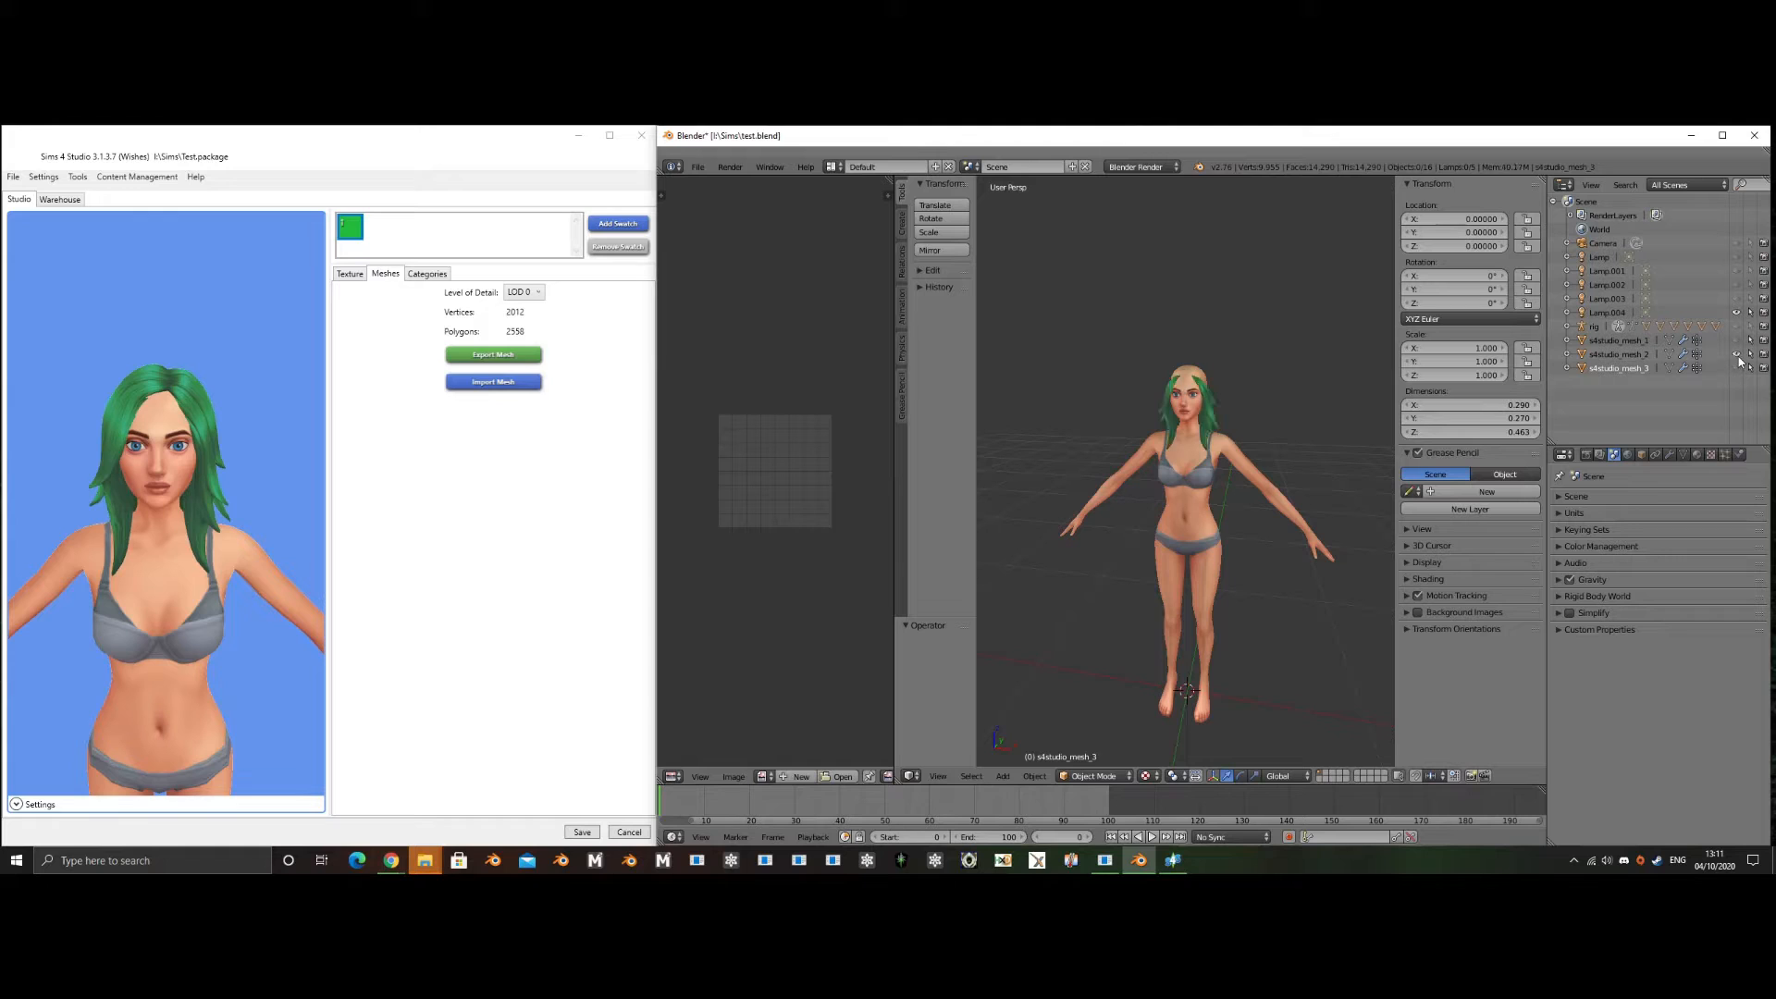
middle_drag(1203, 430, 1029, 415)
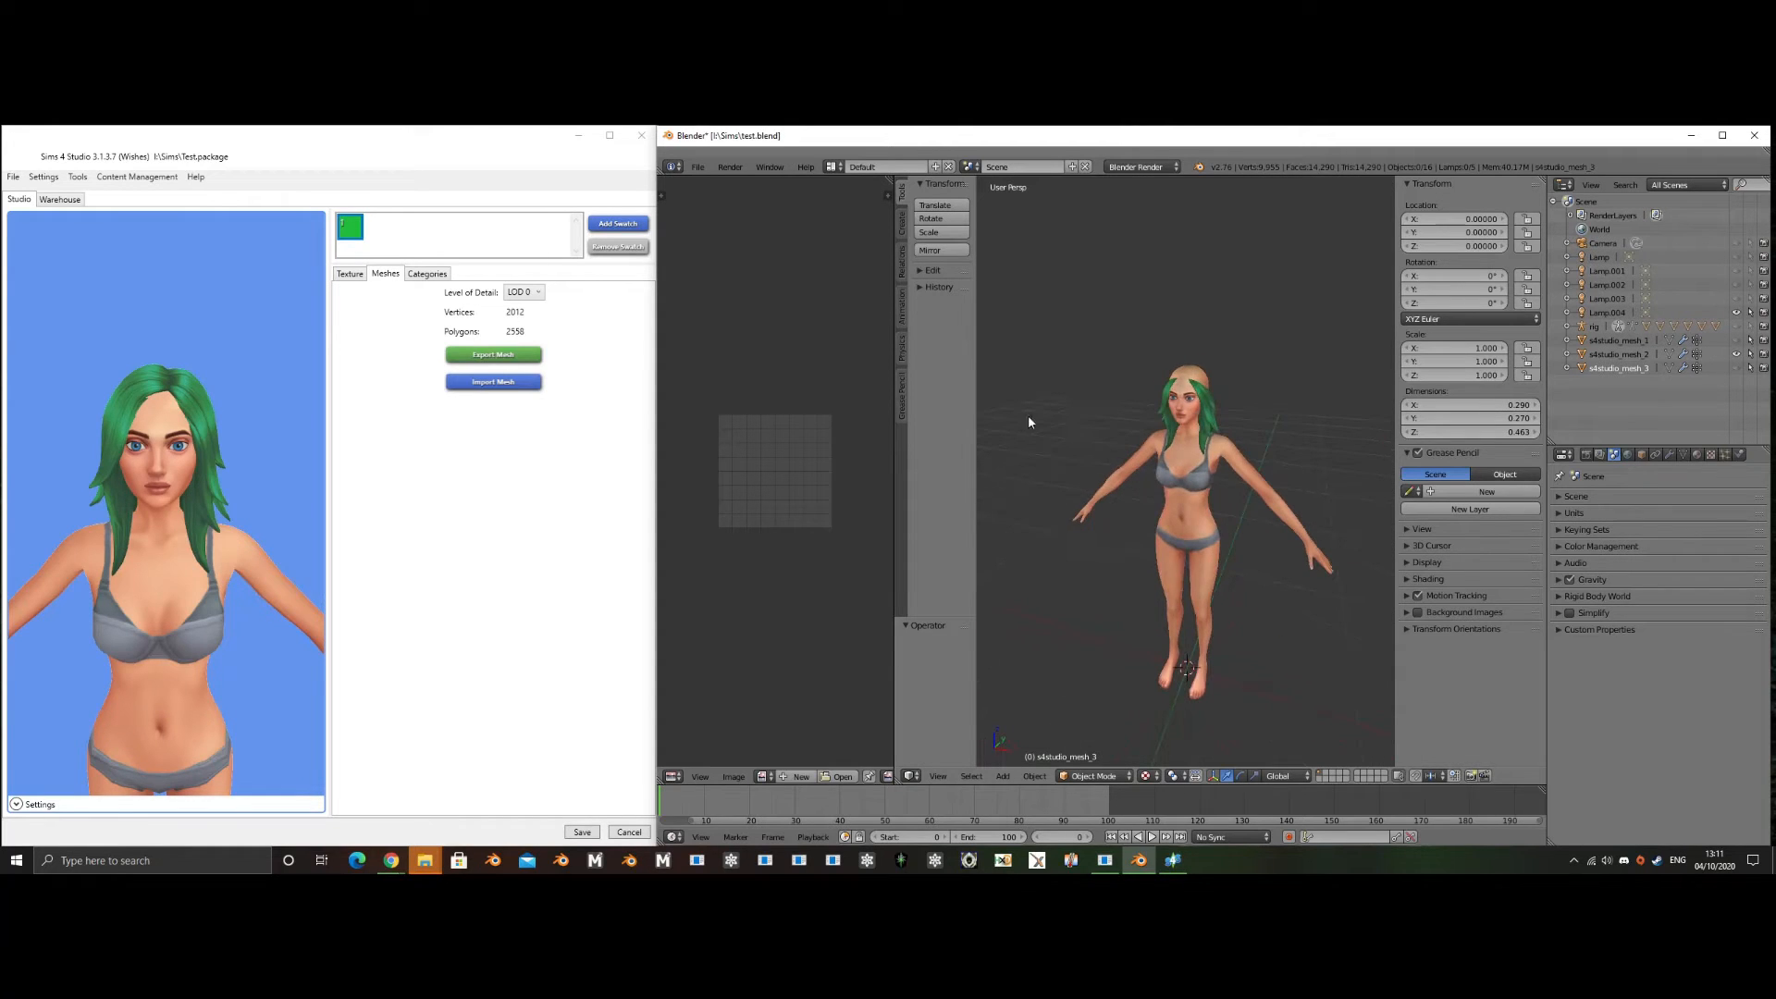
click(1737, 341)
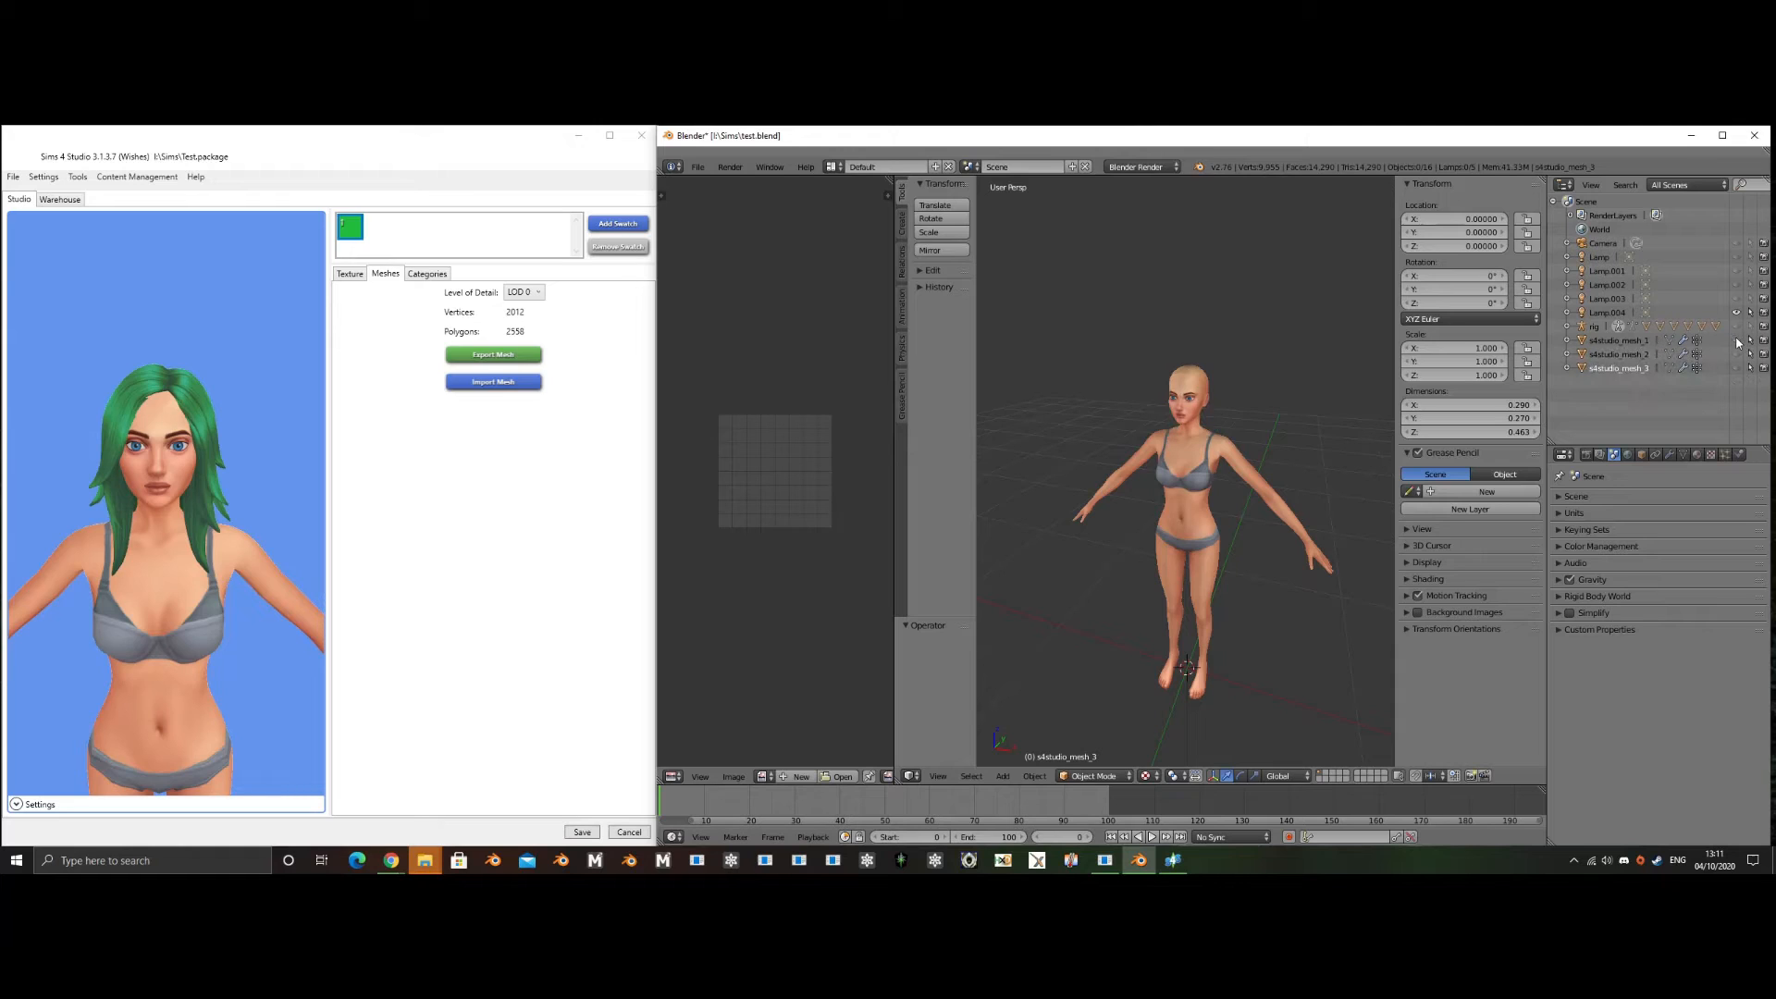
middle_drag(1218, 397, 1240, 389)
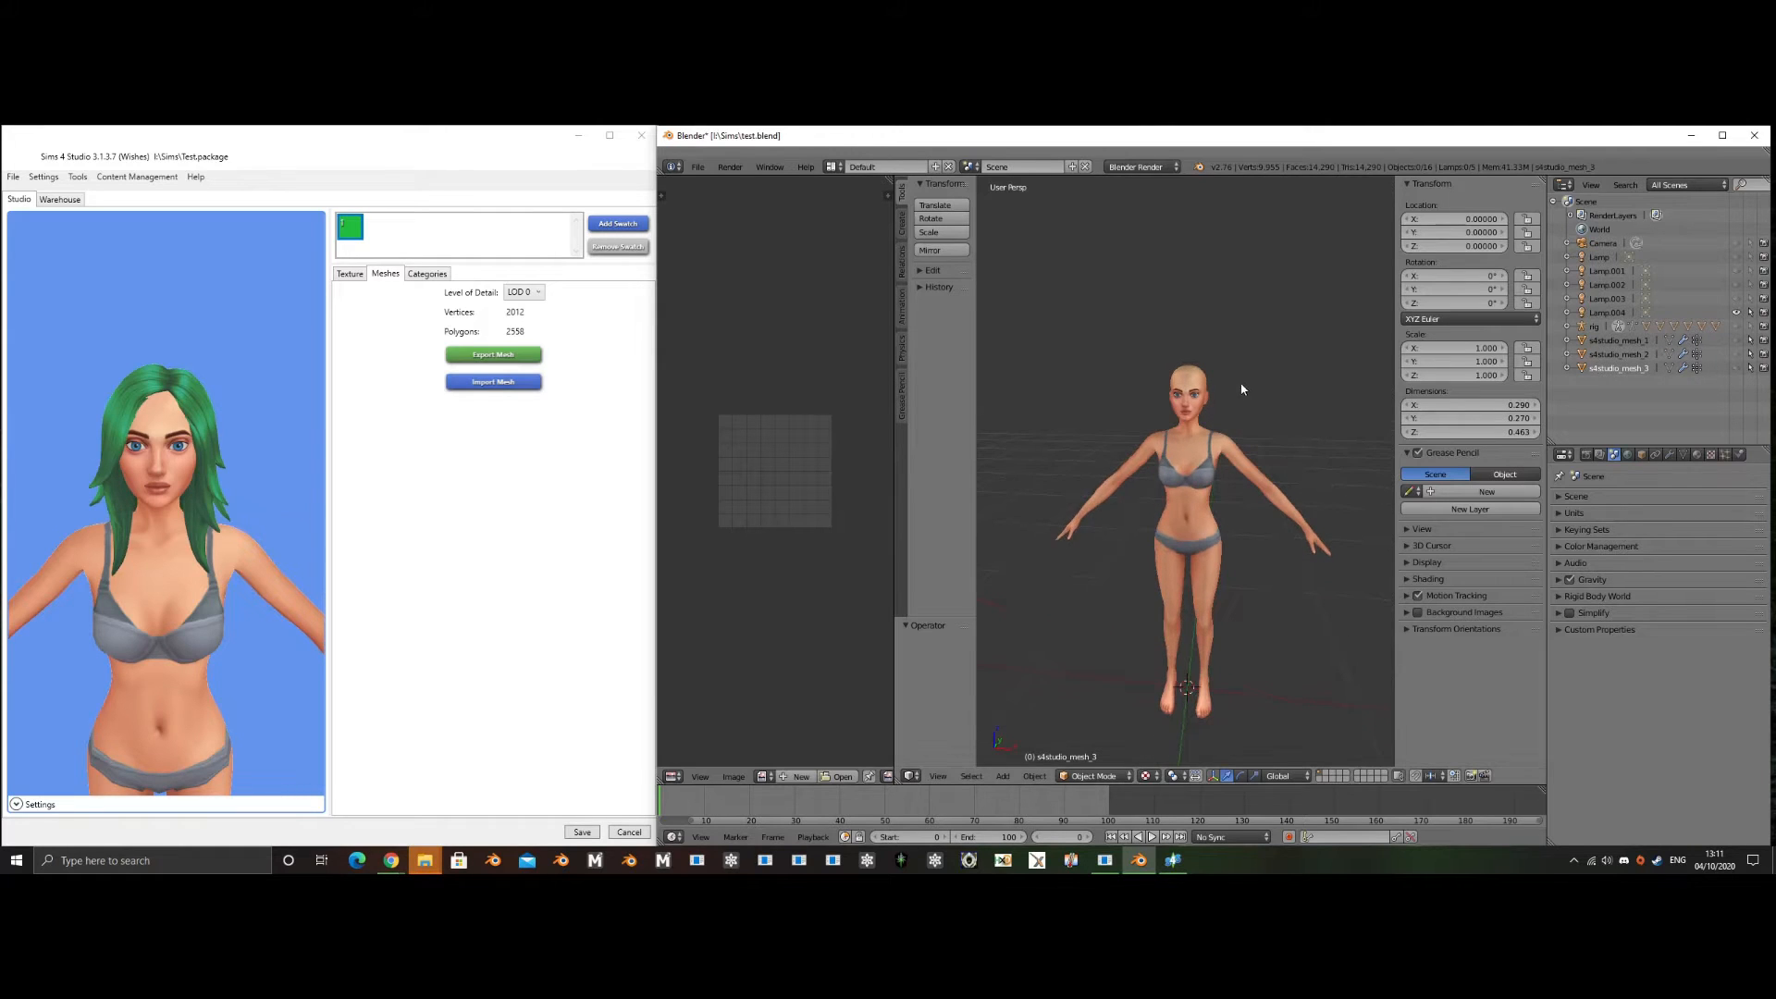
click(1738, 340)
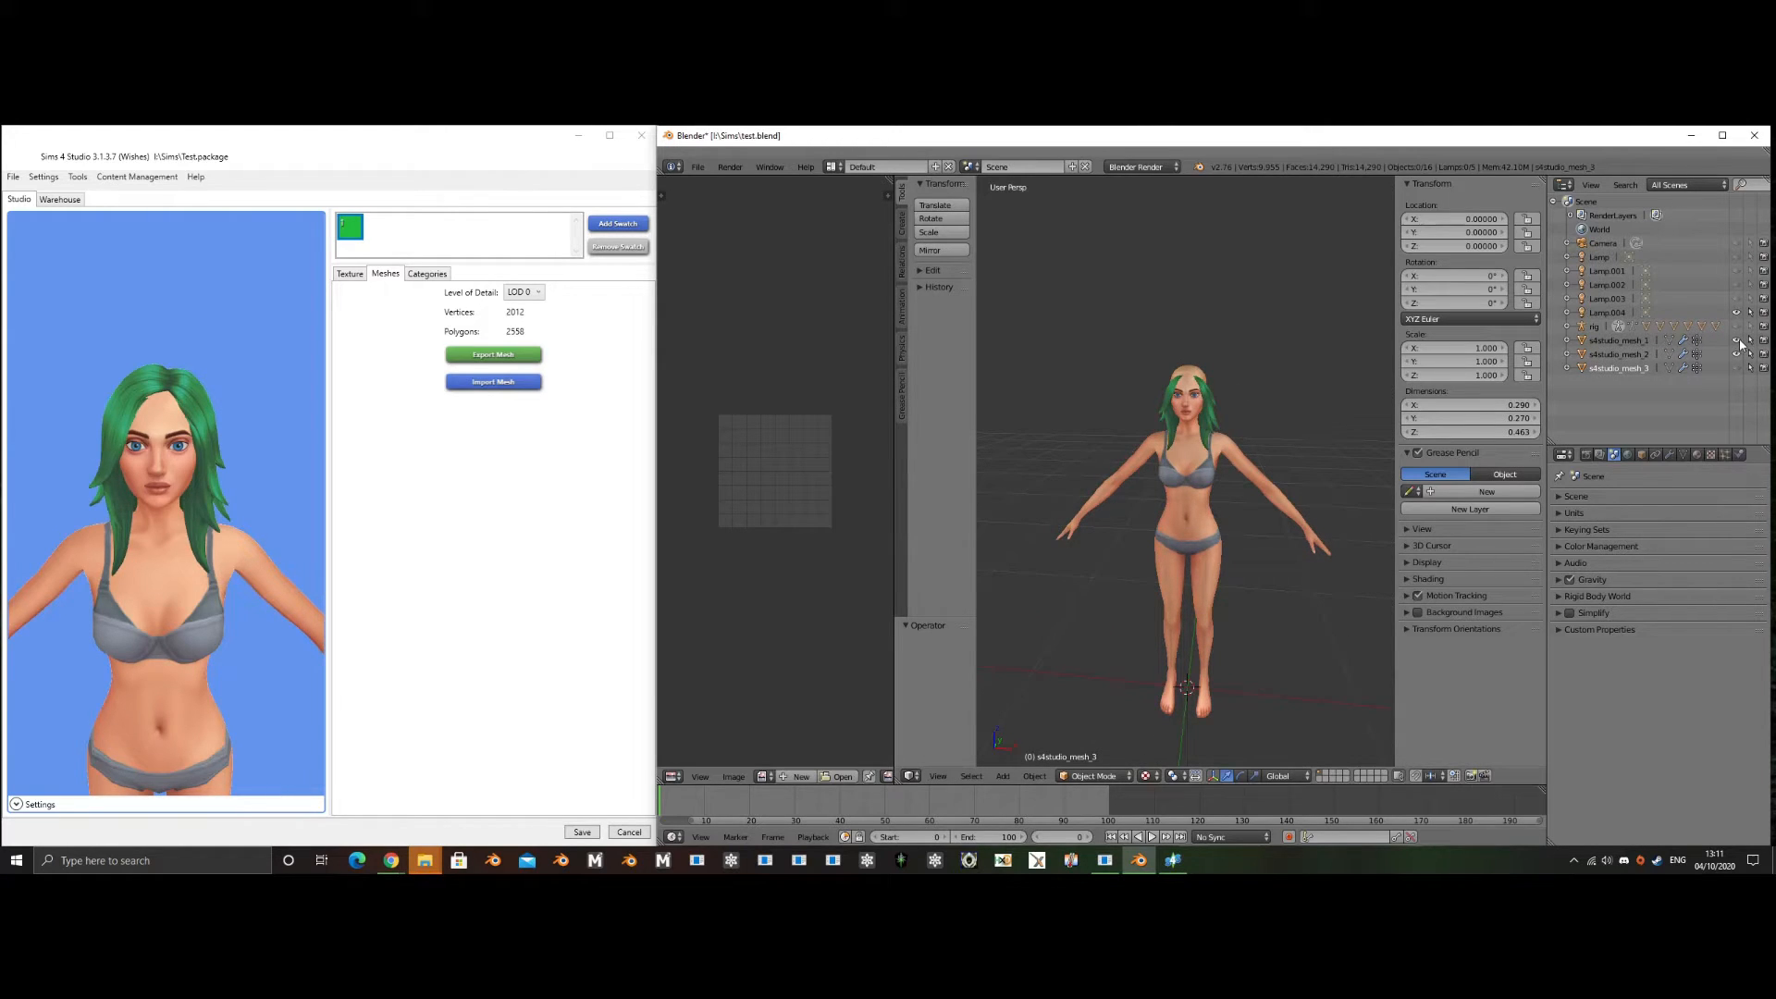
click(1736, 368)
click(1737, 369)
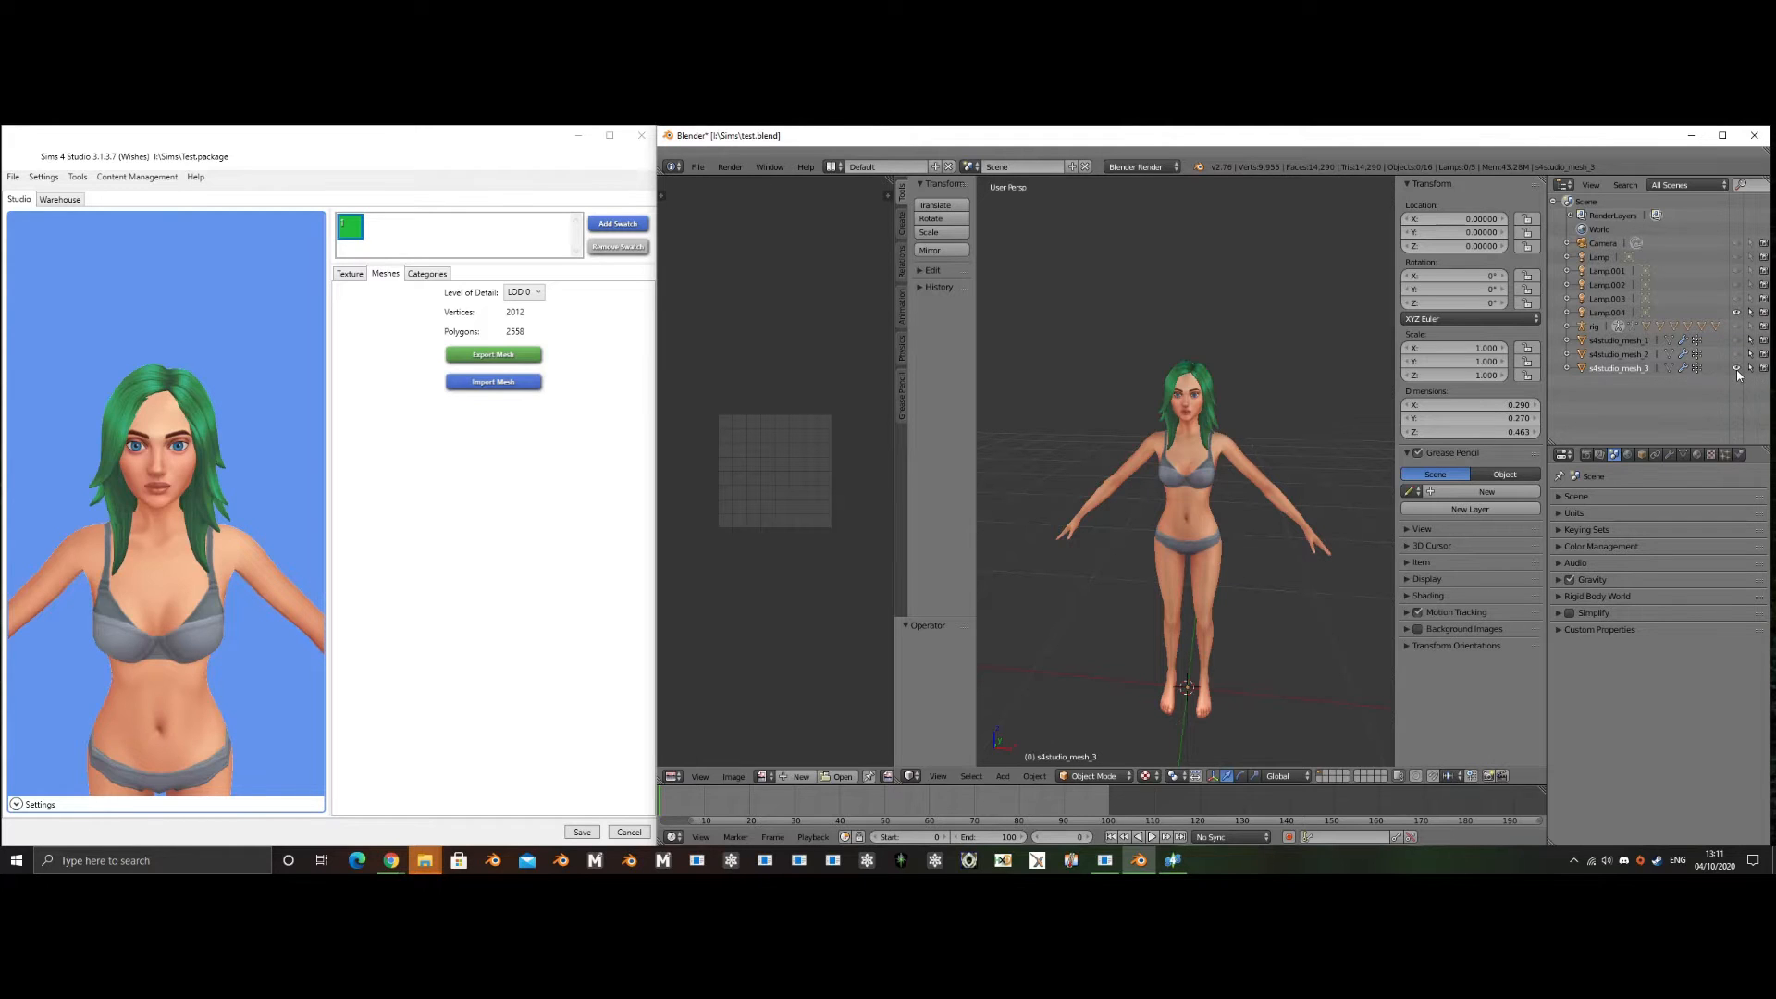
middle_drag(1282, 416, 1545, 412)
middle_drag(1376, 433, 1038, 426)
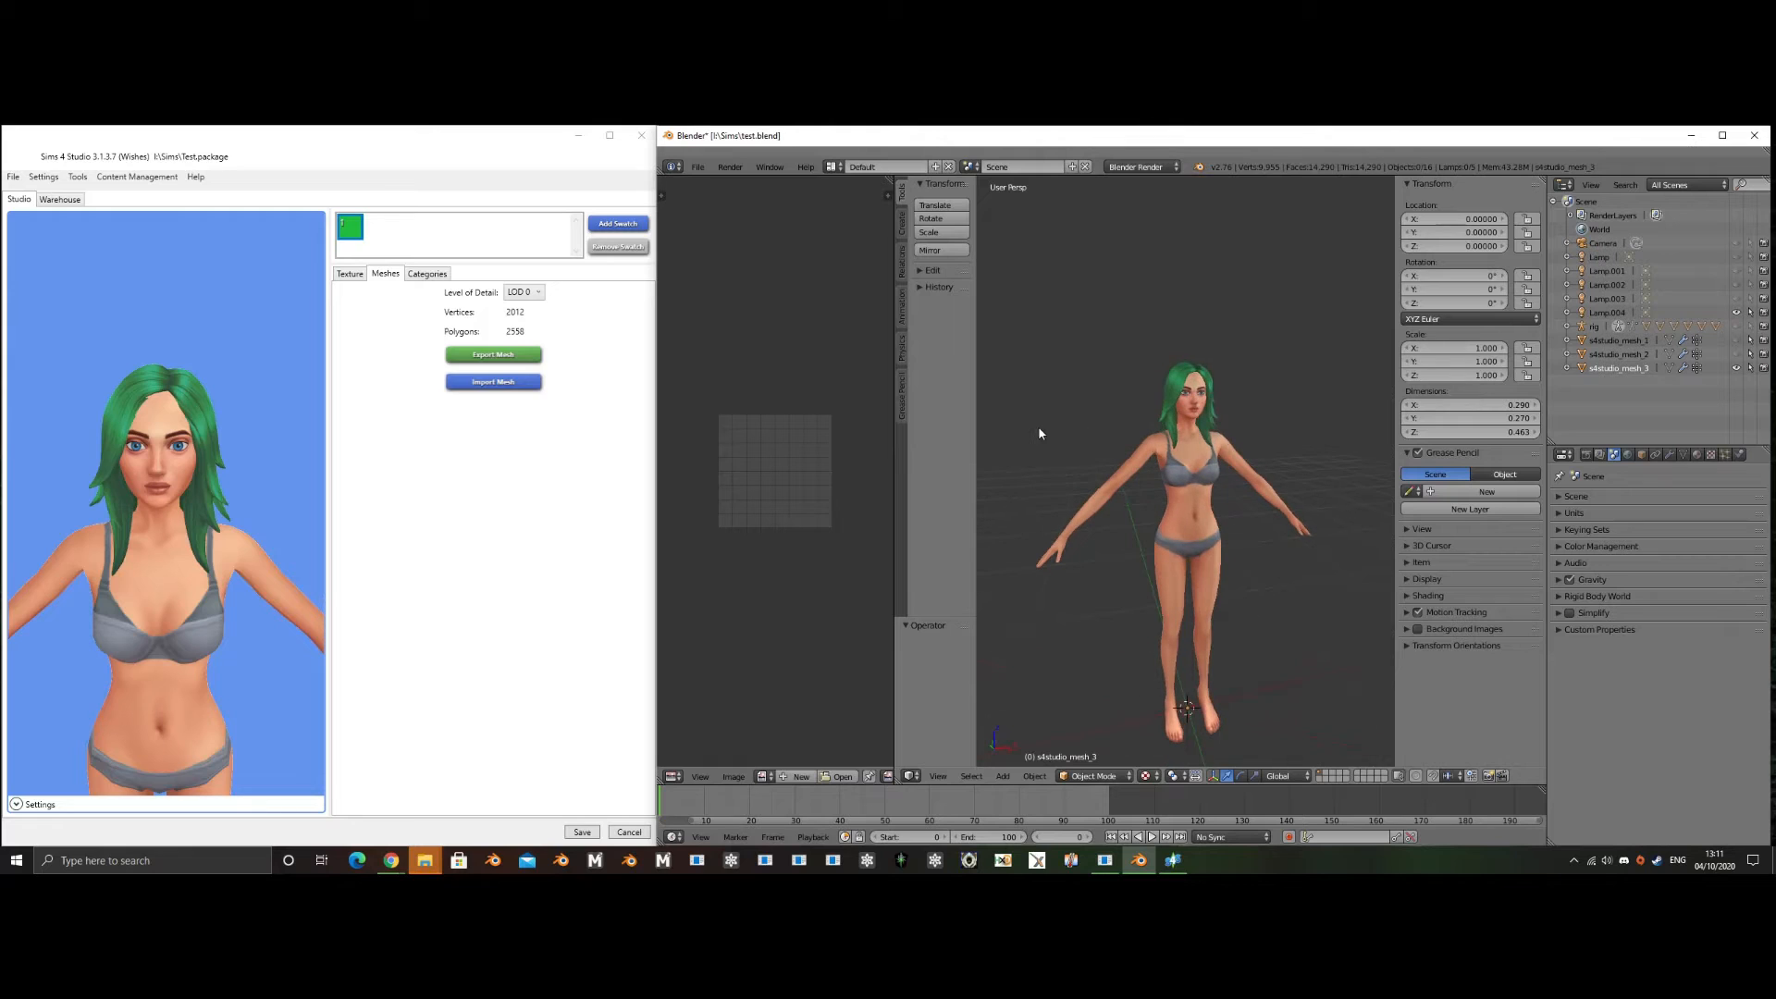
- Hide the full hair mesh s4studio_mesh_3 so that only the bald body is shown
right_click(1222, 419)
key(h)
middle_drag(1249, 413, 1224, 411)
- Start an FBX import and add the Sims folder to the file browser's bookmarks
key(space)
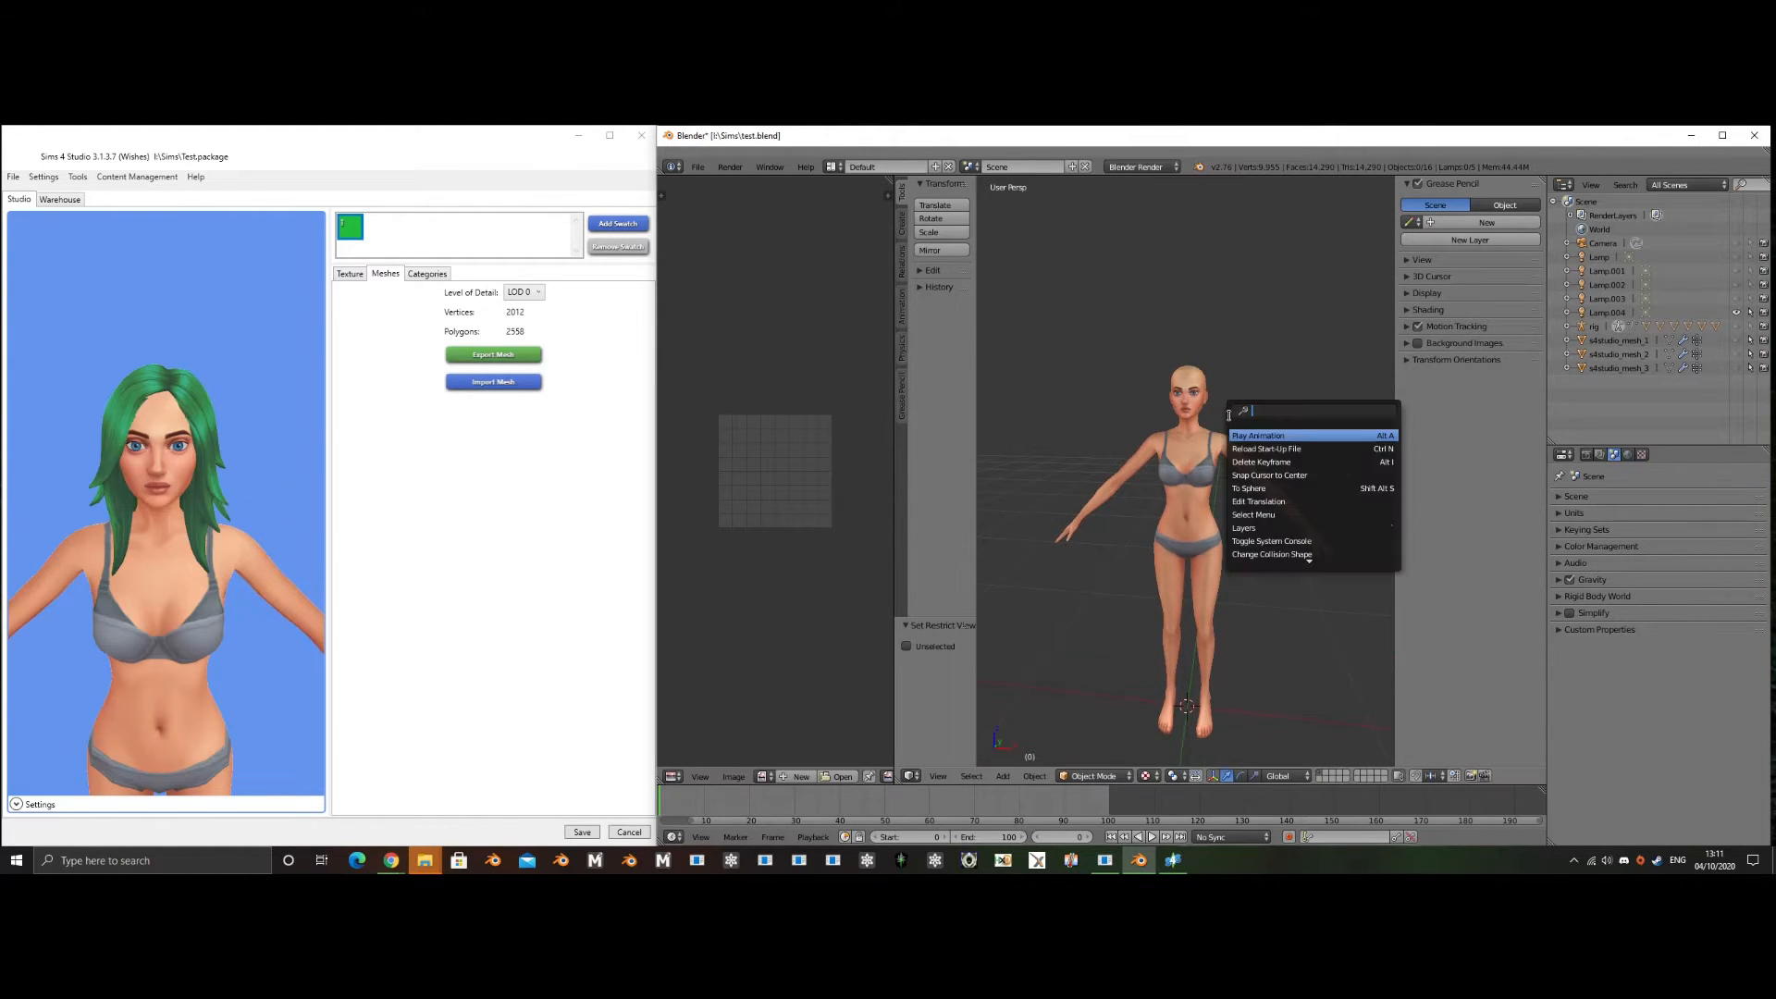
text(fbx)
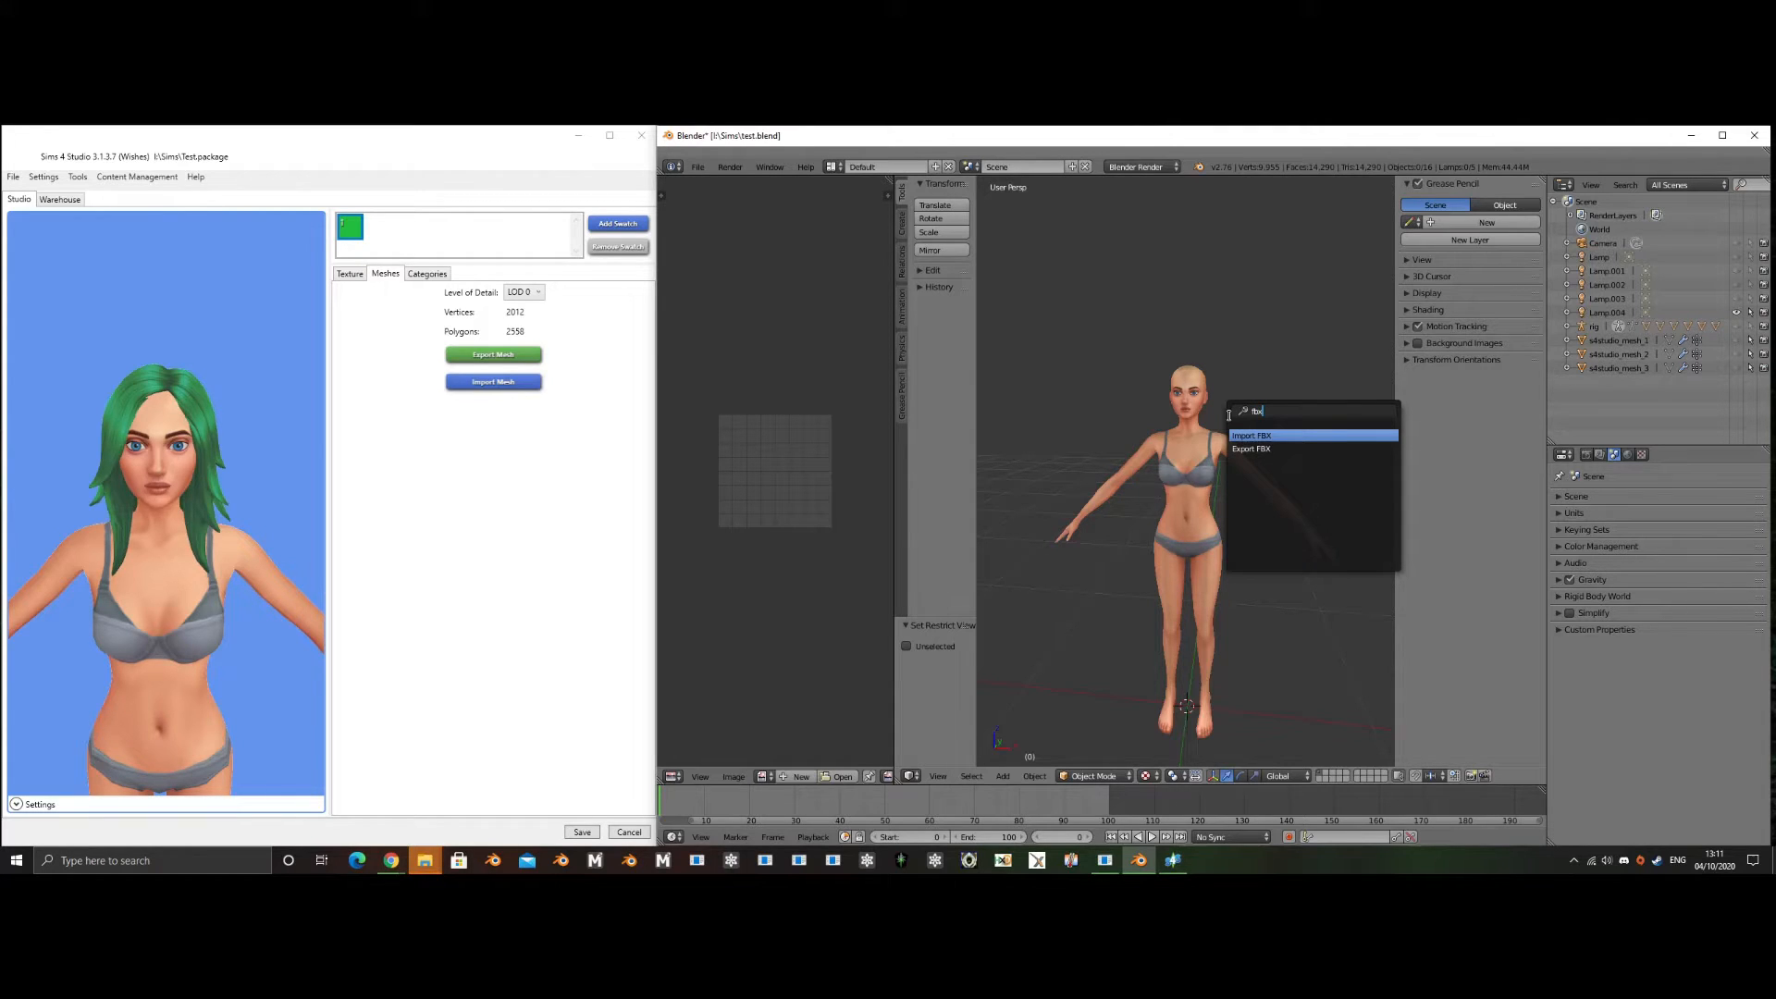
key(Return)
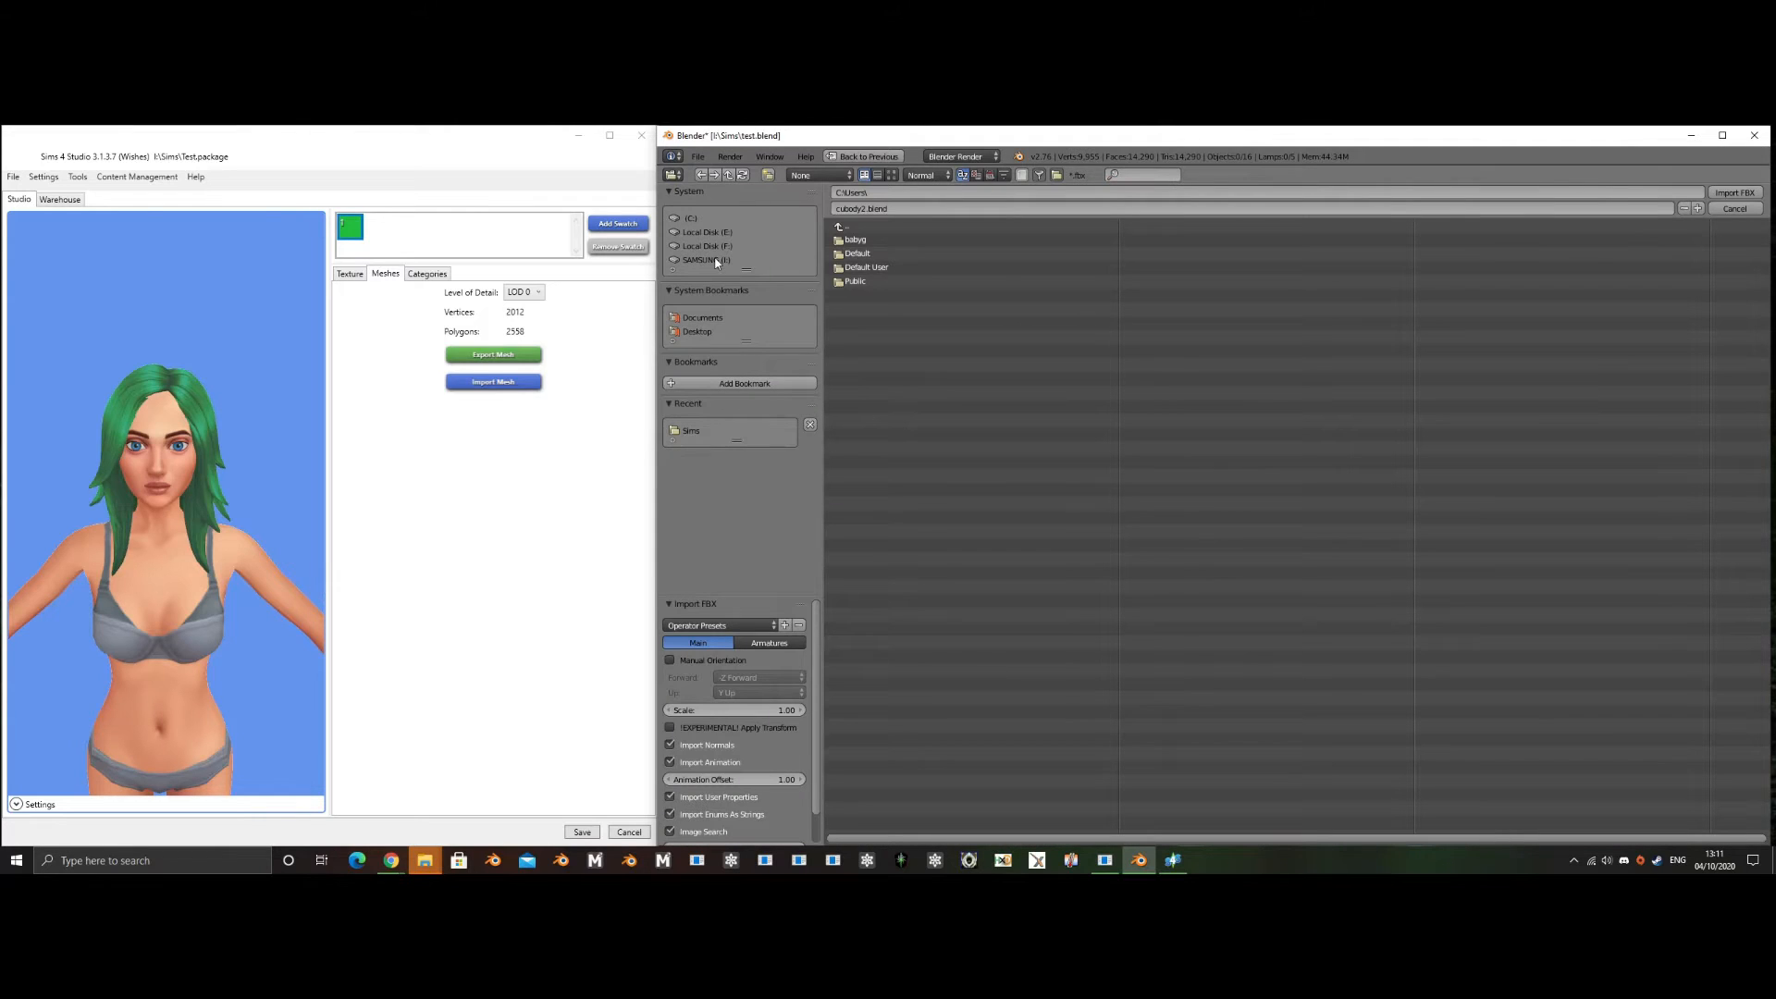
click(696, 428)
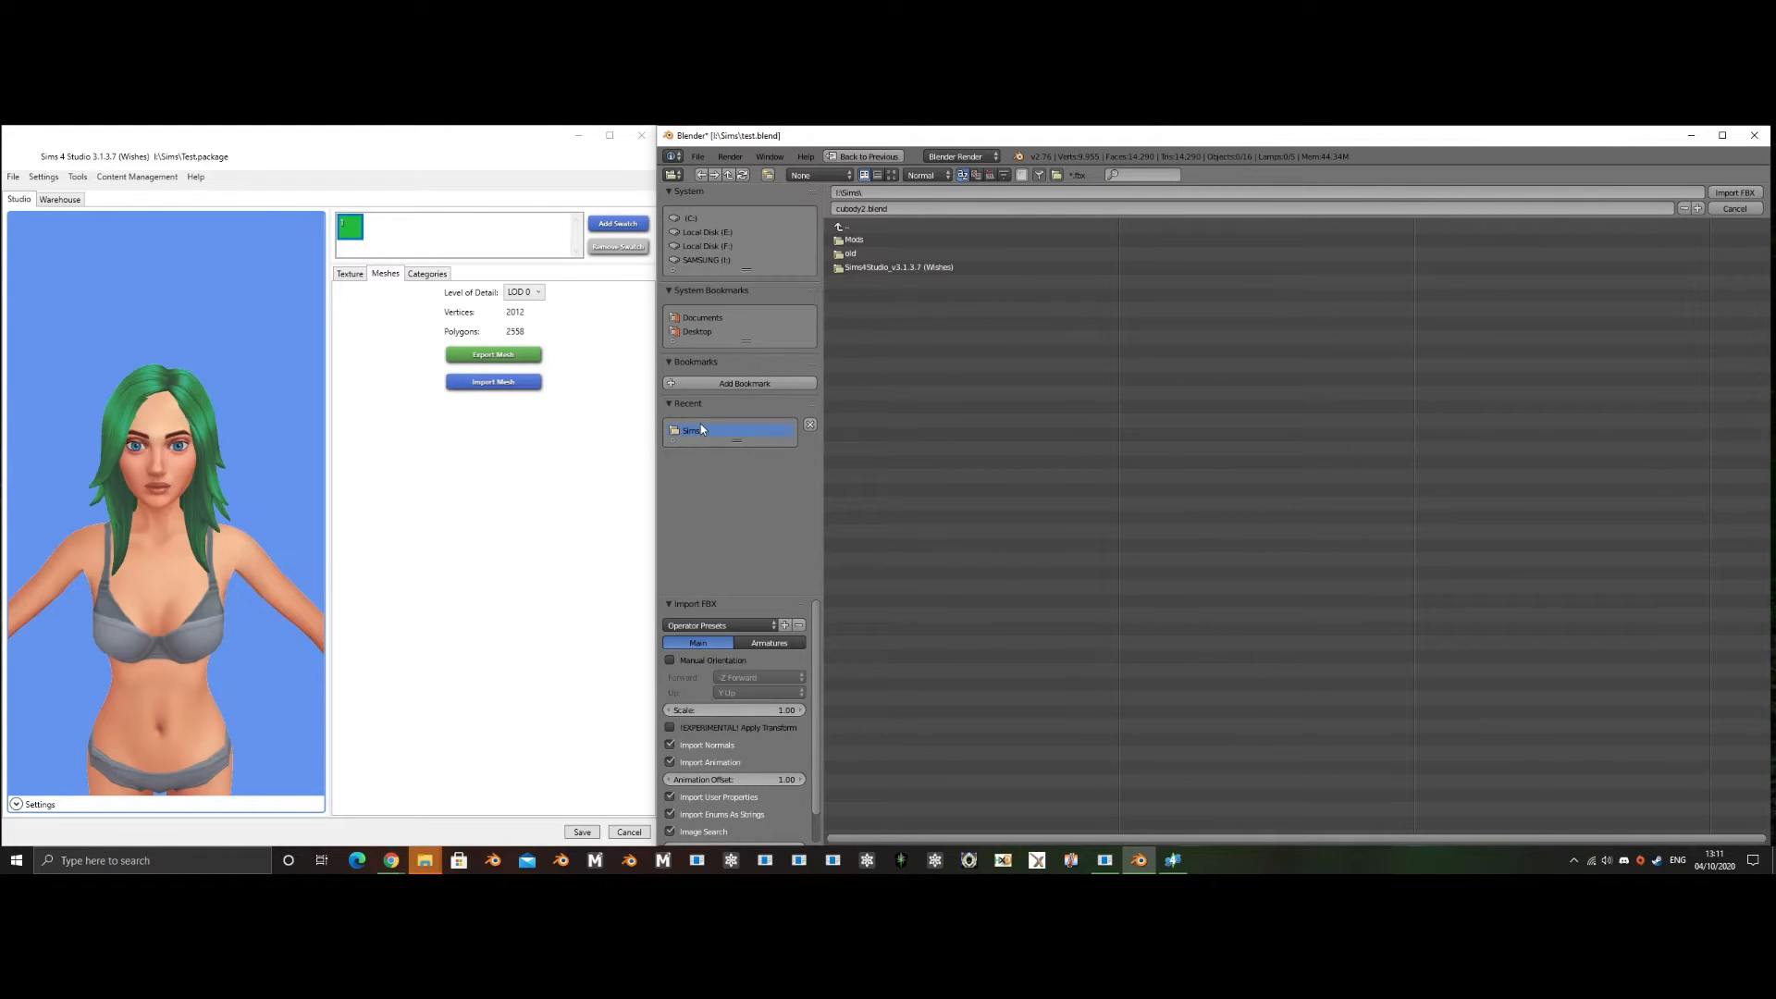
click(741, 384)
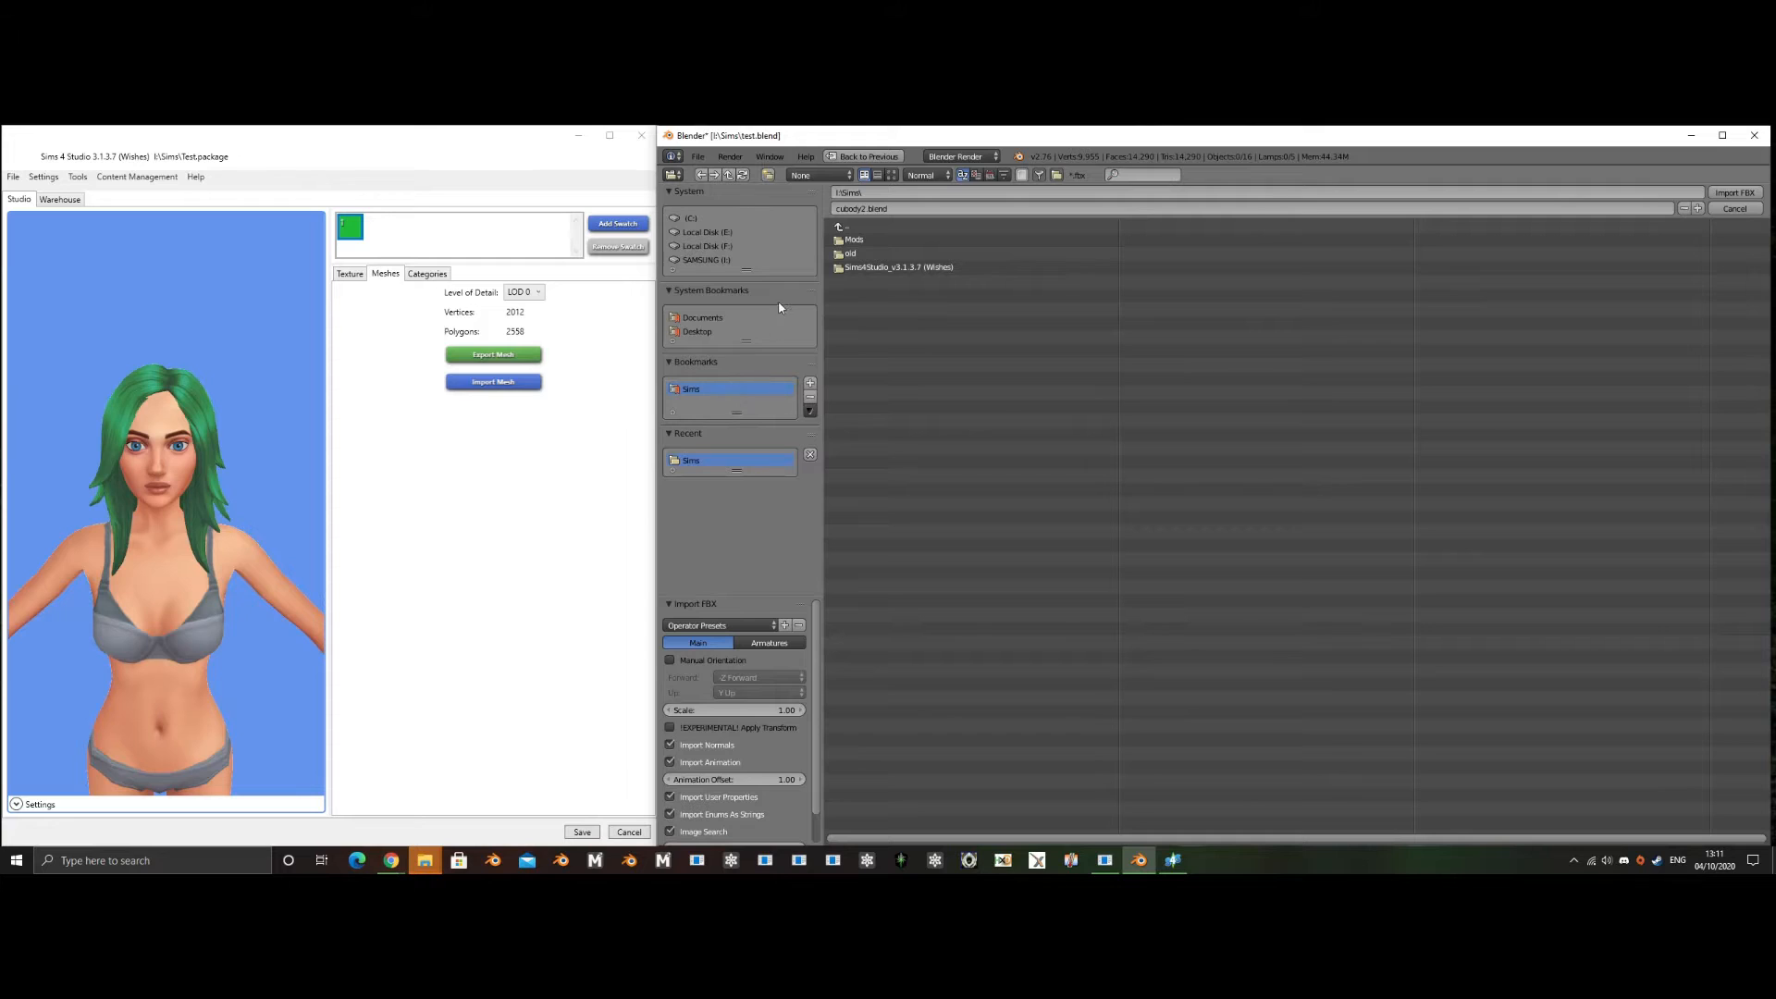
- Import mh_ef_047_model_mesh.fbx from the FROSTY DAI modding folder's Head Swaps hairs on the SAMSUNG (I:) drive, and delete its skeleton
click(728, 262)
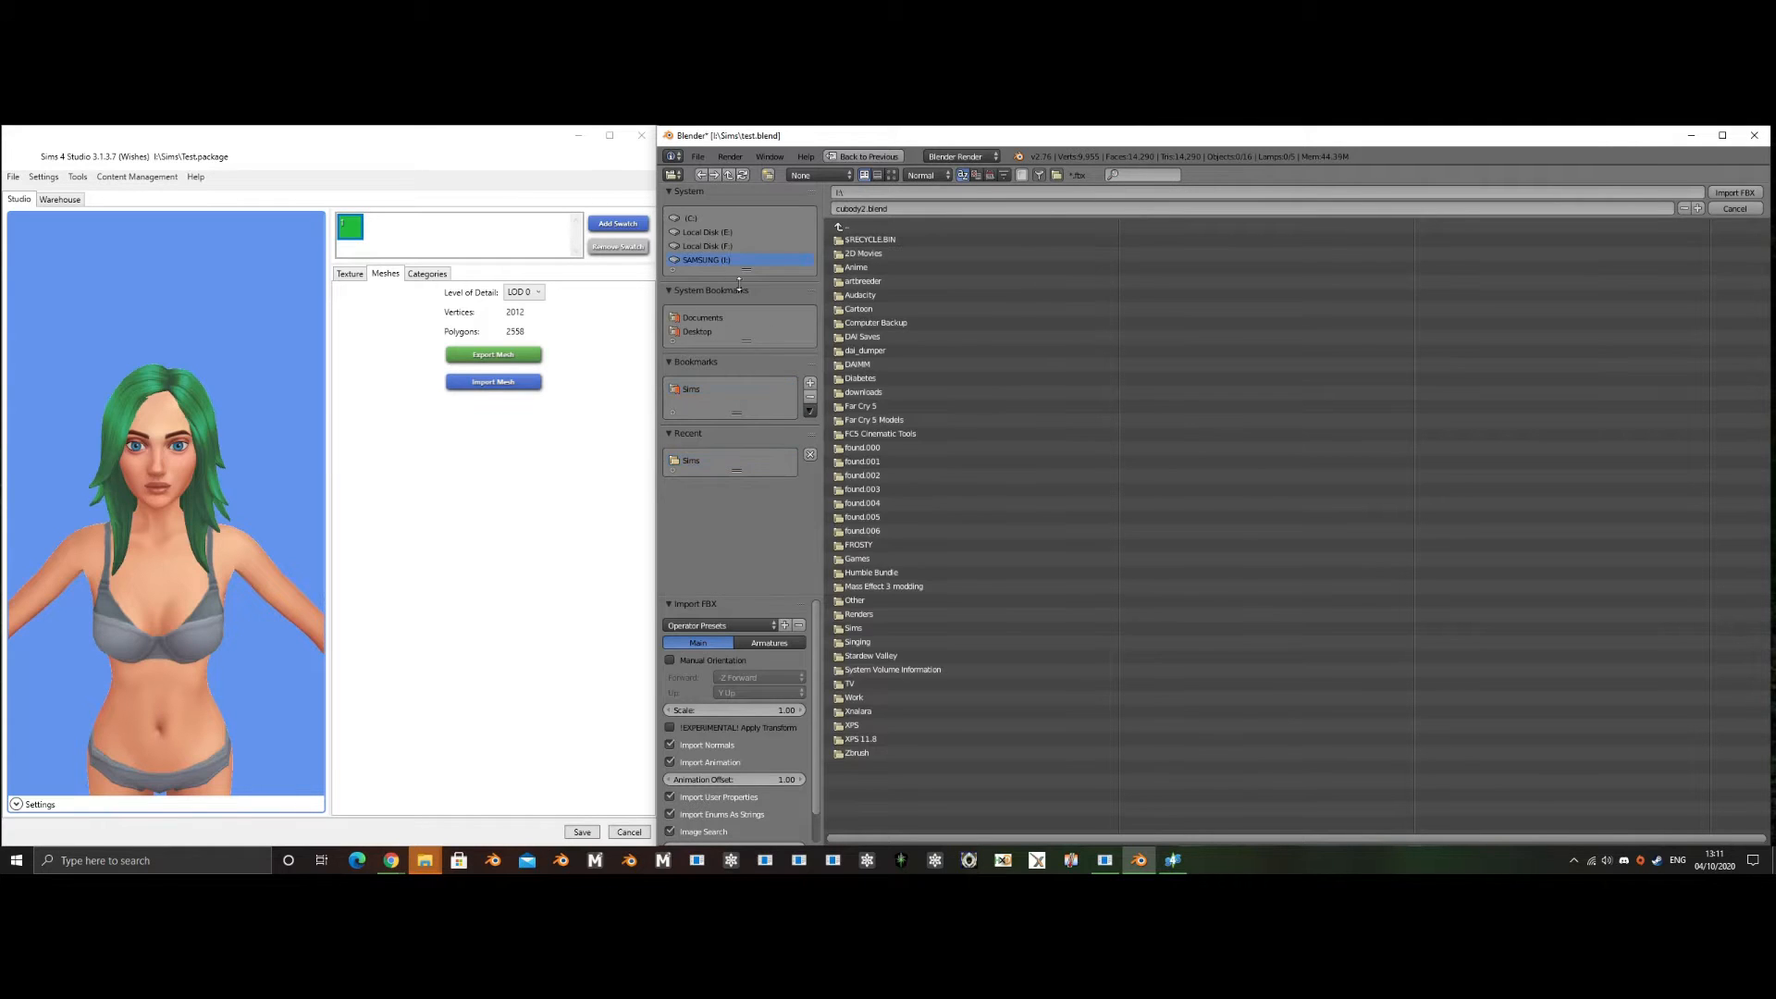
click(882, 543)
click(884, 268)
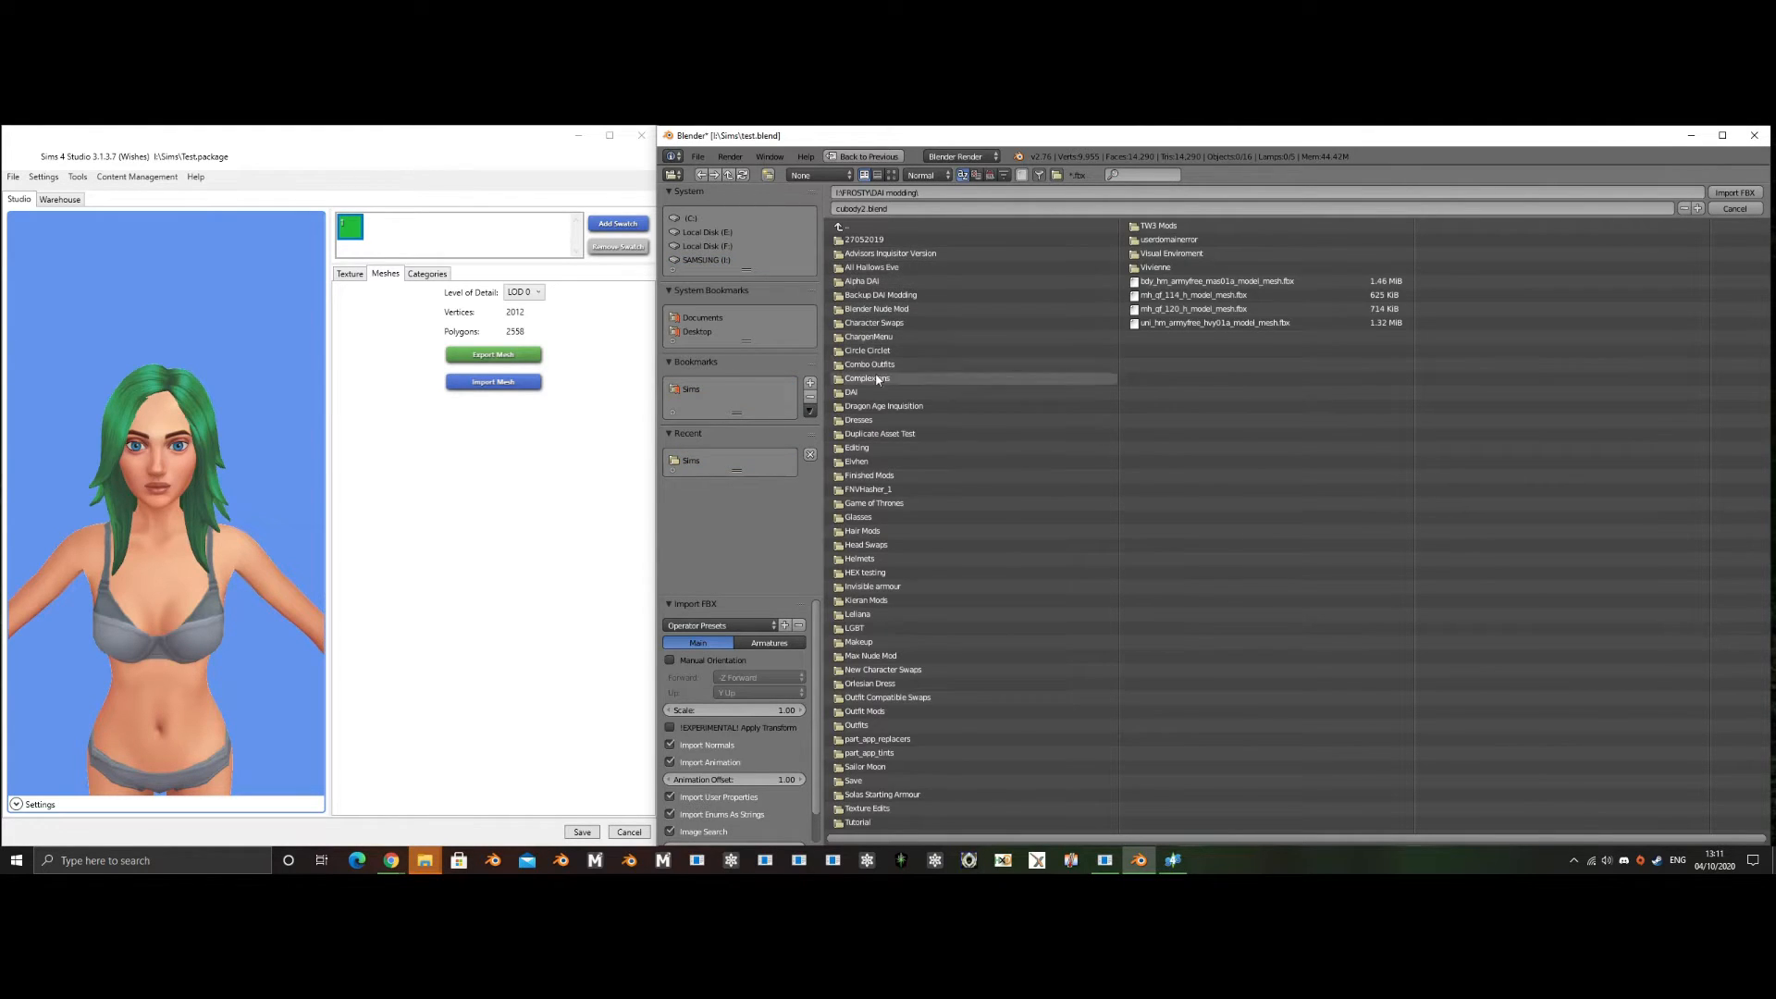
click(881, 546)
click(856, 322)
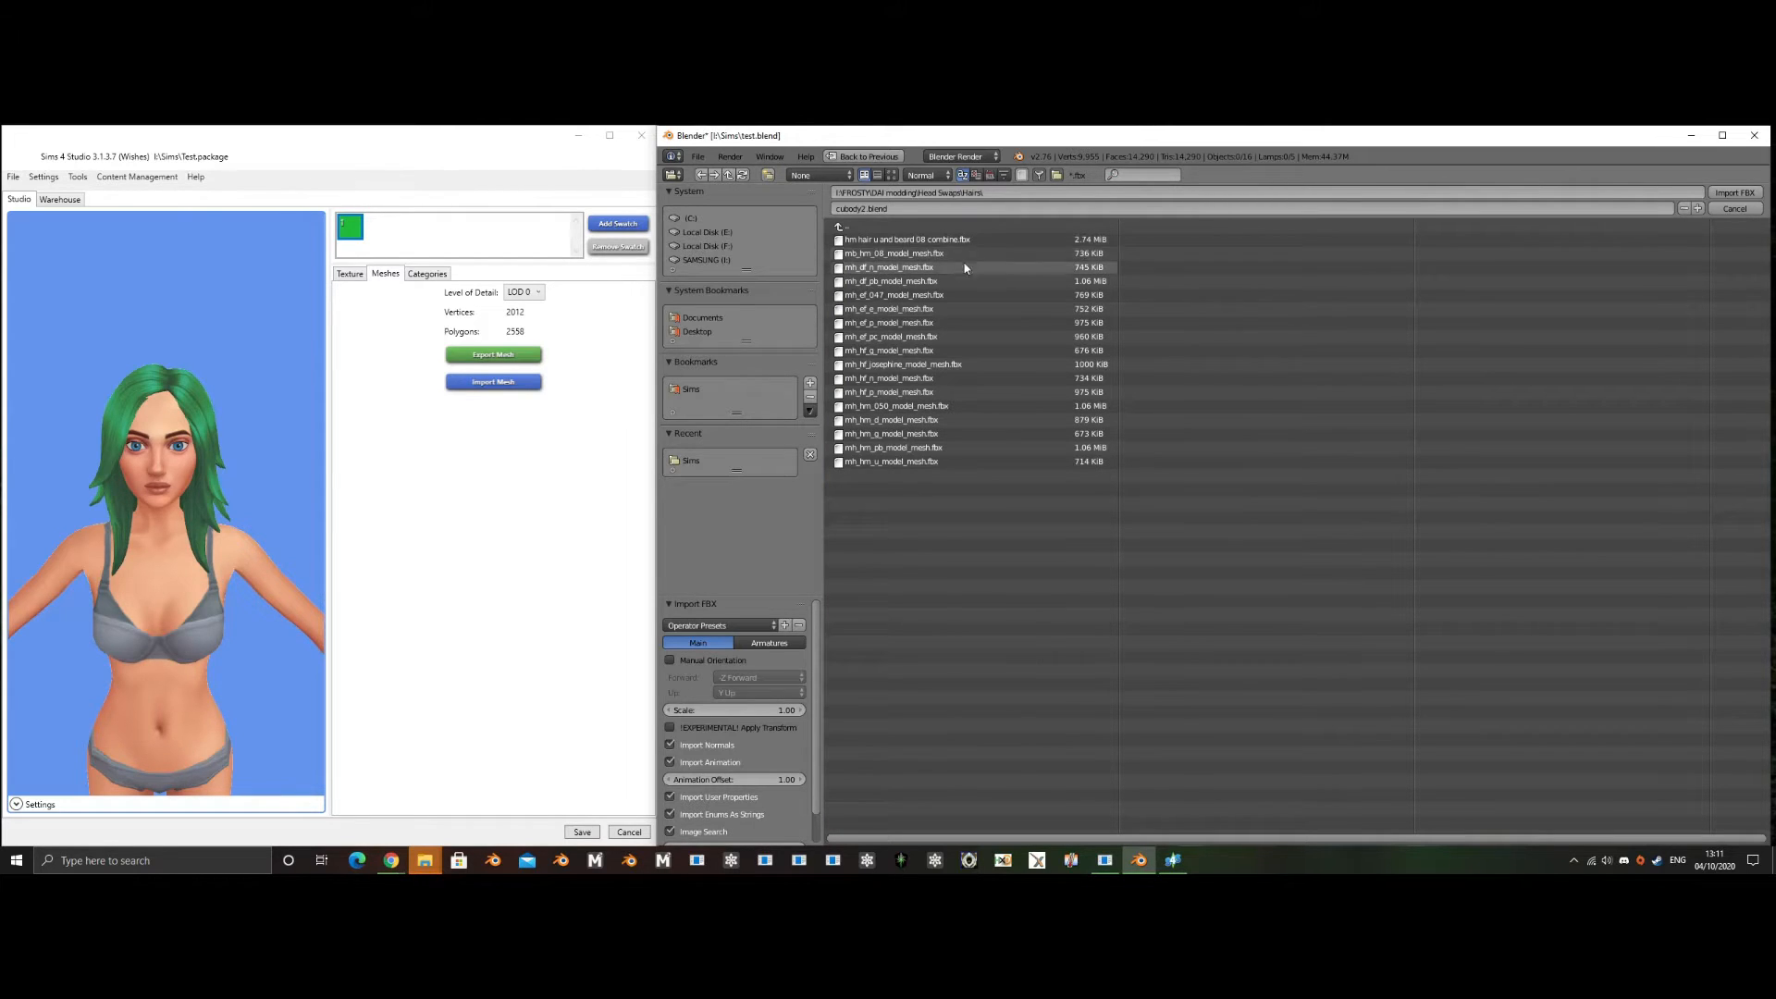
click(906, 296)
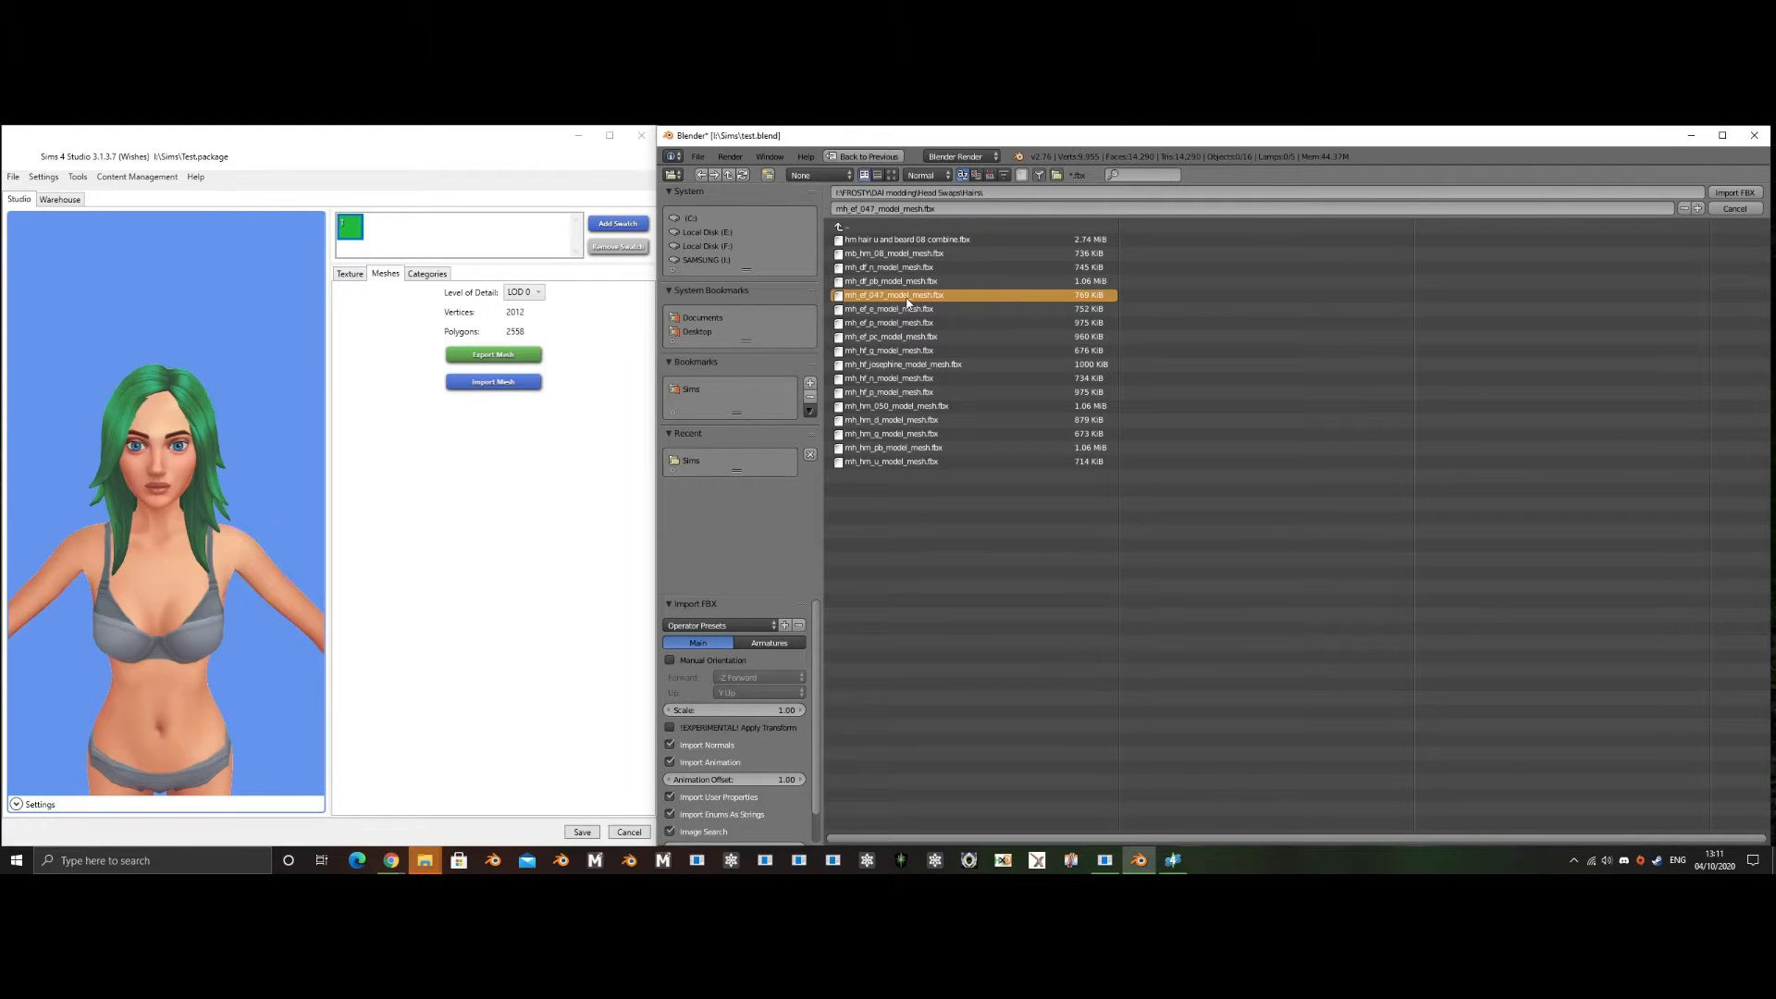
double_click(906, 296)
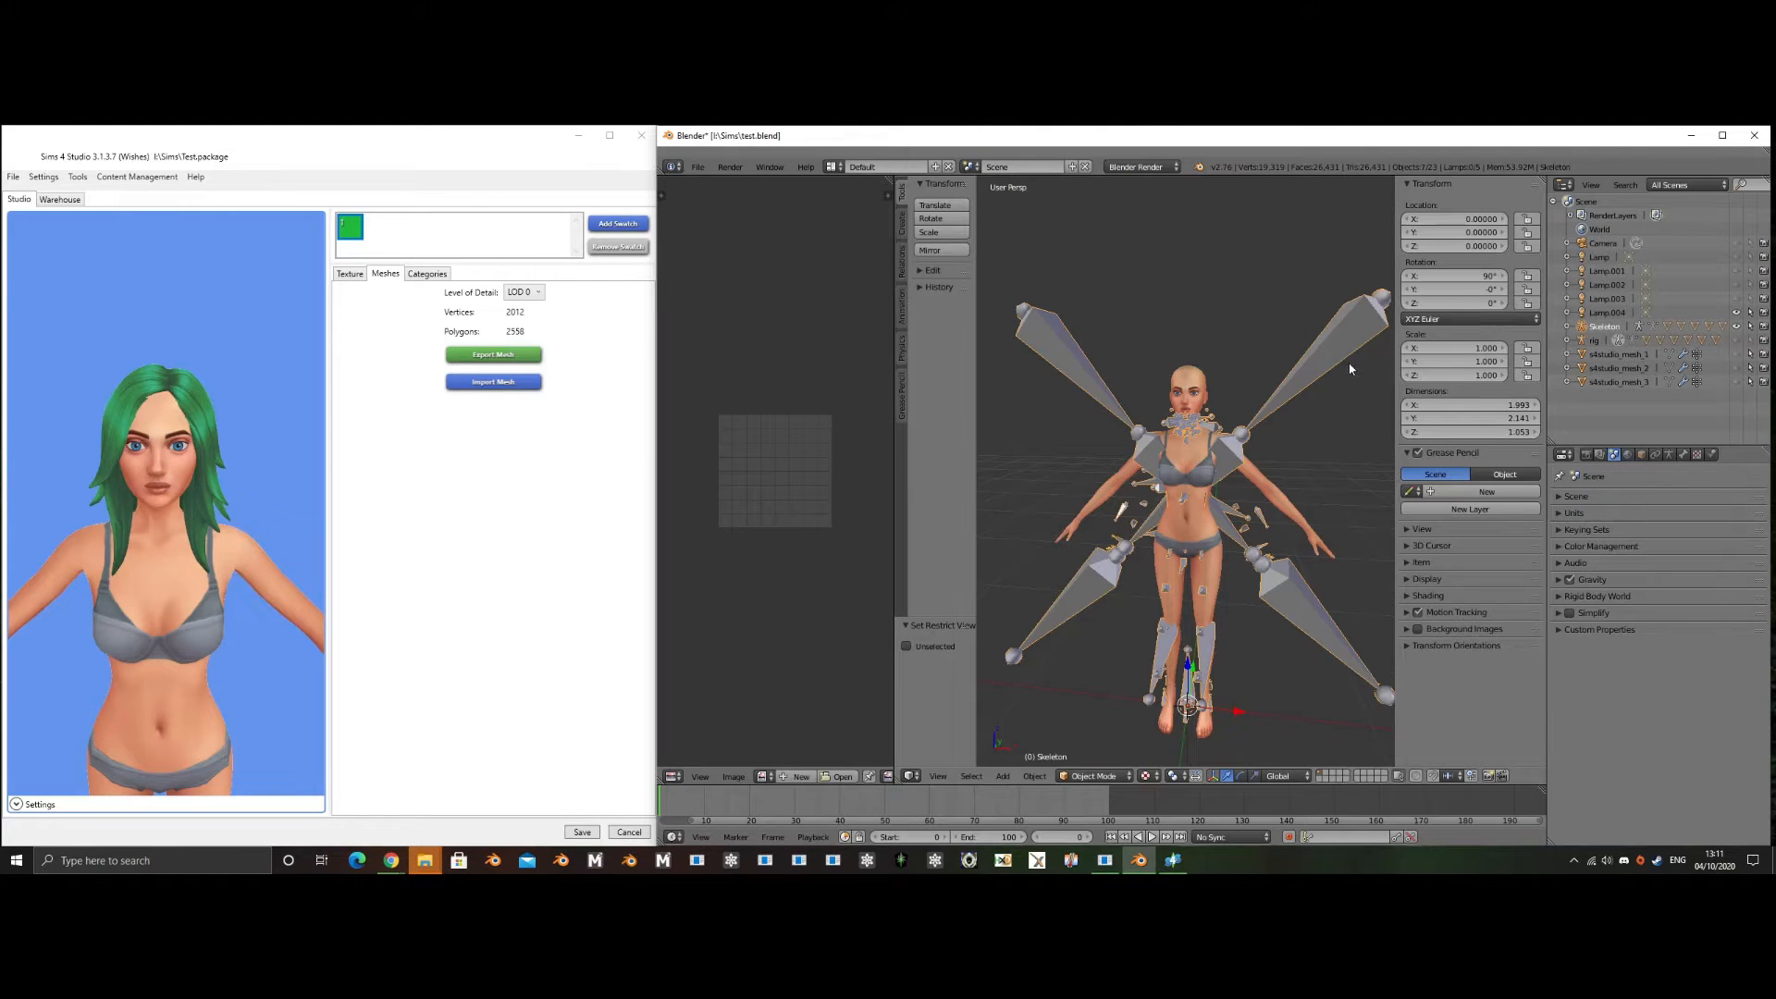
key(Delete)
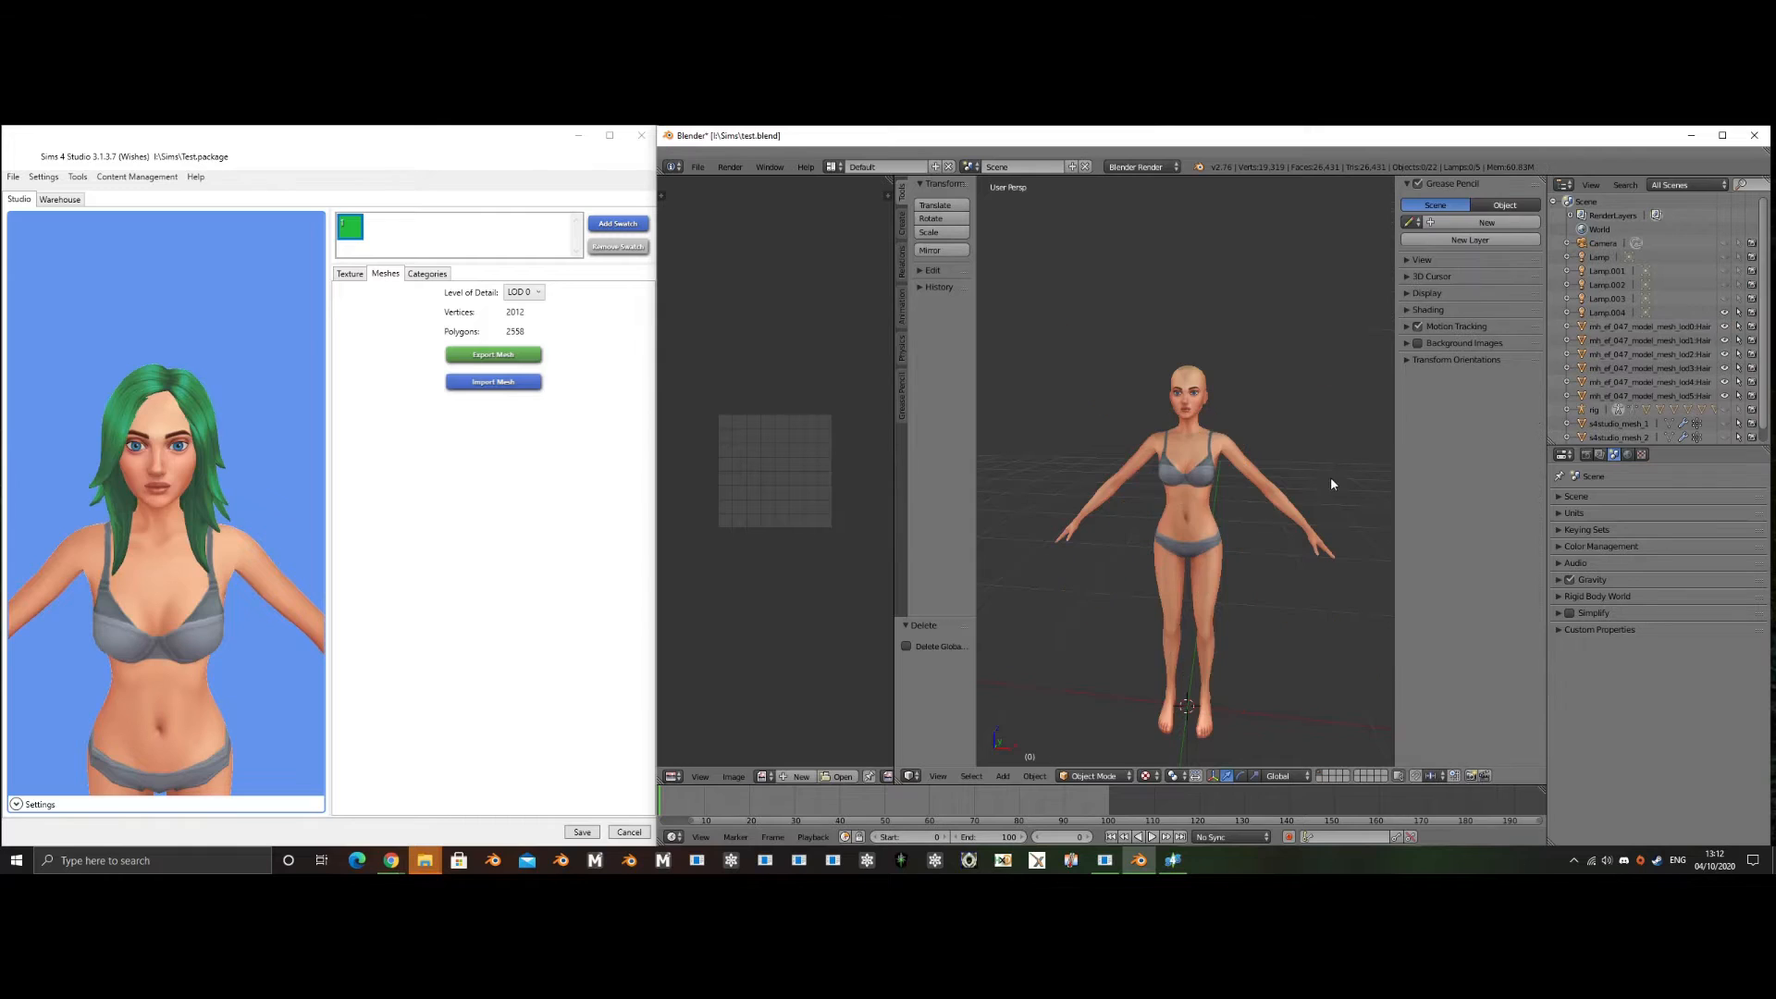
- Delete the imported hair's lod1 to lod5 meshes, keeping only the lod0 hair mesh
middle_drag(1330, 476, 1369, 630)
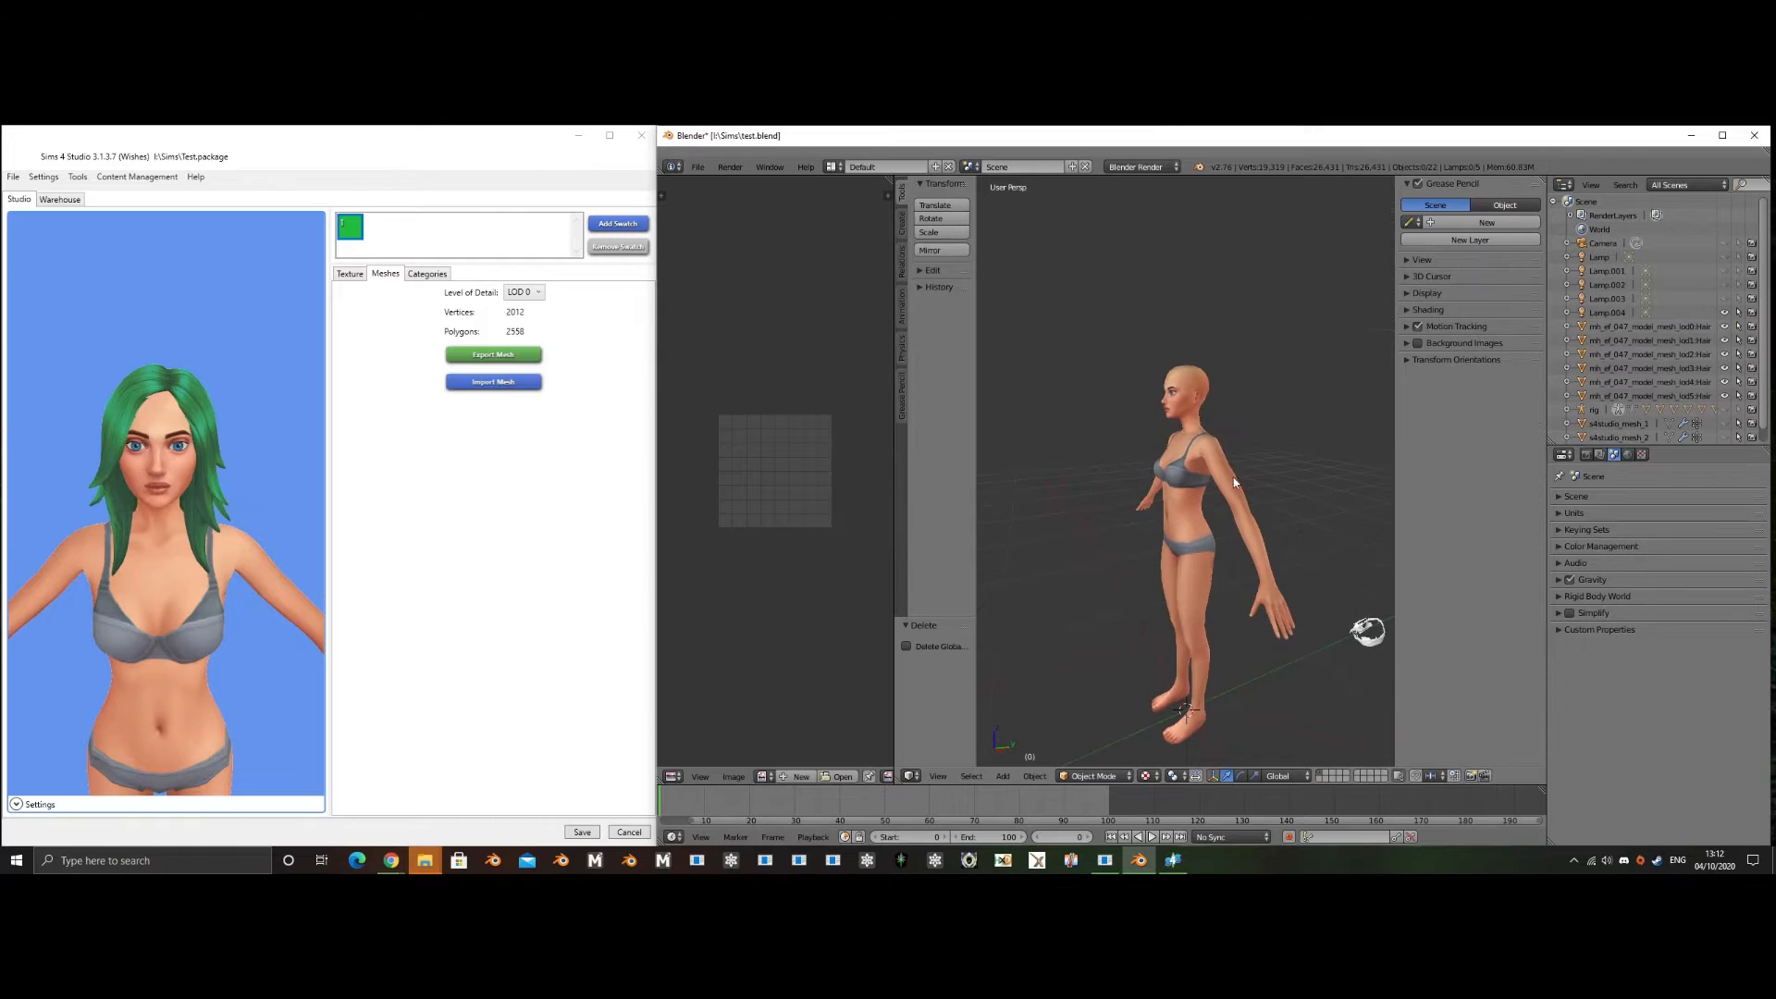
click(1656, 341)
ctrl+click(1676, 392)
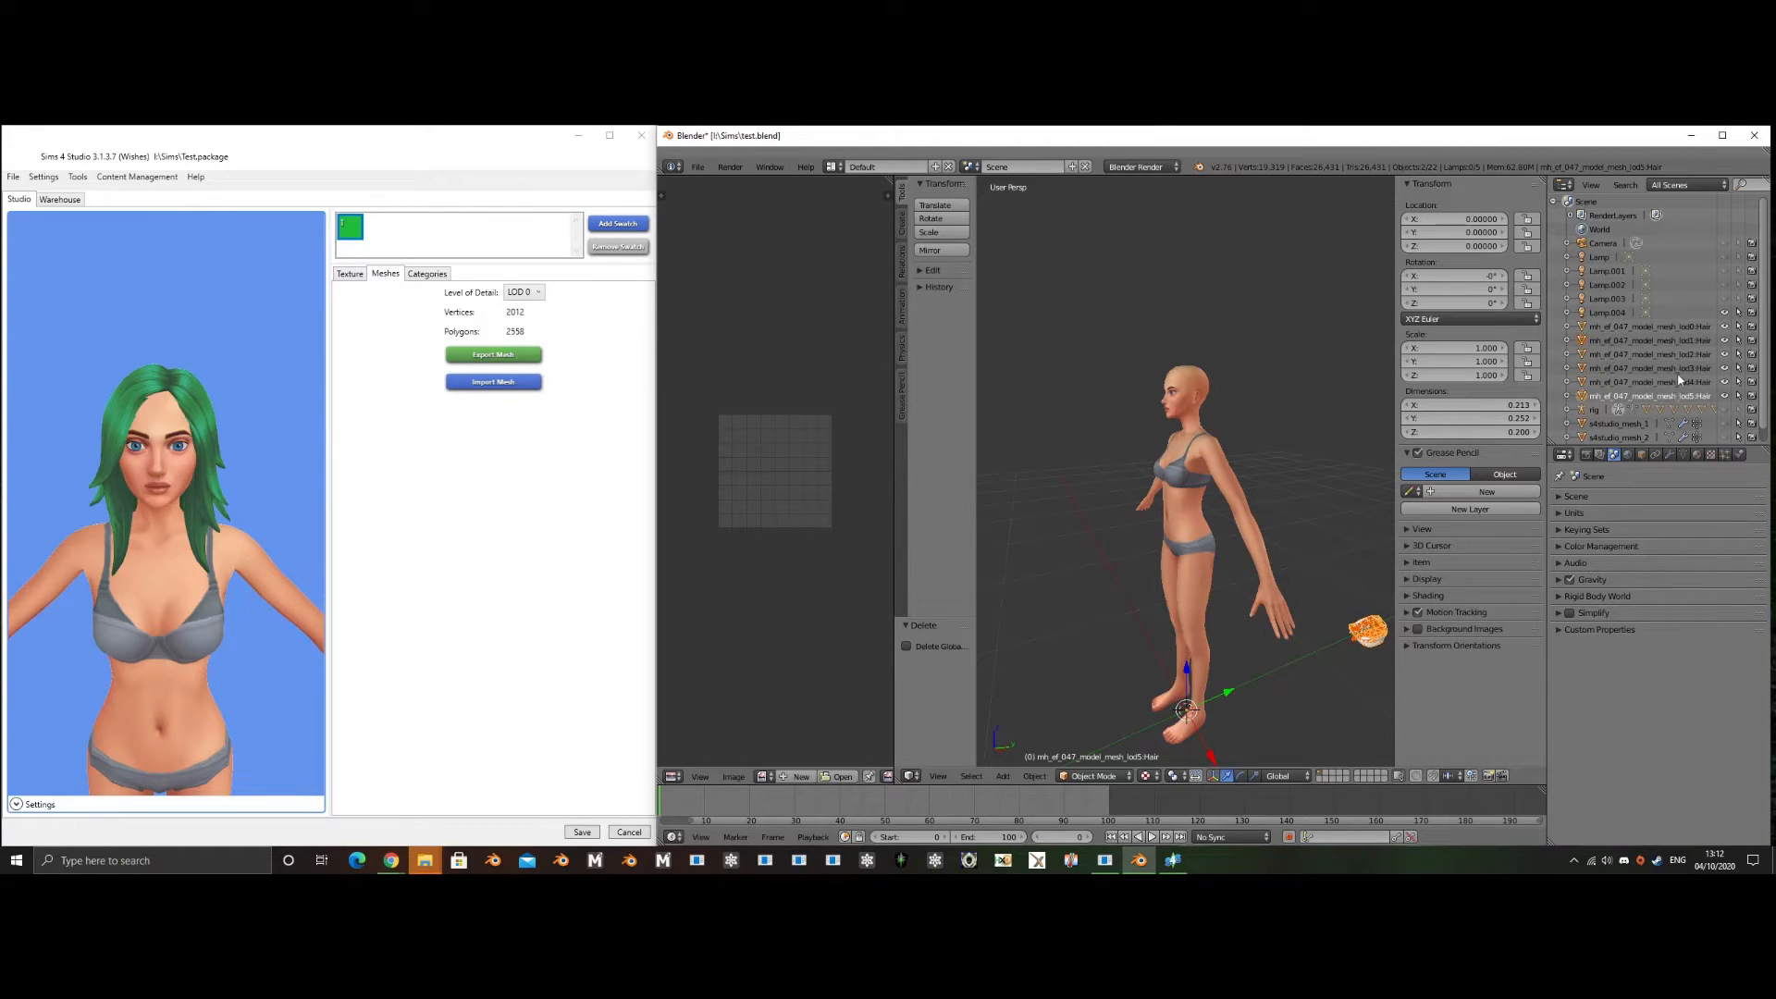
ctrl+click(1671, 381)
ctrl+click(1671, 368)
ctrl+click(1671, 355)
click(1669, 455)
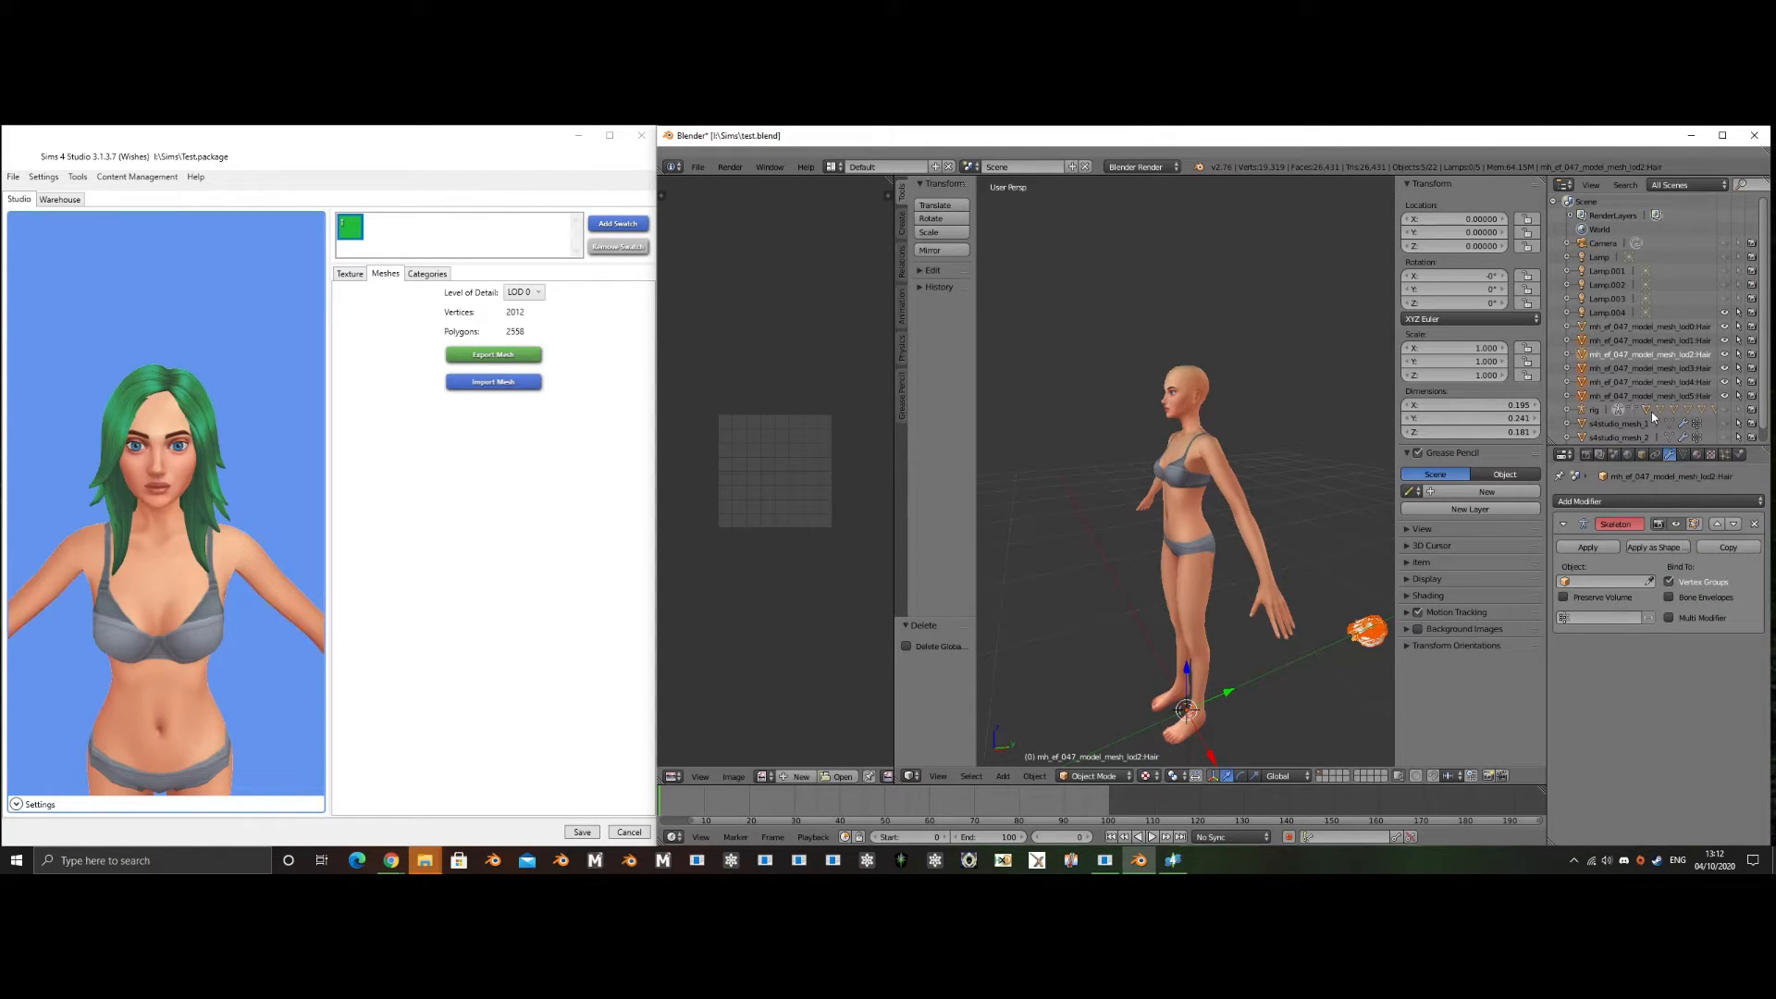
click(1644, 355)
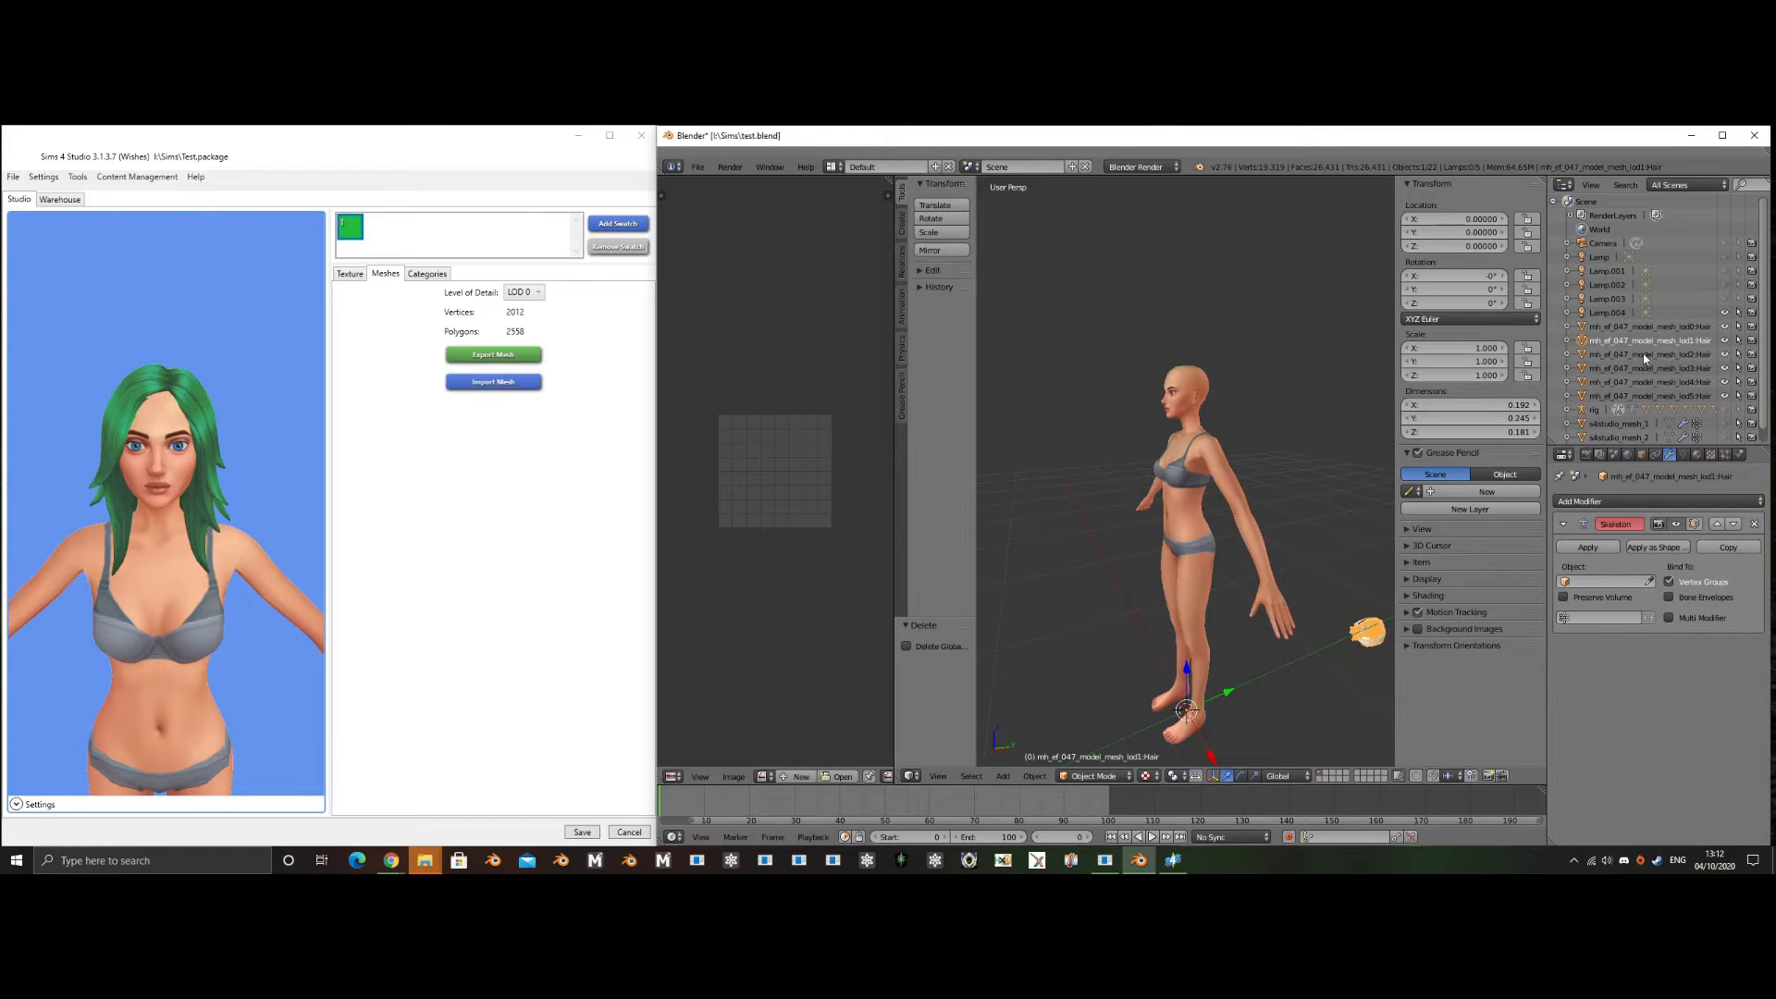
shift+click(1651, 369)
shift+click(1657, 383)
shift+click(1659, 396)
key(x)
click(1198, 499)
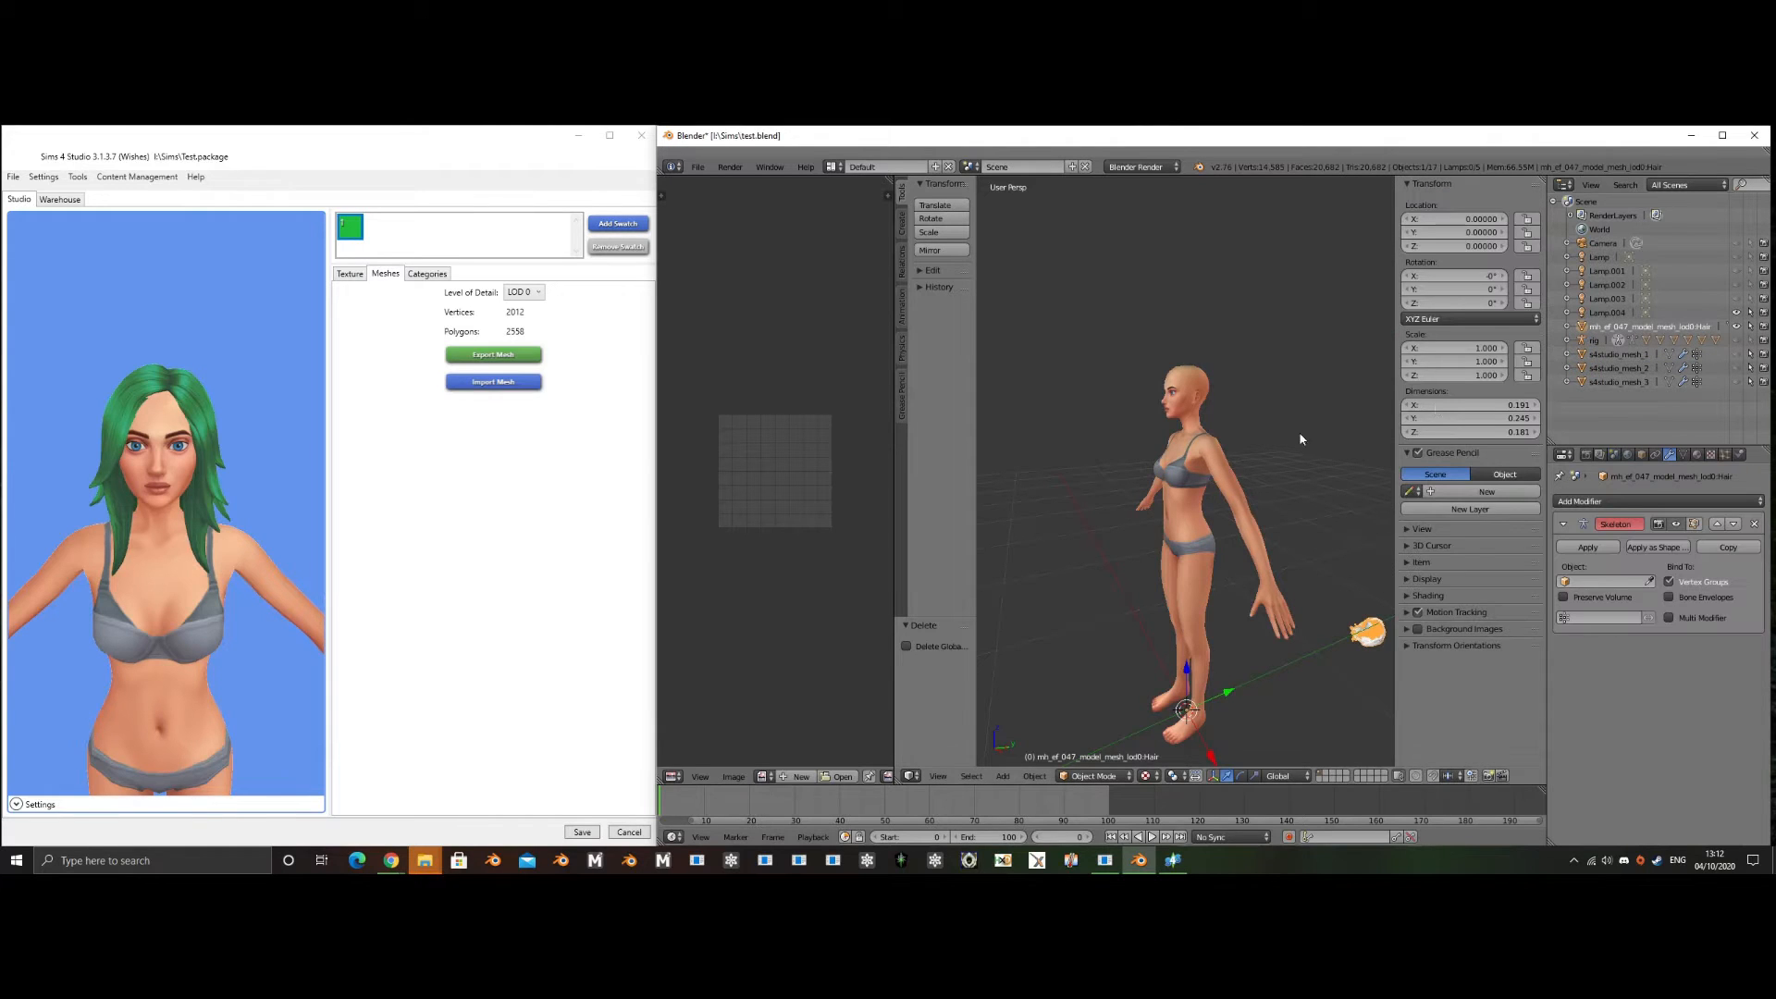
- Rotate the lod0 hair mesh 90° about the X axis
text(rx)
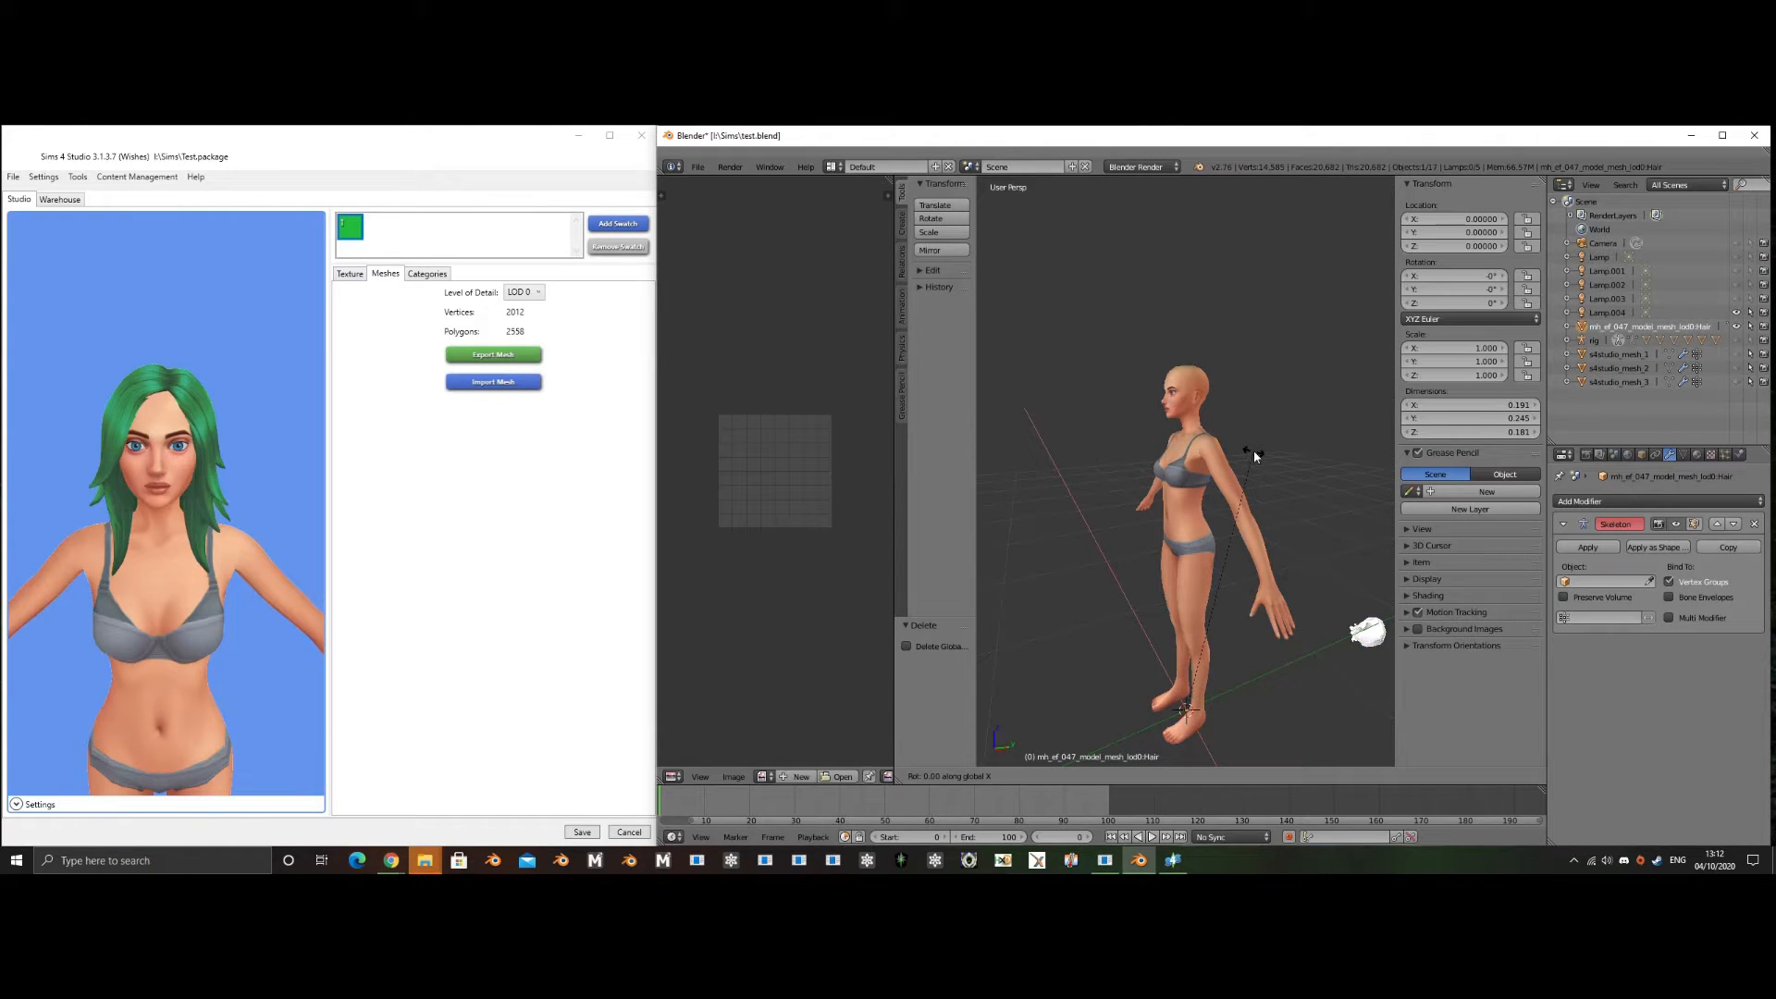
text(90)
key(Return)
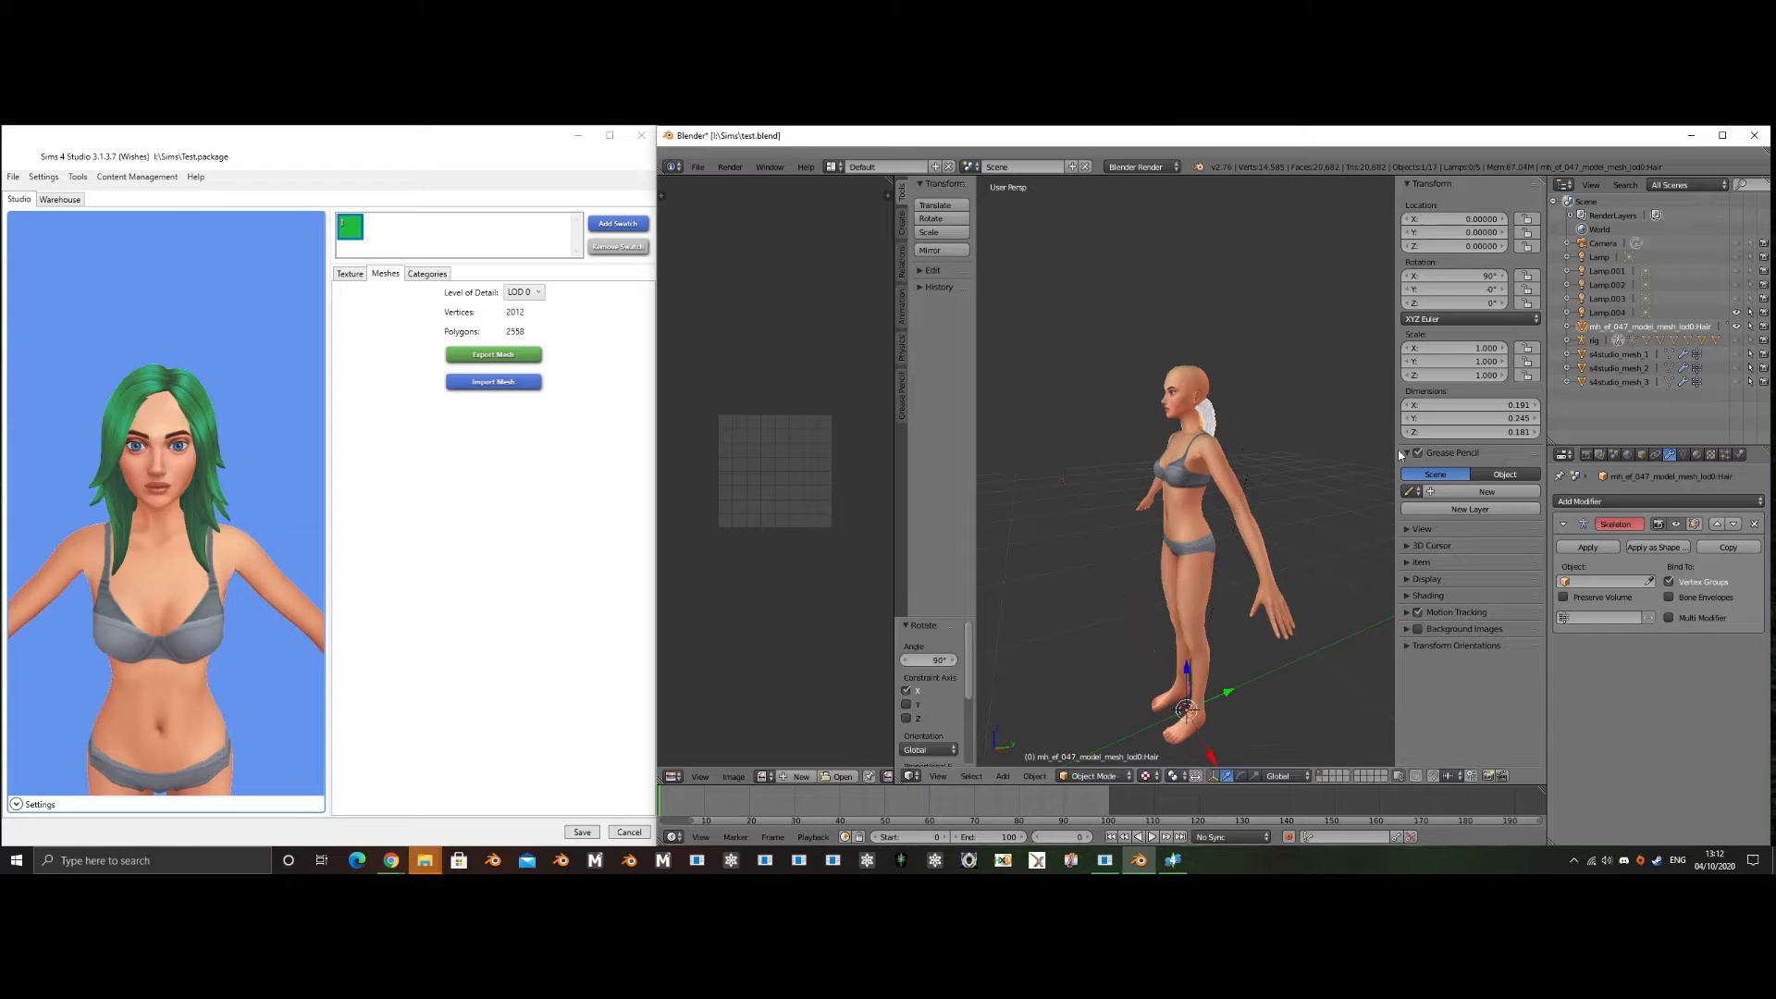
- Edit the lod0 hair mesh and scale all of its geometry up uniformly by about 1.585
middle_drag(1319, 470, 1104, 514)
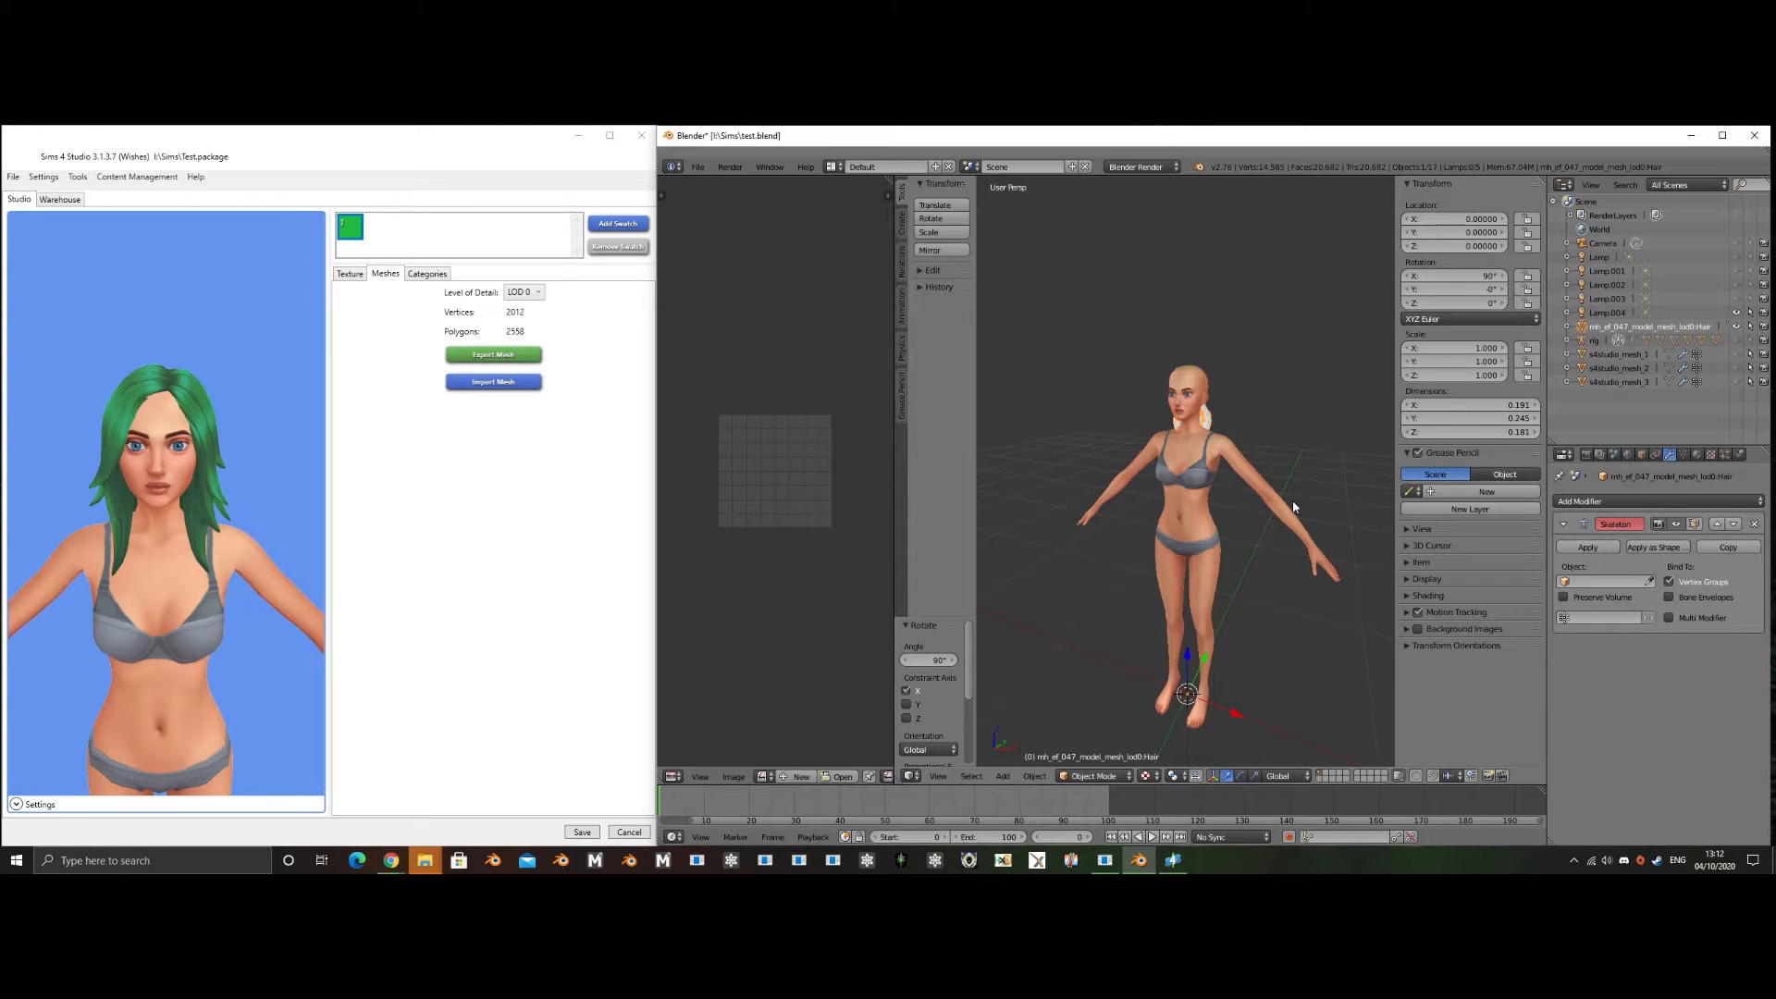
key(Tab)
middle_drag(1268, 467, 1177, 459)
scroll(1177, 459, up, 5)
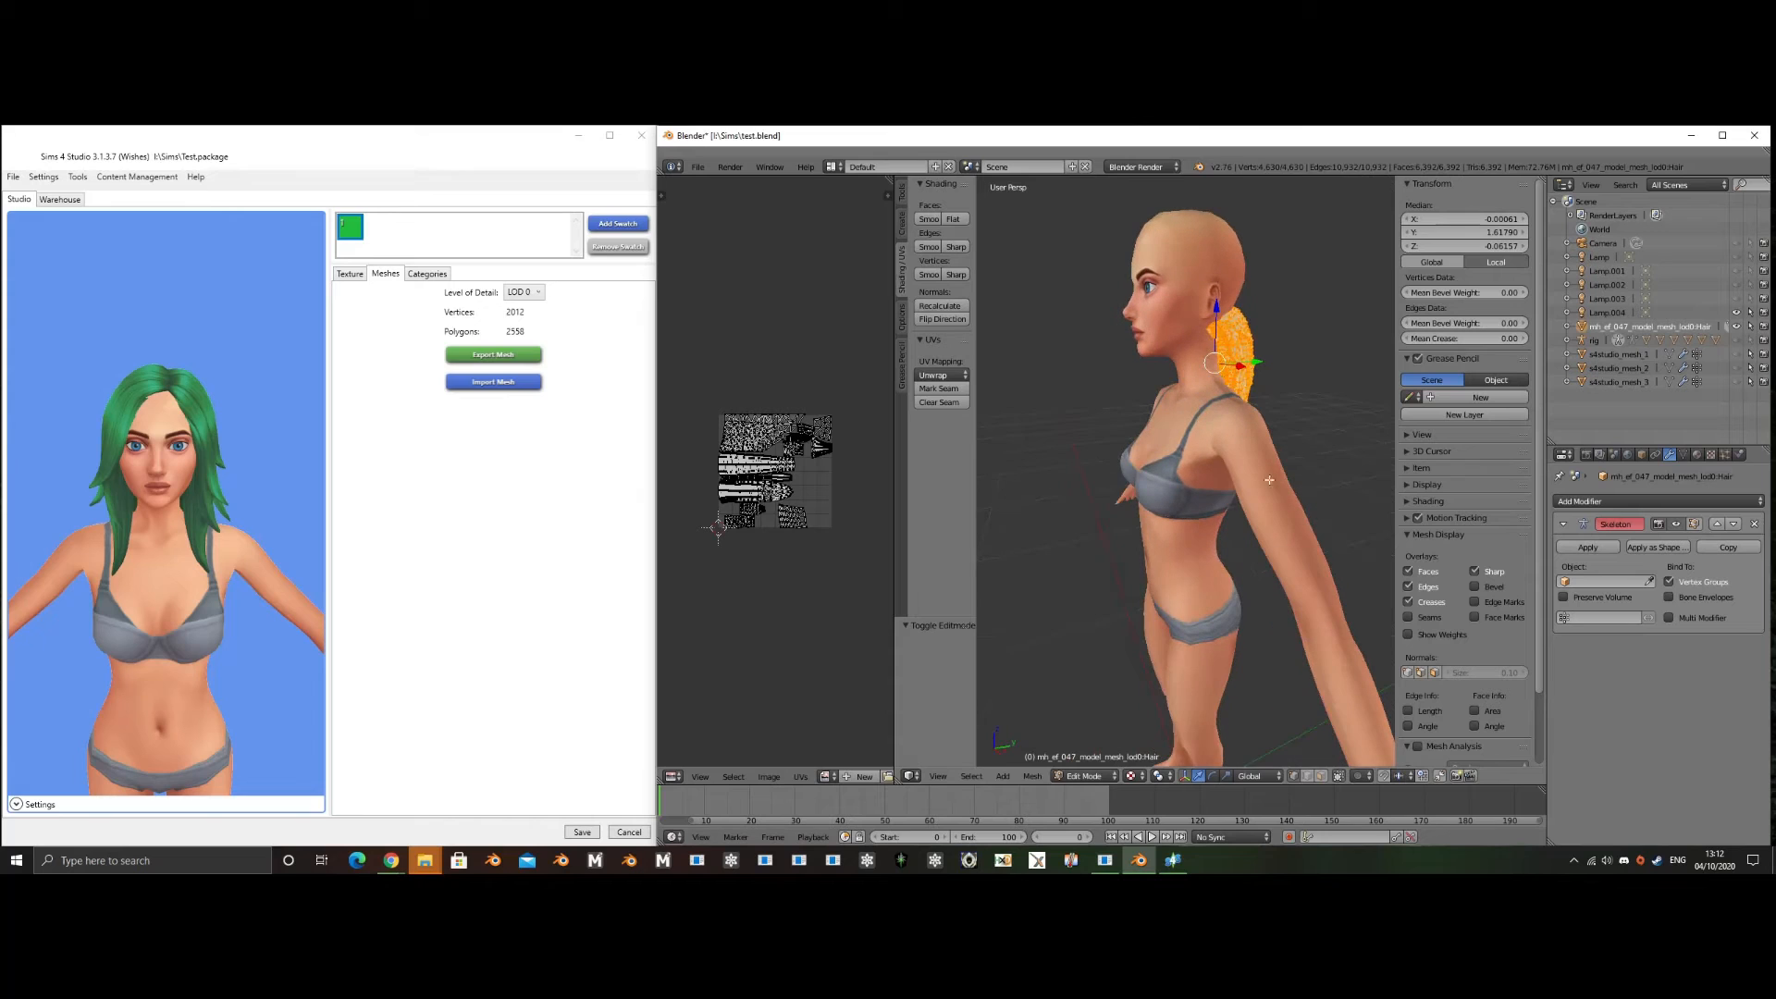
key(s)
click(1093, 566)
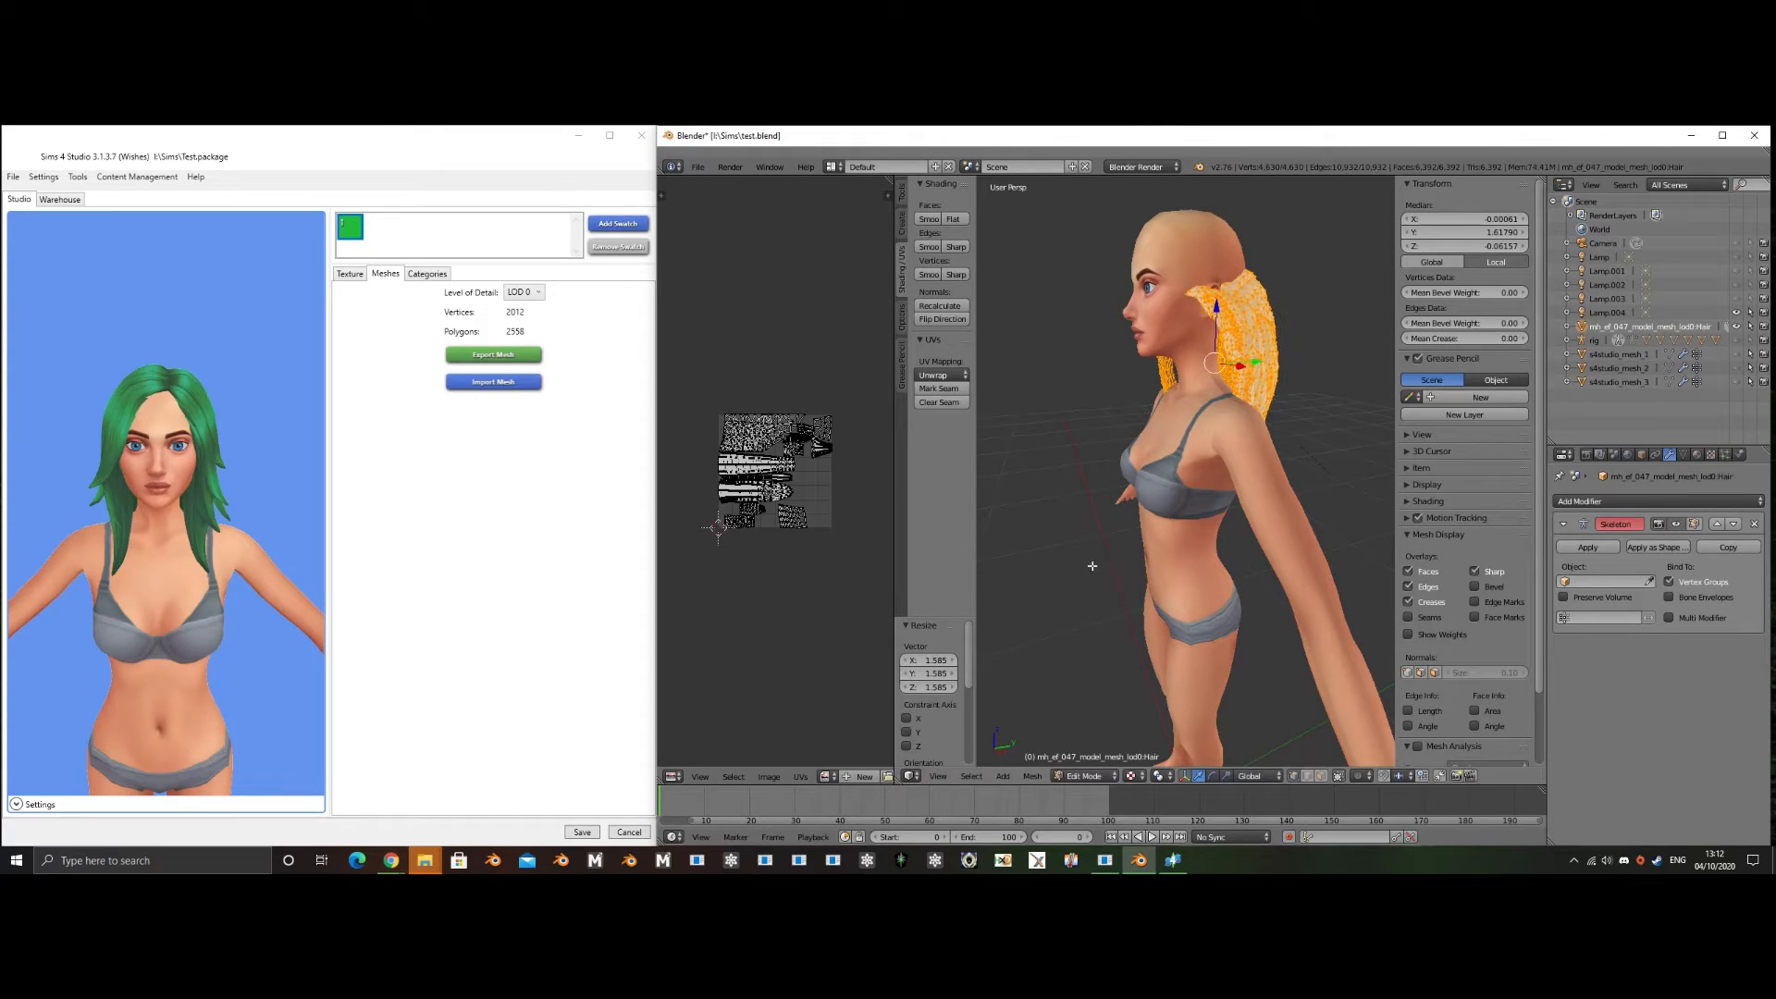
- Try moving the hair forward by about 0.042 along the Y axis
drag(1260, 364, 1242, 370)
key(g)
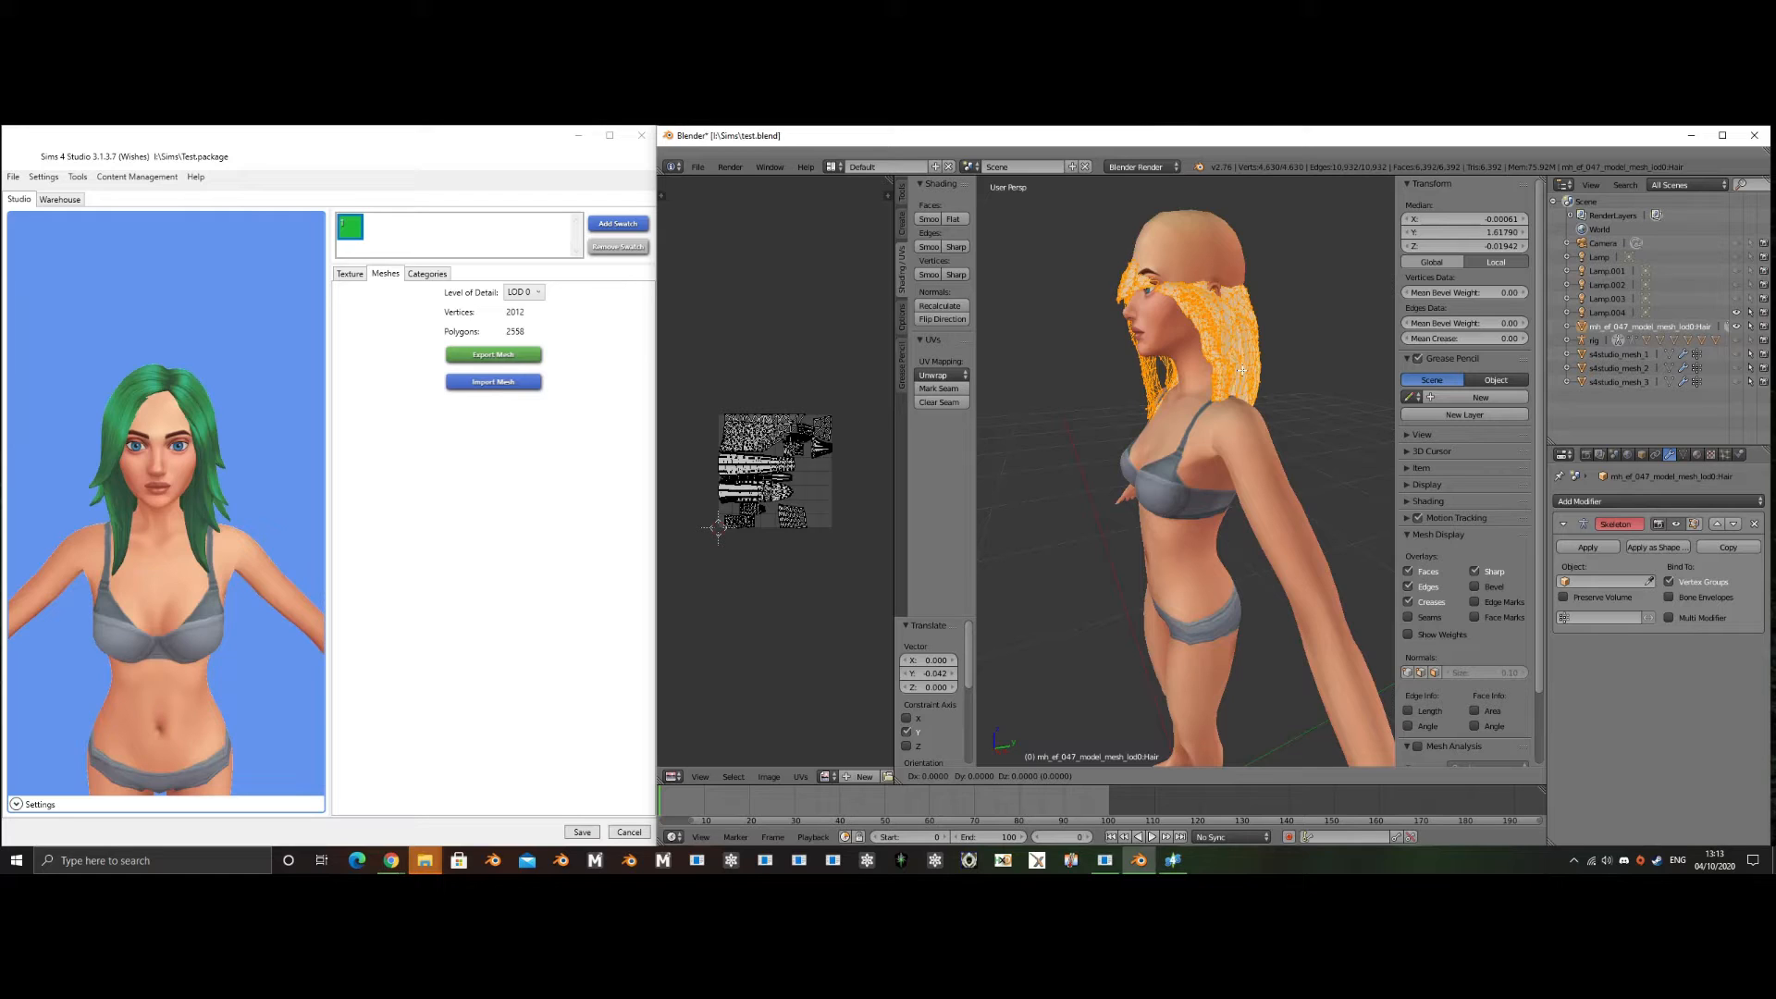
key(g)
key(Escape)
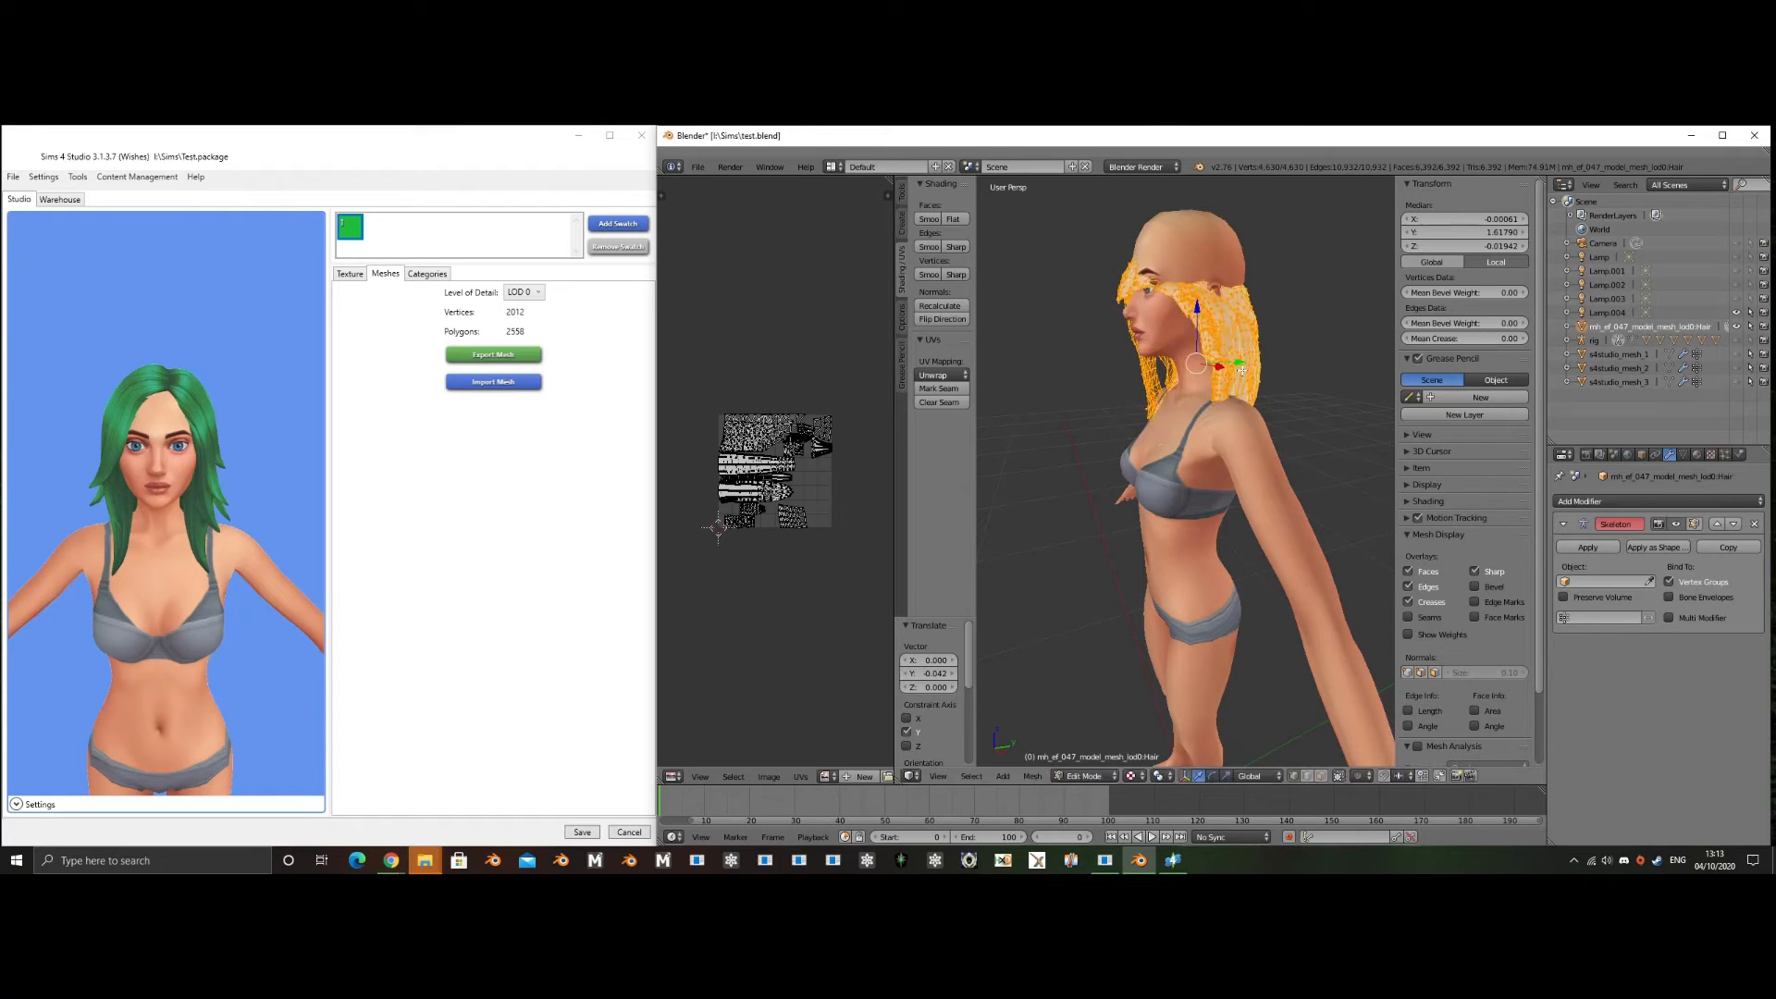
- Raise the hair by about 0.082 along the Z axis toward the top of the head
key(g)
key(z)
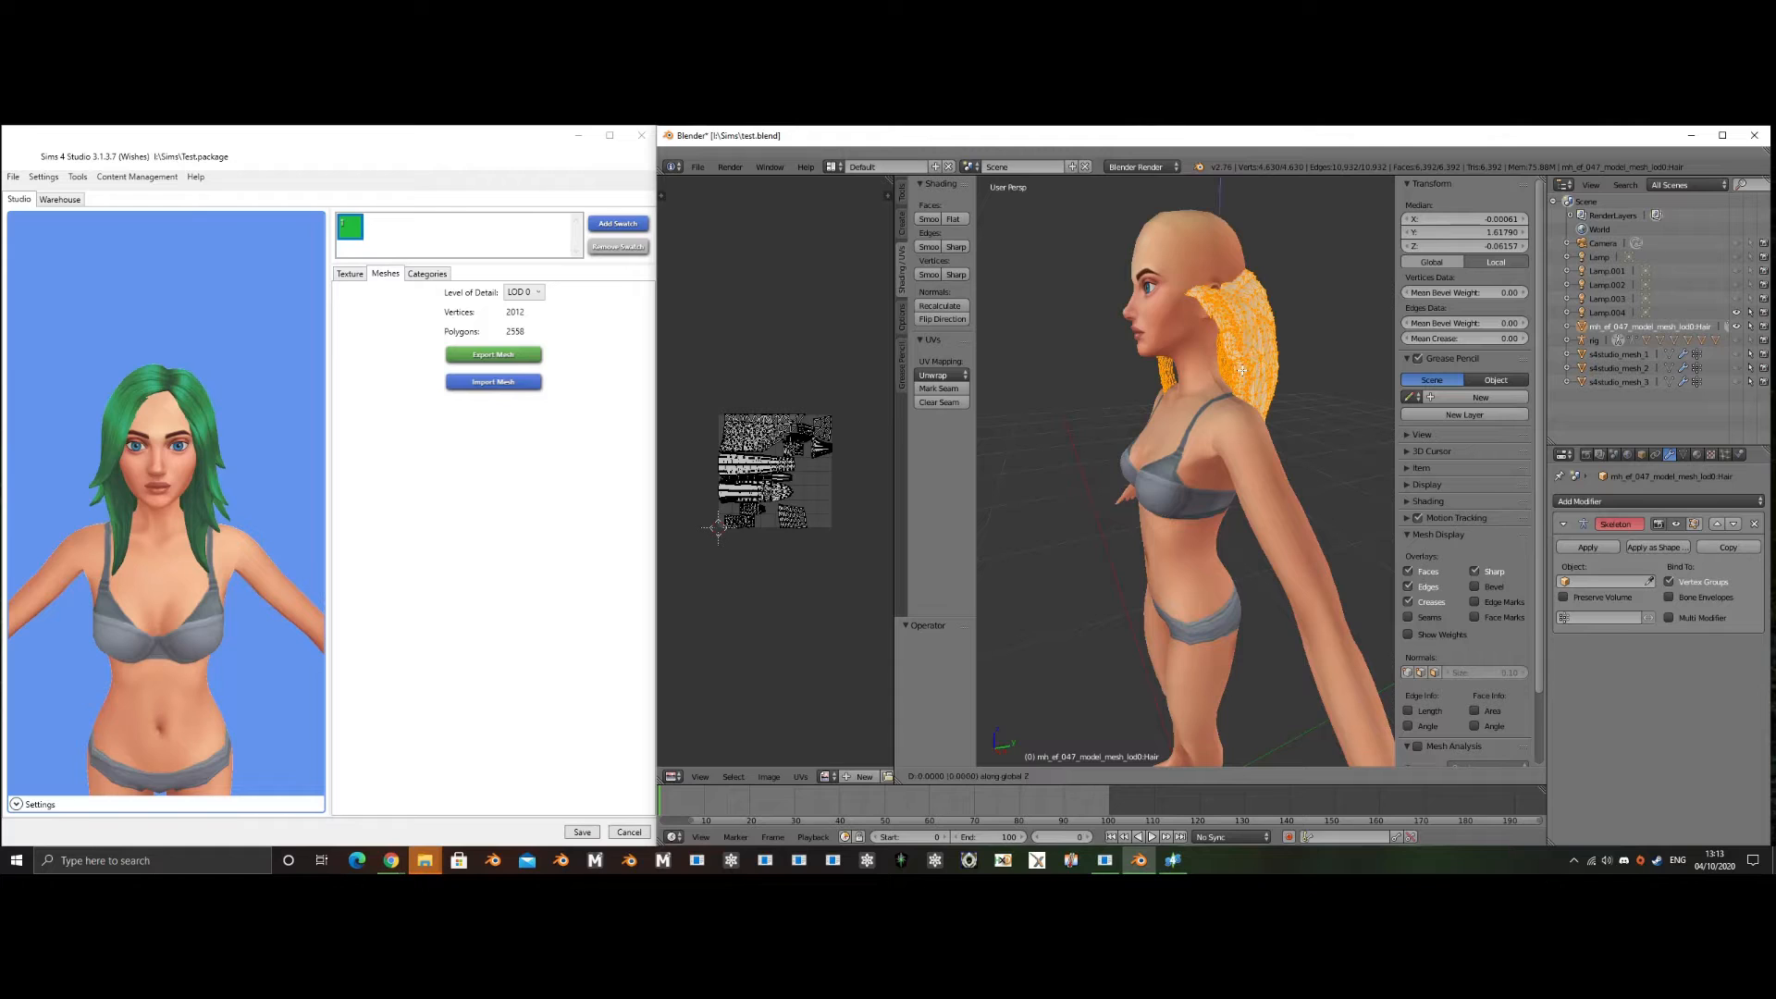
click(1245, 329)
- Try shifting the hair by about 0.095 along the X axis, undo it, and try the Y axis
key(g)
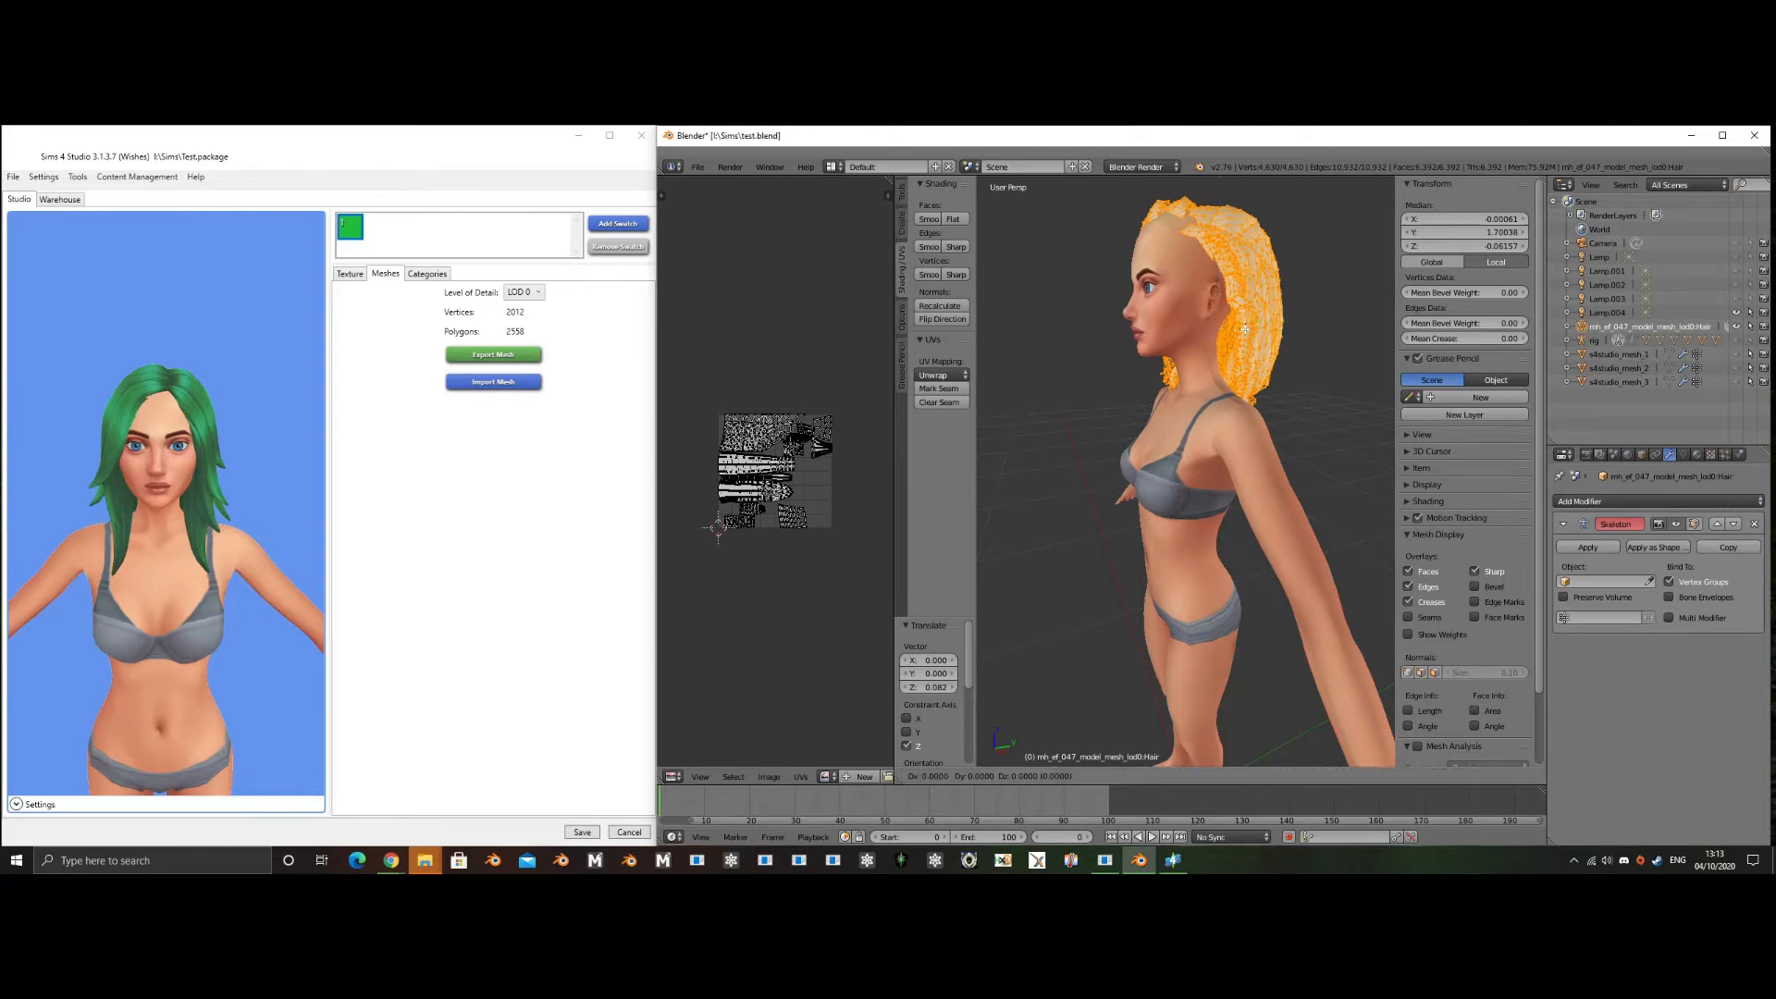
key(x)
key(Escape)
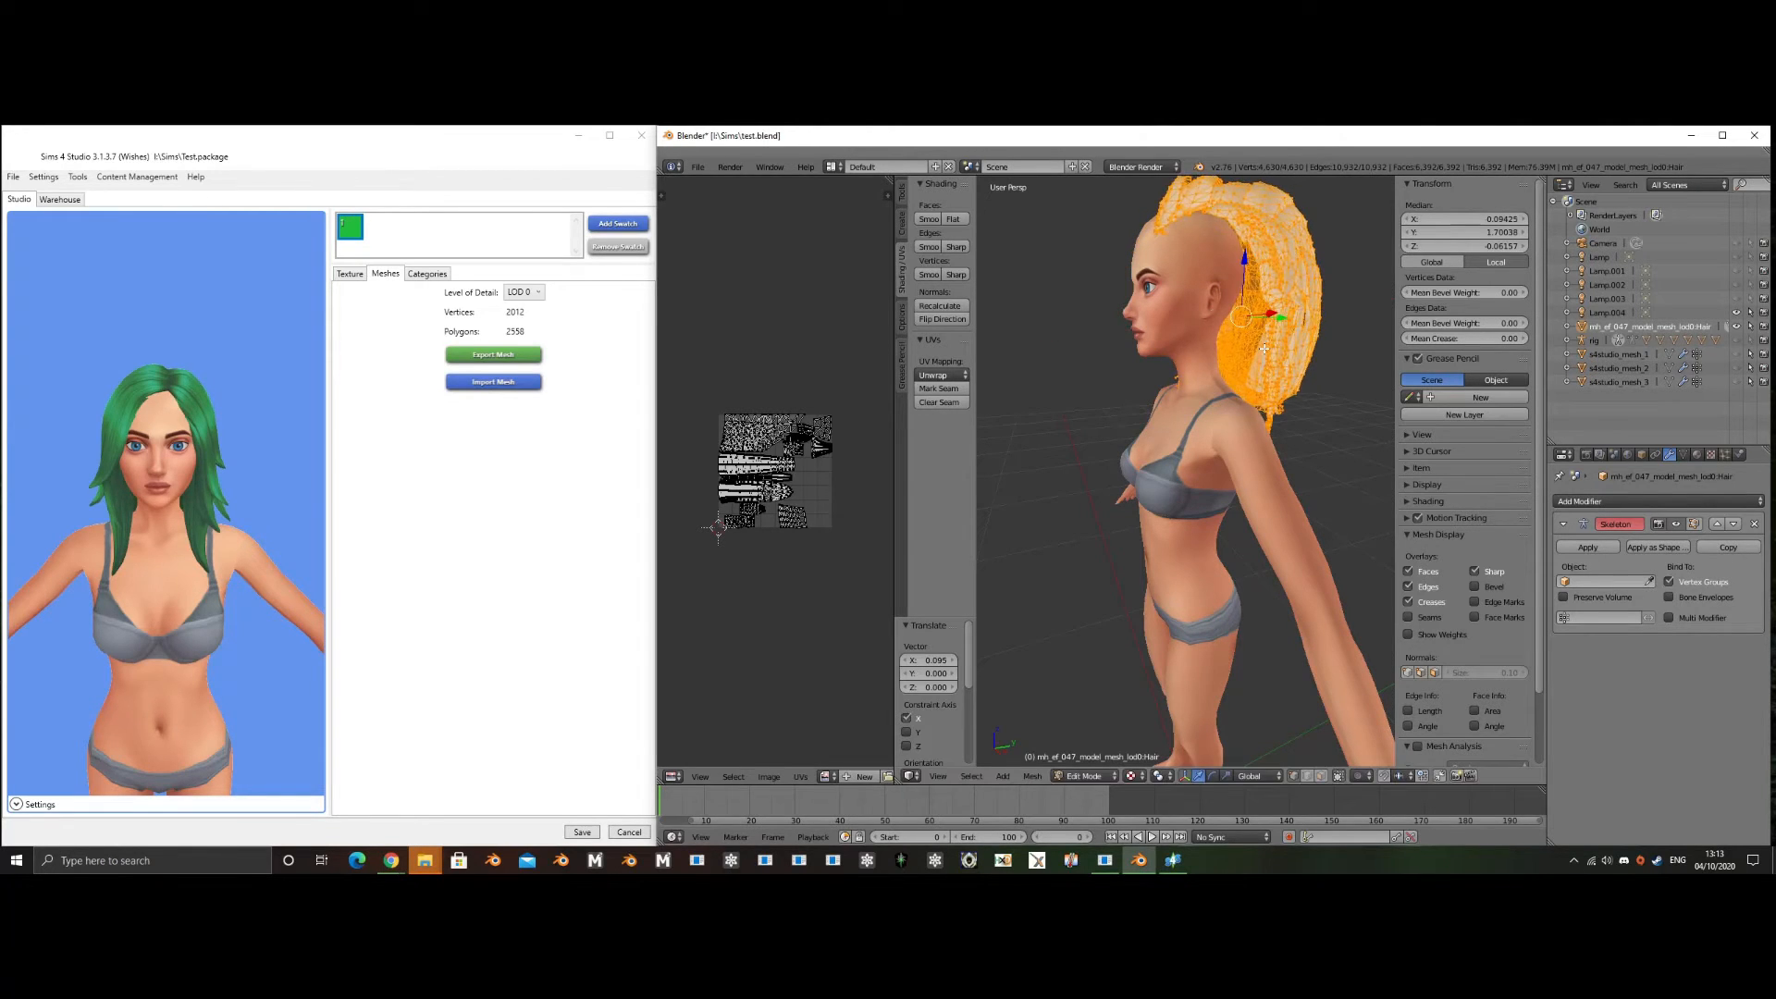
key(ctrl+z)
key(g)
key(y)
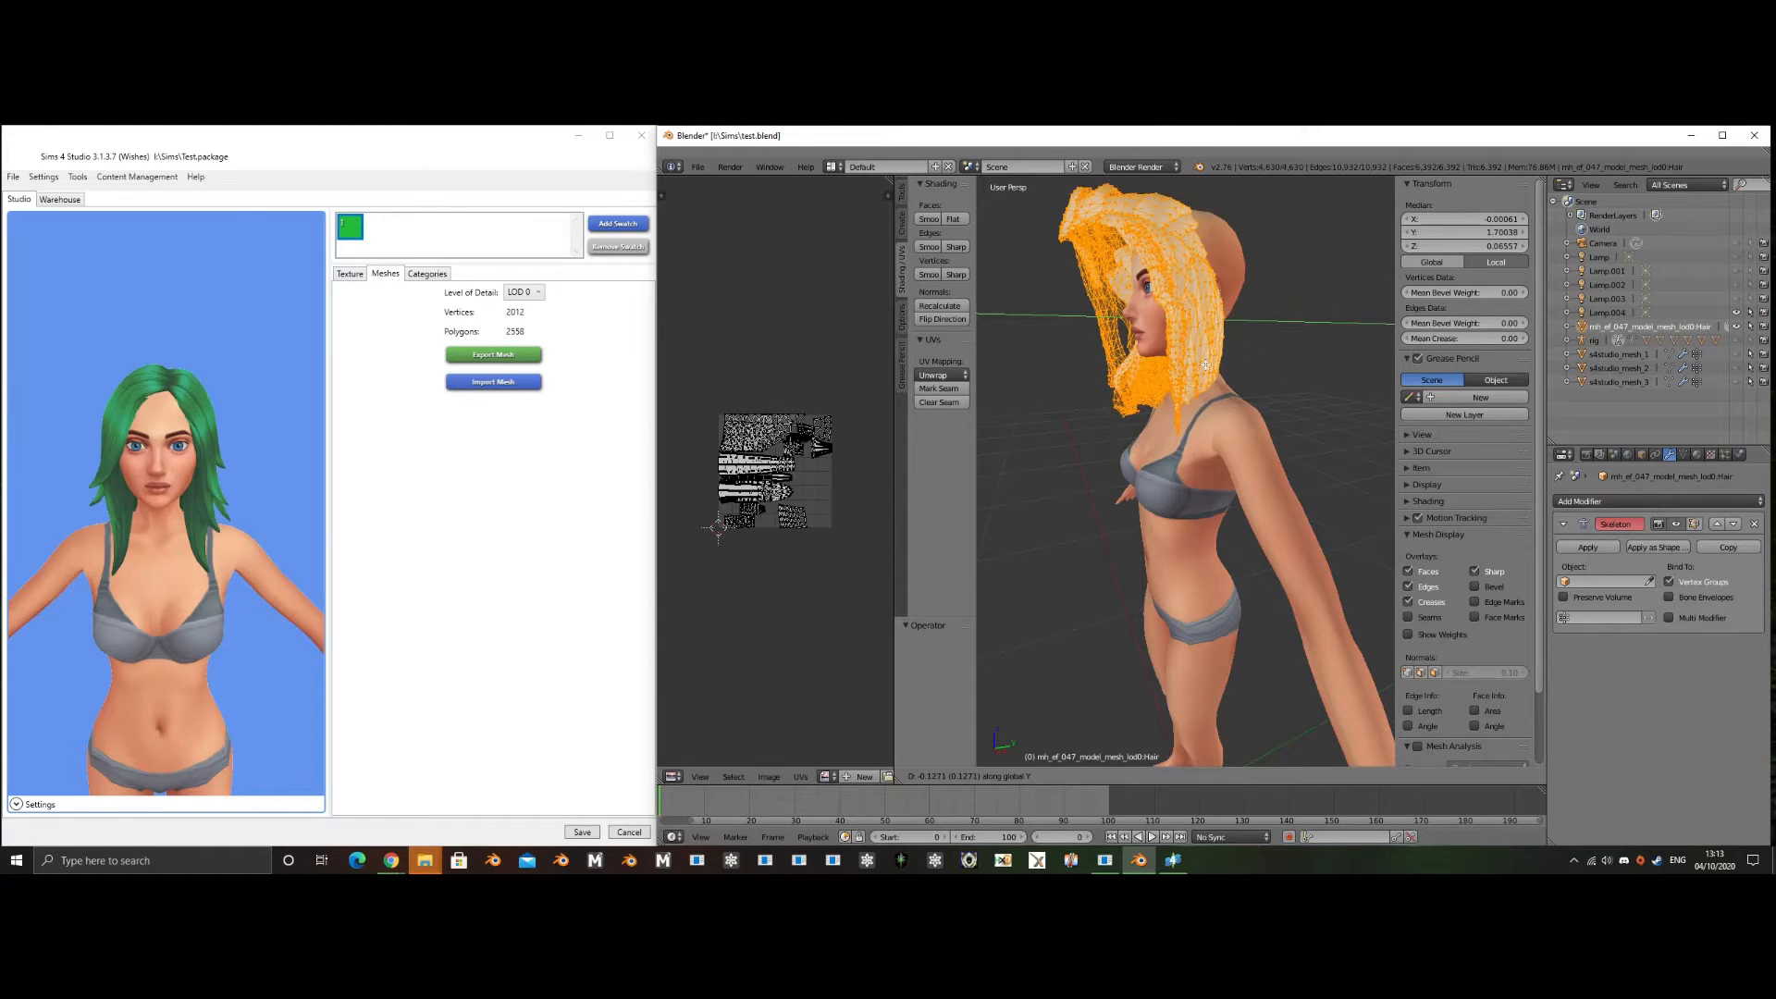
click(1272, 368)
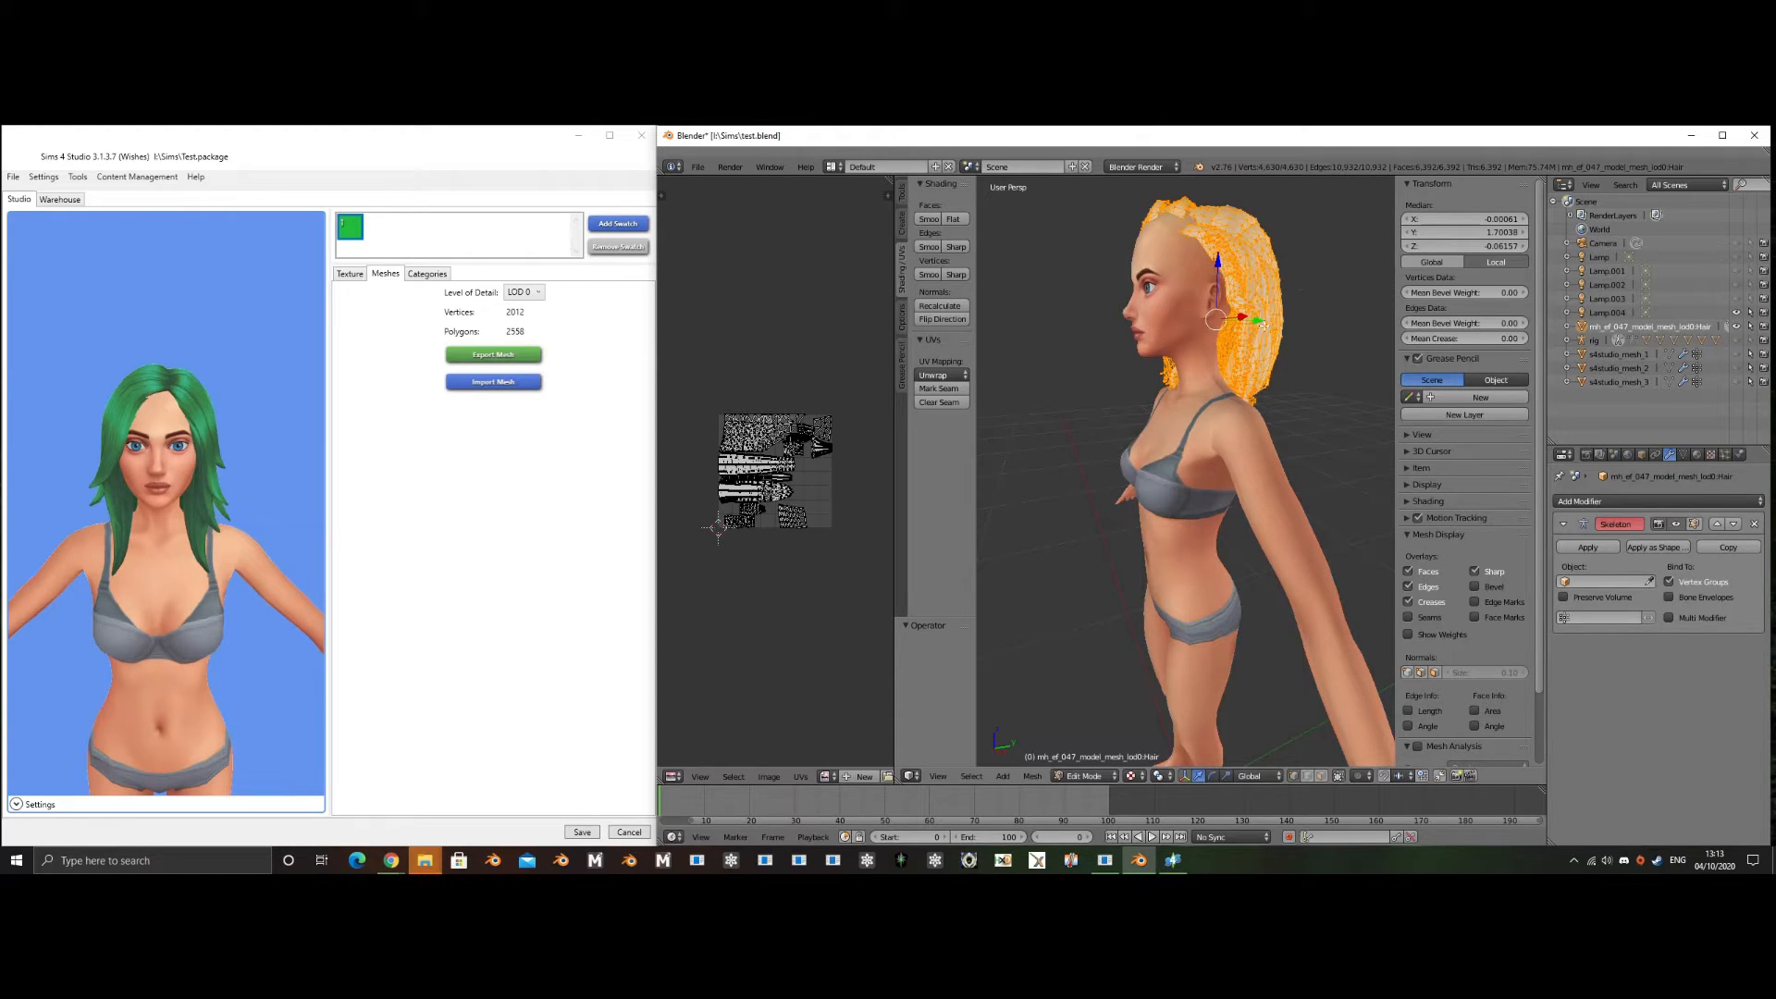
- Reposition the hair higher and further forward over the head, and fine-tune its overall size
mouse_move(1263, 325)
mouse_down()
mouse_move(1214, 263)
mouse_move(1254, 309)
mouse_up()
key(s)
click(1365, 478)
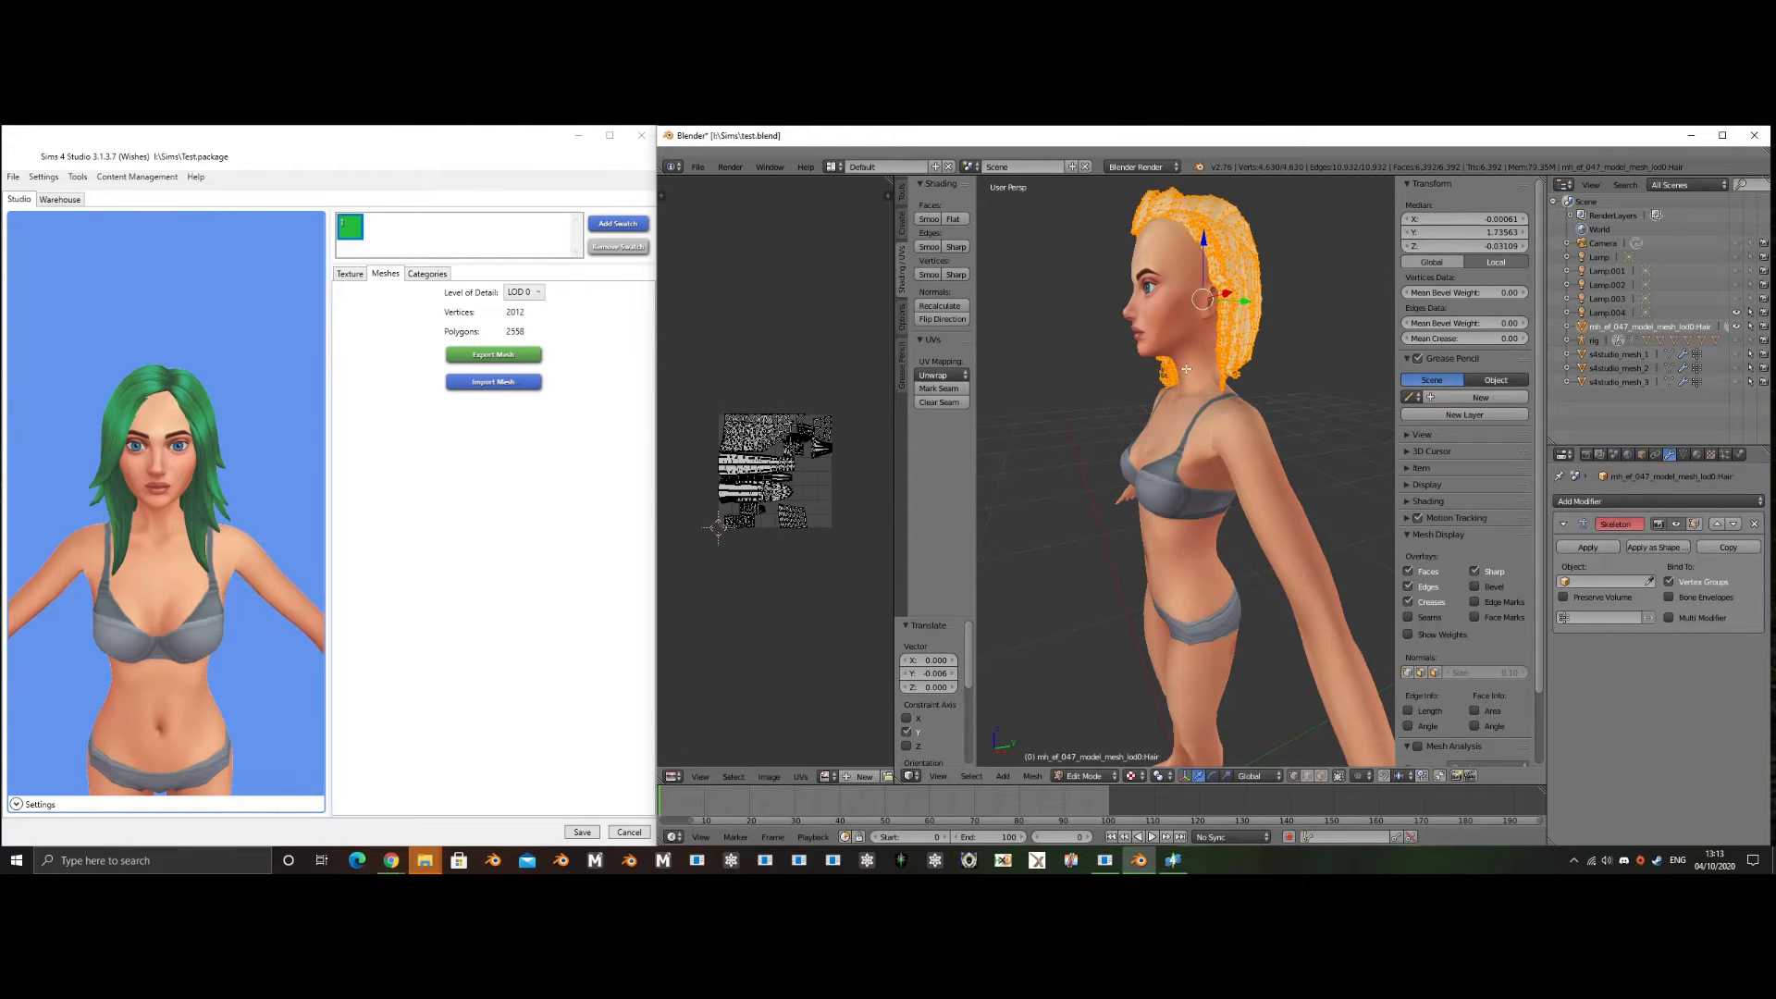
- Try scaling the whole hair up uniformly around the head, and undo the scaling
key(s)
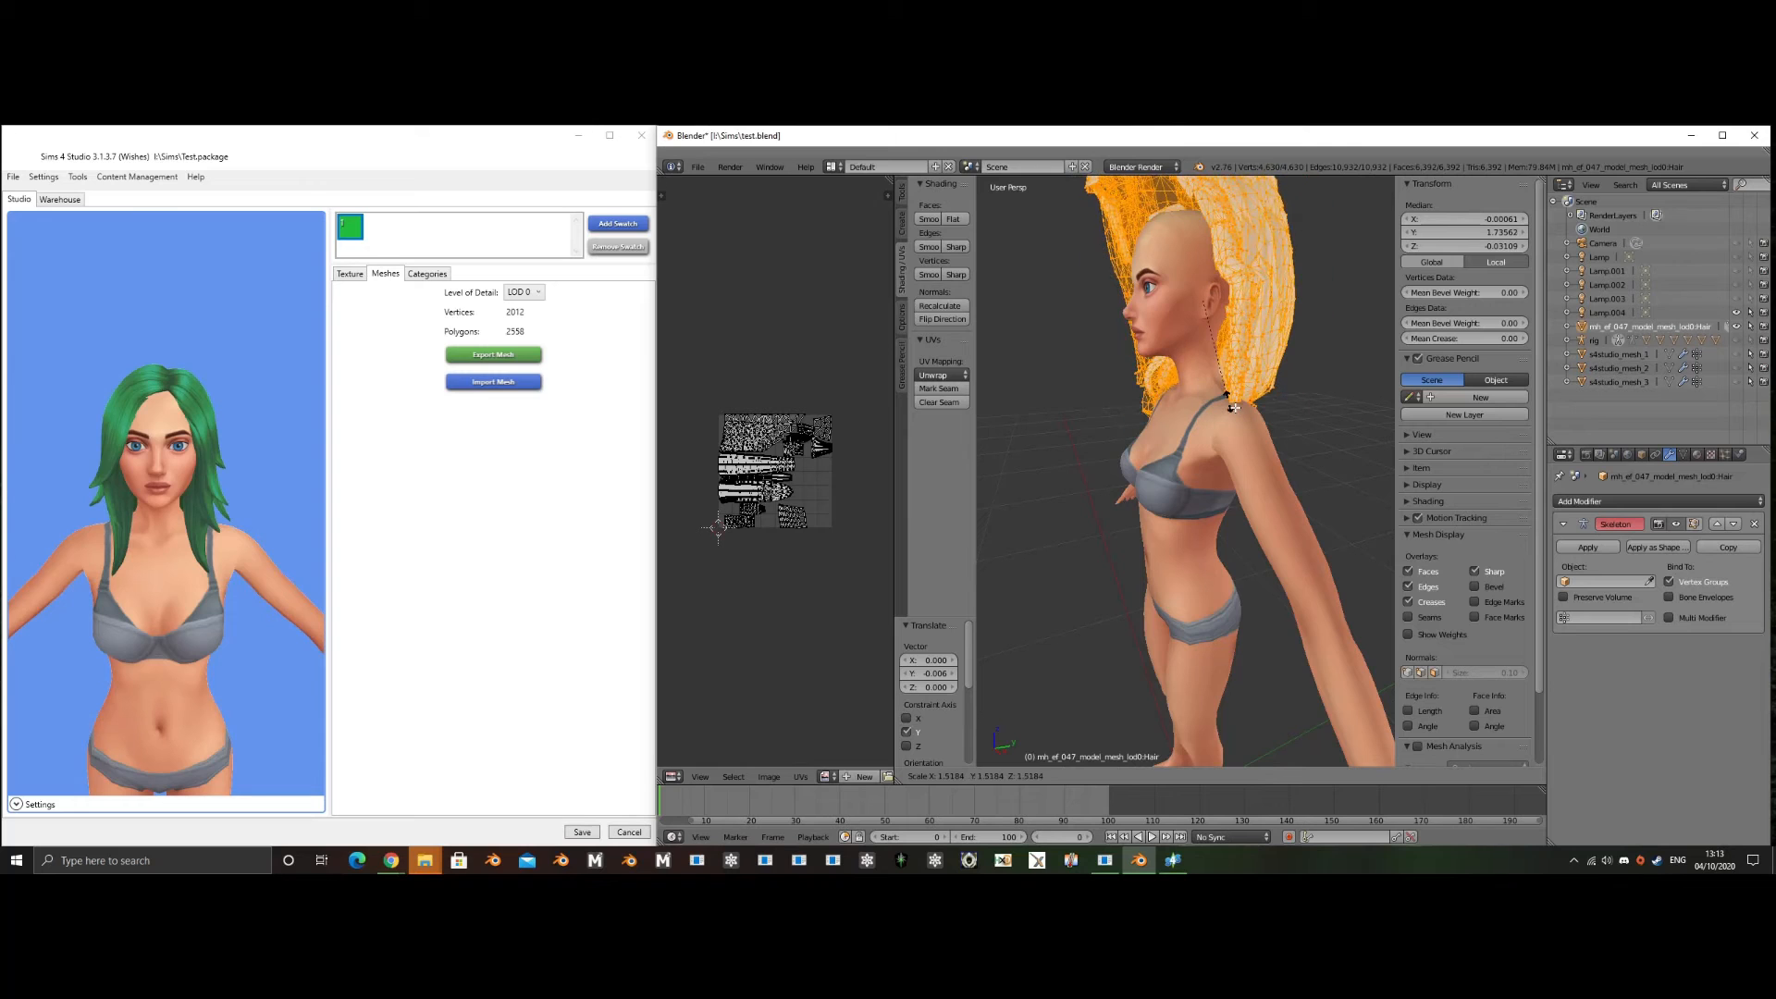
click(1224, 370)
key(ctrl+z)
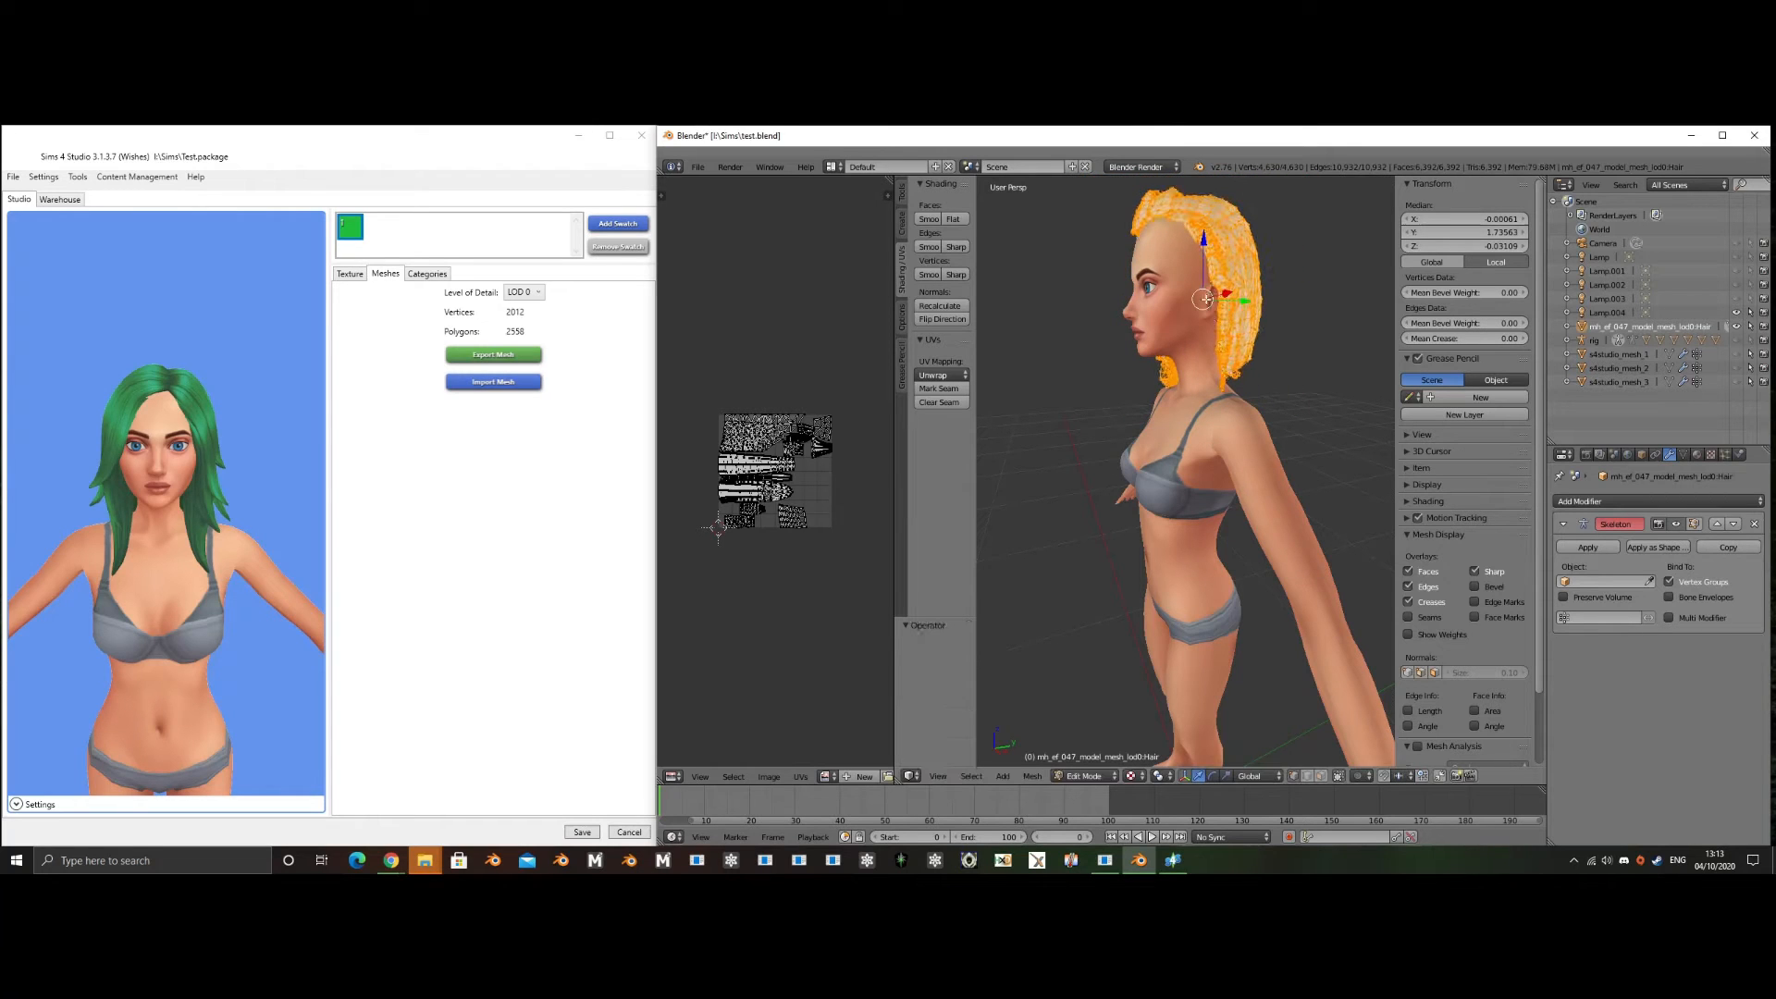
- Narrow the hair by scaling it along the X axis to about 0.881
middle_drag(1206, 302, 1330, 410)
scroll(1210, 322, up, 3)
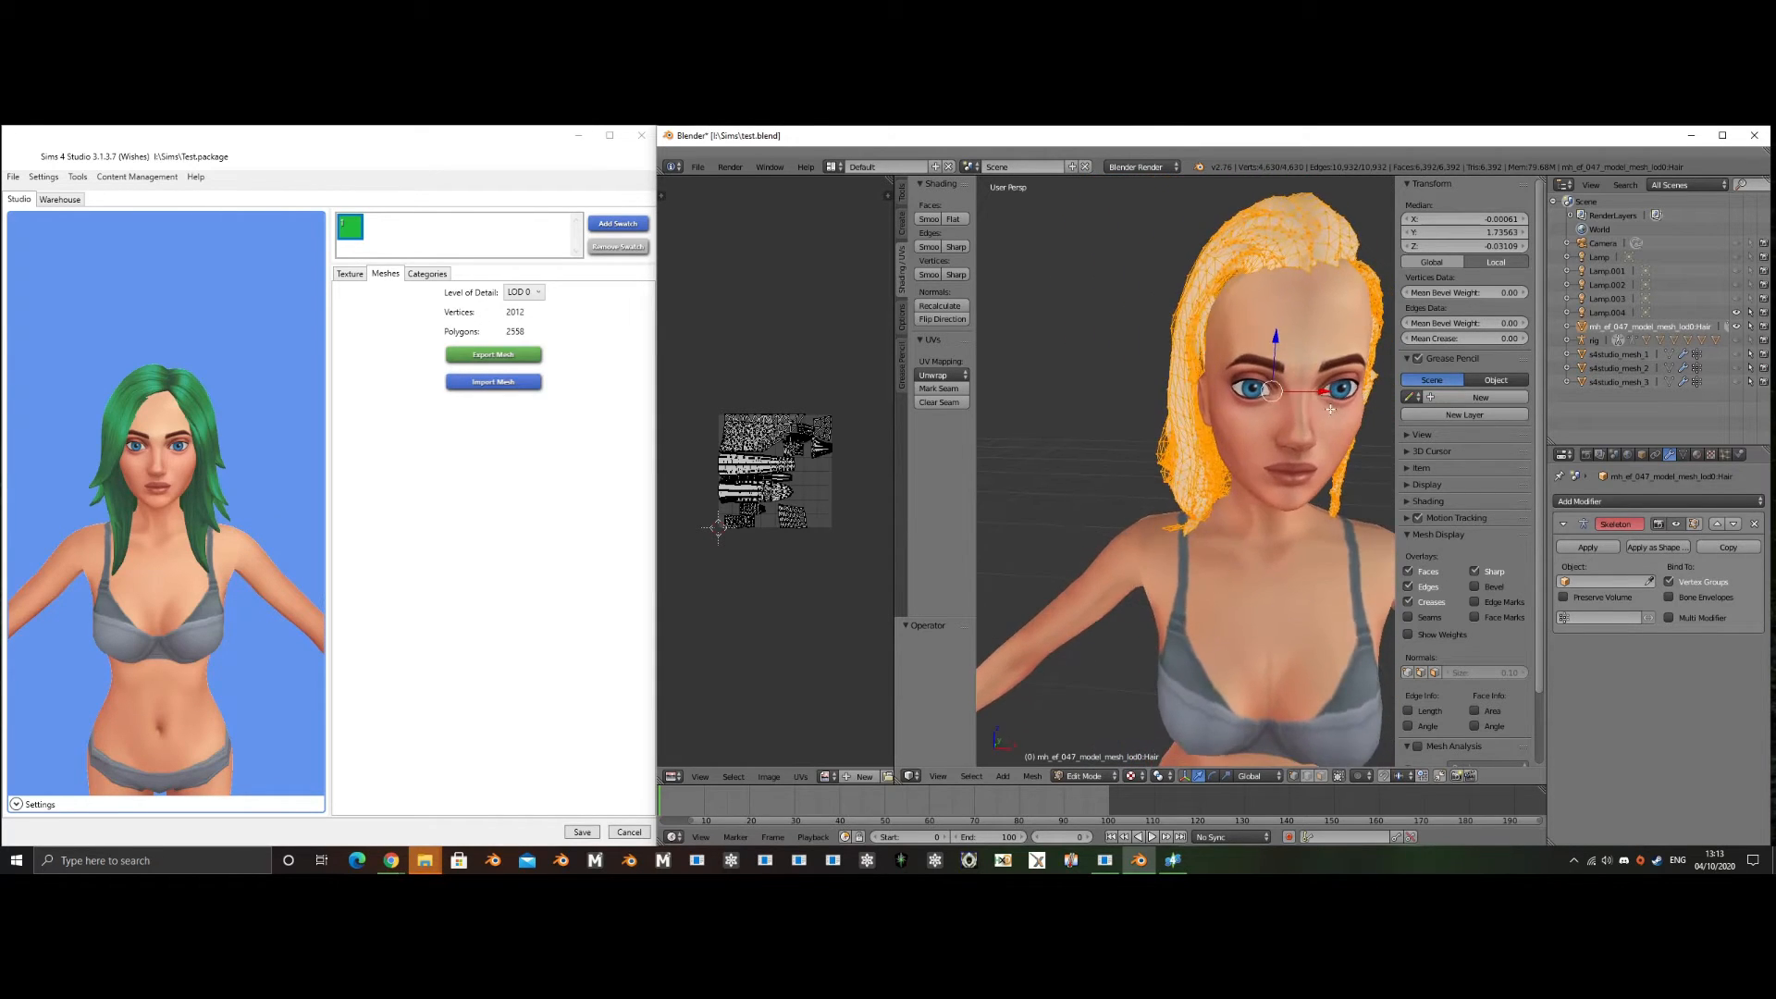
key(s)
key(x)
click(1359, 513)
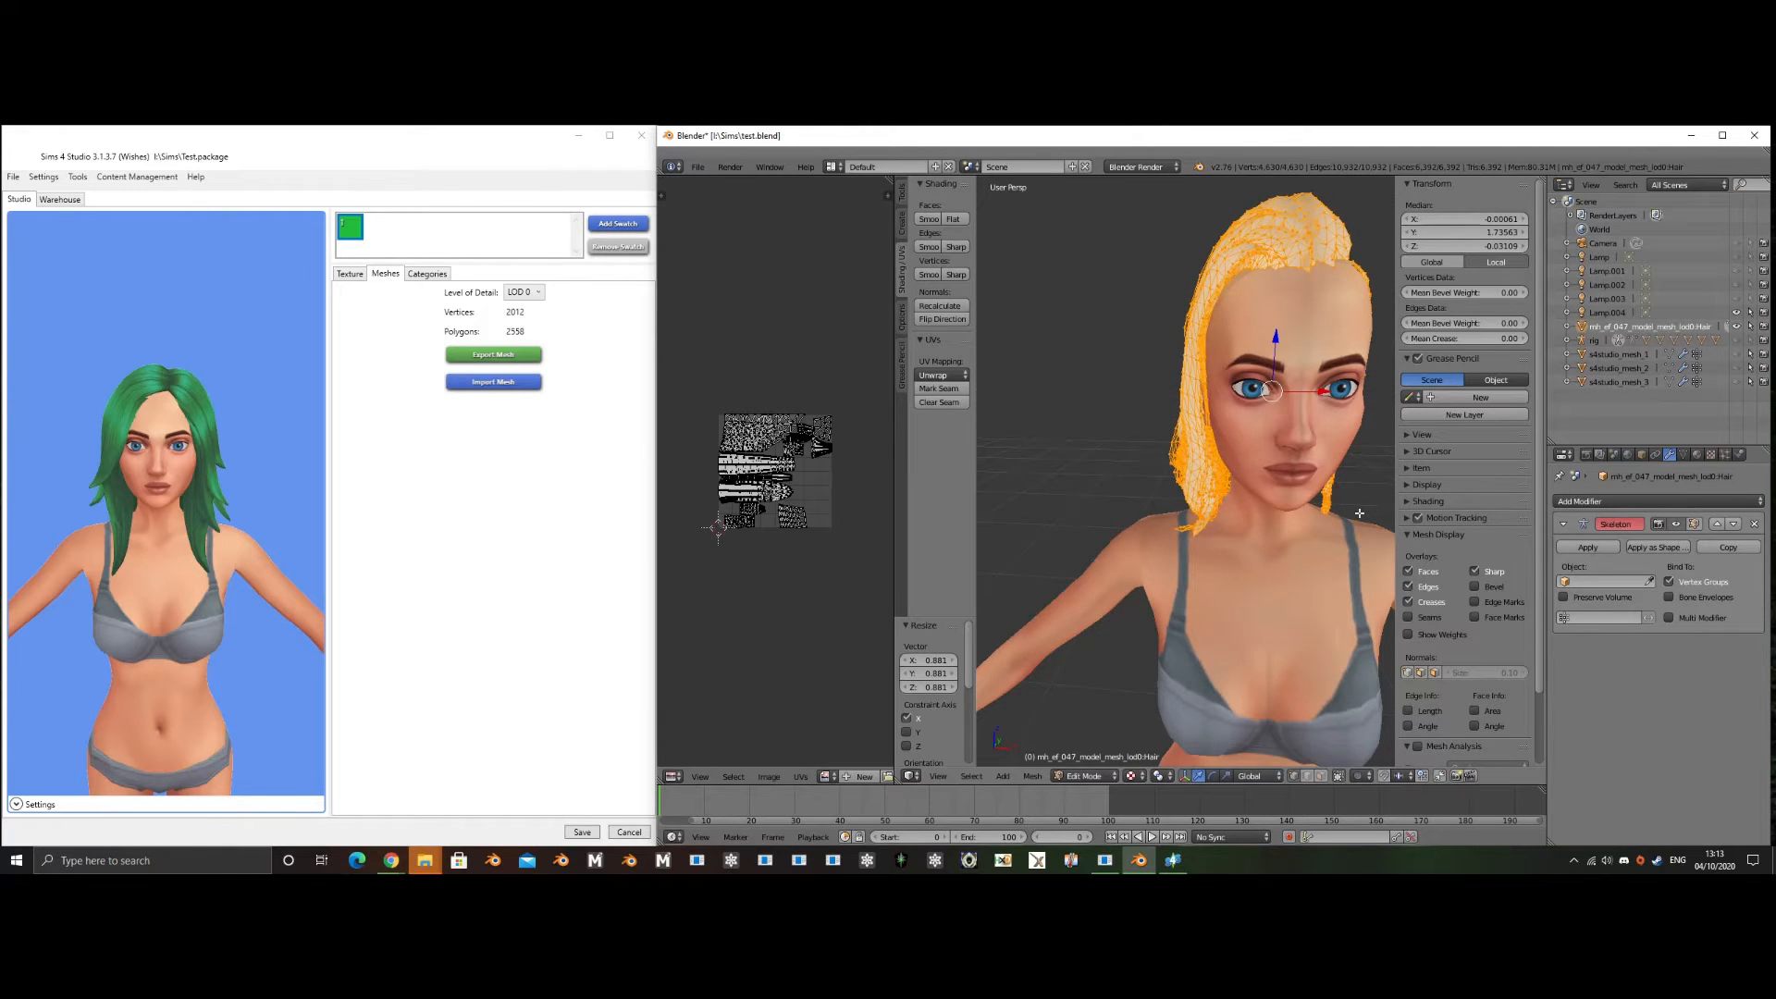
- Nudge the hair backward along the Y axis by about 0.009 and a further 0.005 to fit the head
middle_drag(1359, 512, 1215, 393)
drag(1249, 394, 1242, 382)
middle_drag(1112, 388, 1348, 409)
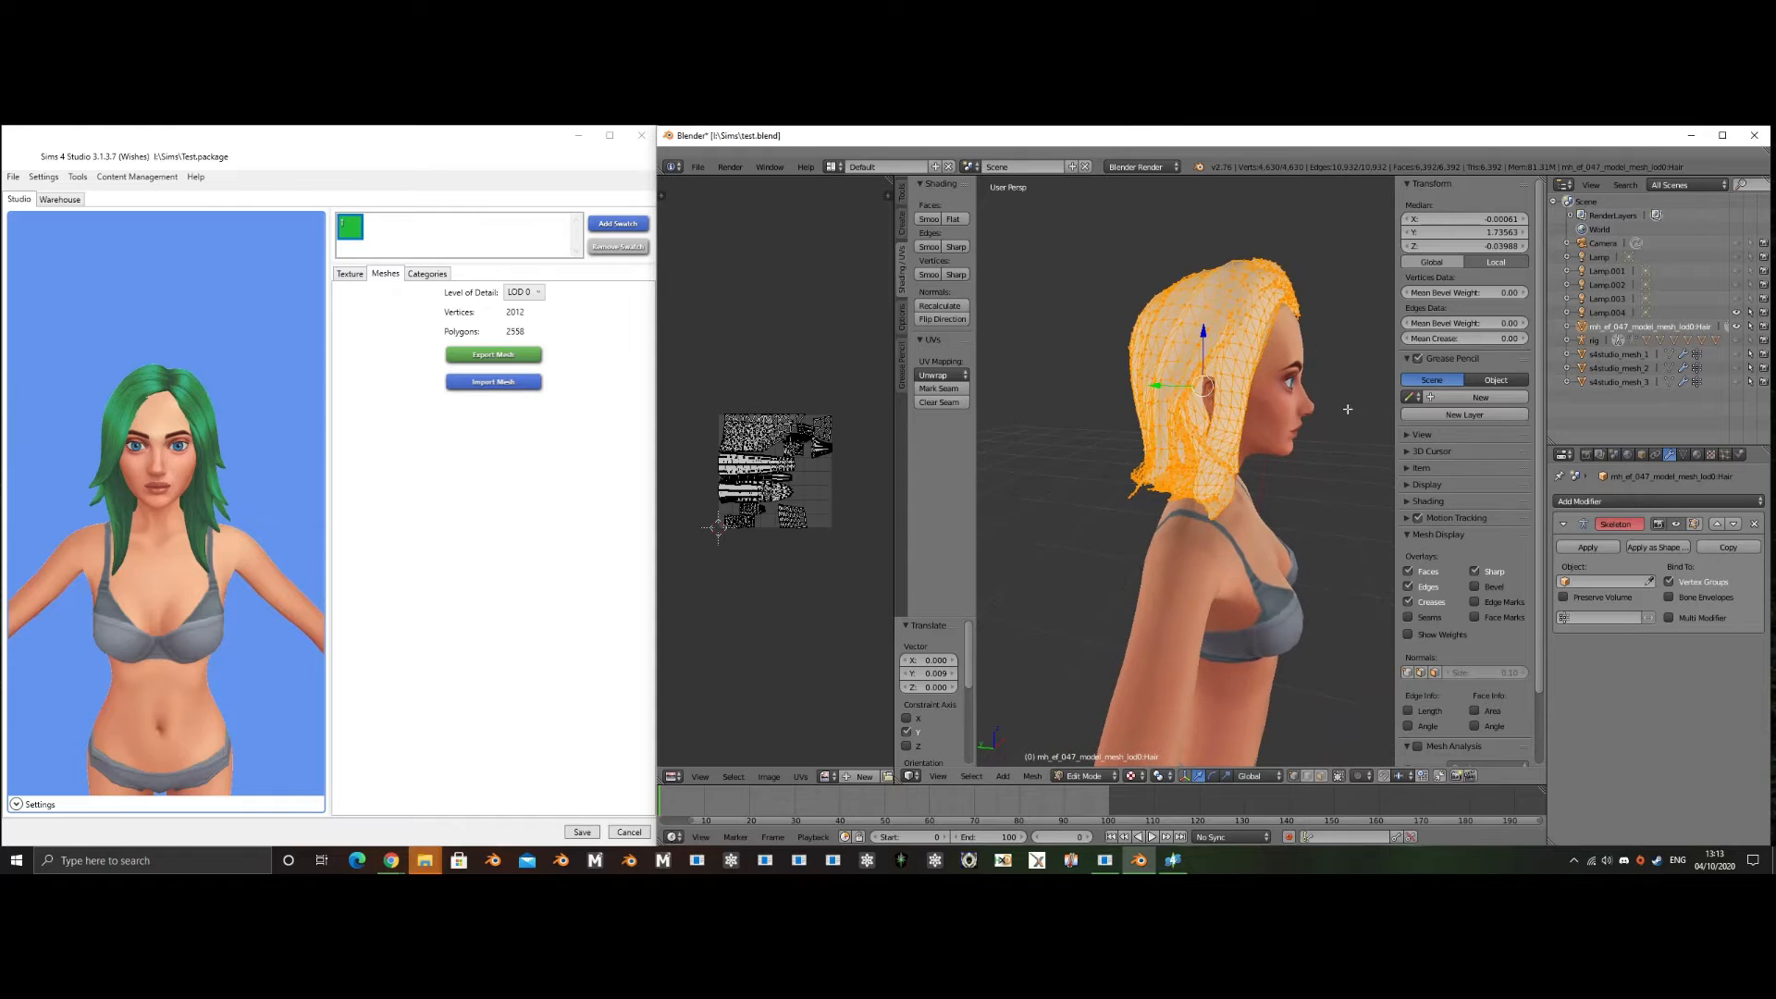
drag(1170, 390, 1168, 386)
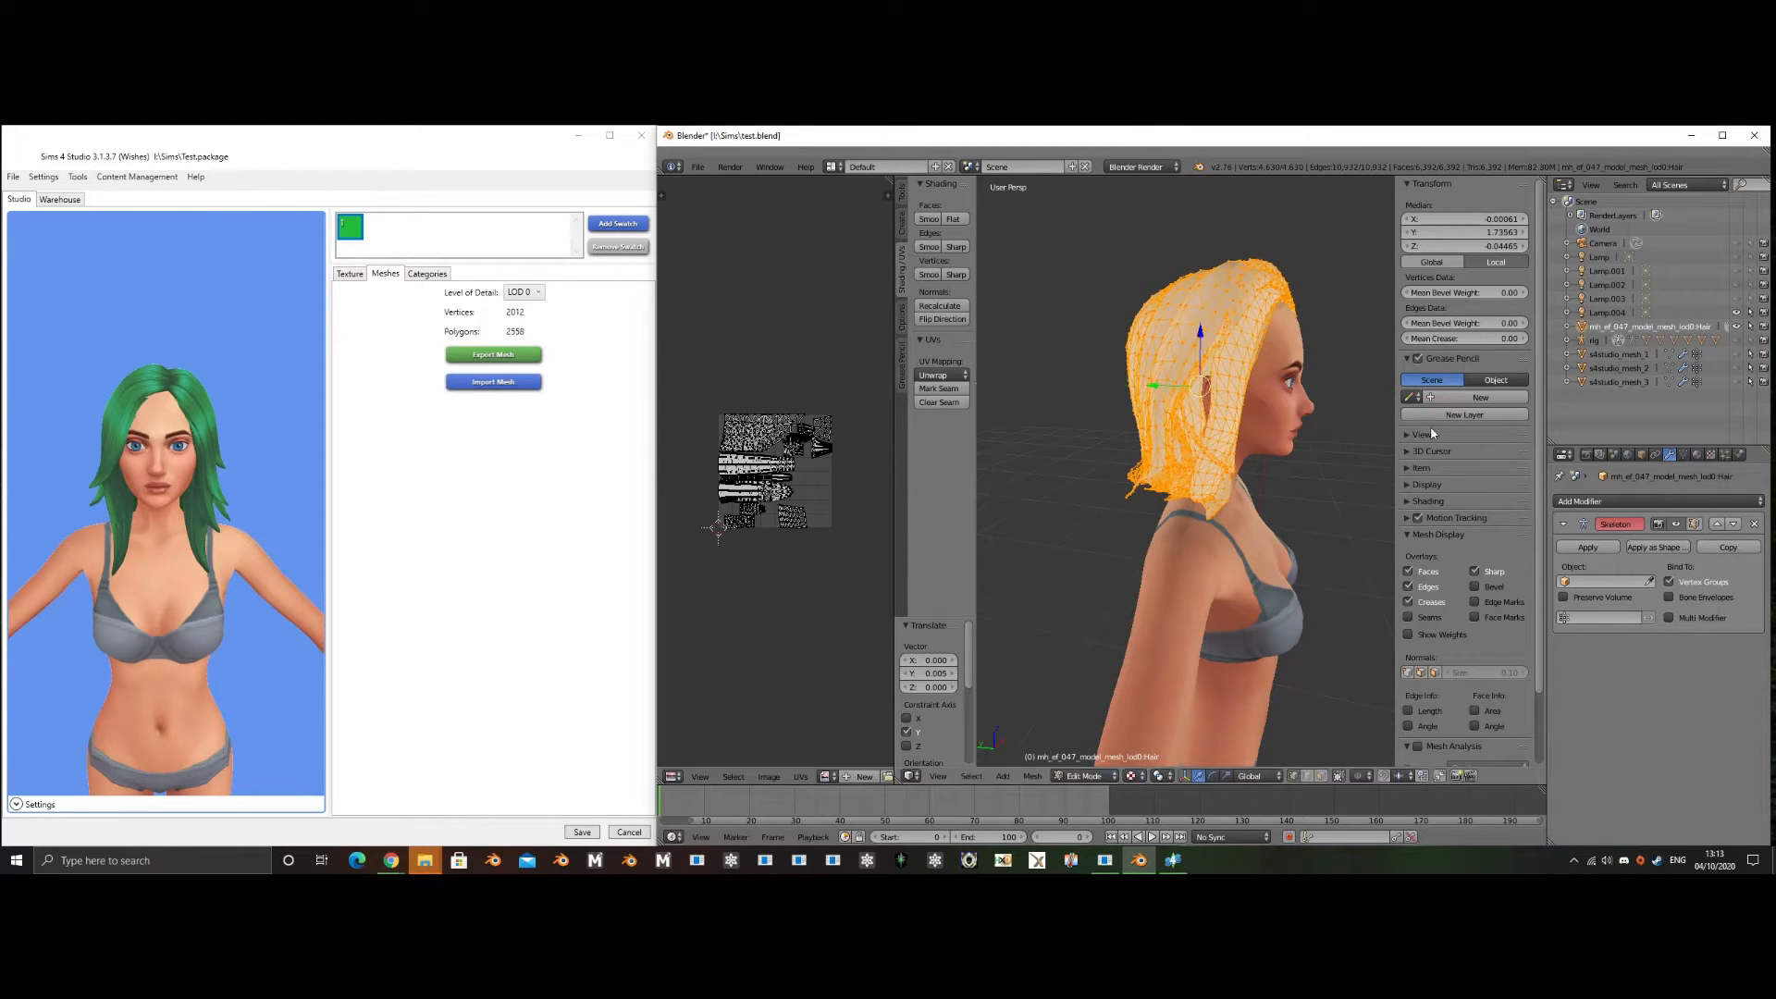
- Examine the imported hair mesh's UV layout, and return to Object Mode
middle_drag(1431, 431, 1189, 435)
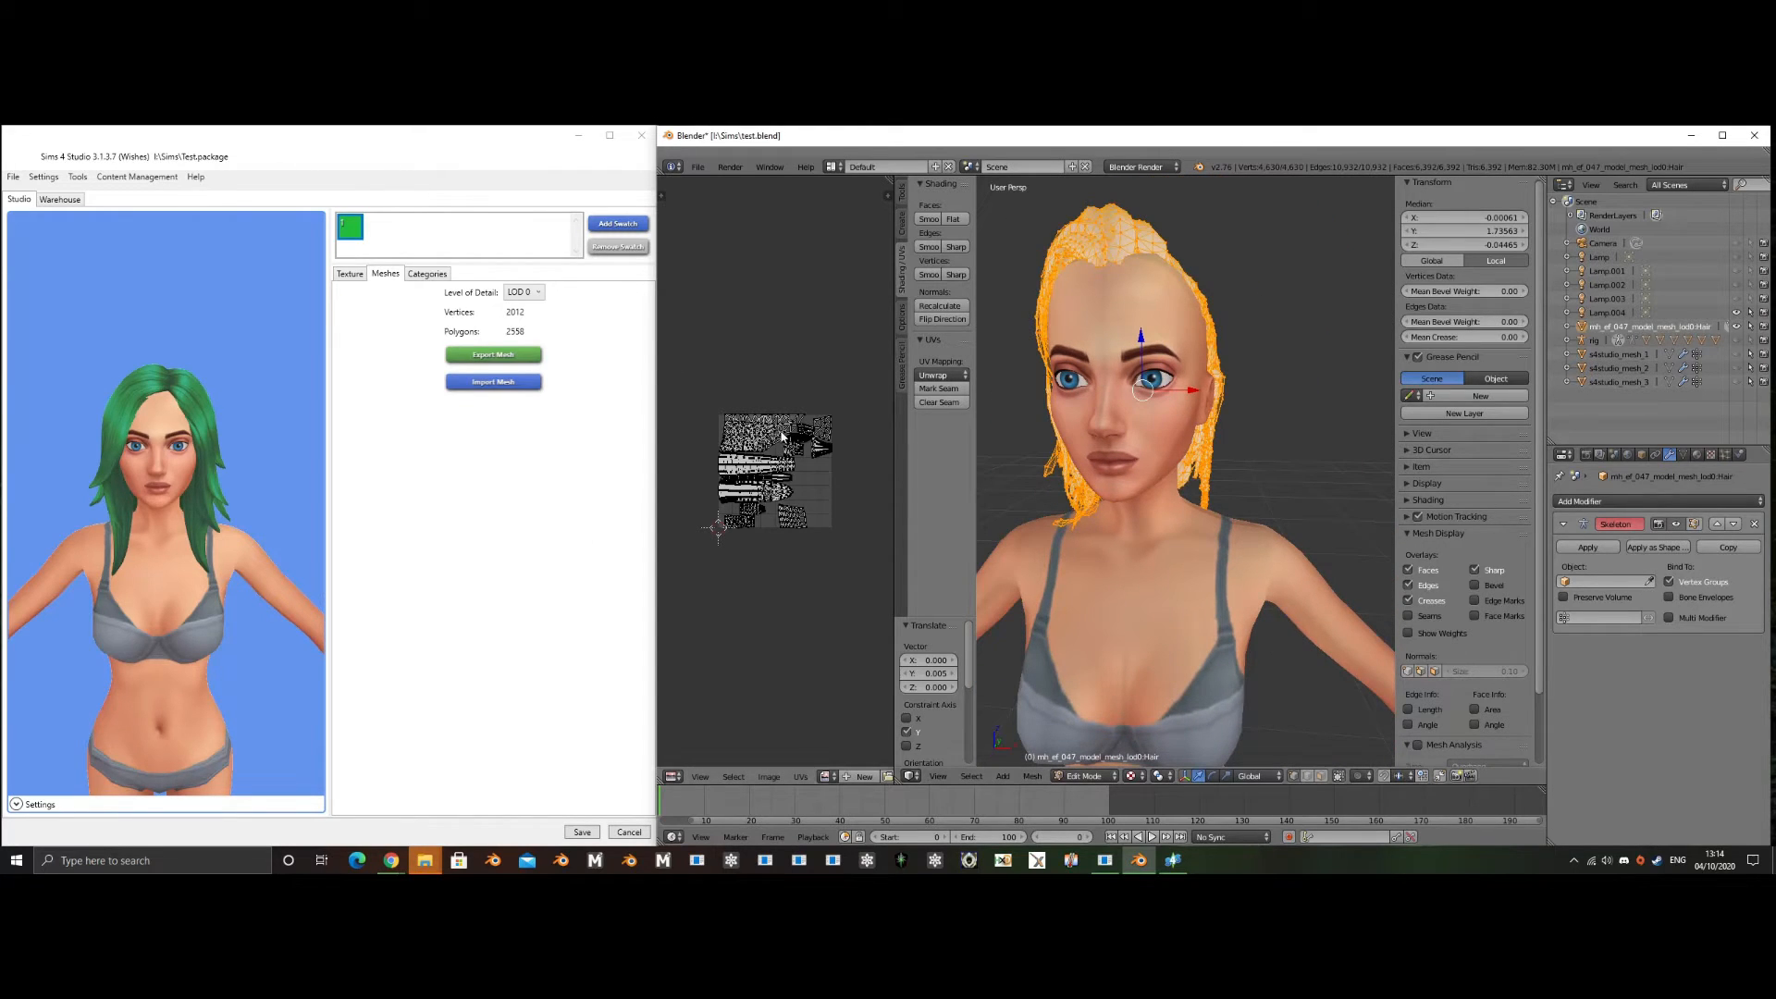
scroll(823, 476, up, 1)
scroll(823, 476, up, 2)
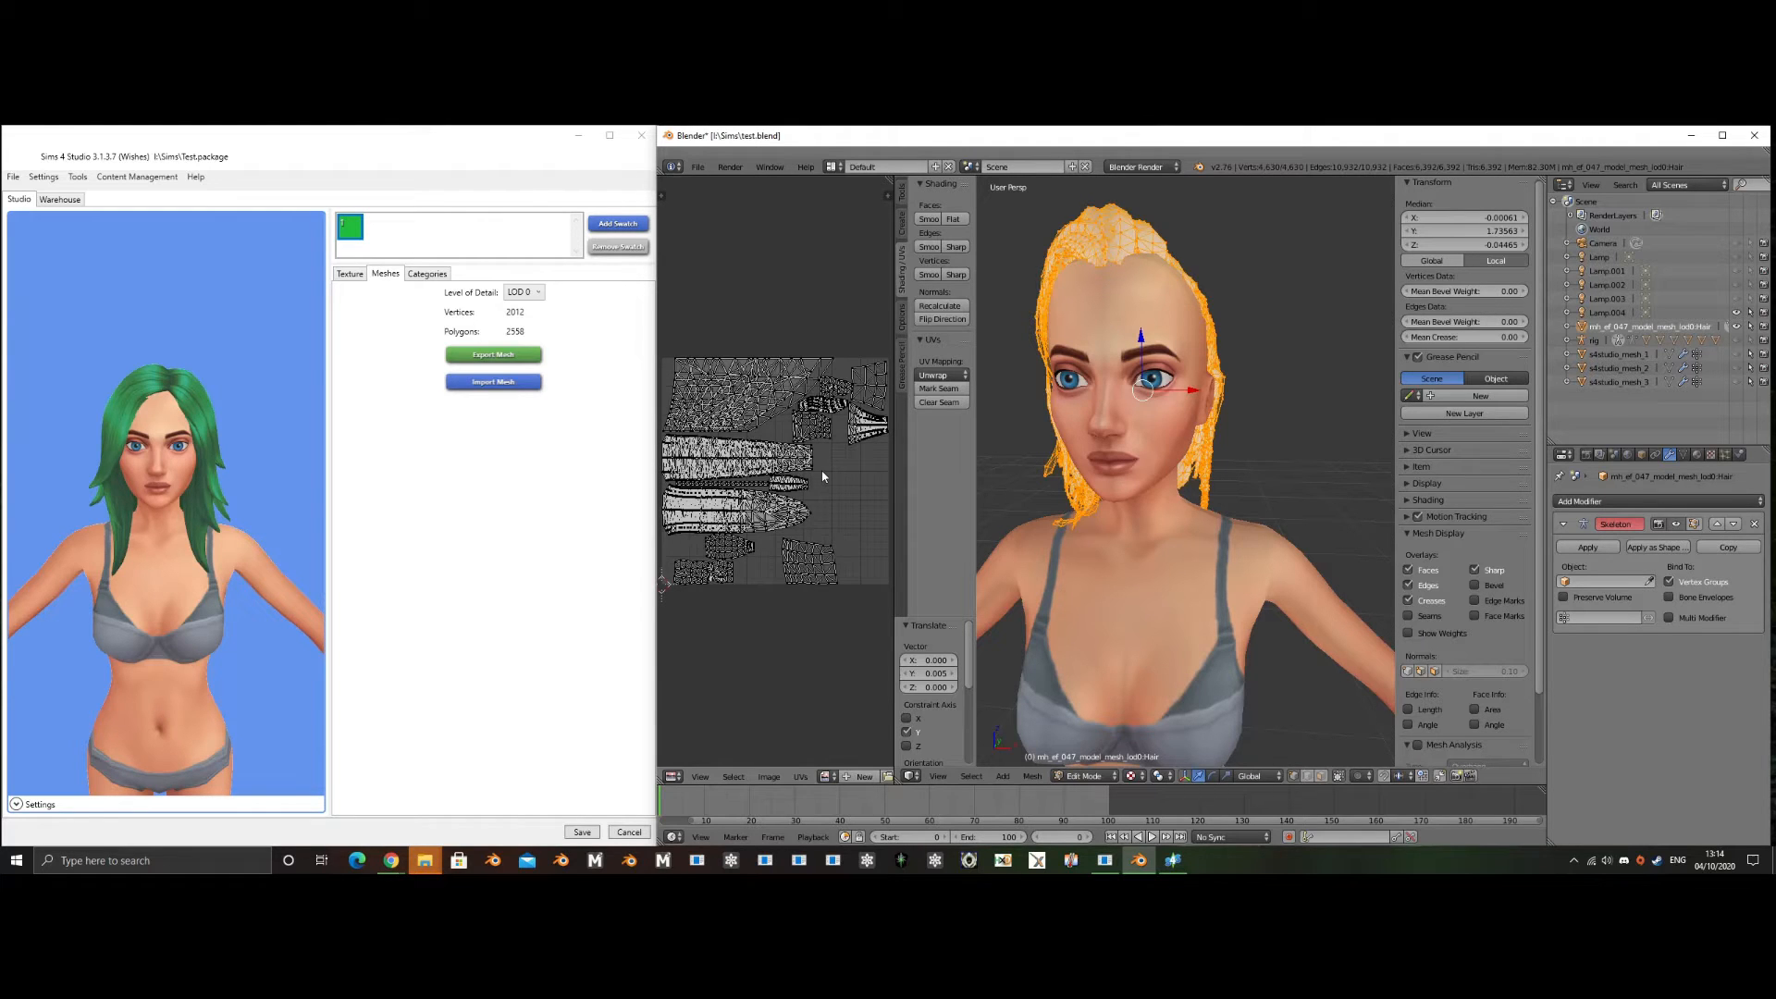
key(Tab)
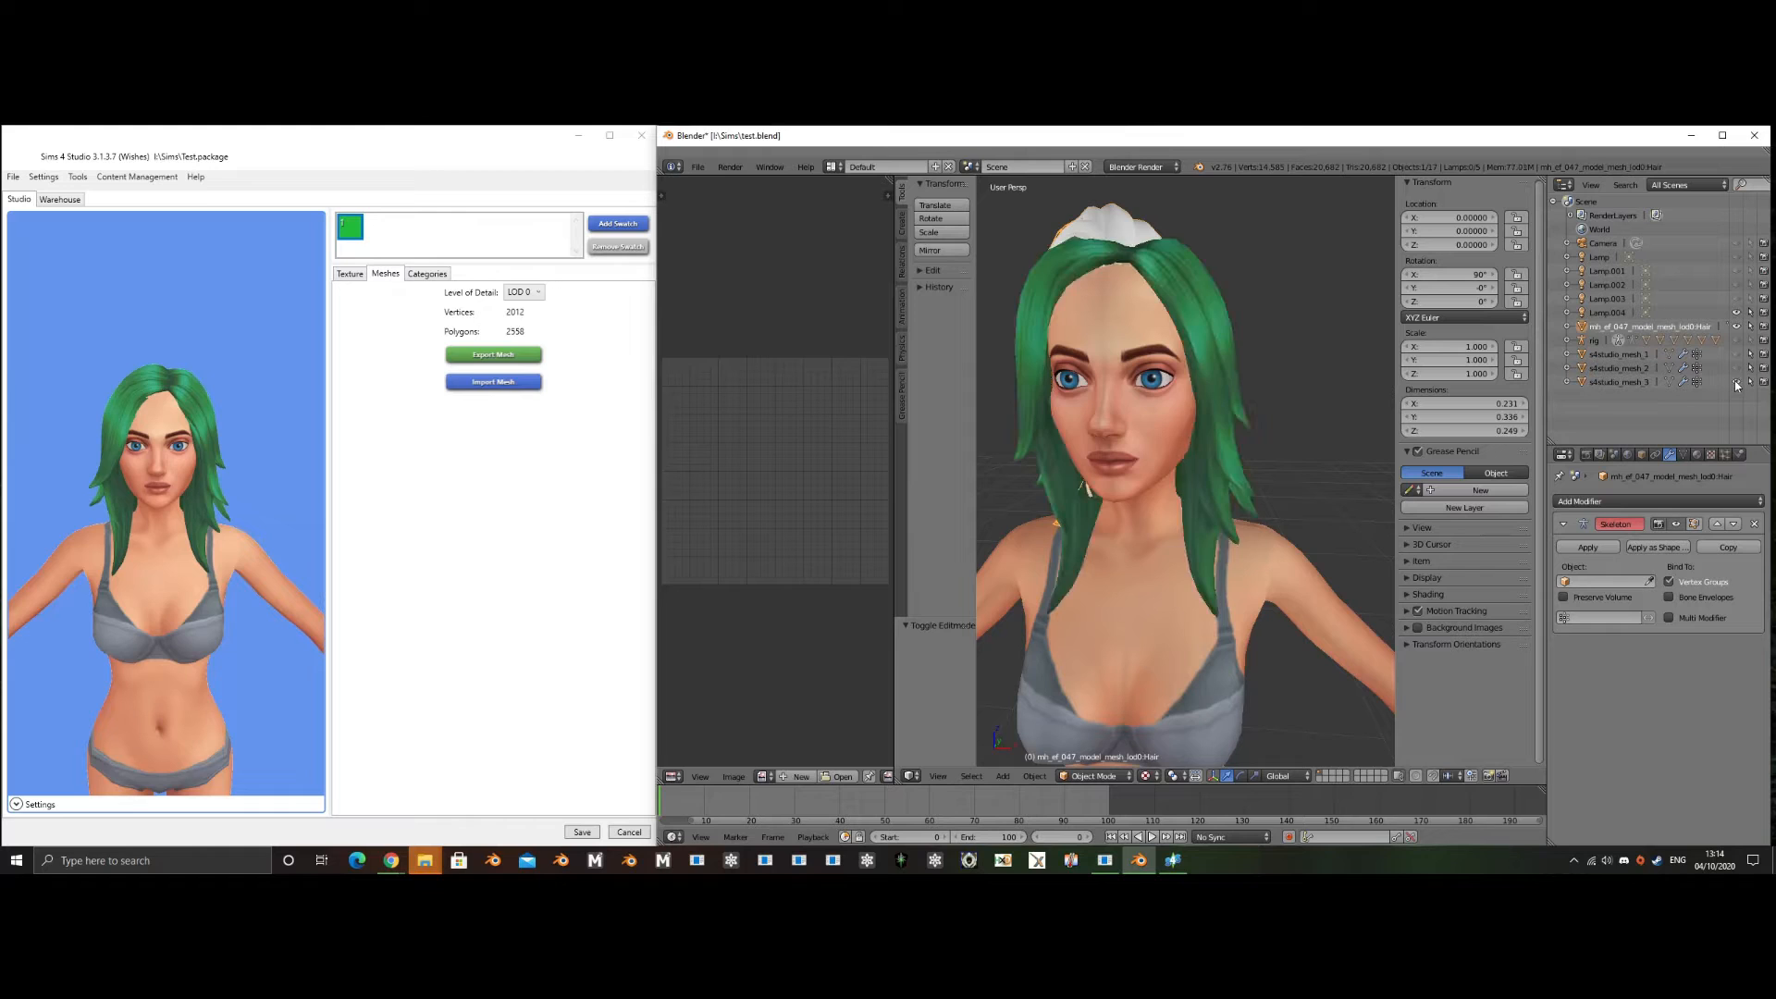
- Show the DiffuseMap image behind the UV layout of the green base hair s4studio_mesh_3 and examine how its strands are mapped
right_click(1218, 321)
key(Tab)
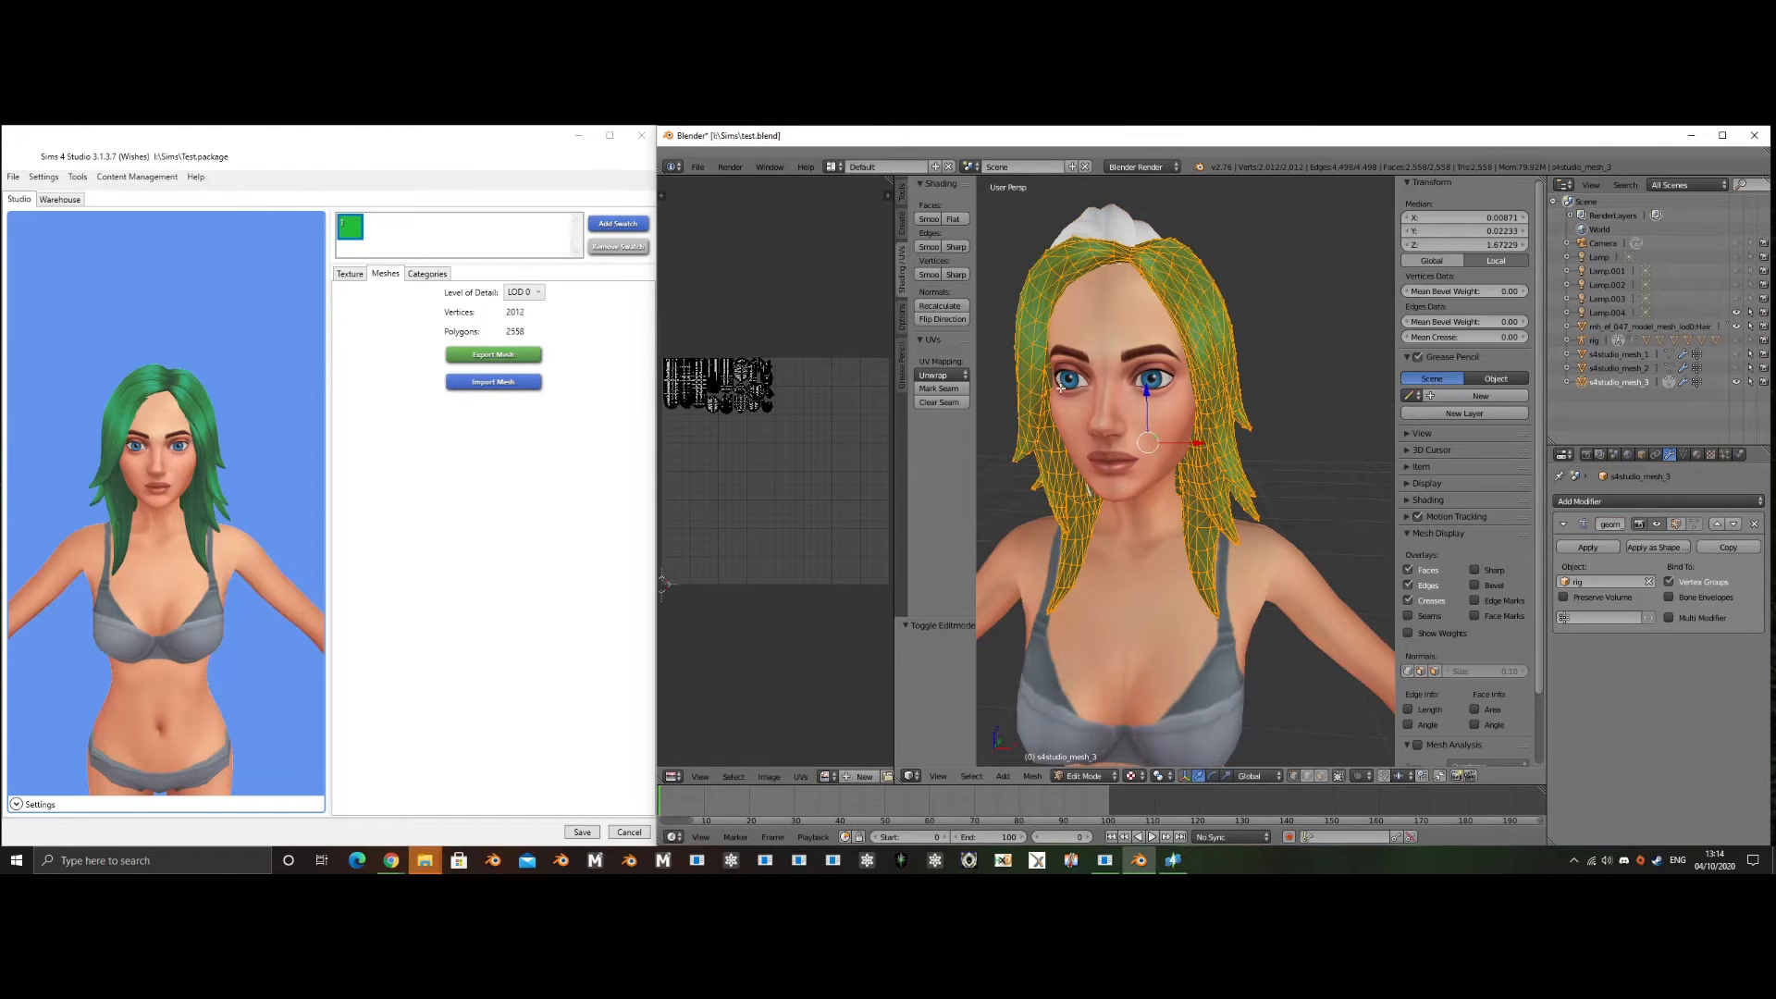
middle_drag(781, 424, 765, 422)
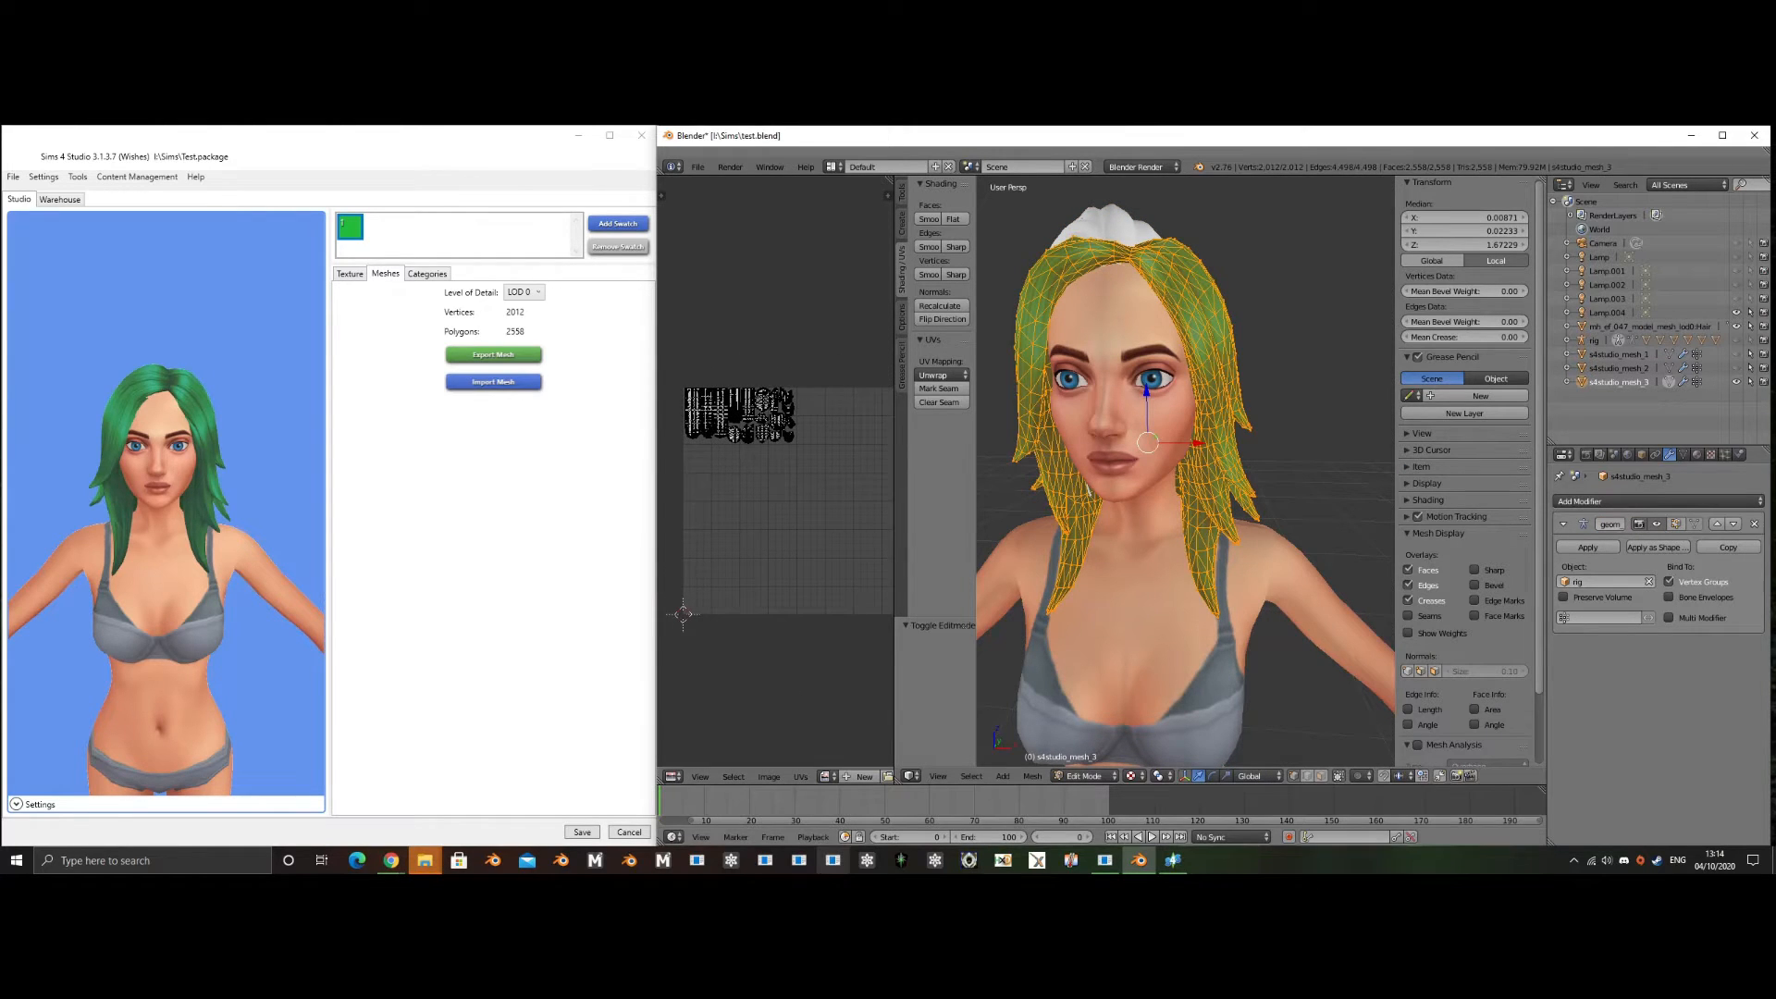
click(799, 777)
click(825, 777)
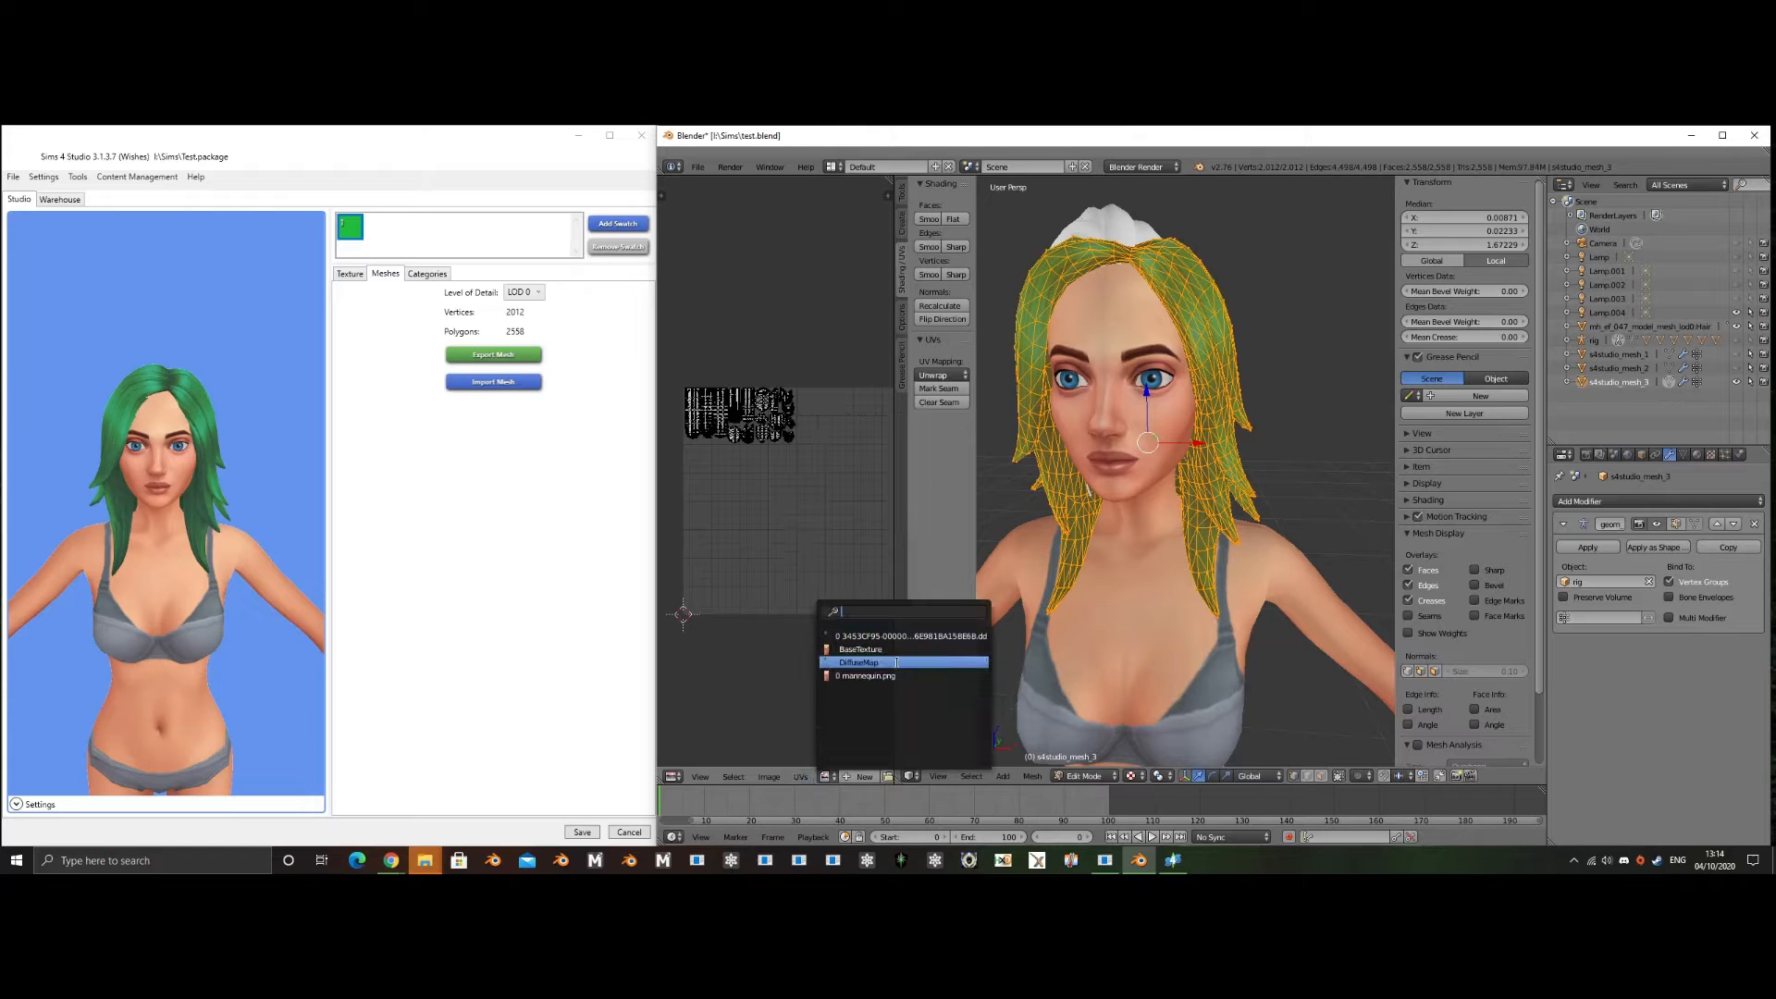
click(861, 668)
scroll(770, 333, down, 4)
mouse_move(757, 377)
middle_down()
mouse_move(798, 481)
mouse_move(780, 367)
middle_up()
scroll(798, 480, up, 5)
scroll(780, 369, up, 3)
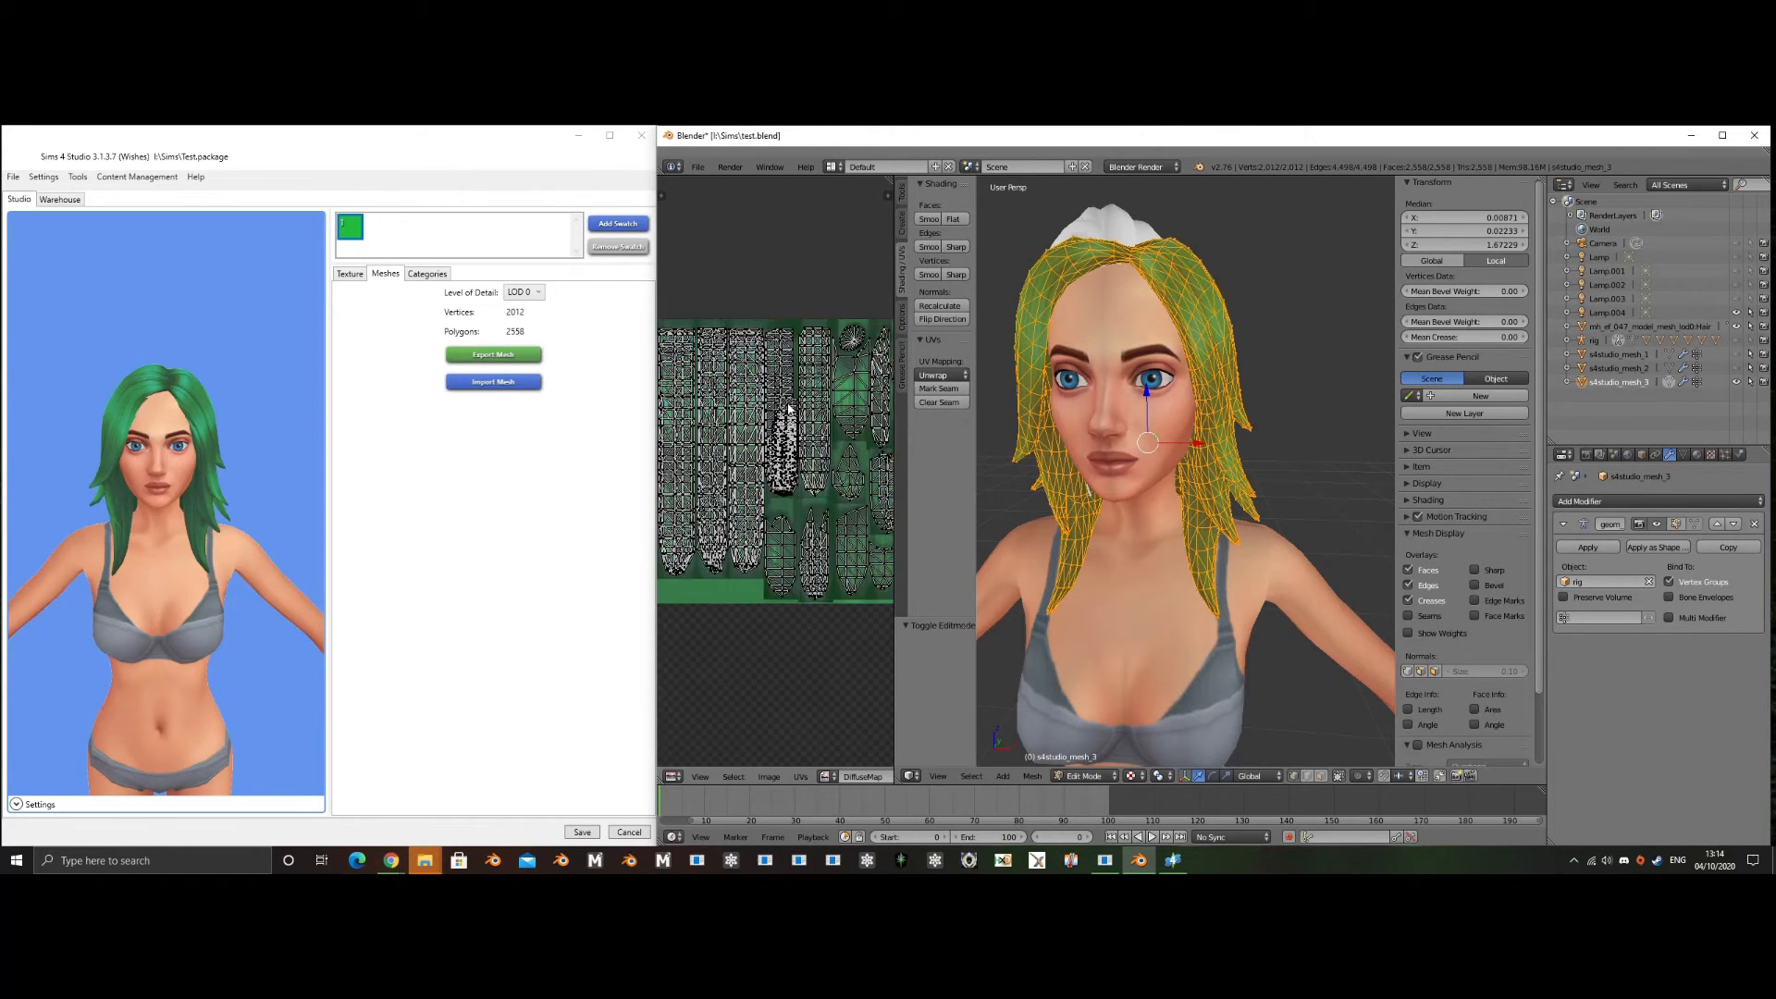
- Compare the base layout with the imported hair mesh's UVs, and reselect s4studio_mesh_3 in Object Mode
key(Tab)
right_click(1119, 229)
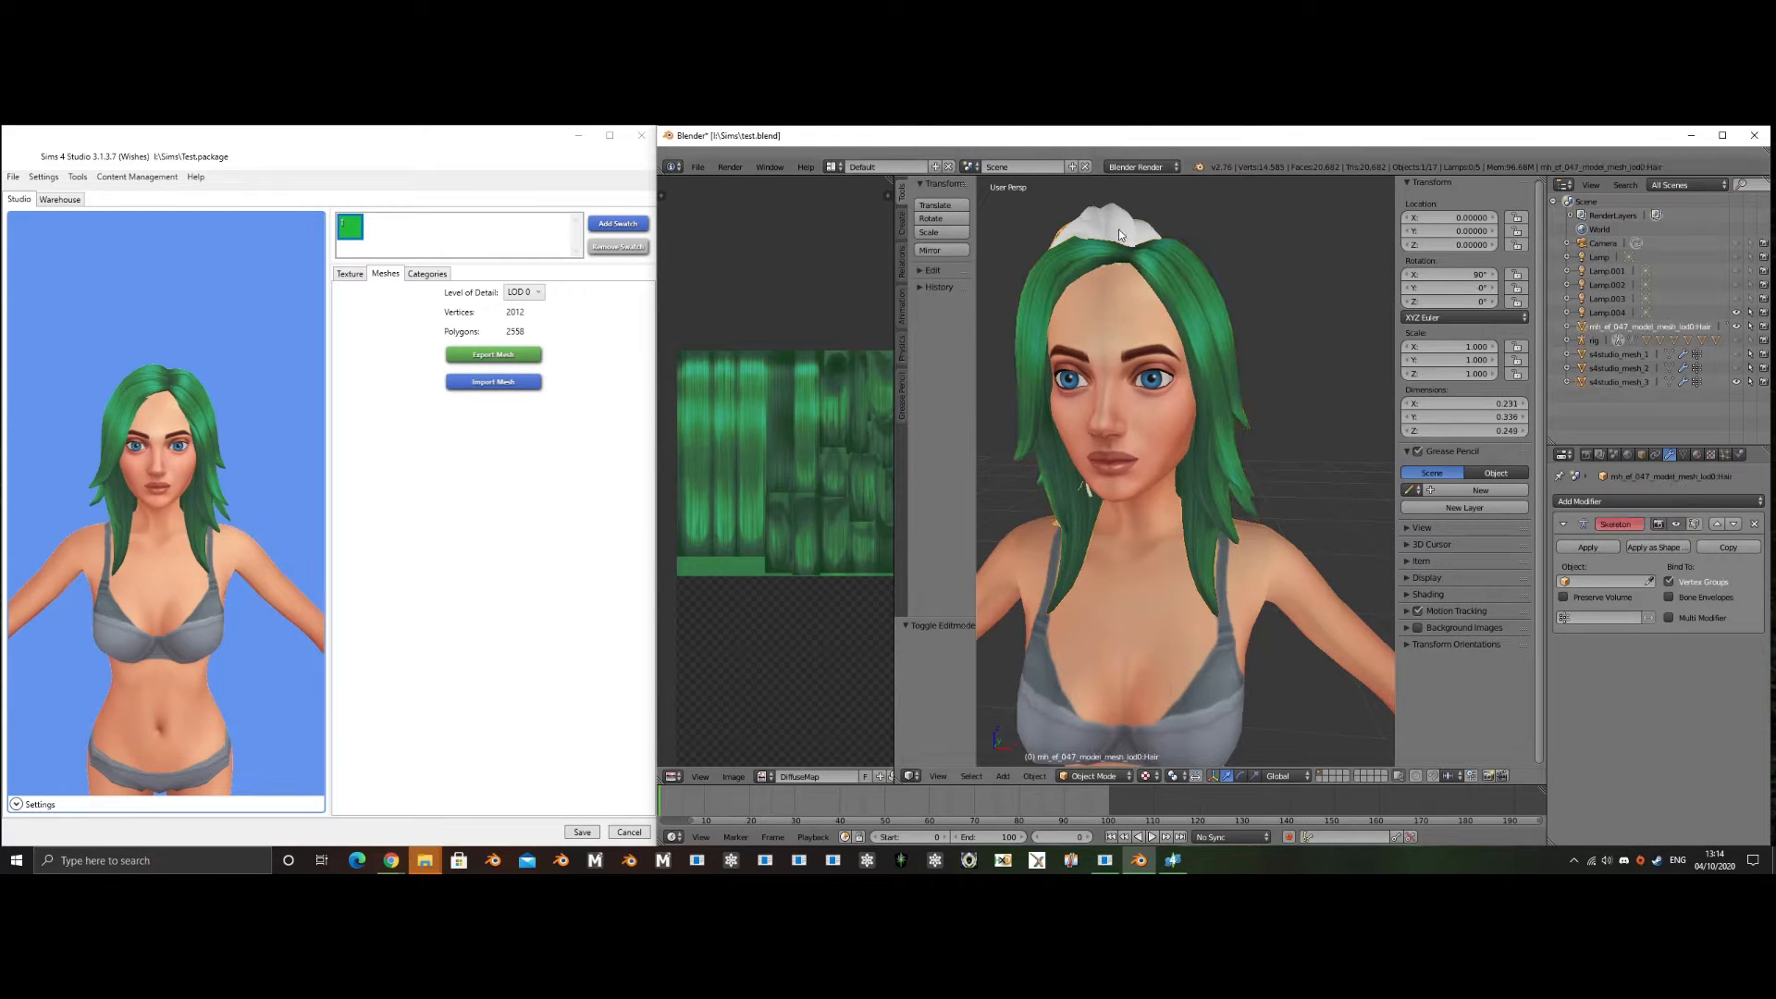
key(Tab)
scroll(781, 500, down, 1)
middle_drag(873, 623, 787, 384)
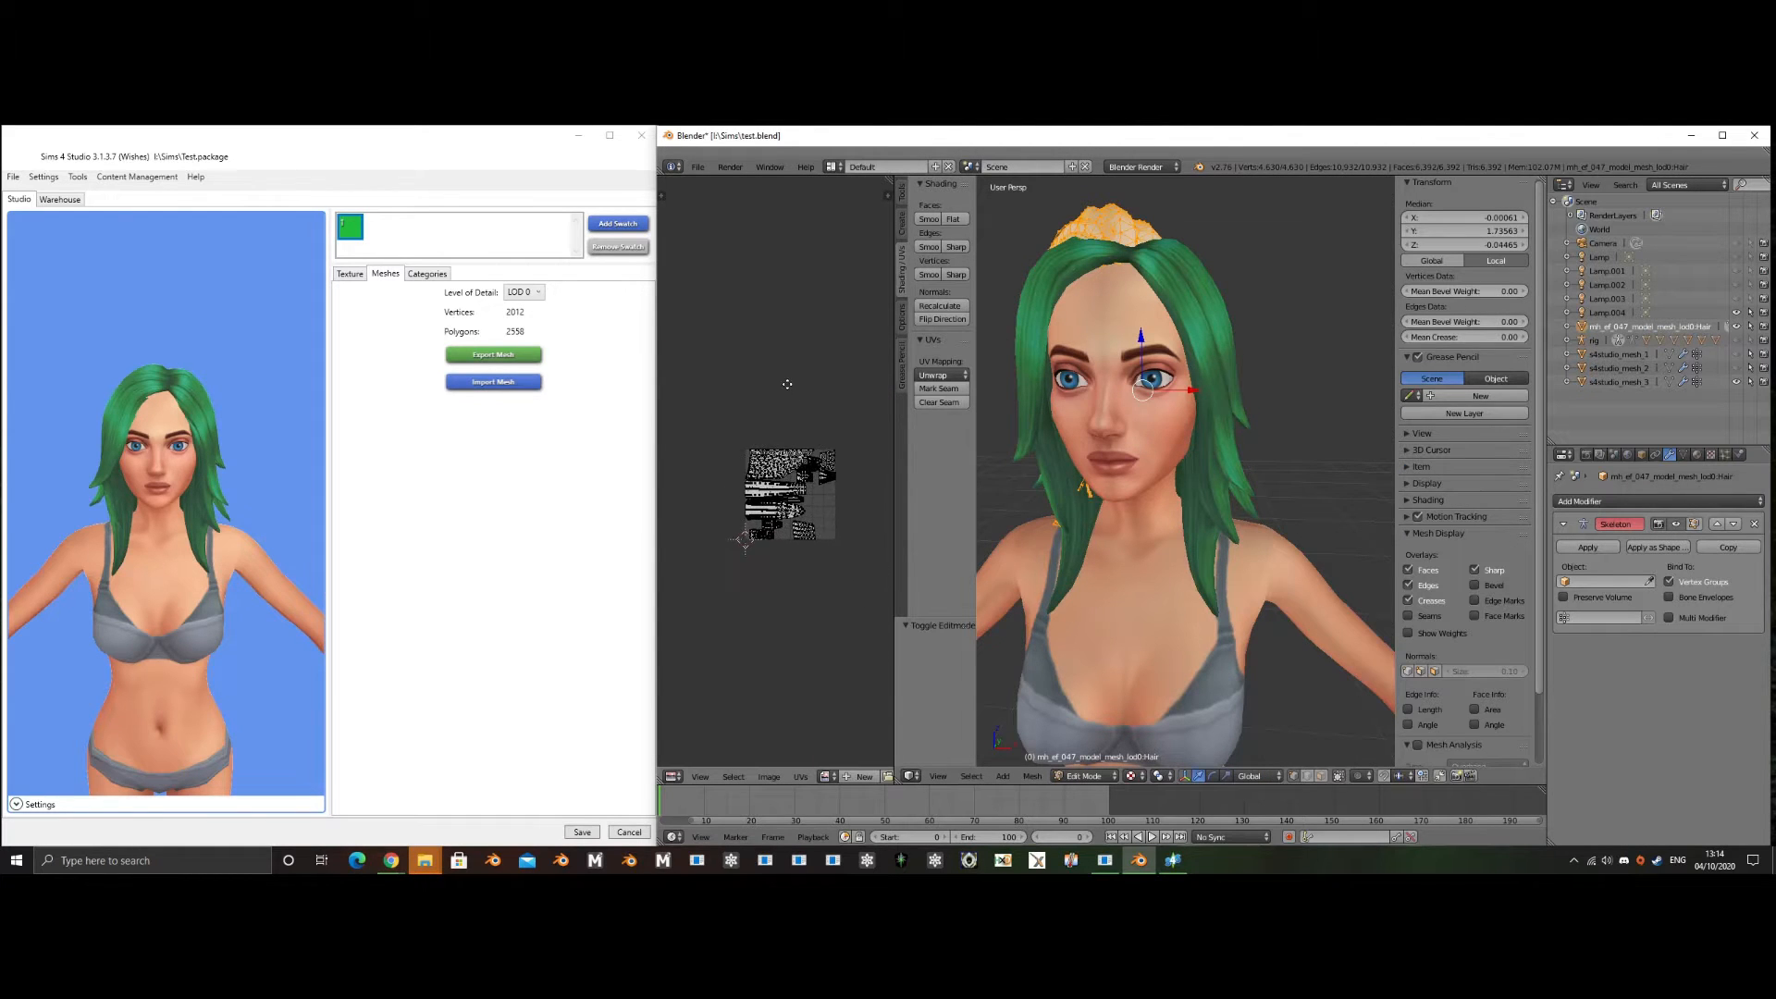
scroll(848, 464, up, 4)
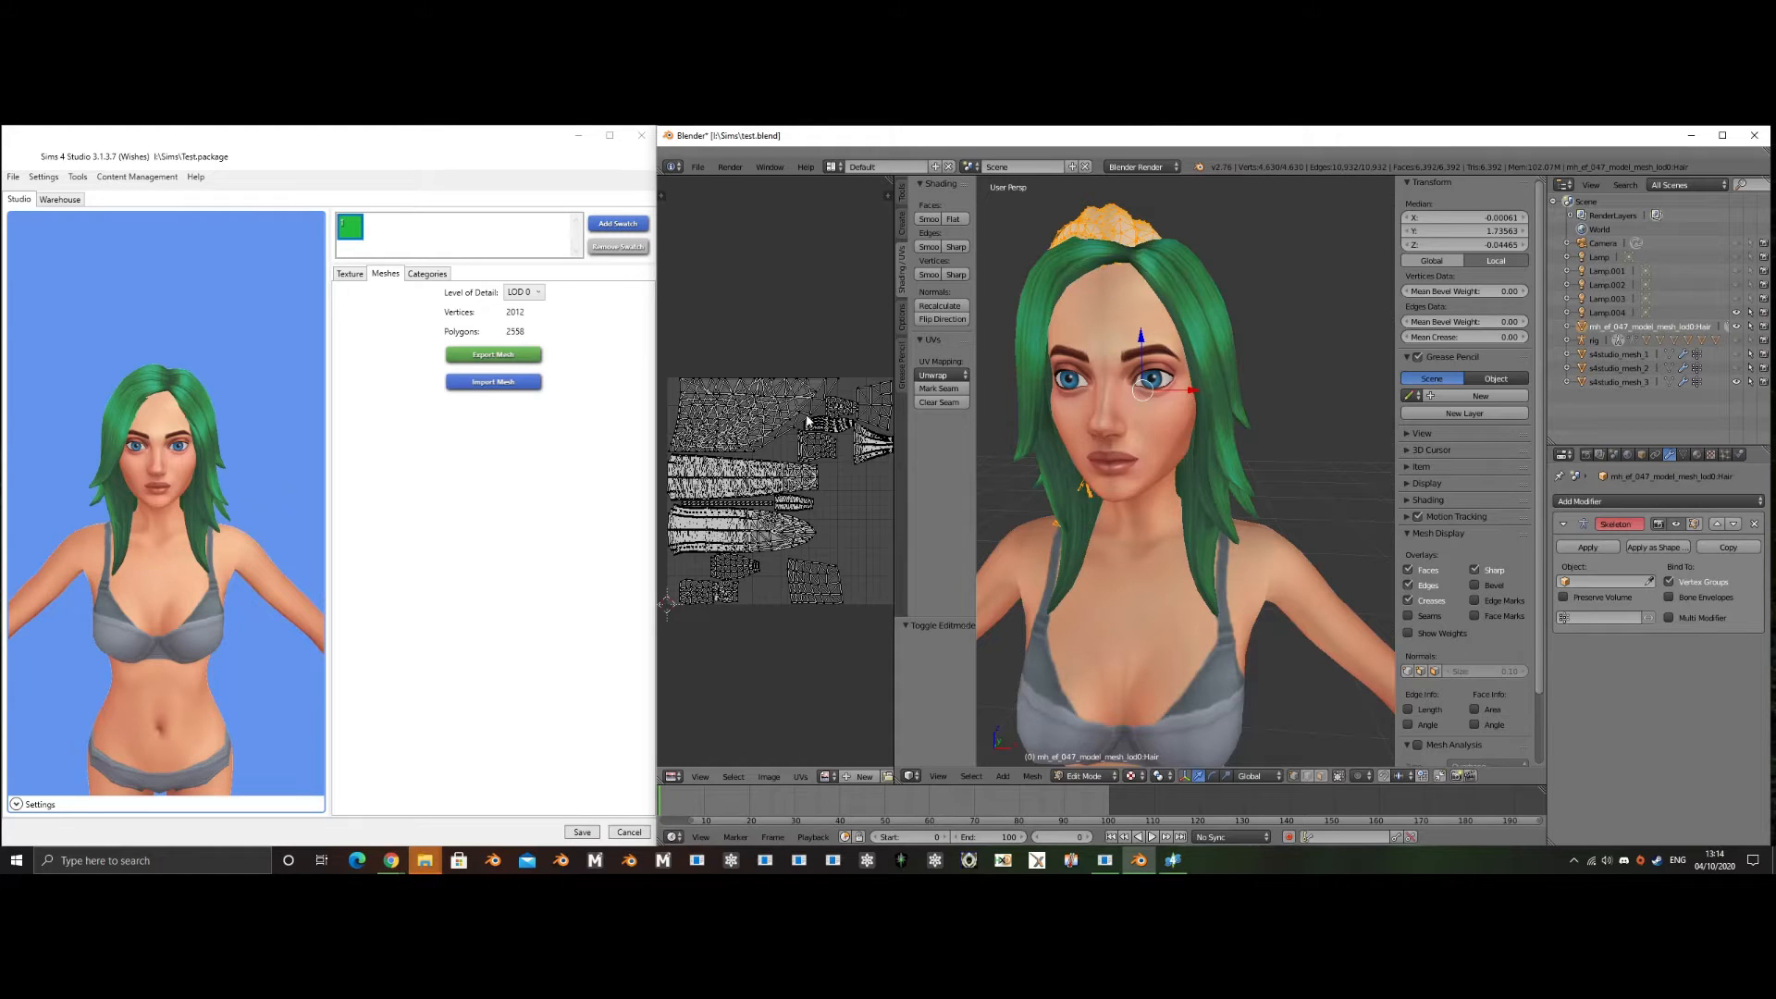
scroll(807, 417, down, 2)
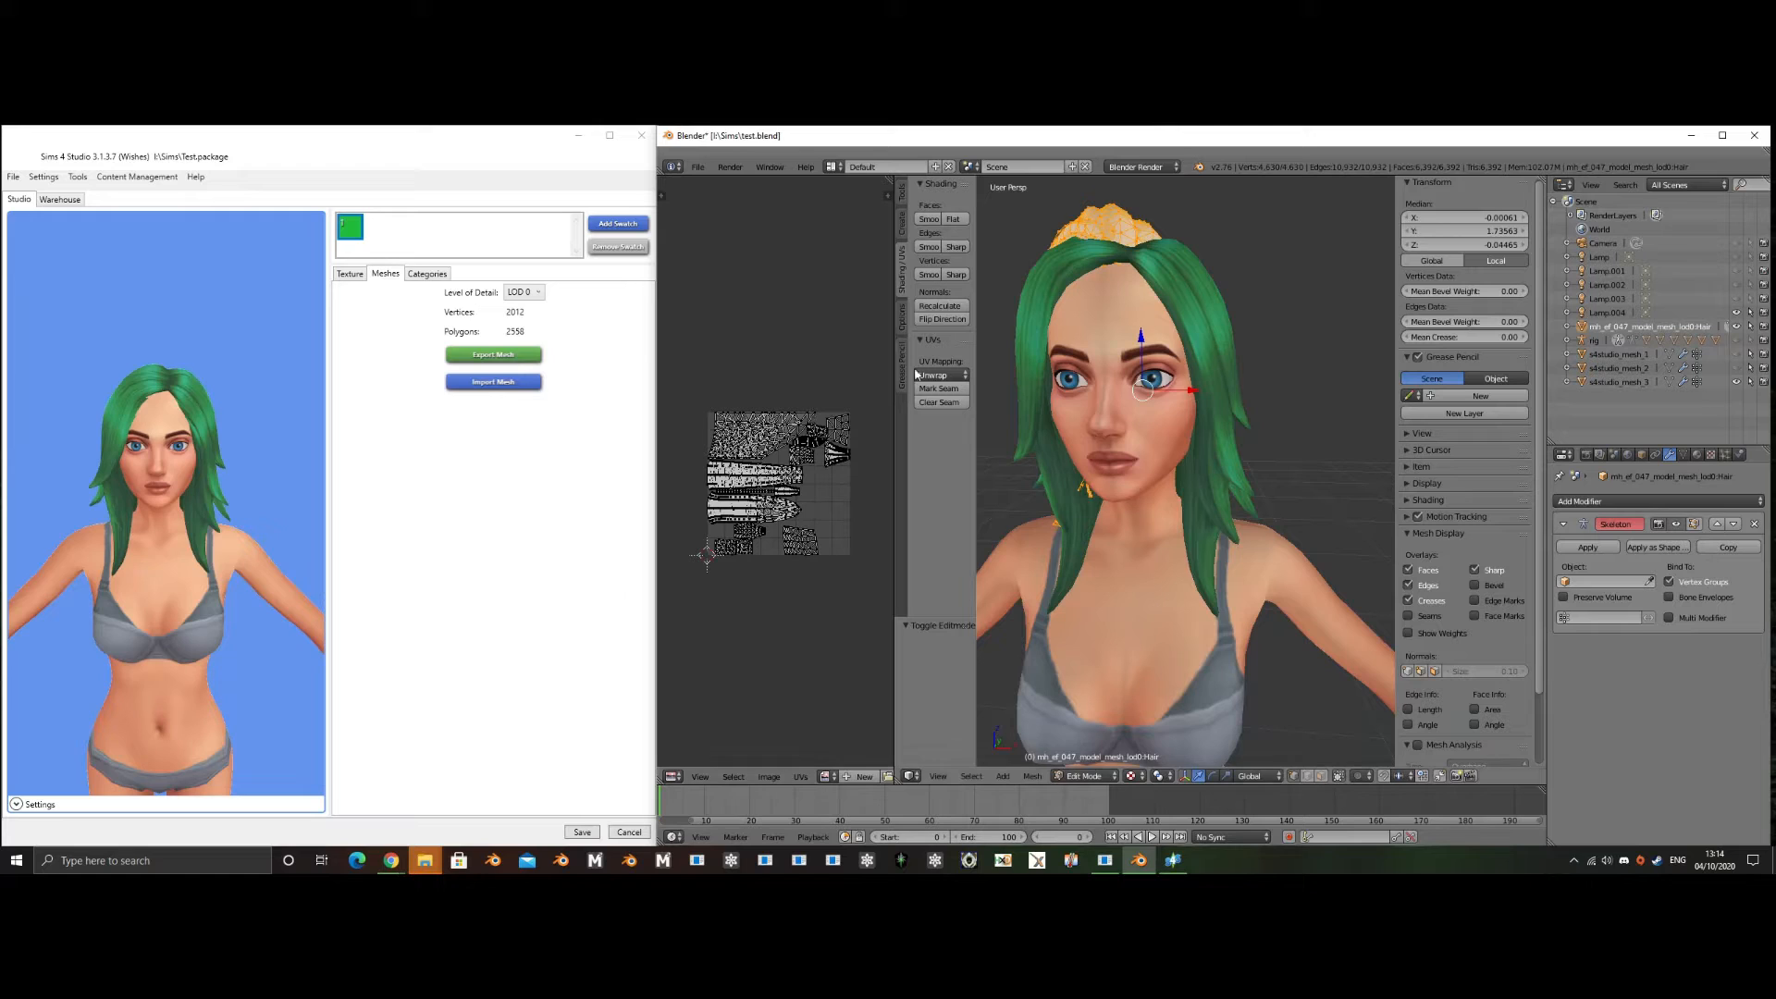
key(Tab)
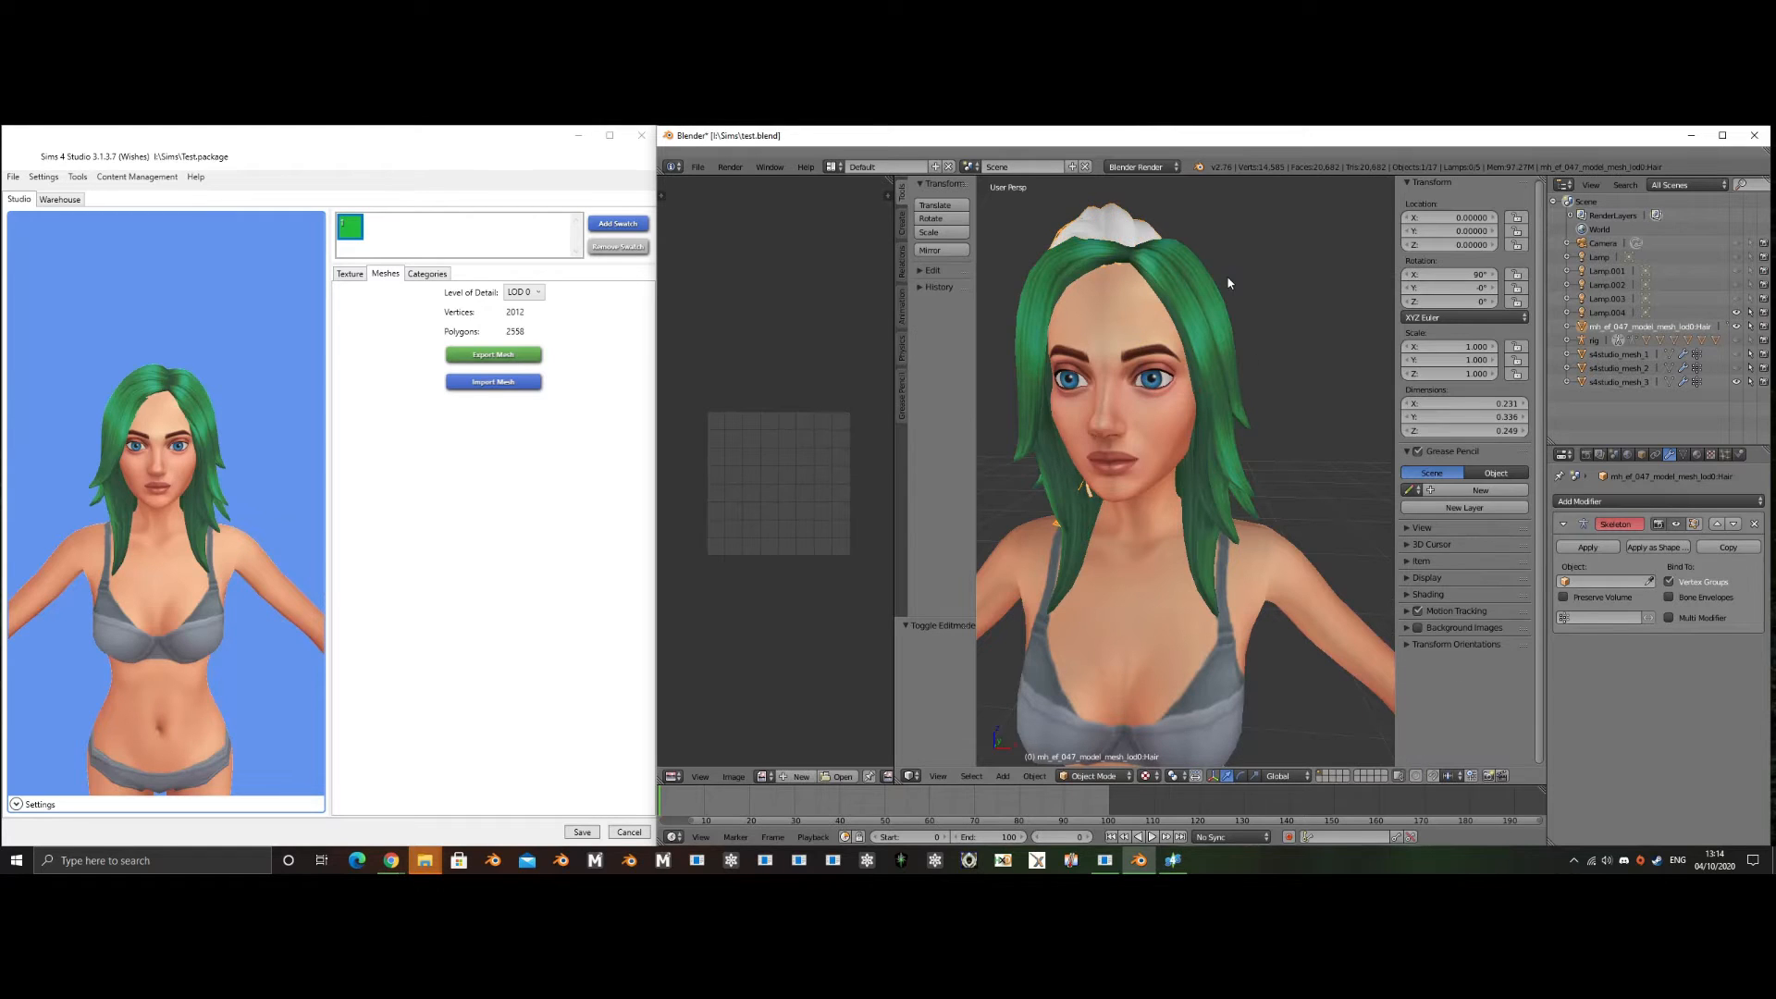
right_click(1207, 294)
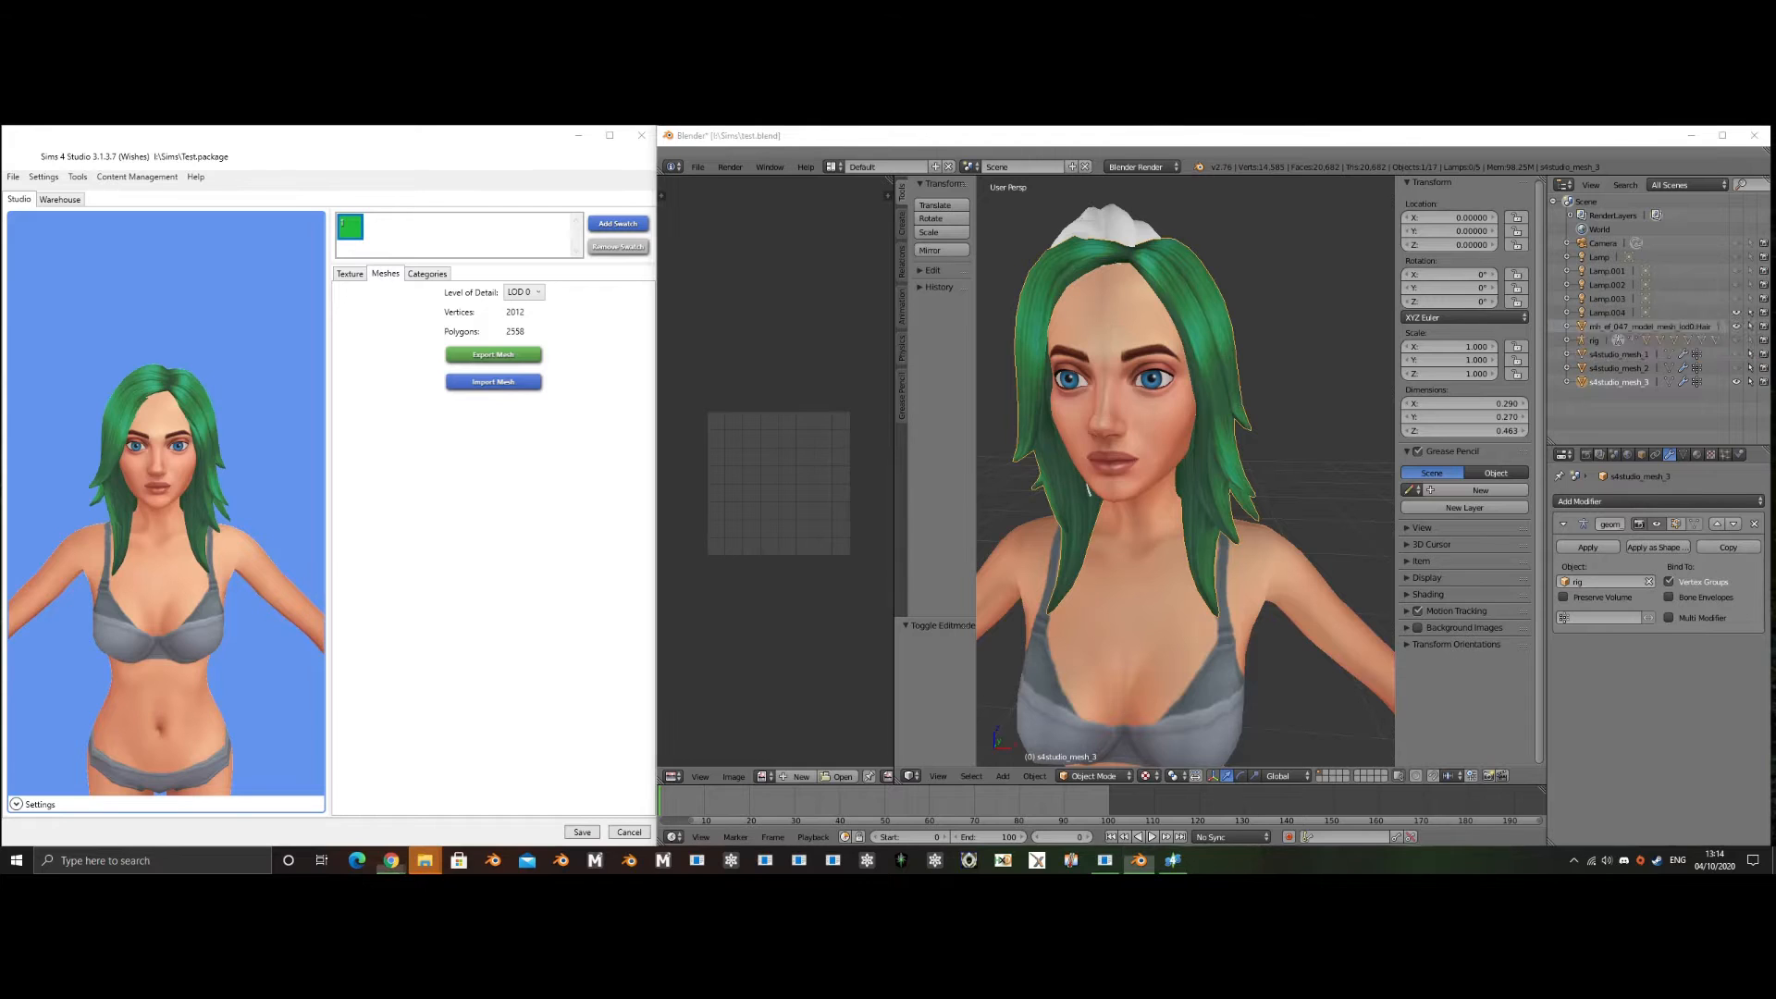
- Switch to the web browser and enlarge the three-view photo of the green mohawk hair in the Sims 4 CC blog post
drag(1775, 407, 1162, 139)
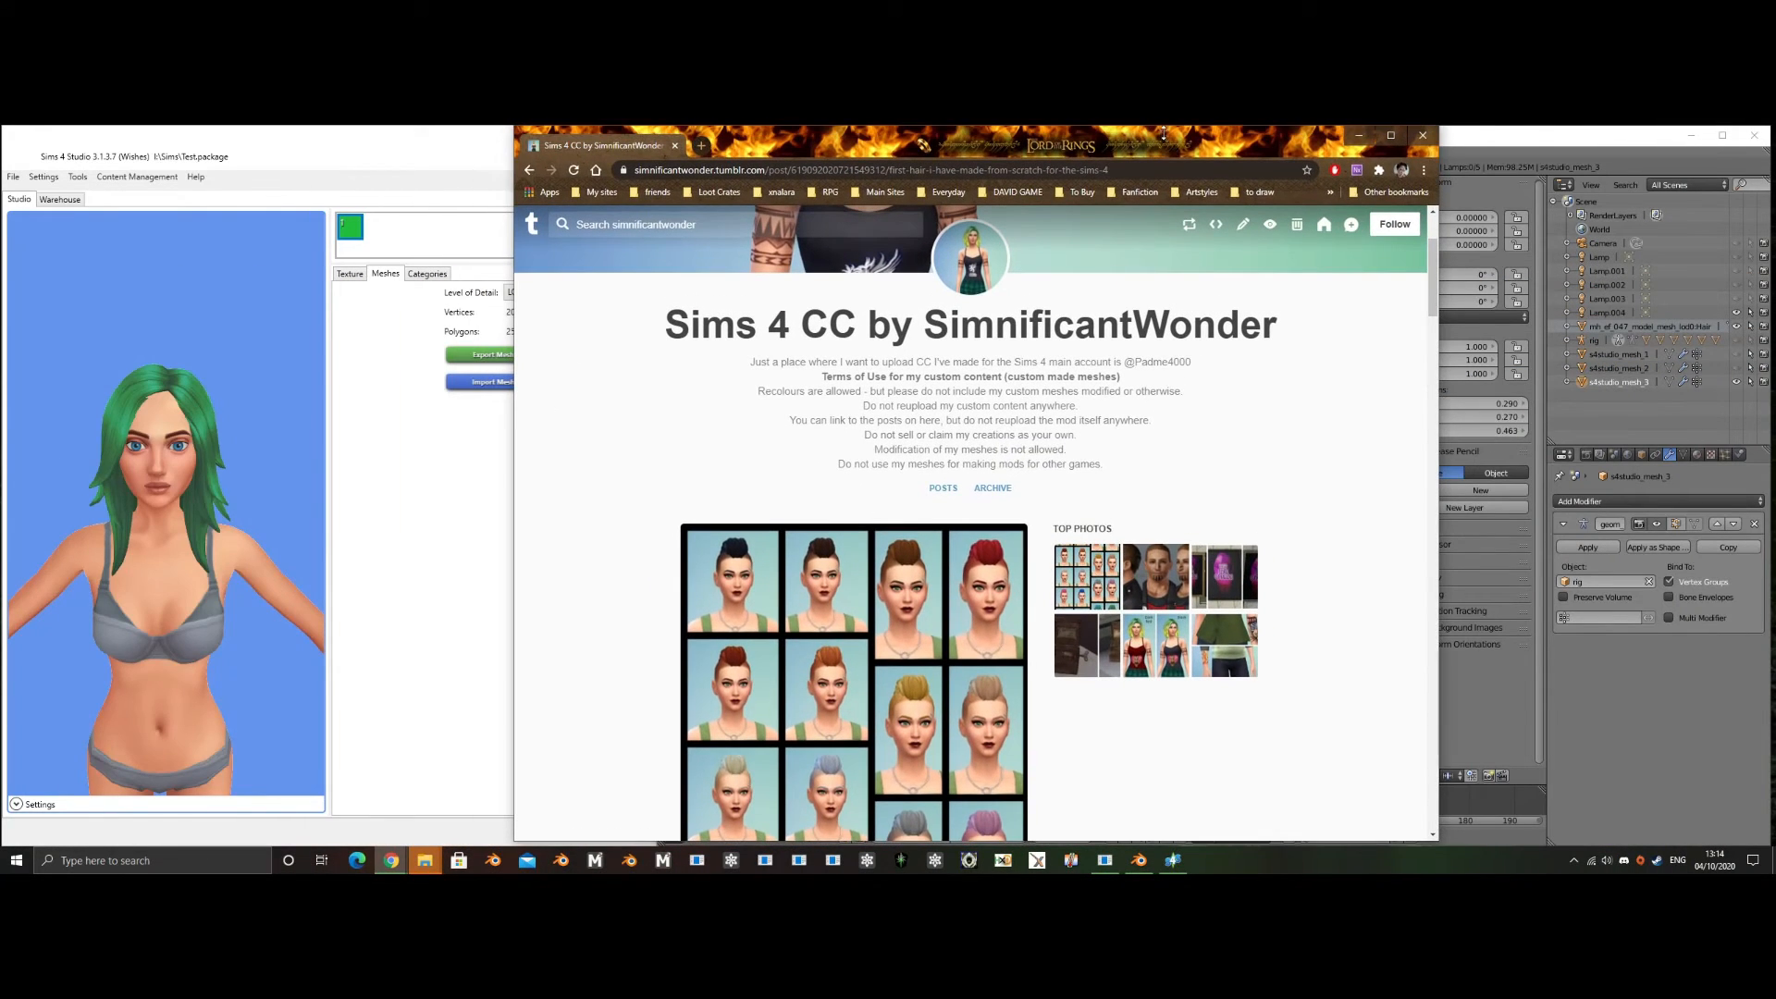
scroll(966, 579, down, 8)
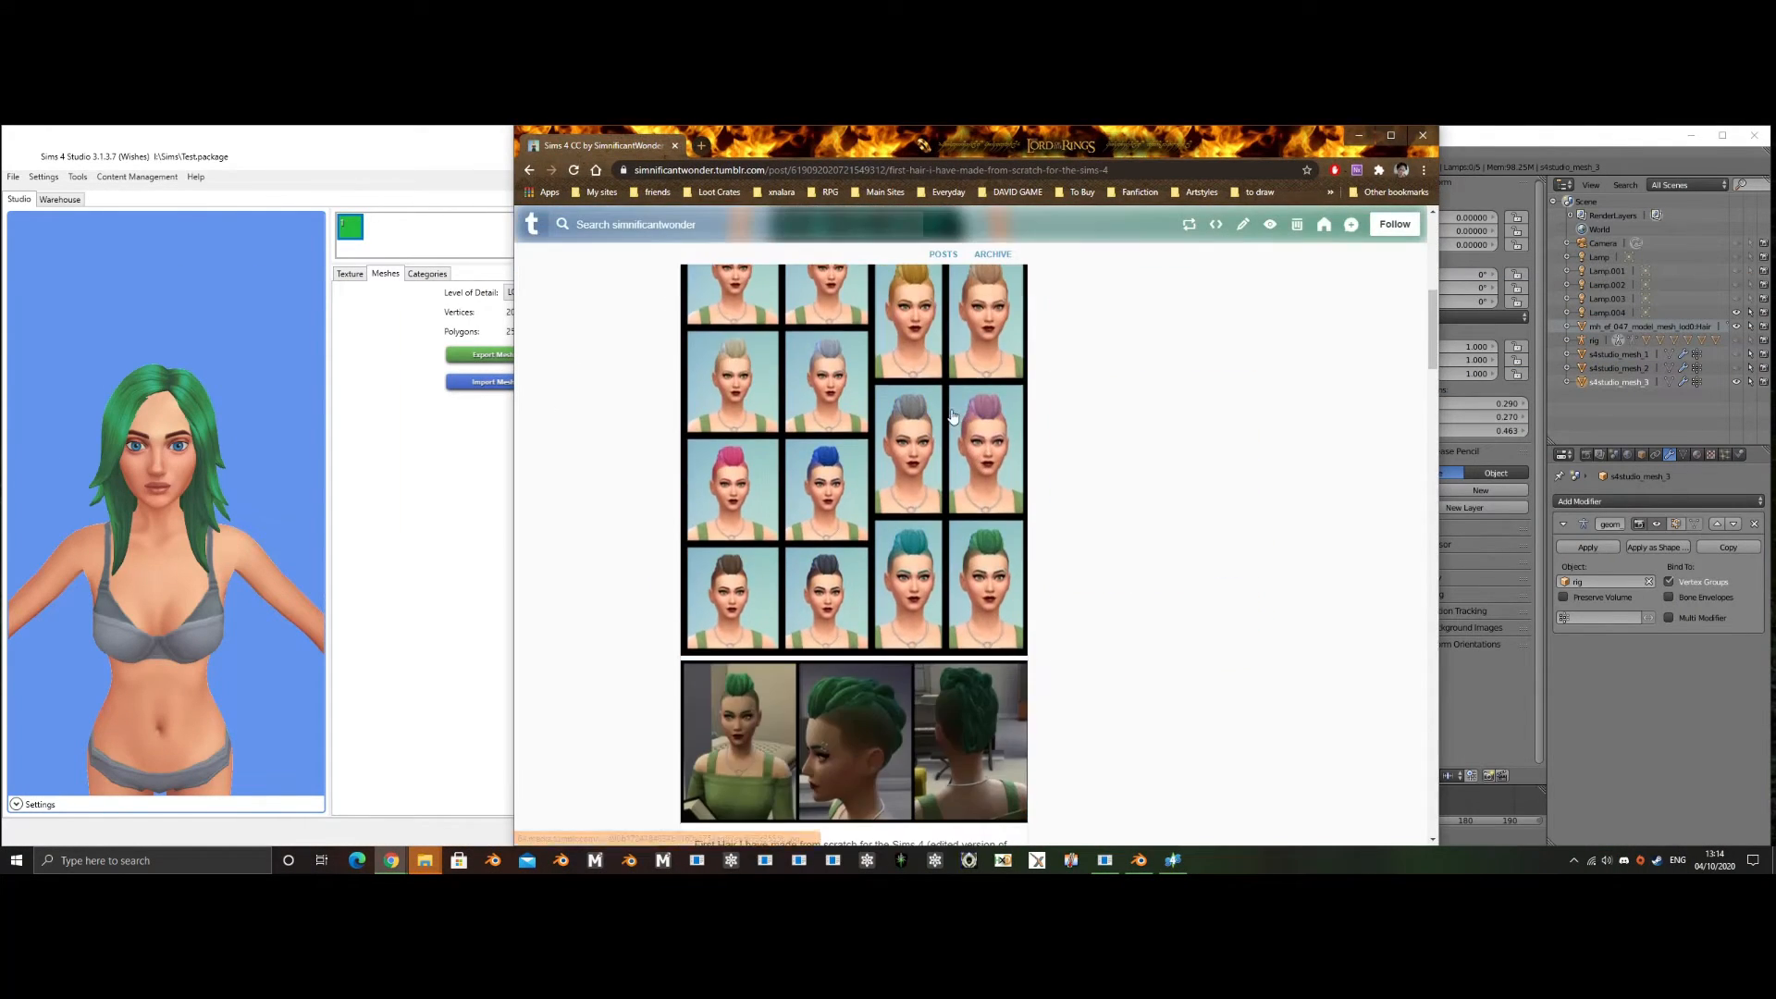
click(966, 579)
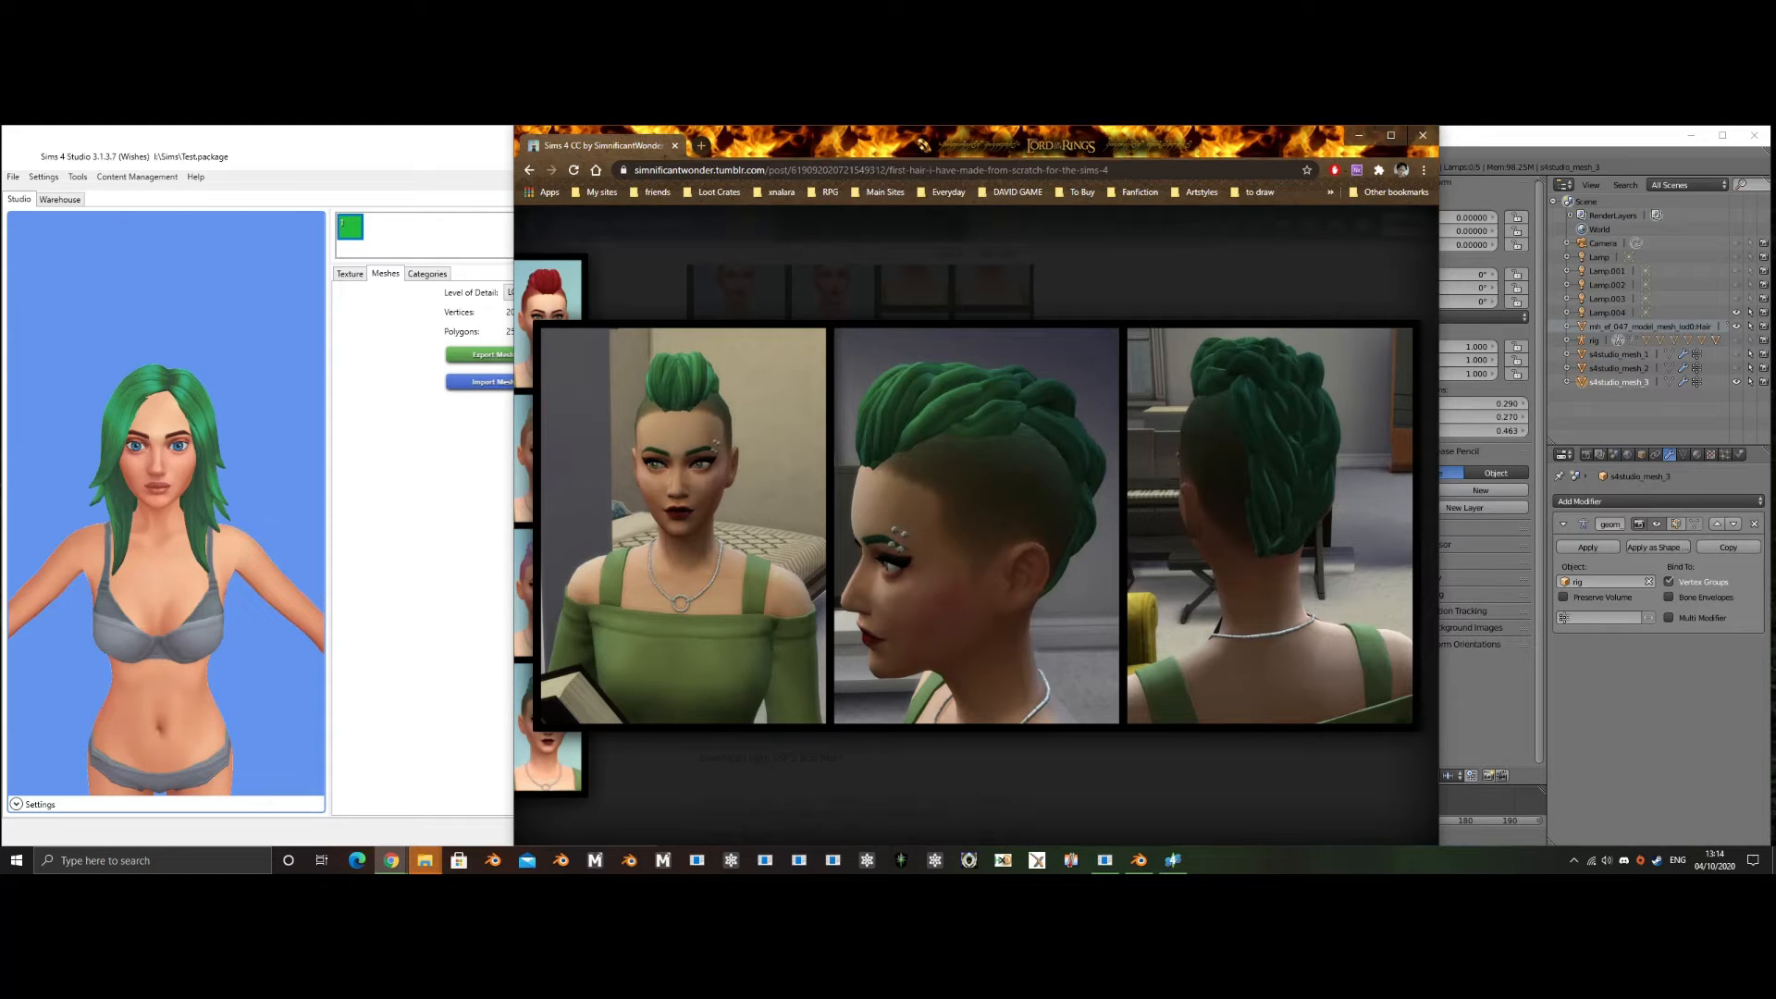
- Return to Blender and examine the mesh data and custom properties of s4studio_mesh_3
click(1646, 453)
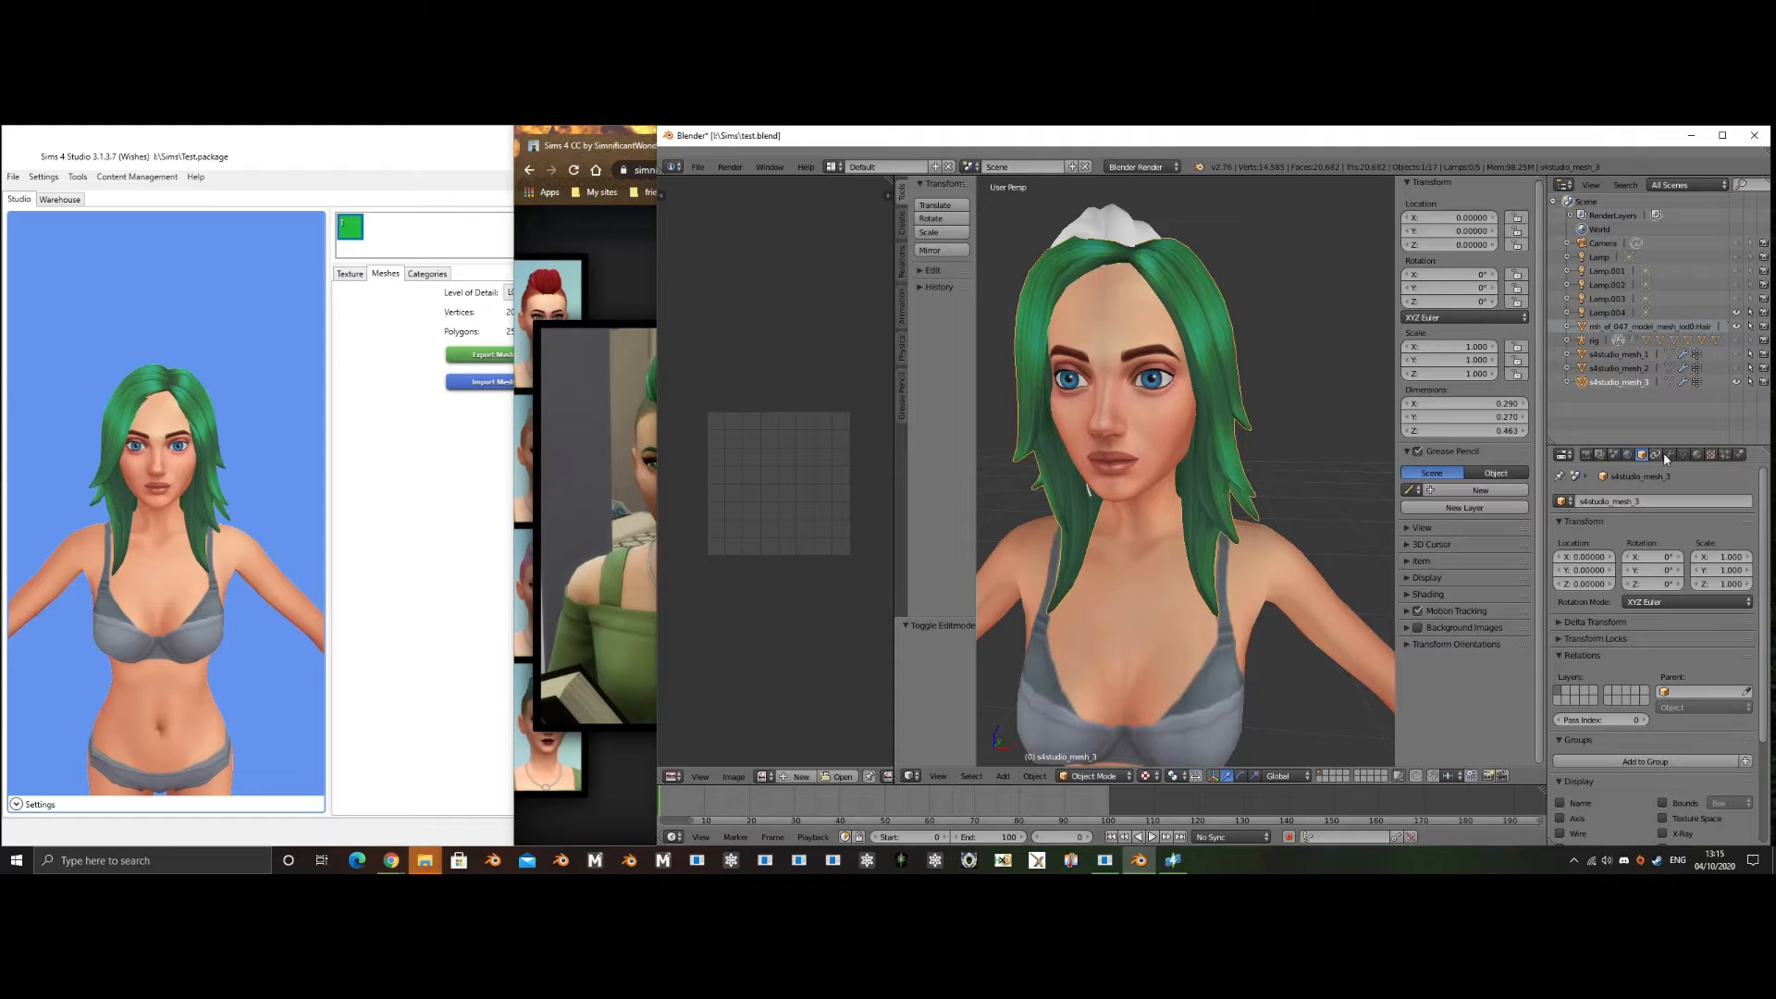
click(1683, 455)
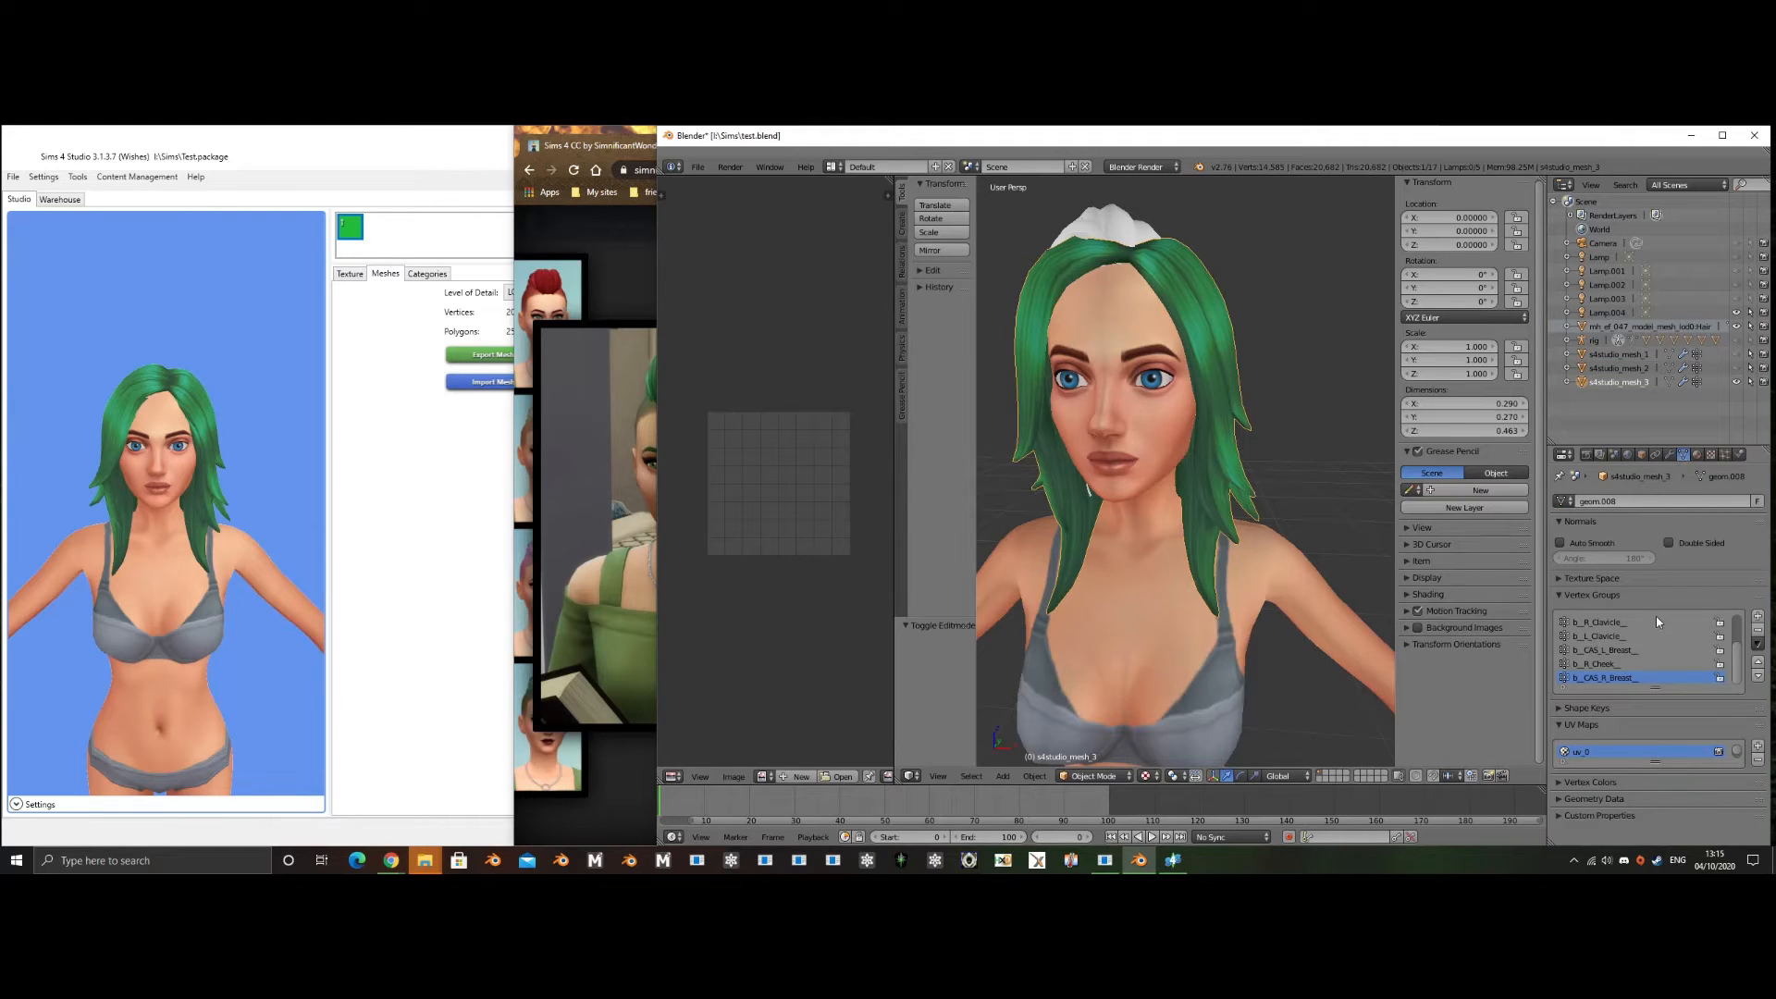
click(1563, 801)
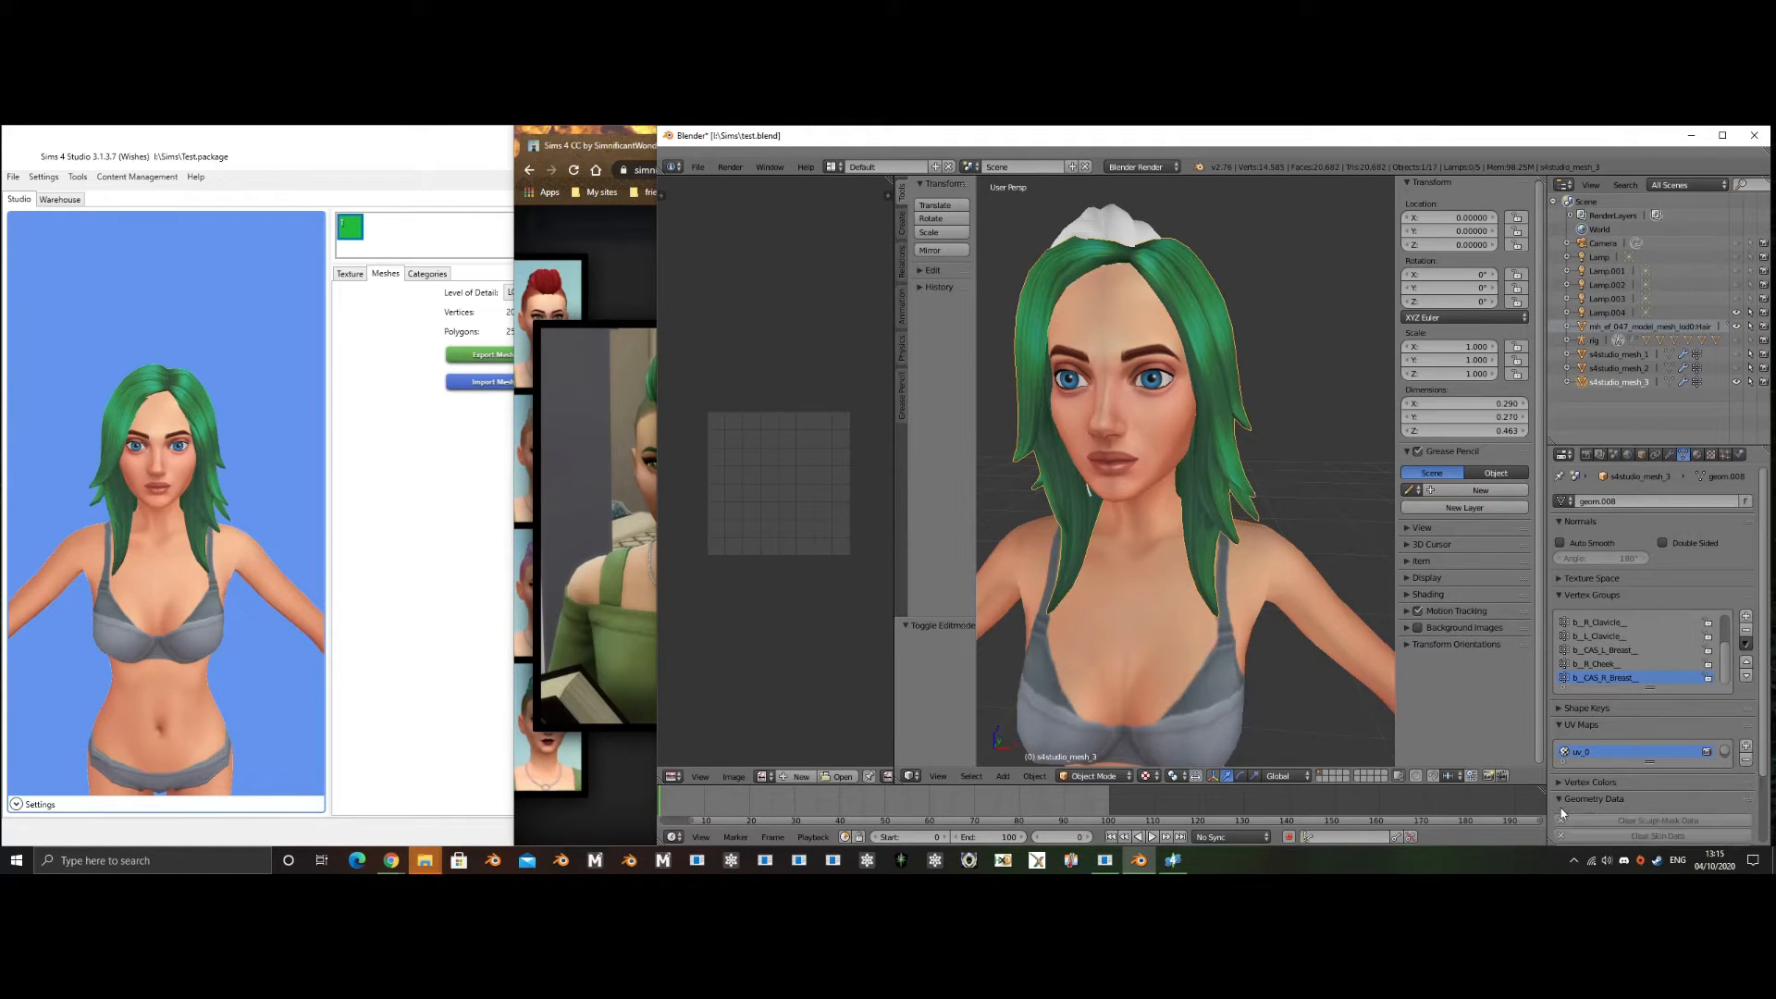
scroll(1641, 683, down, 4)
click(1563, 717)
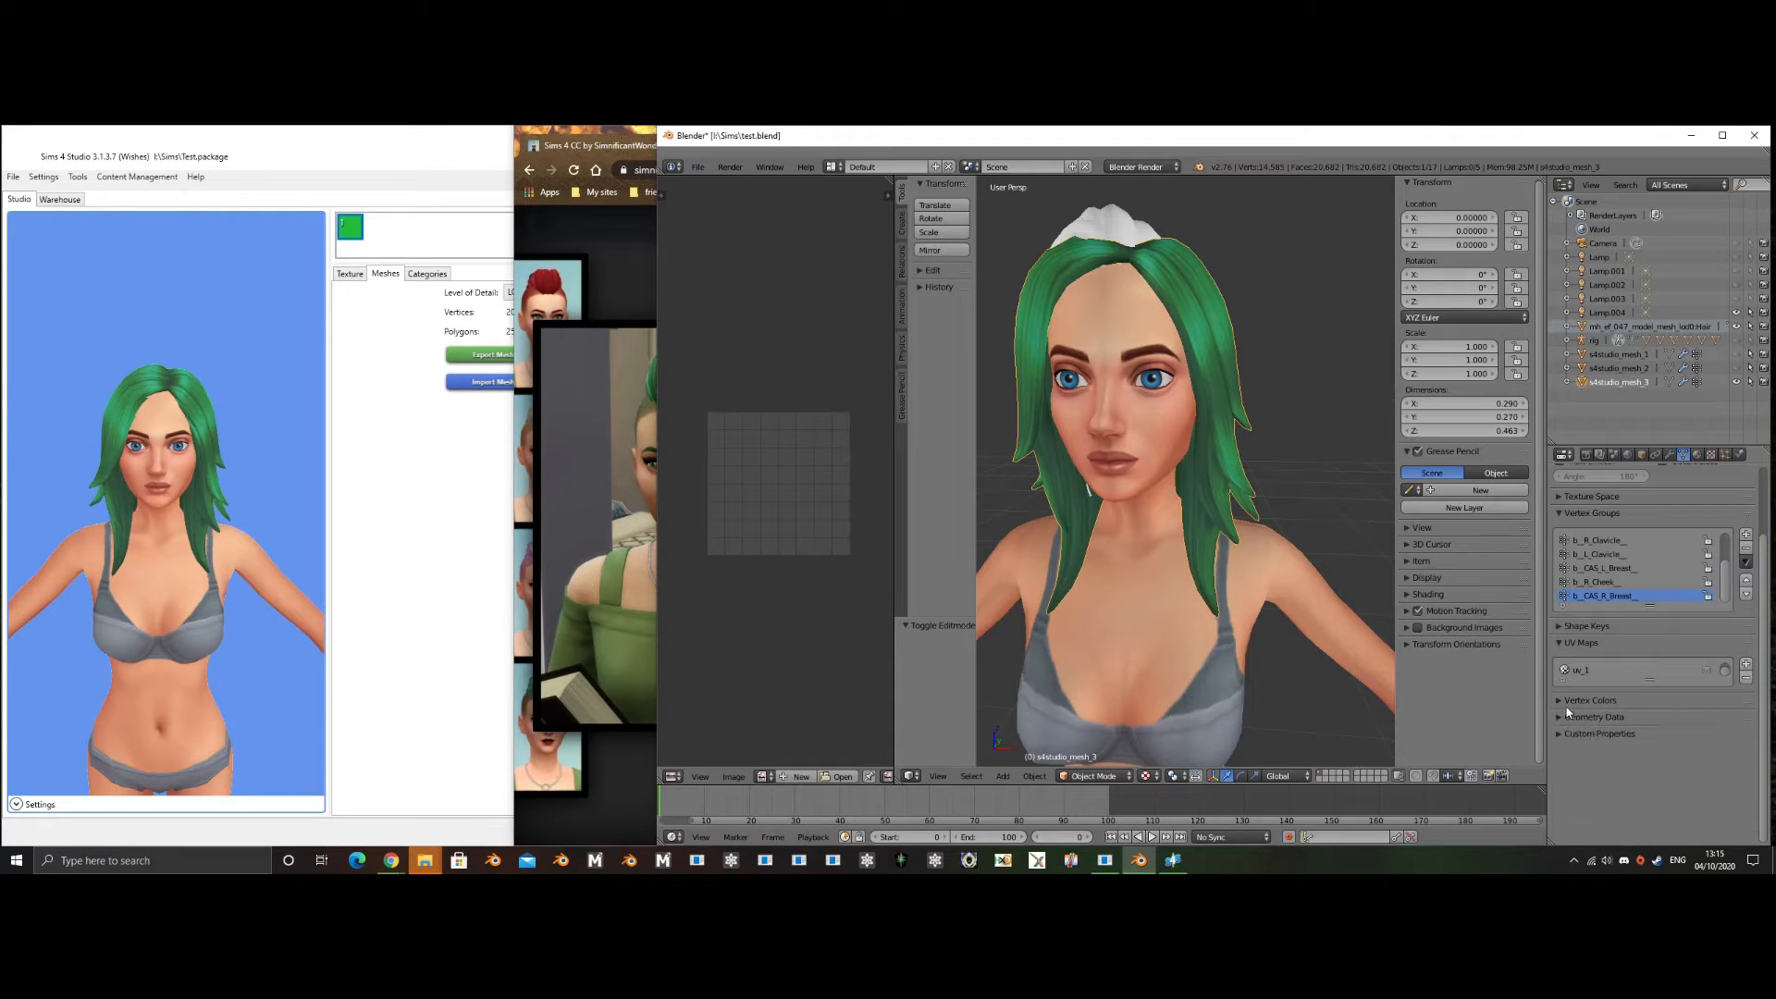
click(1562, 735)
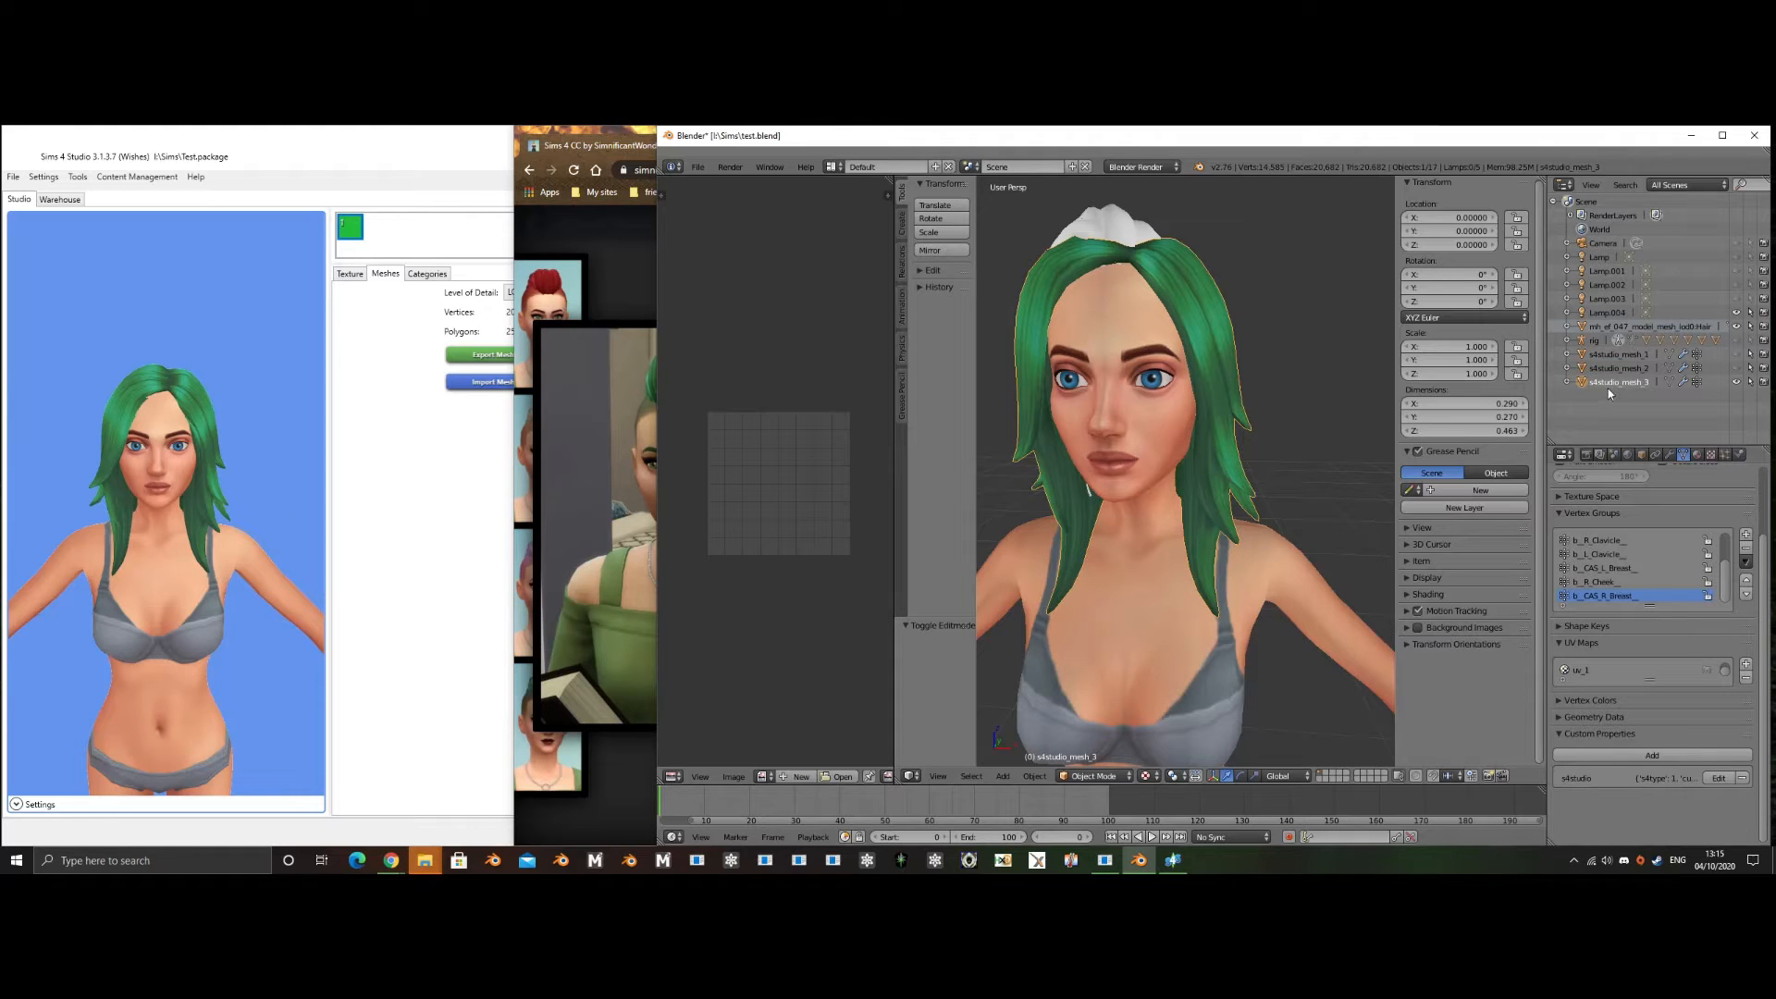
- Delete all vertices of s4studio_mesh_3 except a single one near the front hairline, and return to Object Mode
key(Tab)
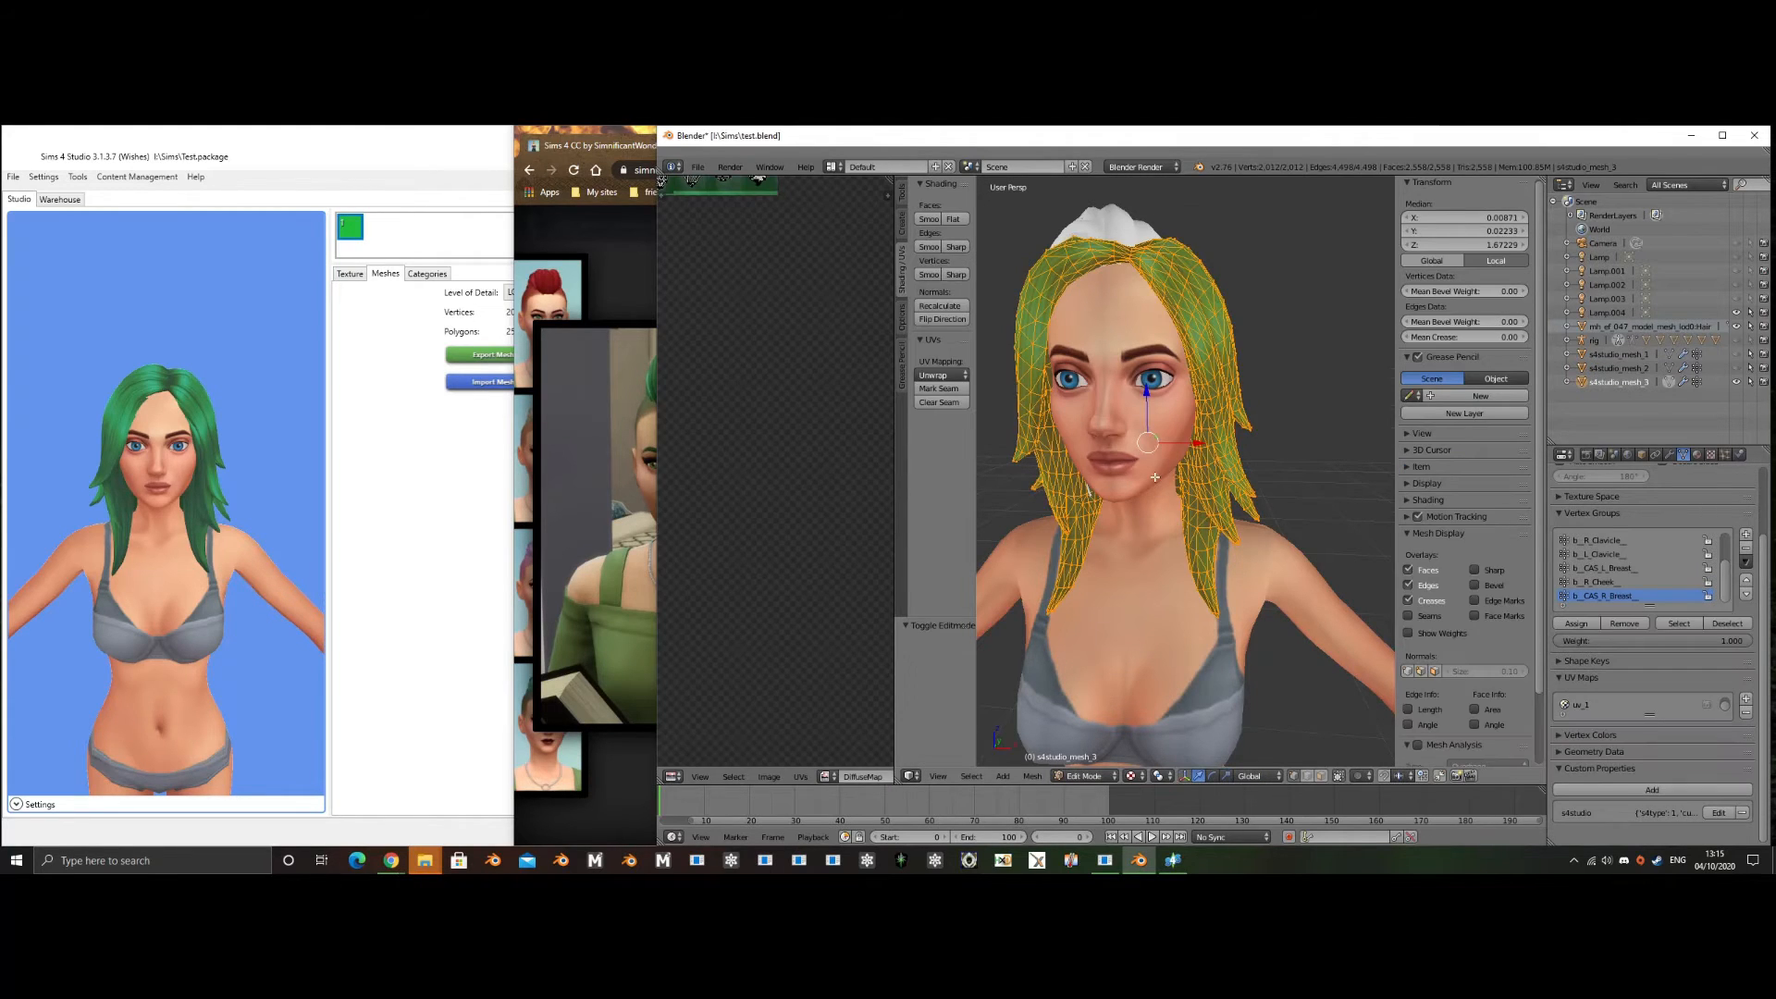
right_click(1154, 273)
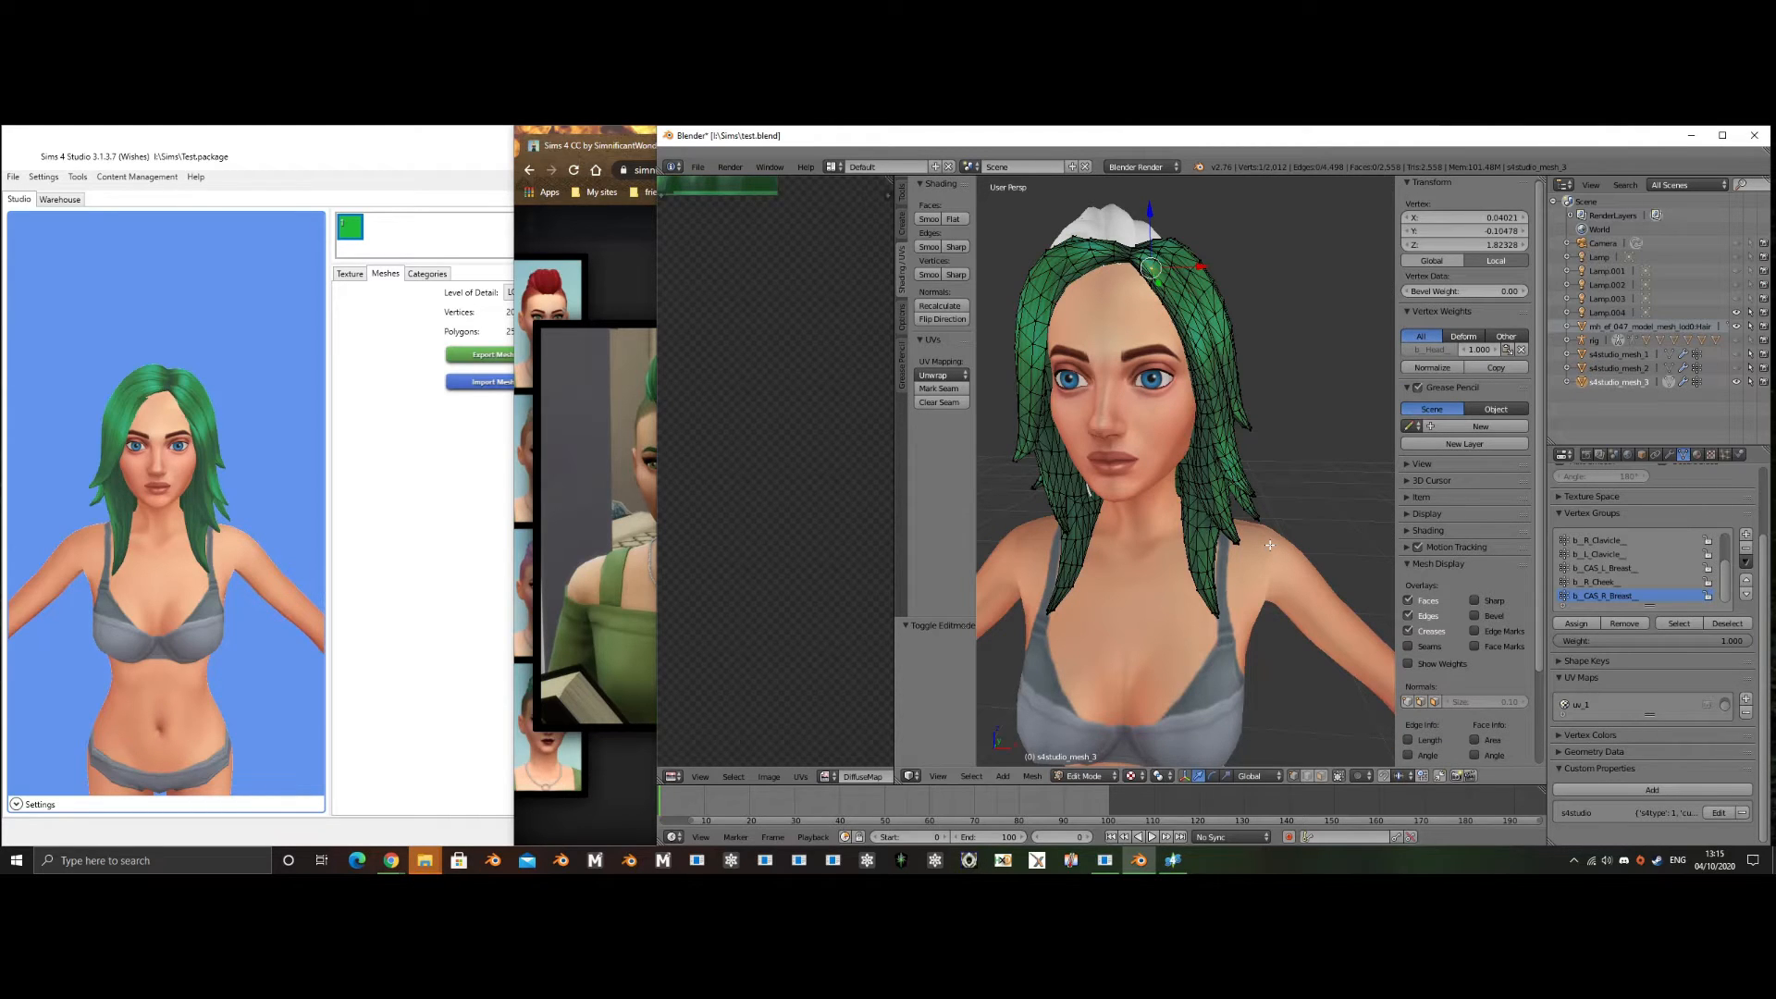
key(ctrl+i)
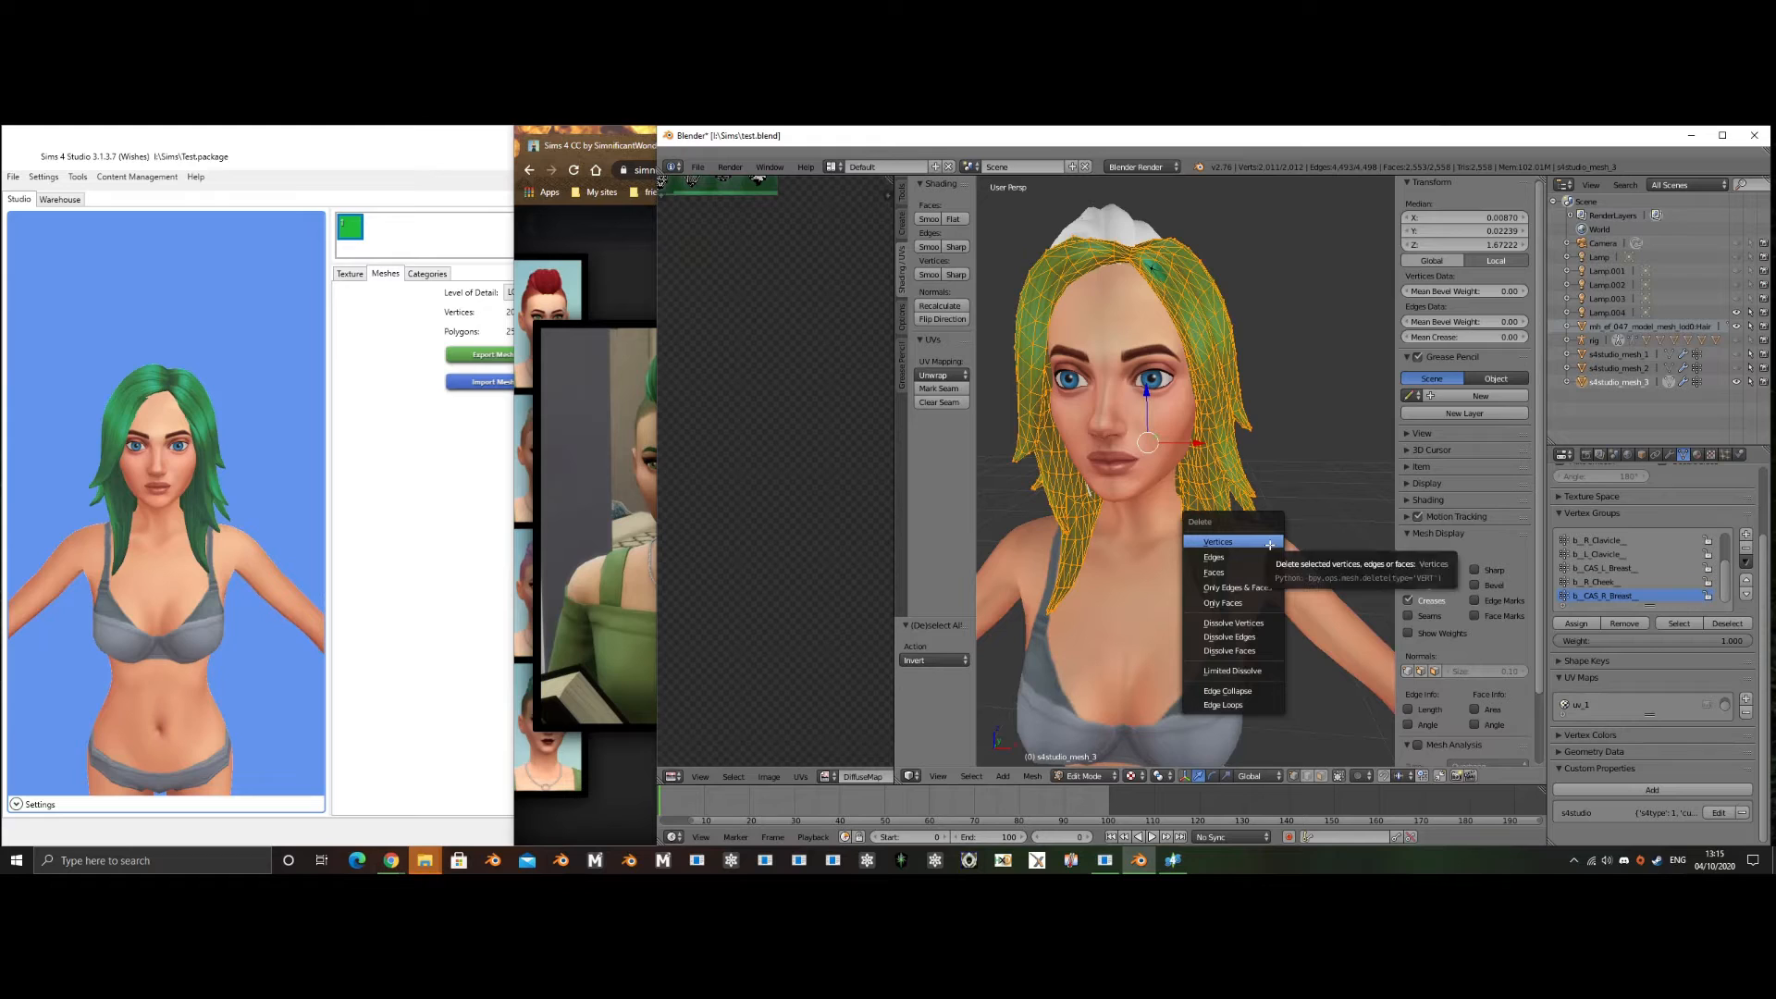
click(1270, 544)
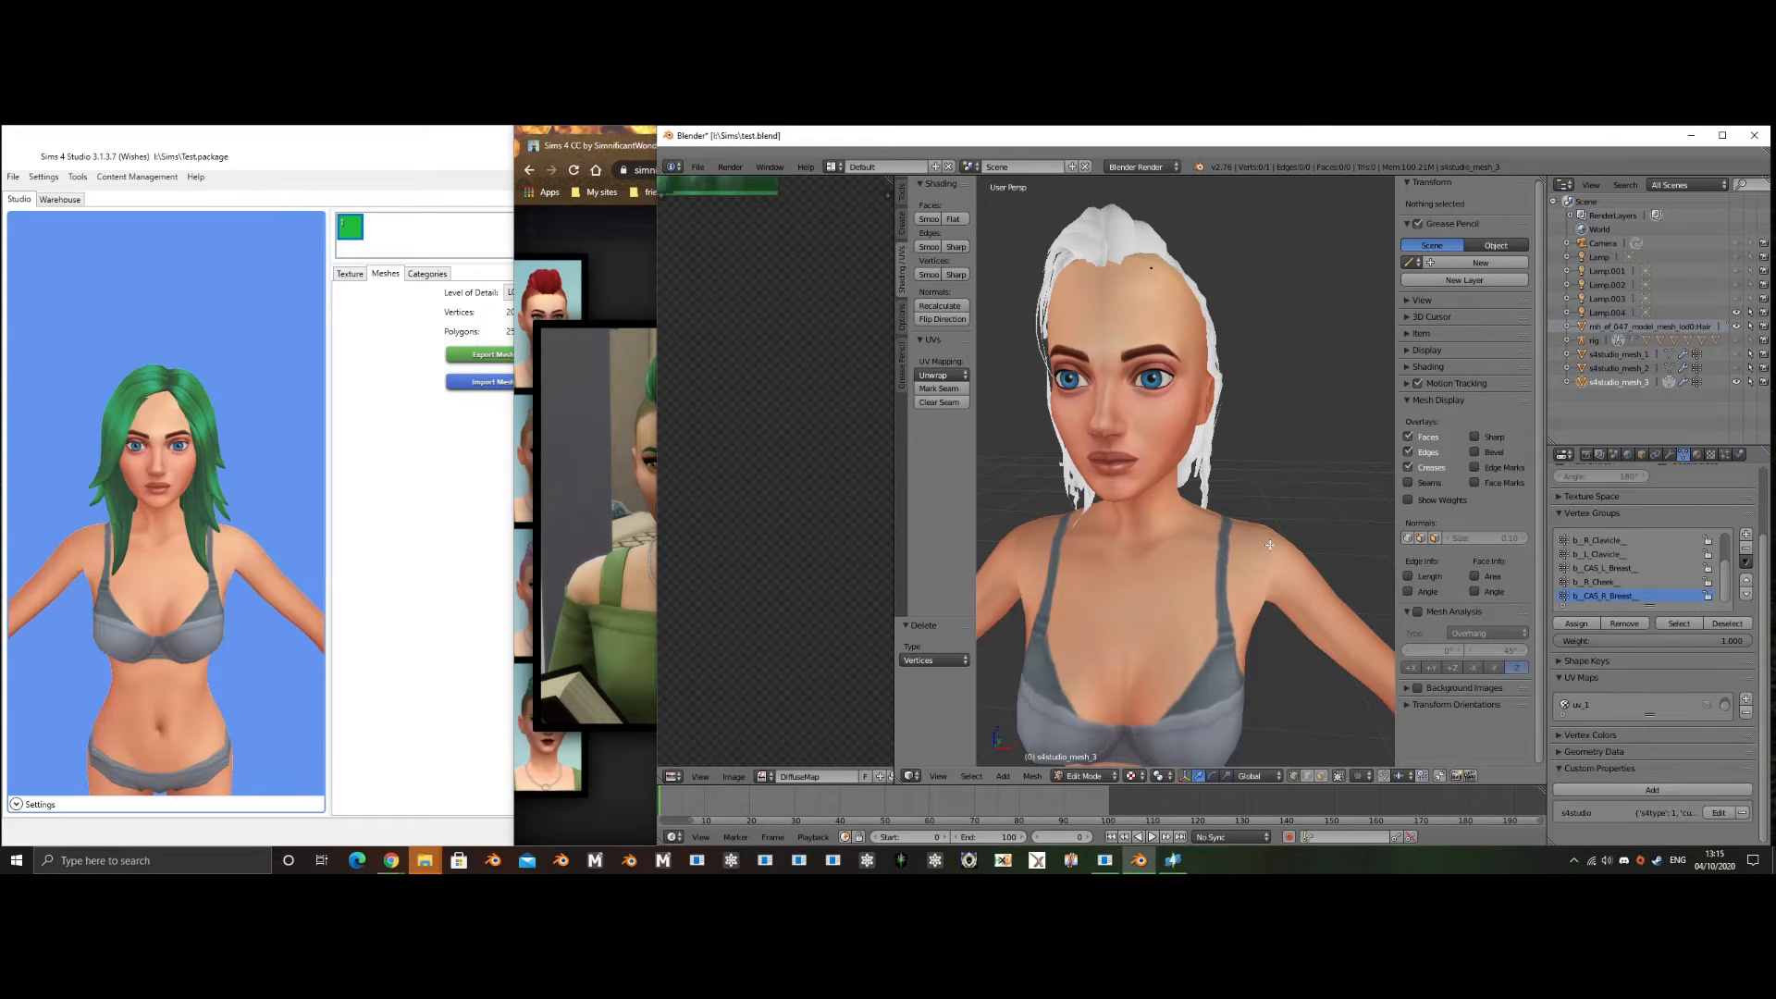
key(Tab)
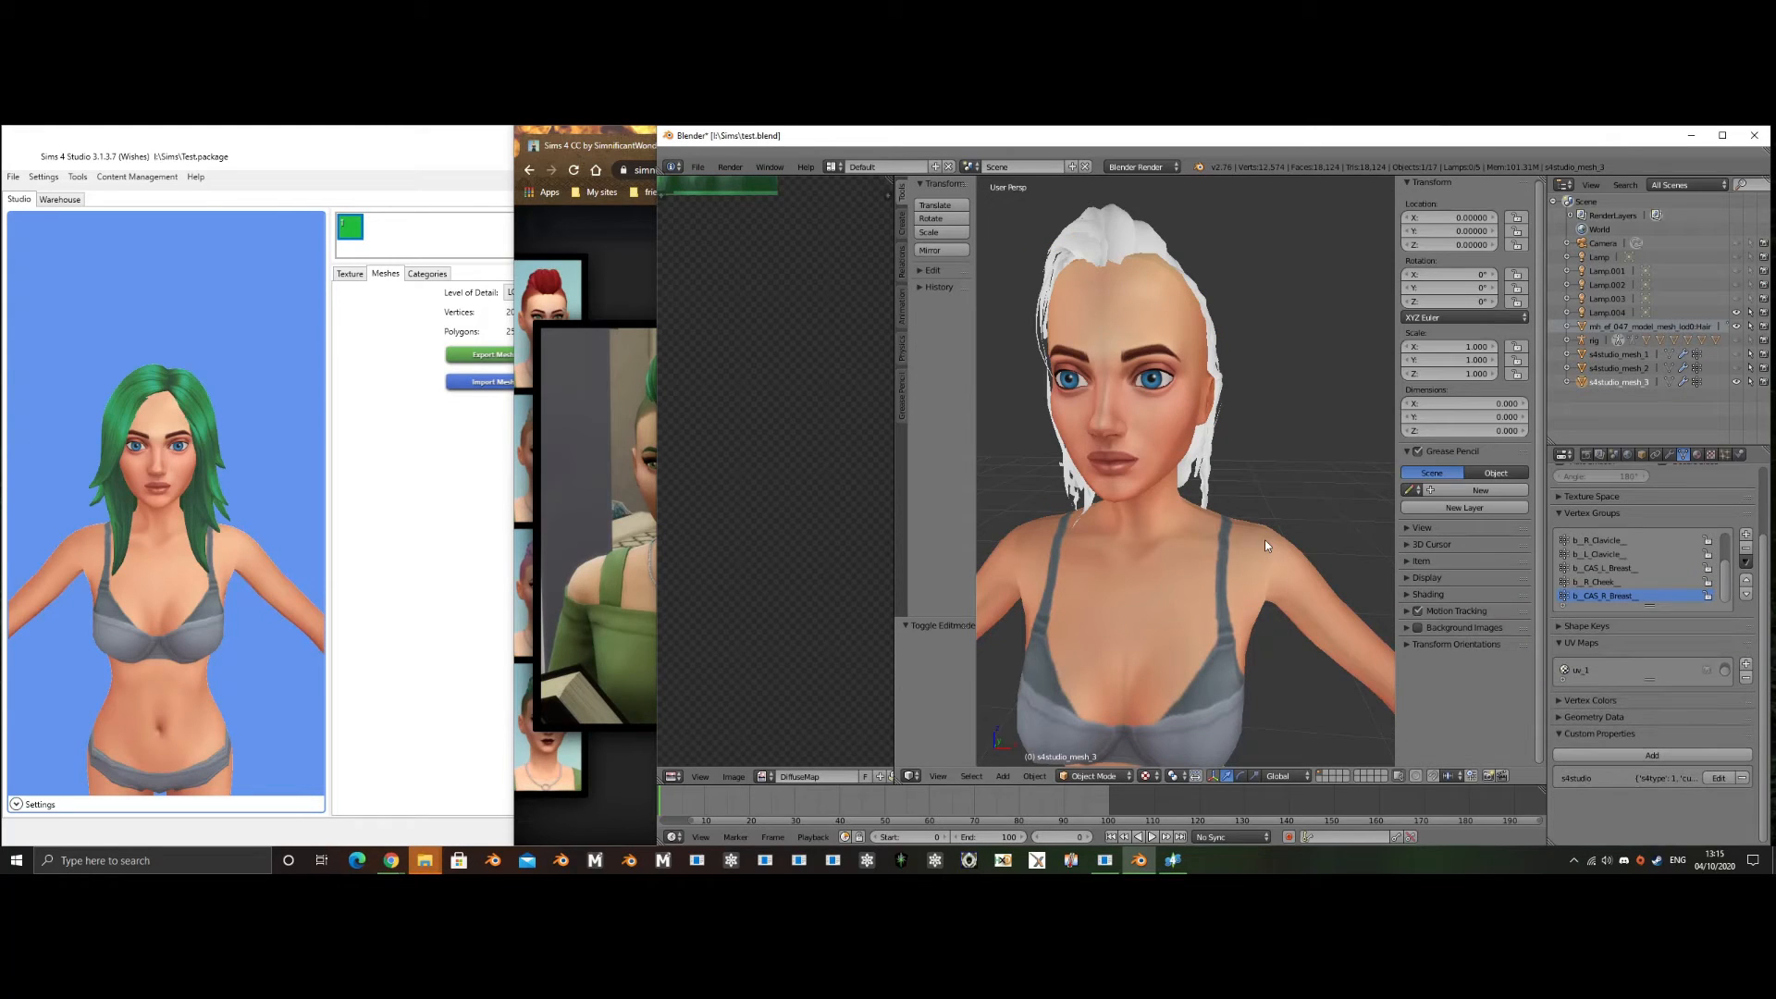
- Join the imported hair mesh into s4studio_mesh_3 and inspect the combined hair from several sides
click(1645, 325)
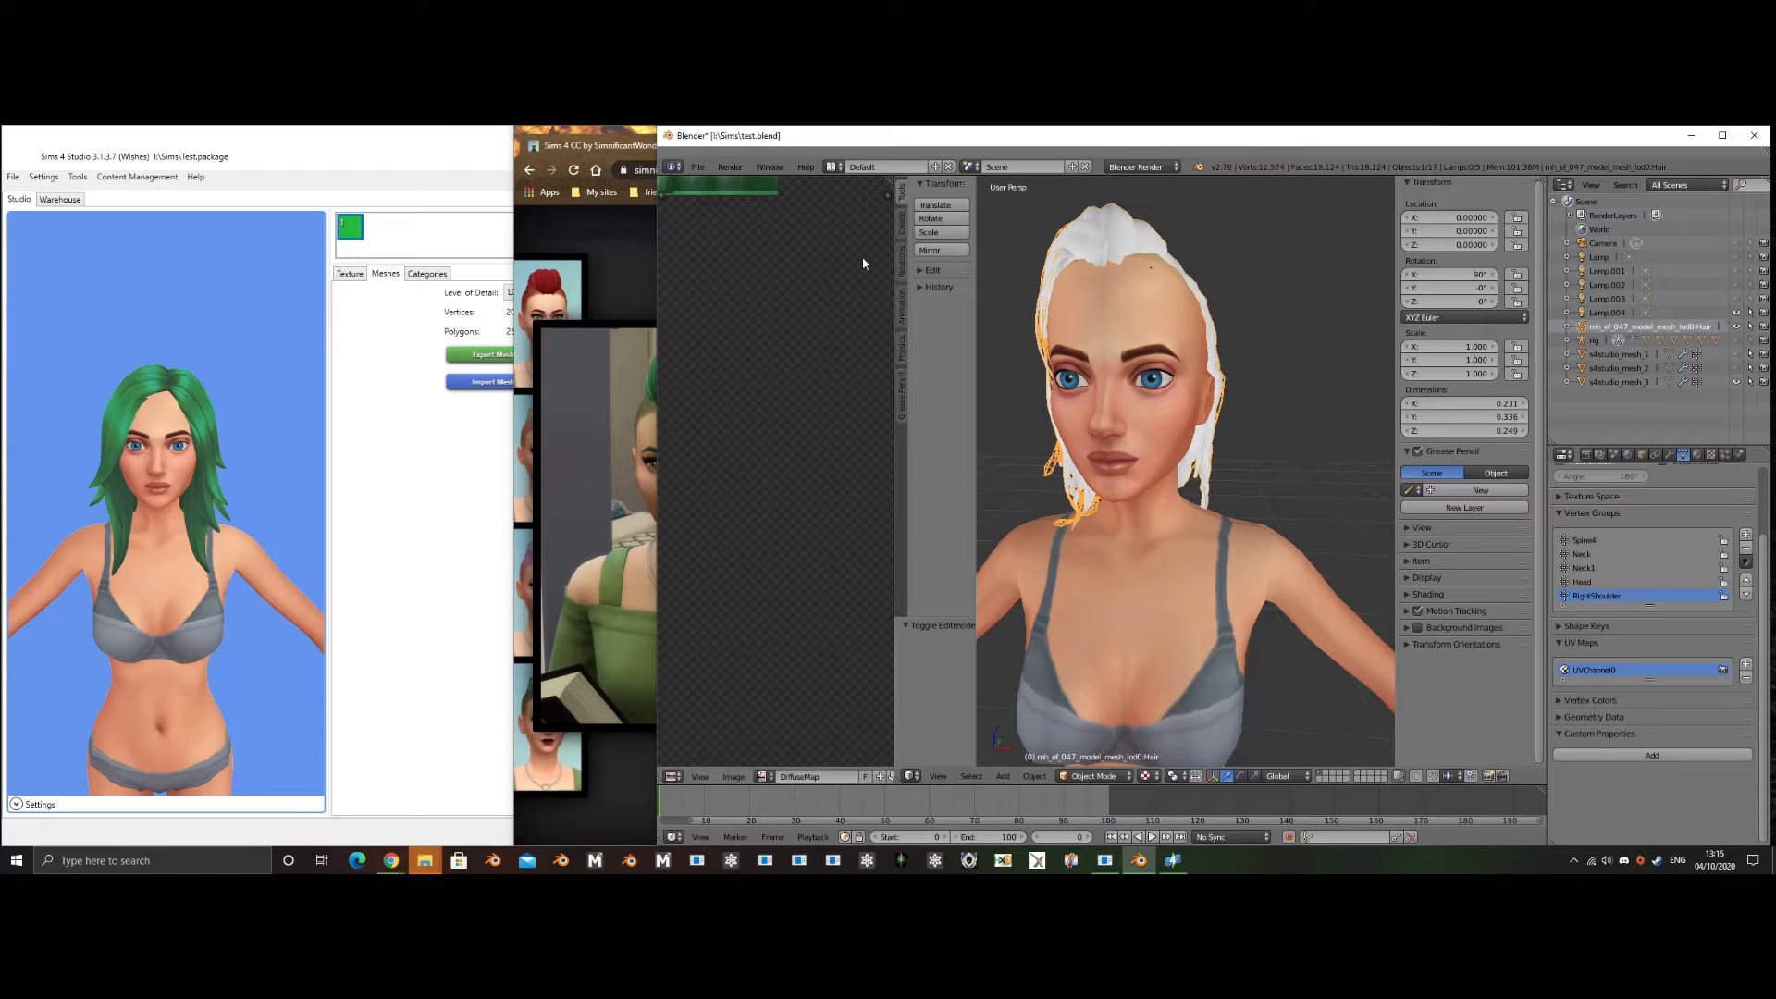
click(1635, 382)
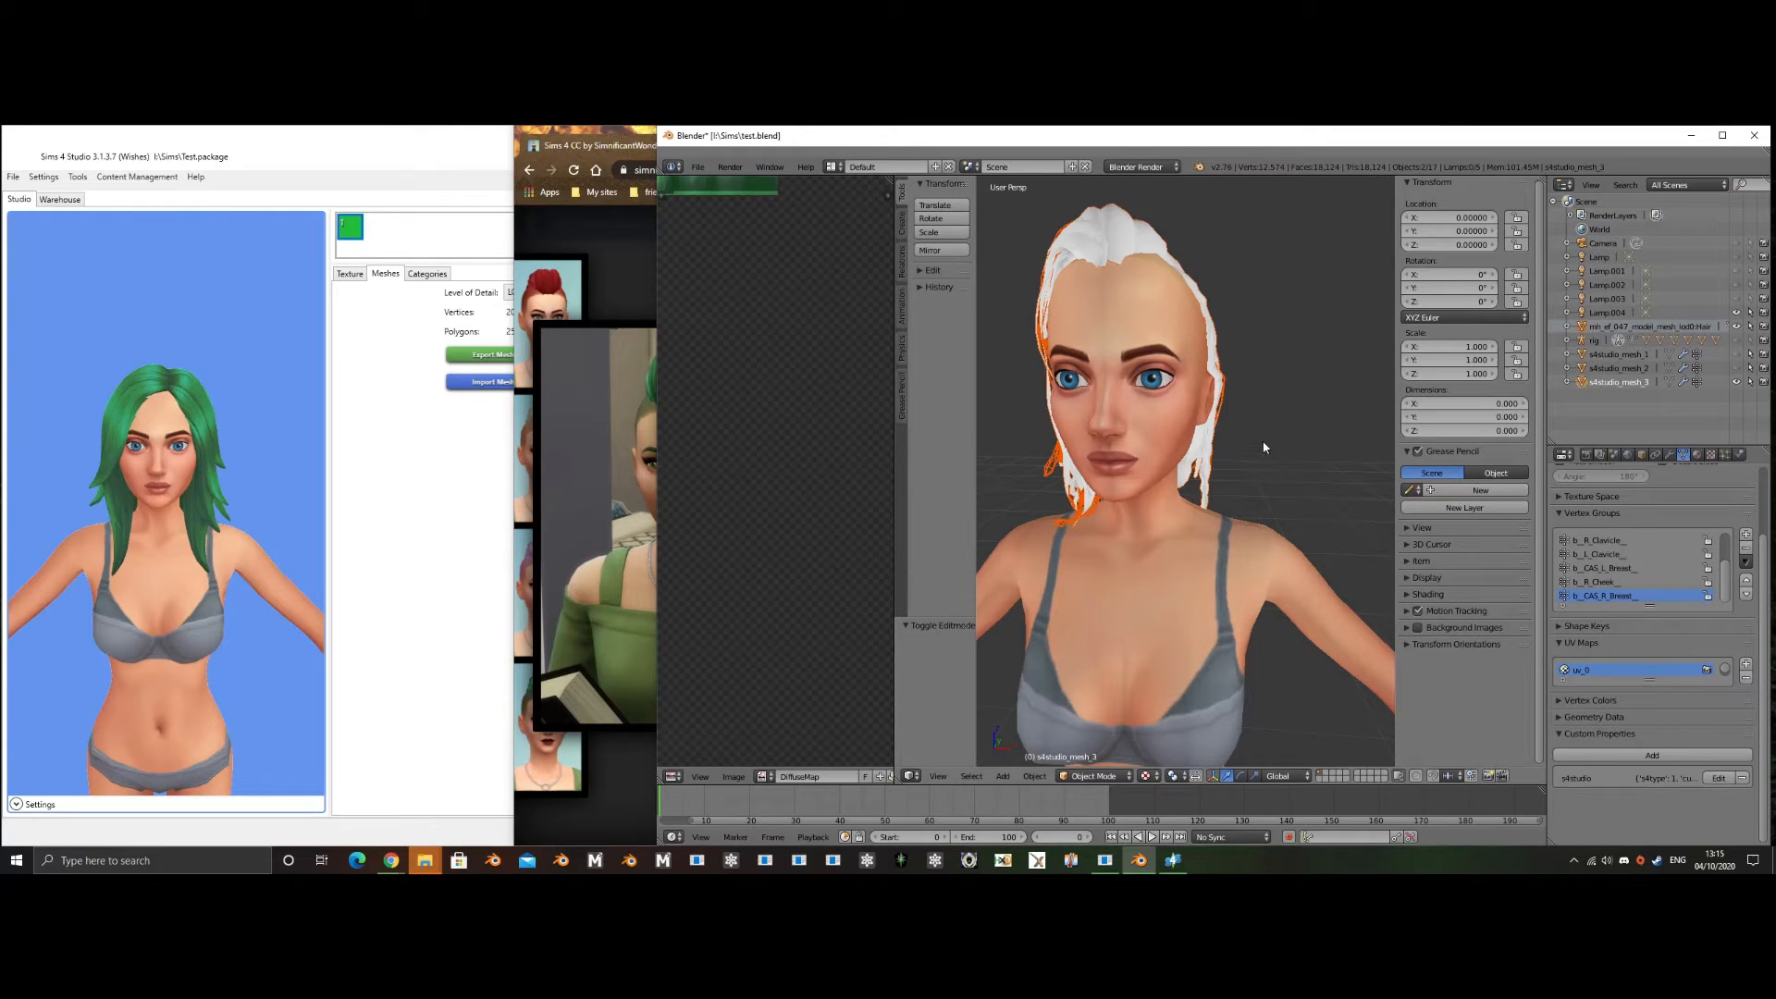
key(ctrl+j)
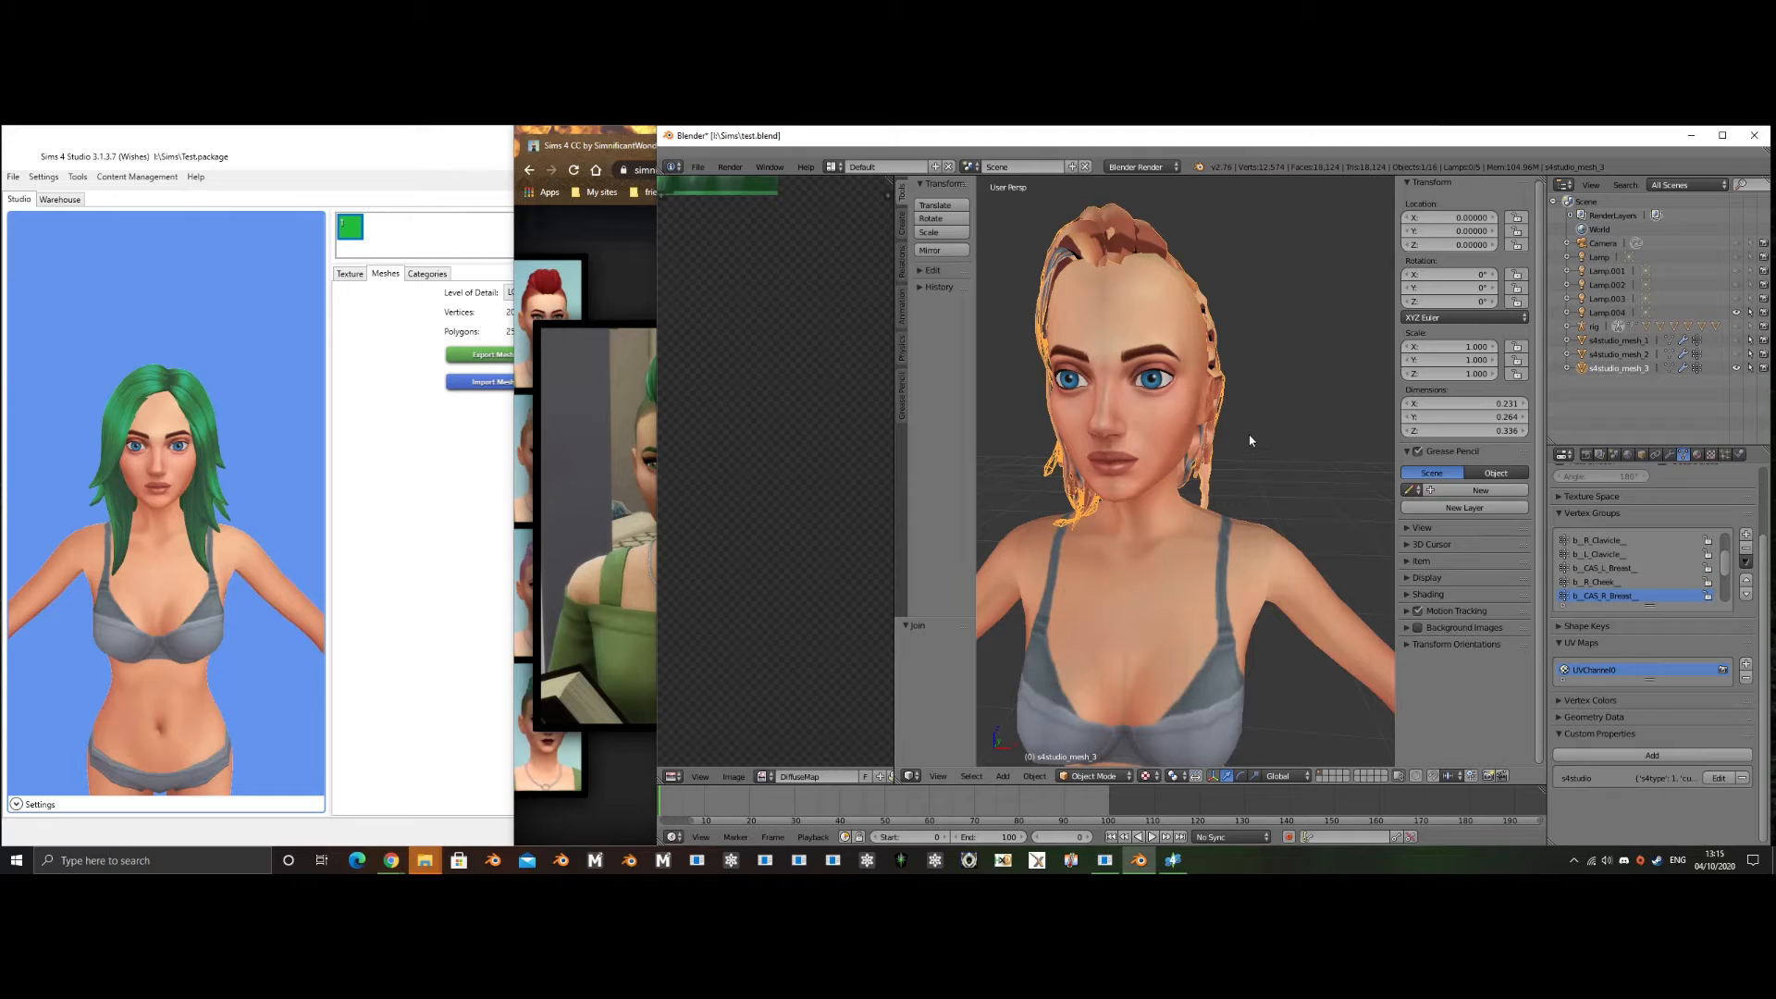
middle_drag(1248, 430, 1123, 403)
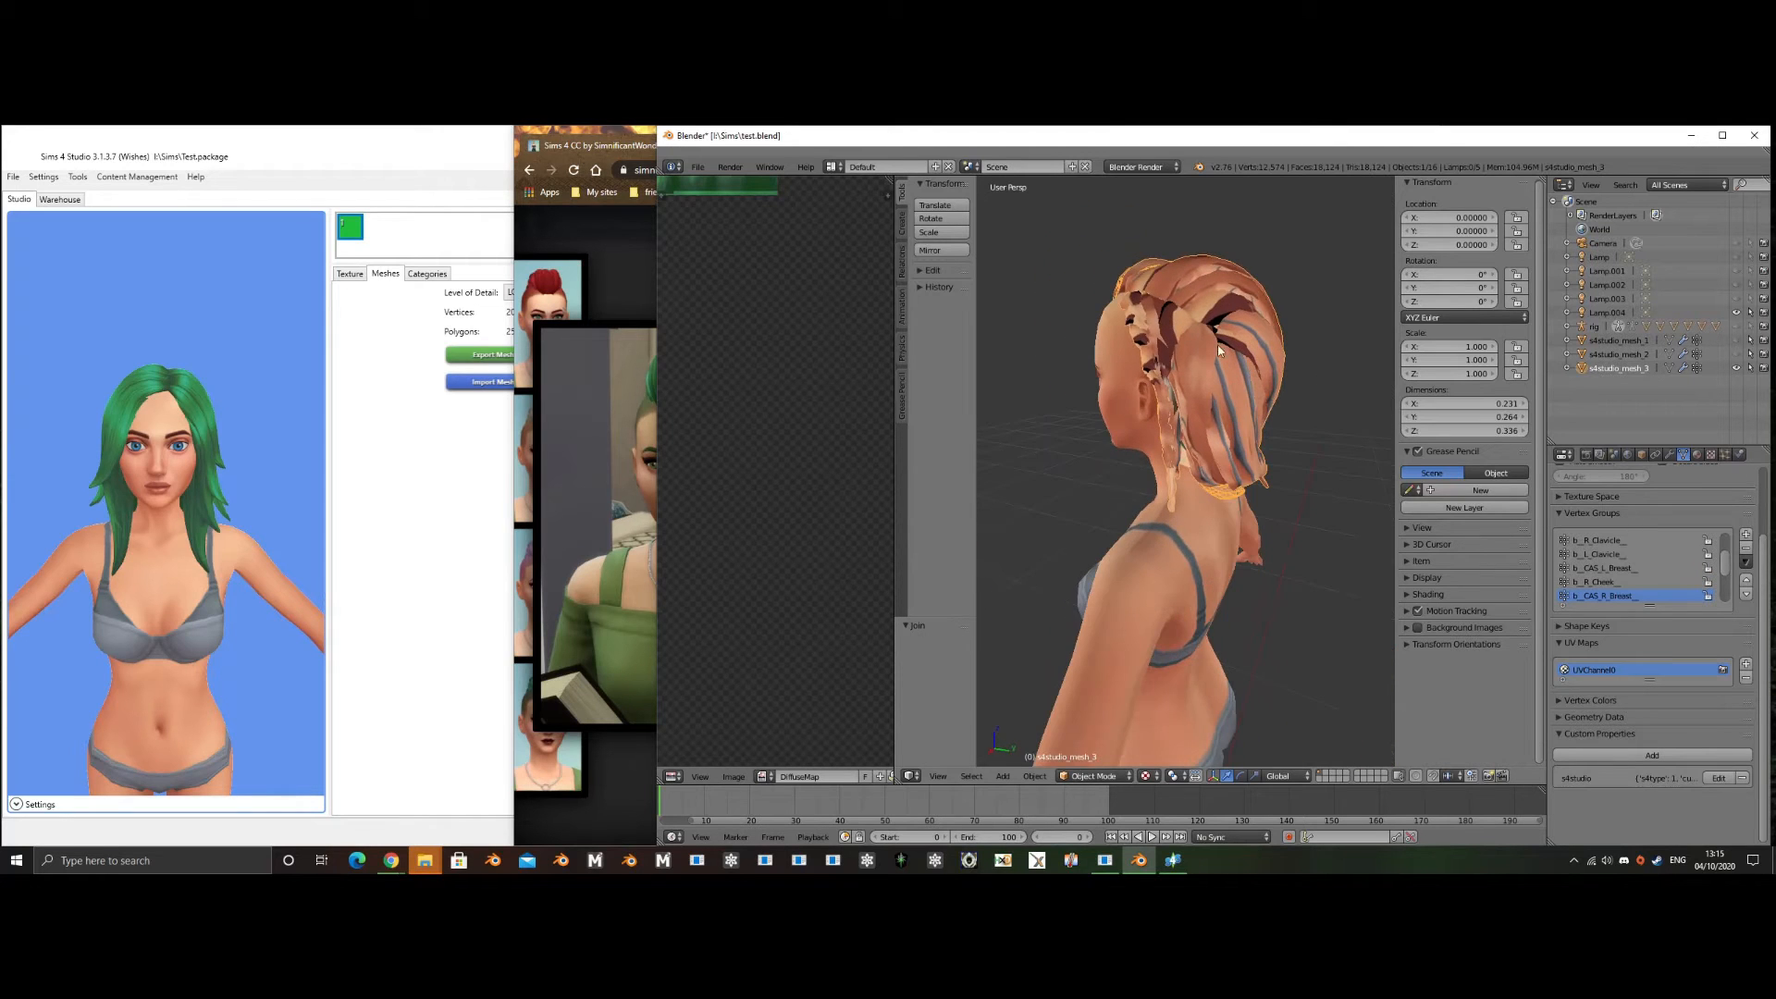
middle_drag(1218, 344, 974, 380)
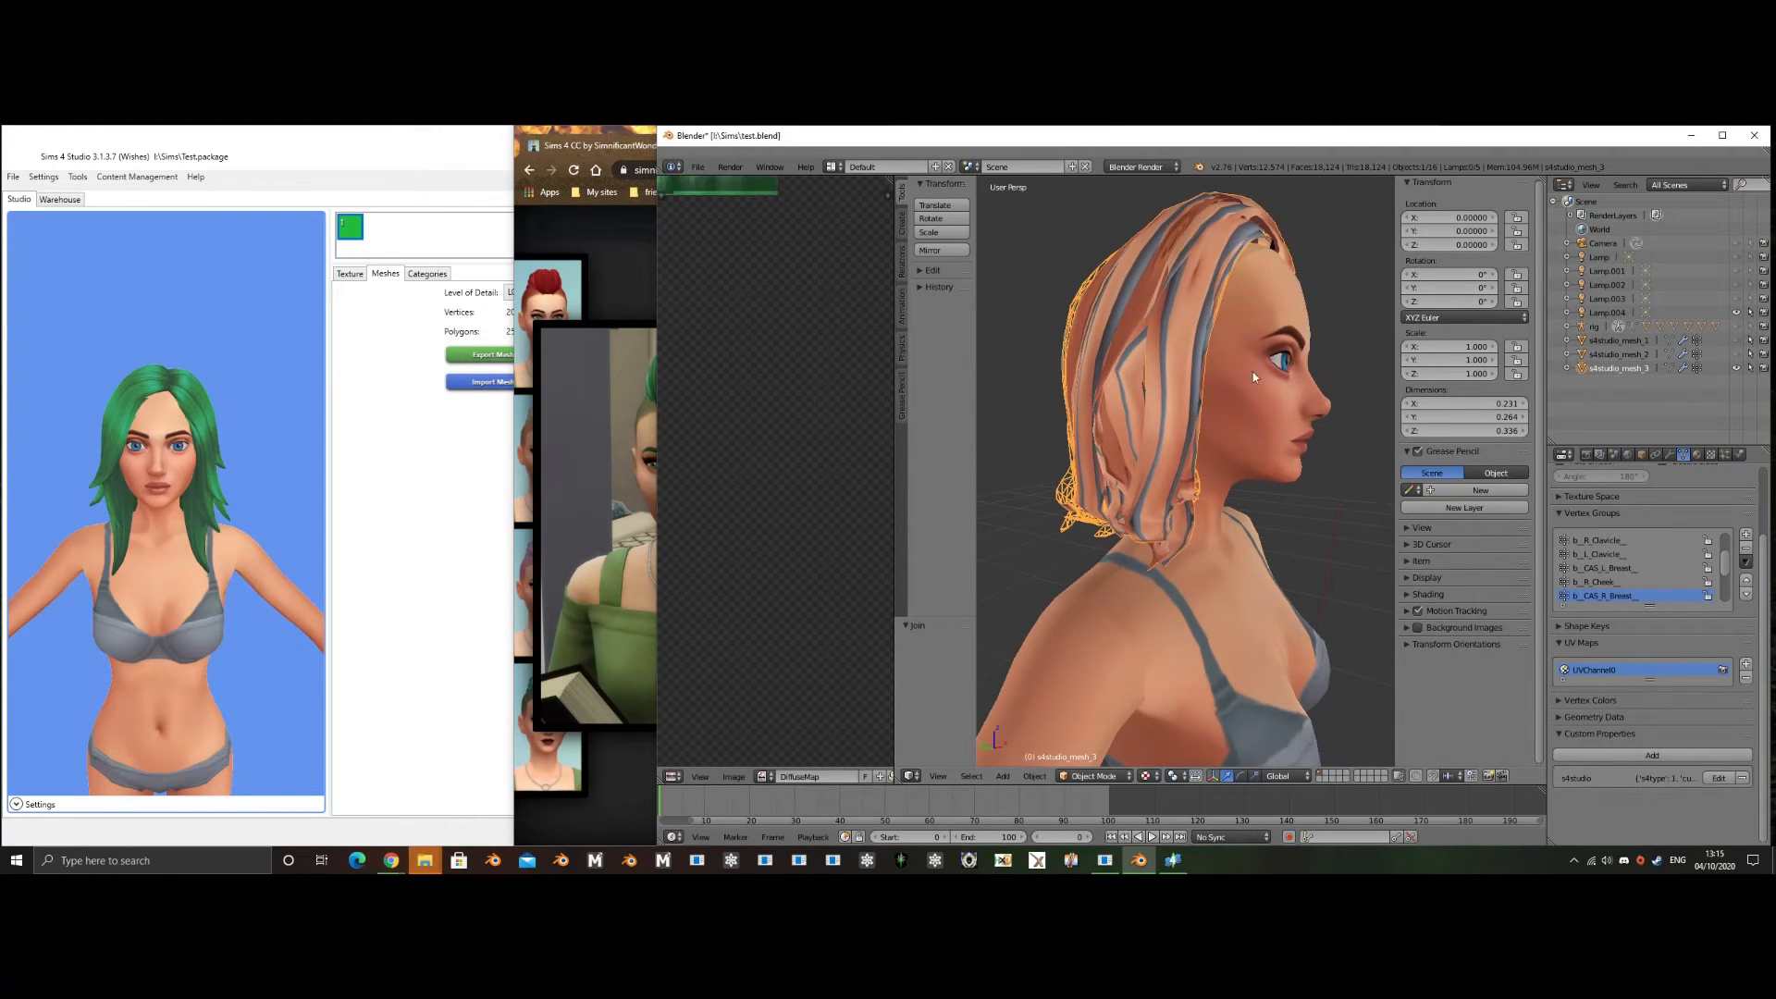
middle_drag(1339, 355, 1117, 405)
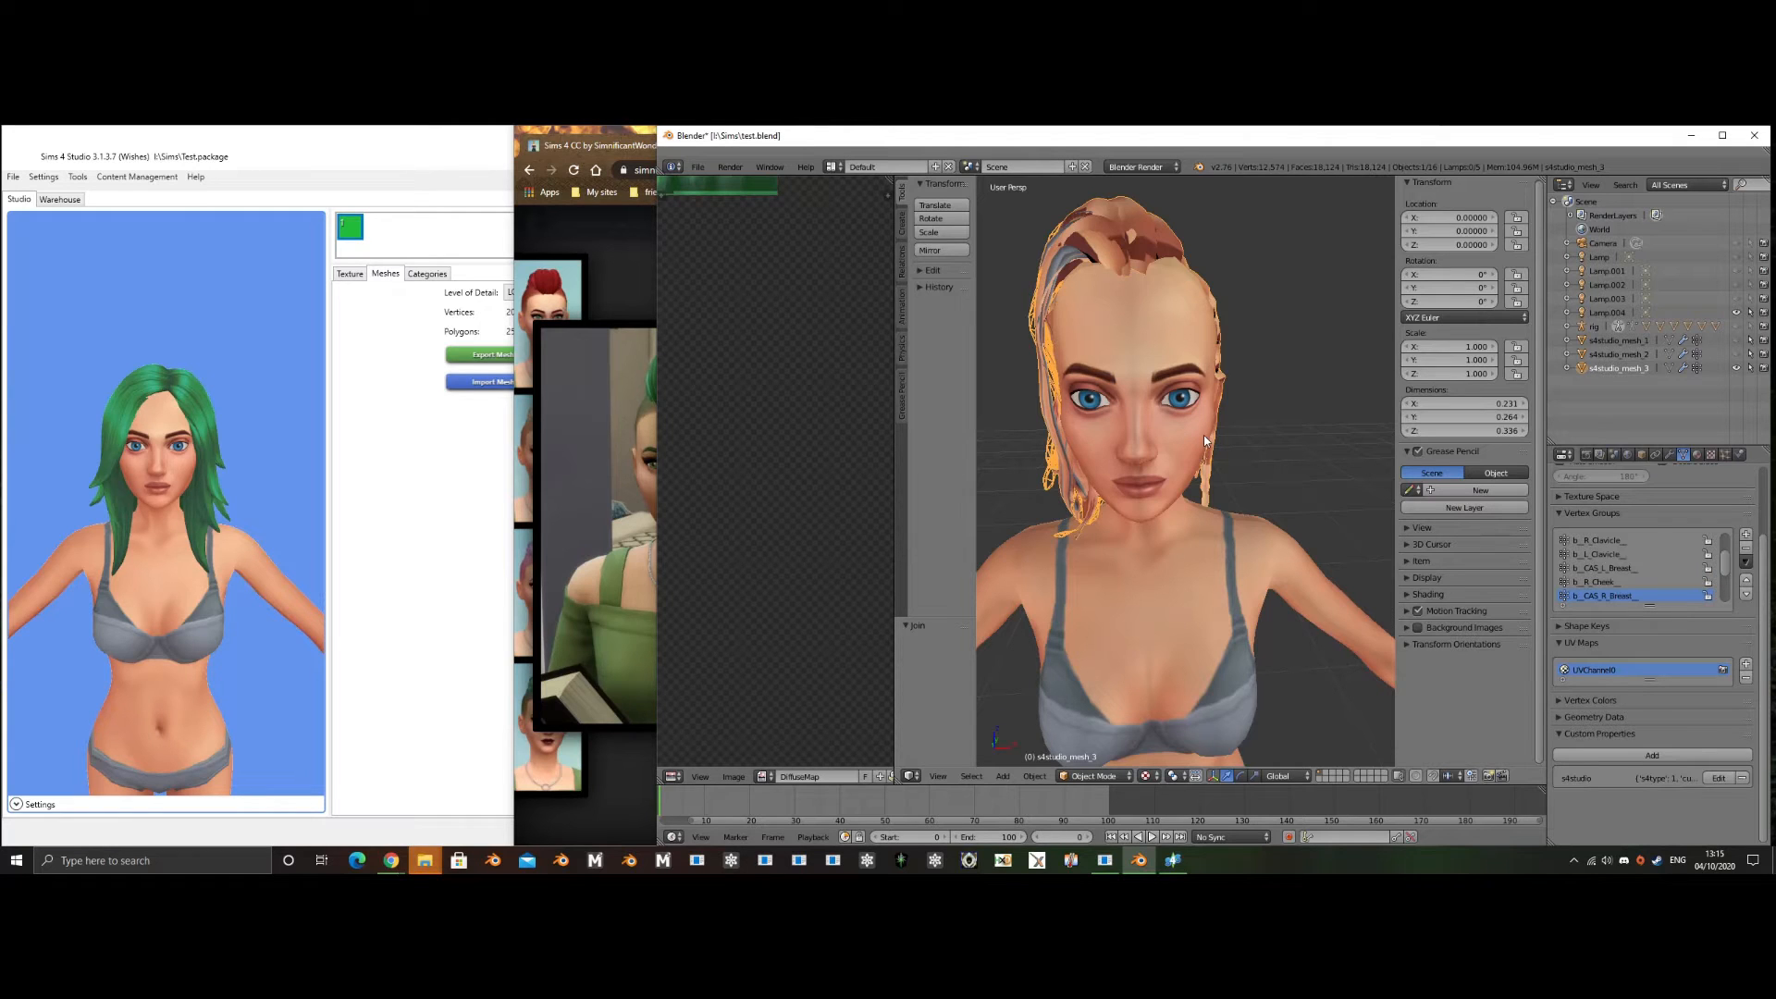
scroll(1205, 436, down, 2)
middle_drag(1205, 436, 1180, 435)
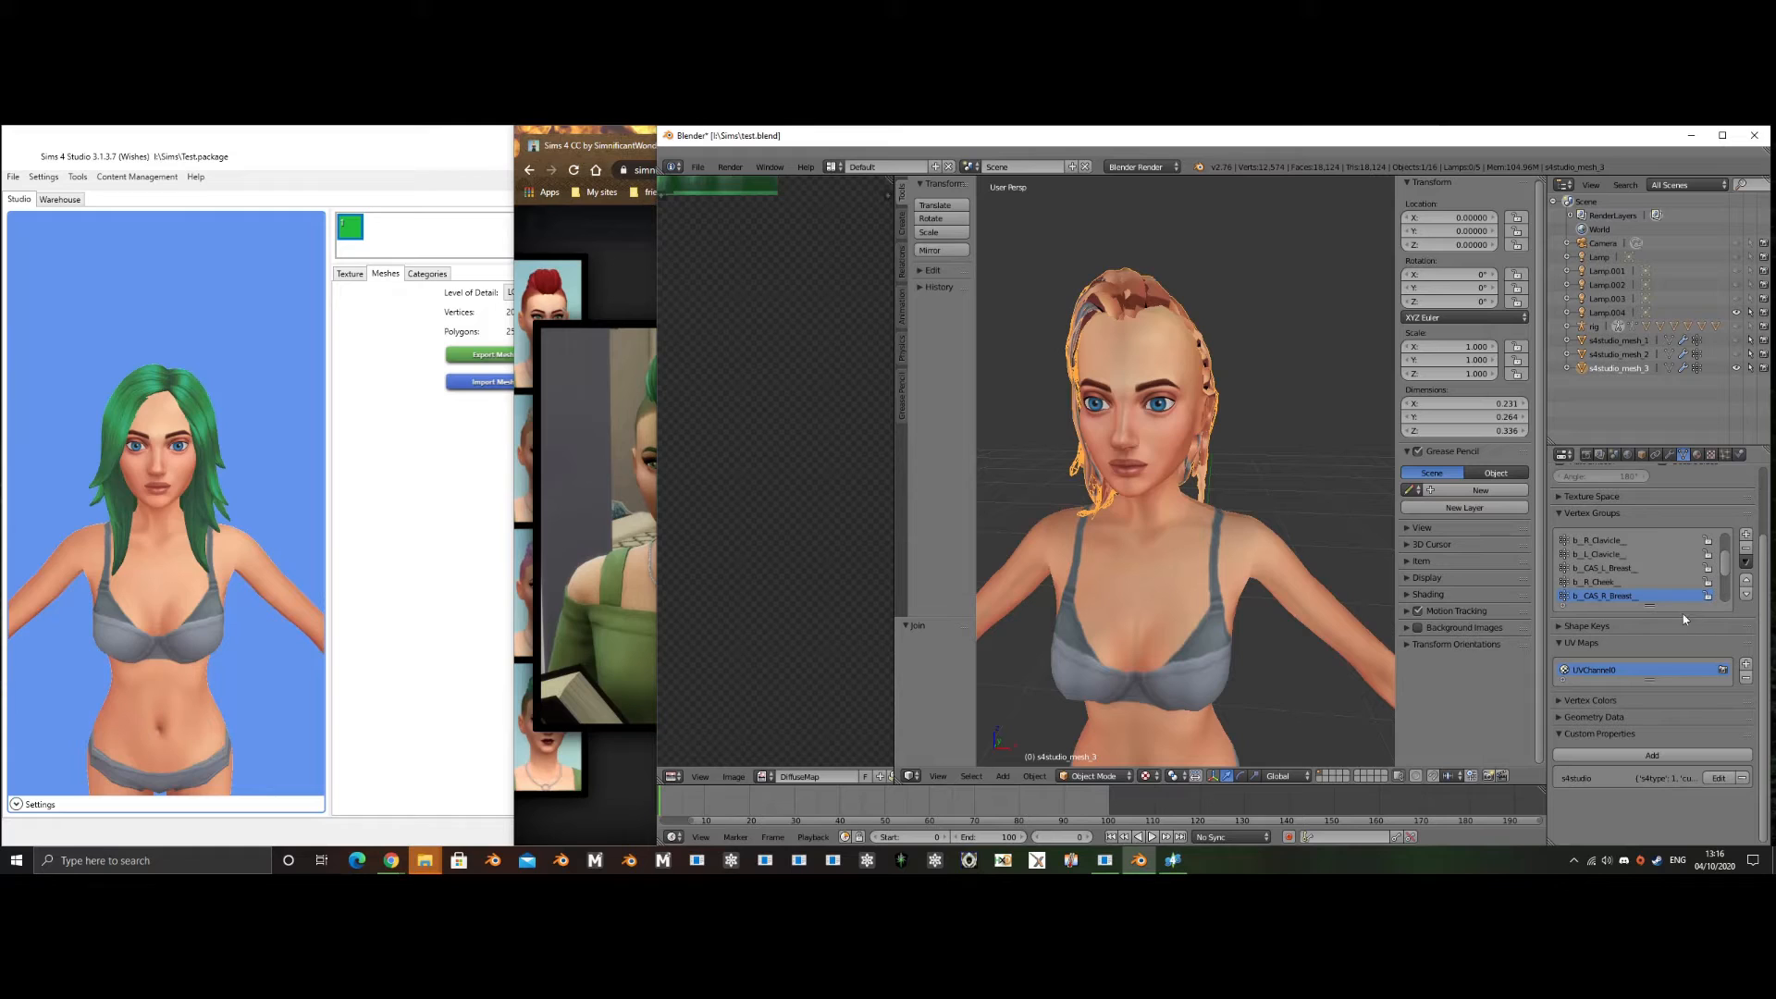
- Check the UV map name on s4studio_mesh_2 and rename the UV map of s4studio_mesh_3 to uv_0
click(1631, 354)
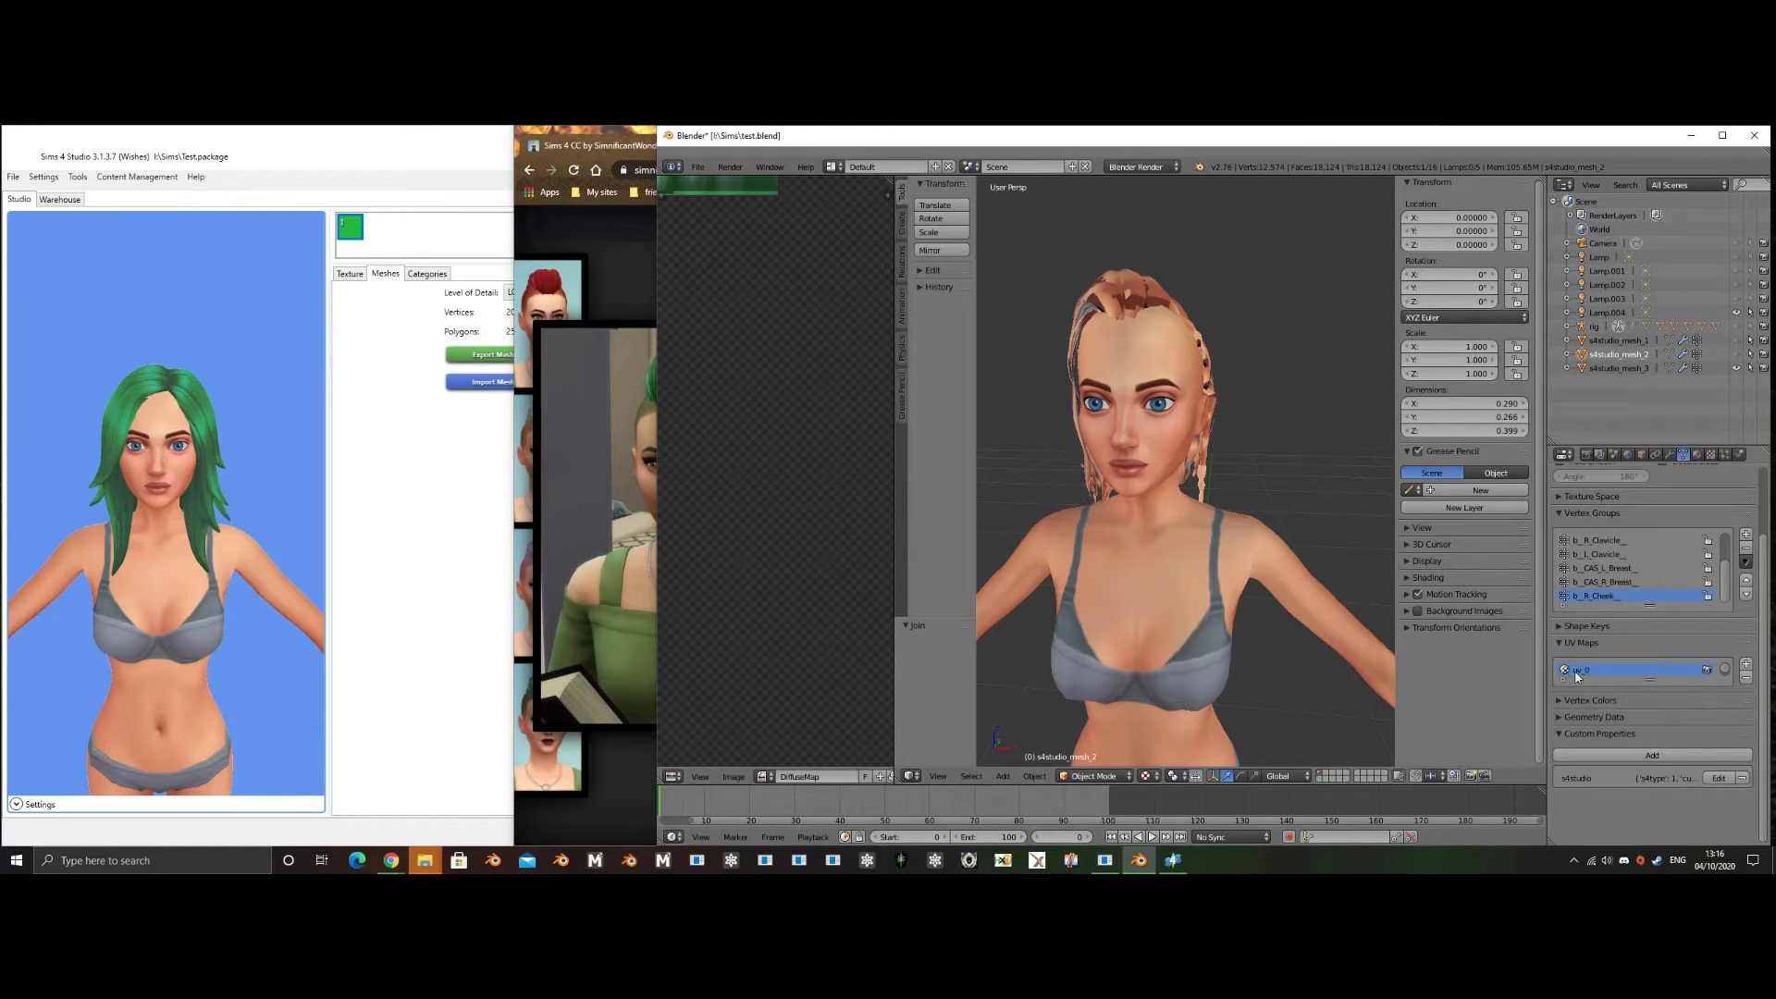
double_click(1632, 369)
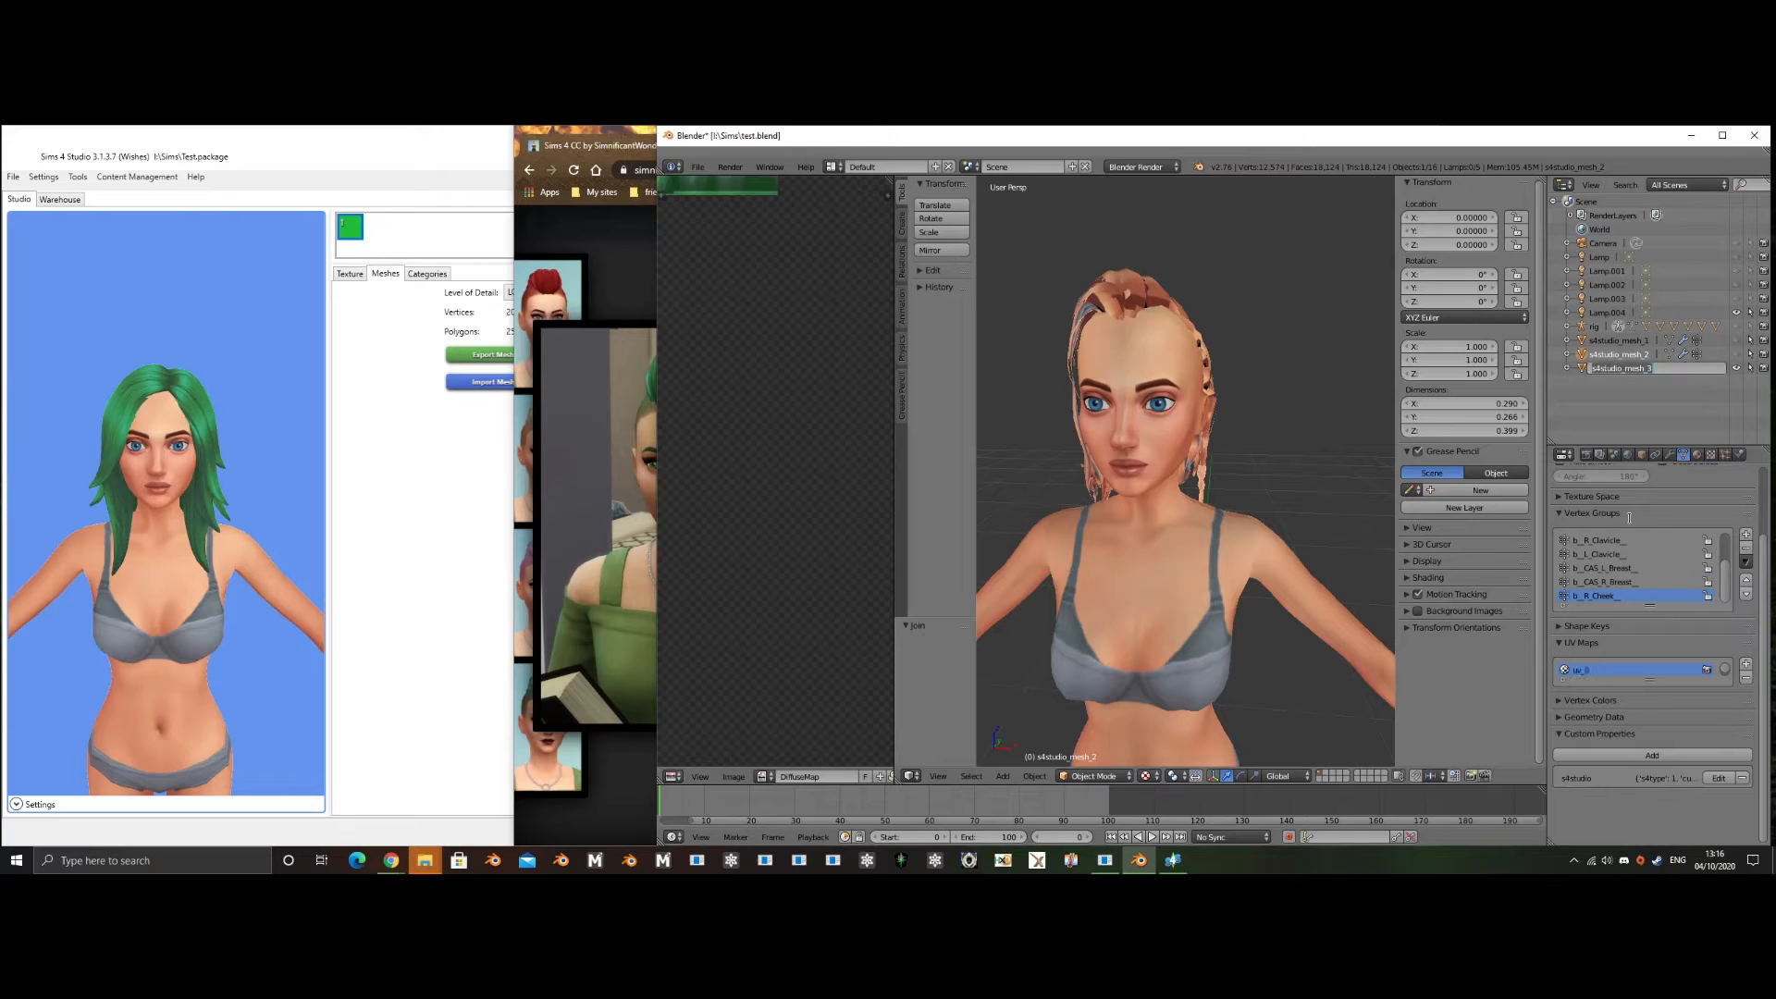
click(1625, 379)
click(1627, 369)
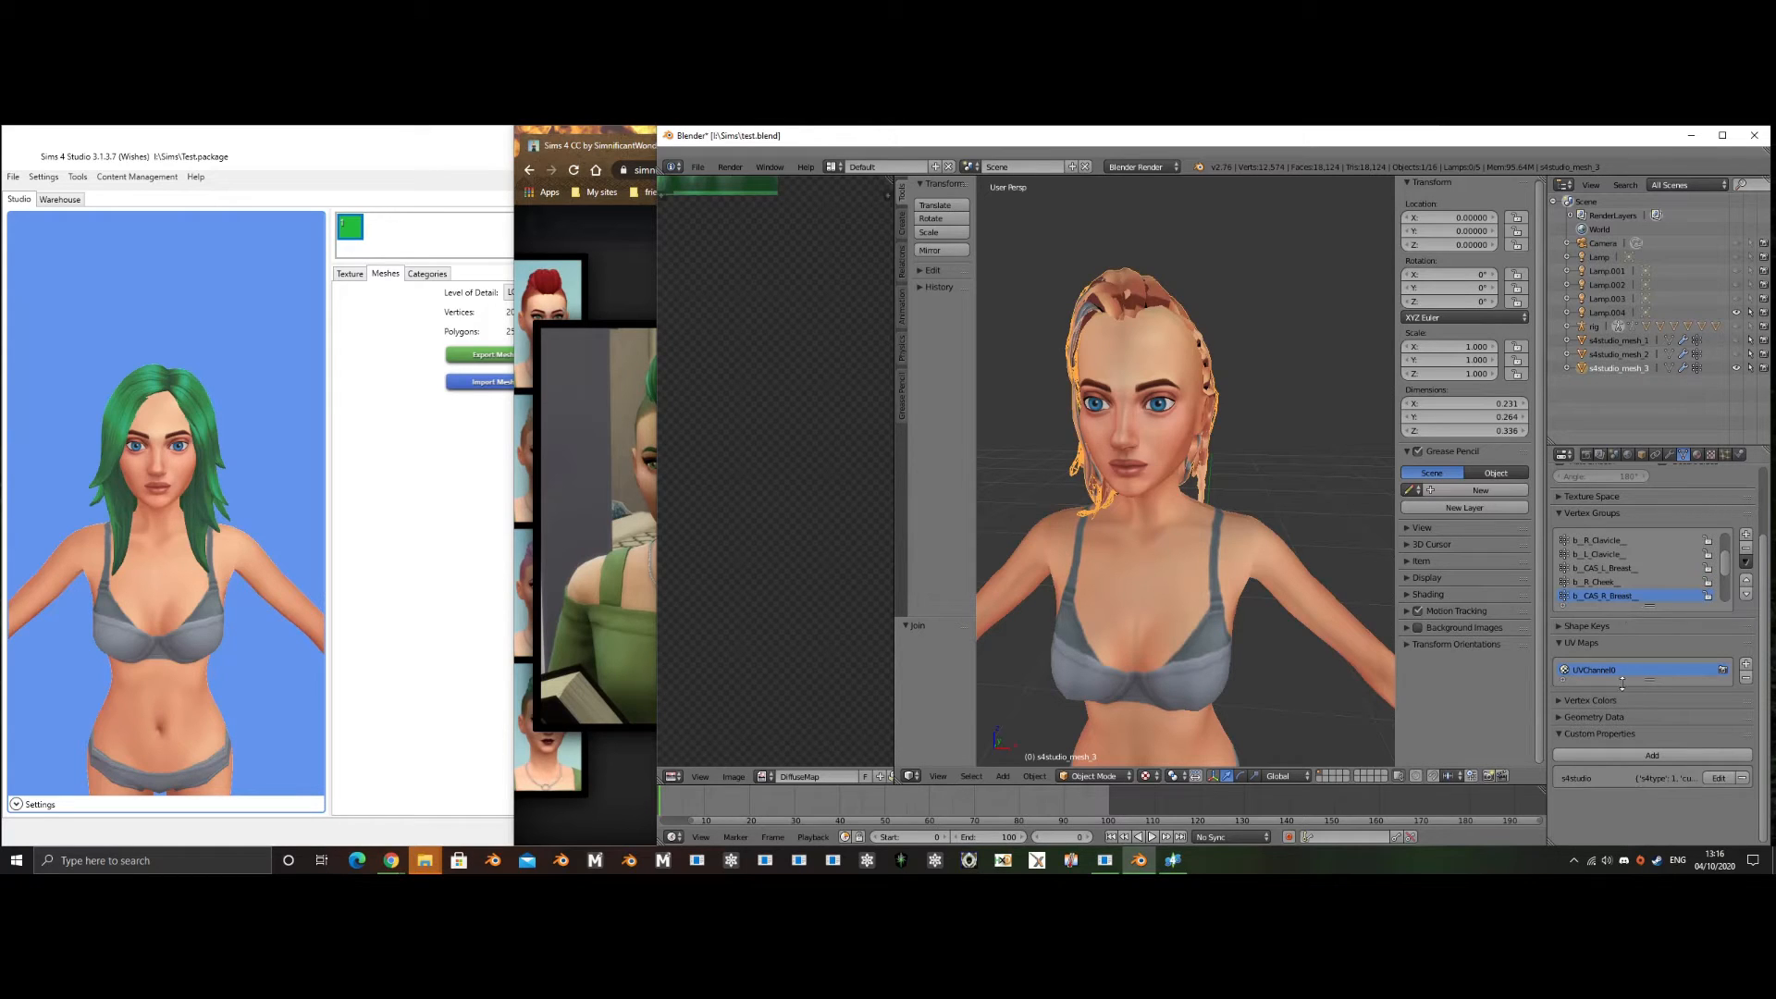
text(uv_0)
key(Return)
- Look through the vertex groups of s4studio_mesh_3, covering both the b__ bone groups and the imported hair's groups
scroll(1695, 579, down, 5)
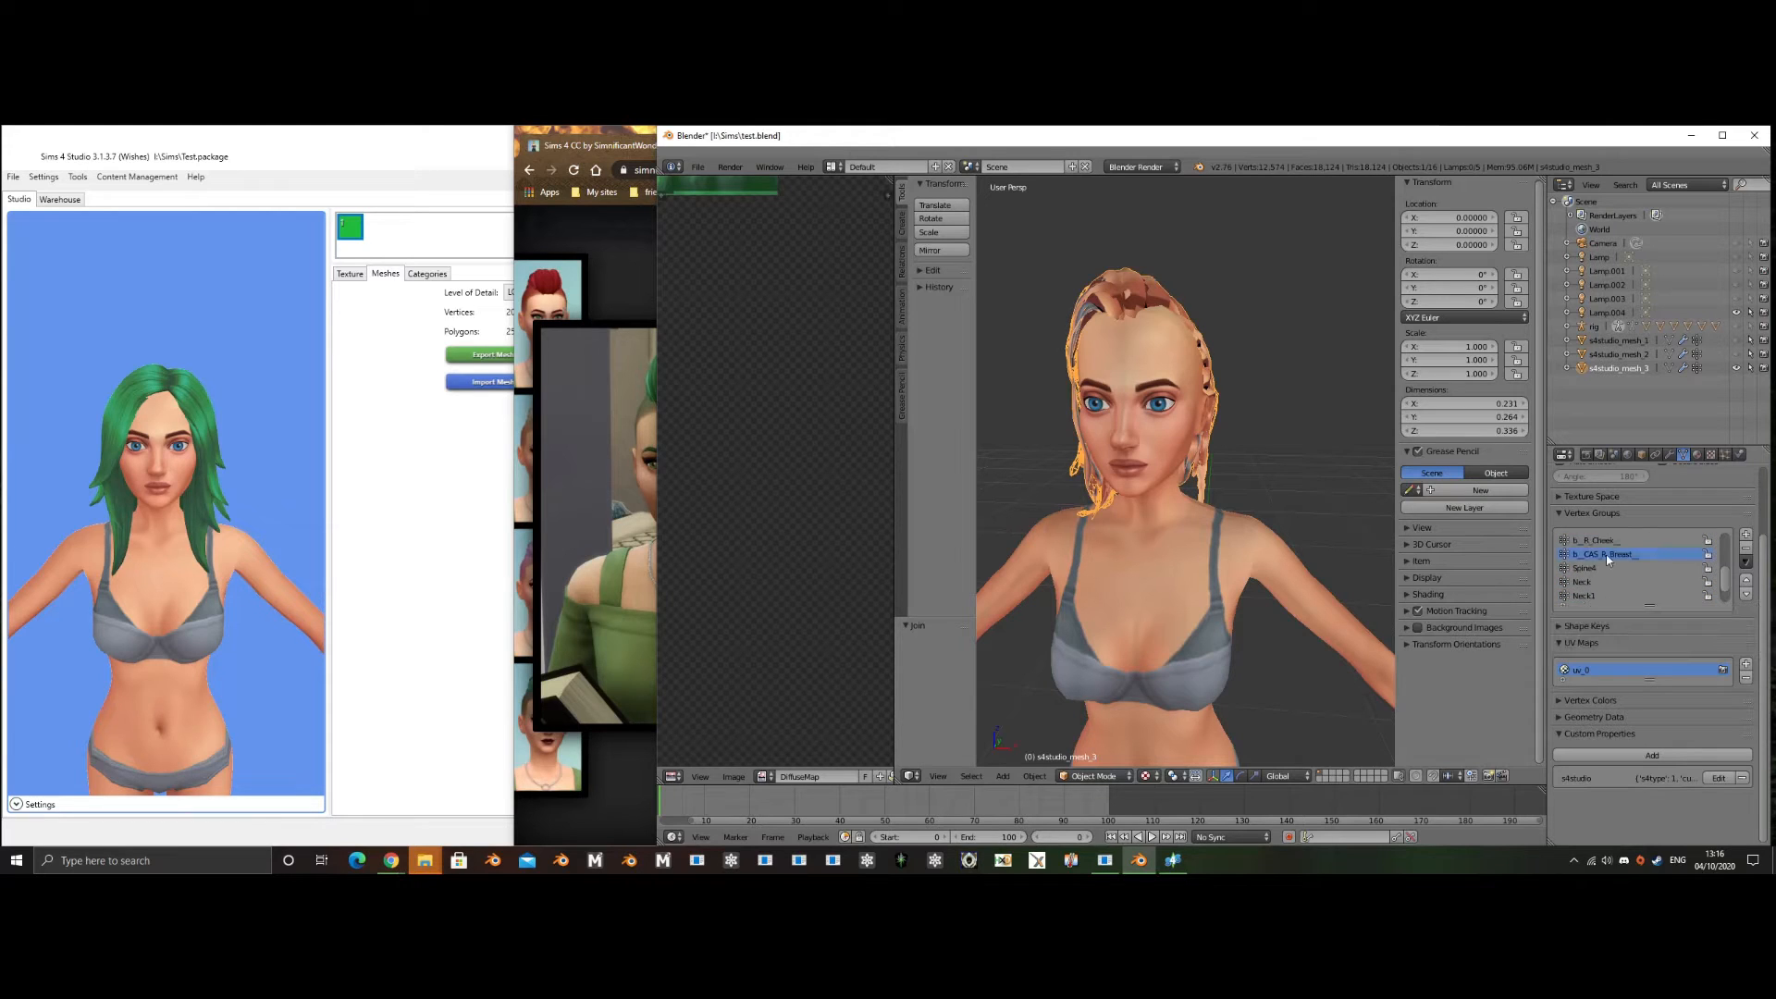
scroll(1621, 588, up, 8)
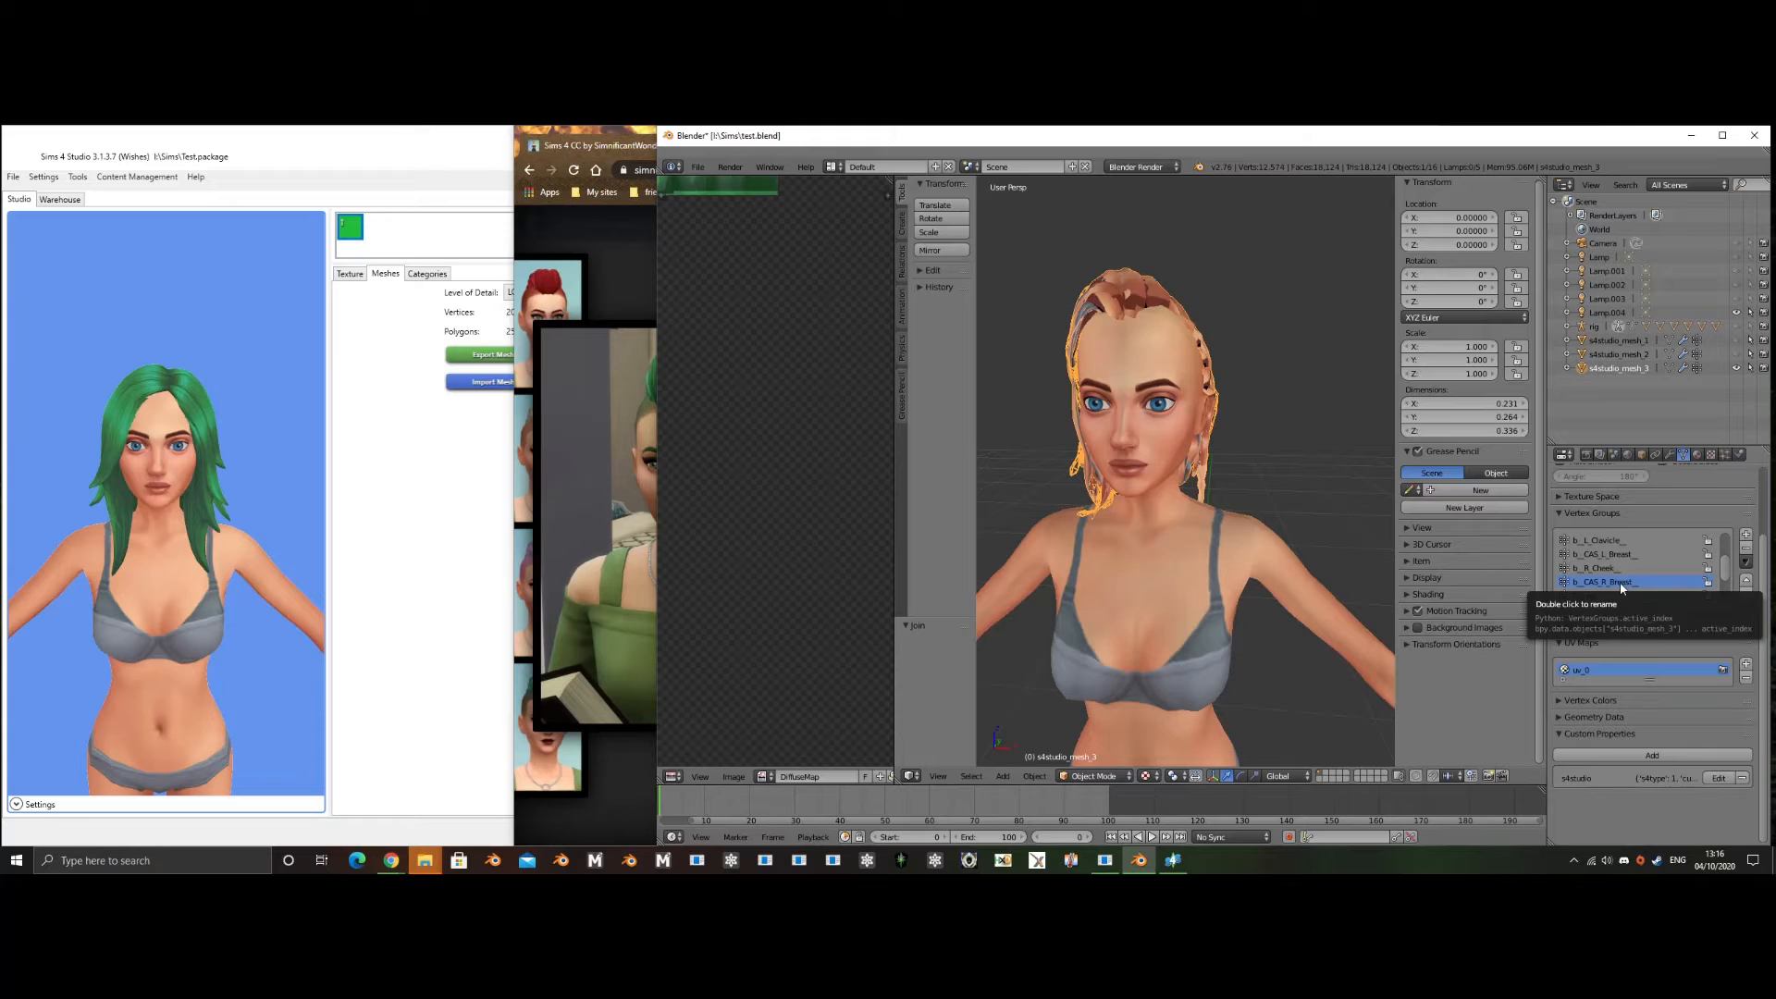
scroll(1621, 583, up, 5)
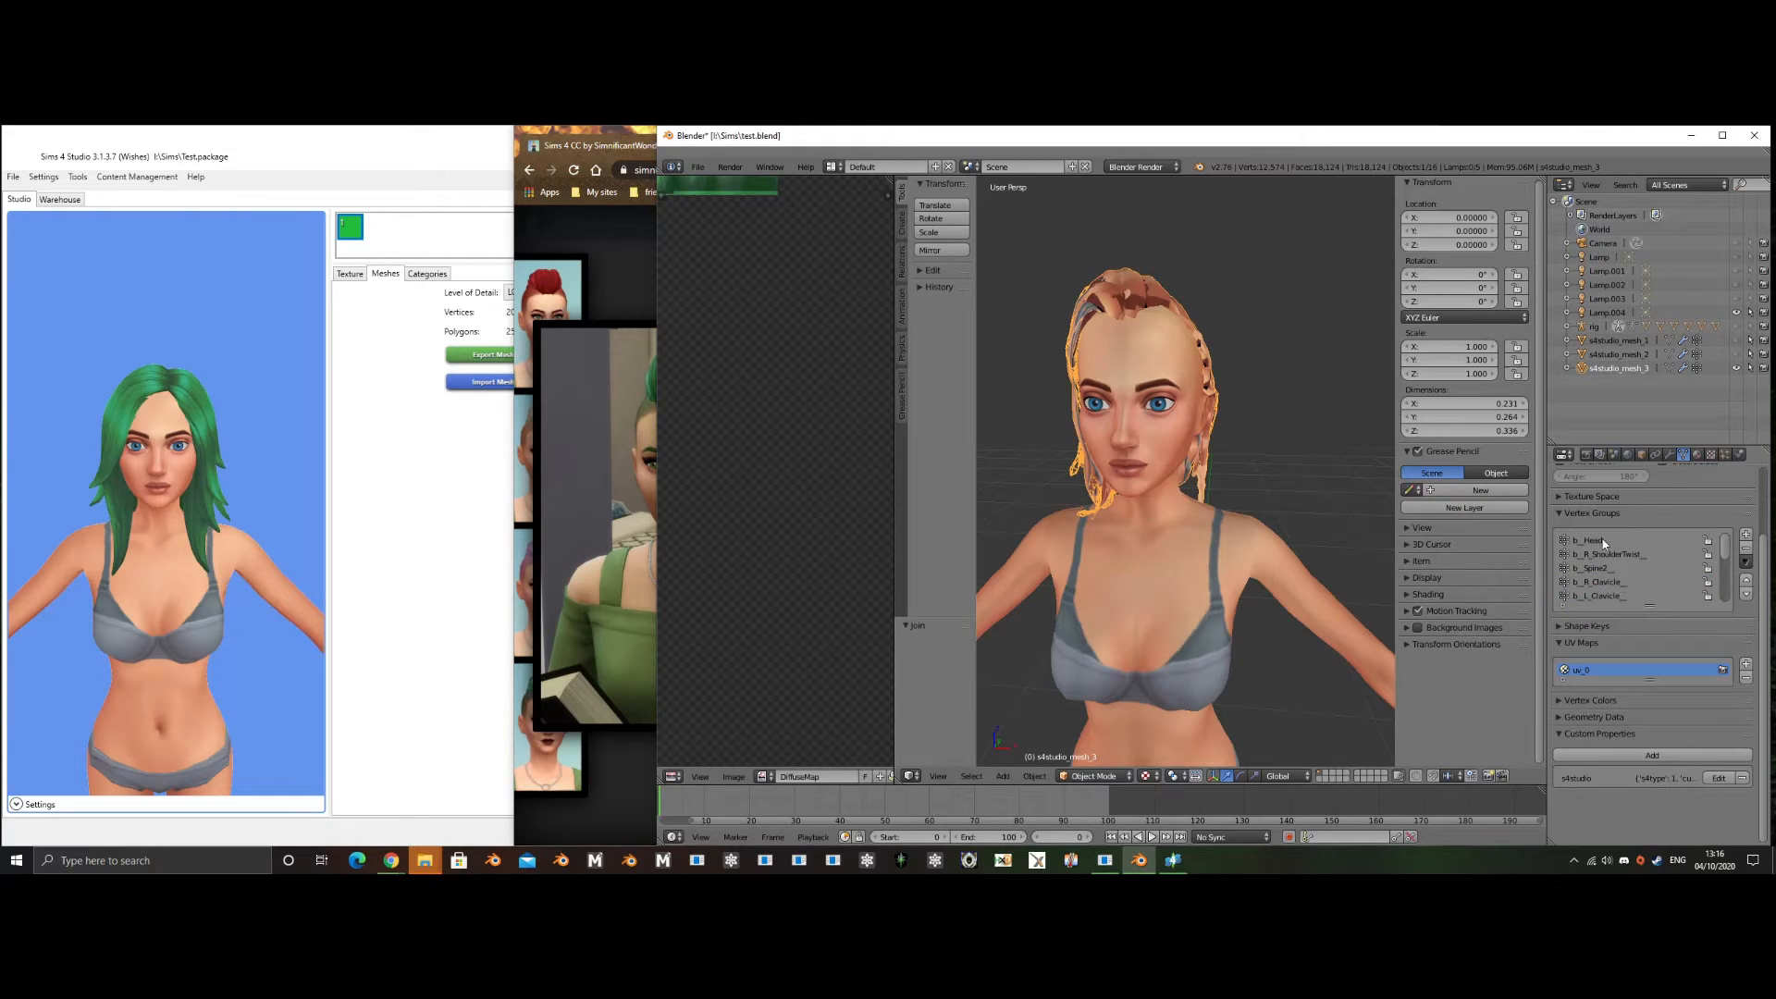
scroll(1603, 546, down, 1)
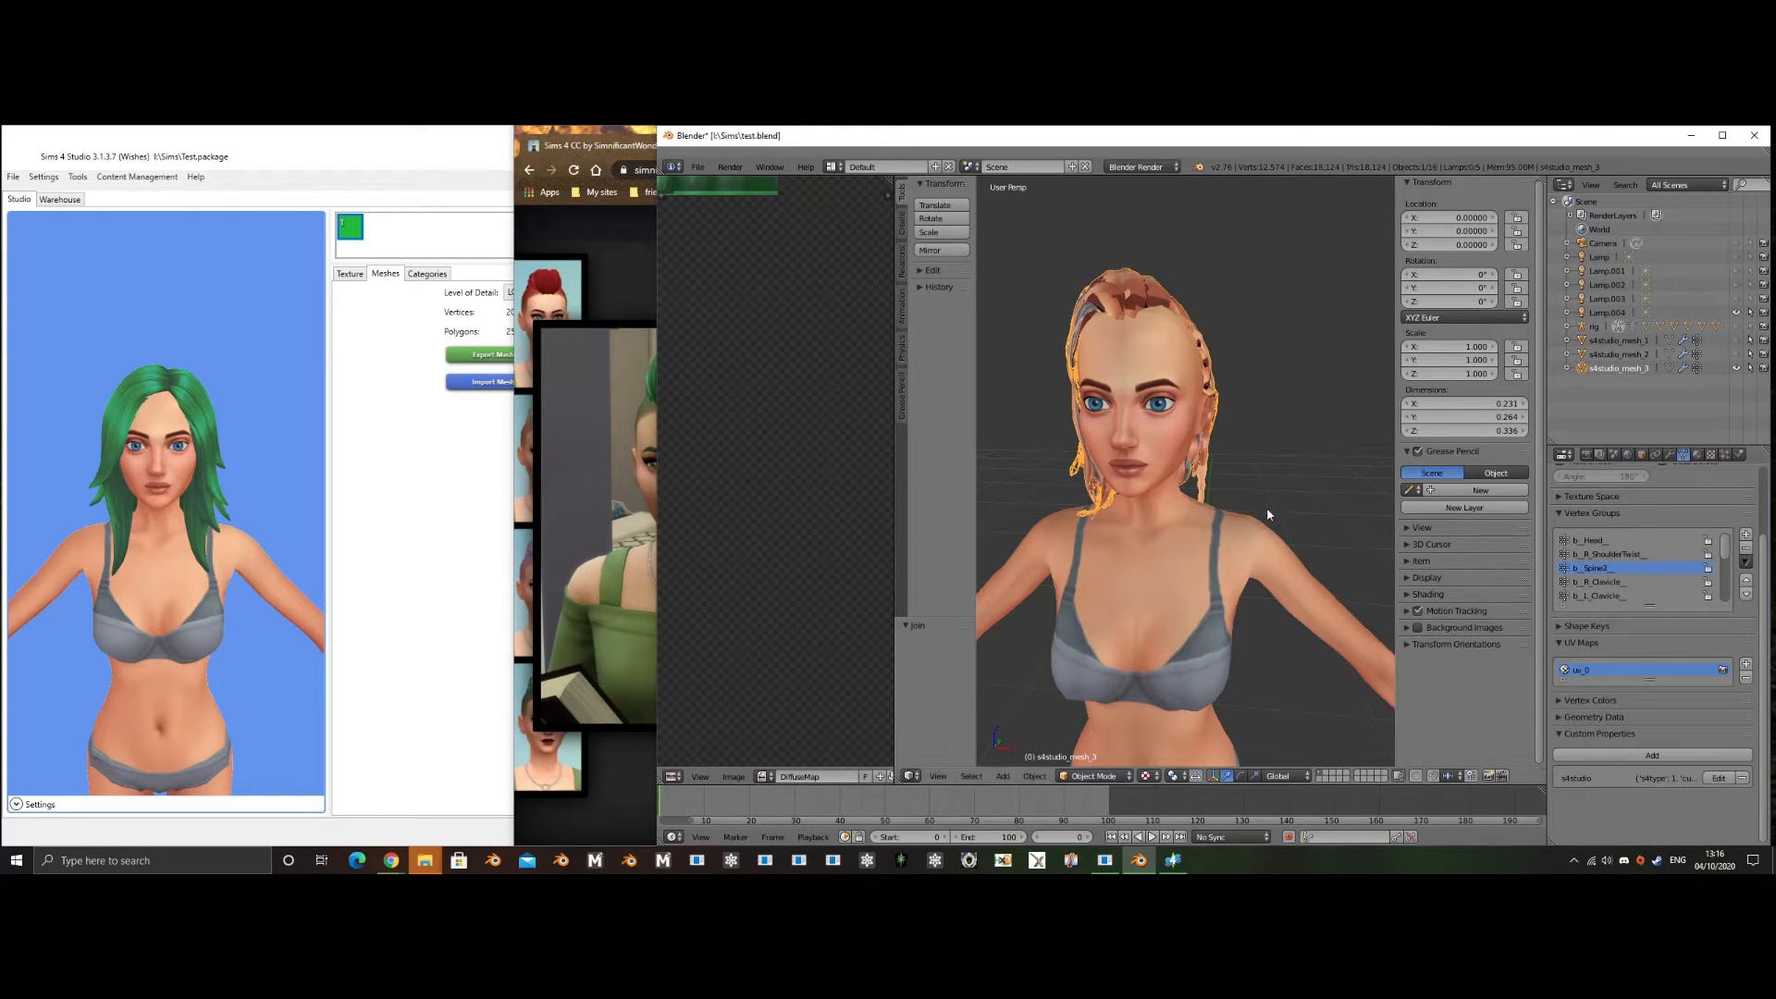
- Show s4studio_mesh_2 and select the vertices of its b__Spine2__ group in Edit Mode to examine their coverage
click(1633, 355)
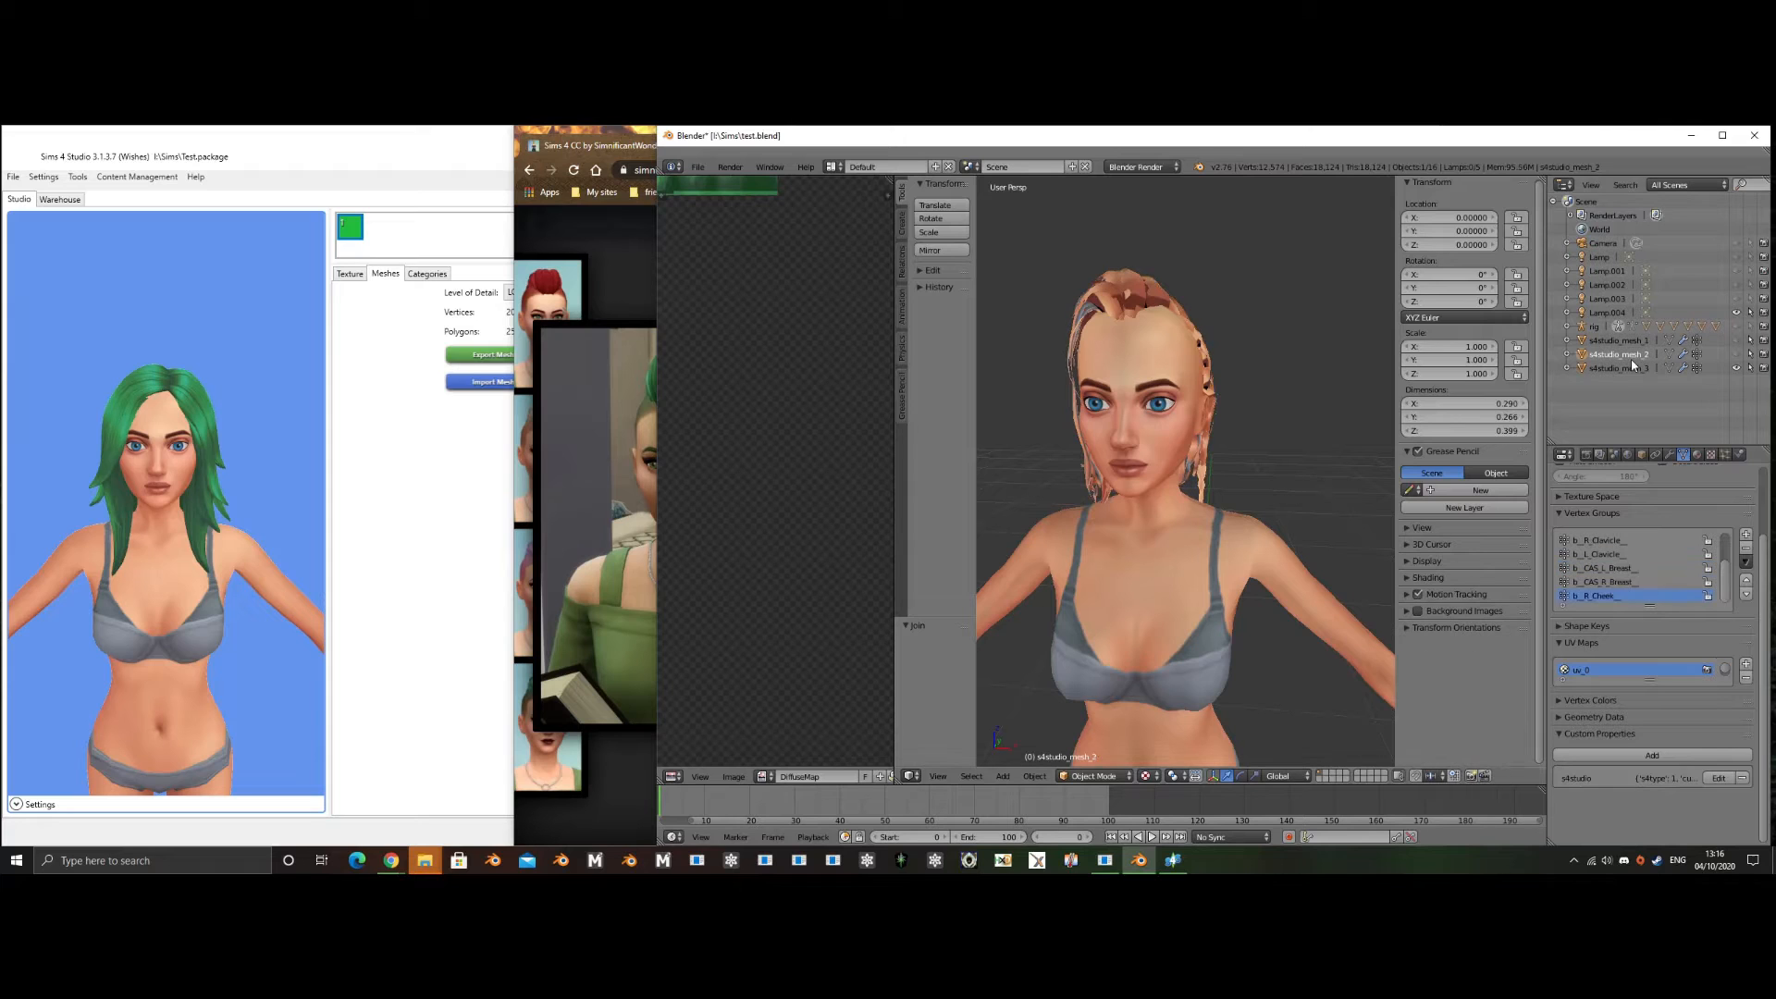
click(1737, 354)
middle_drag(1092, 481, 1182, 482)
key(Tab)
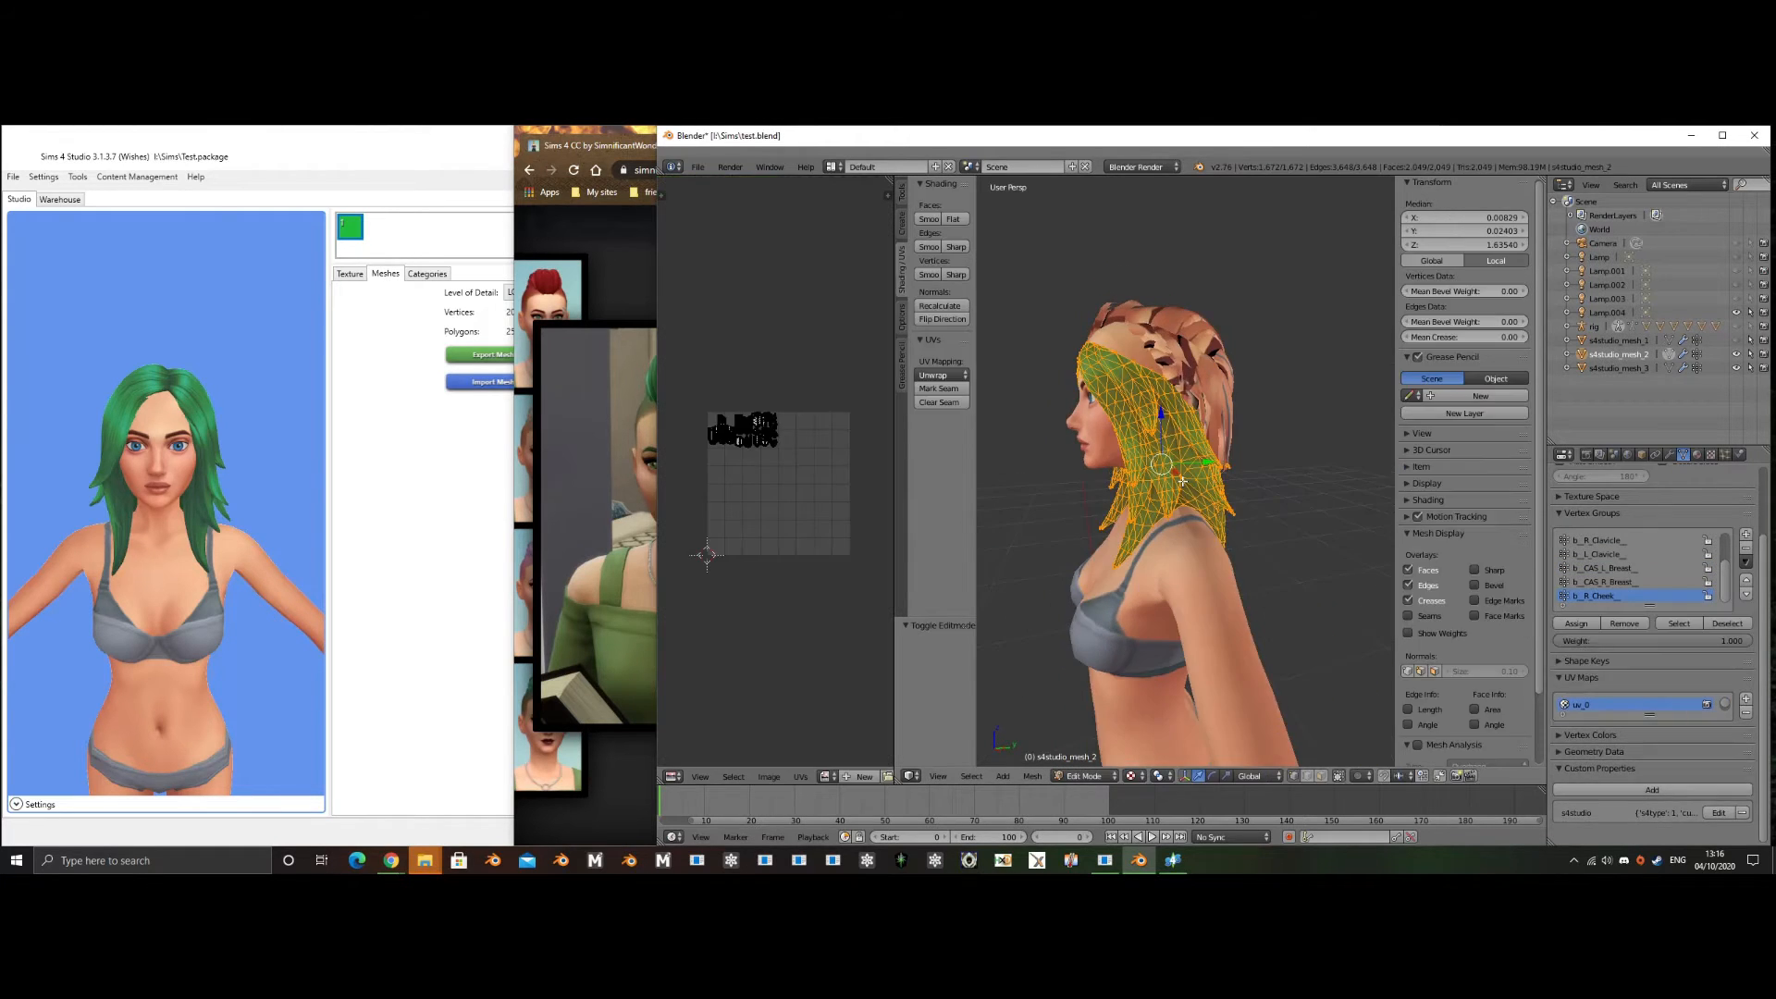
key(a)
scroll(1628, 566, up, 3)
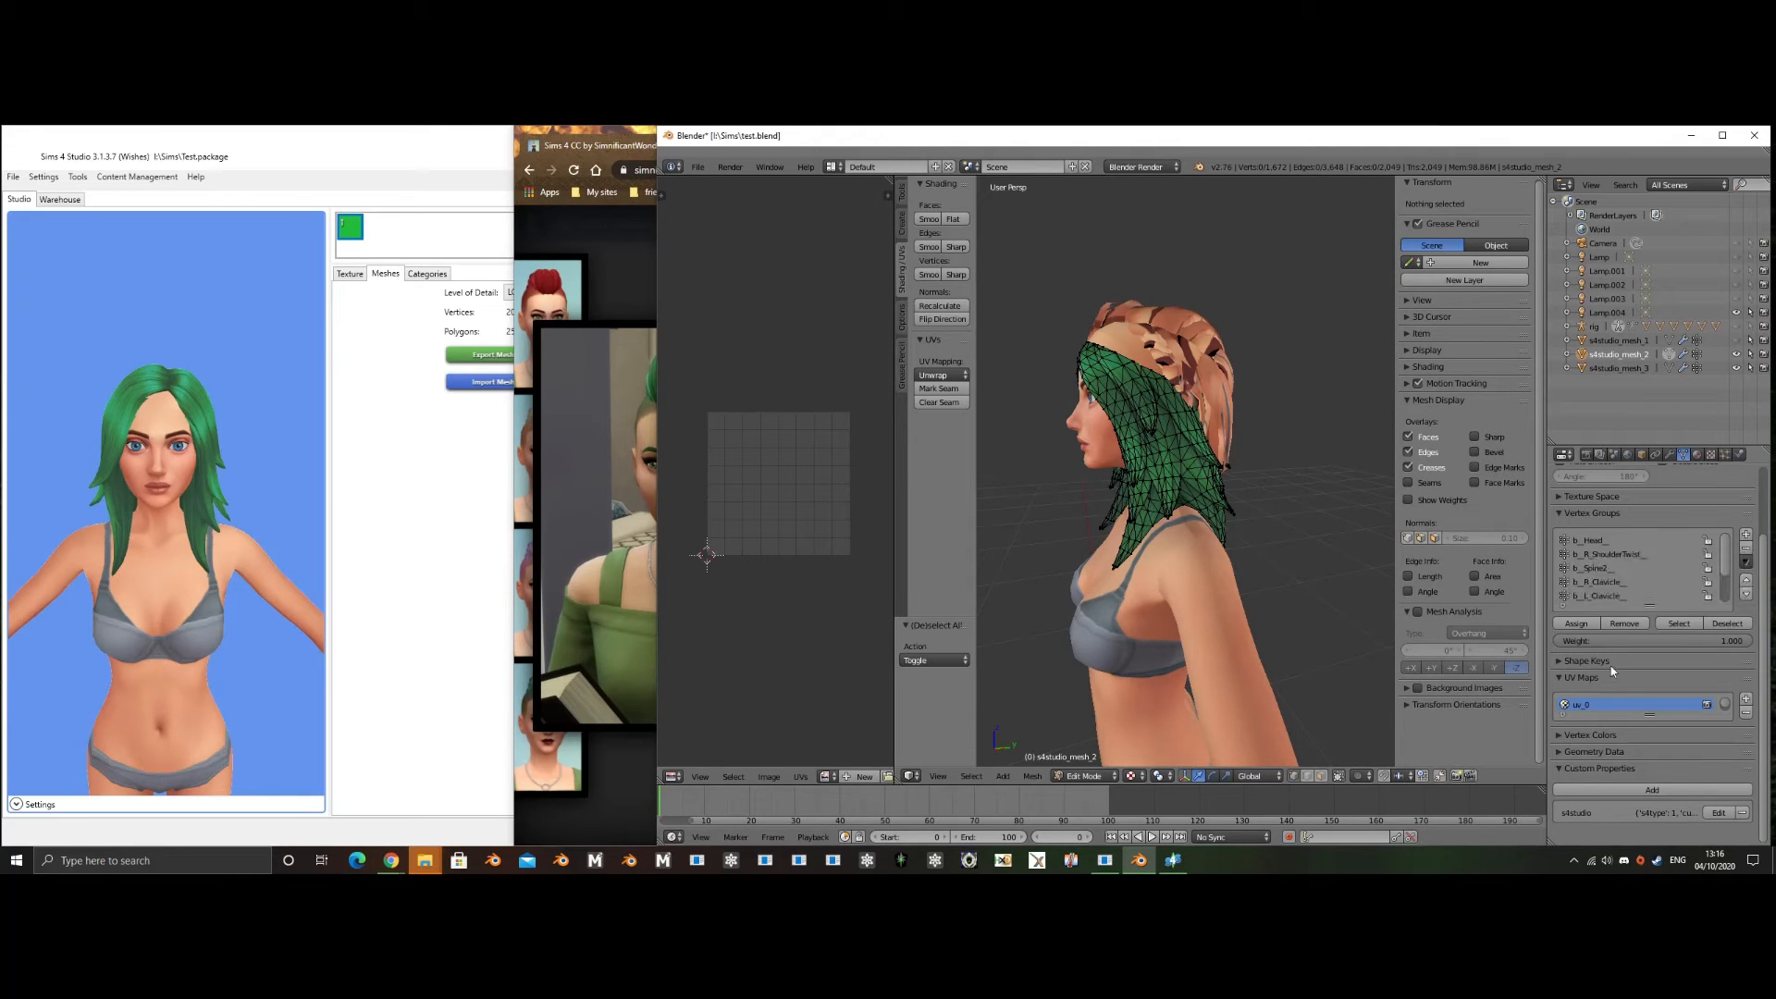
click(1663, 624)
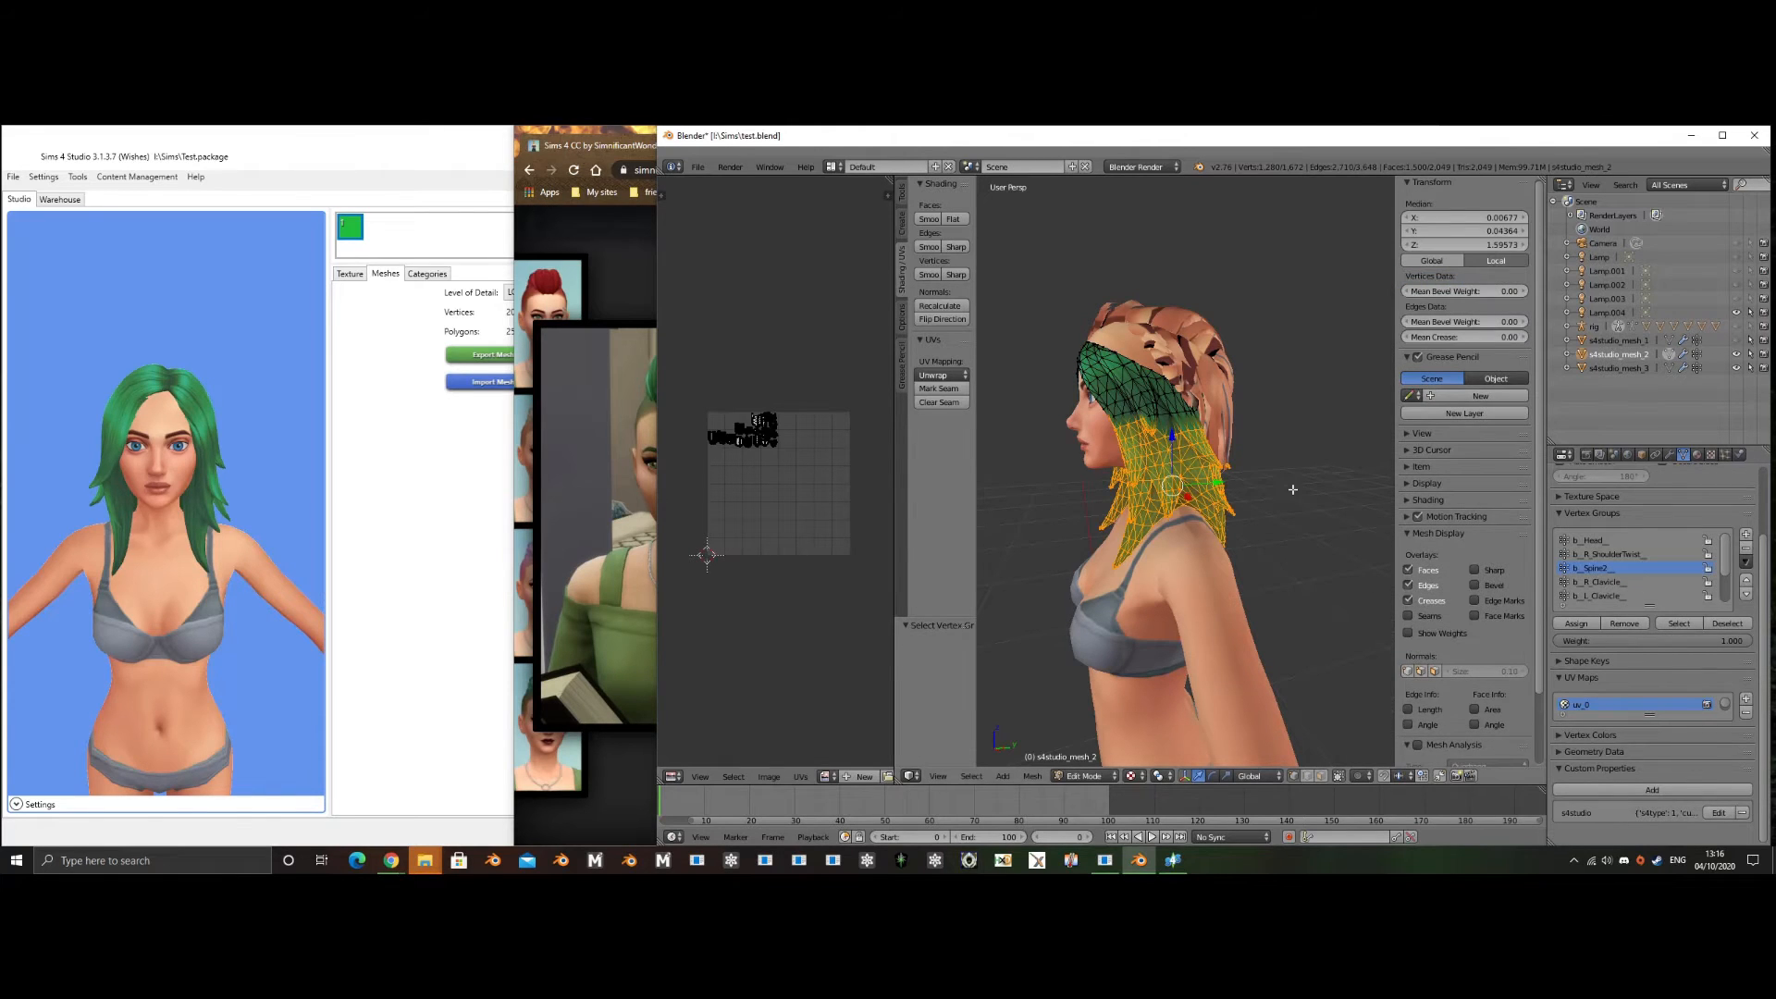
middle_drag(1292, 489, 1249, 494)
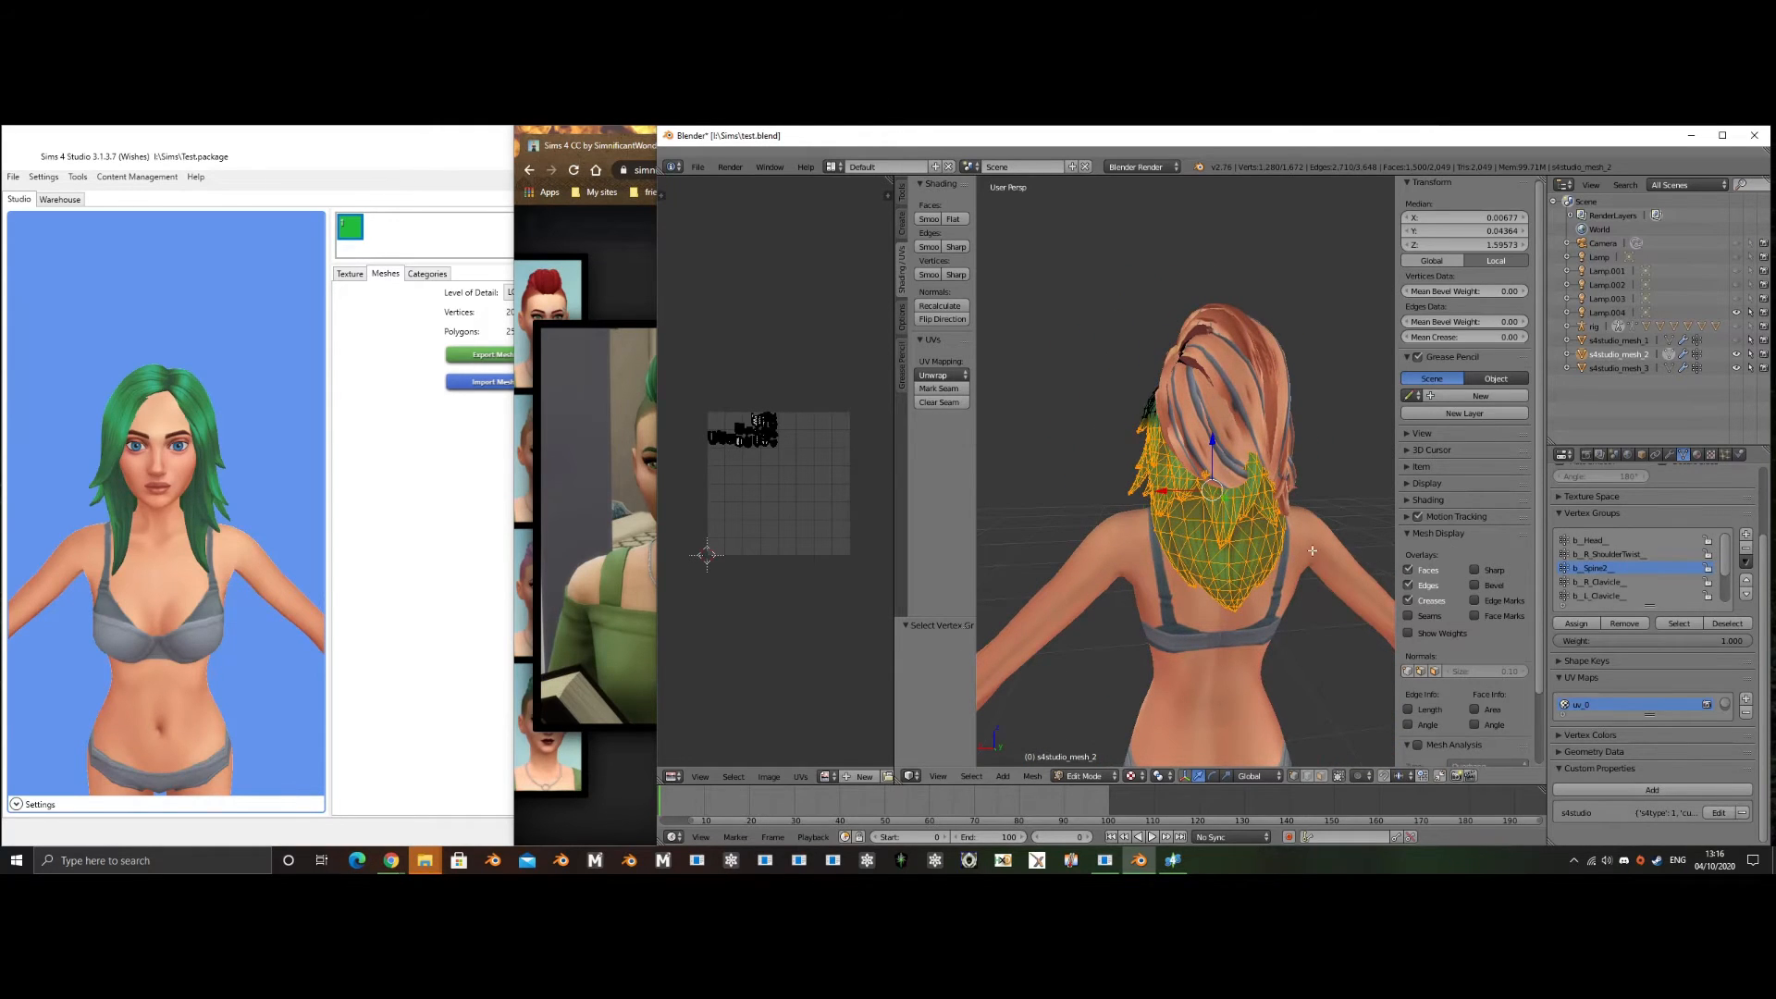
- Examine which vertices of s4studio_mesh_2 belong to b__R_Clavicle__, then clear the selection, return to Object Mode and hide the mesh
key(a)
click(1679, 623)
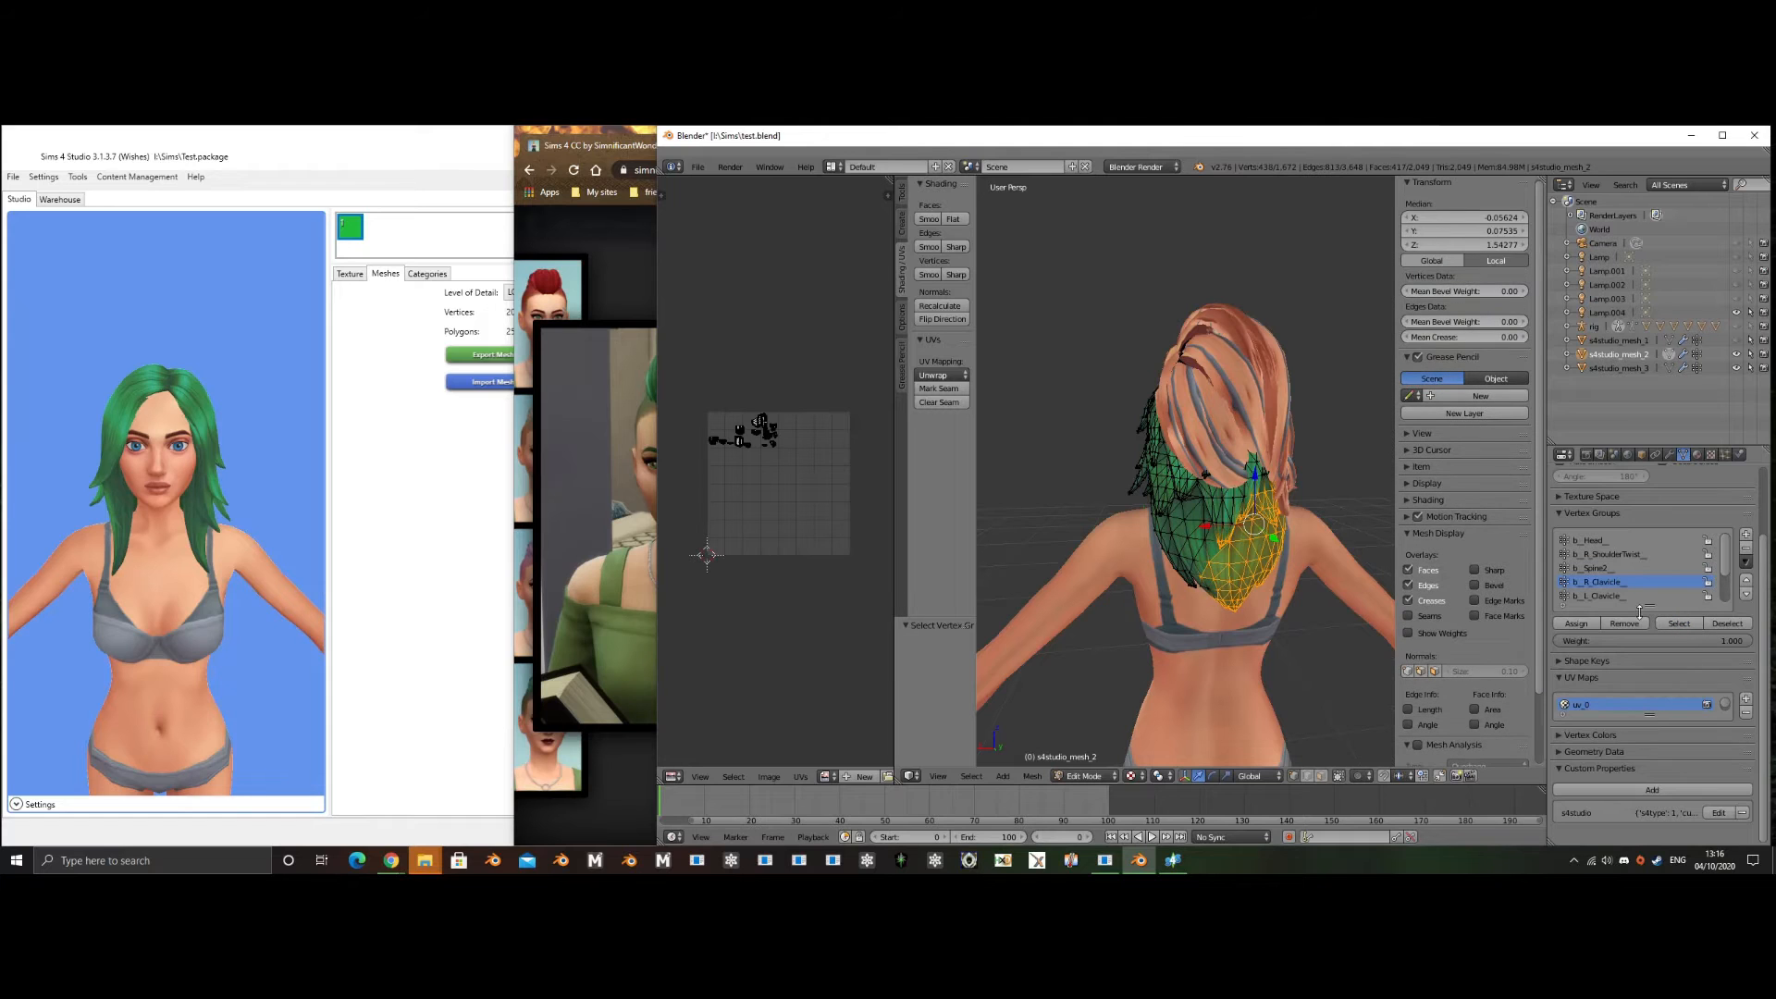
middle_drag(1166, 593, 1185, 554)
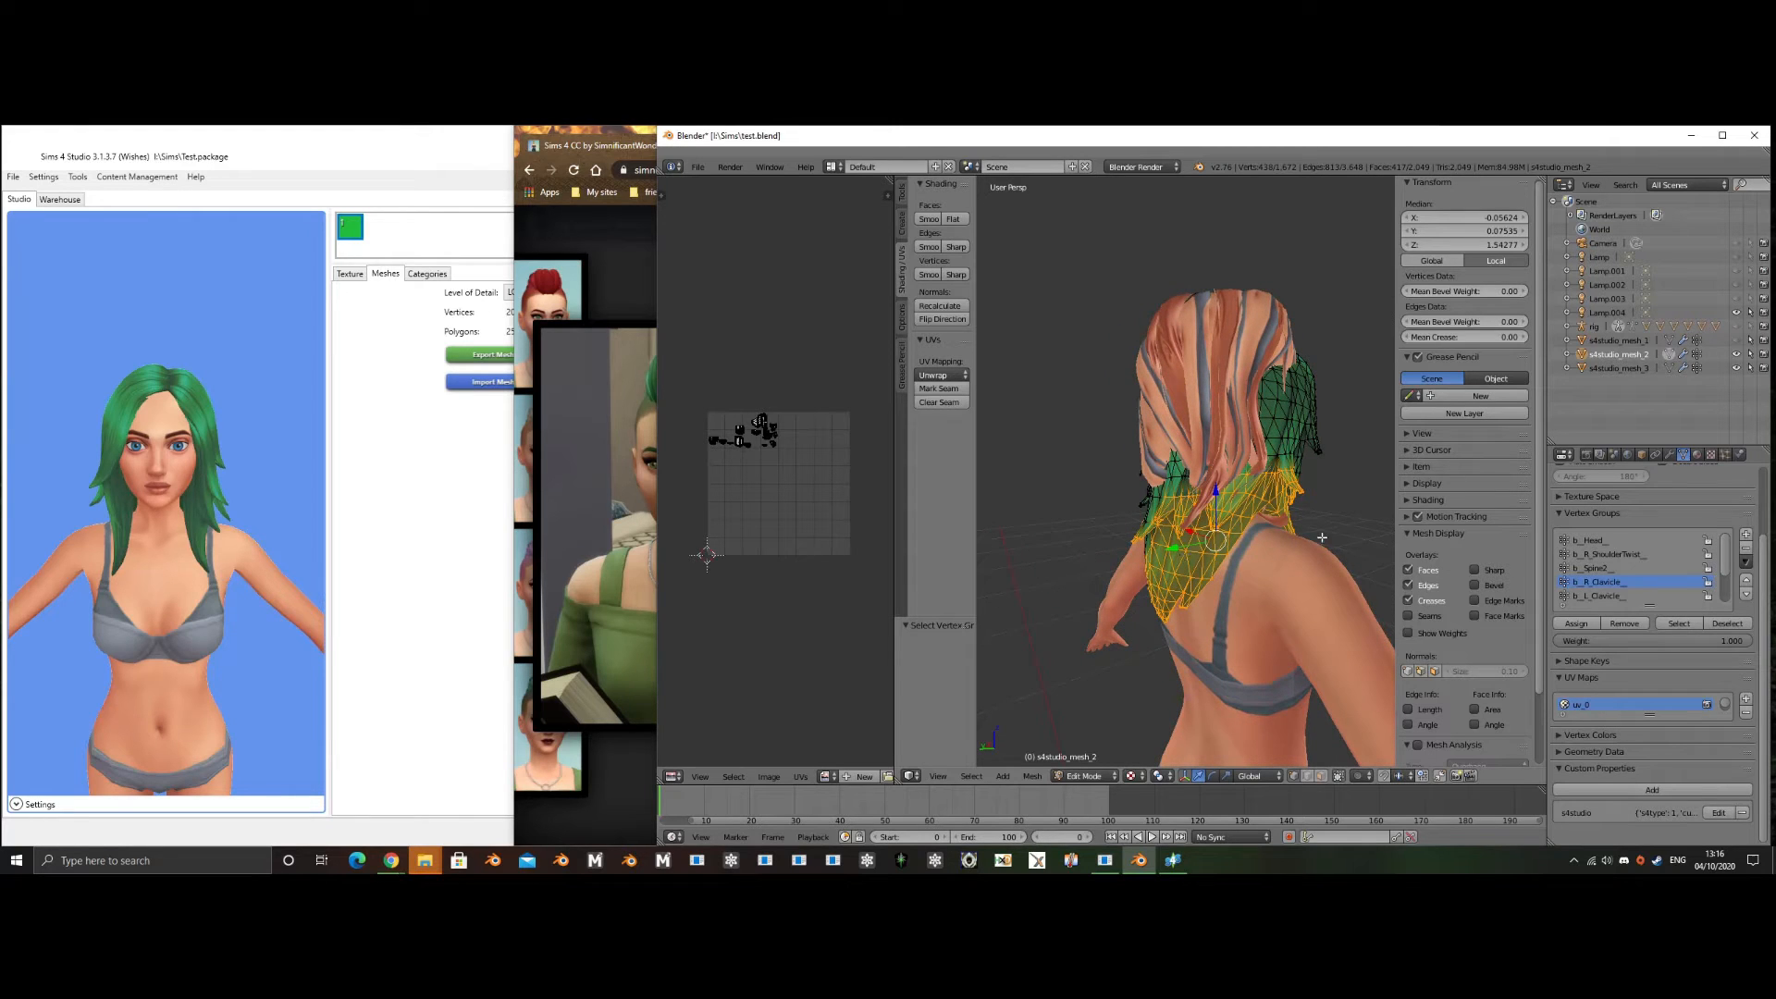
middle_drag(1322, 538, 1070, 552)
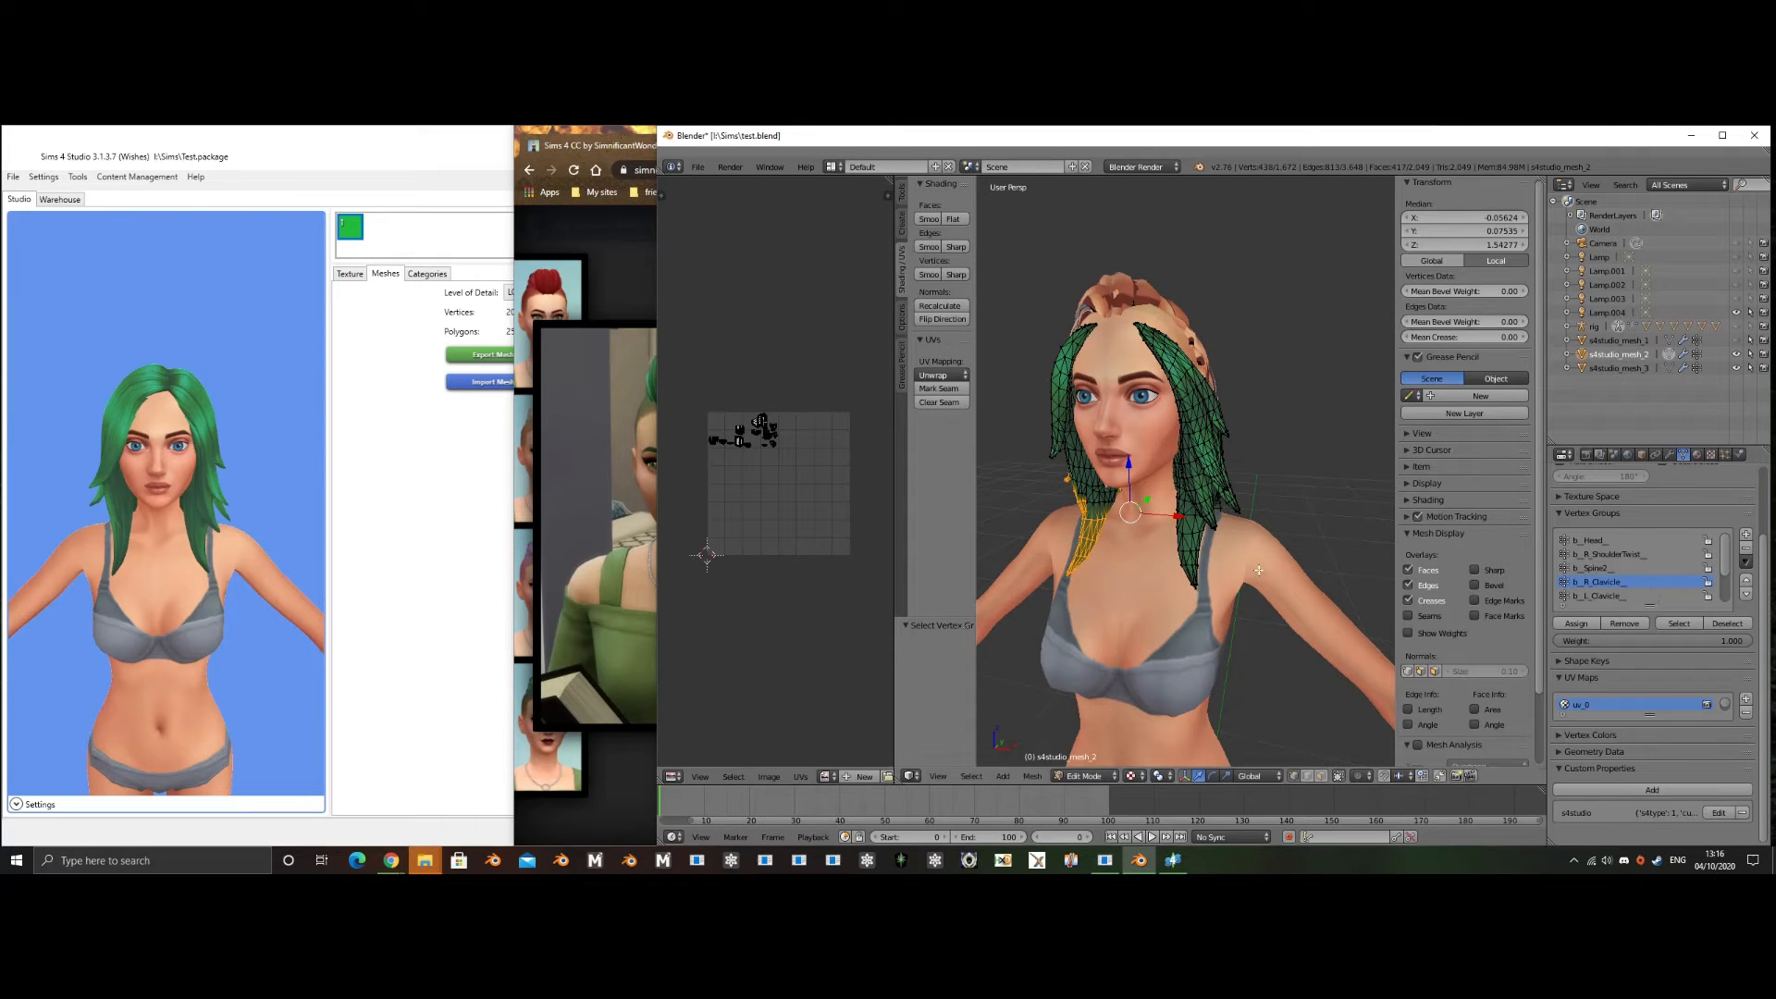
key(a)
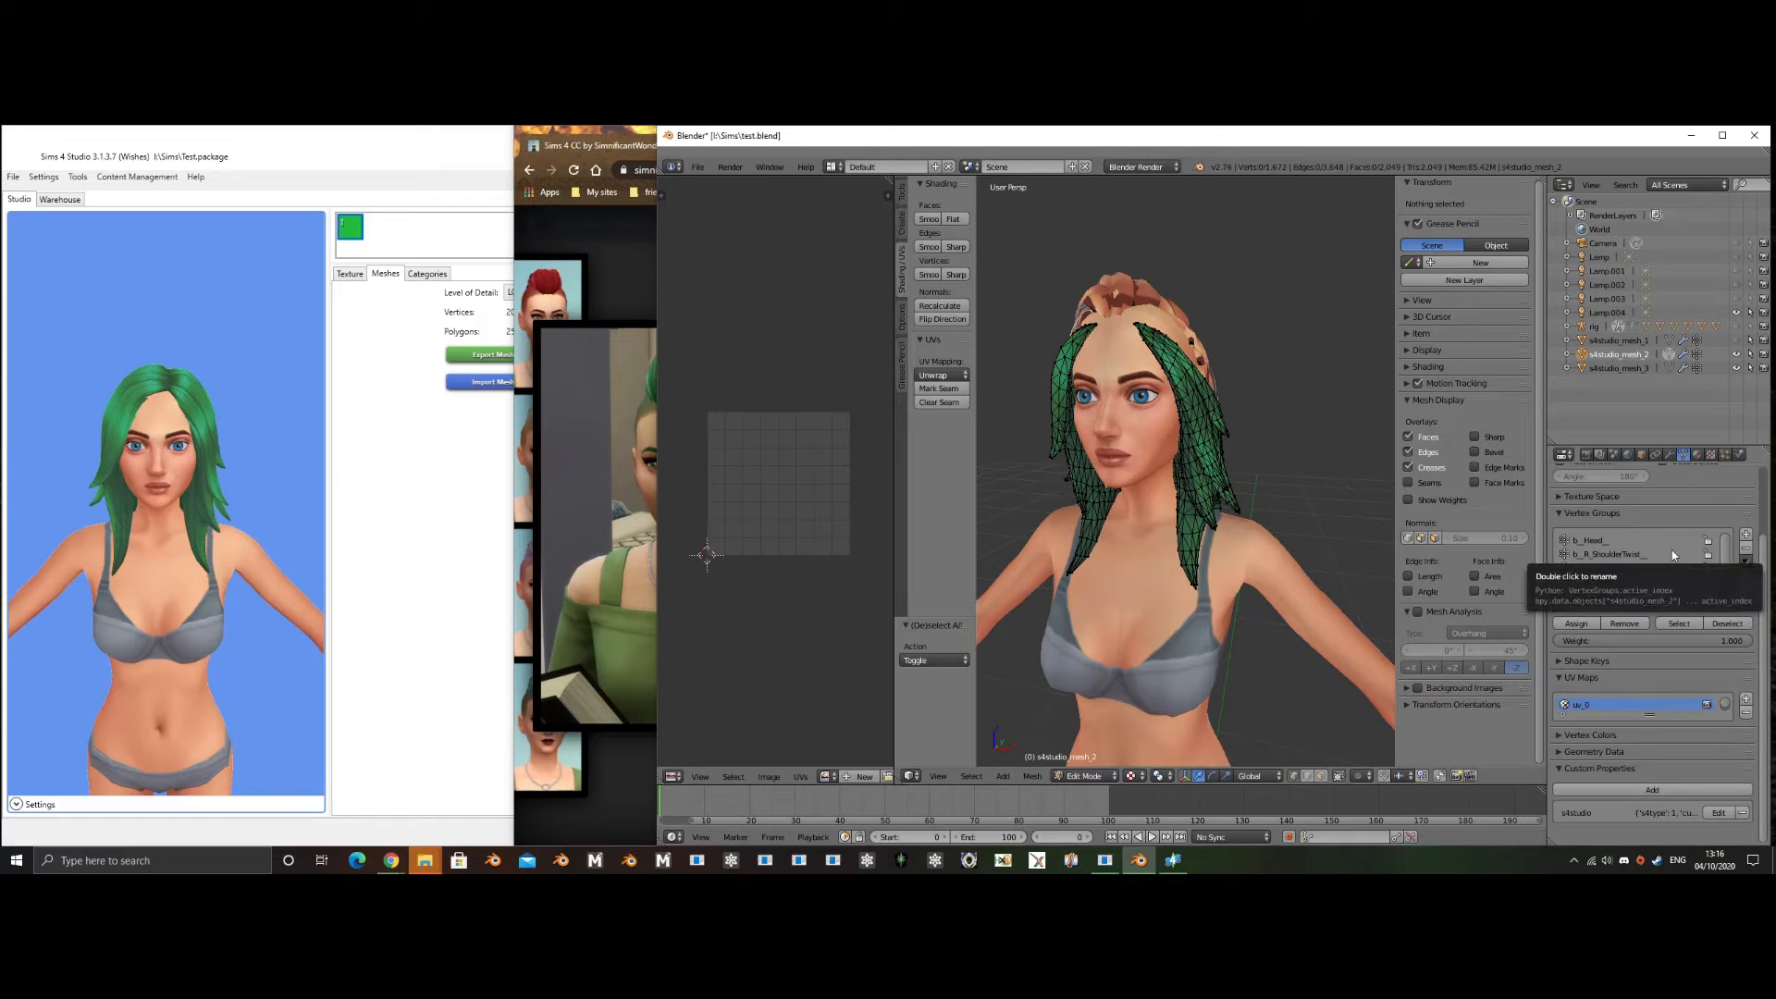
key(Tab)
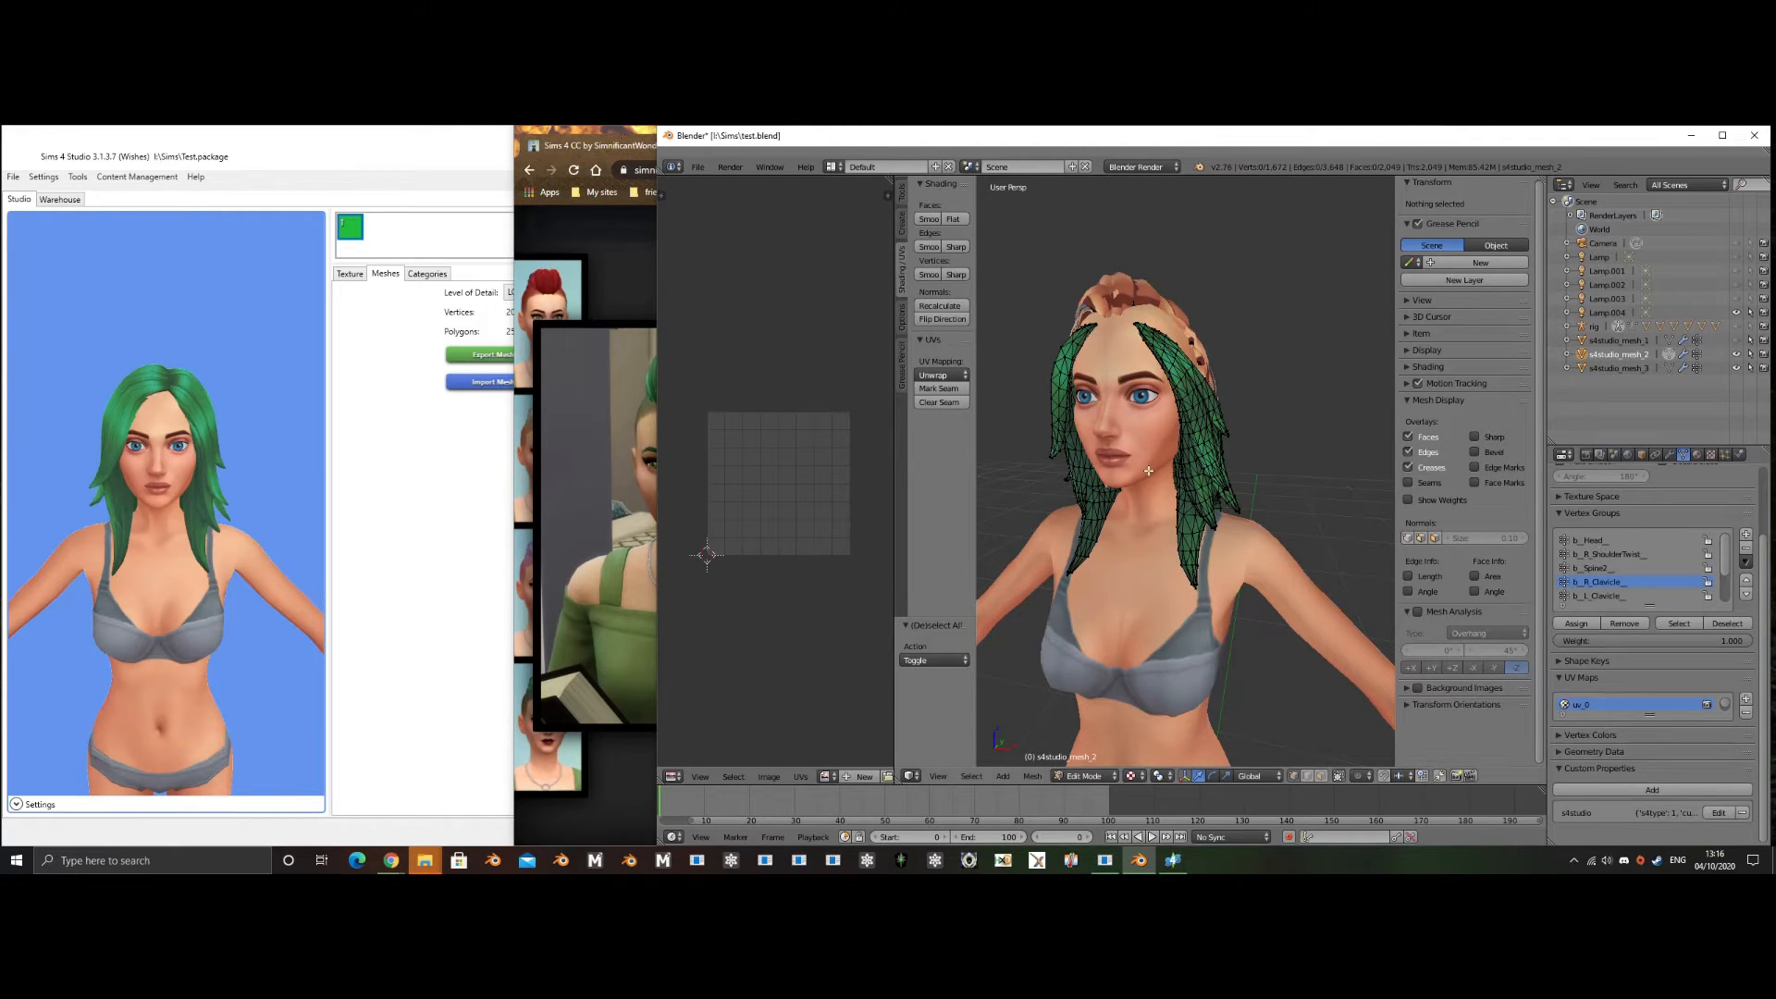
- Assign all vertices of s4studio_mesh_3 to the b__Head__ vertex group and return to Object Mode
click(1621, 368)
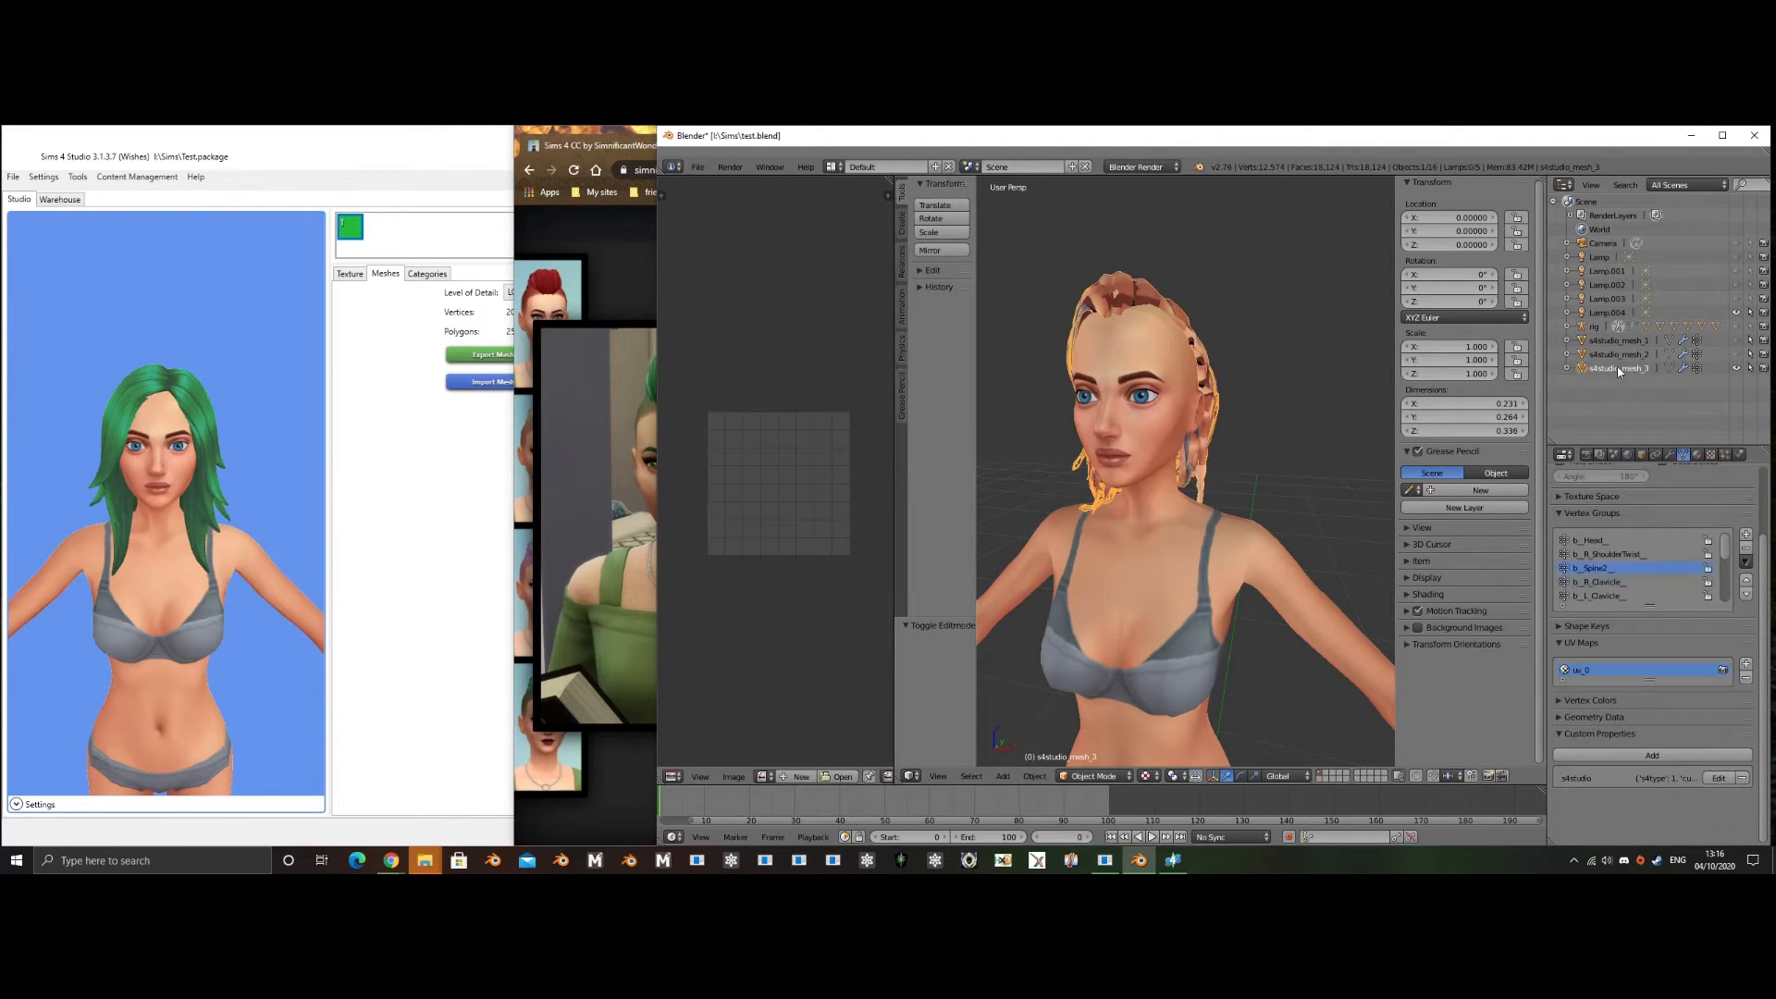
key(Tab)
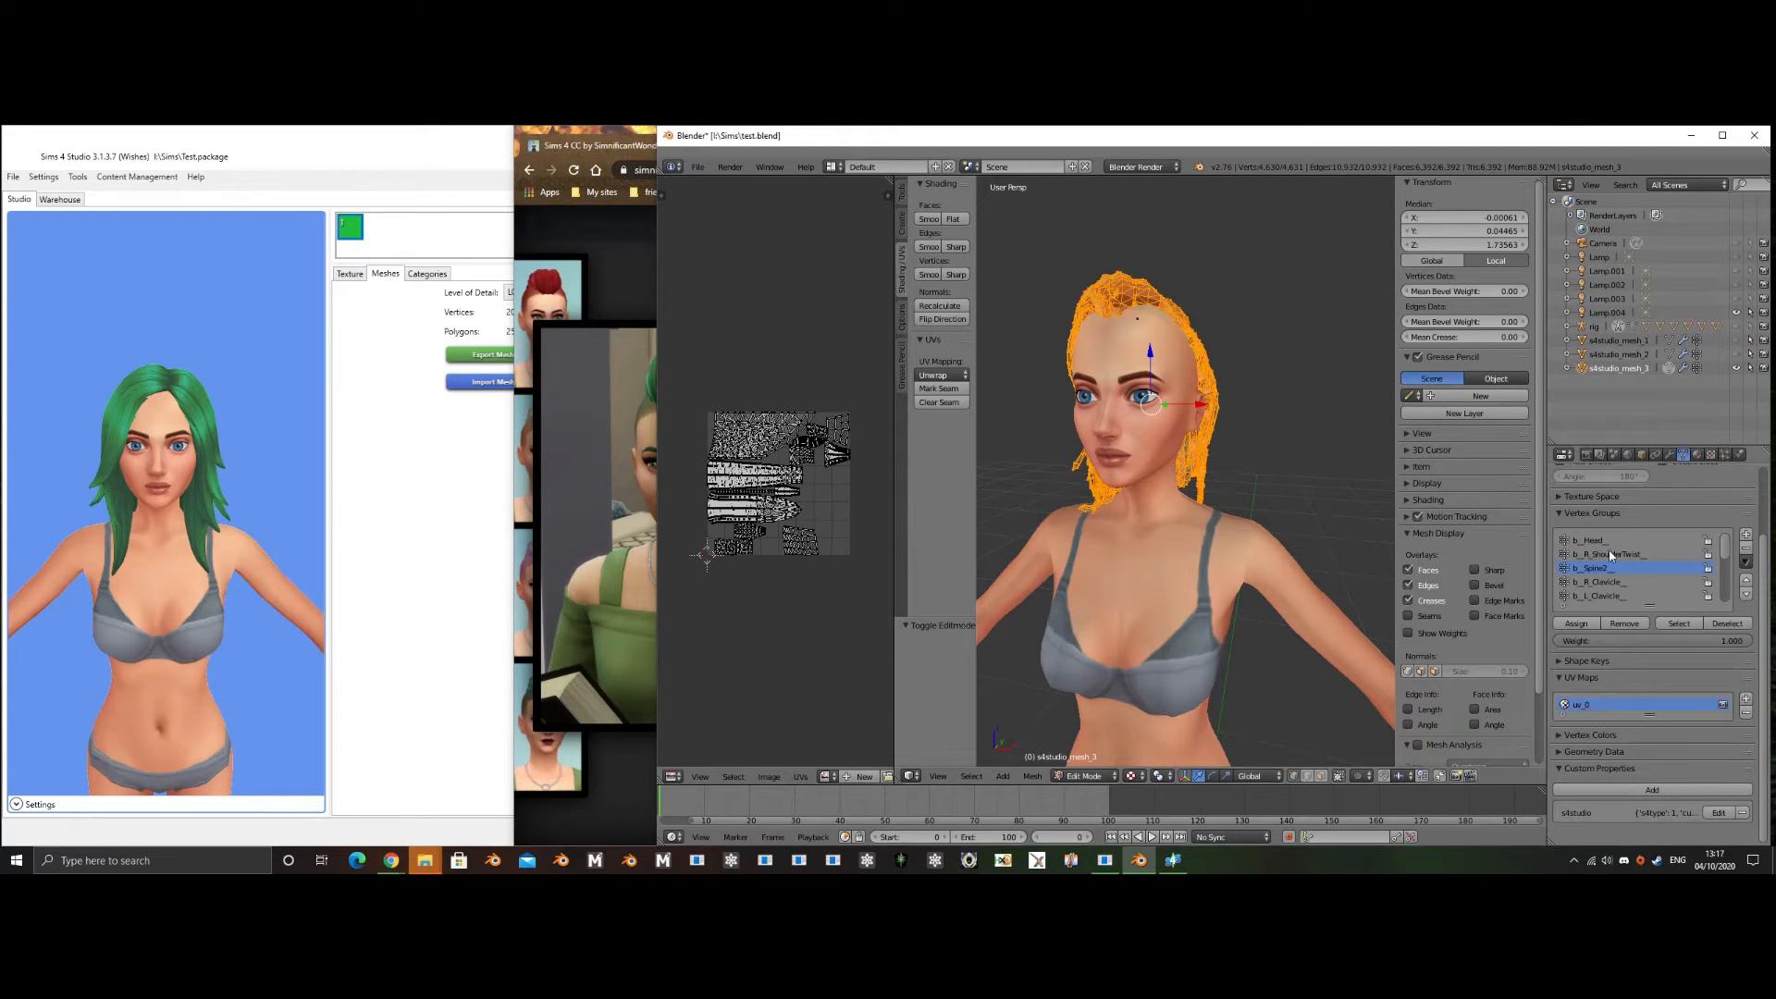
click(1588, 625)
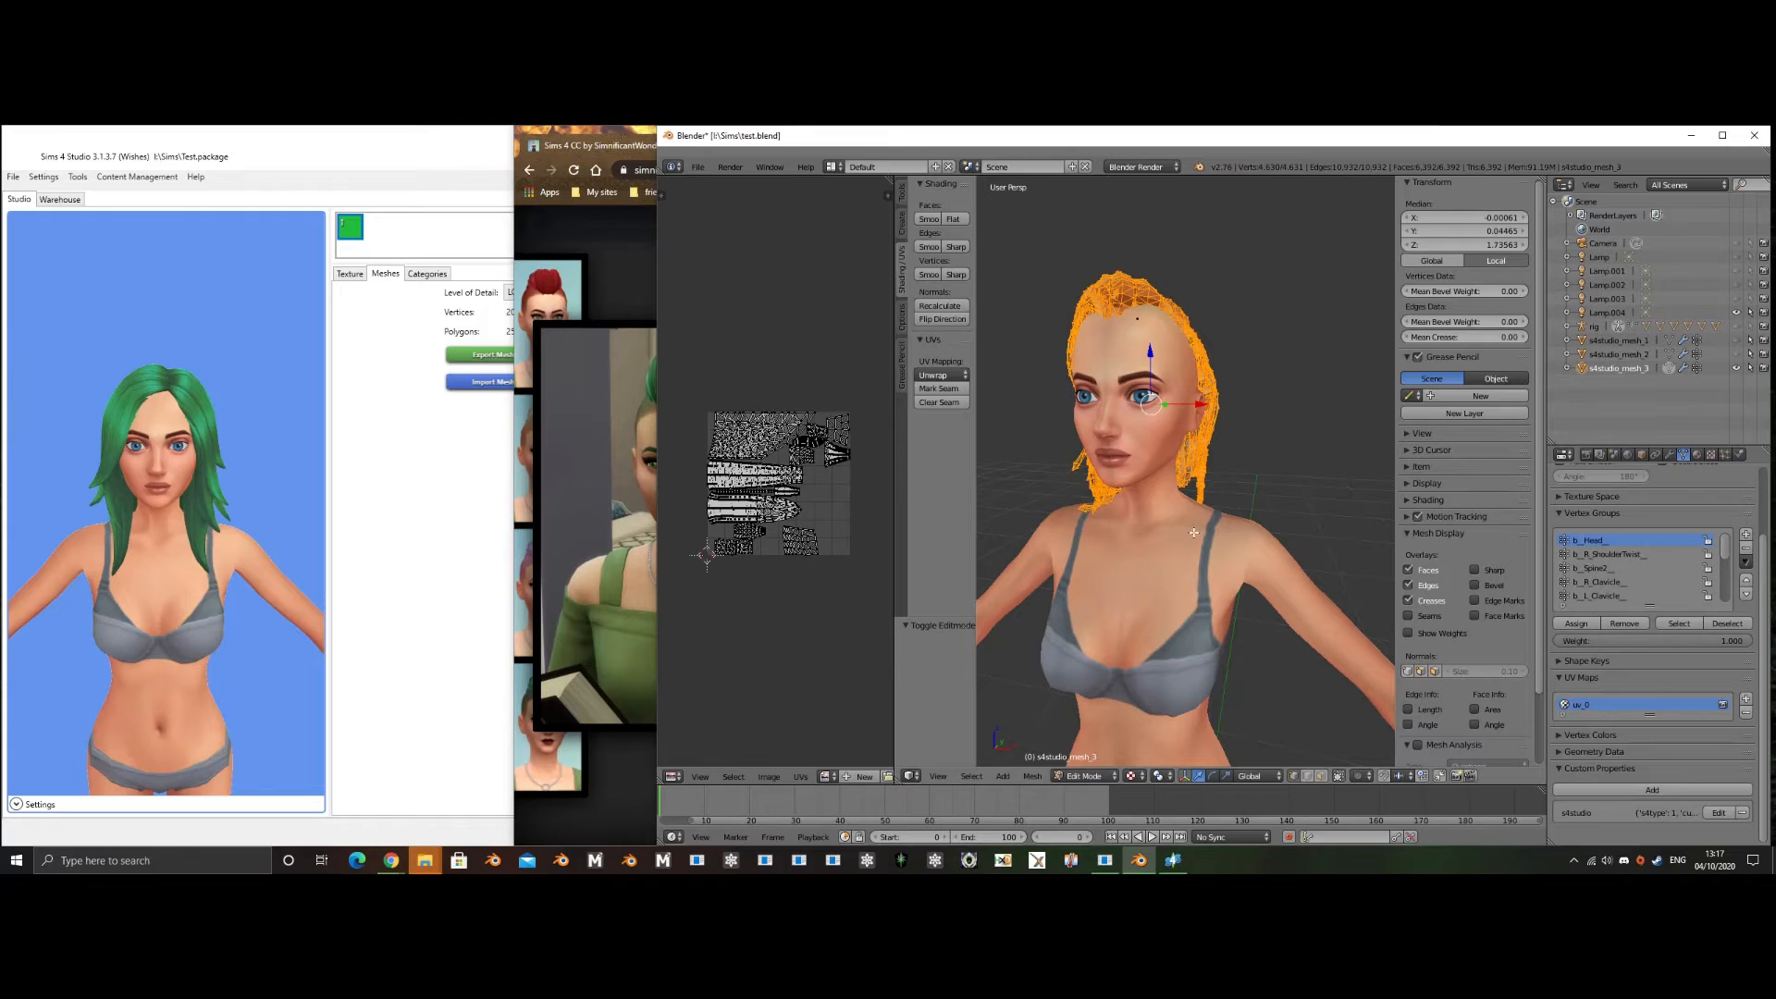
key(Tab)
- Select the vertices of the Spine4 group on s4studio_mesh_3 and assign them to the b__Spine2__ group
scroll(1646, 572, down, 2)
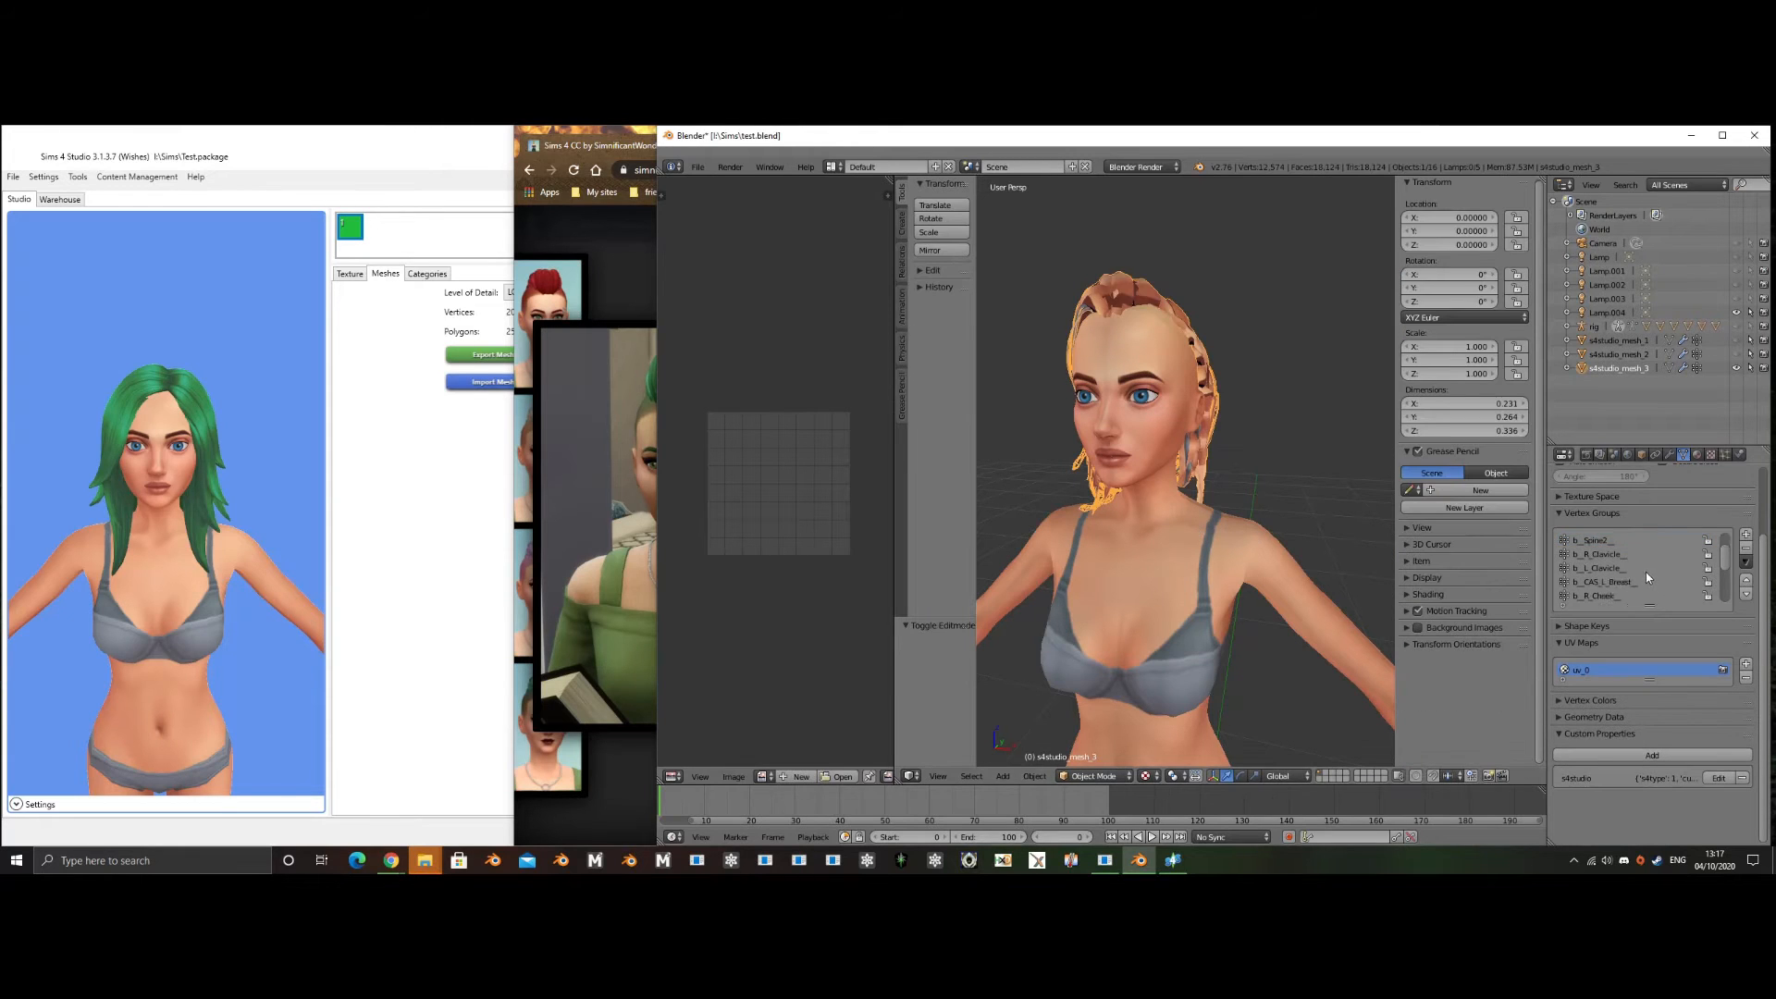
scroll(1646, 573, down, 7)
click(1606, 567)
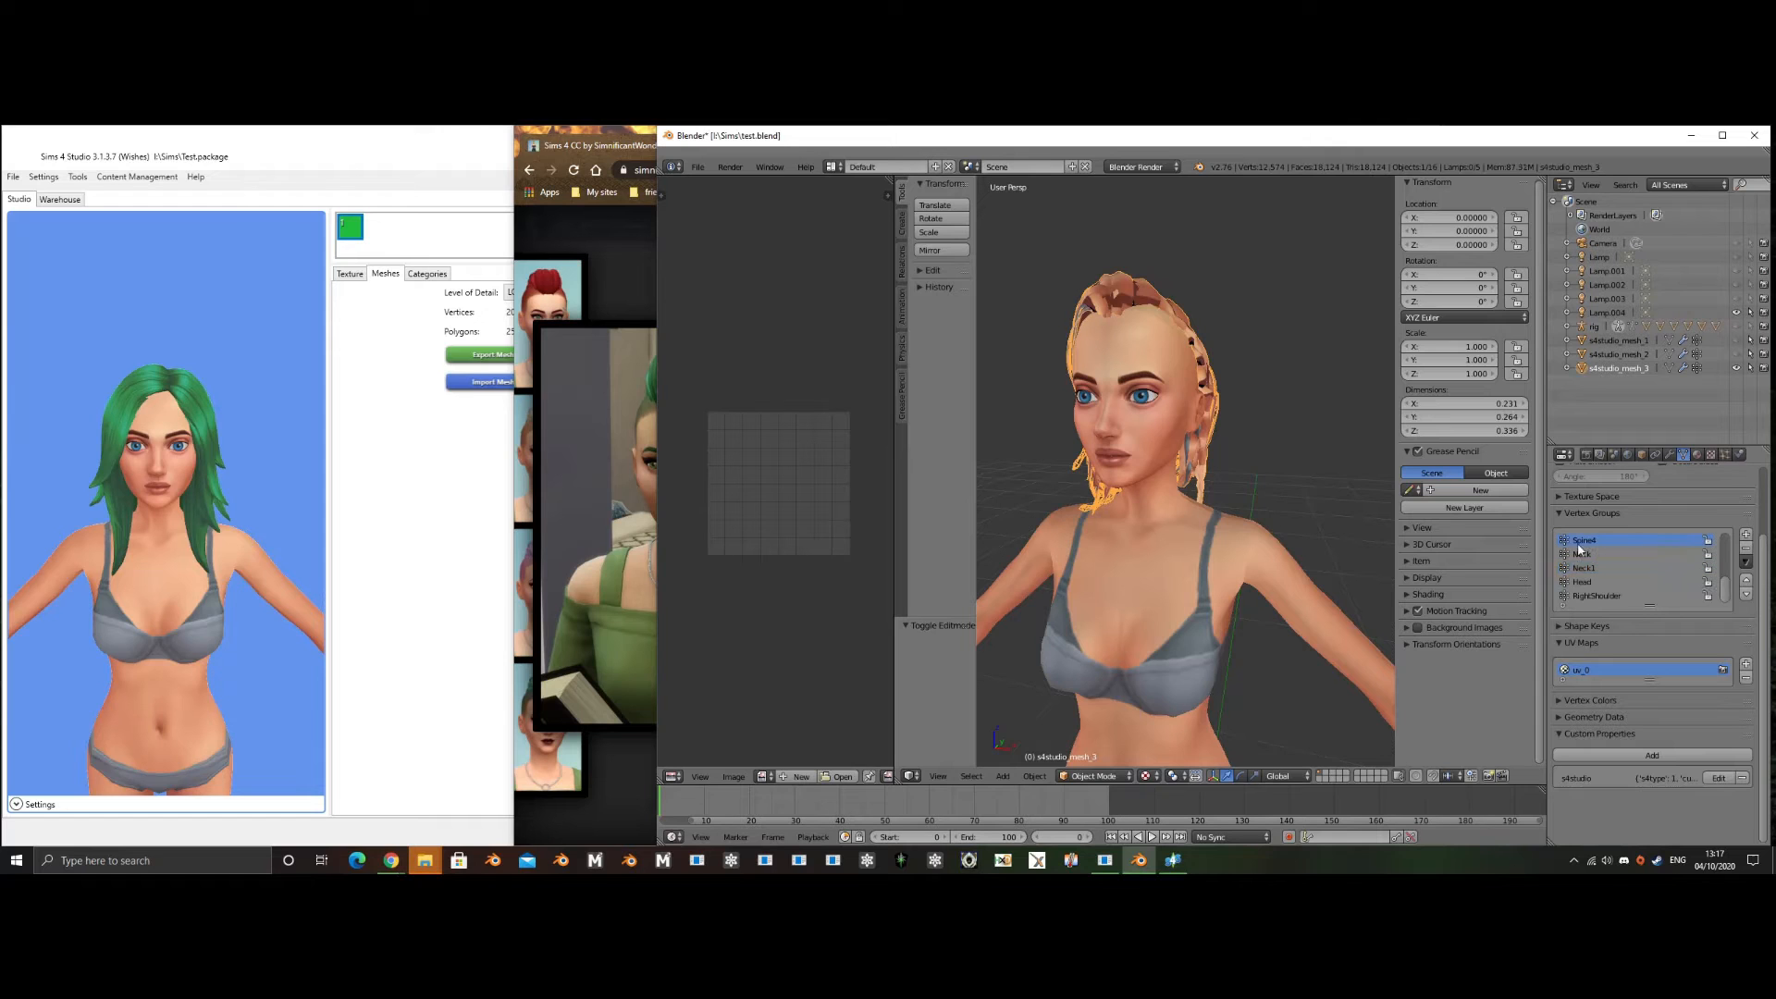
key(Tab)
click(1679, 624)
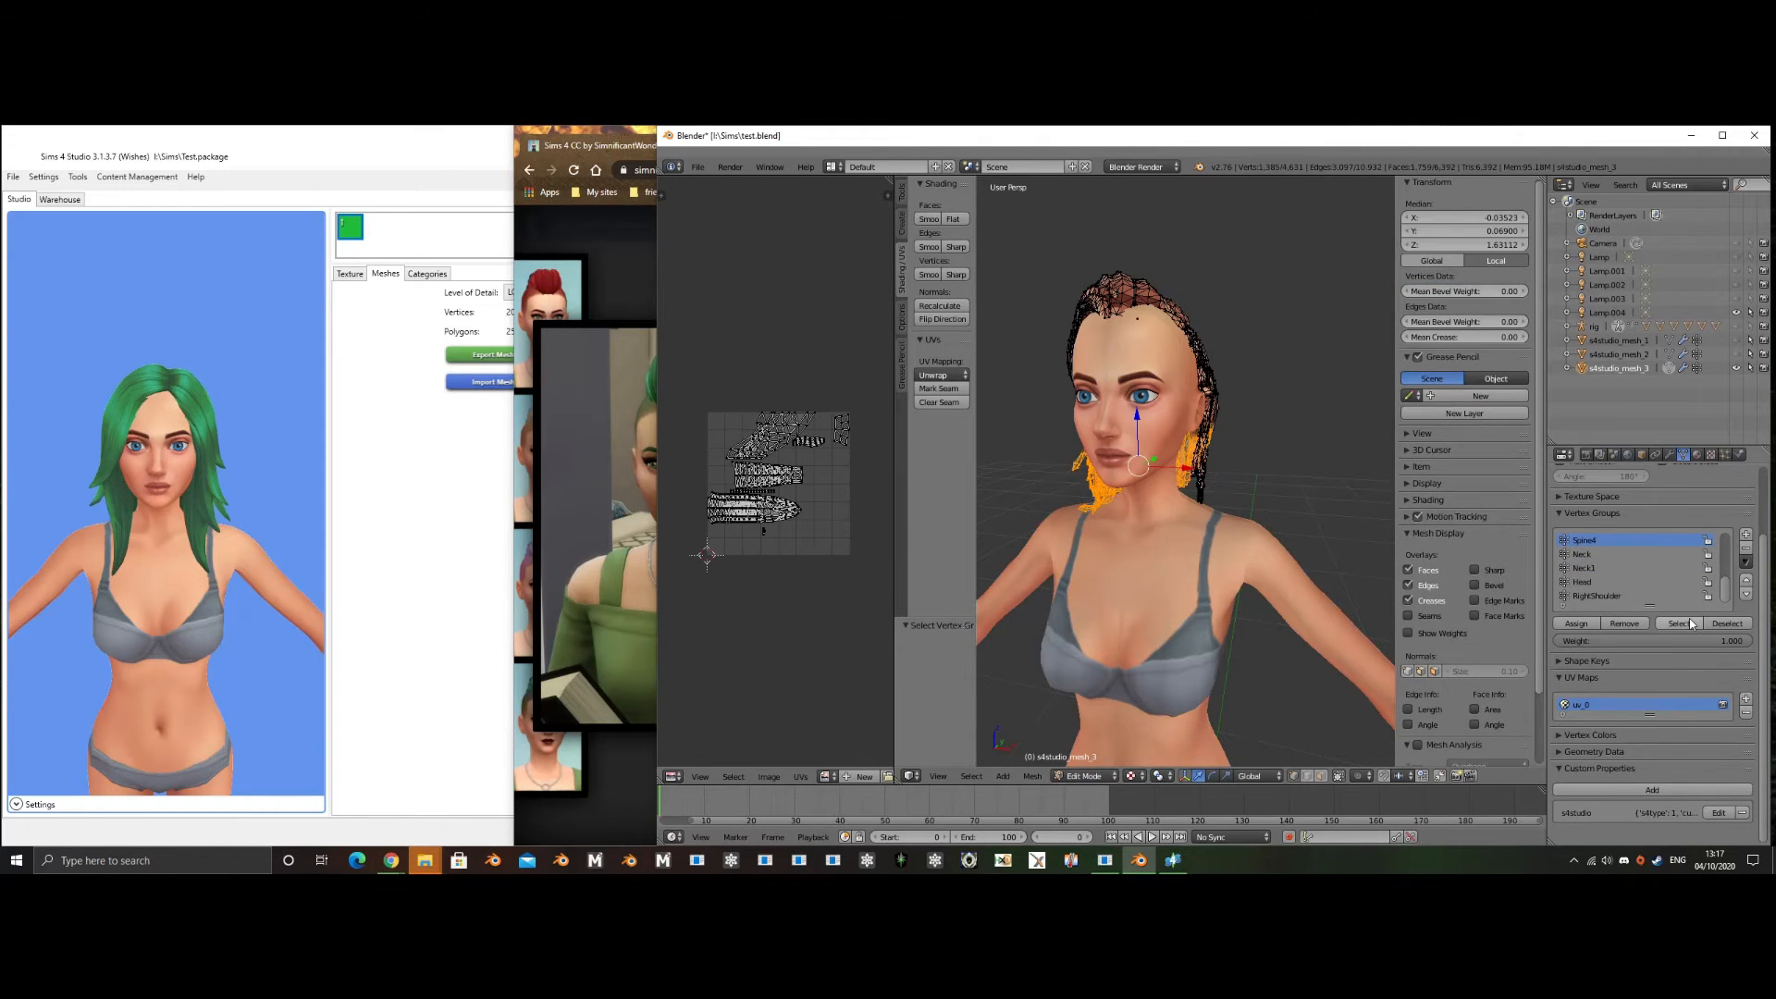
mouse_move(1296, 518)
middle_down()
mouse_move(1128, 519)
mouse_move(1344, 515)
mouse_move(1019, 516)
mouse_move(1275, 519)
middle_up()
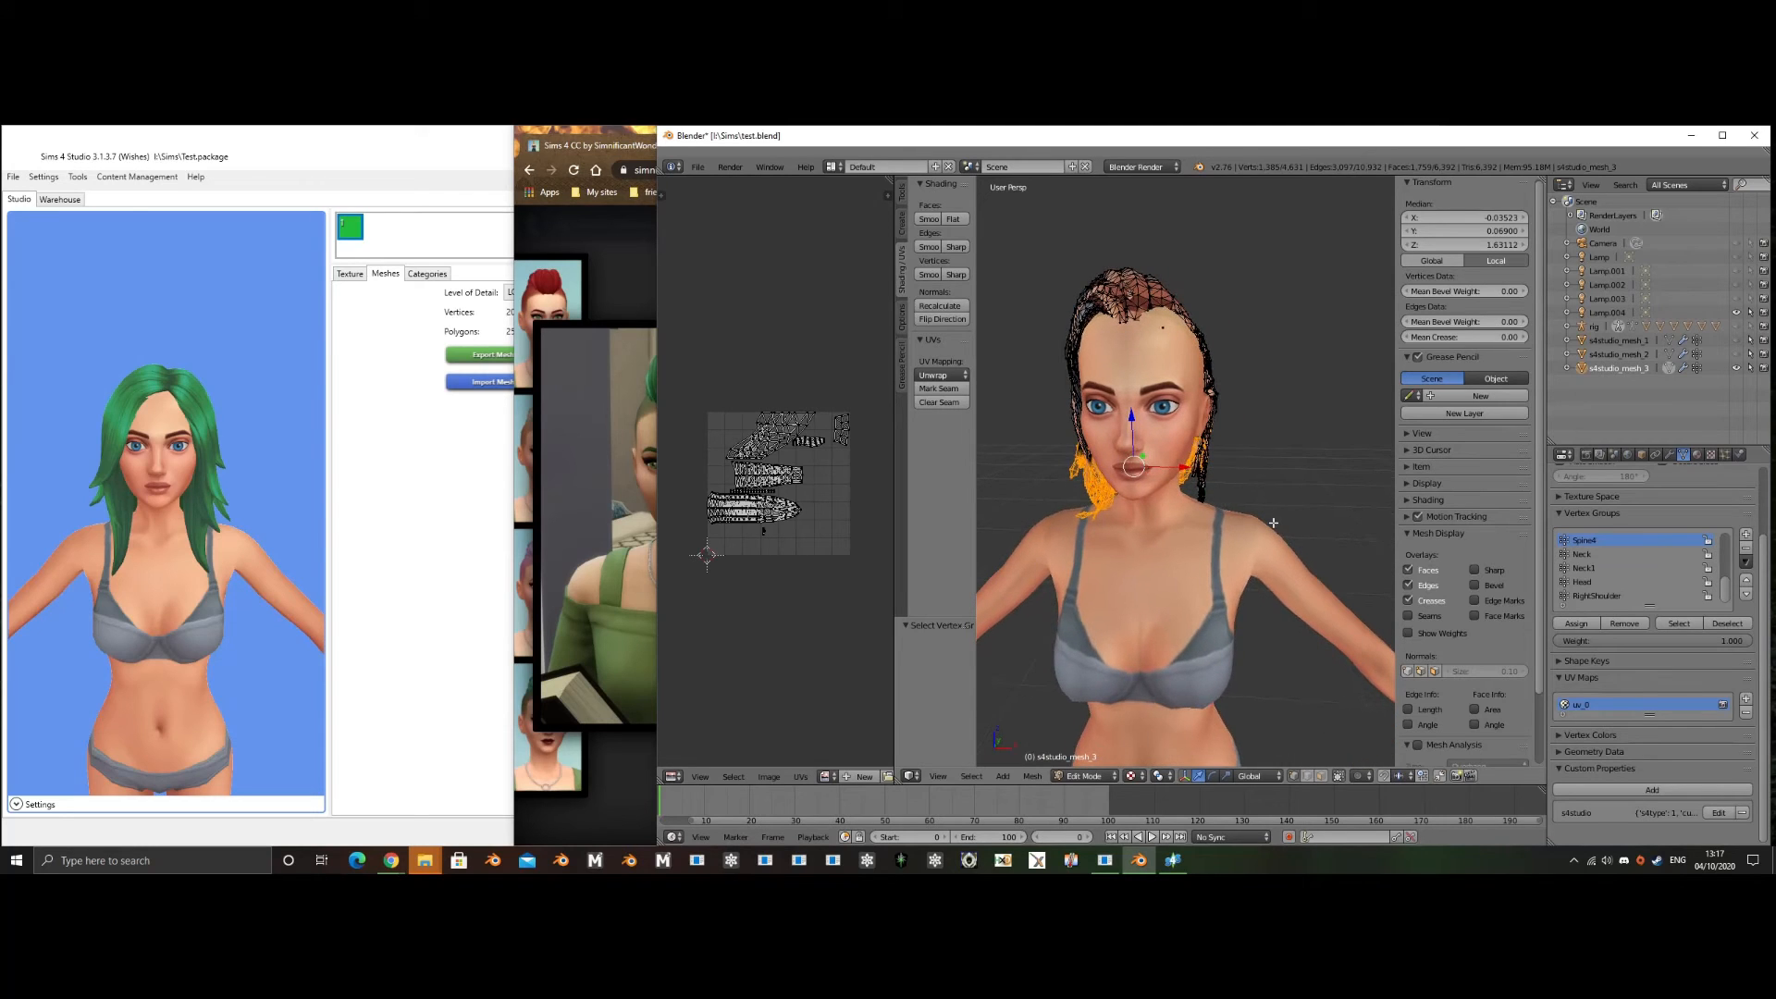
scroll(1644, 580, down, 5)
click(1642, 568)
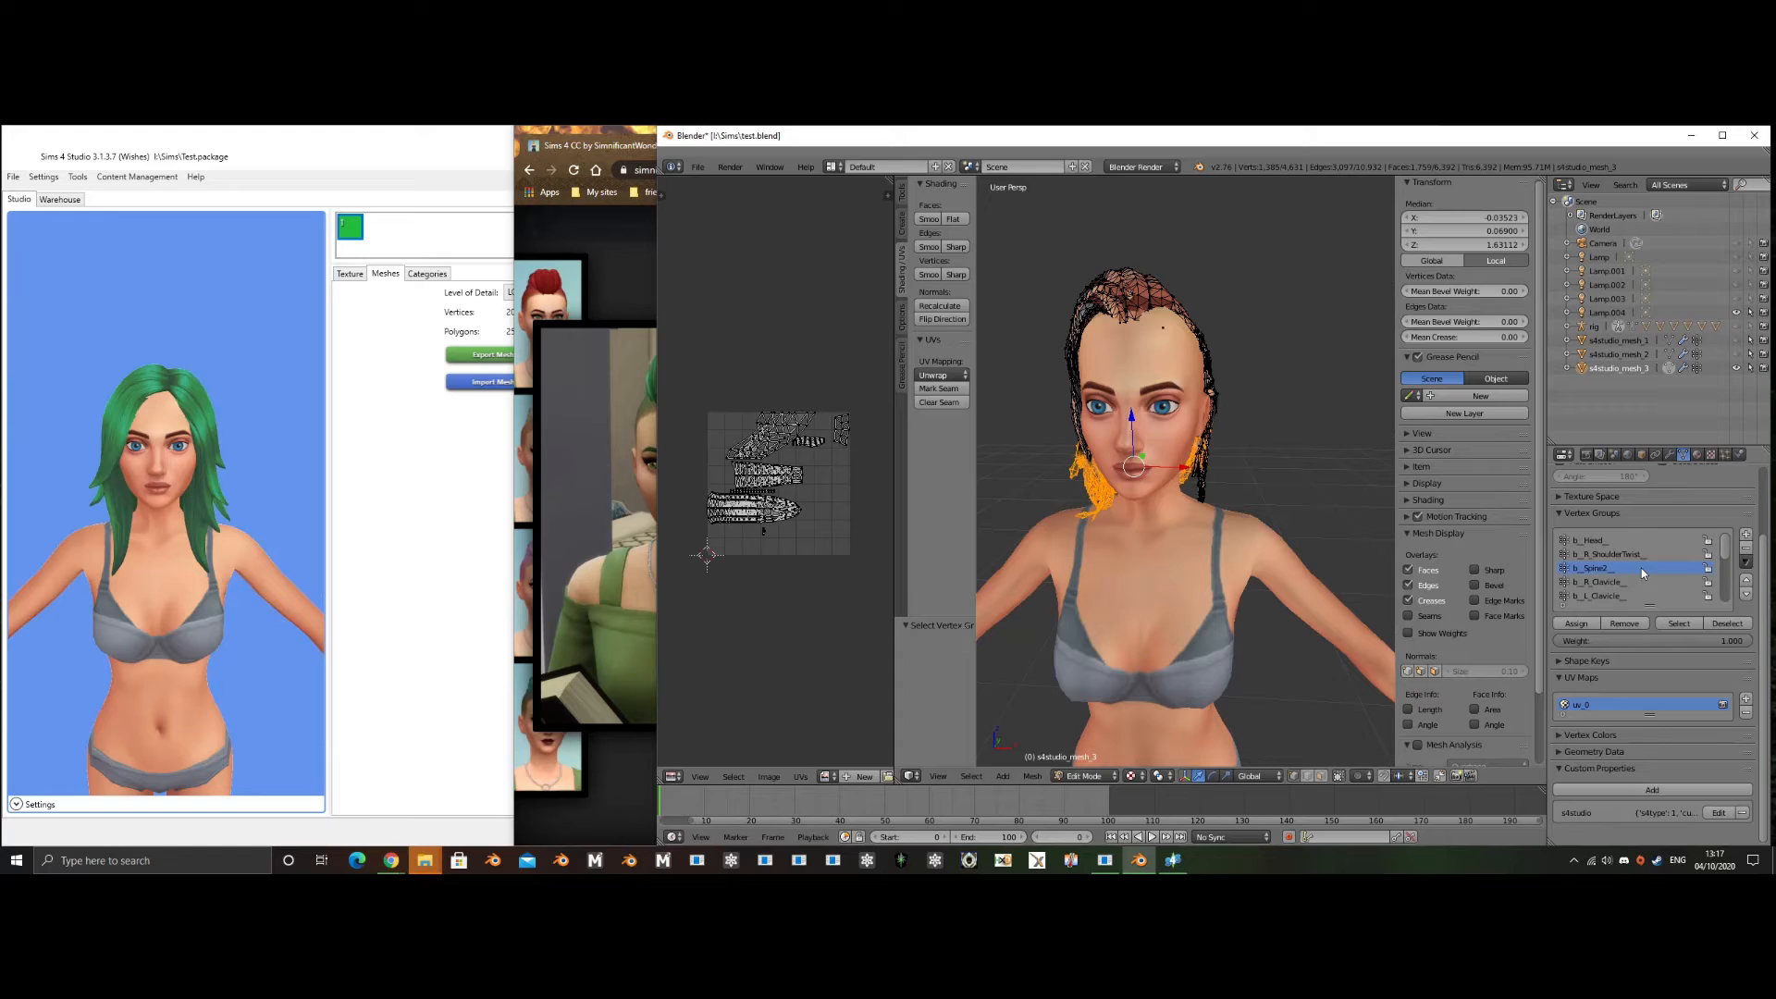
click(1593, 626)
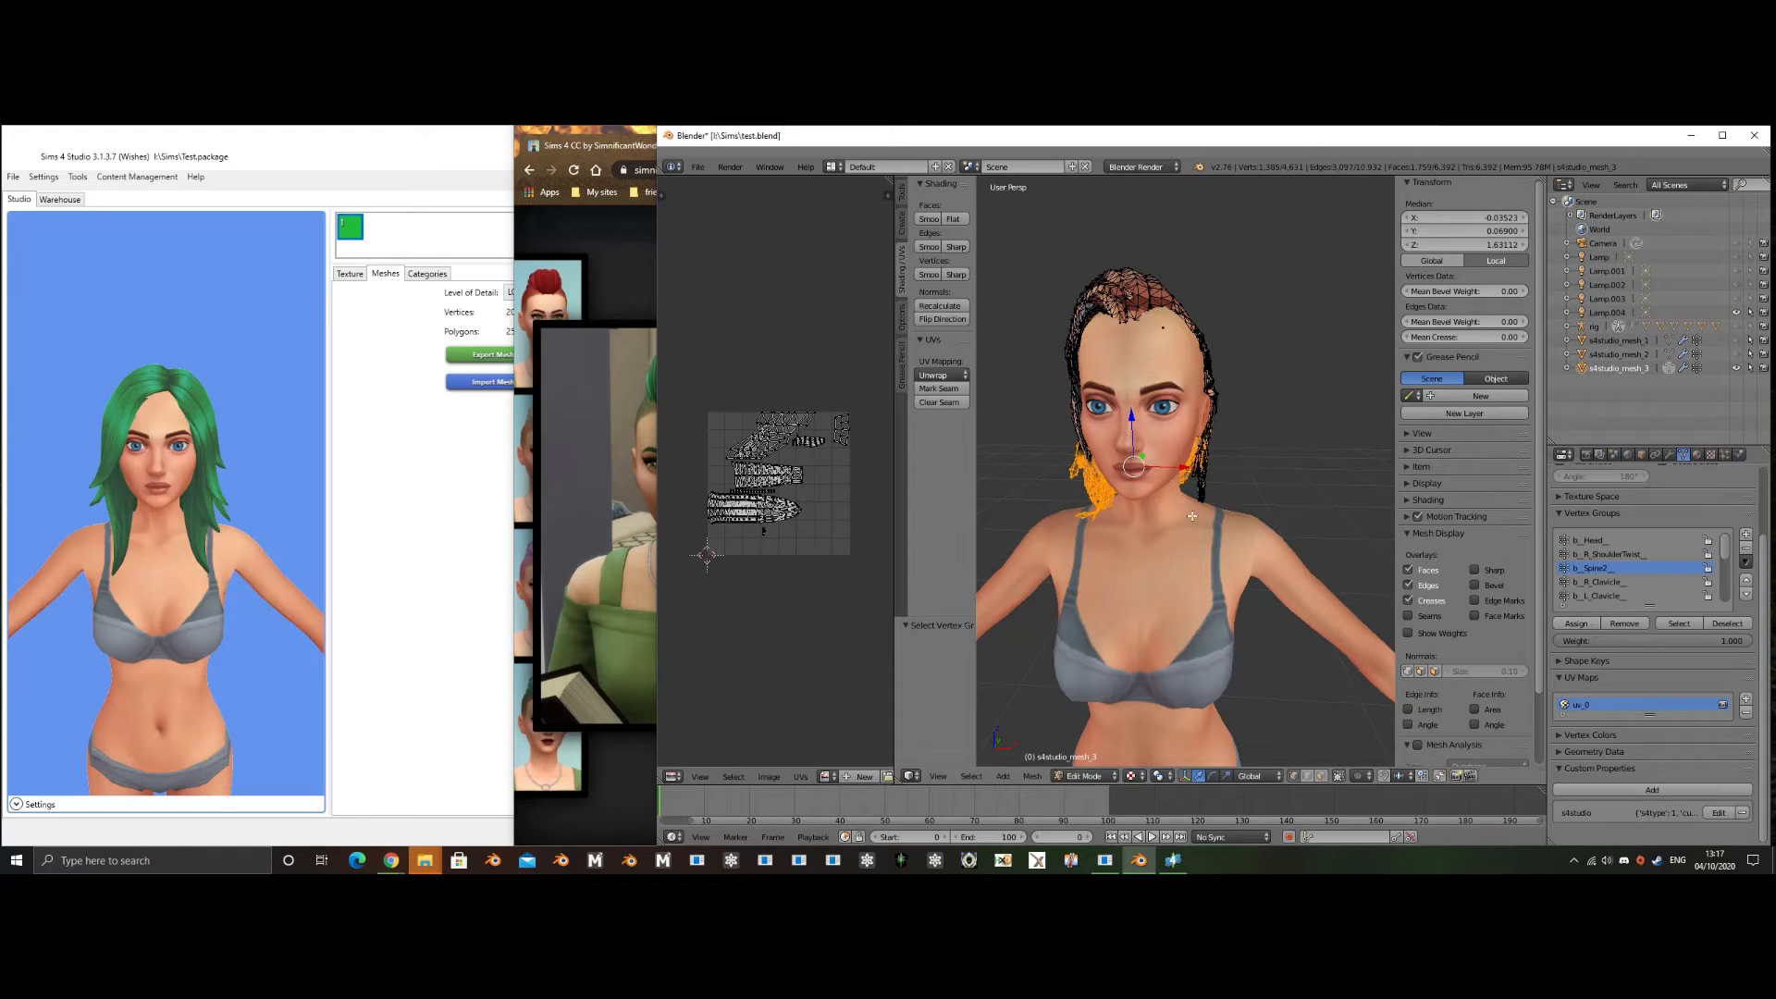
- Replace the selection with the Neck1 group's vertices and make occluded vertices of the hair selectable
scroll(1640, 564, up, 5)
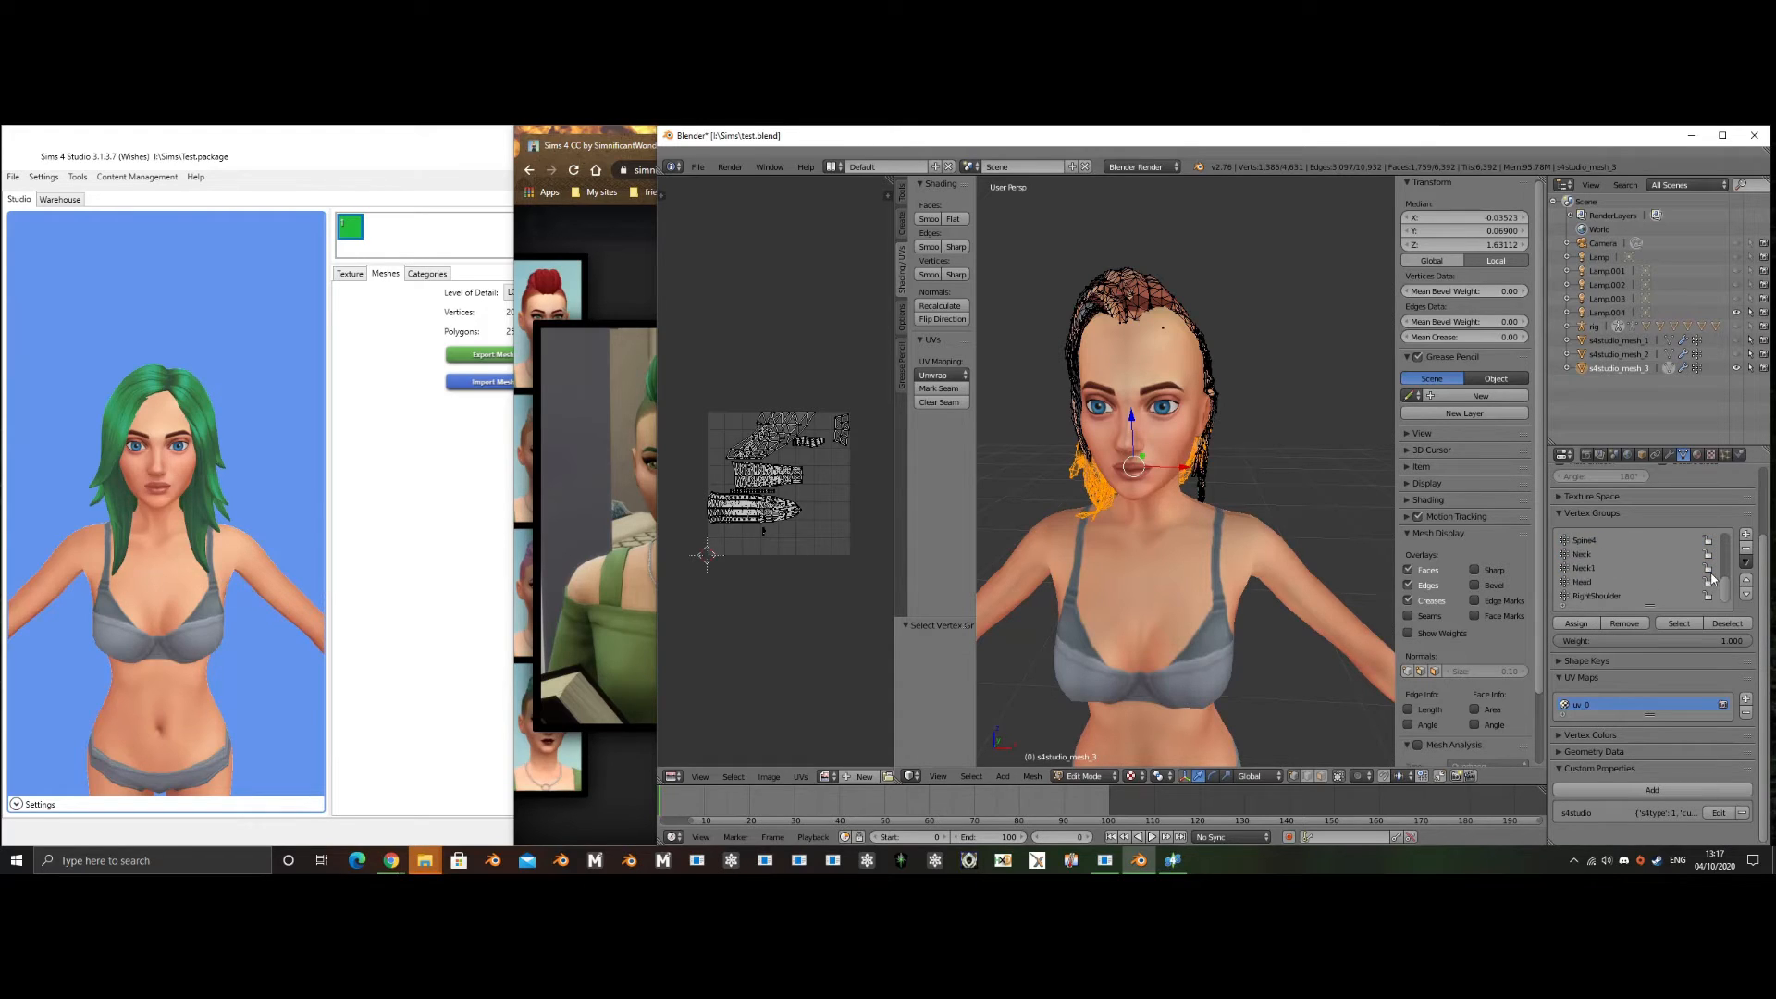
key(a)
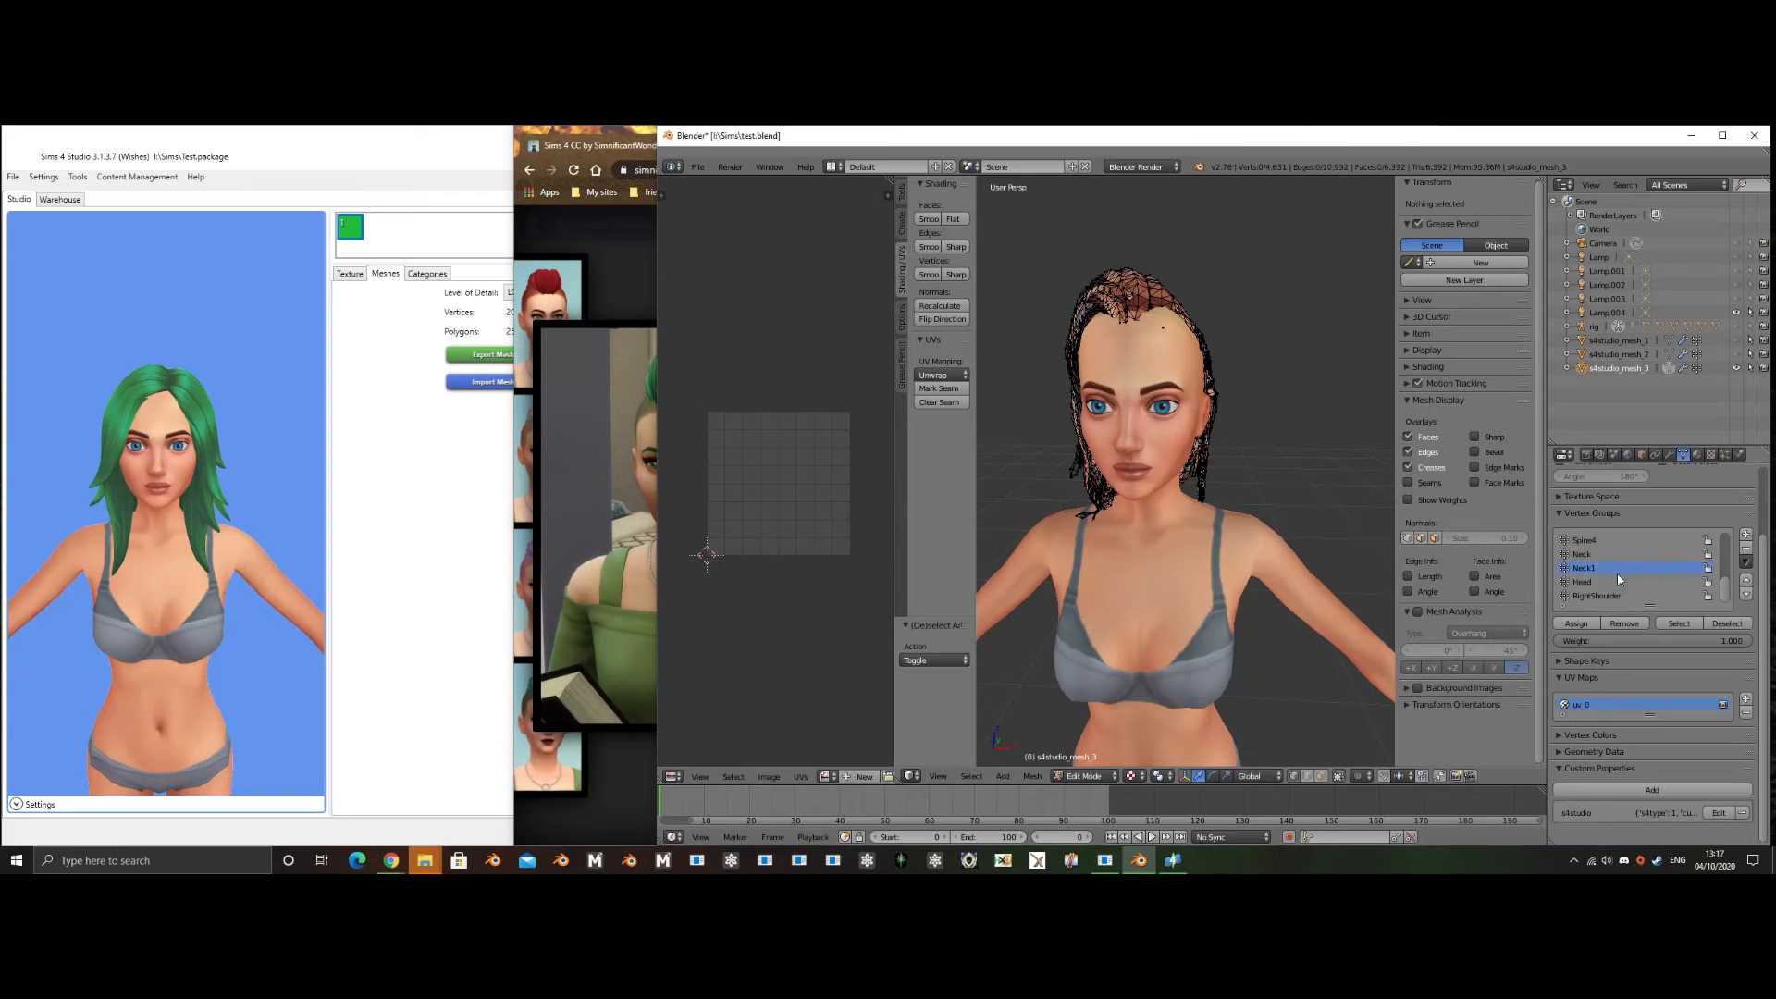
click(1689, 625)
middle_drag(1288, 491, 969, 507)
middle_drag(1387, 333, 1265, 407)
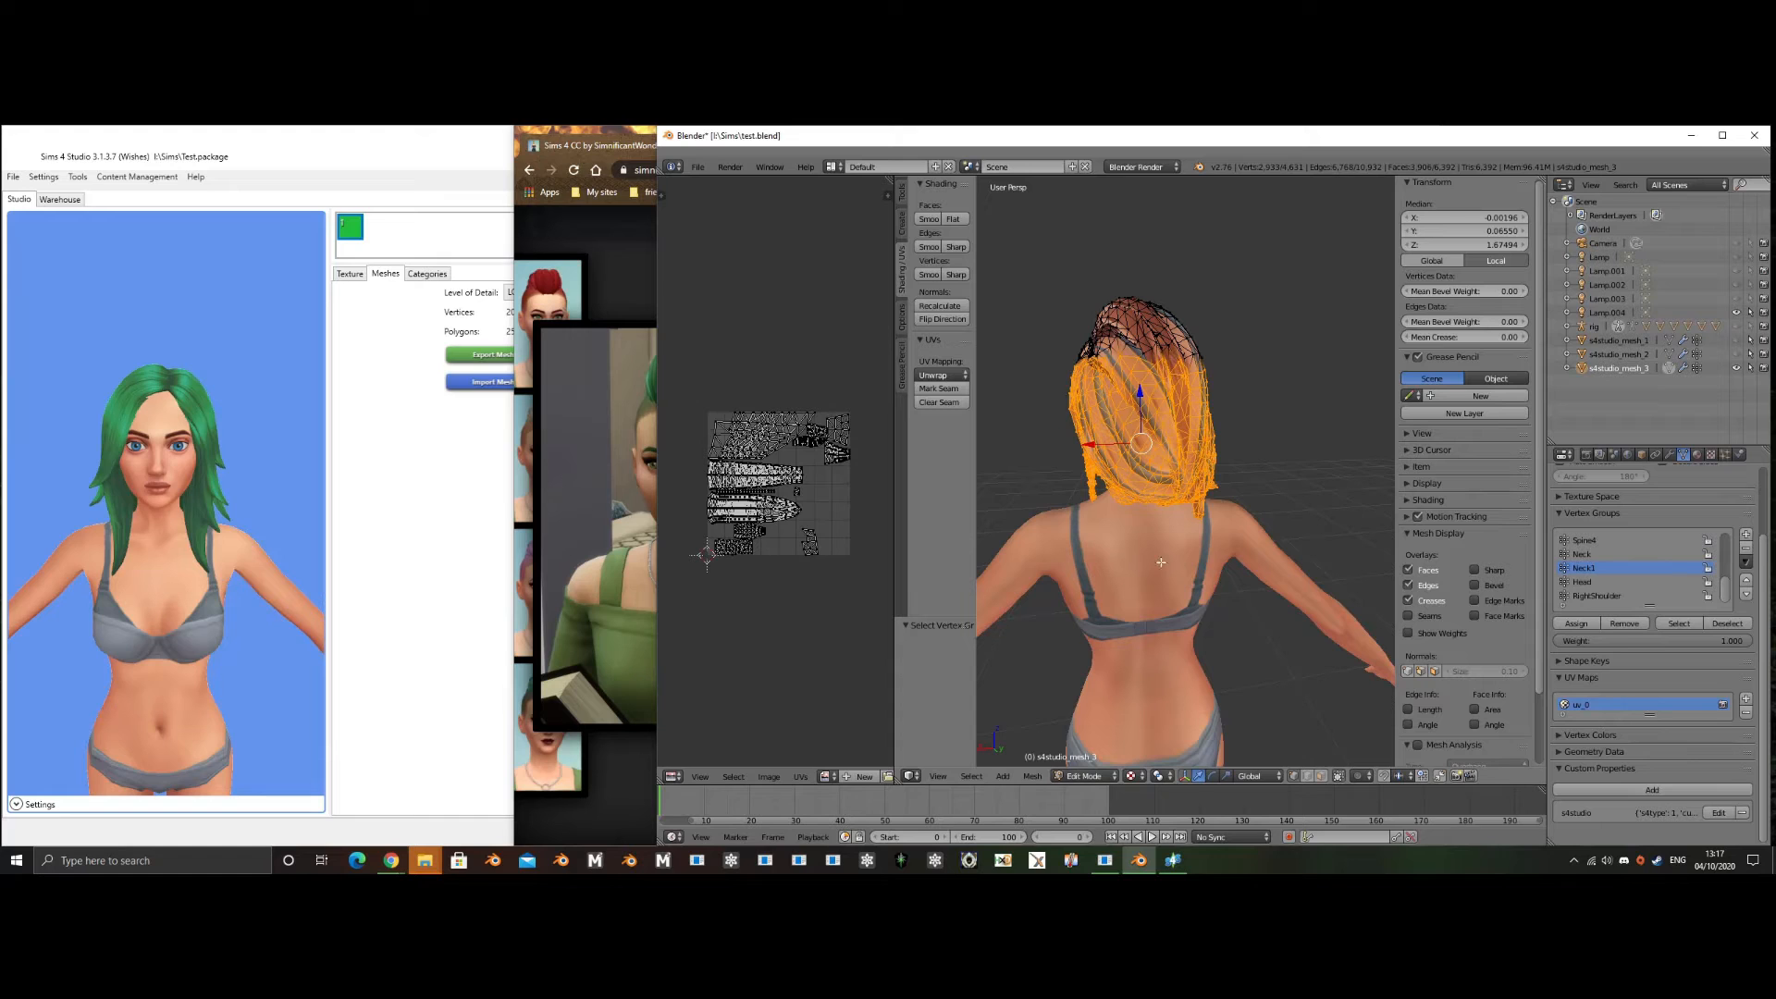
click(1338, 778)
middle_drag(1018, 430, 1396, 432)
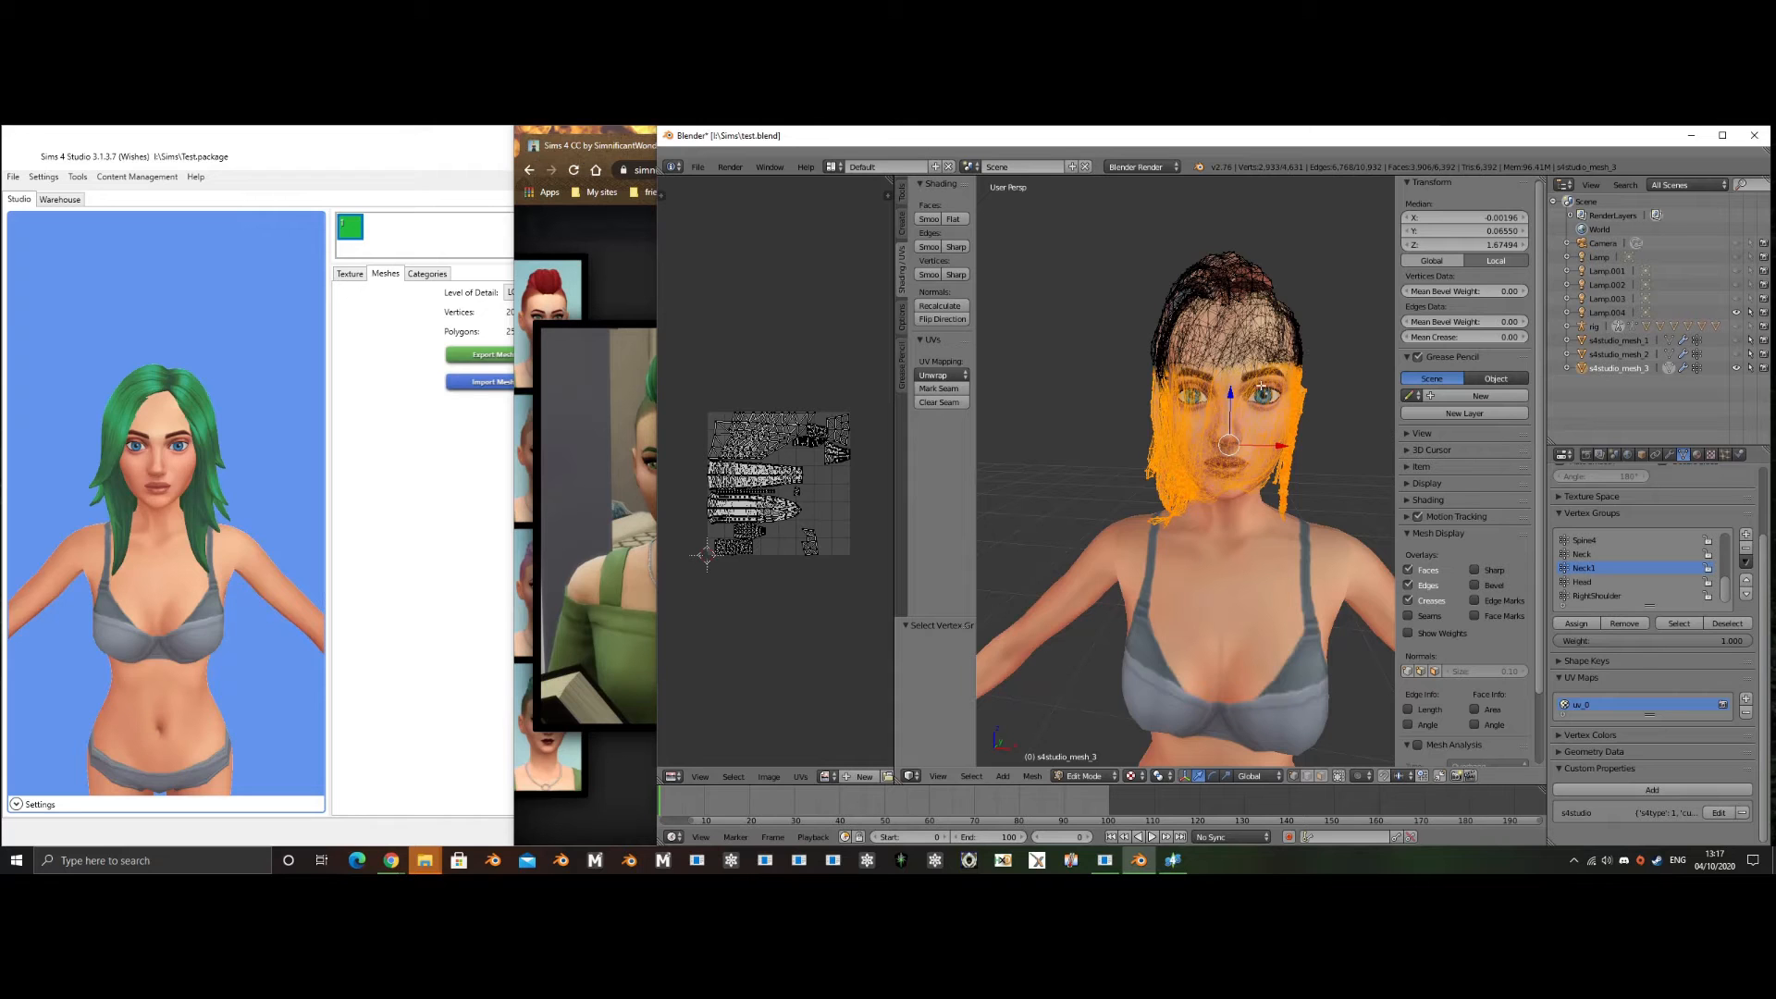
mouse_move(1261, 386)
middle_down()
mouse_move(1138, 435)
mouse_move(1187, 438)
mouse_move(1245, 360)
middle_up()
- Reselect the Neck1 vertices, remove their upper band from the selection with circle select, and assign the remaining lower hair to b__Spine2__
key(a)
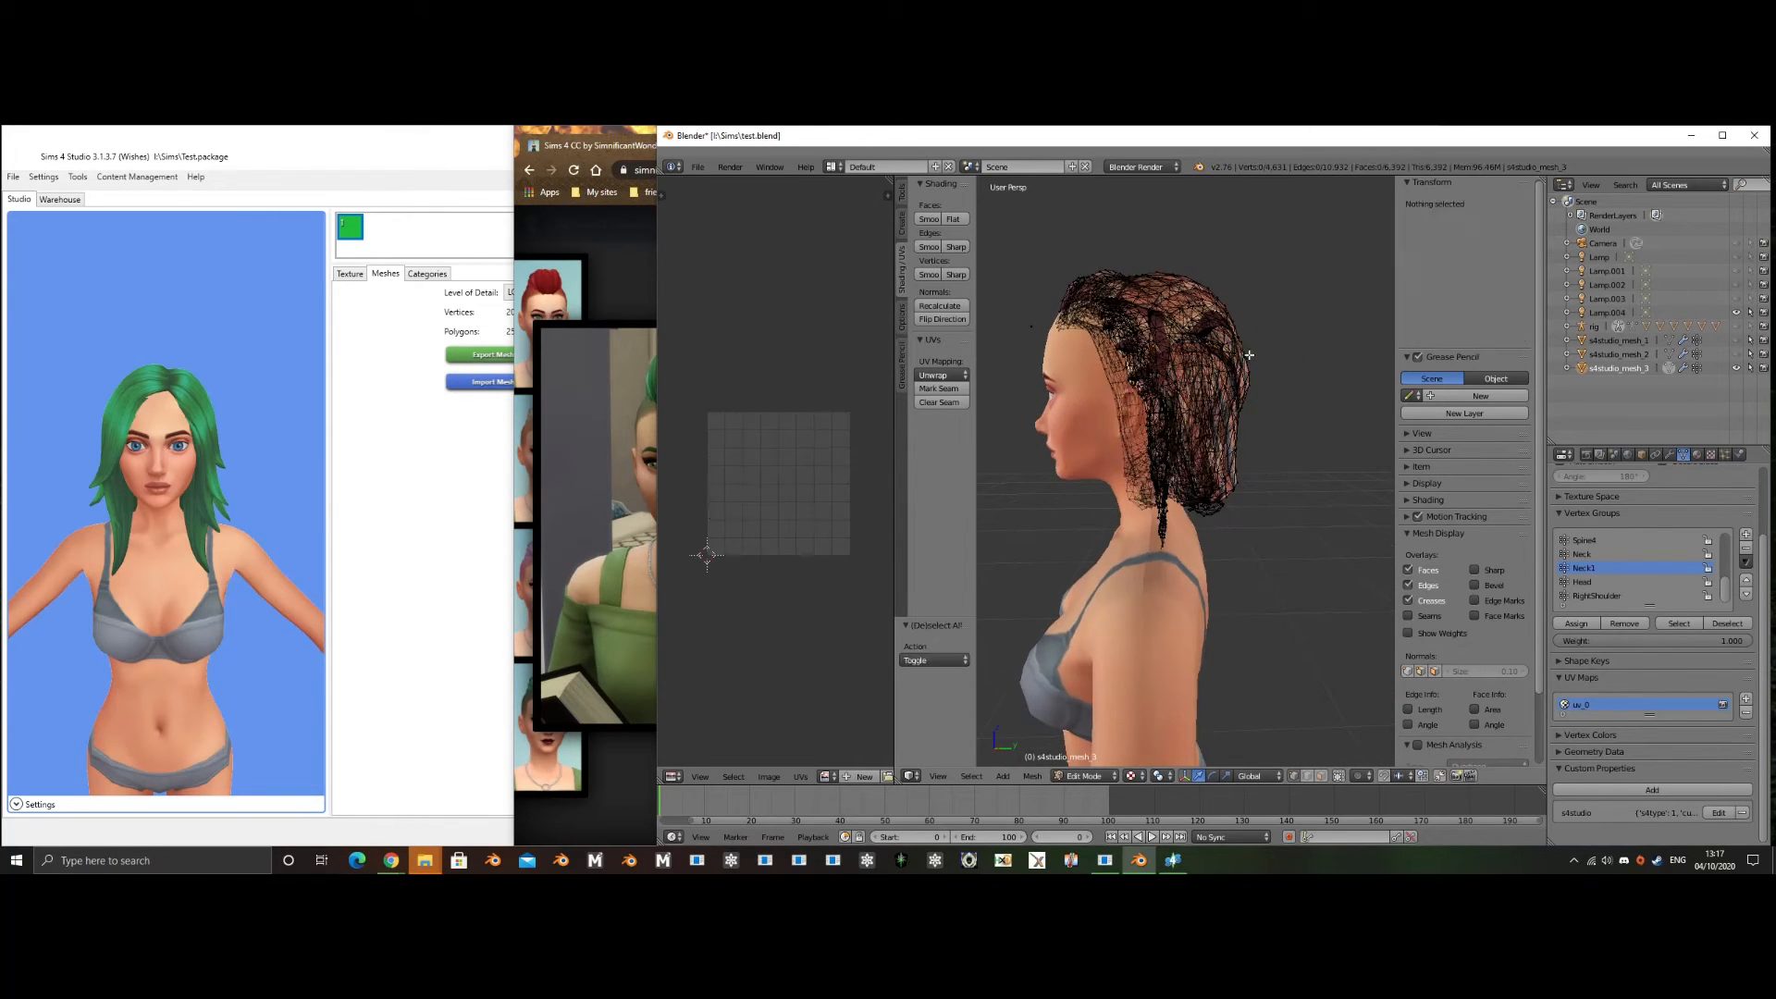
key(l)
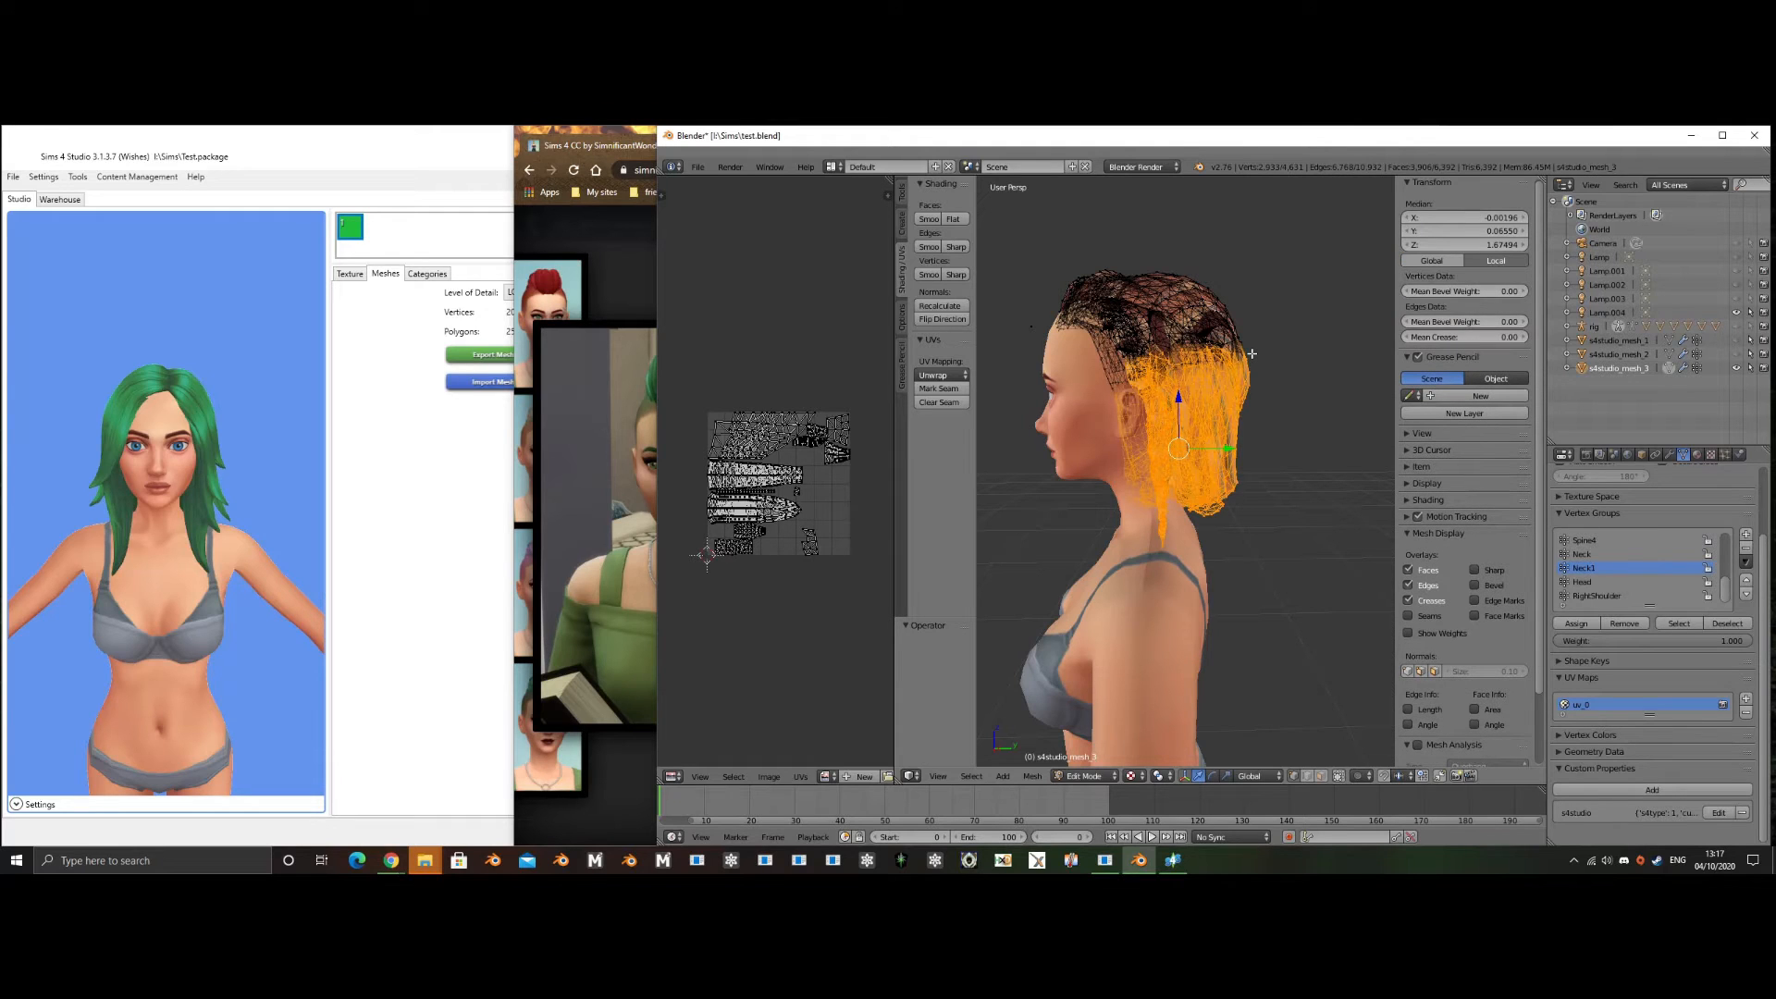
key(c)
scroll(1251, 352, down, 3)
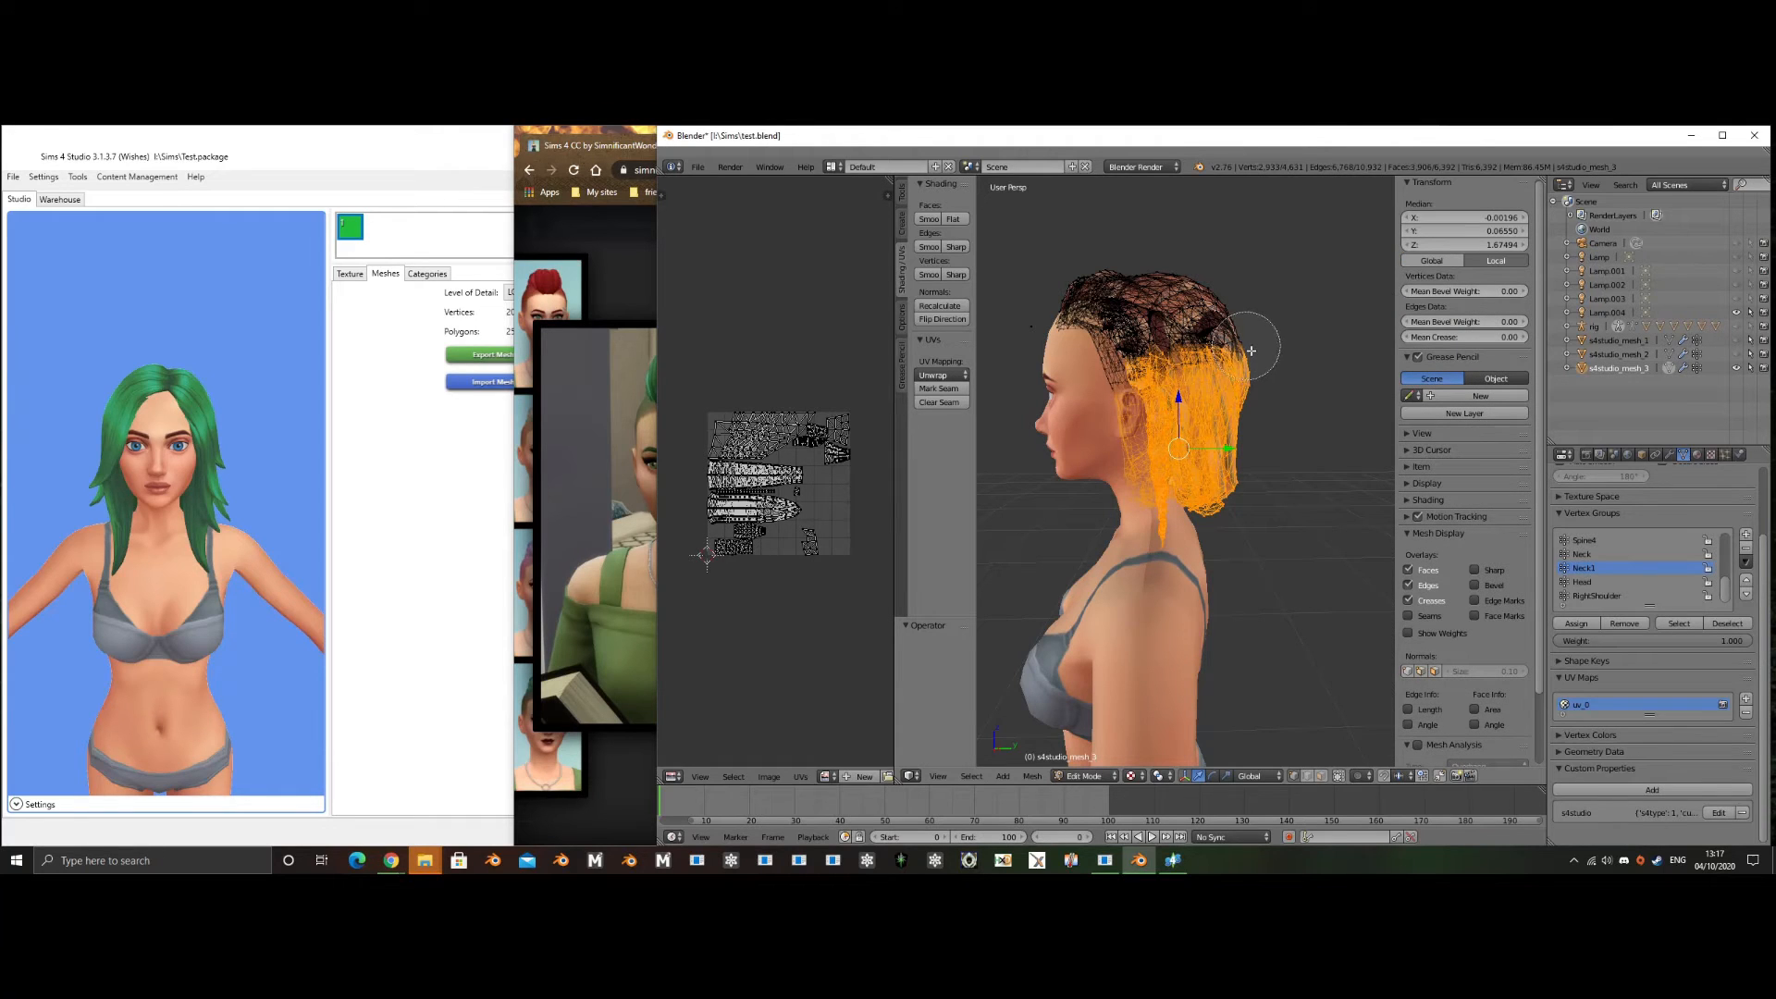
mouse_move(1251, 350)
middle_down()
mouse_move(1193, 375)
mouse_move(1119, 370)
mouse_move(1293, 359)
middle_up()
right_click(1293, 359)
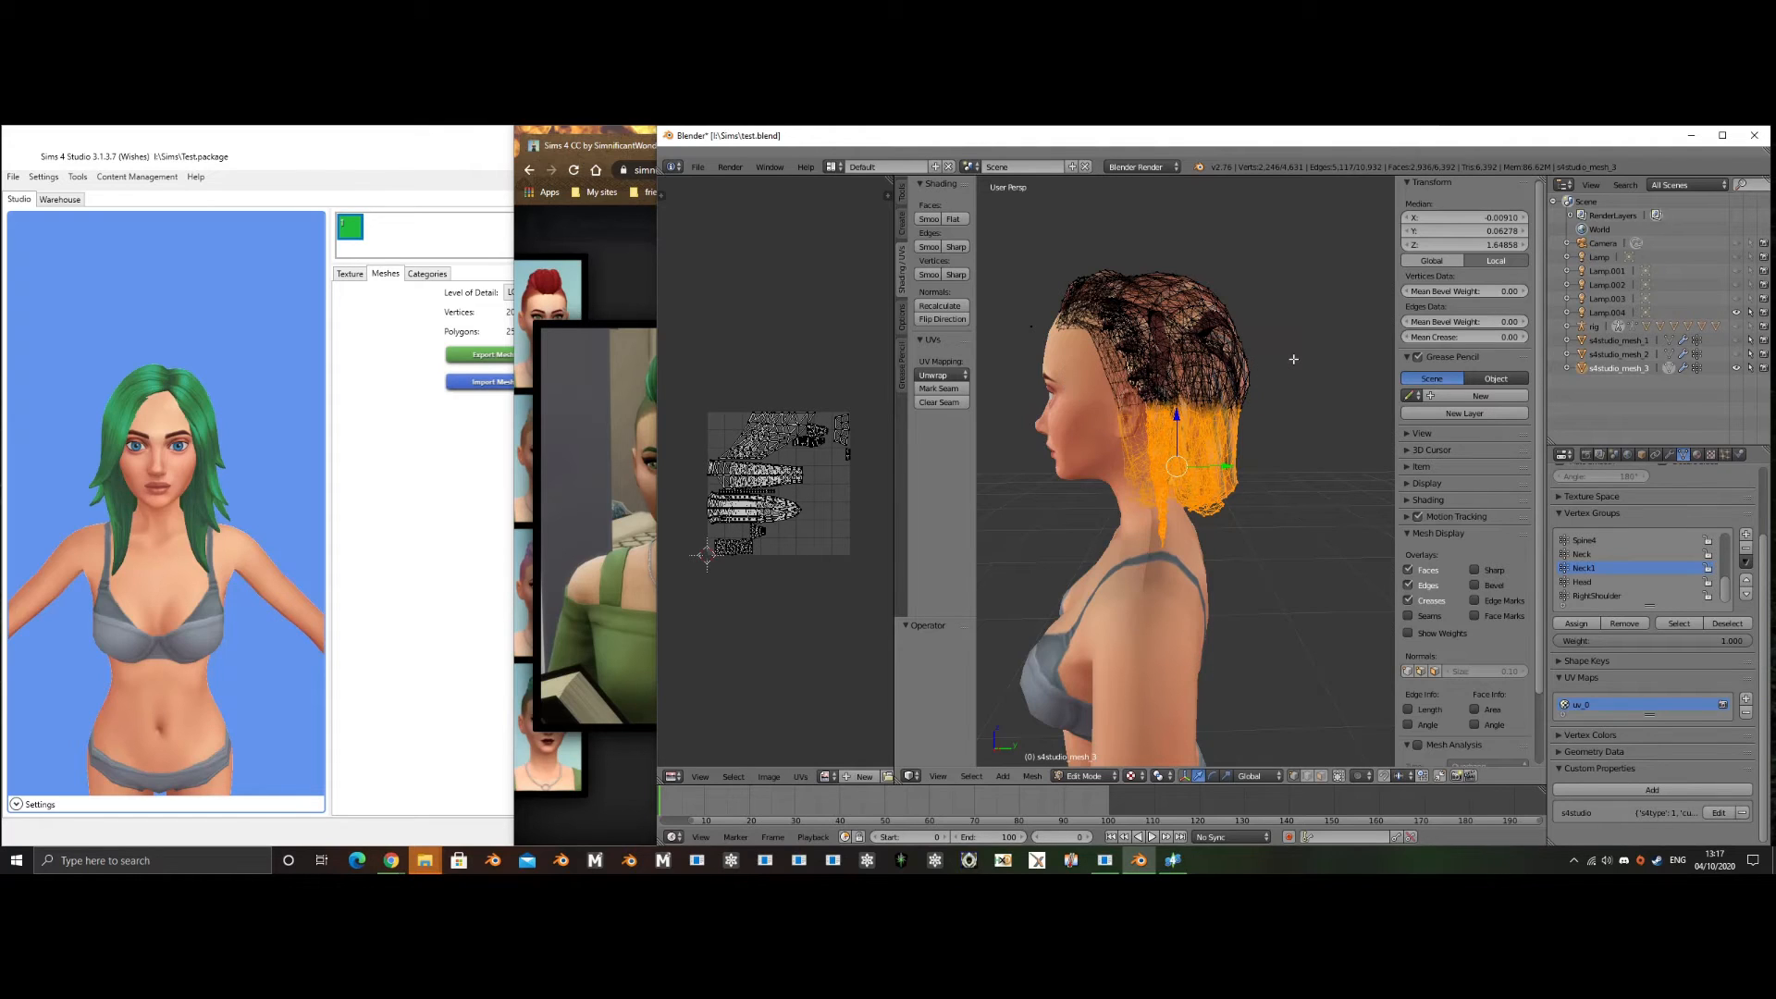
scroll(1635, 562, down, 5)
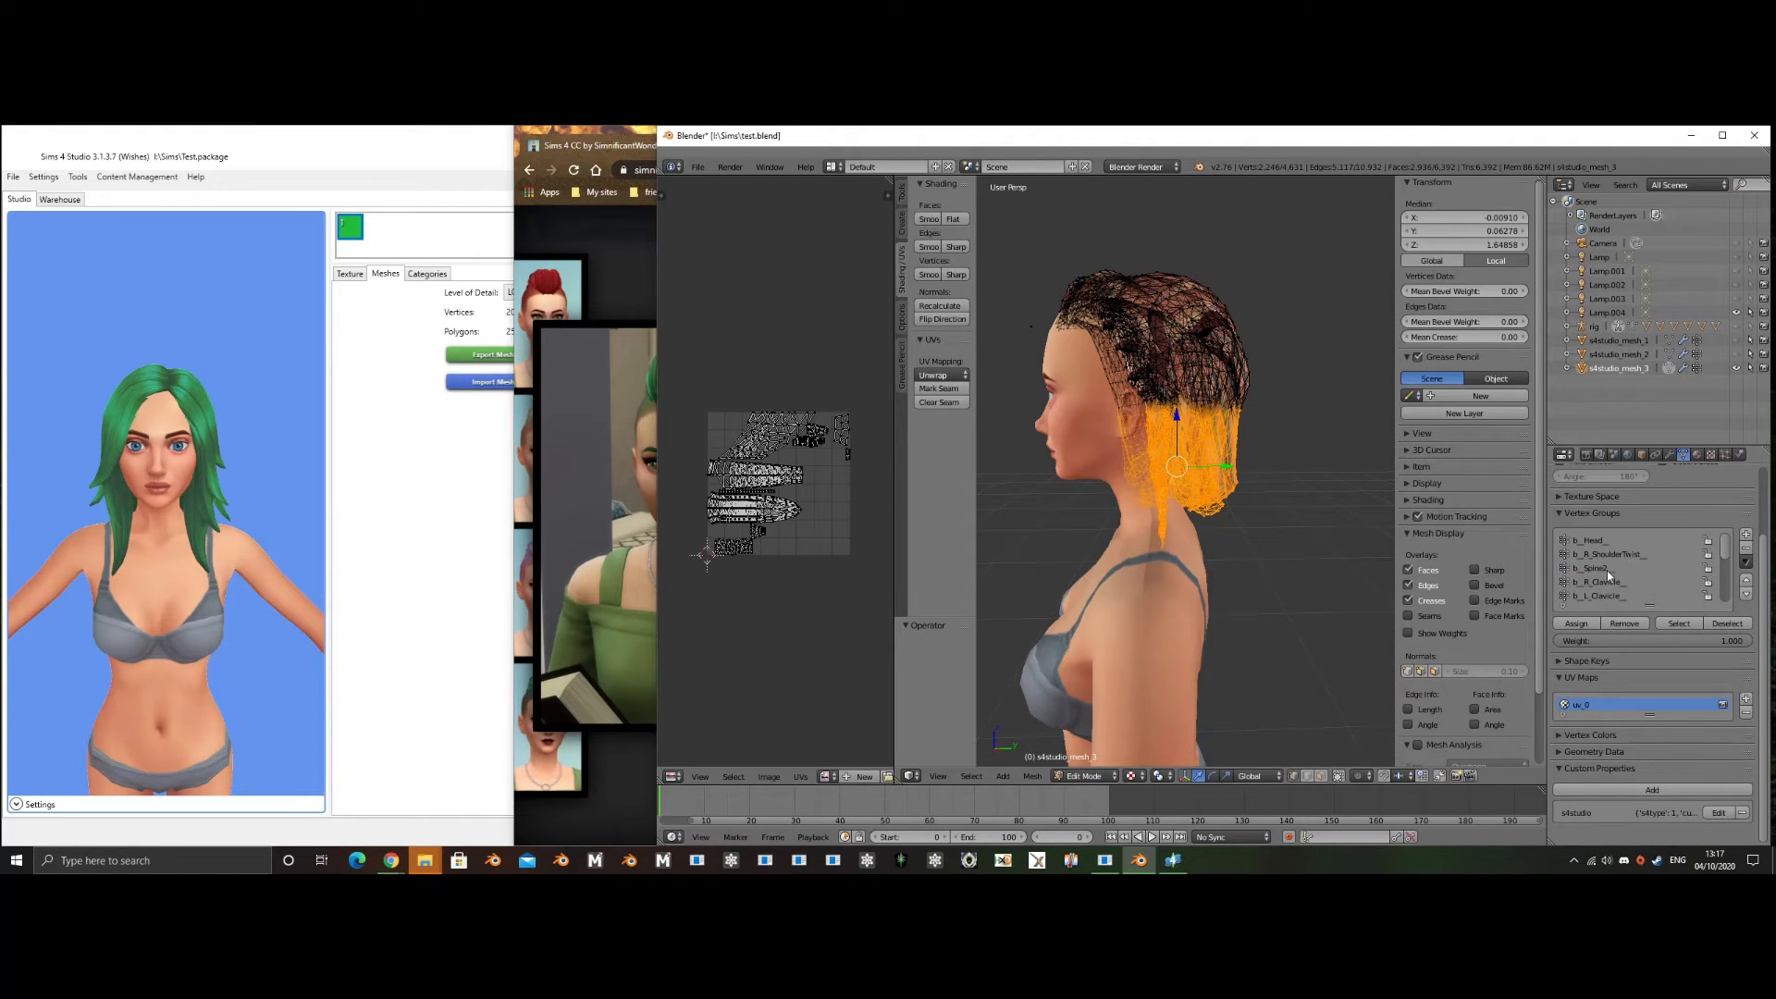
click(1607, 569)
click(1604, 626)
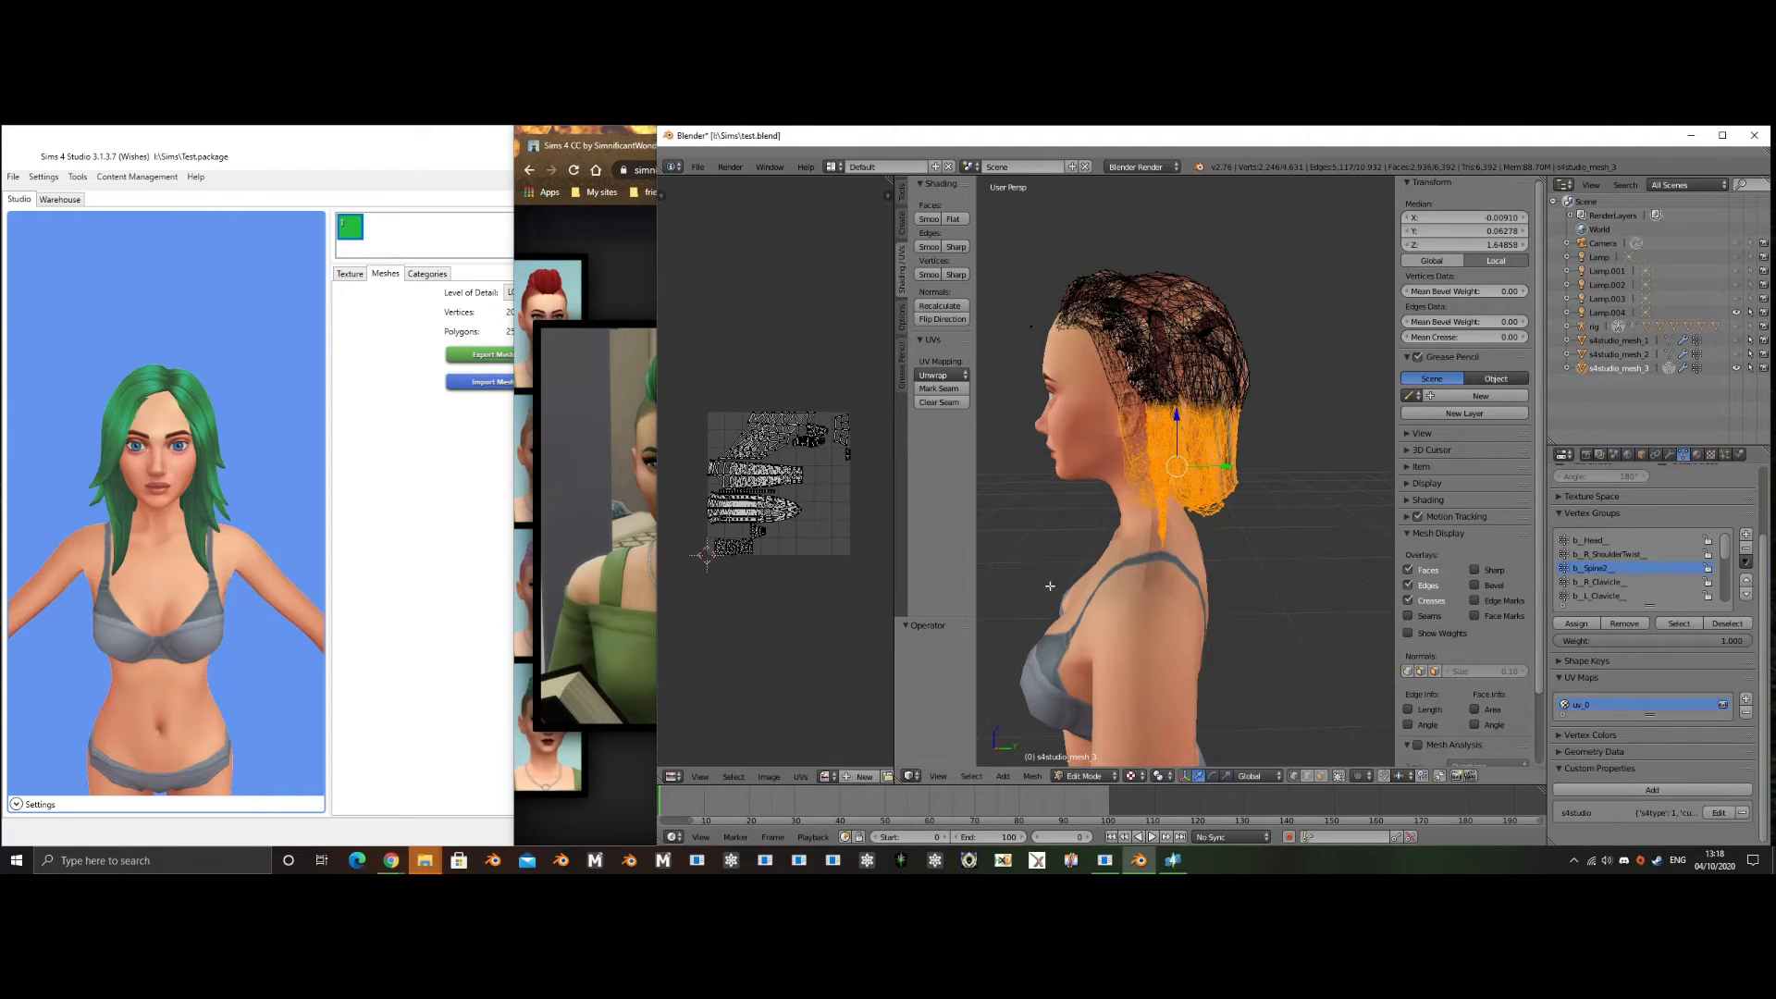
- Inspect the b__Spine2__ weights on the hair in Weight Paint mode, then return to Edit Mode
key(Tab)
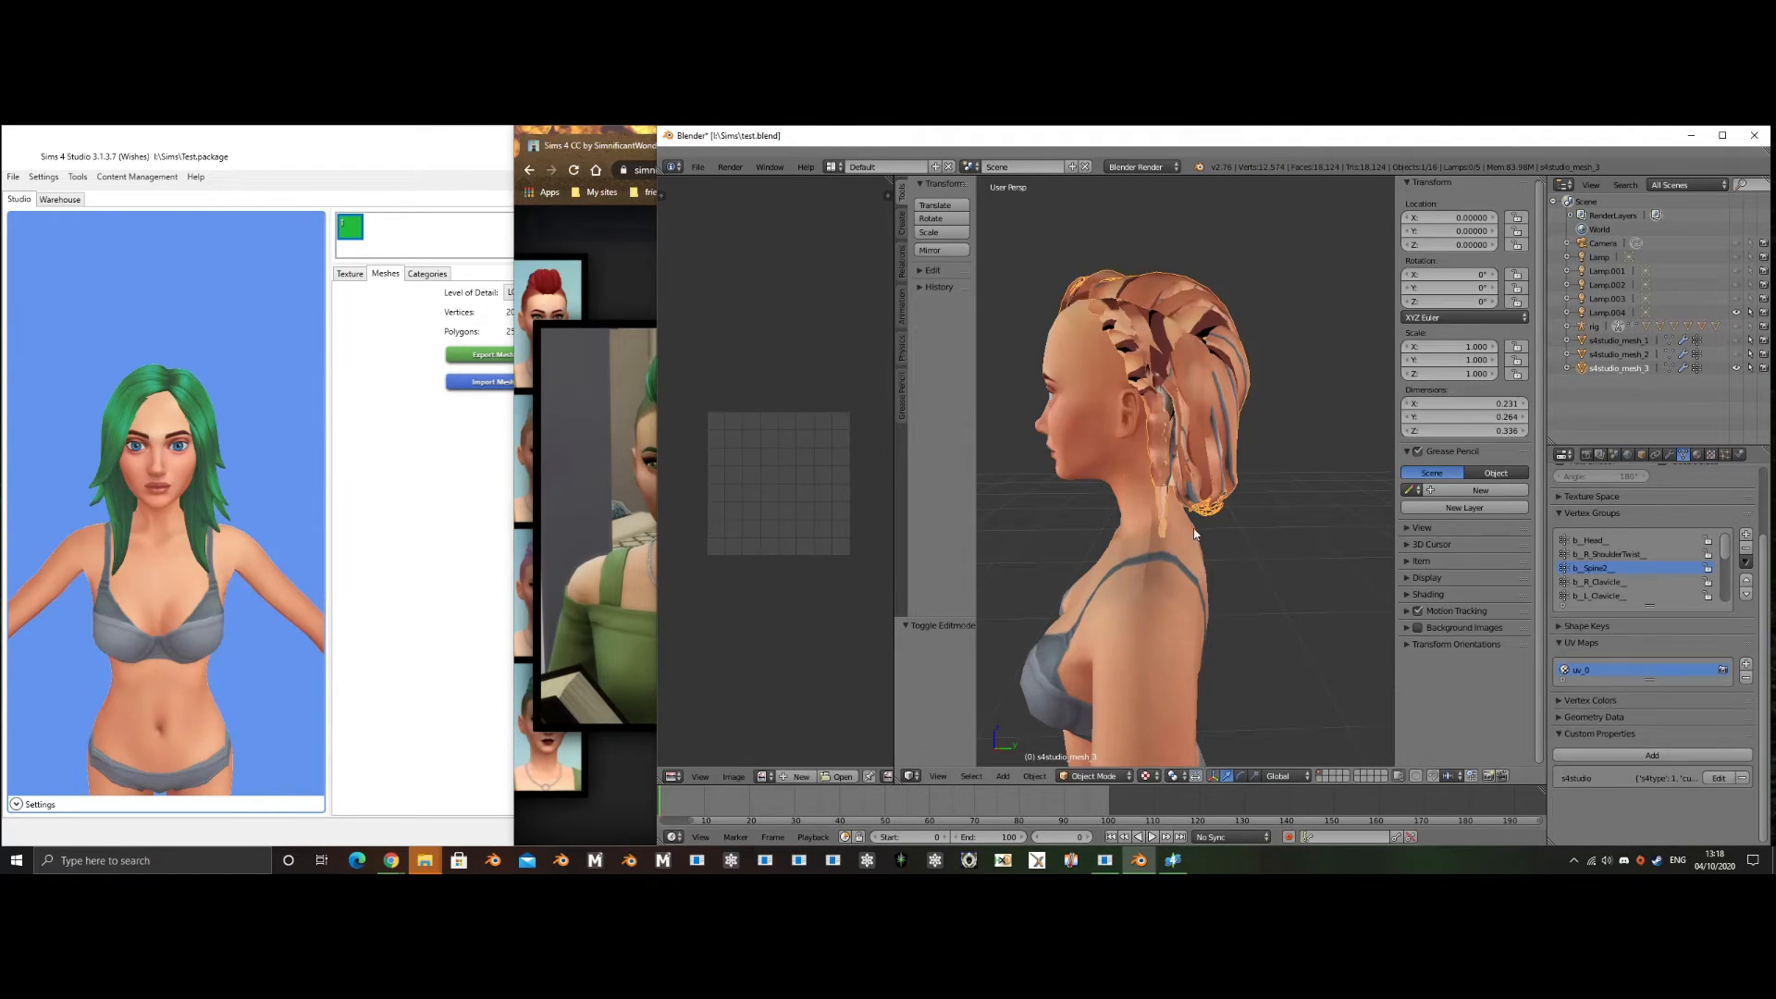
click(1120, 777)
click(1109, 703)
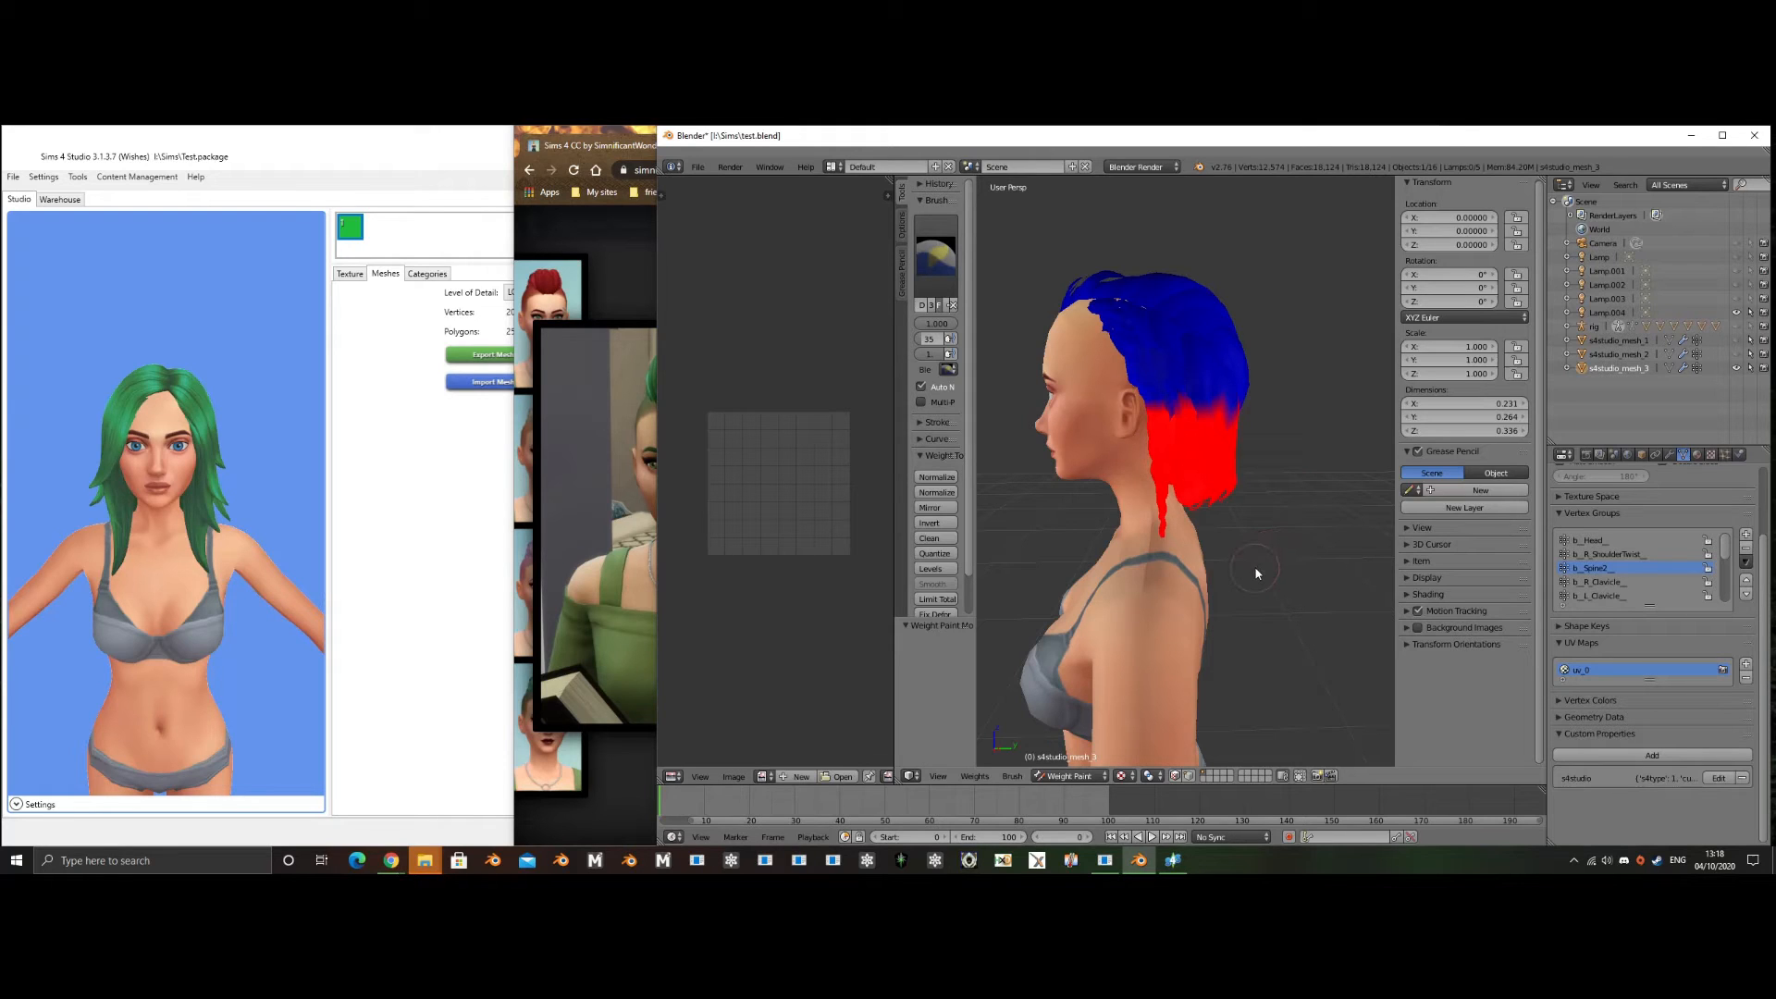
key(Tab)
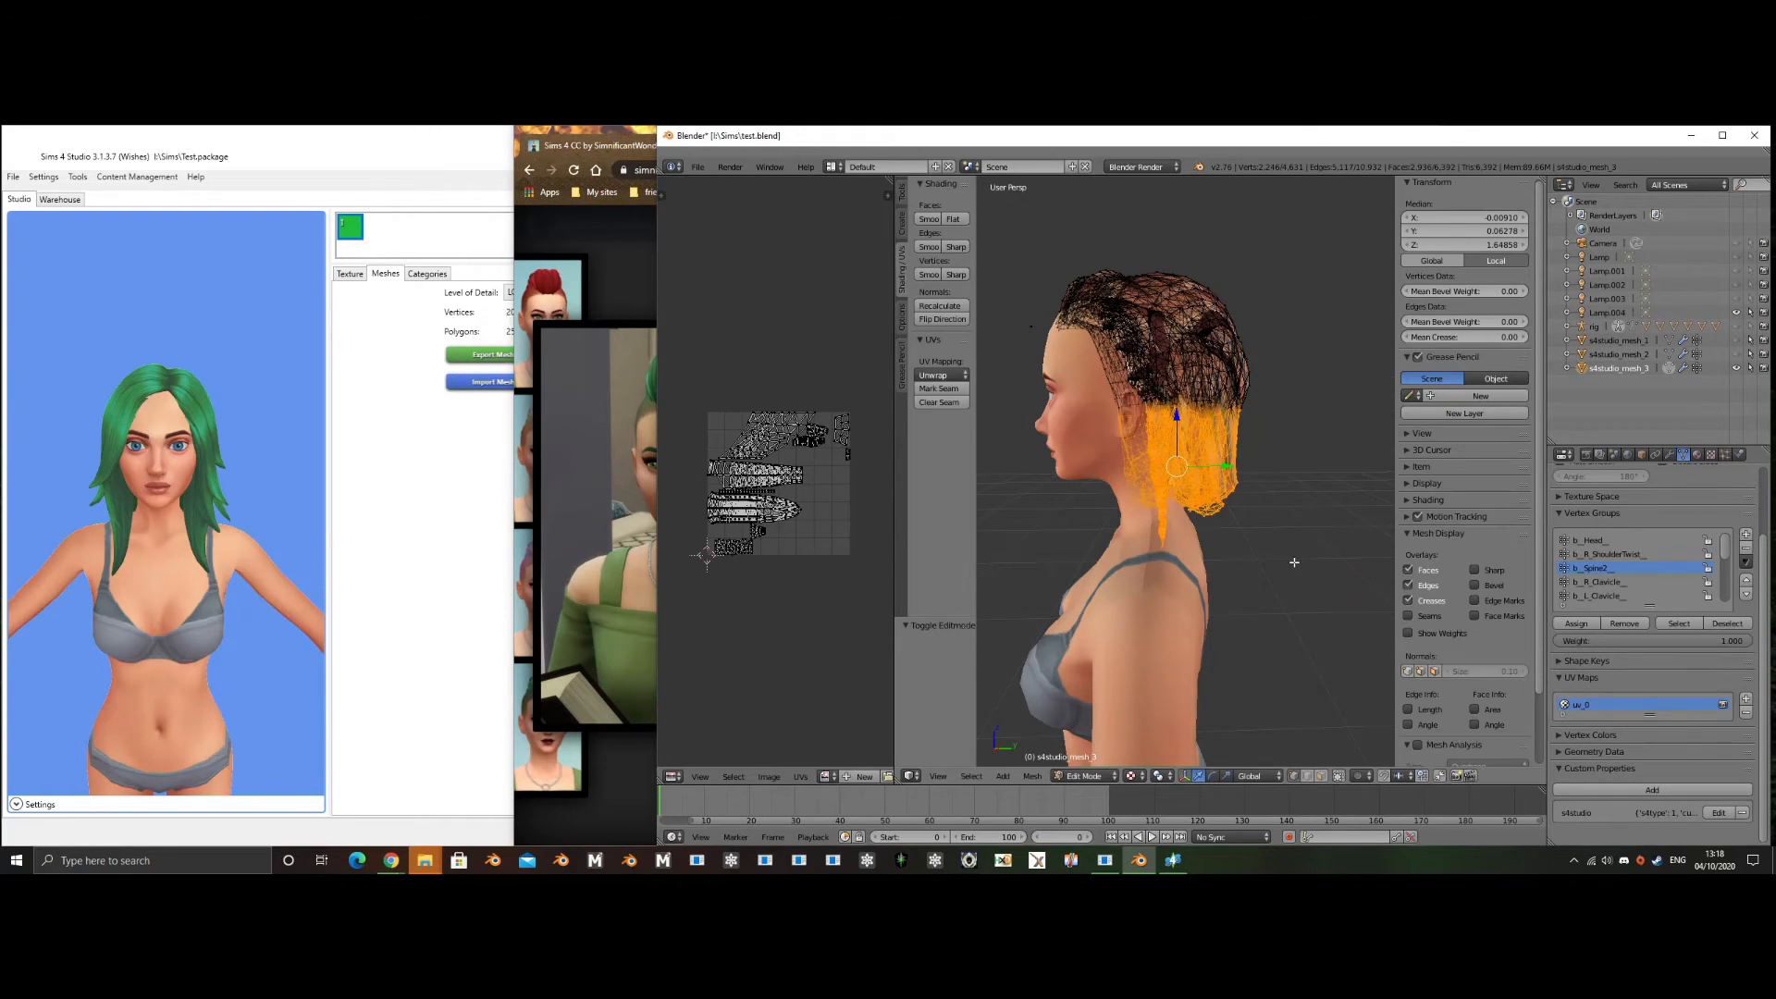
- Replace the selection with the Spine4 group's vertices and view the hair from the front
scroll(1633, 561, down, 2)
scroll(1632, 562, down, 5)
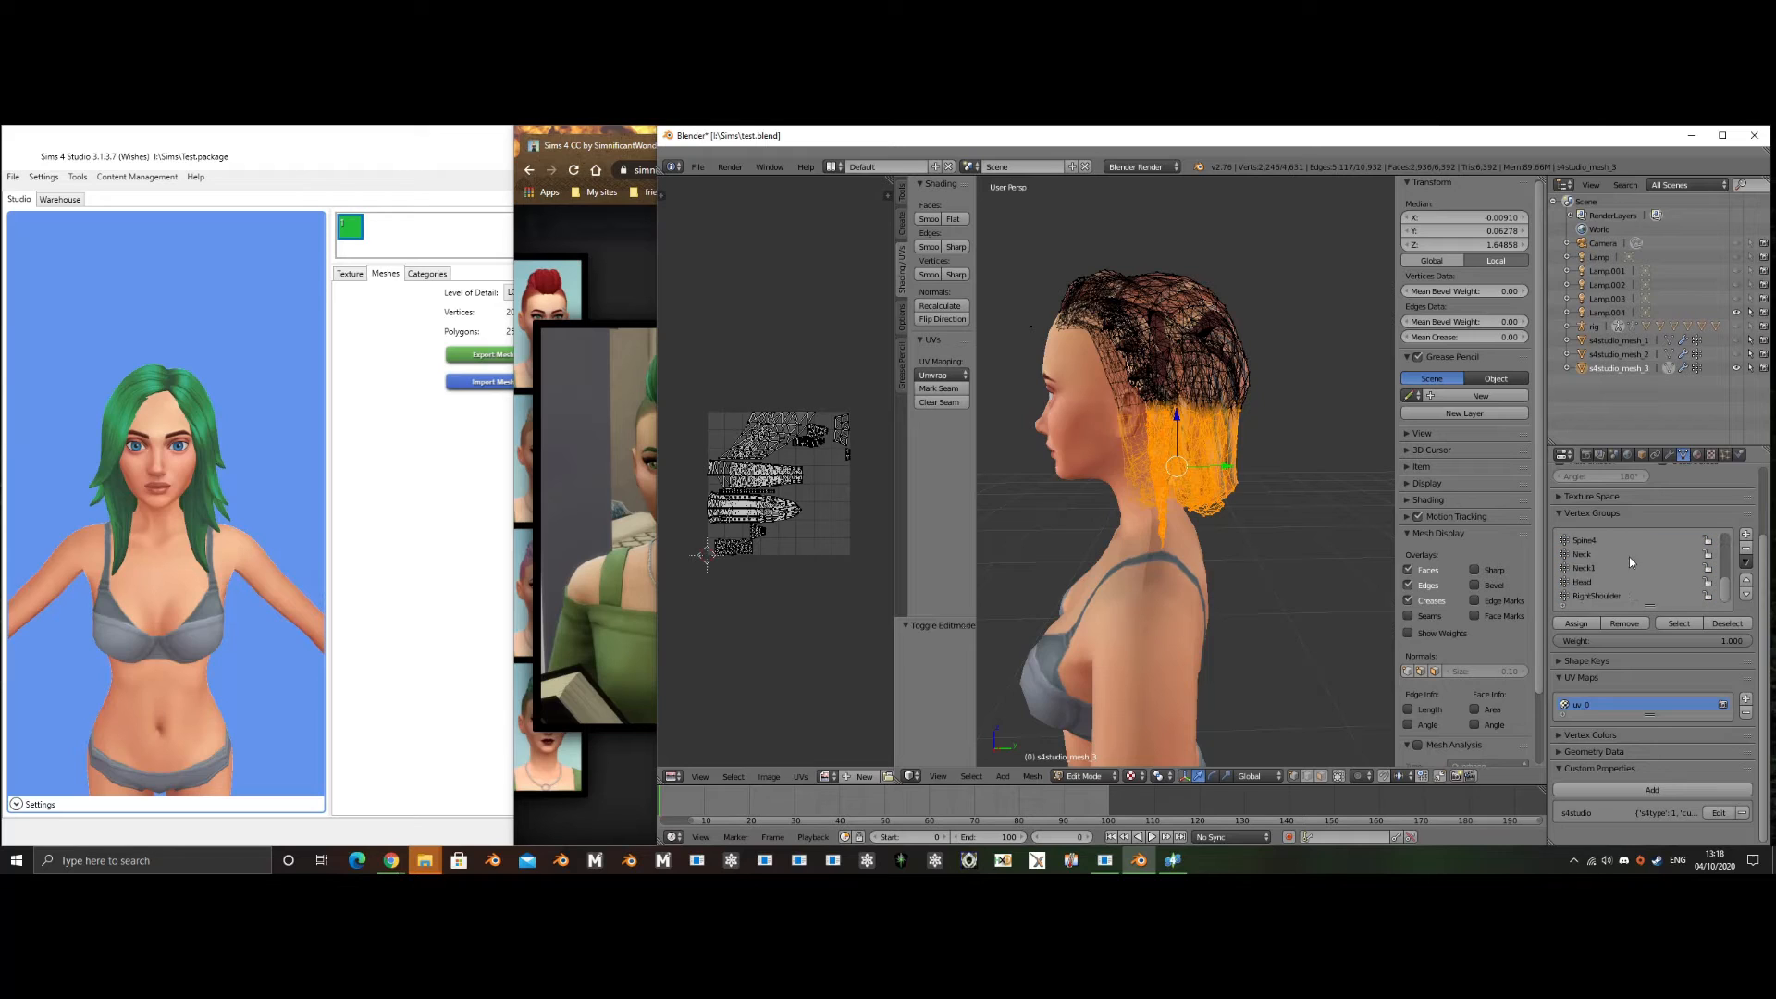
key(a)
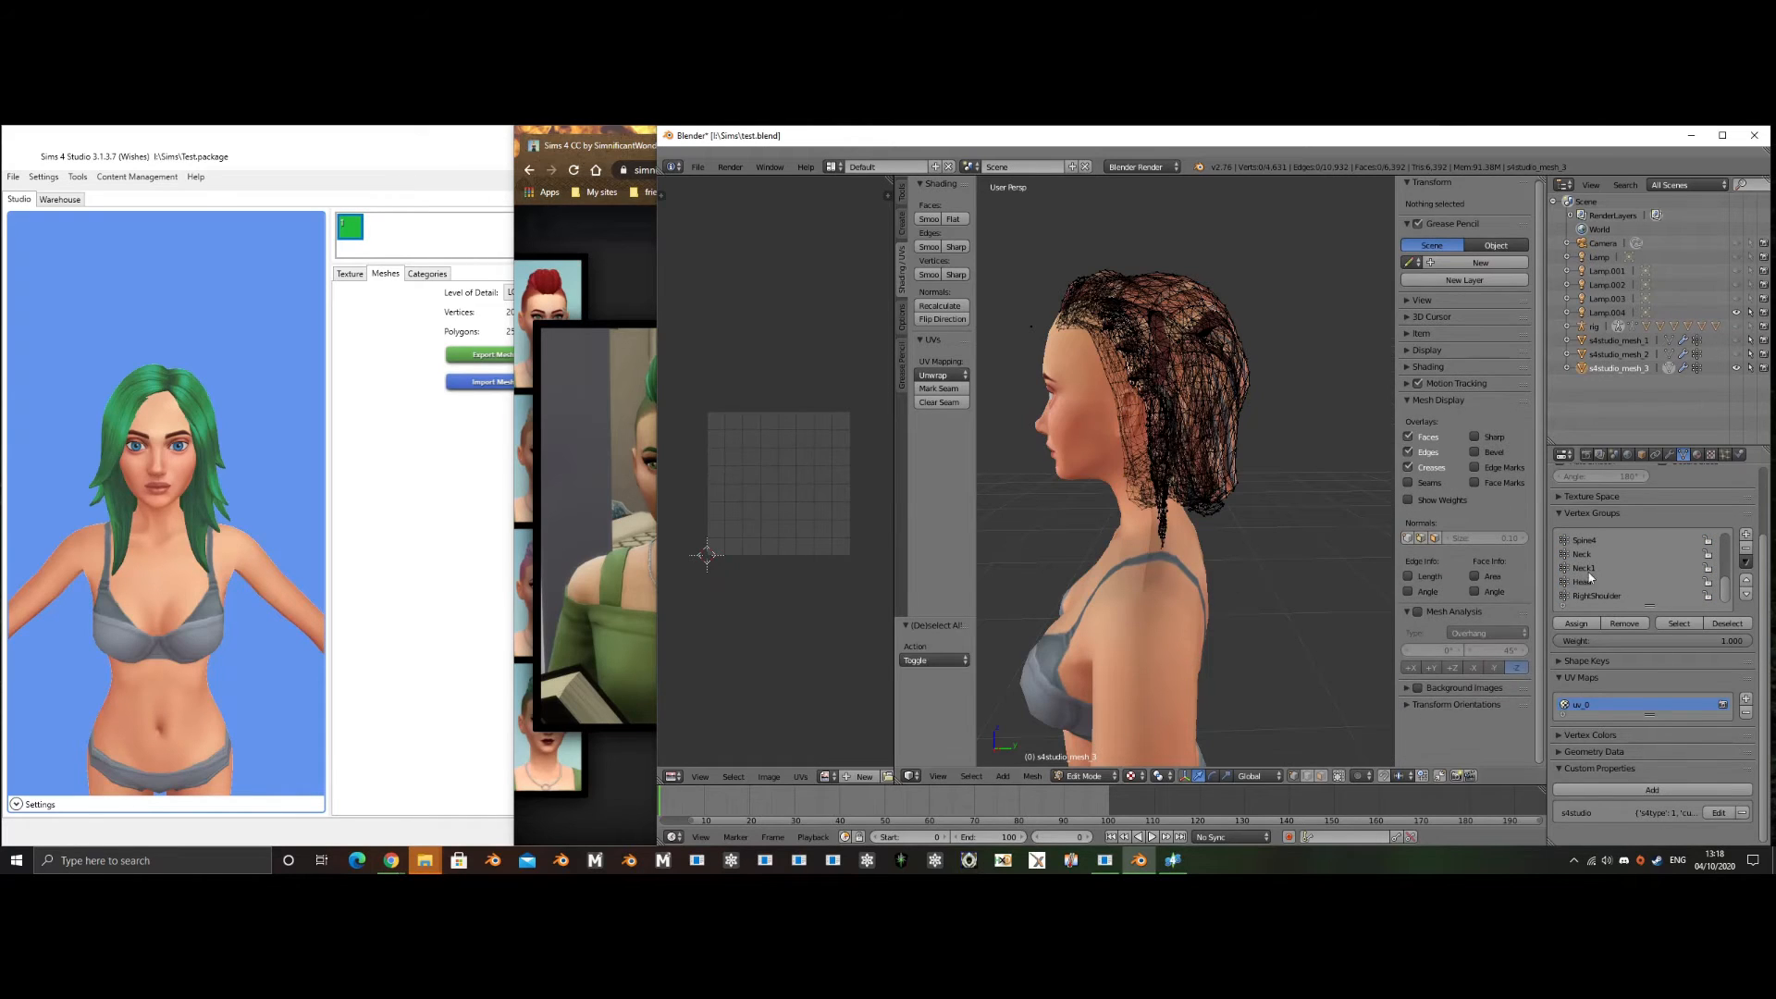
click(1596, 541)
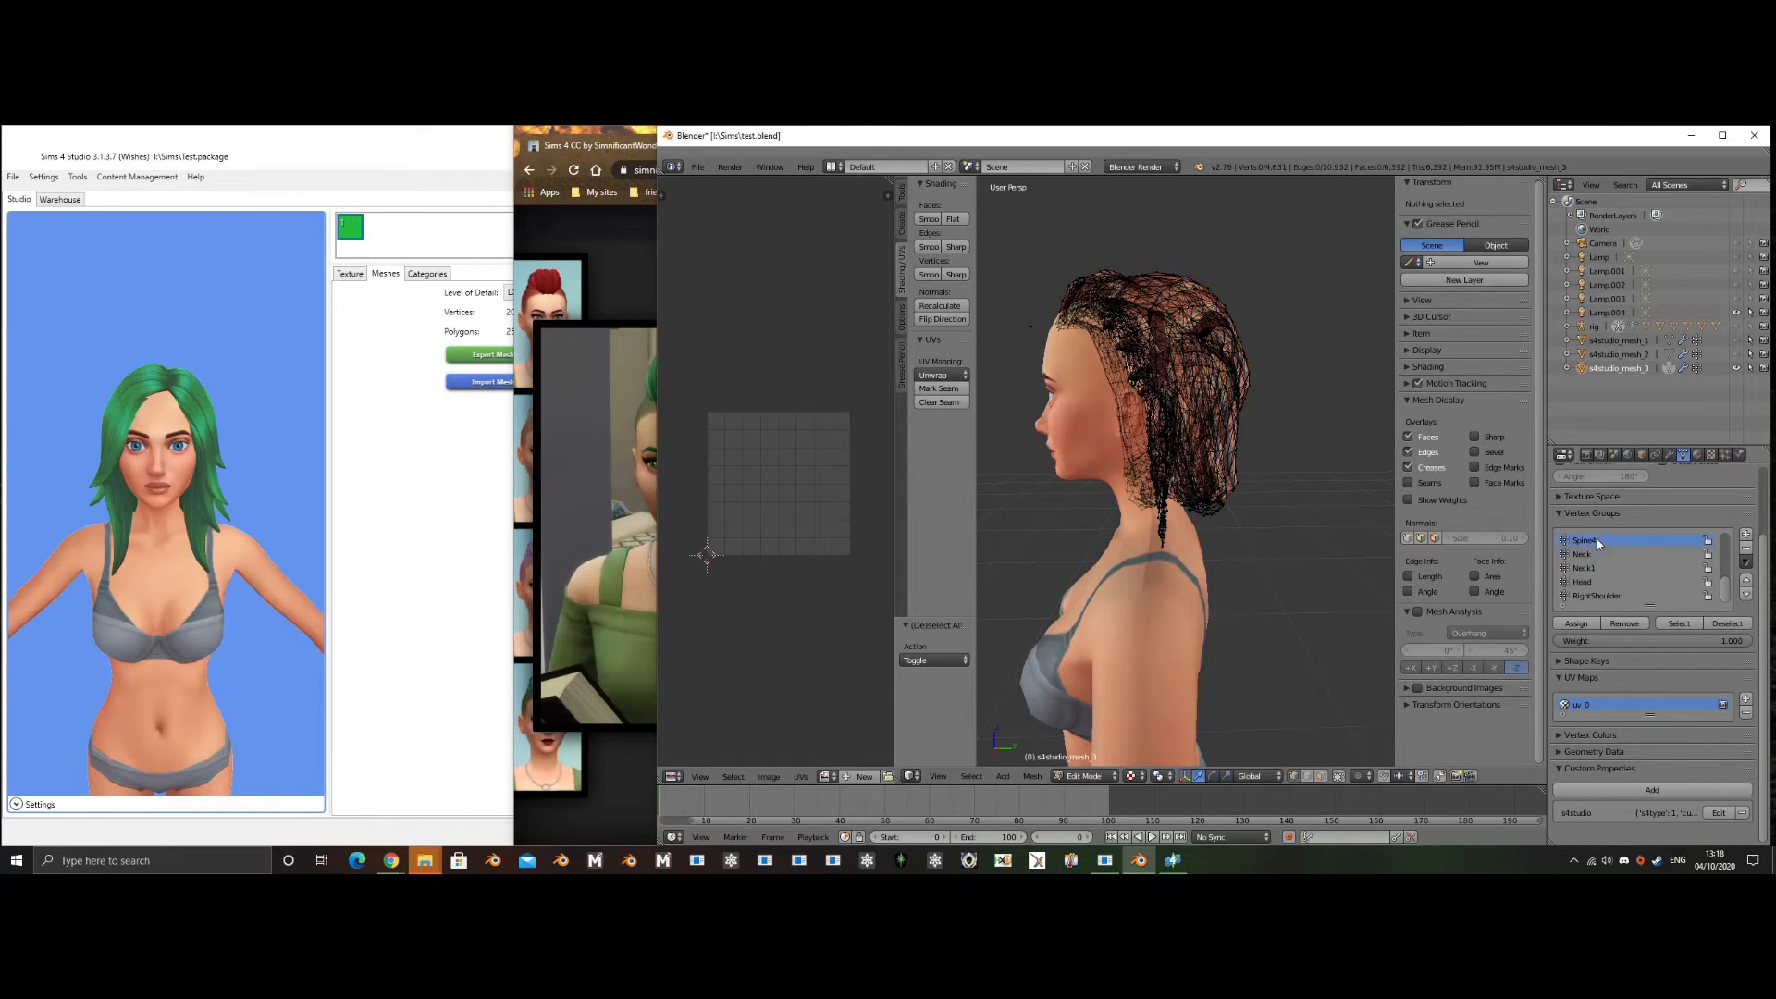
click(1679, 623)
middle_drag(1092, 555, 1184, 576)
key(KP_1)
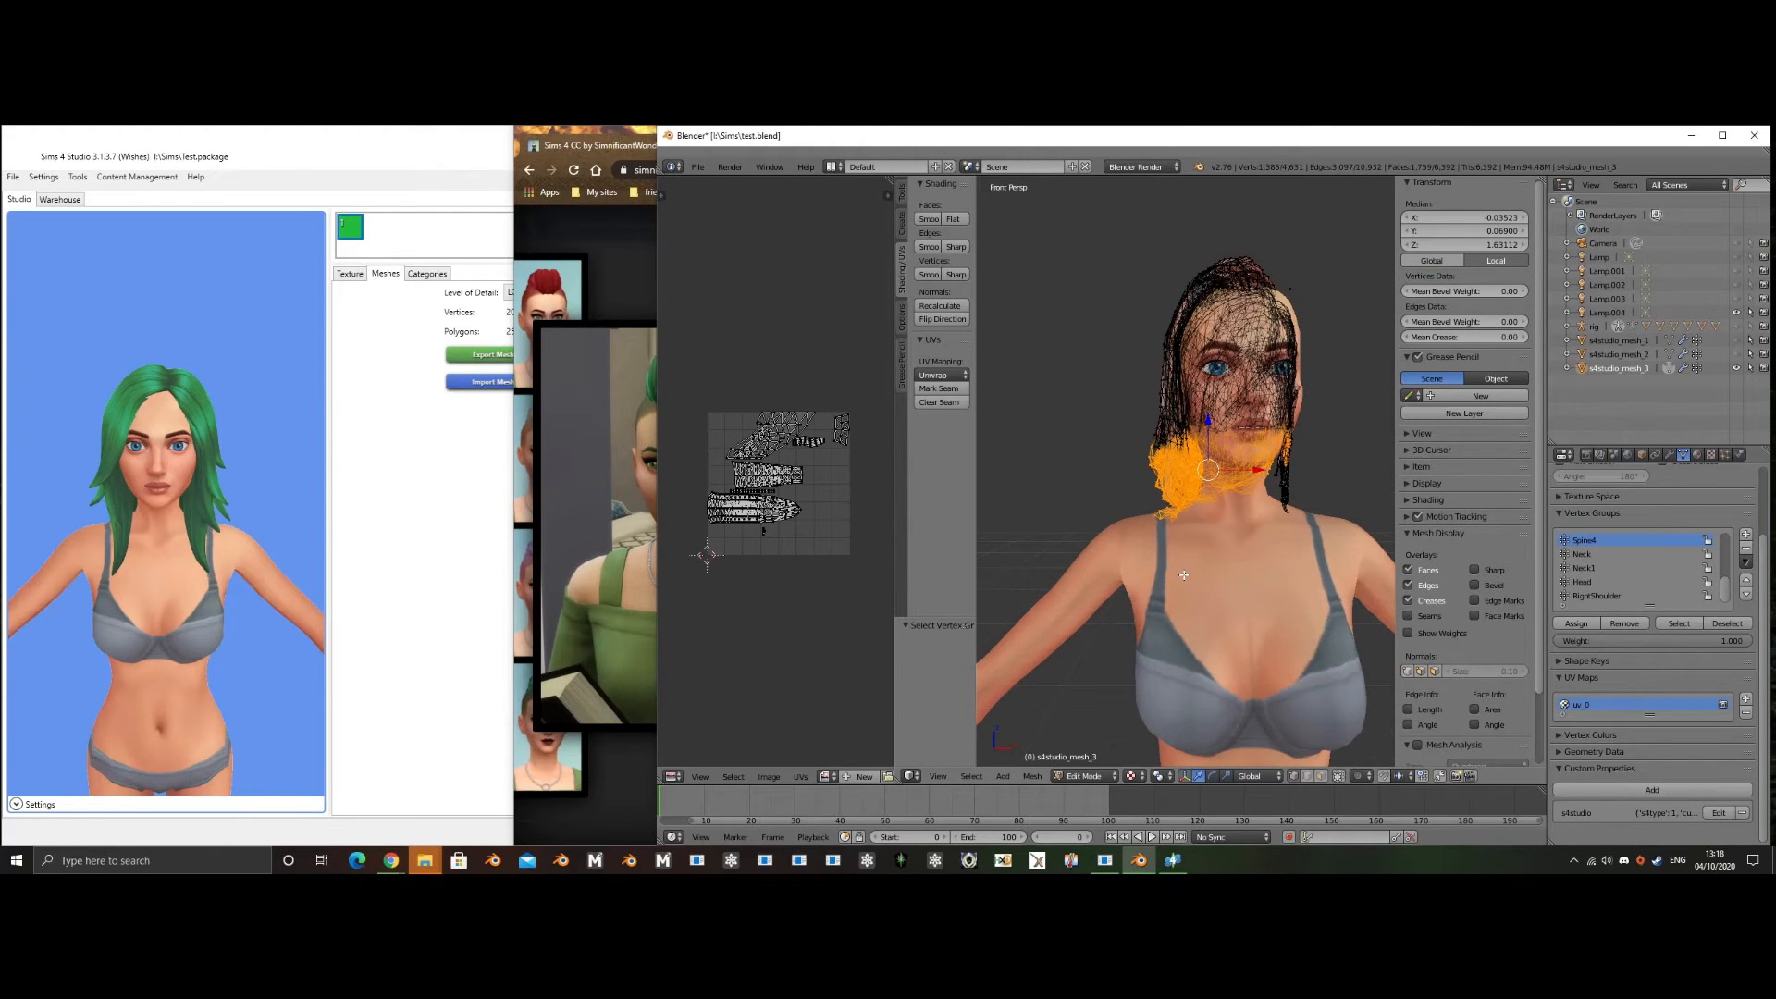
- Circle-deselect the hair on the character's left side and assign the remaining vertices to the b__R_Clavicle__ group
ctrl+scroll(1148, 559, up, 4)
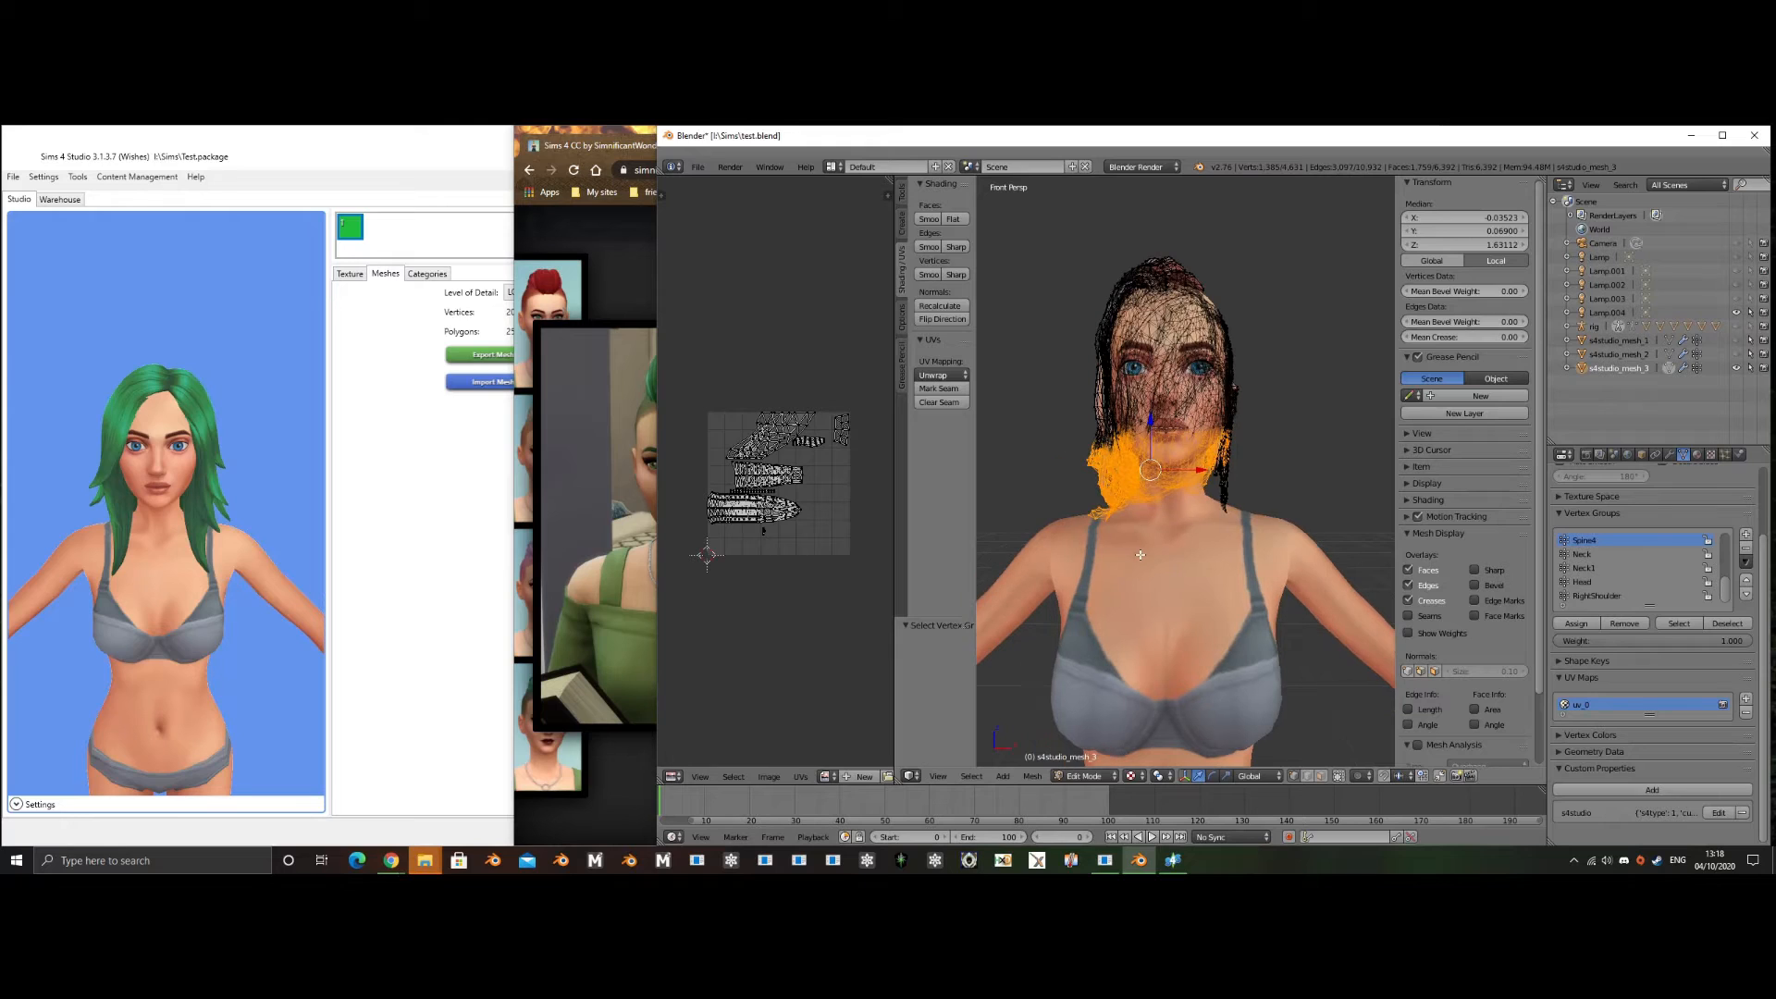
key(c)
mouse_move(1229, 453)
middle_down()
mouse_move(1217, 462)
mouse_move(1212, 431)
mouse_move(1208, 484)
middle_up()
right_click(1208, 484)
scroll(1676, 576, up, 2)
scroll(1676, 576, up, 5)
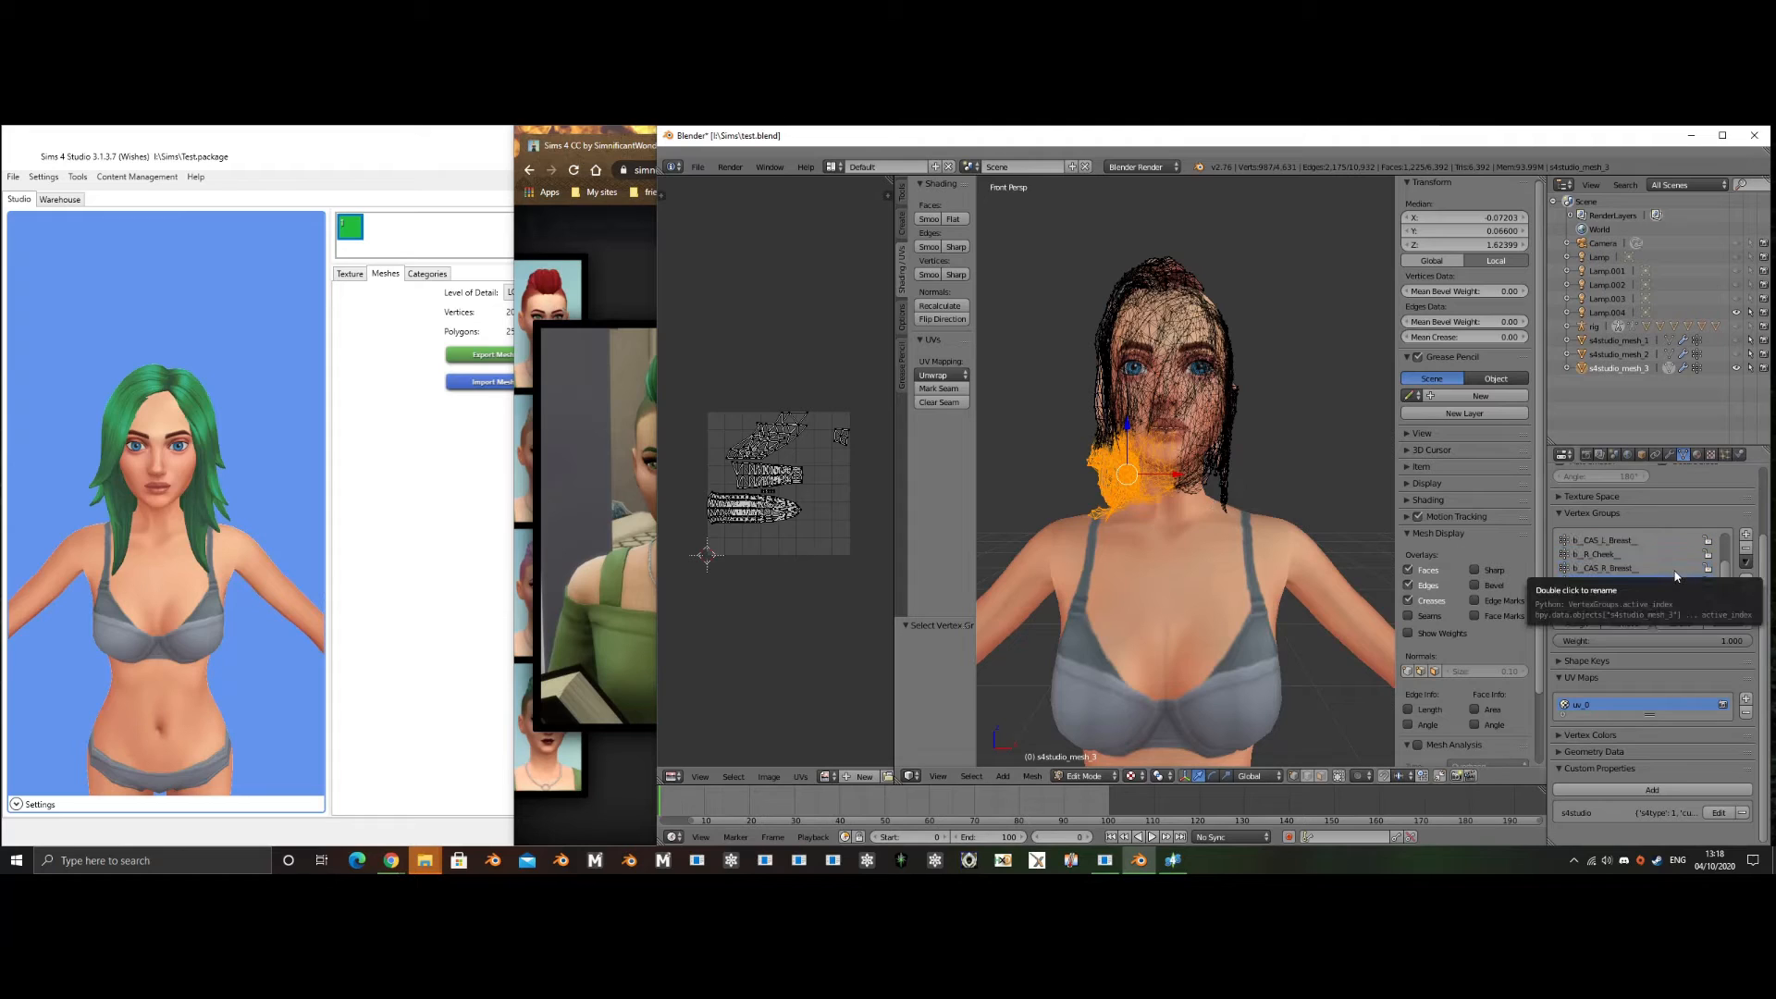
click(1610, 571)
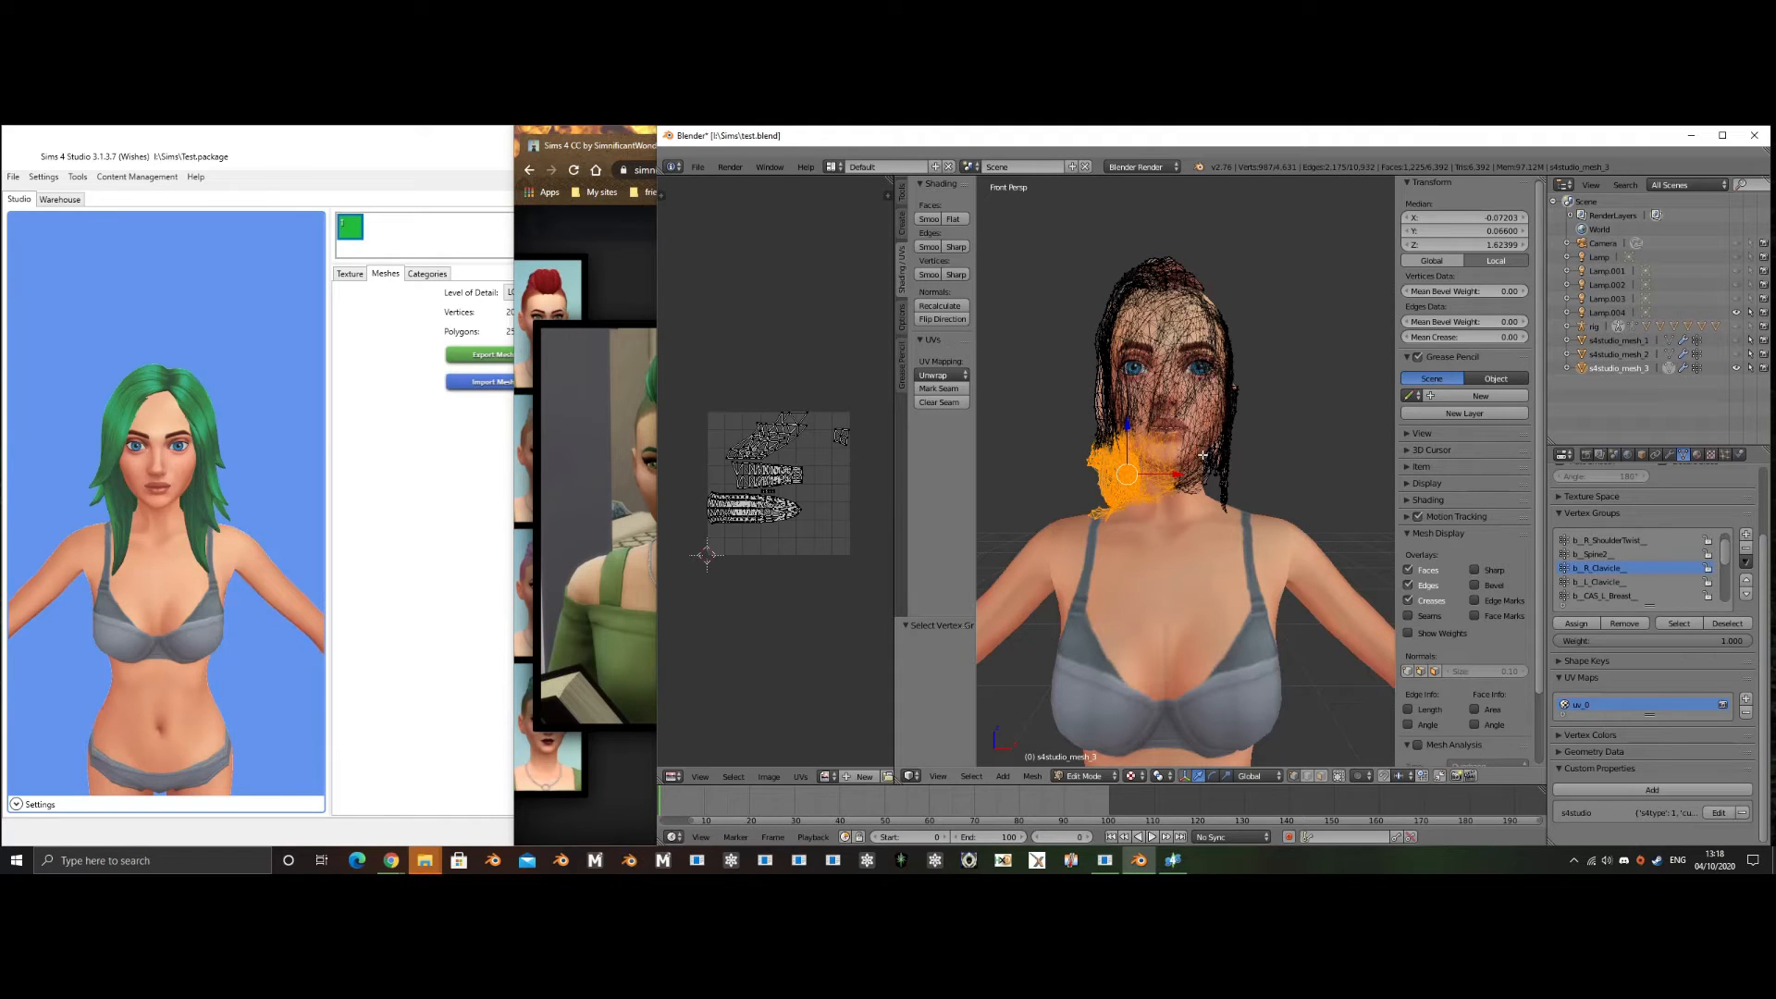
- Circle-select only the lower hair on the character's left side and assign it to the b__L_Clavicle__ group
key(a)
key(c)
mouse_move(1205, 457)
mouse_down()
mouse_move(1233, 533)
mouse_move(1230, 467)
mouse_up()
right_click(1229, 467)
click(1630, 586)
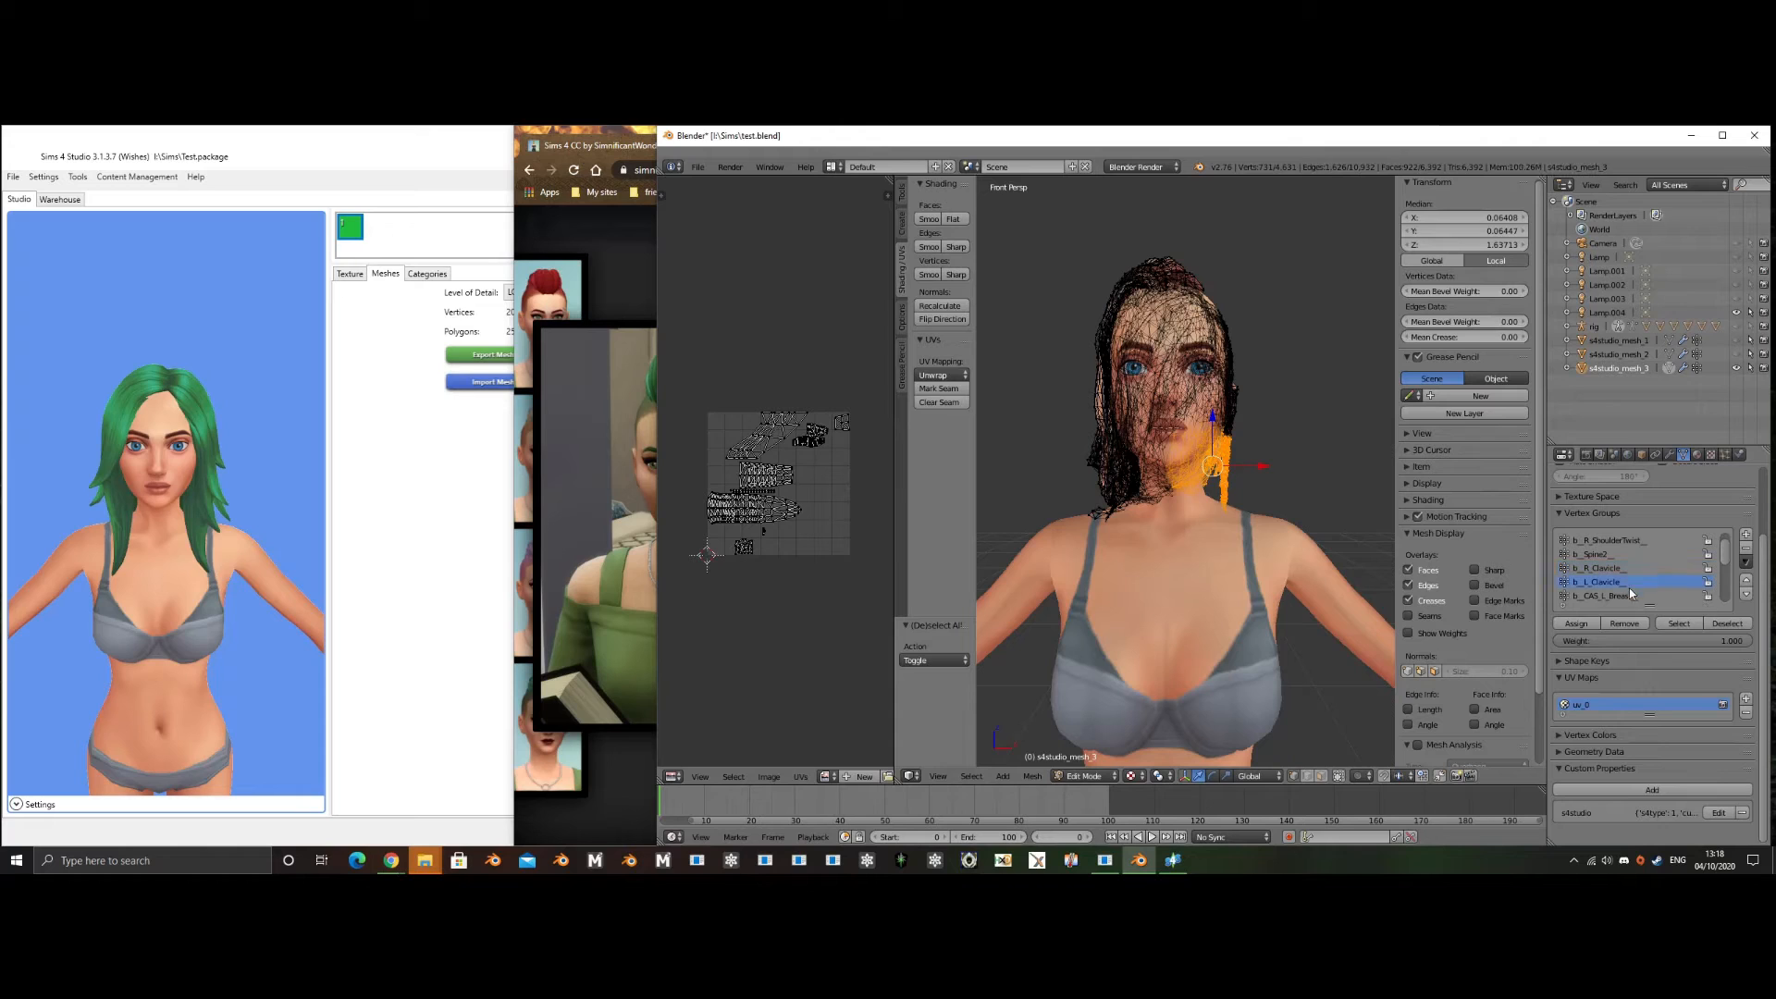
click(1579, 626)
- Inspect the b__L_Clavicle__ weights in Weight Paint mode, then return to Edit Mode and clear the selection
scroll(1618, 593, down, 4)
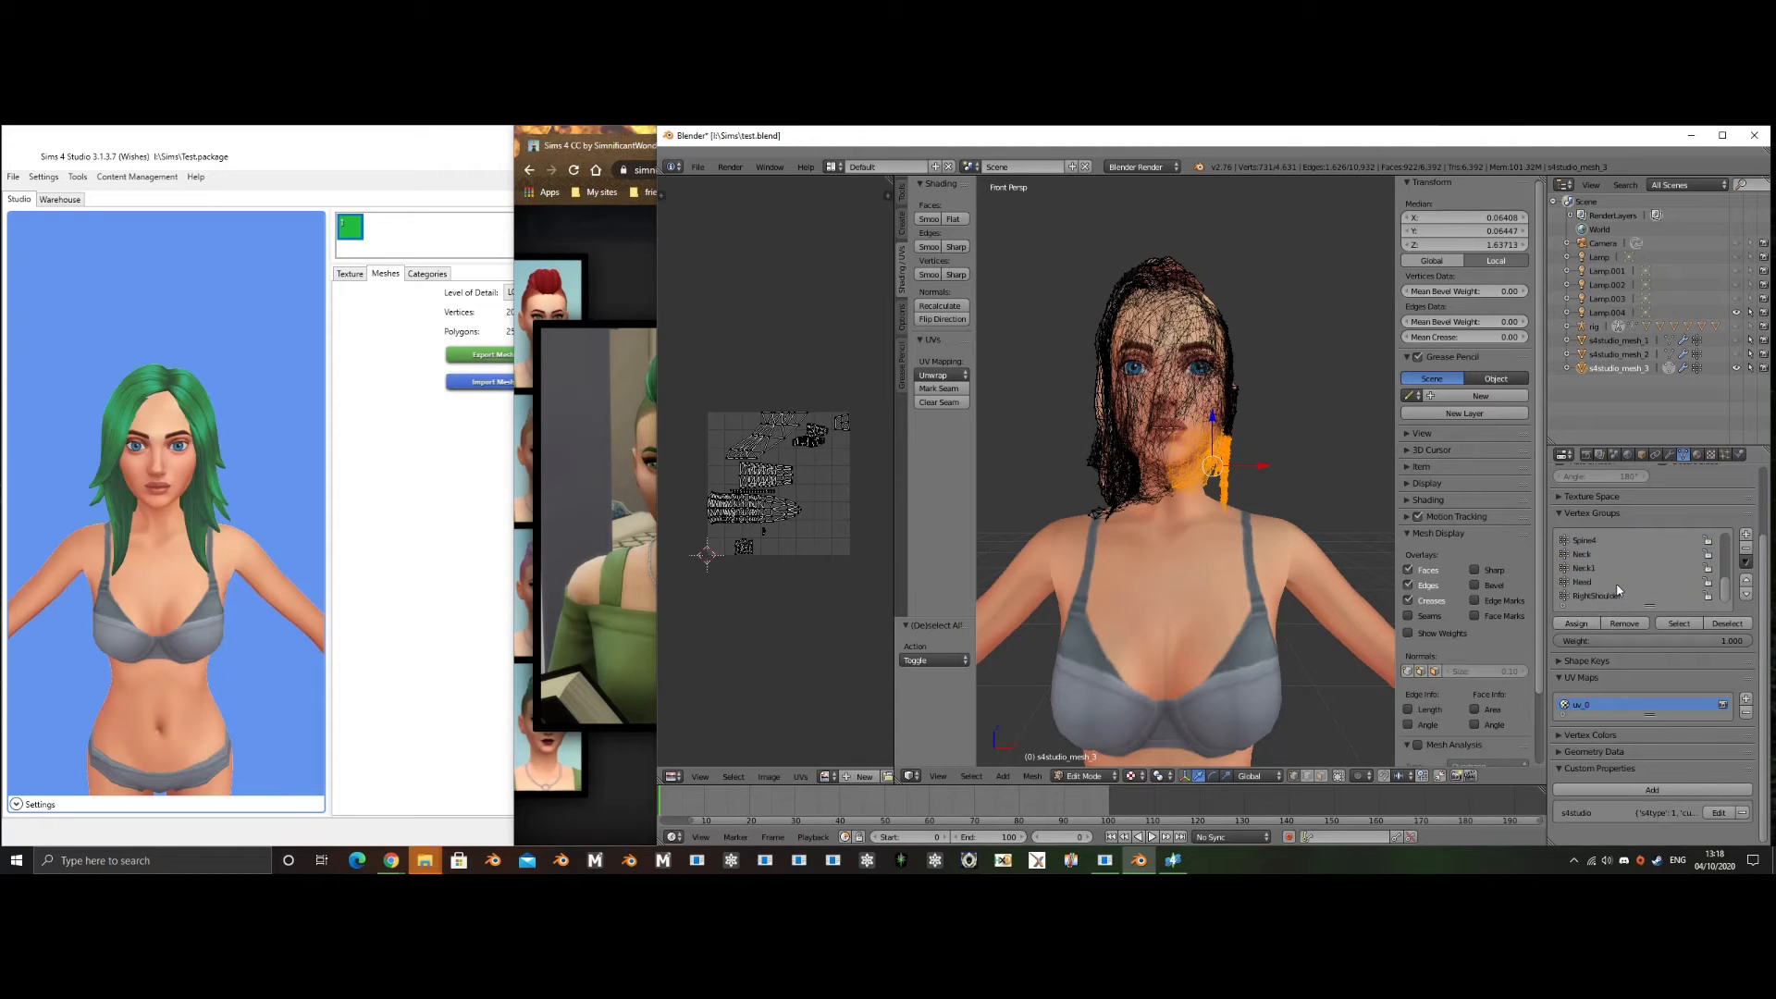
key(Tab)
key(ctrl+Tab)
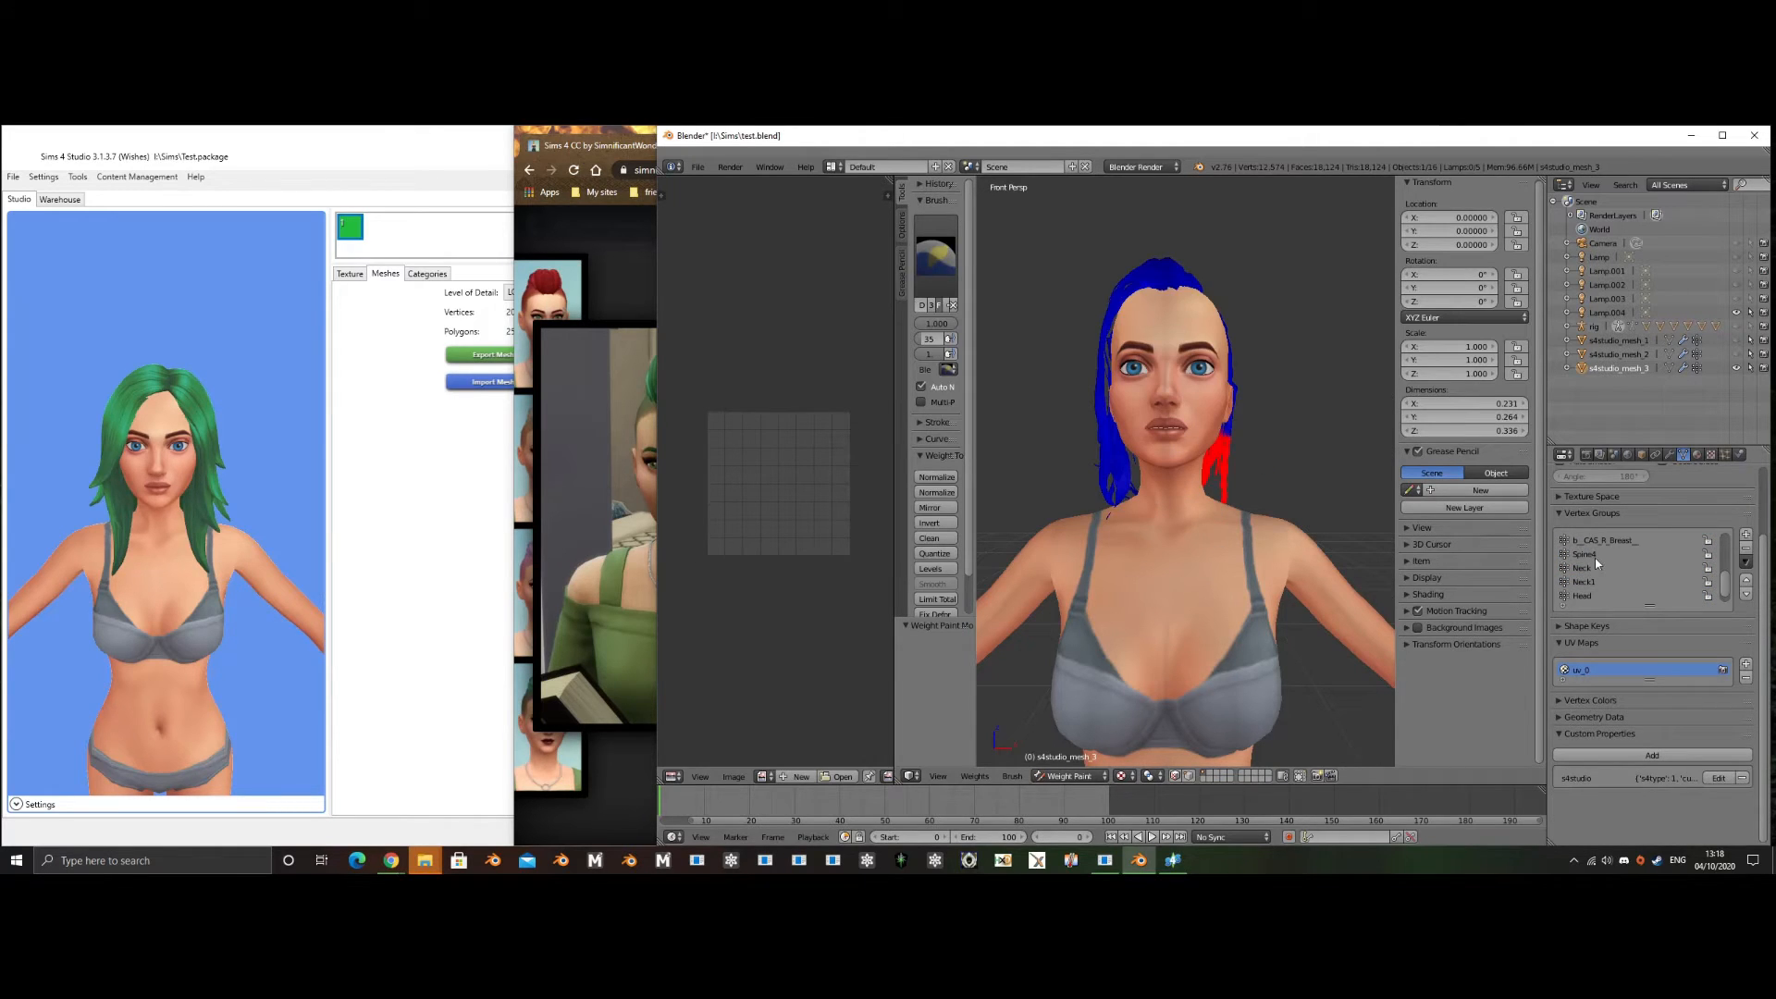
key(Tab)
key(a)
- Examine which vertices belong to the imported Neck1, Neck and RightShoulder groups, then clear the selection
click(1591, 581)
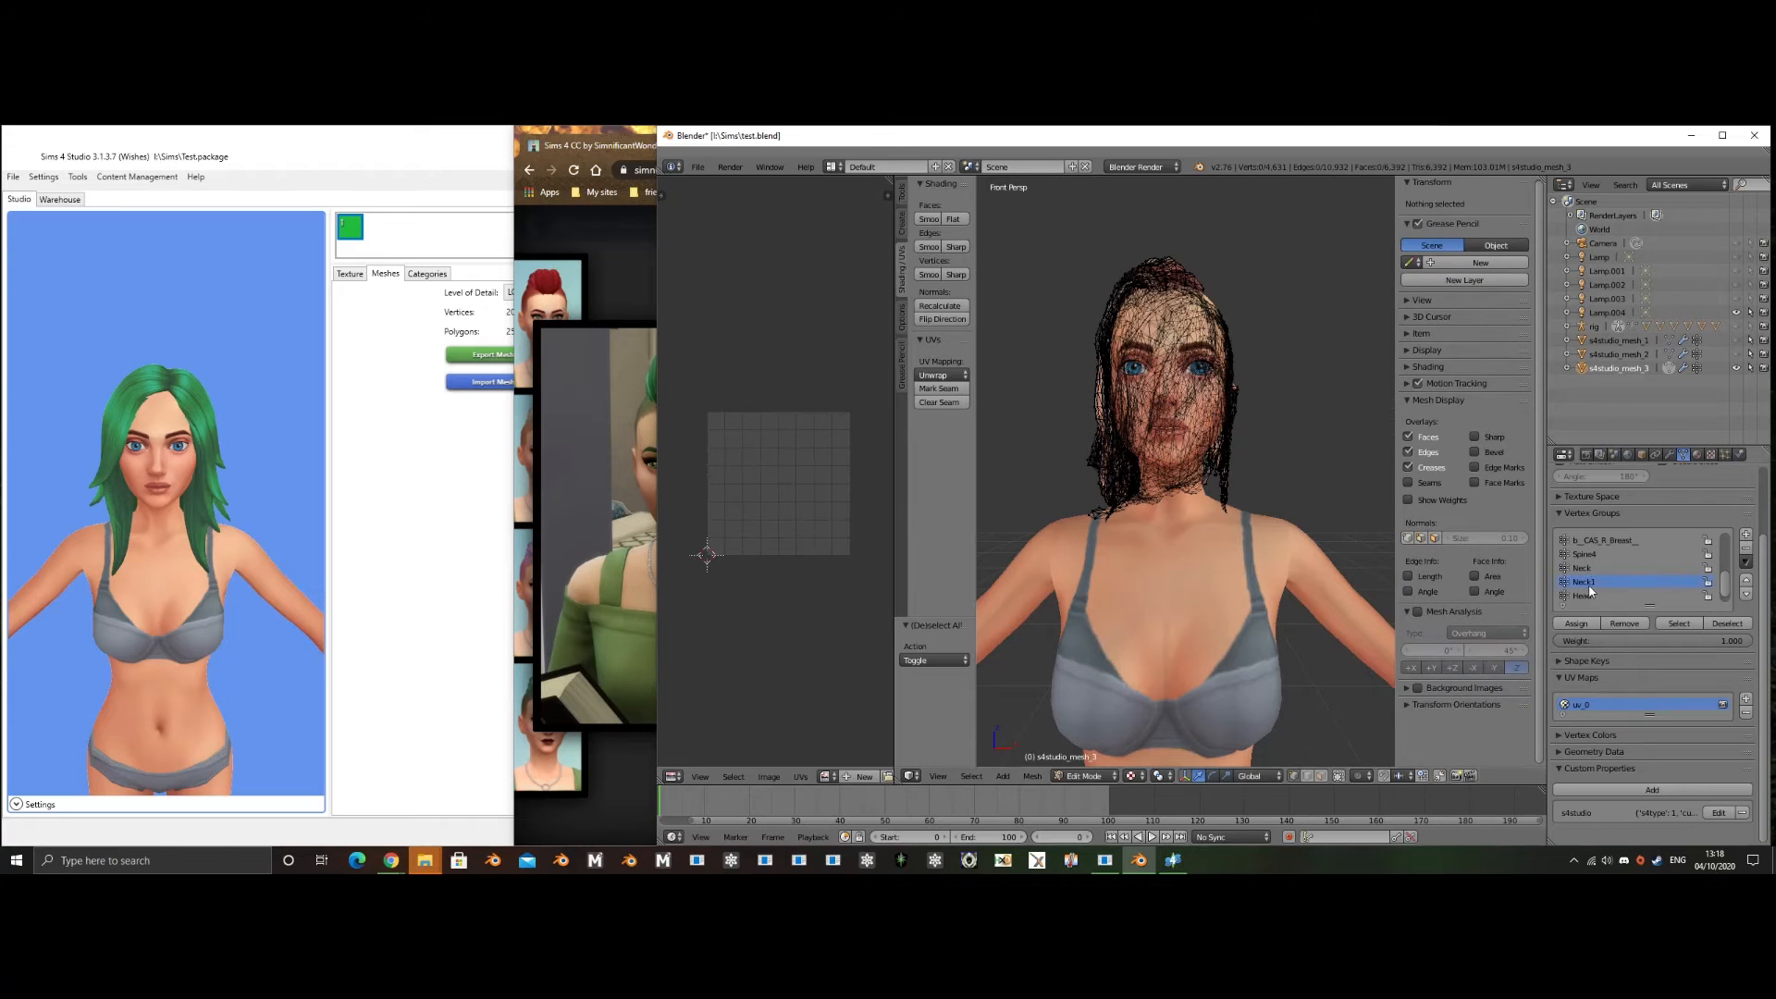
click(1693, 624)
click(1628, 568)
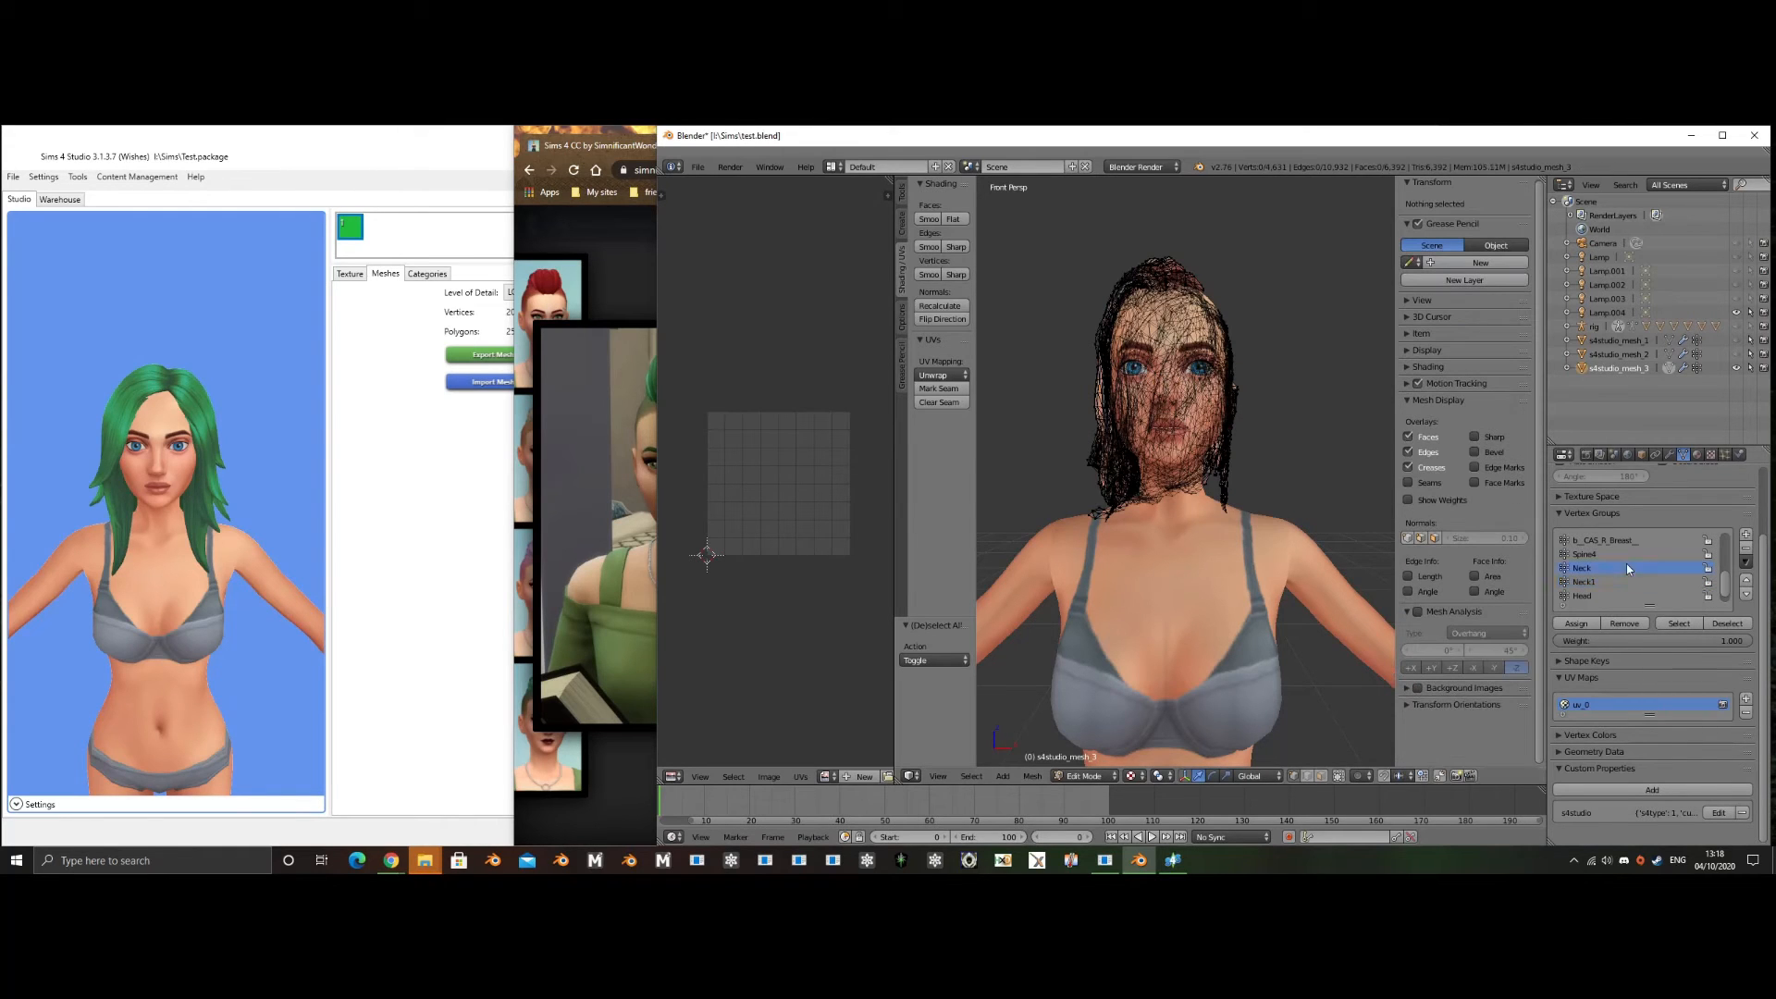
click(1678, 624)
key(ctrl+z)
scroll(1607, 597, down, 1)
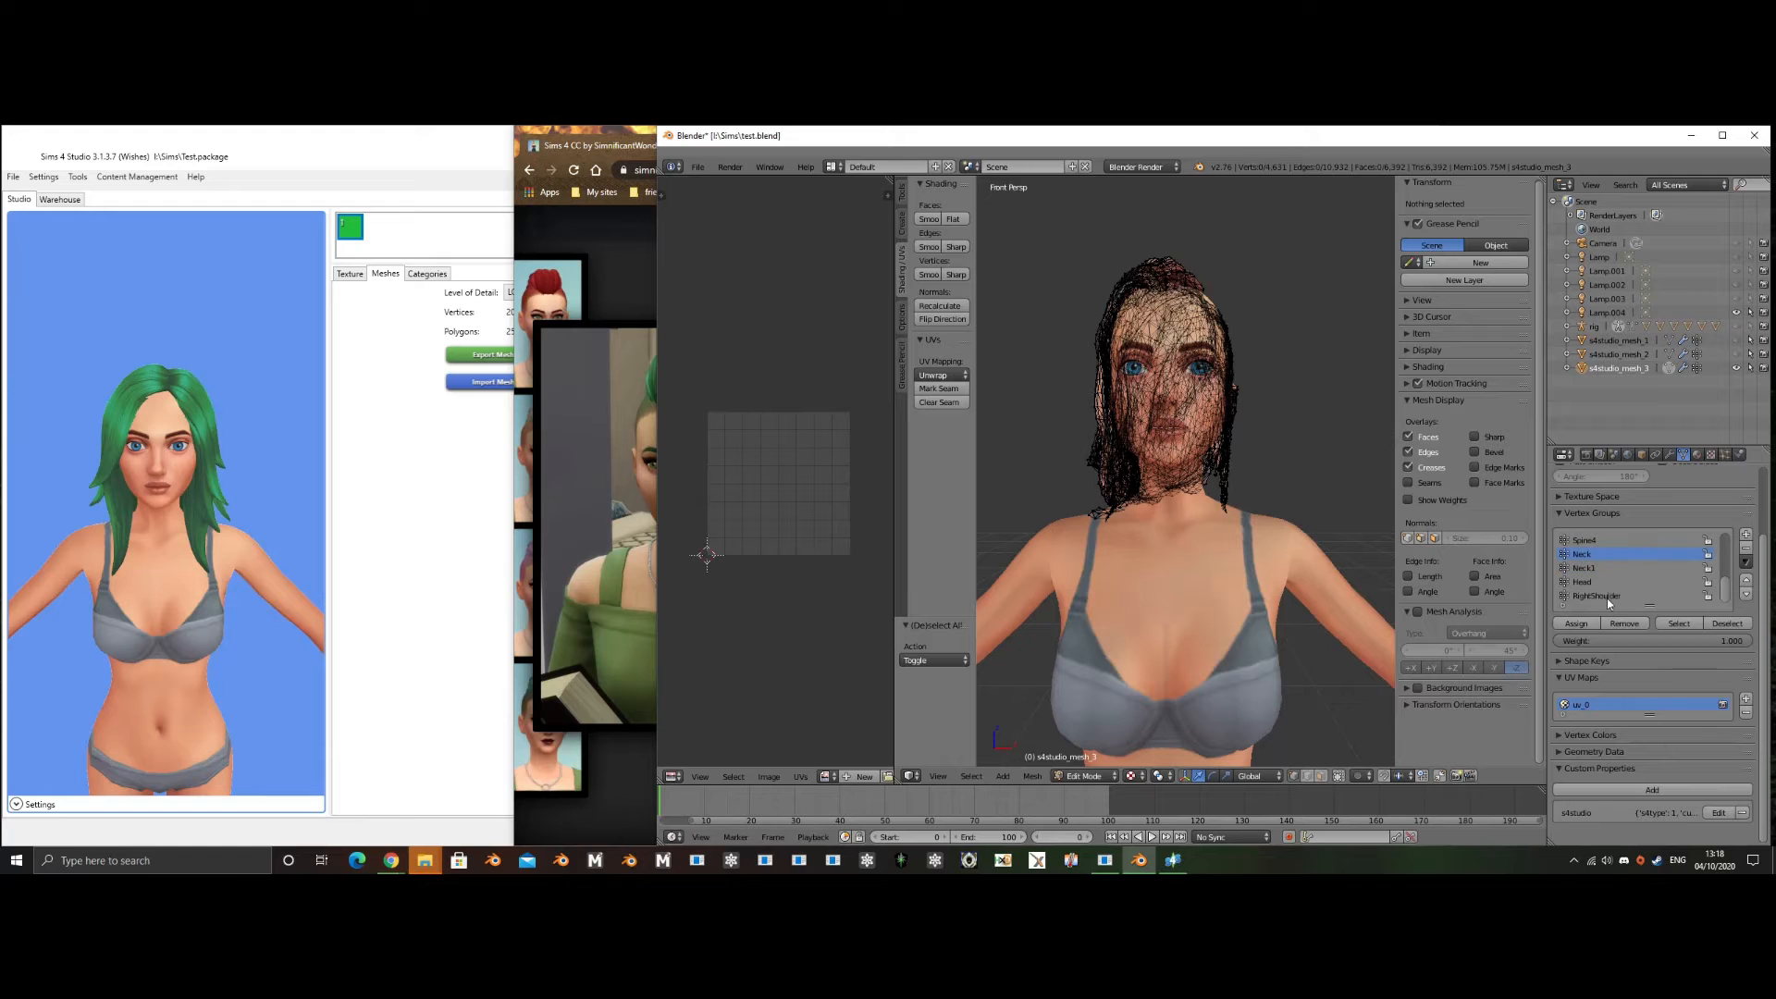
click(1679, 624)
middle_drag(1073, 647, 986, 530)
key(a)
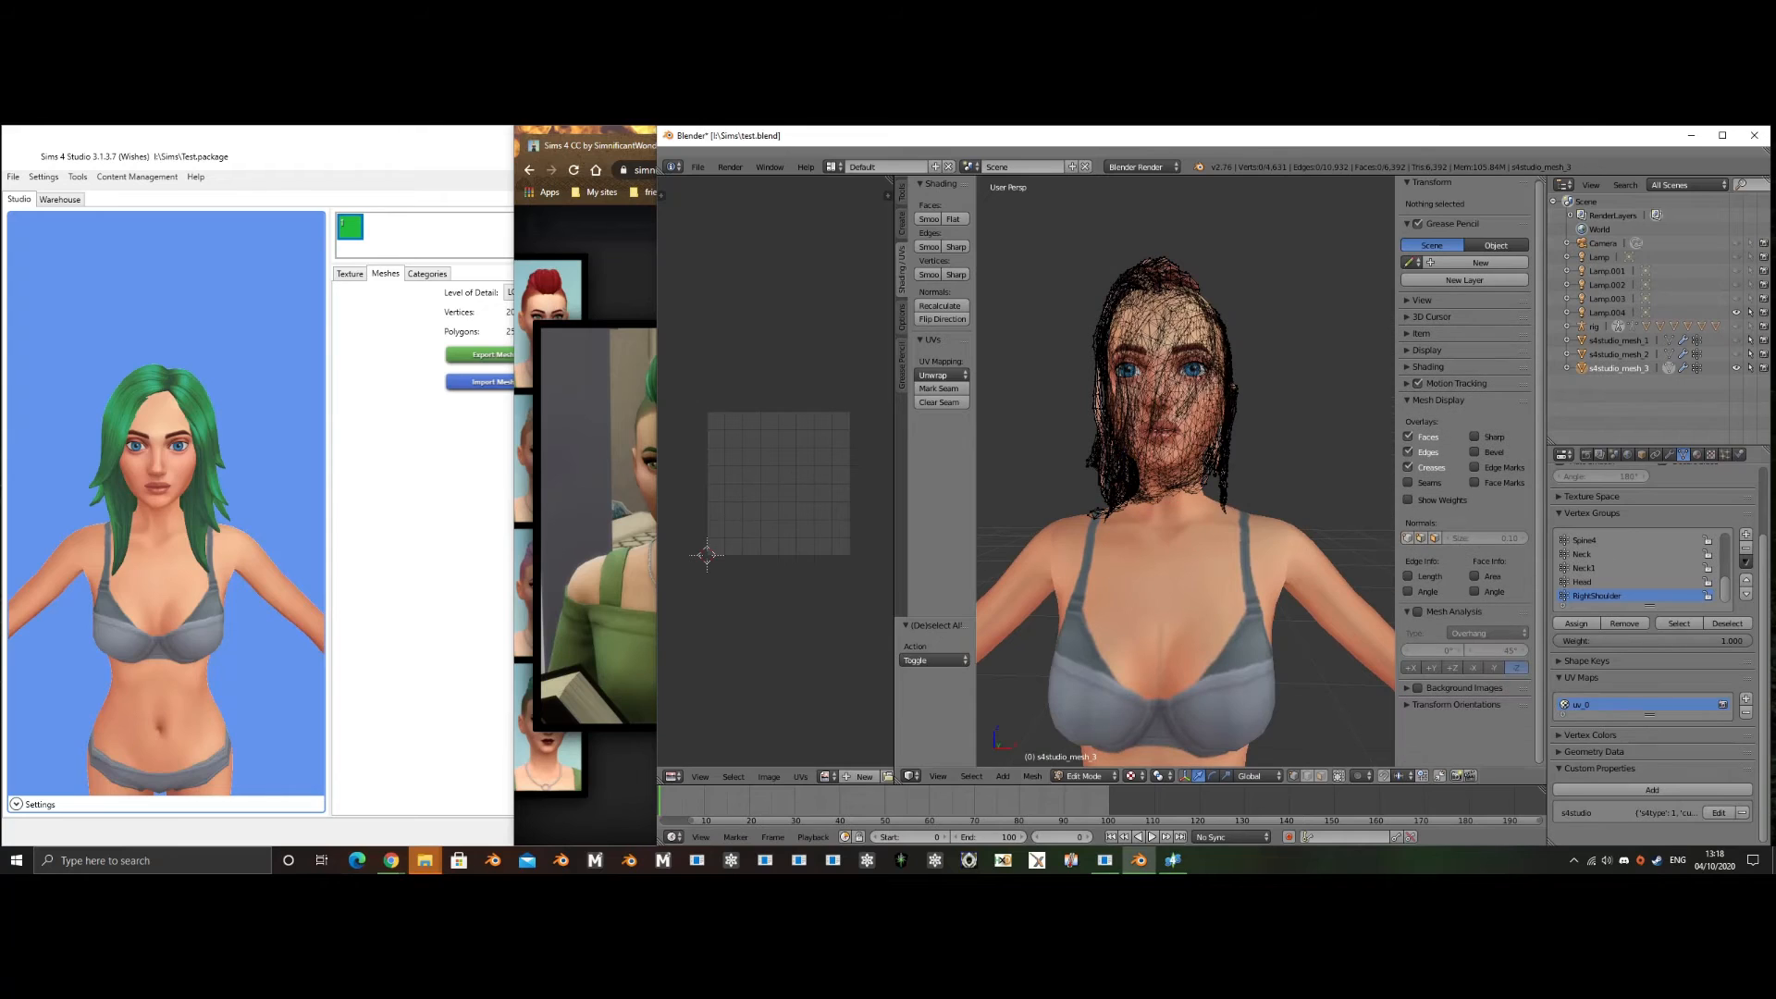
- Delete the leftover imported vertex groups RightShoulder, Head, Neck1, Neck and Spine4
click(1747, 548)
click(1748, 549)
click(1749, 549)
click(1749, 549)
click(1749, 549)
- Review the weights of b__Head__, b__R_ShoulderTwist__, b__Spine2__ and both clavicle groups on the hair in Weight Paint mode
scroll(1618, 565, up, 3)
key(Tab)
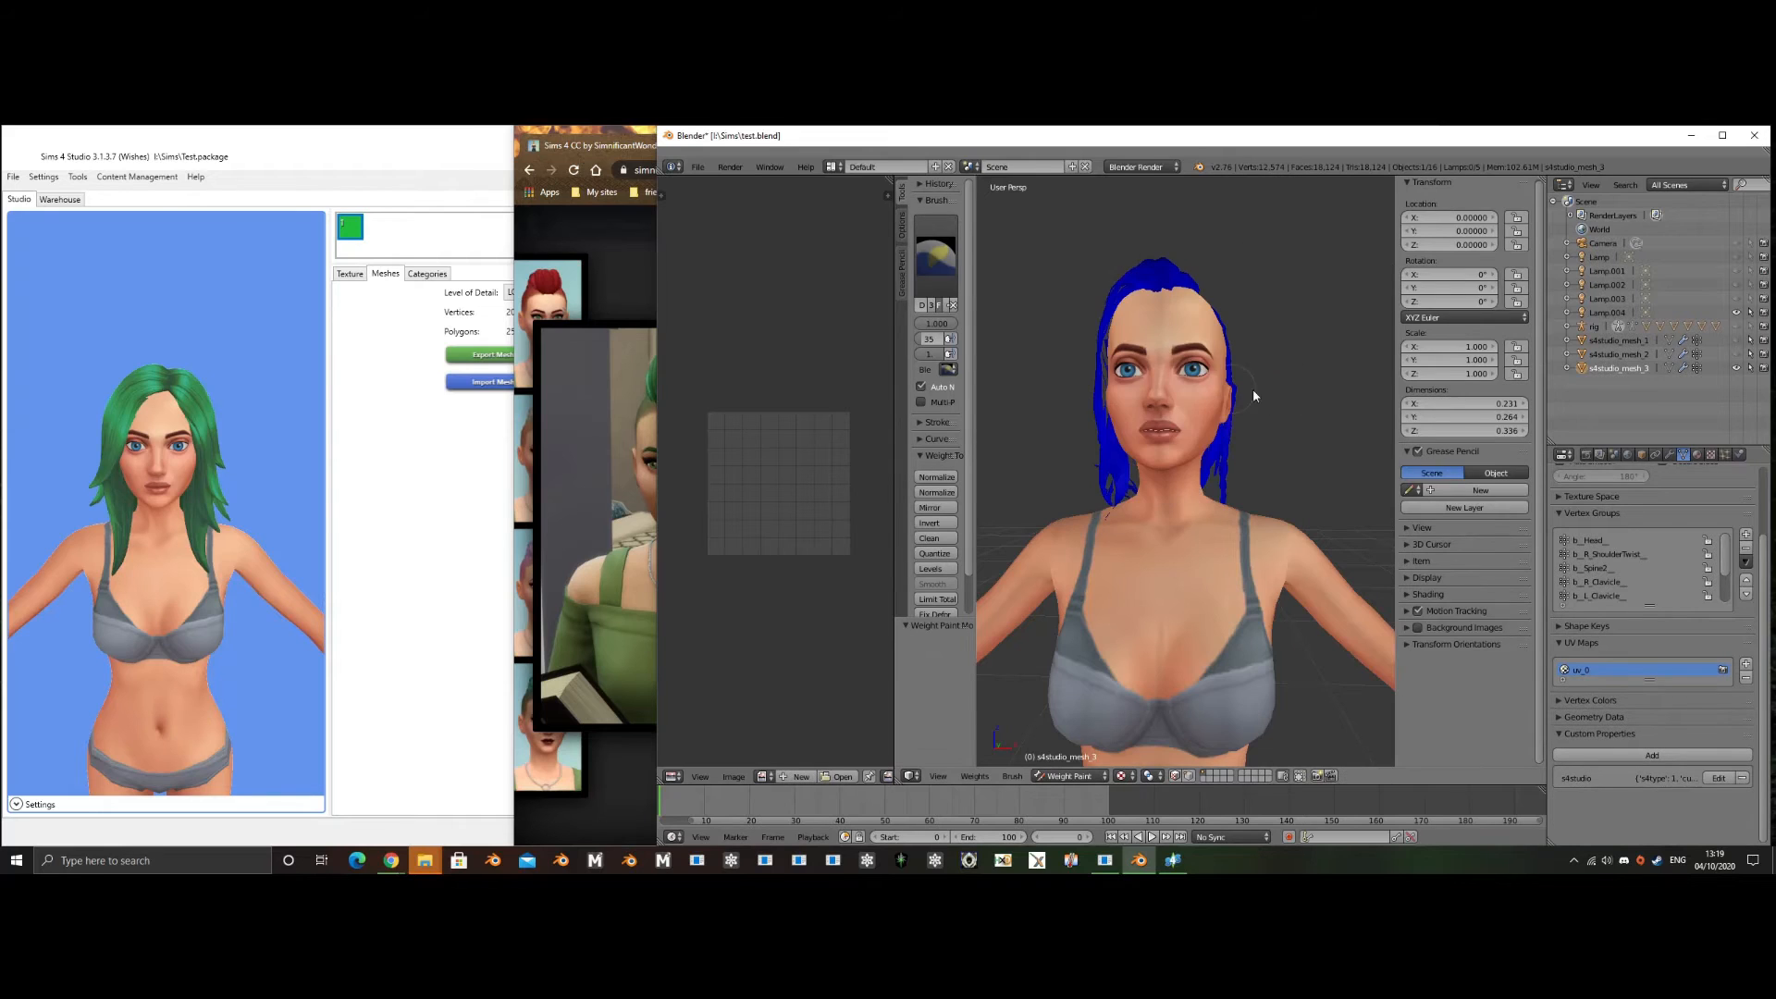
middle_drag(1253, 395, 1145, 396)
click(1627, 539)
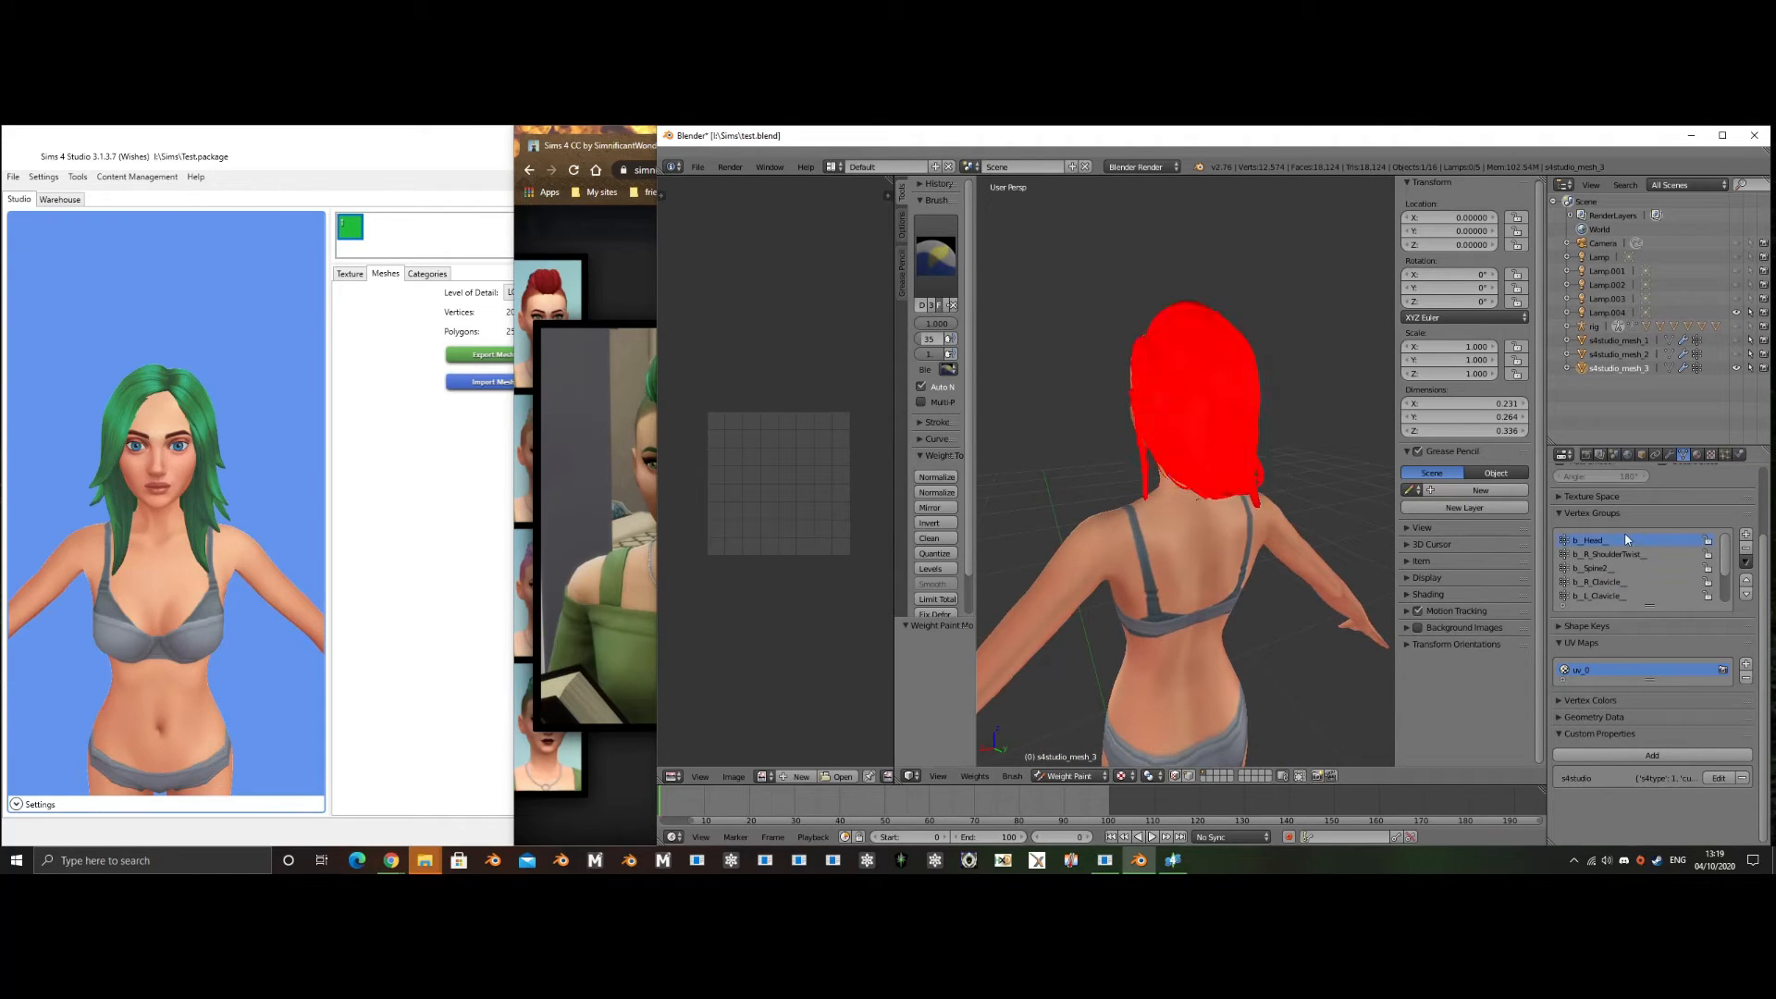
click(1624, 554)
click(1645, 566)
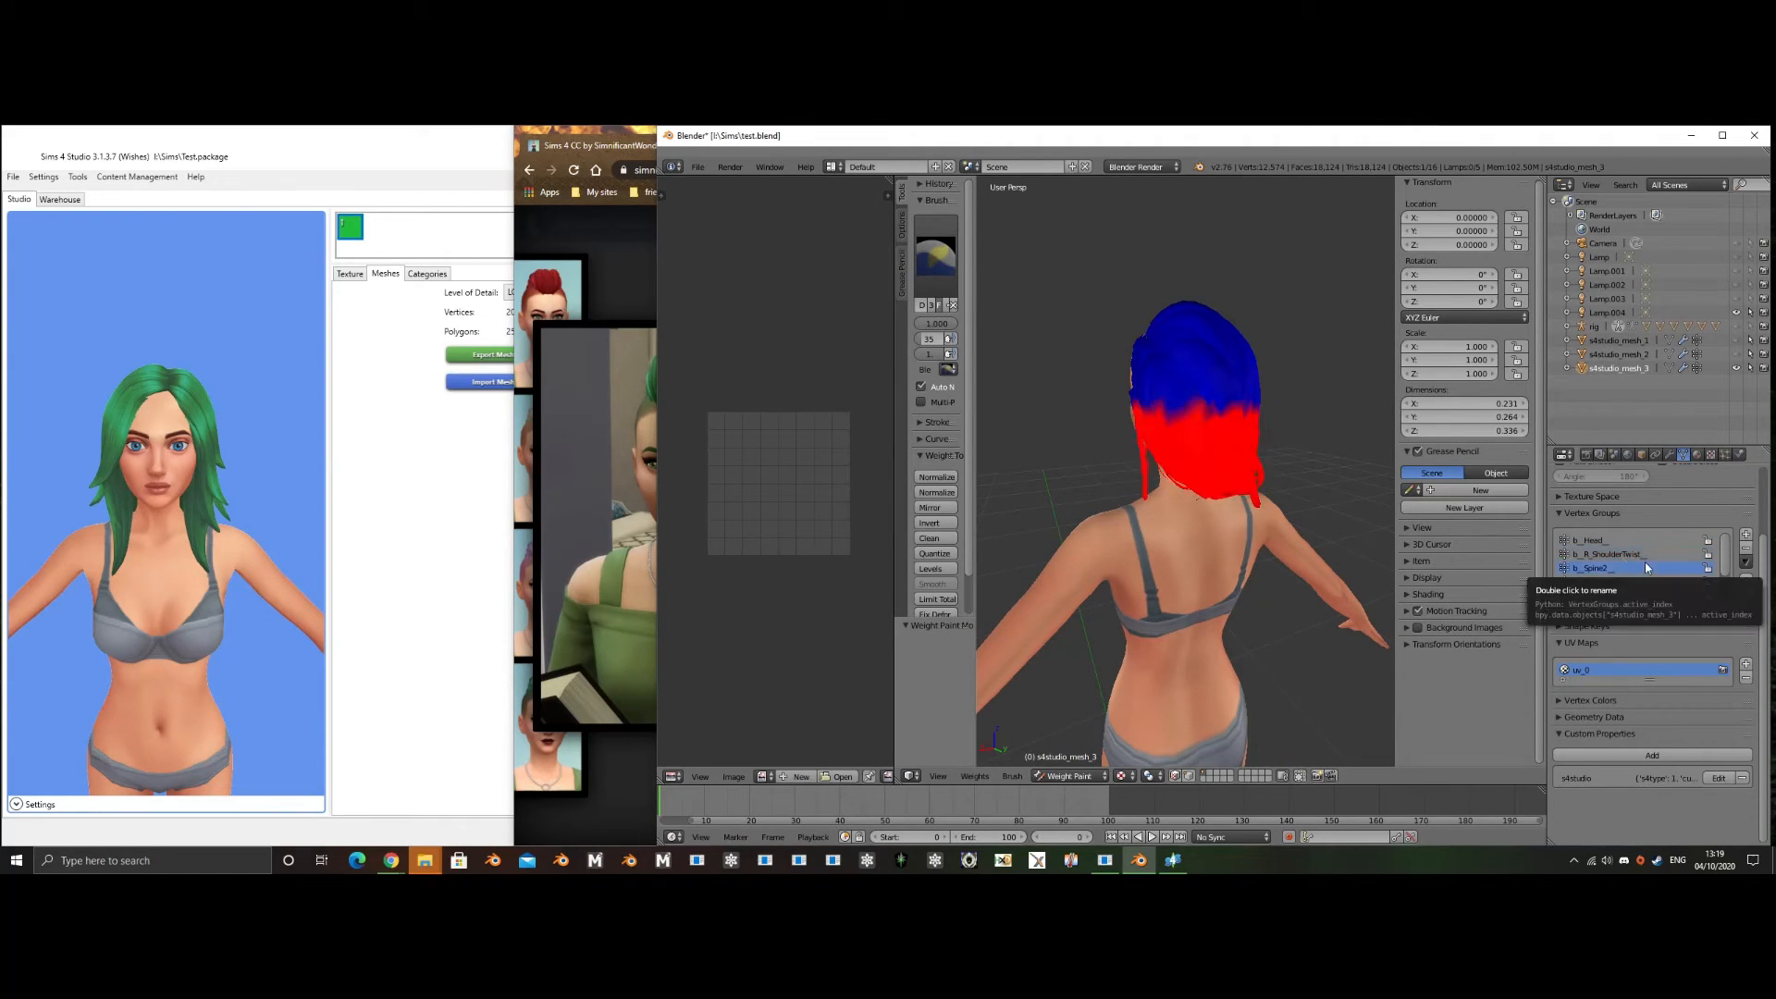
key(Down)
key(Down)
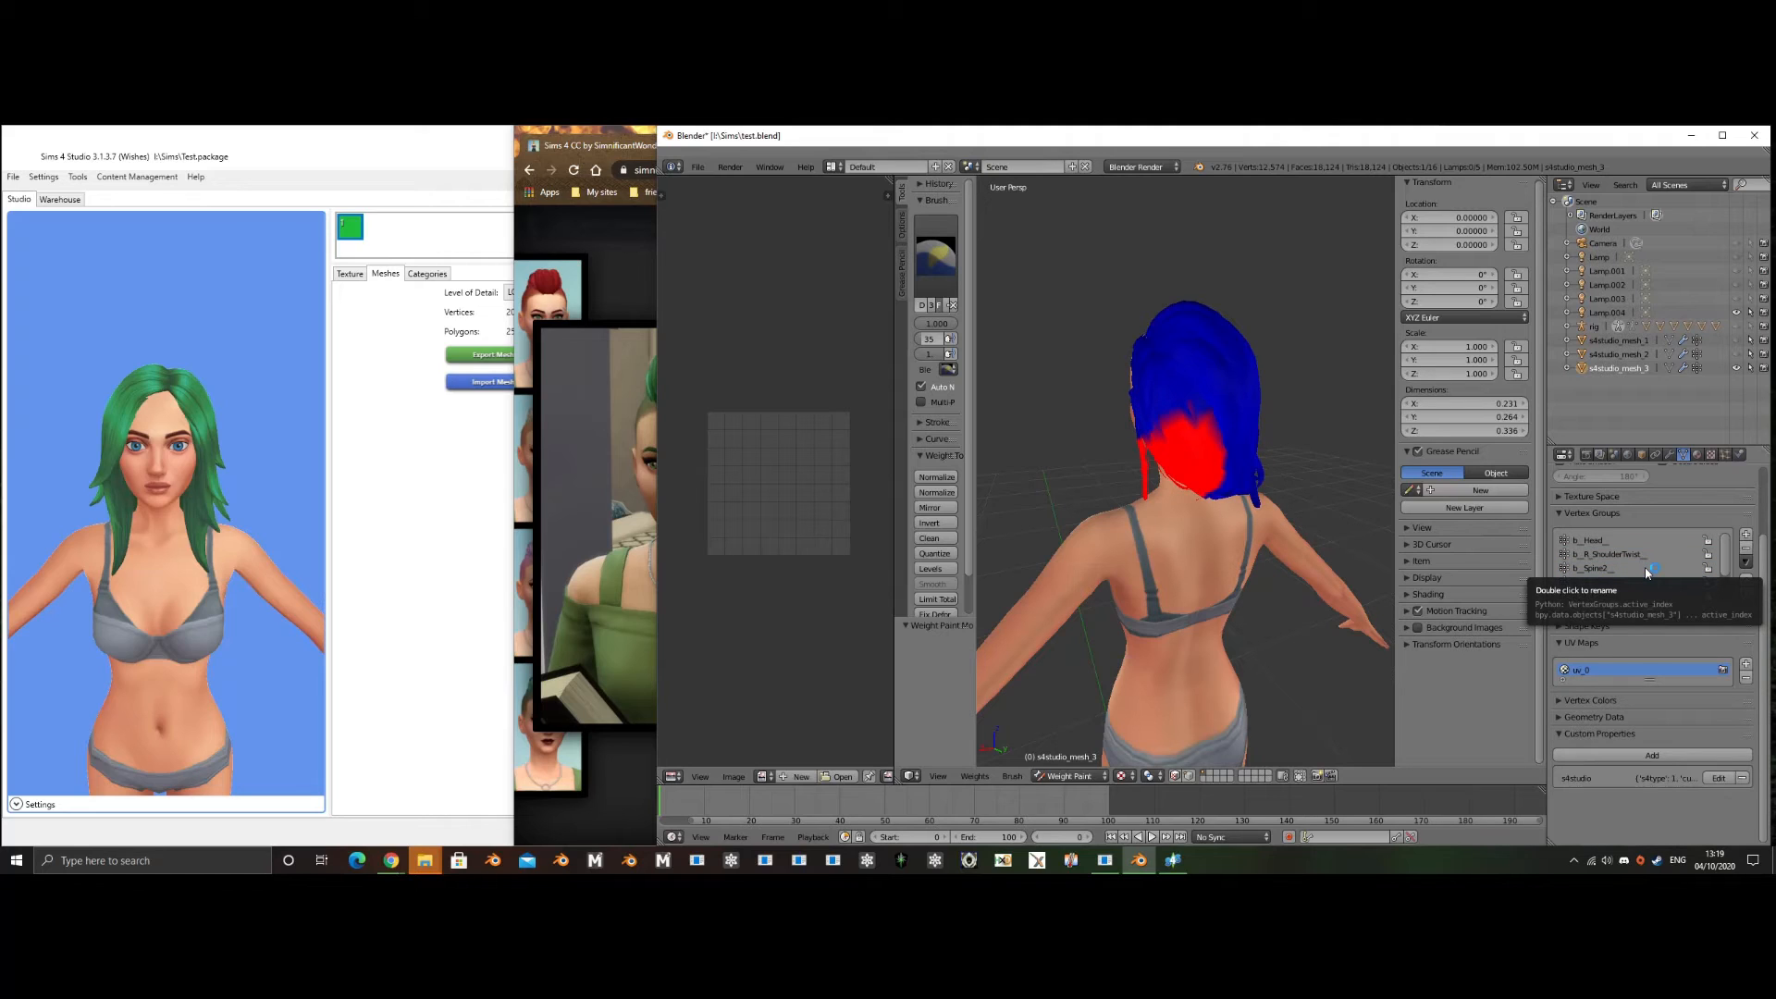
key(Up)
key(Down)
key(Up)
key(Down)
key(Down)
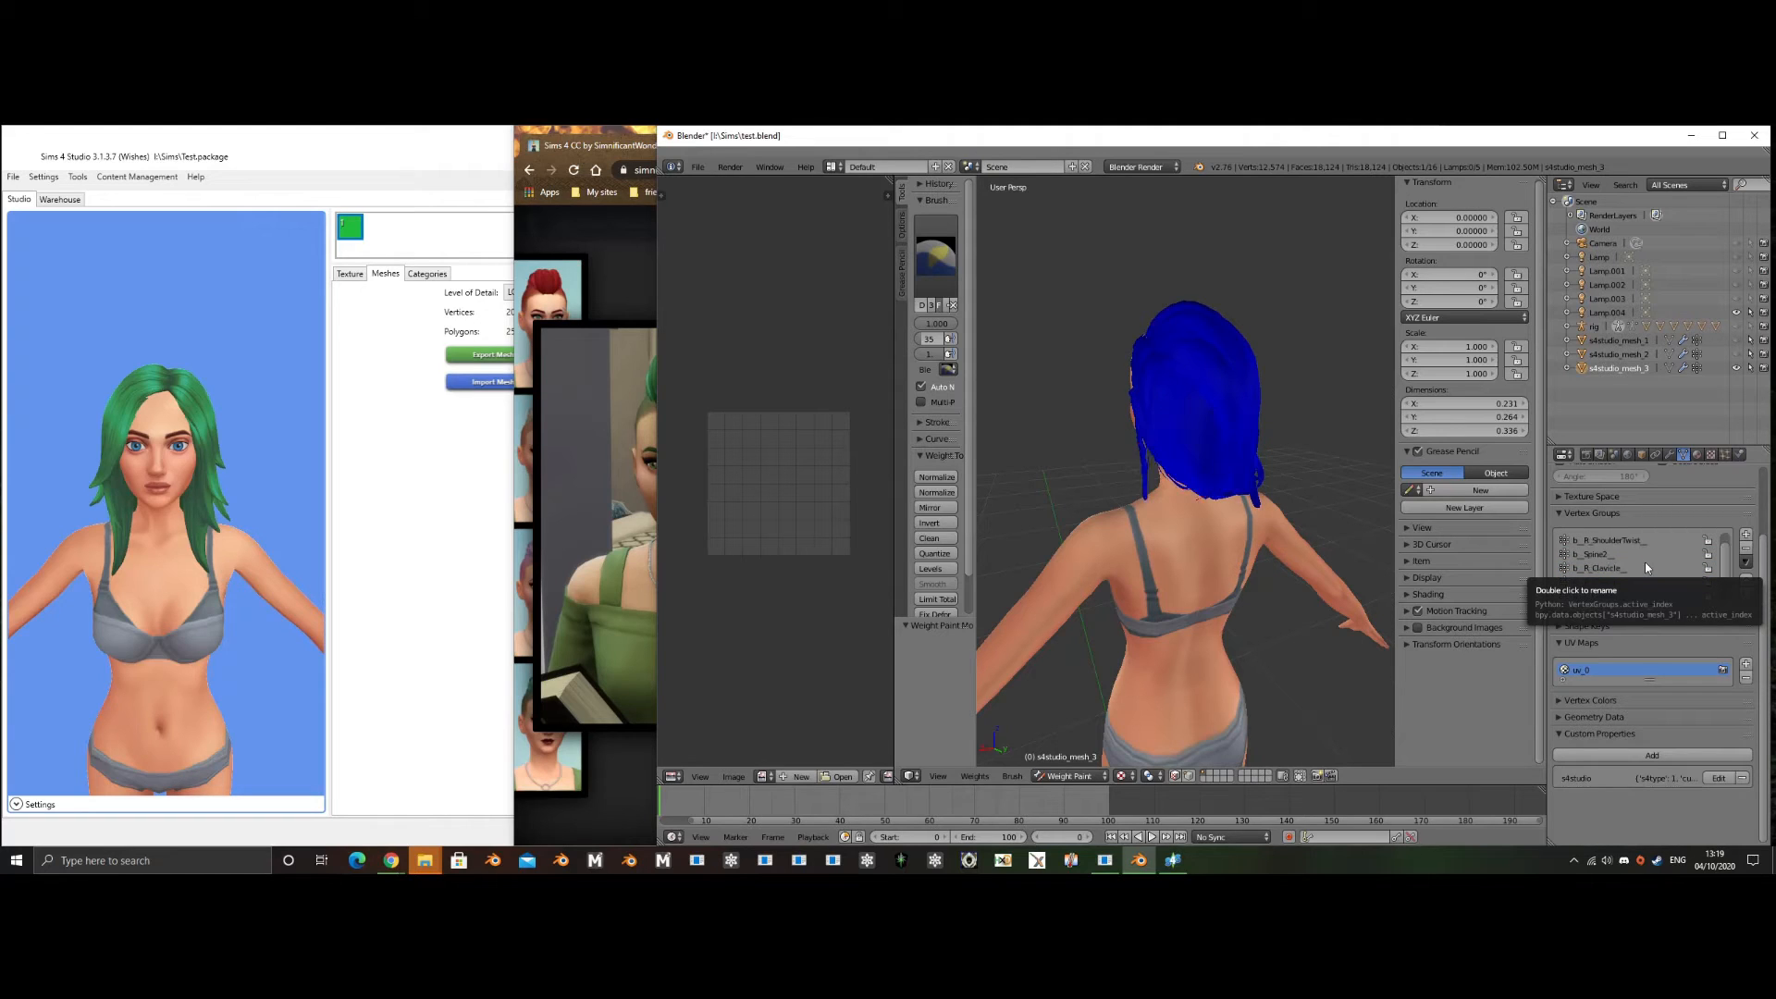
key(Up)
key(Up)
key(Up)
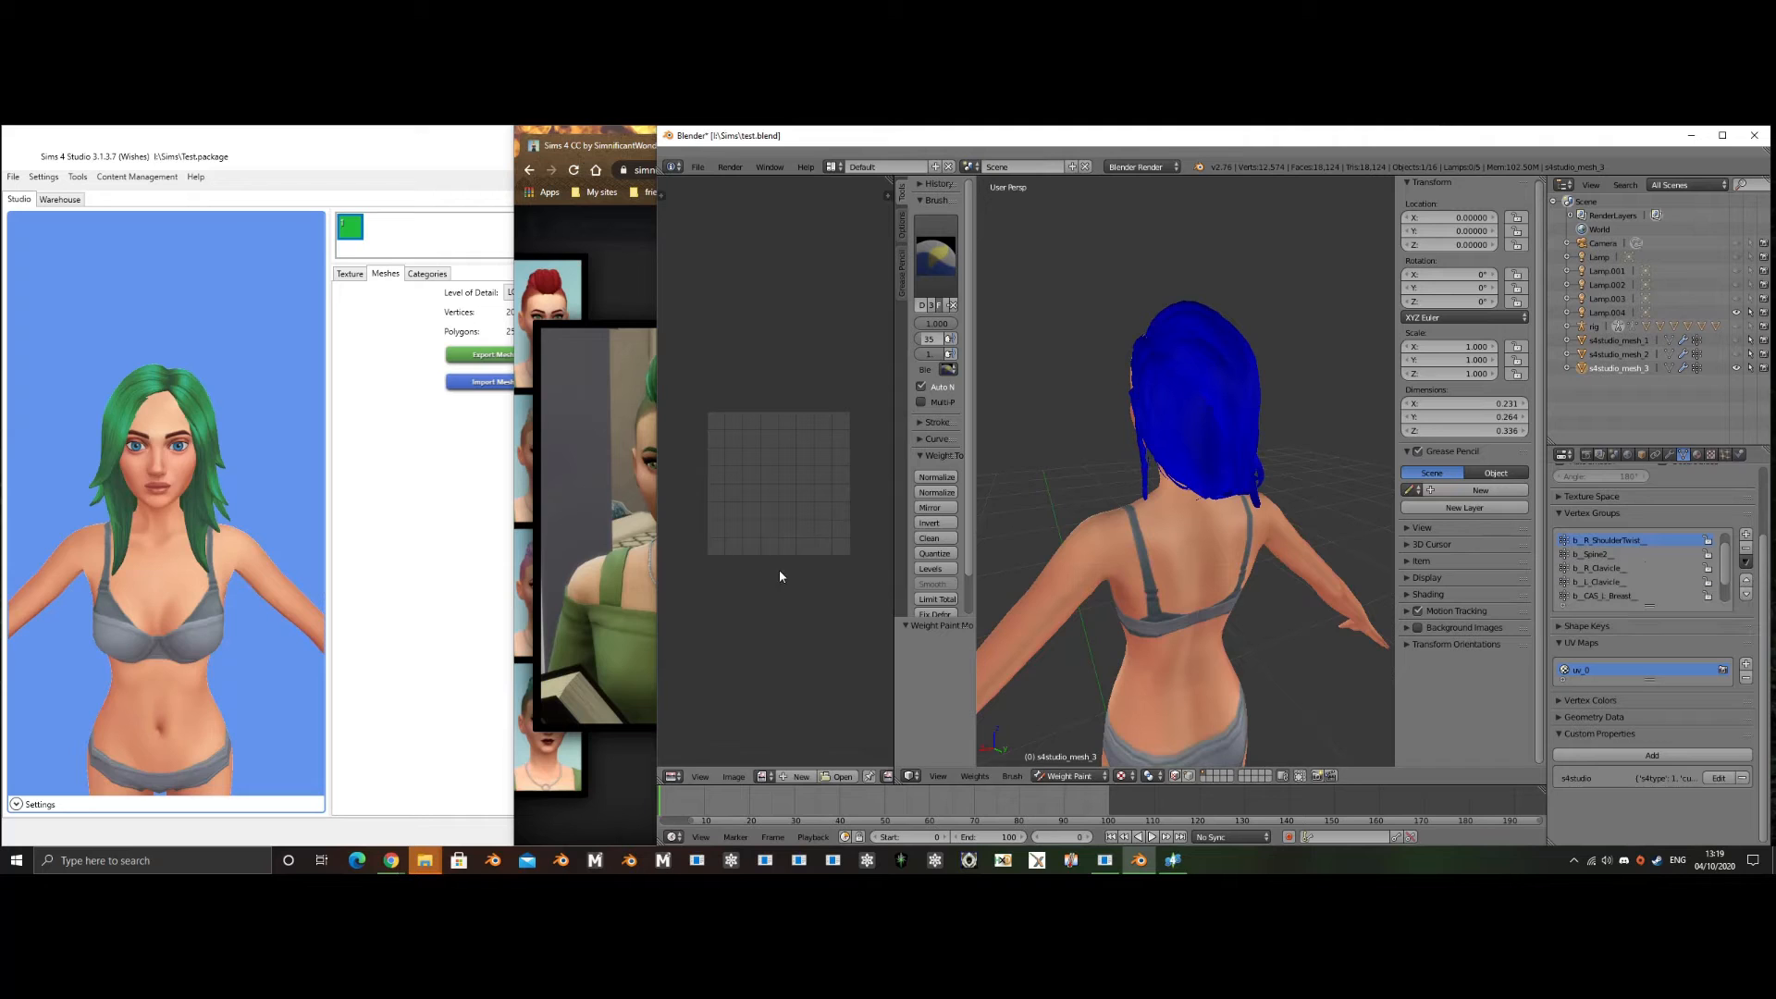
- Return to Edit Mode and circle-select only the lowest hair tips on the character's right side
mouse_move(1174, 448)
middle_down()
mouse_move(992, 455)
mouse_move(1323, 500)
mouse_move(1325, 474)
middle_up()
key(Tab)
key(a)
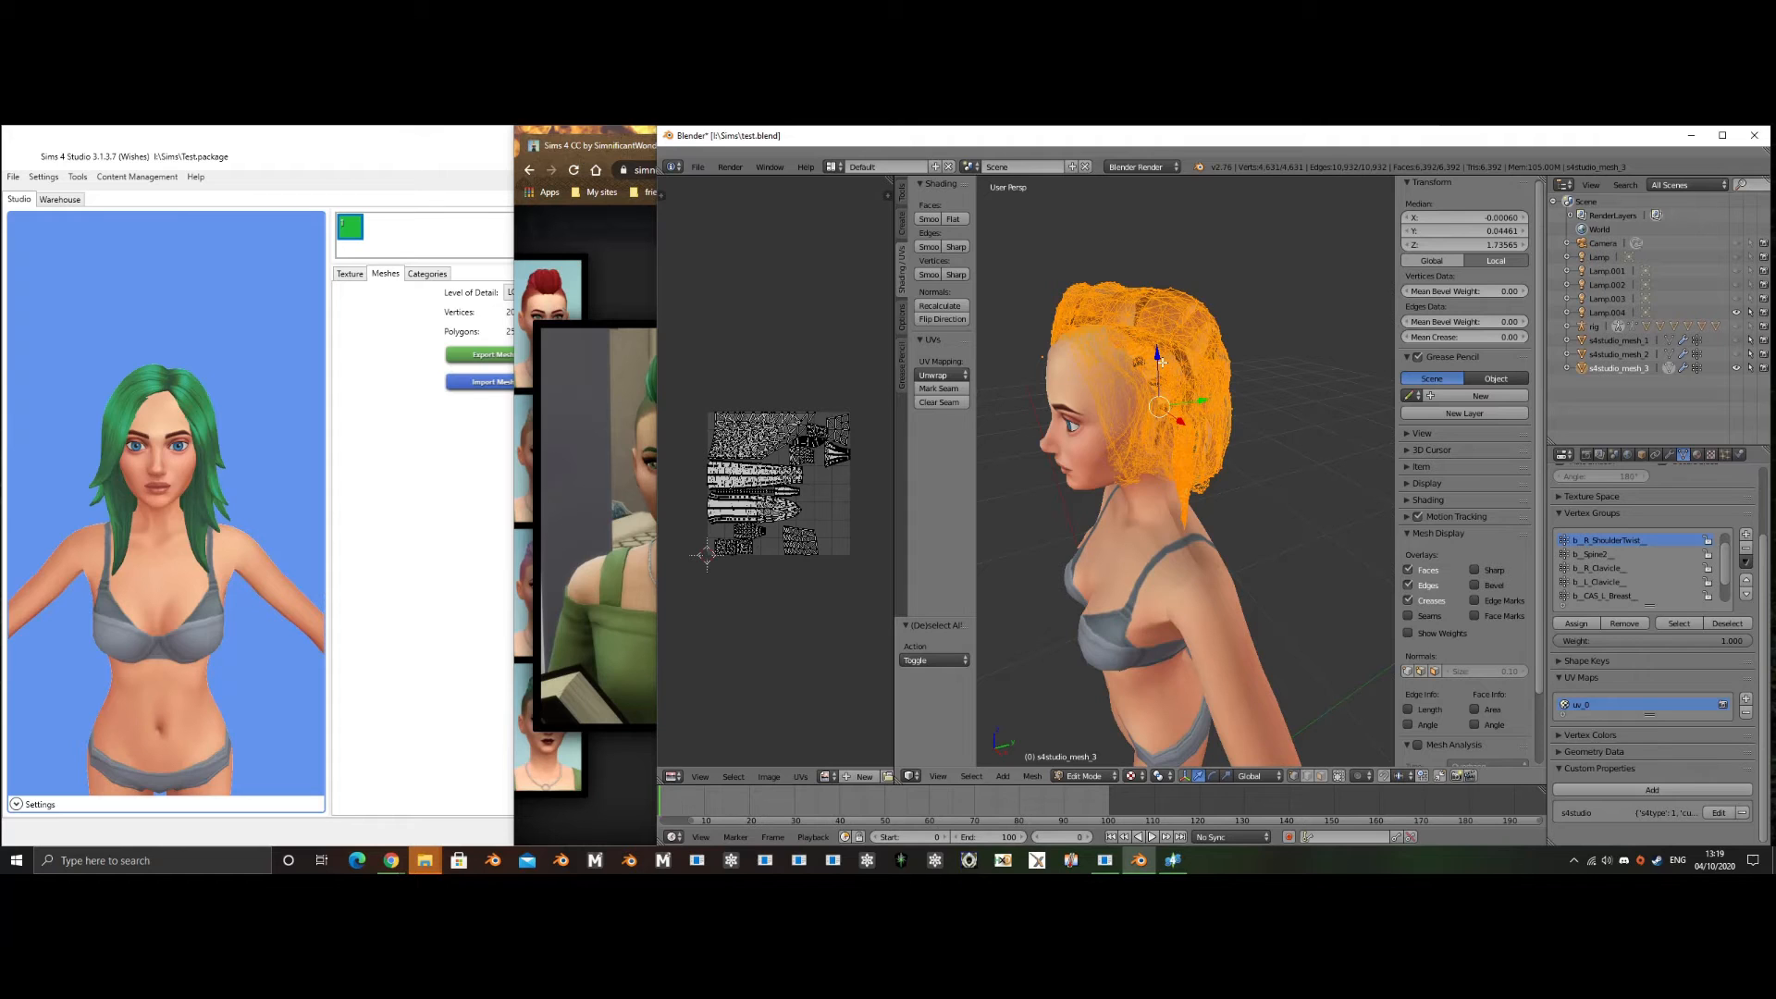
mouse_move(1162, 363)
middle_down()
mouse_move(1243, 458)
mouse_move(1212, 462)
mouse_move(1308, 484)
mouse_move(1370, 474)
mouse_move(996, 472)
mouse_move(1378, 462)
mouse_move(1329, 444)
mouse_move(1238, 524)
middle_up()
key(Tab)
key(Tab)
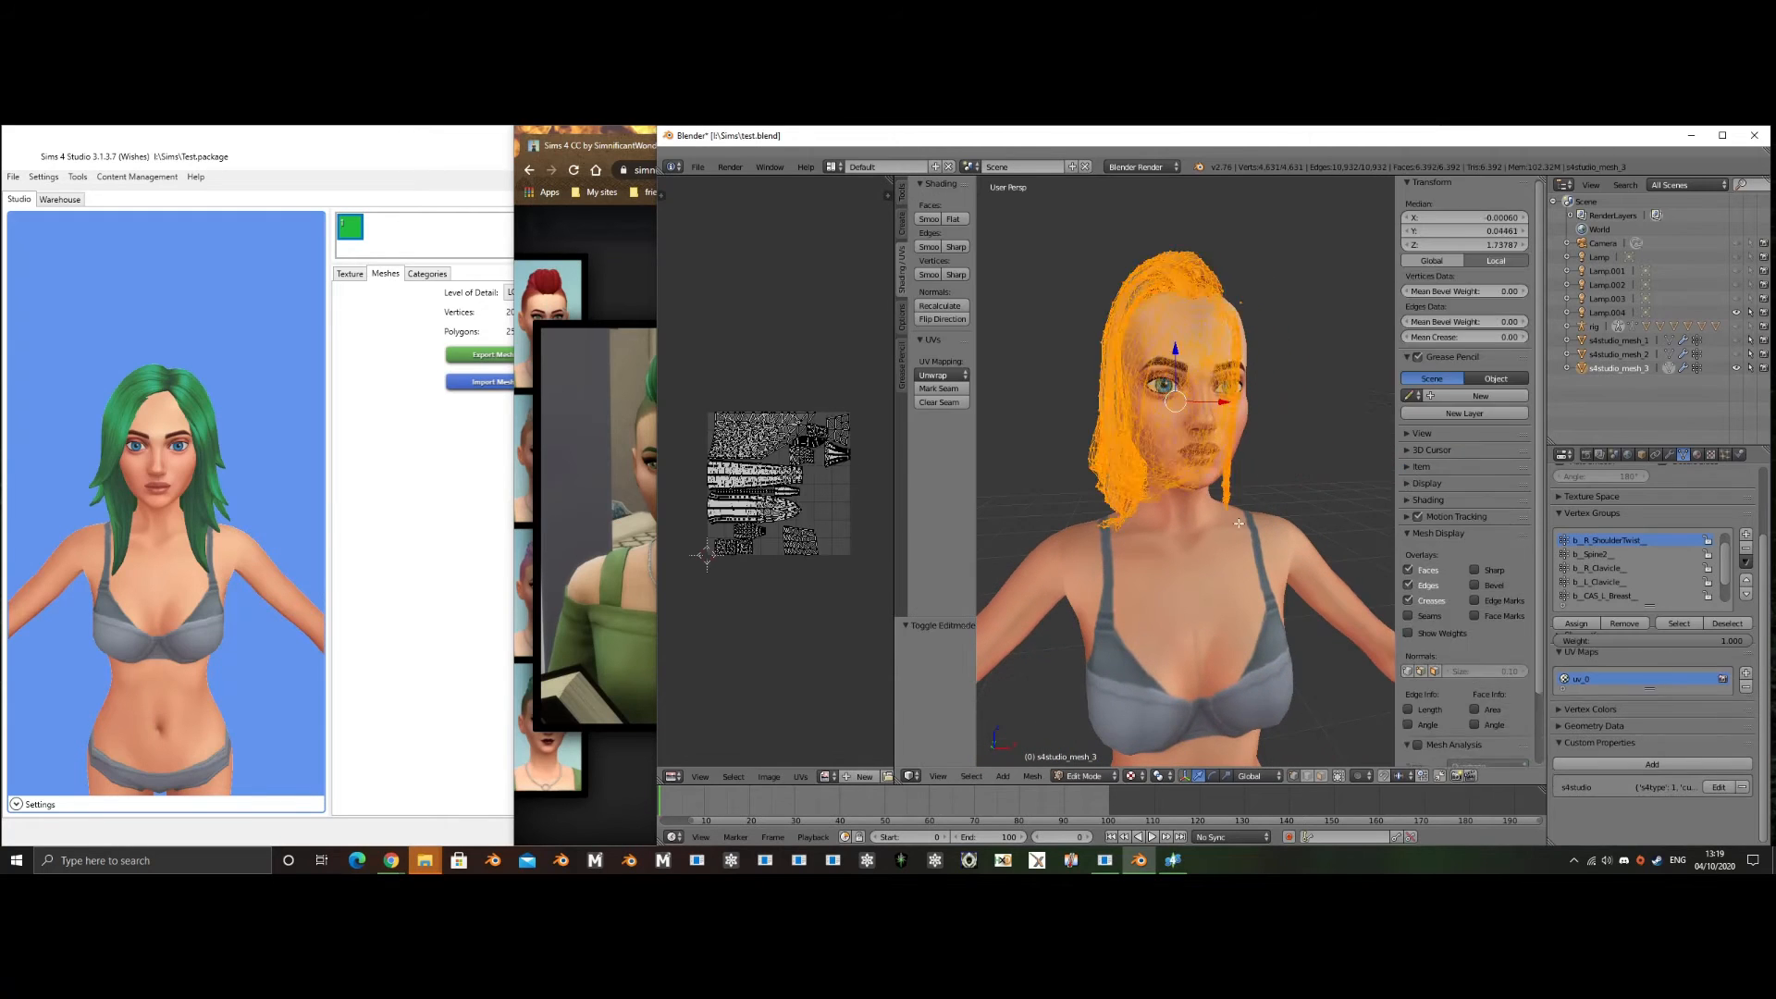
key(a)
key(c)
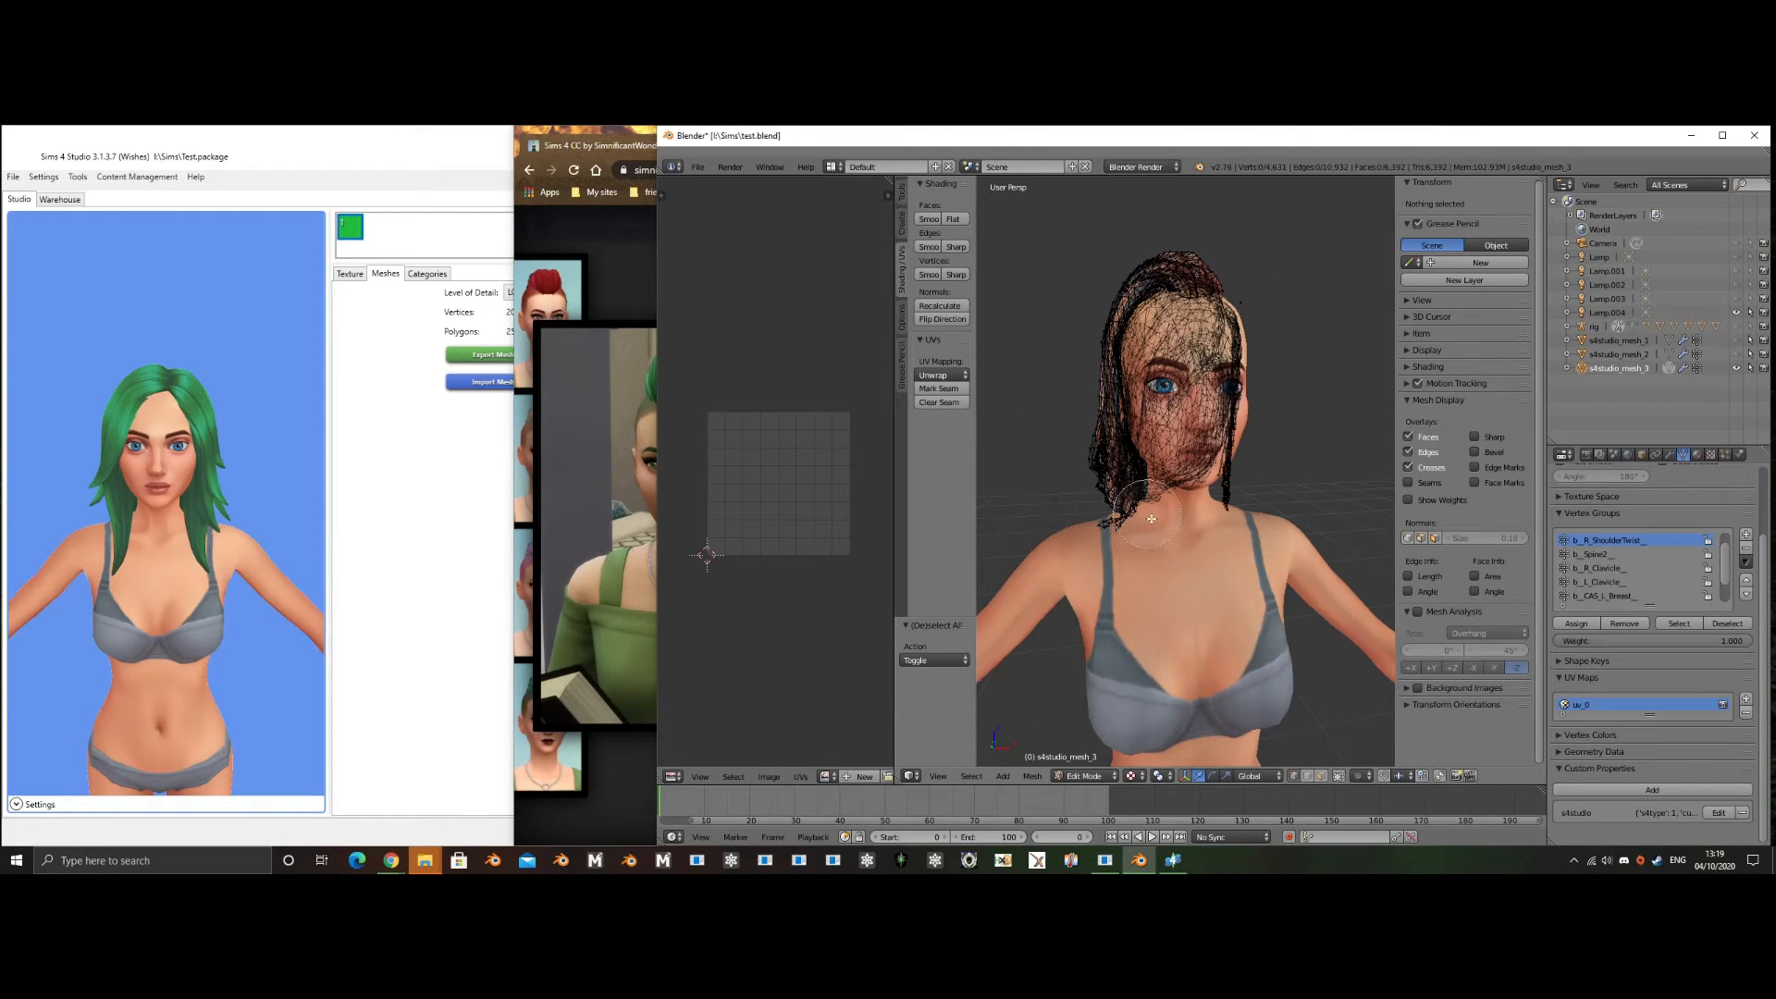
click(1122, 505)
key(Escape)
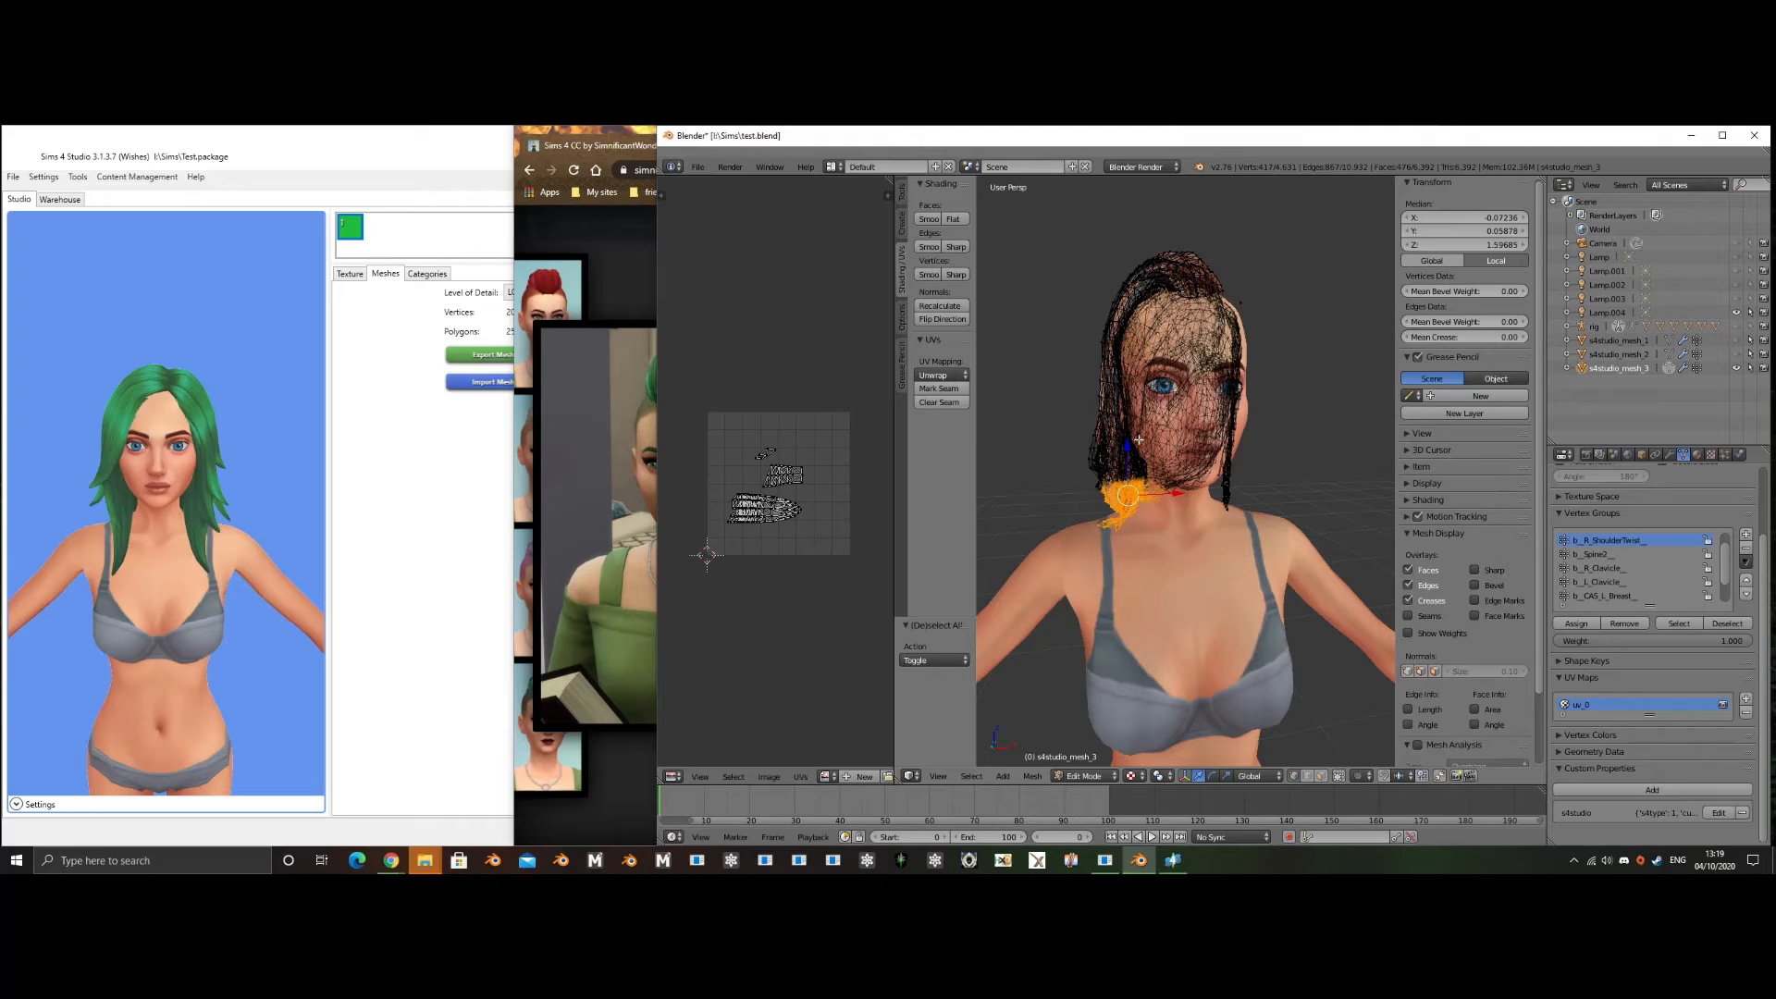
- Enable proportional editing with a small influence radius and move the selected hair tips about 0.02 units, mostly upward off the shoulder
click(1133, 456)
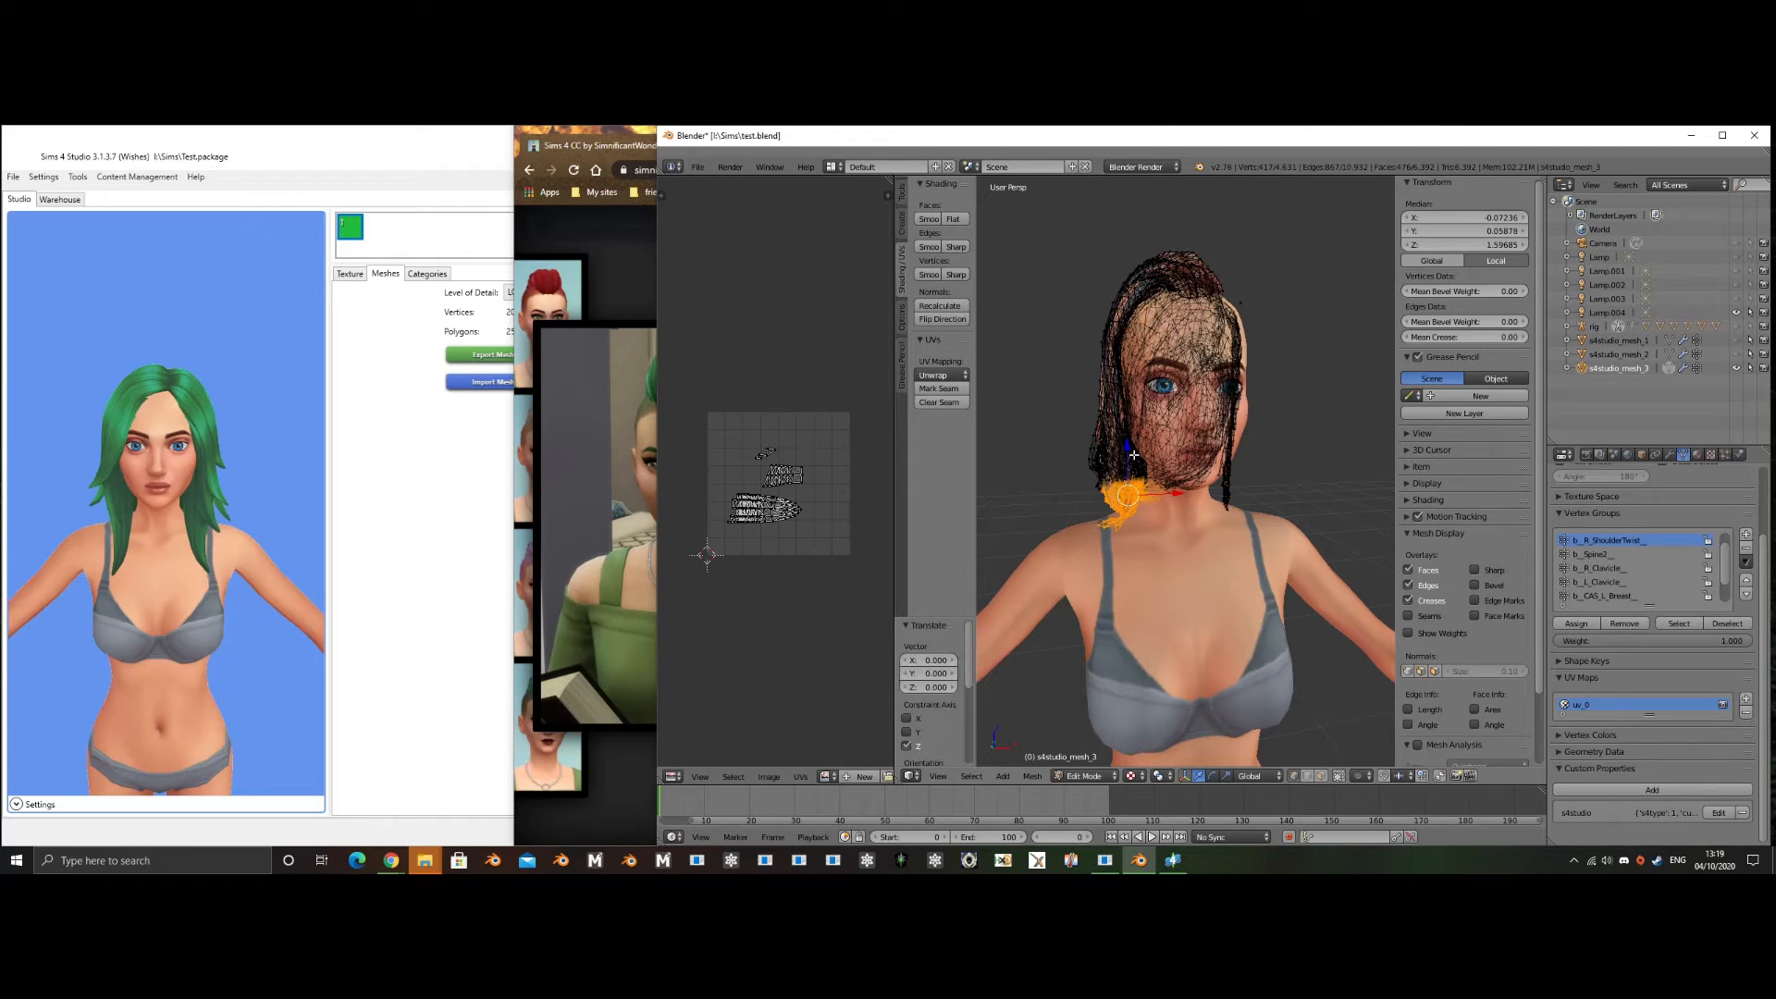
key(o)
key(g)
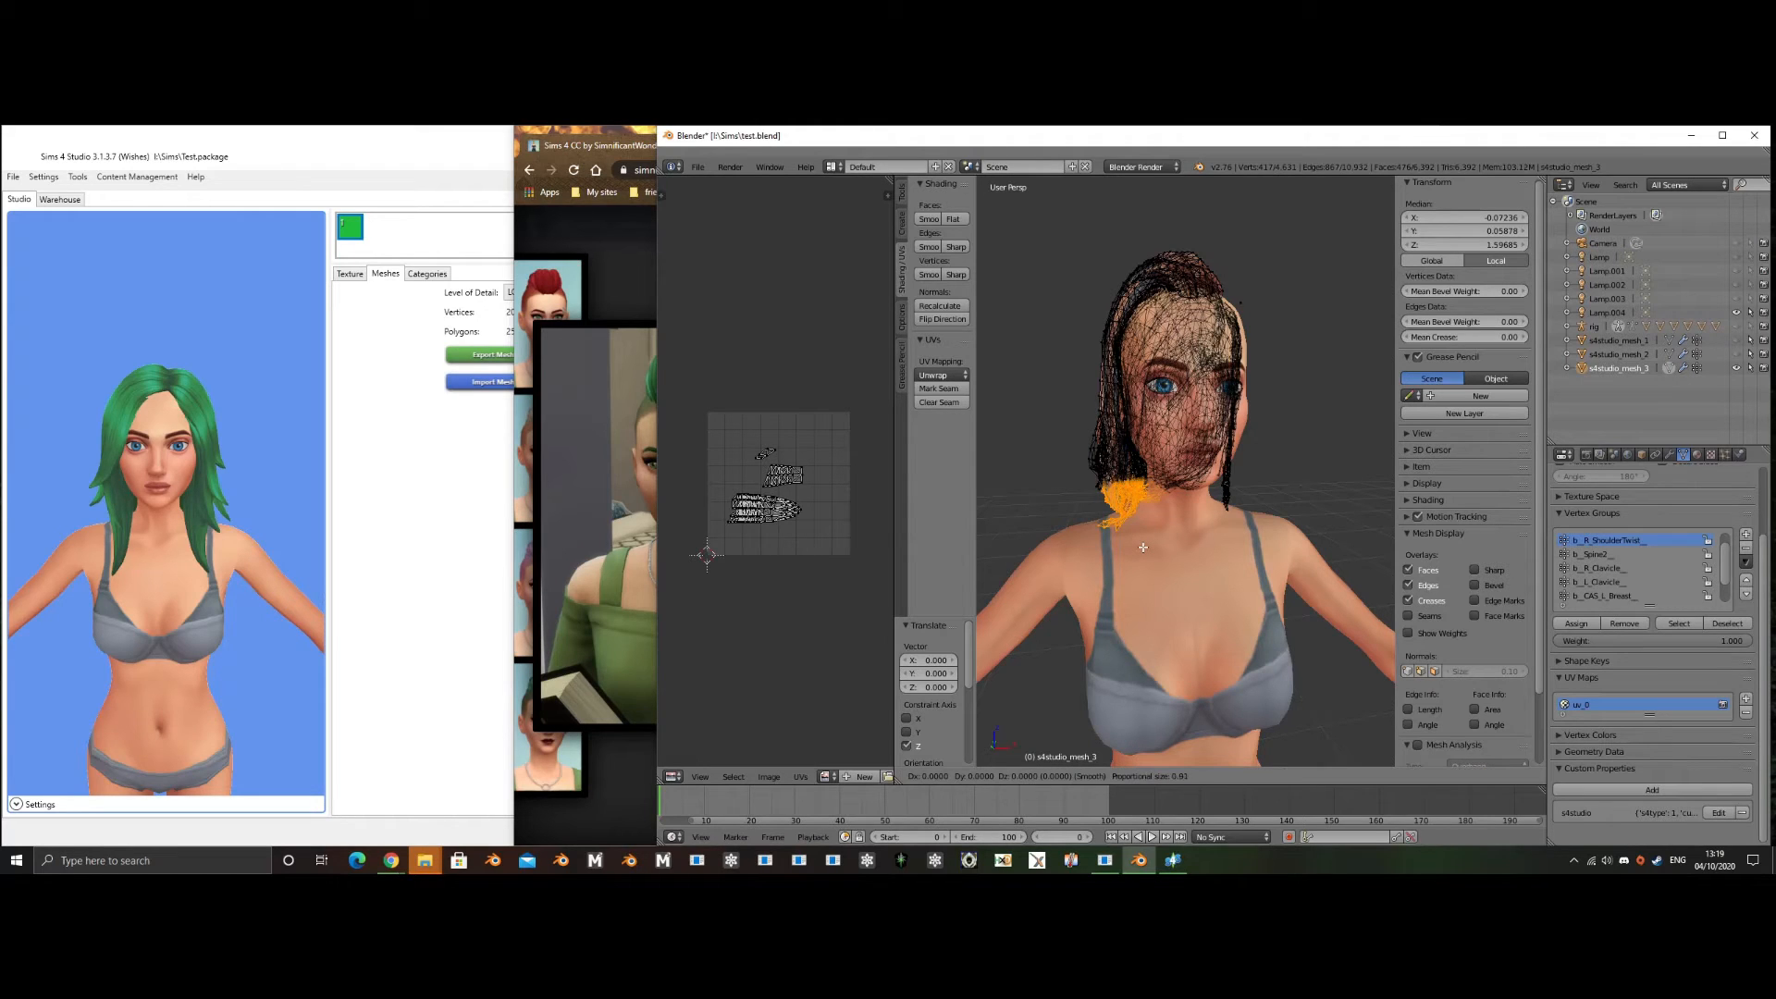
scroll(1144, 547, up, 12)
scroll(1137, 535, up, 15)
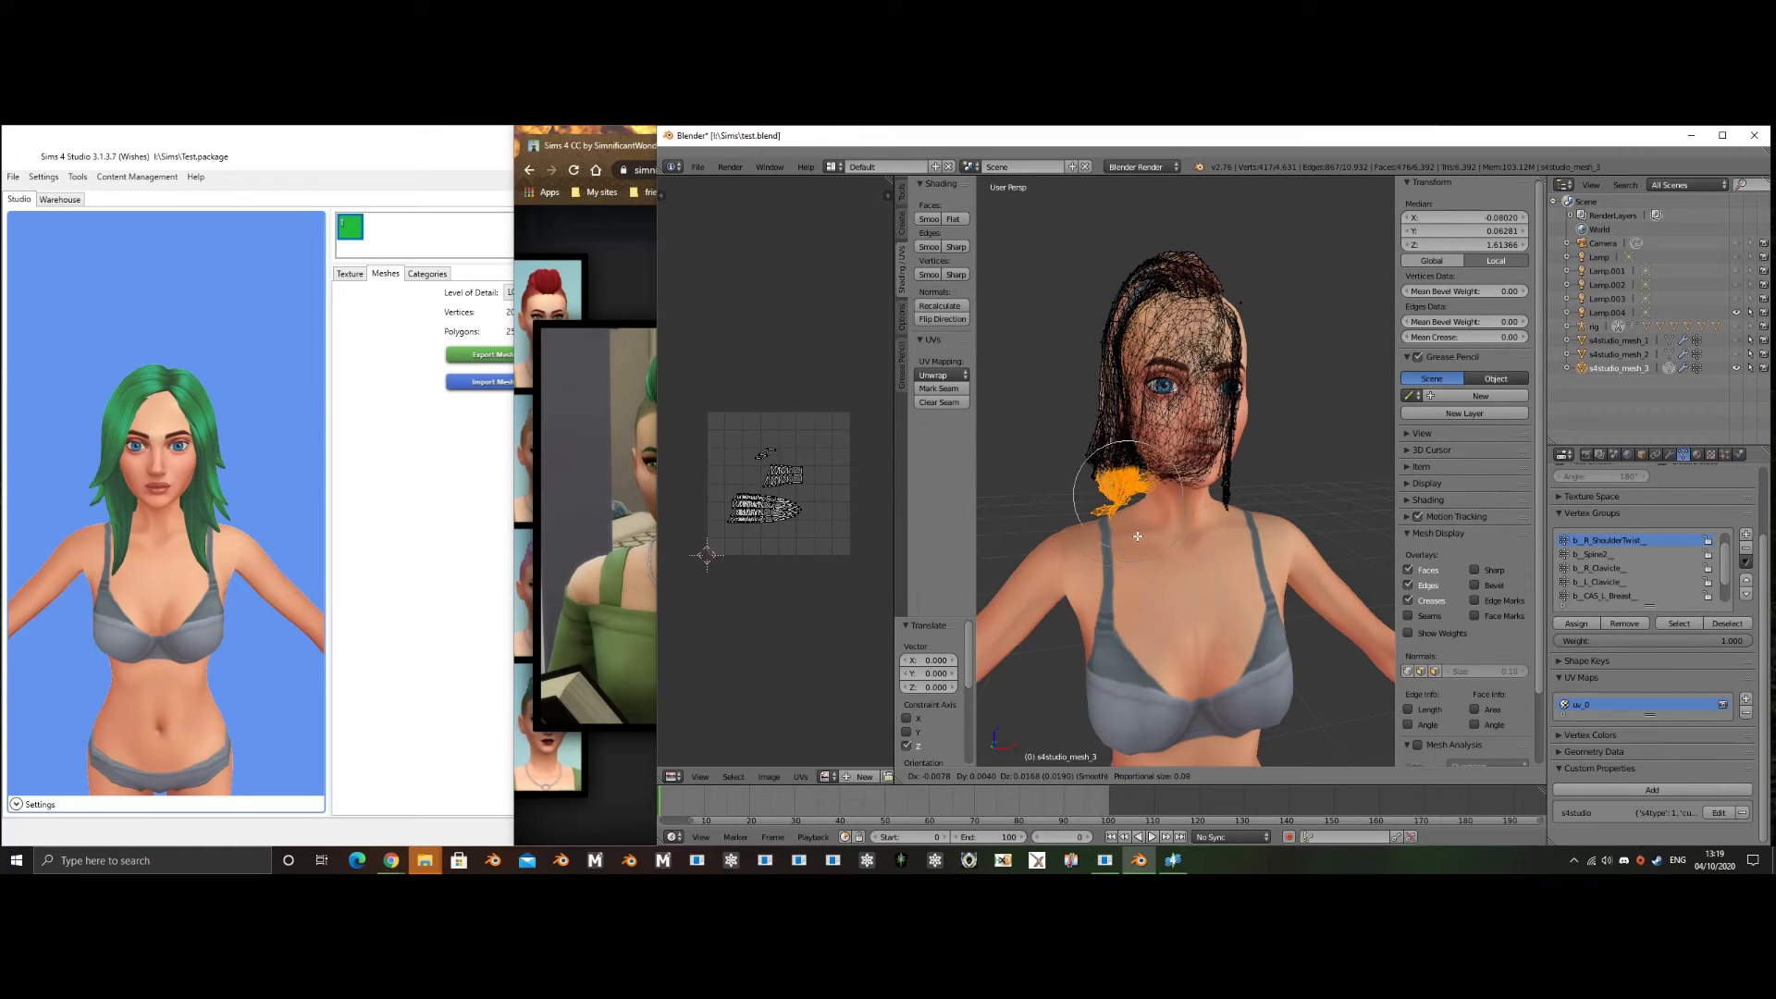
click(1138, 536)
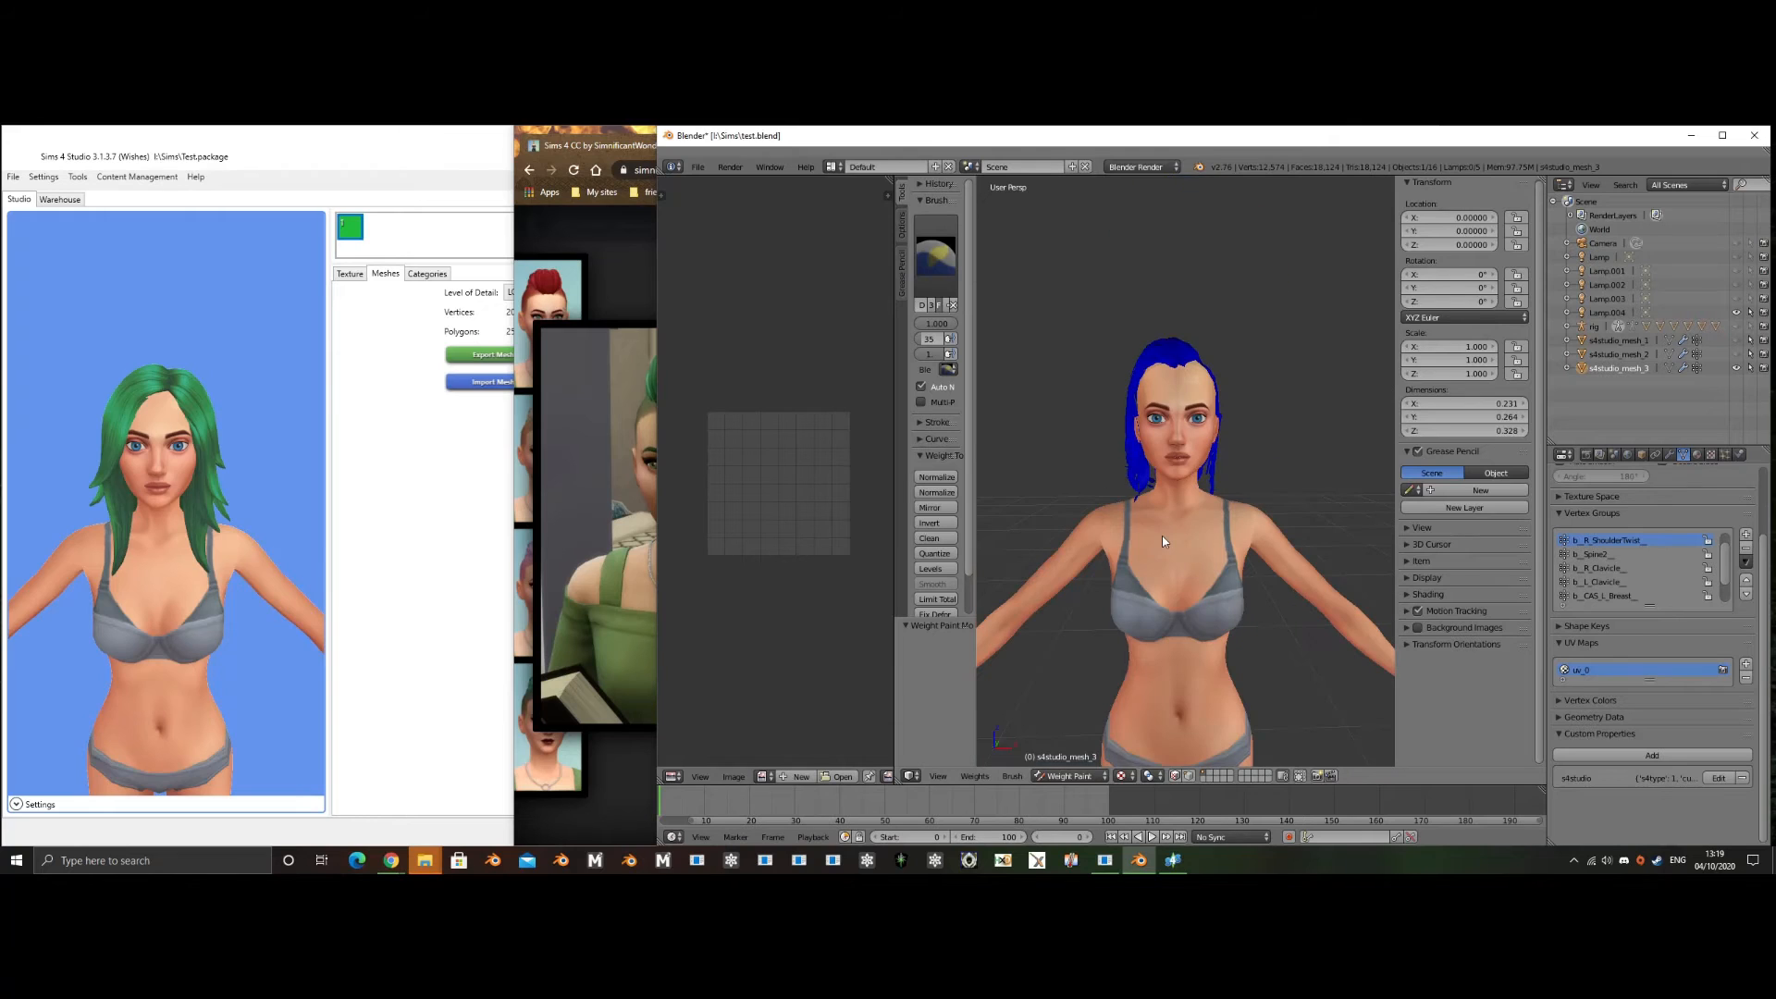
- Switch the hair from Weight Paint to Object Mode and save over test.blend
scroll(1164, 541, up, 2)
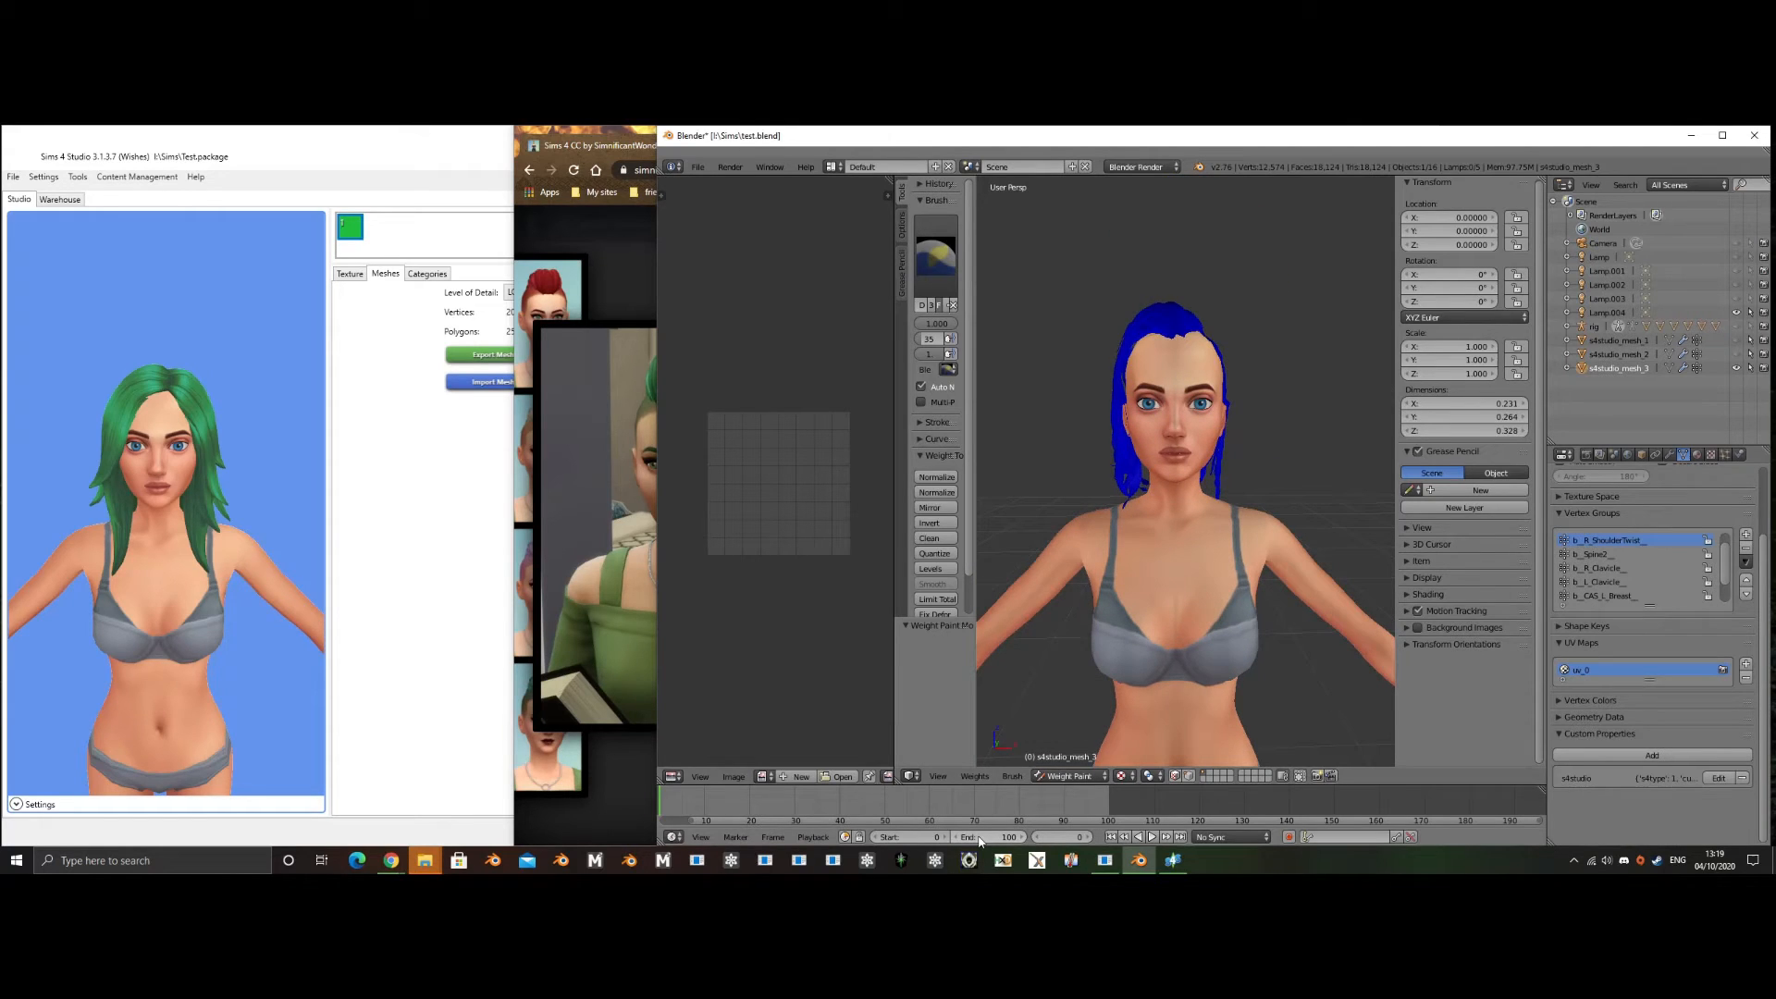
click(1070, 776)
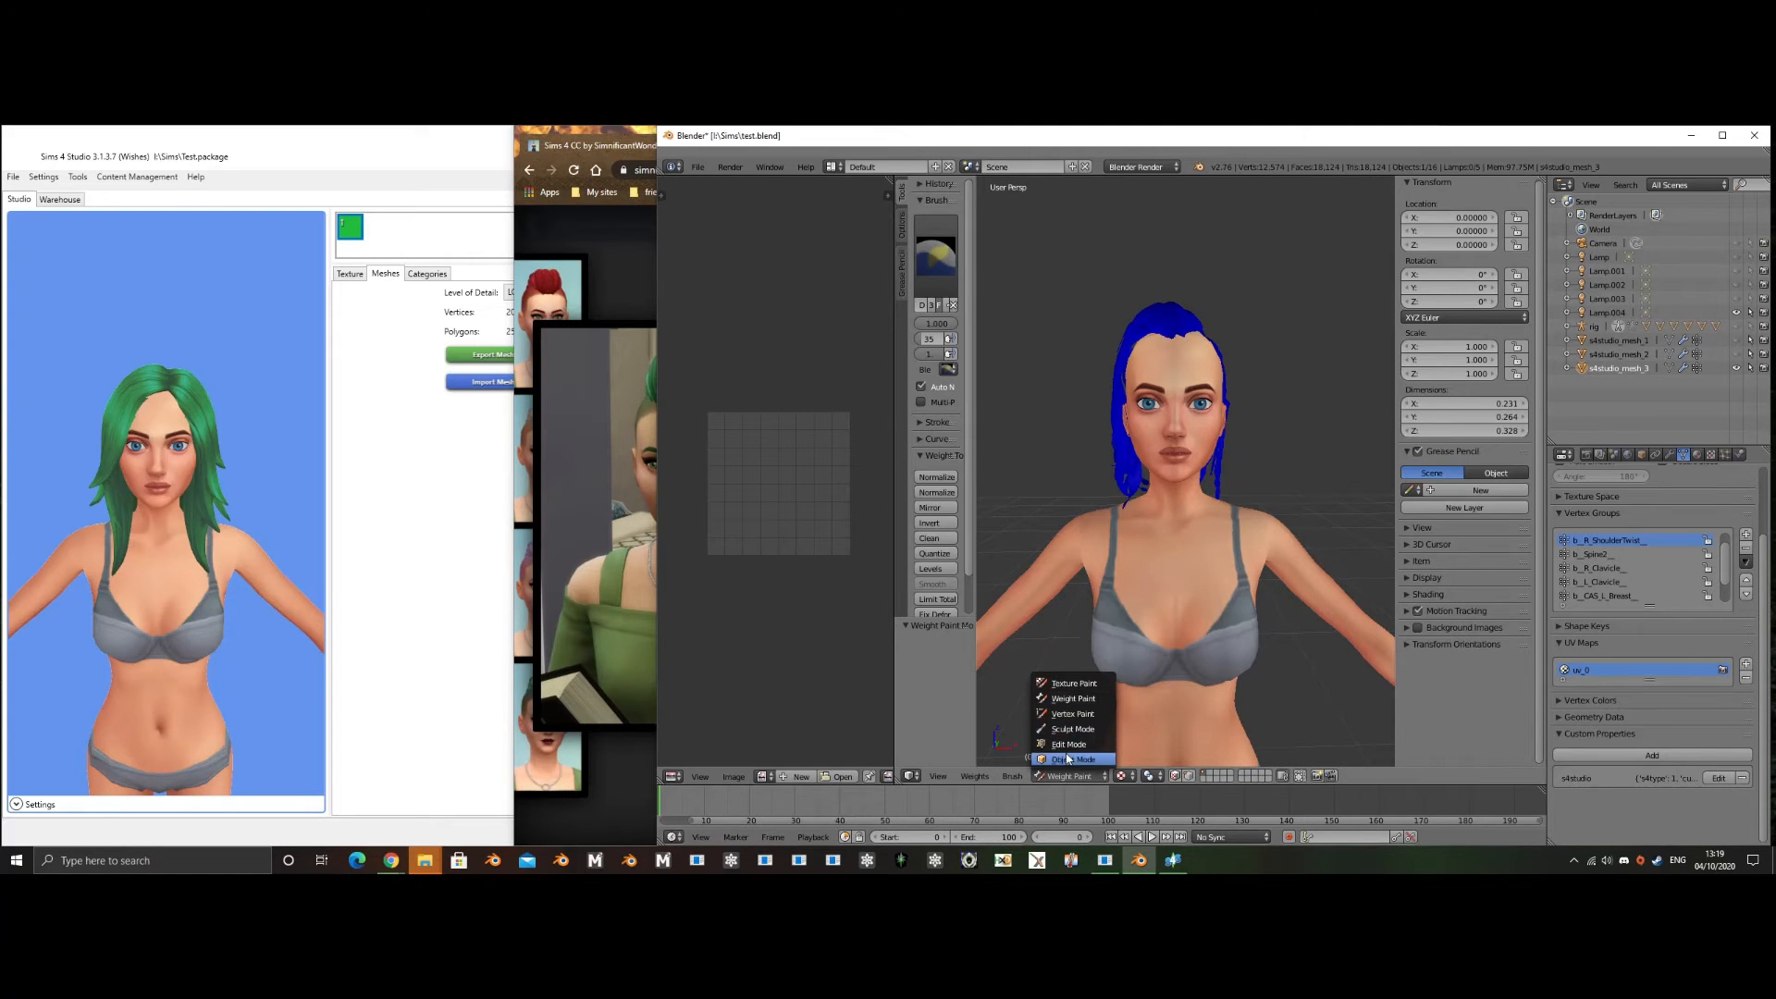
click(1110, 686)
key(Tab)
key(Tab)
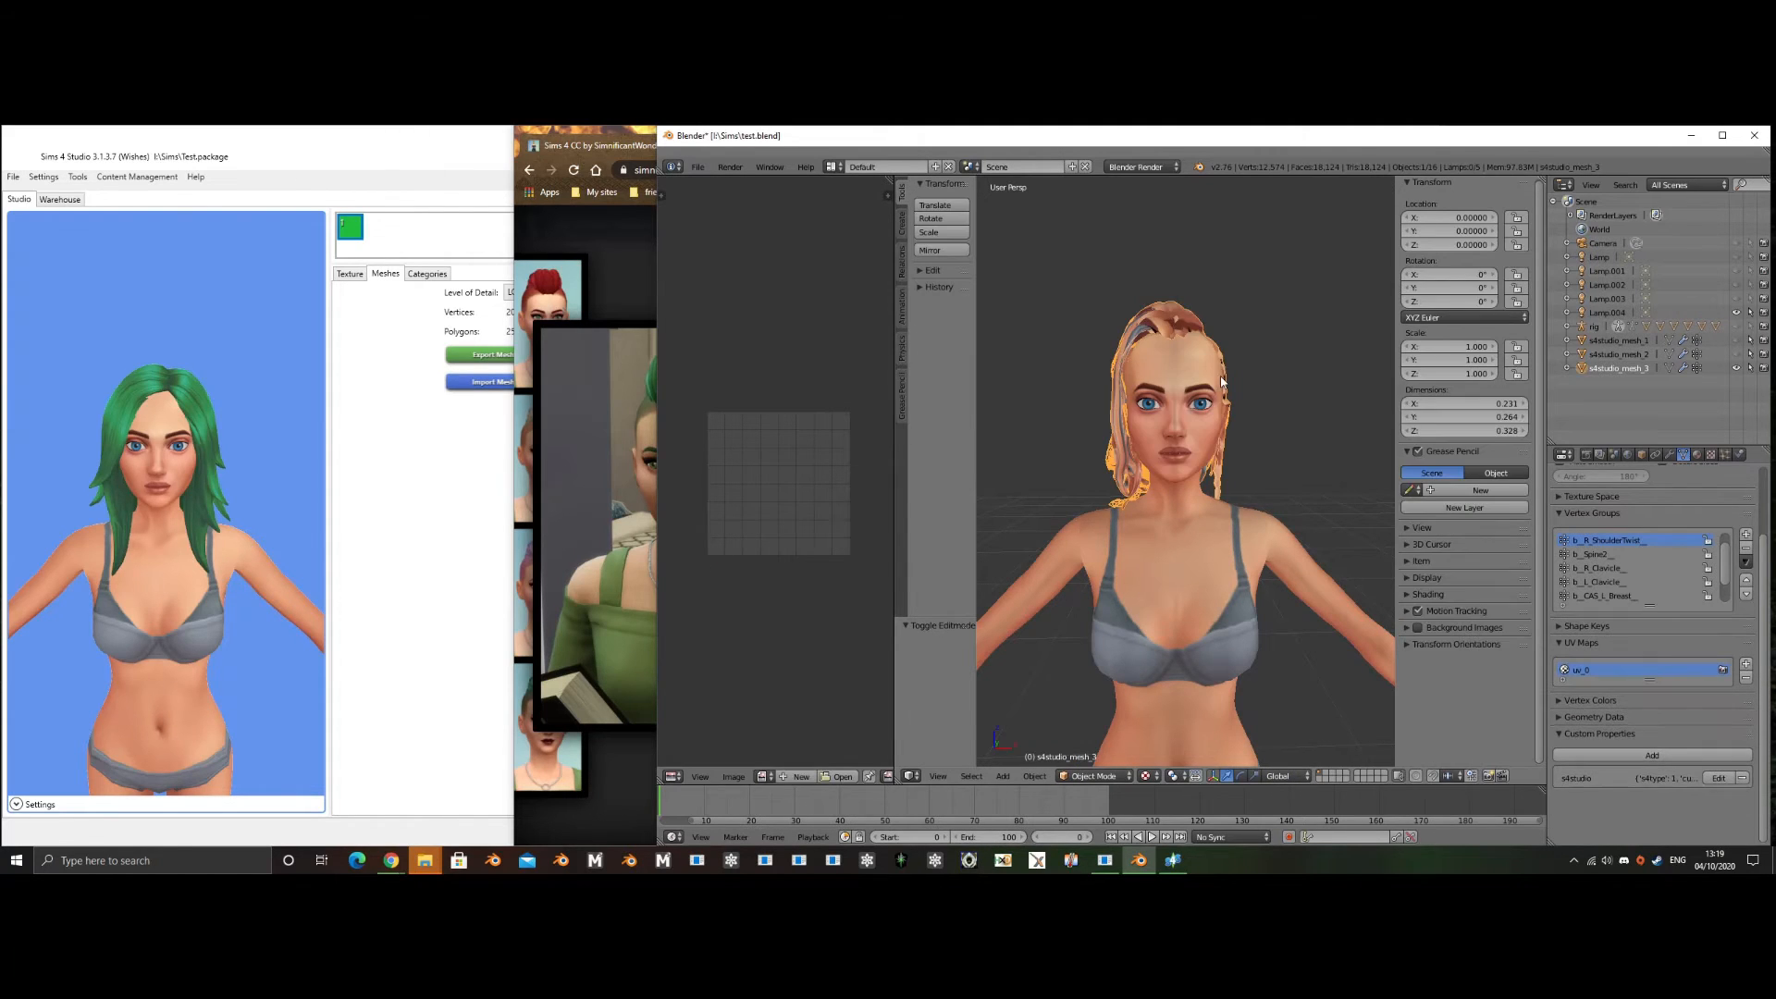
key(ctrl+s)
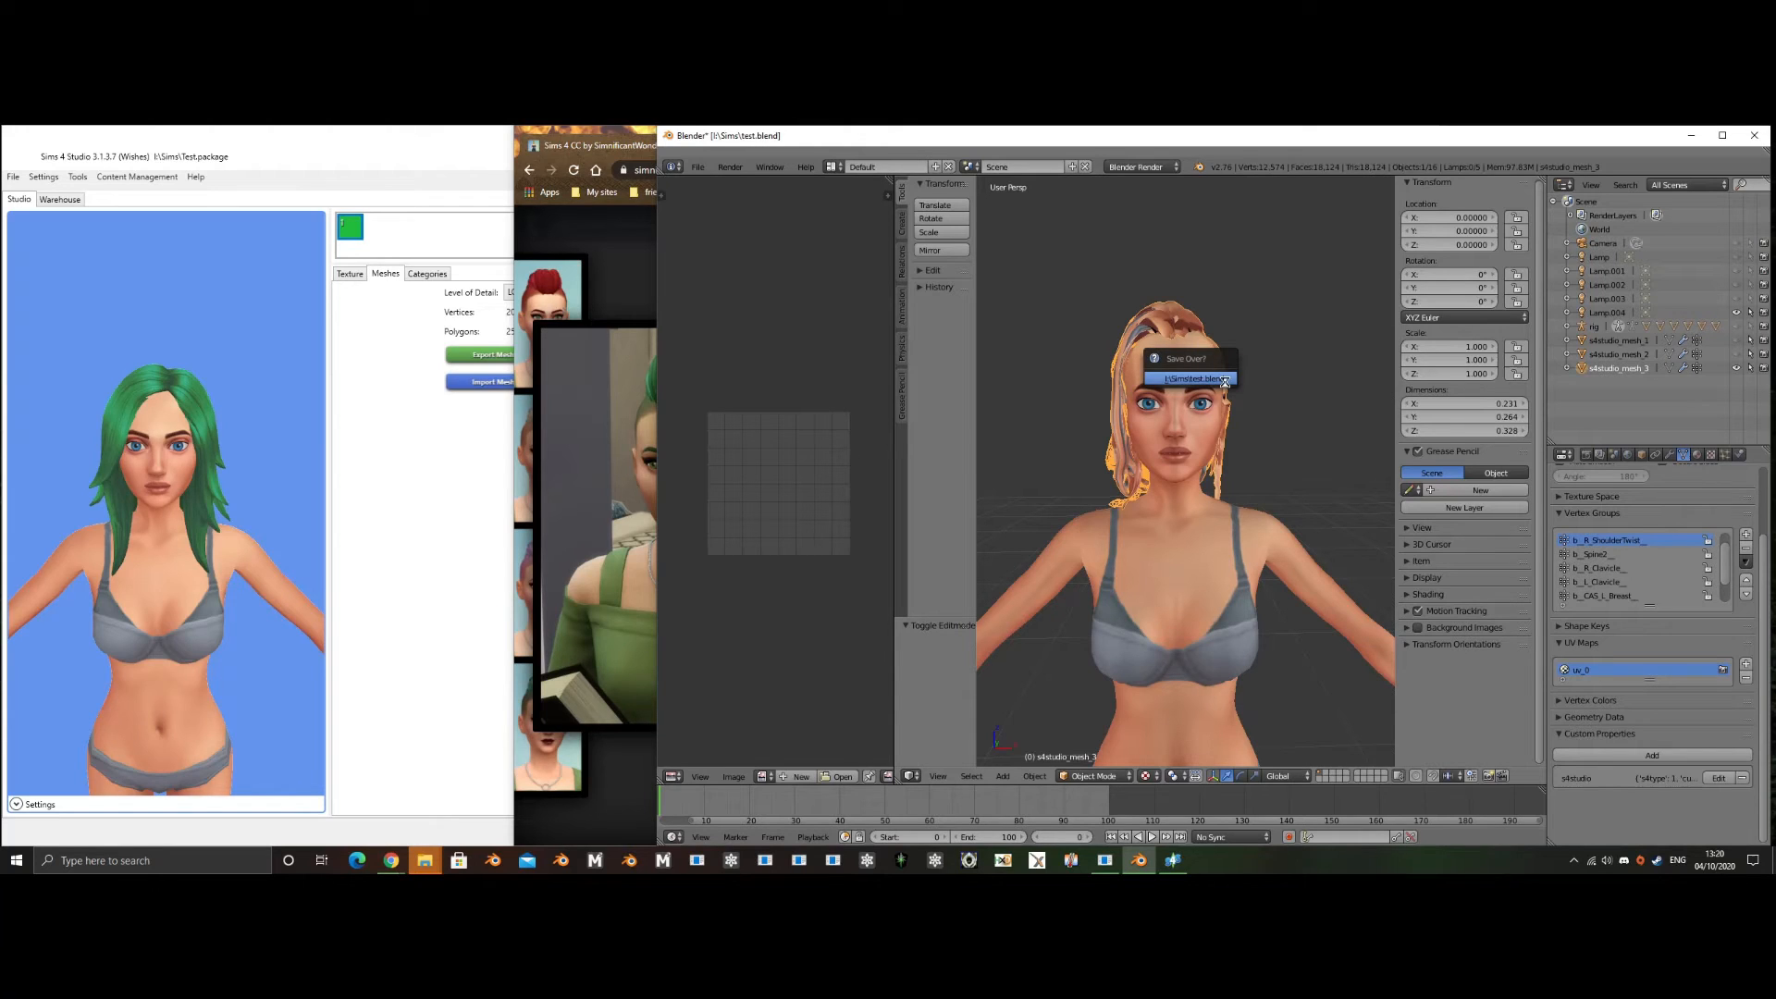
key(Return)
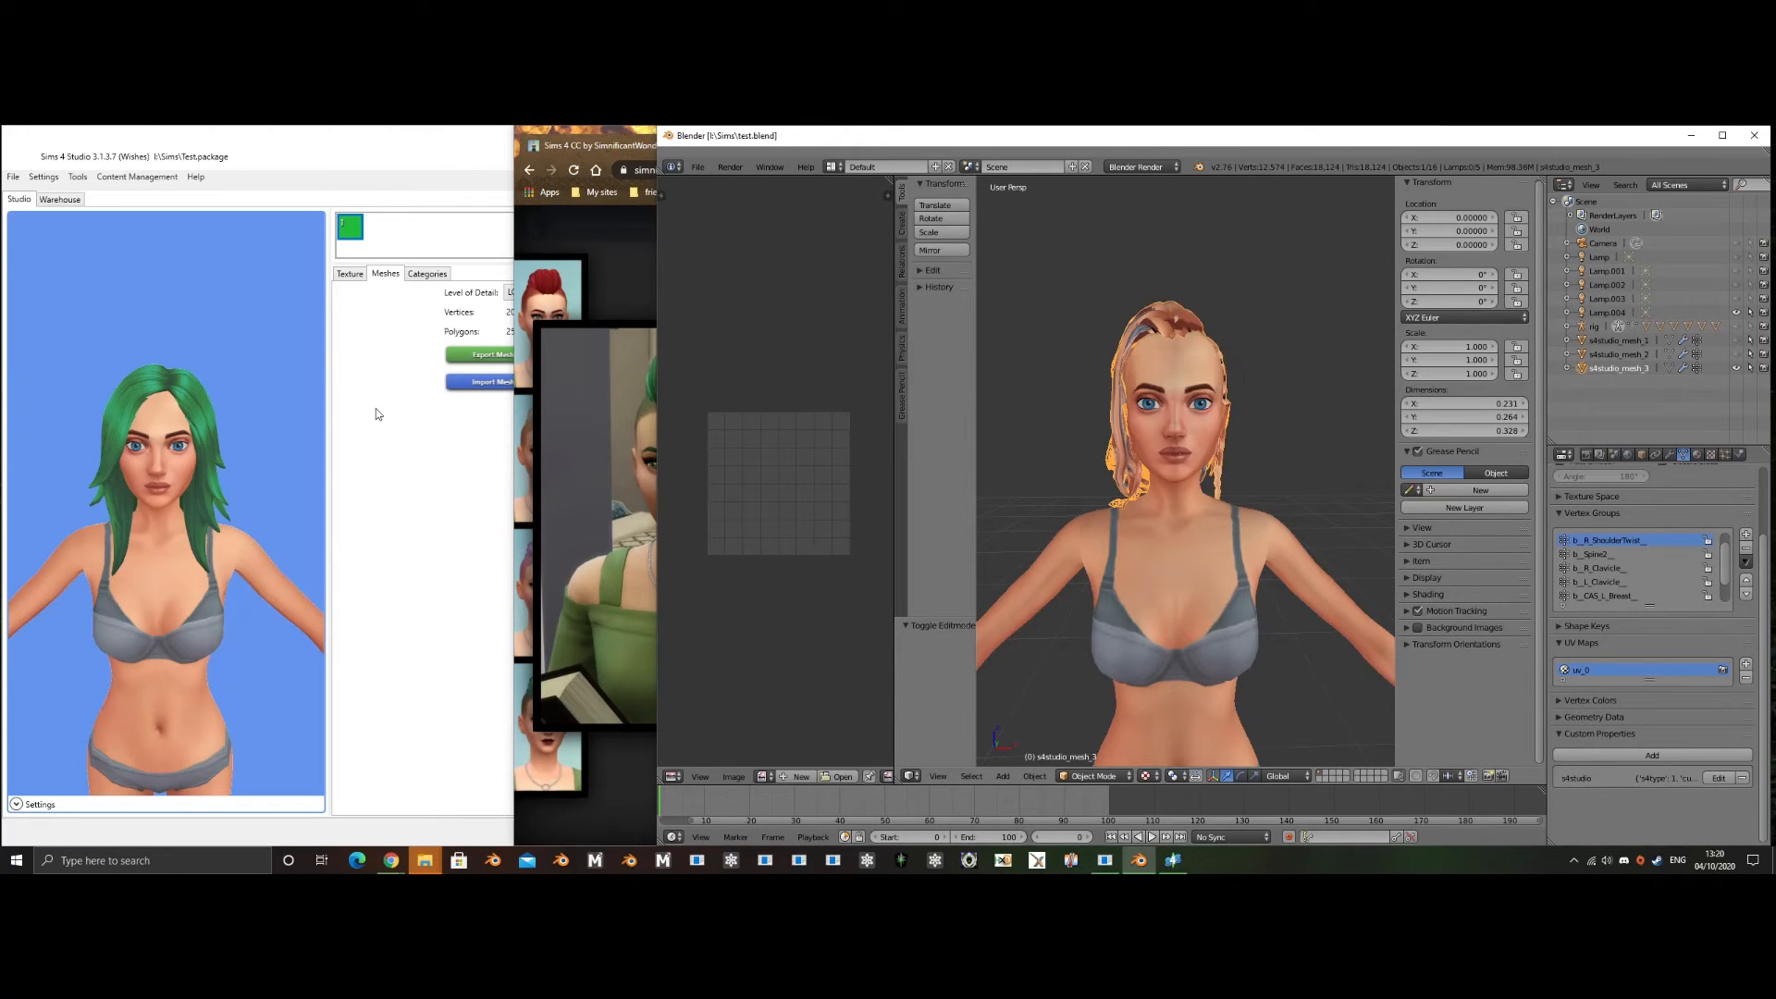
- Switch to Sims 4 Studio, import the saved test.blend mesh into LOD 0 and turn the preview to check the hair
click(376, 408)
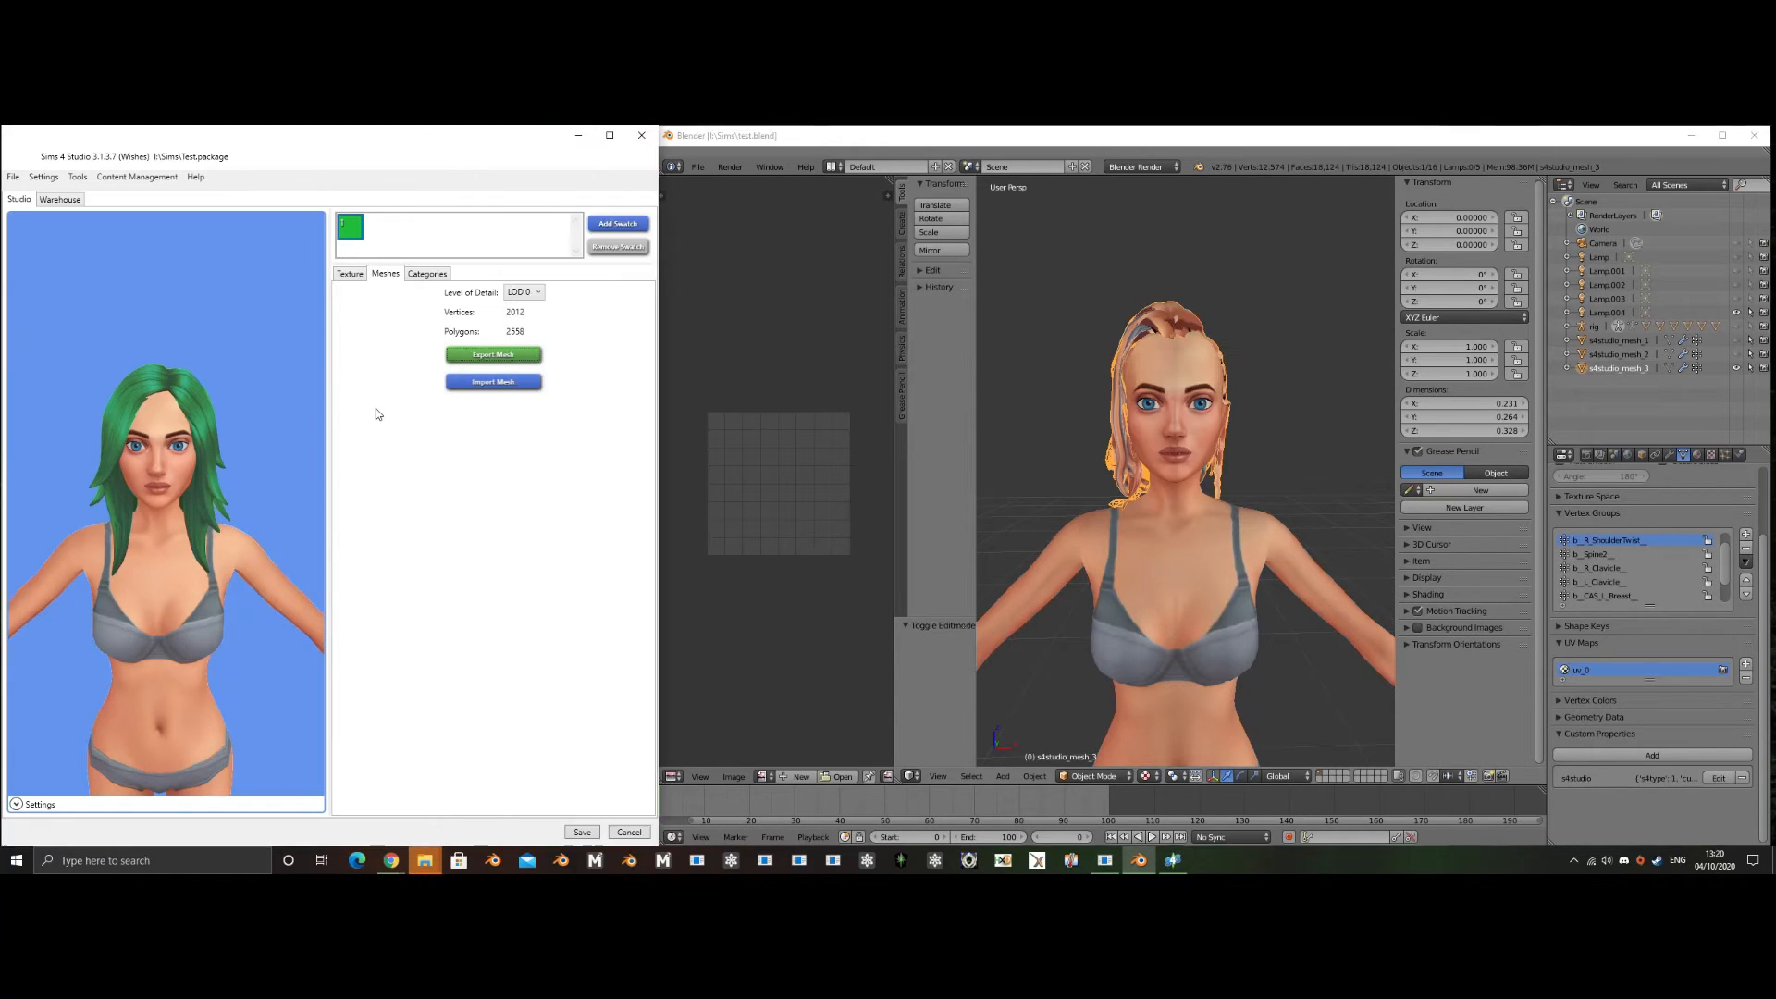
click(490, 382)
double_click(163, 292)
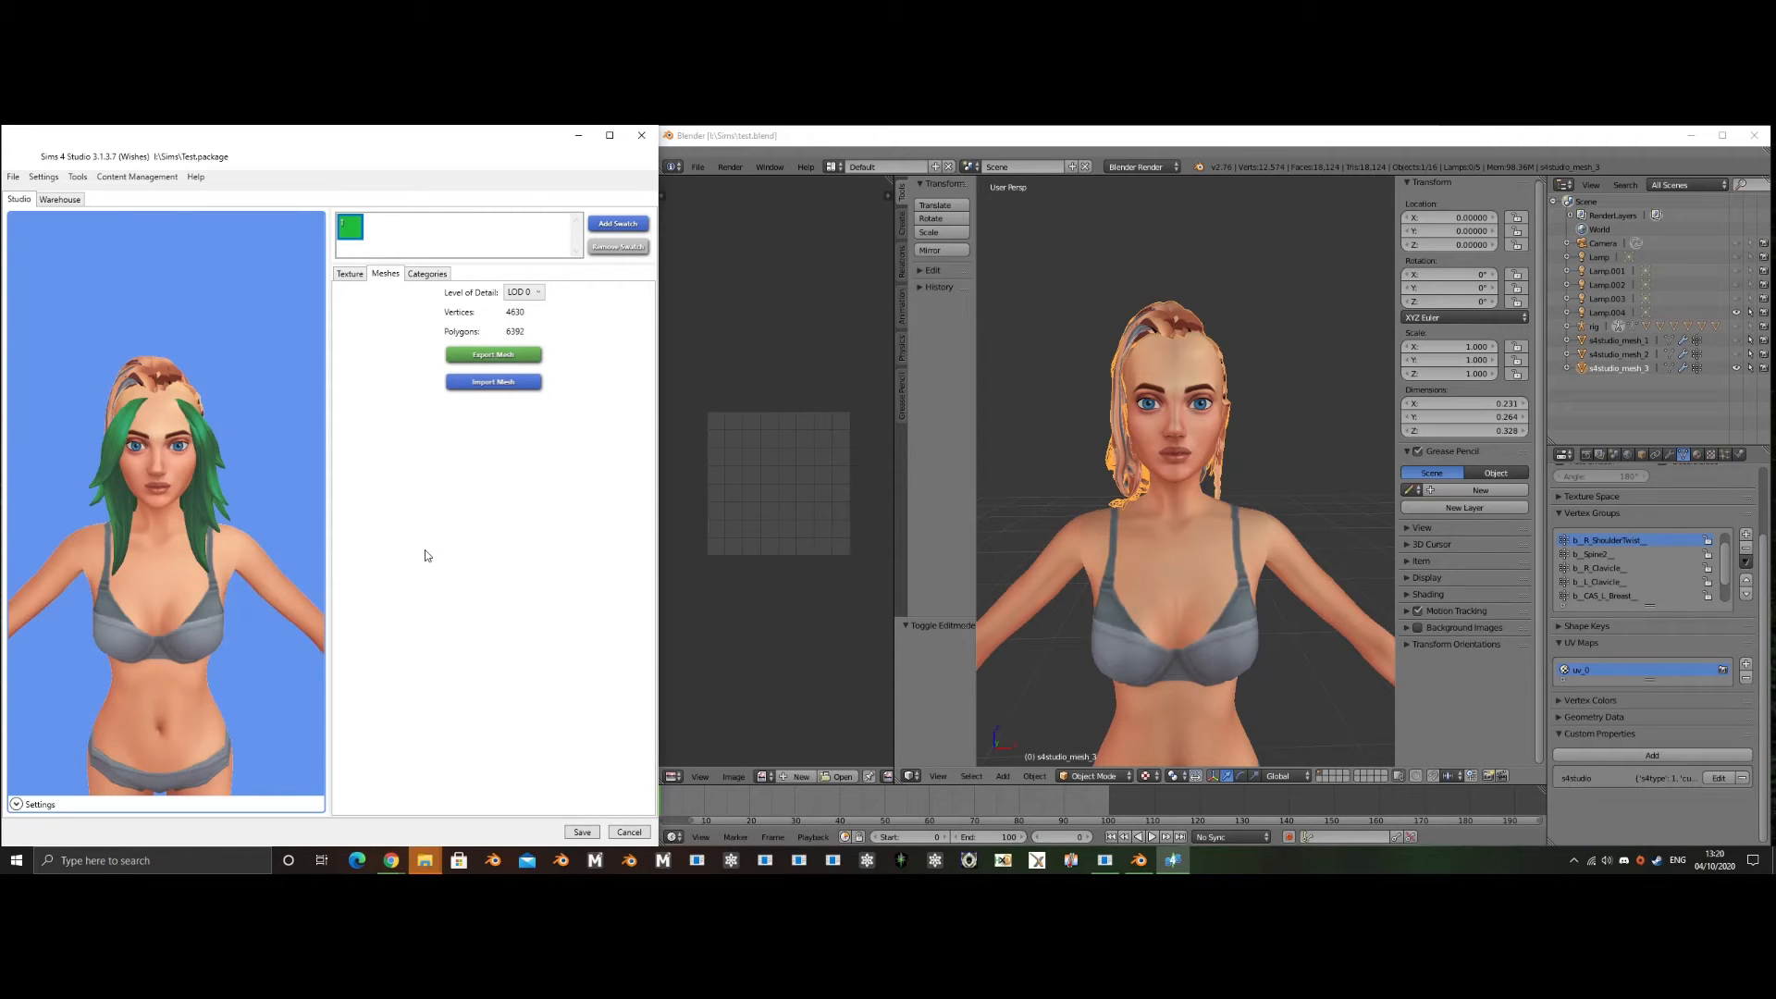
right_drag(232, 463, 186, 466)
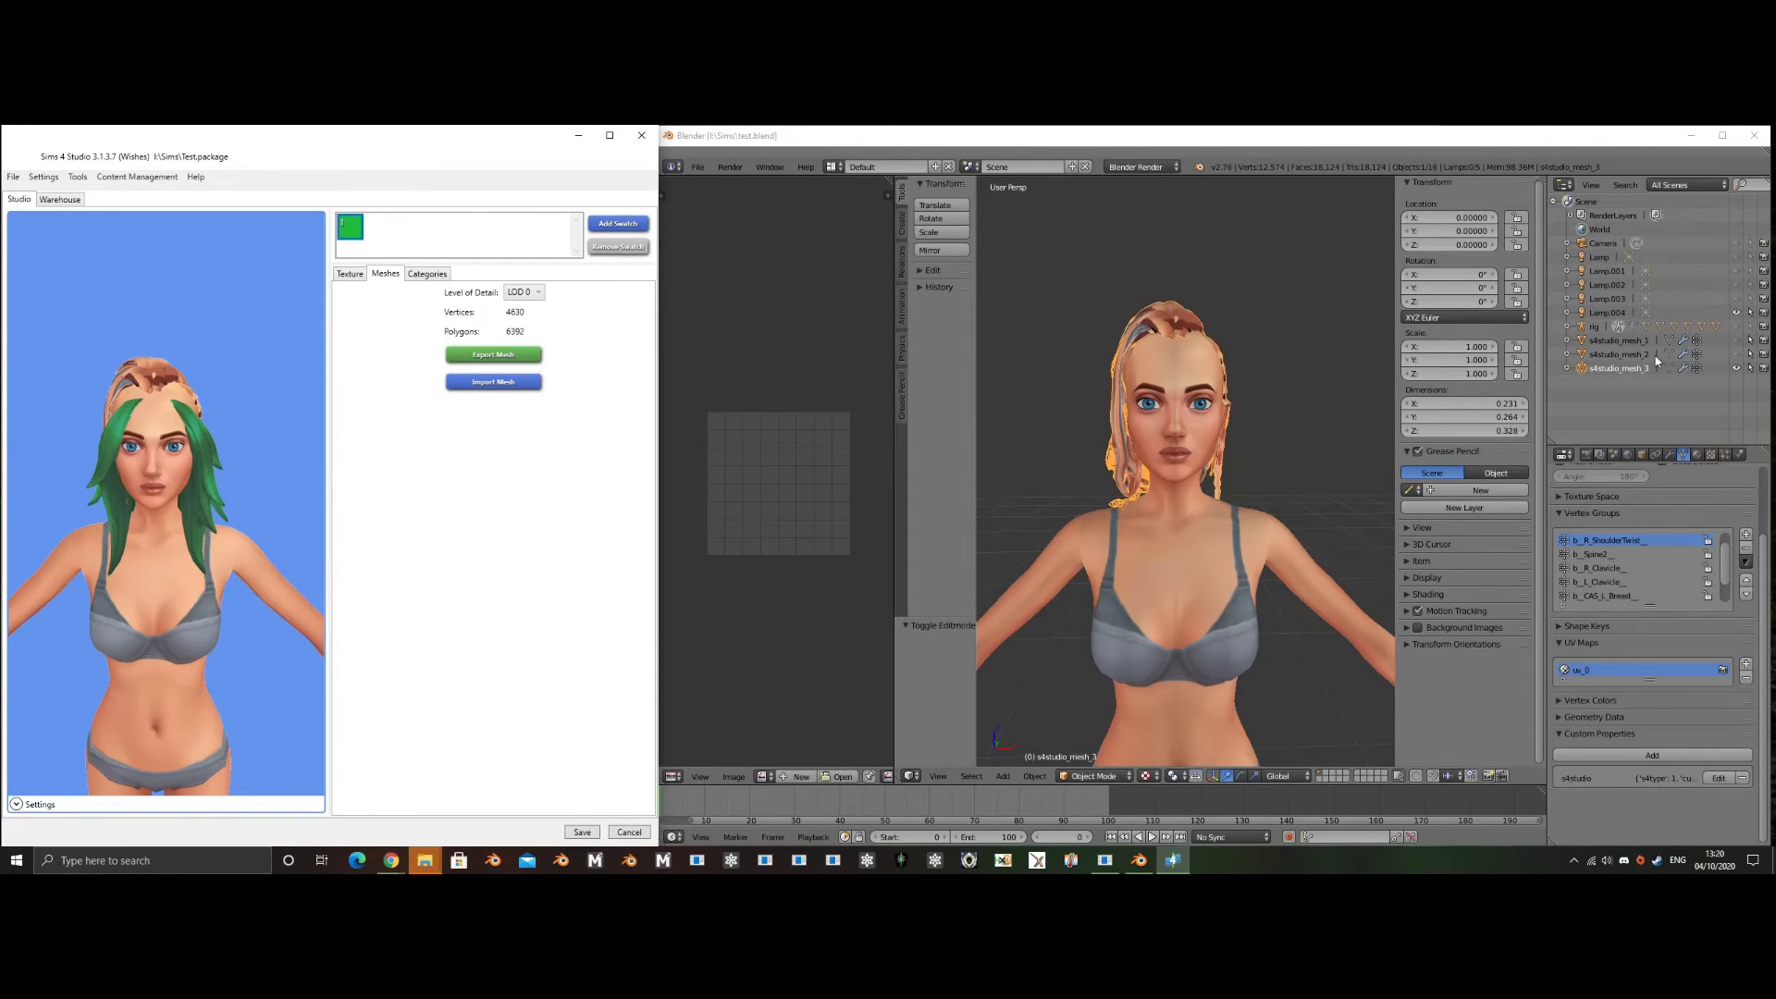
- Switch to Blender, try moving s4studio_mesh_3 away from the head, and undo the move
click(1624, 372)
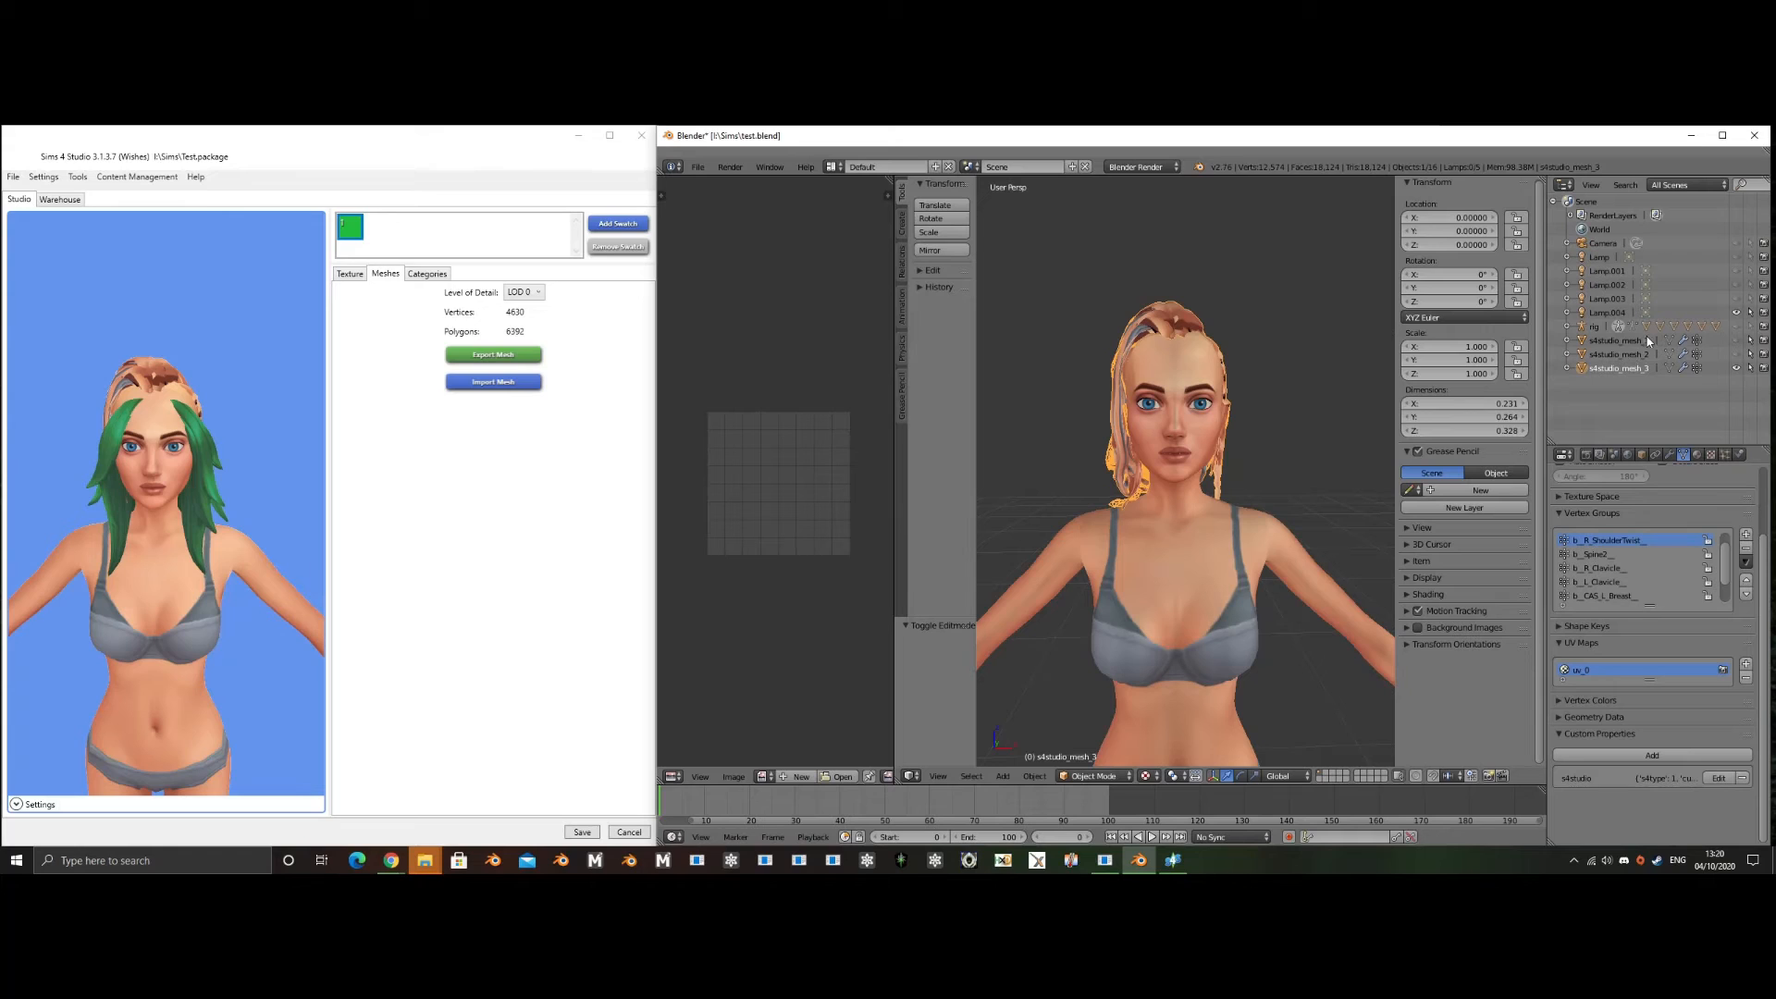
key(g)
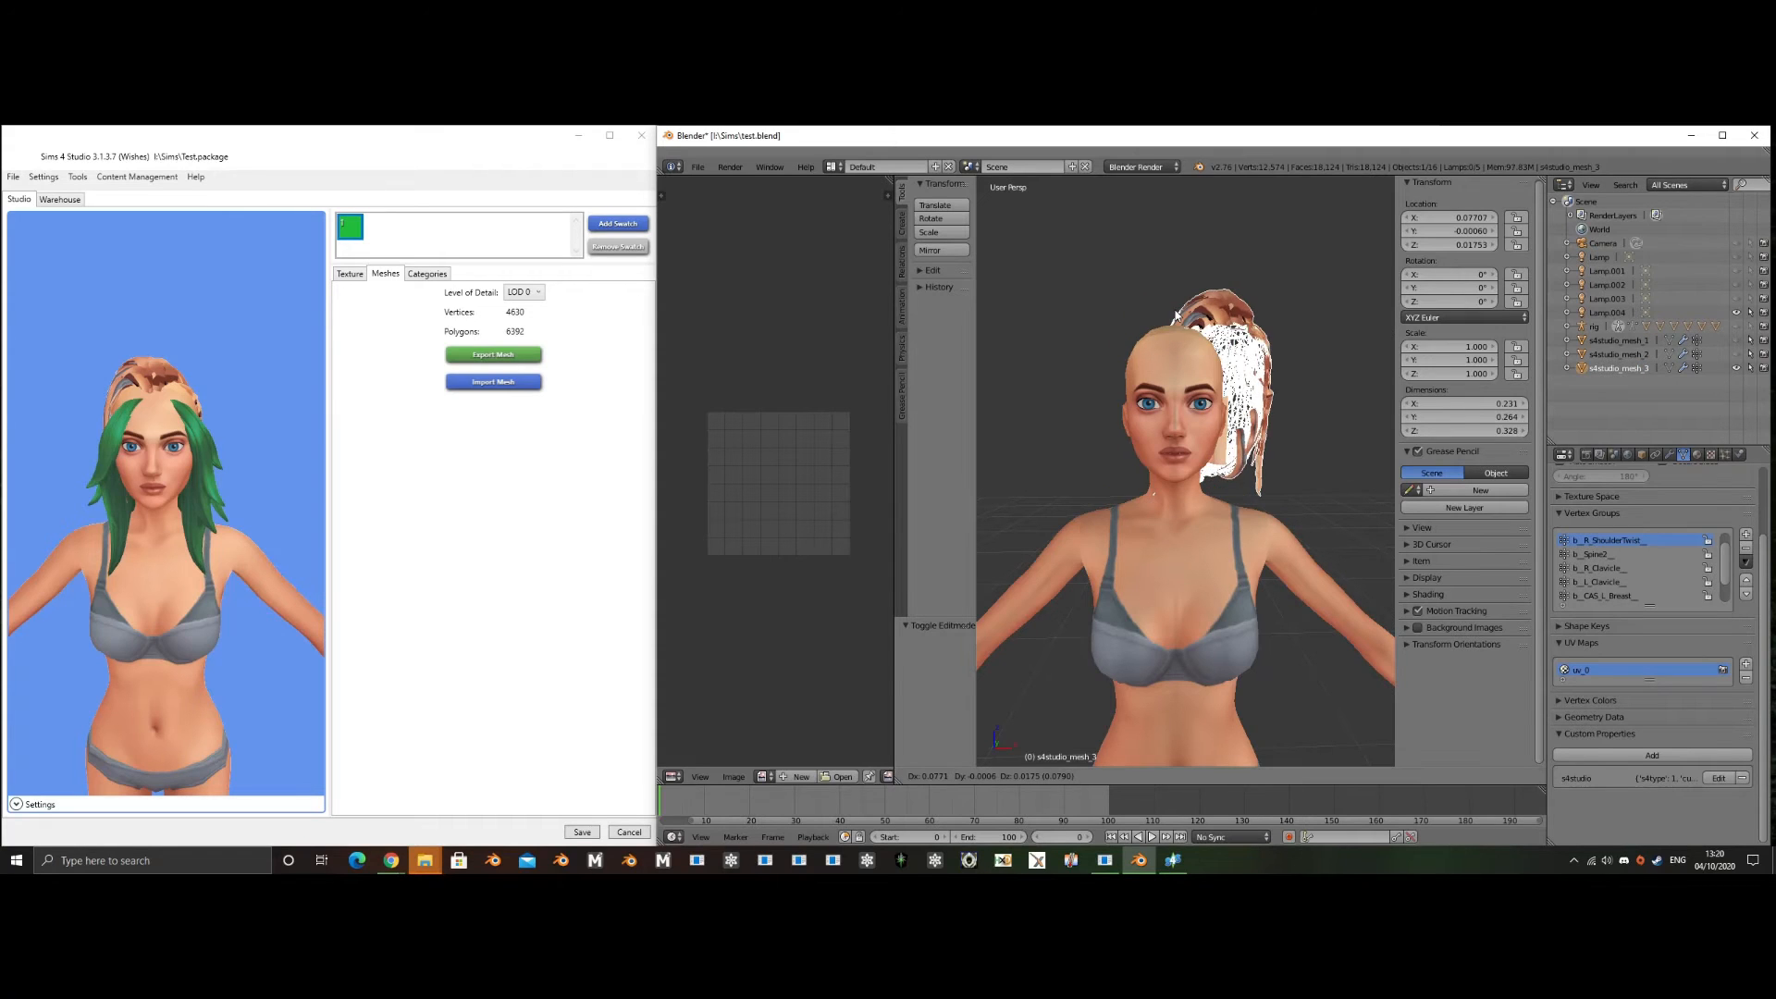
click(1179, 316)
key(ctrl+z)
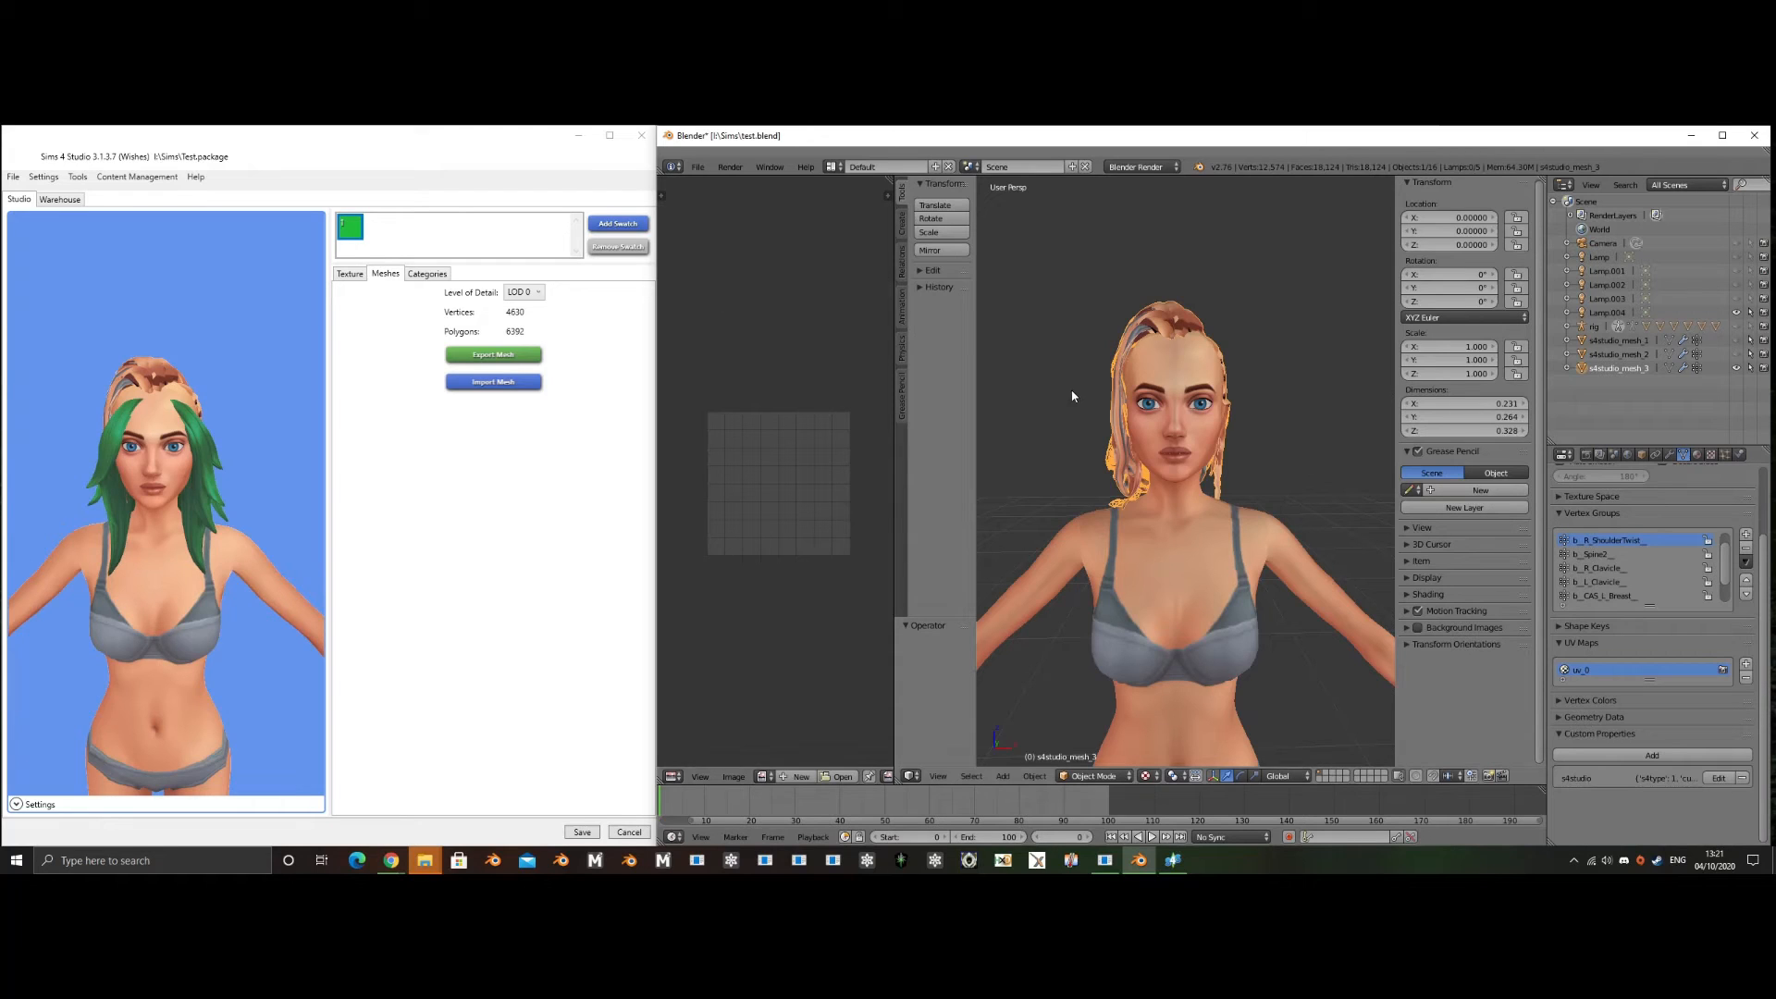
- Enter Edit Mode, select the whole hair mesh and show DiffuseMap behind its UVs in the UV editor
key(Tab)
key(a)
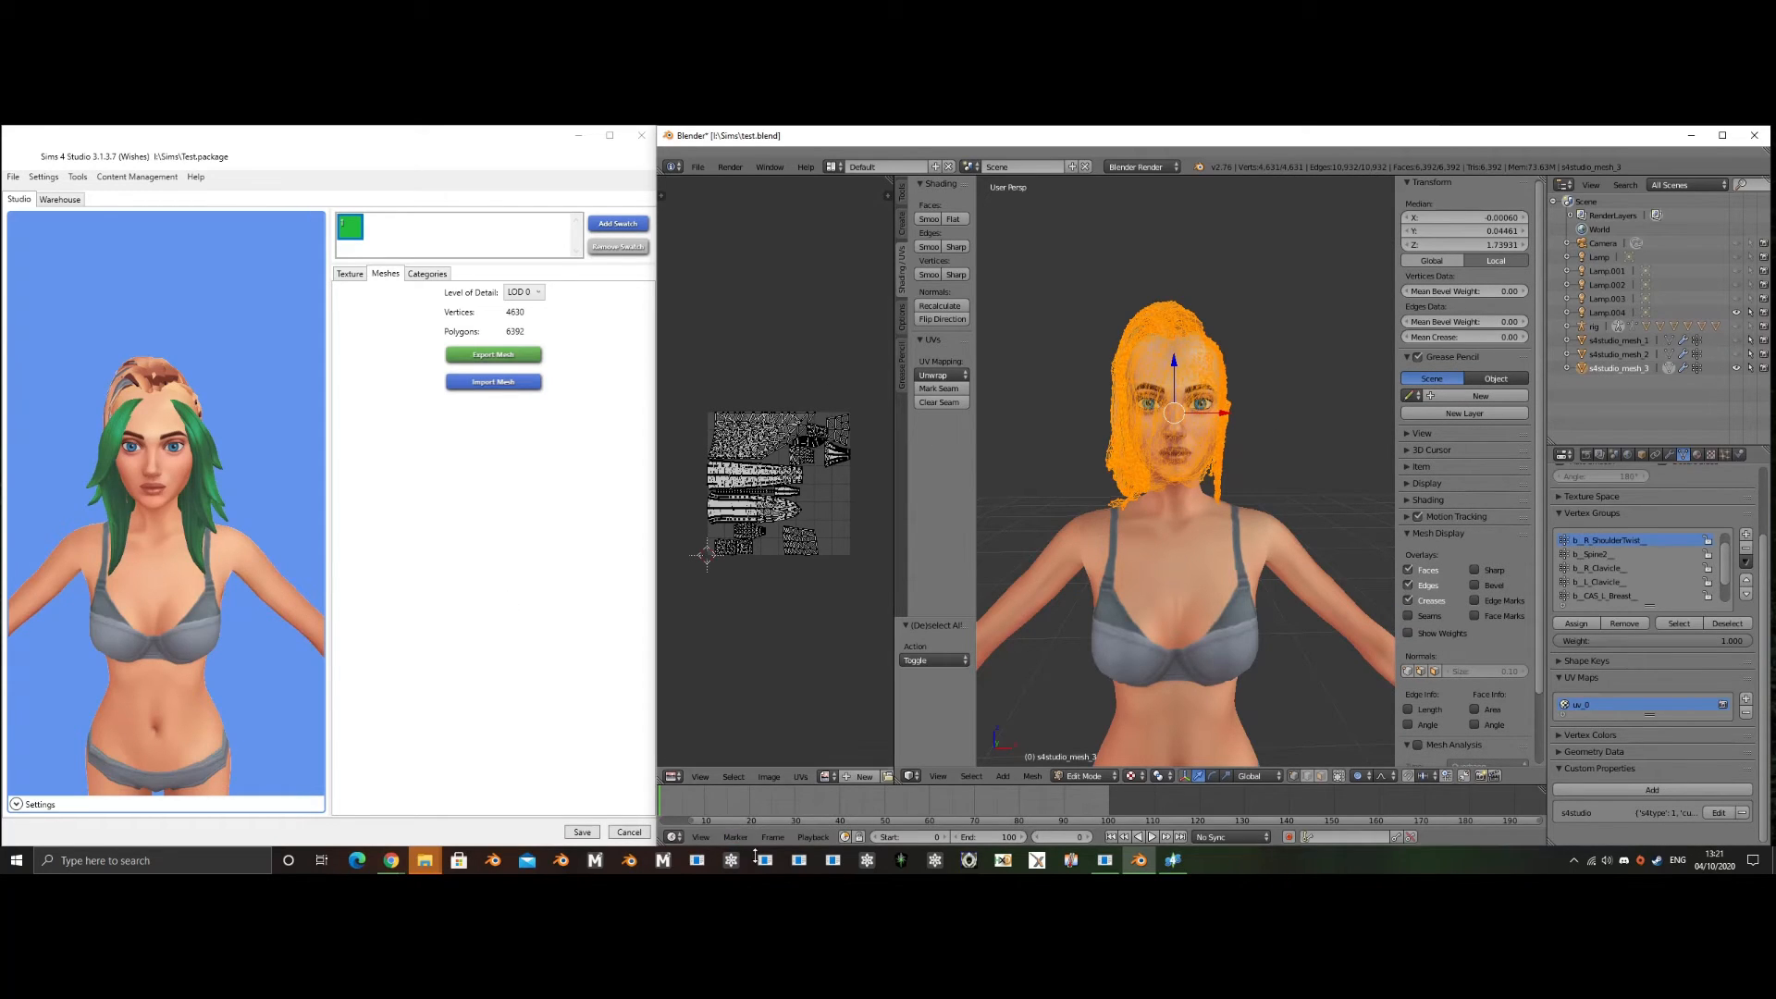
key(a)
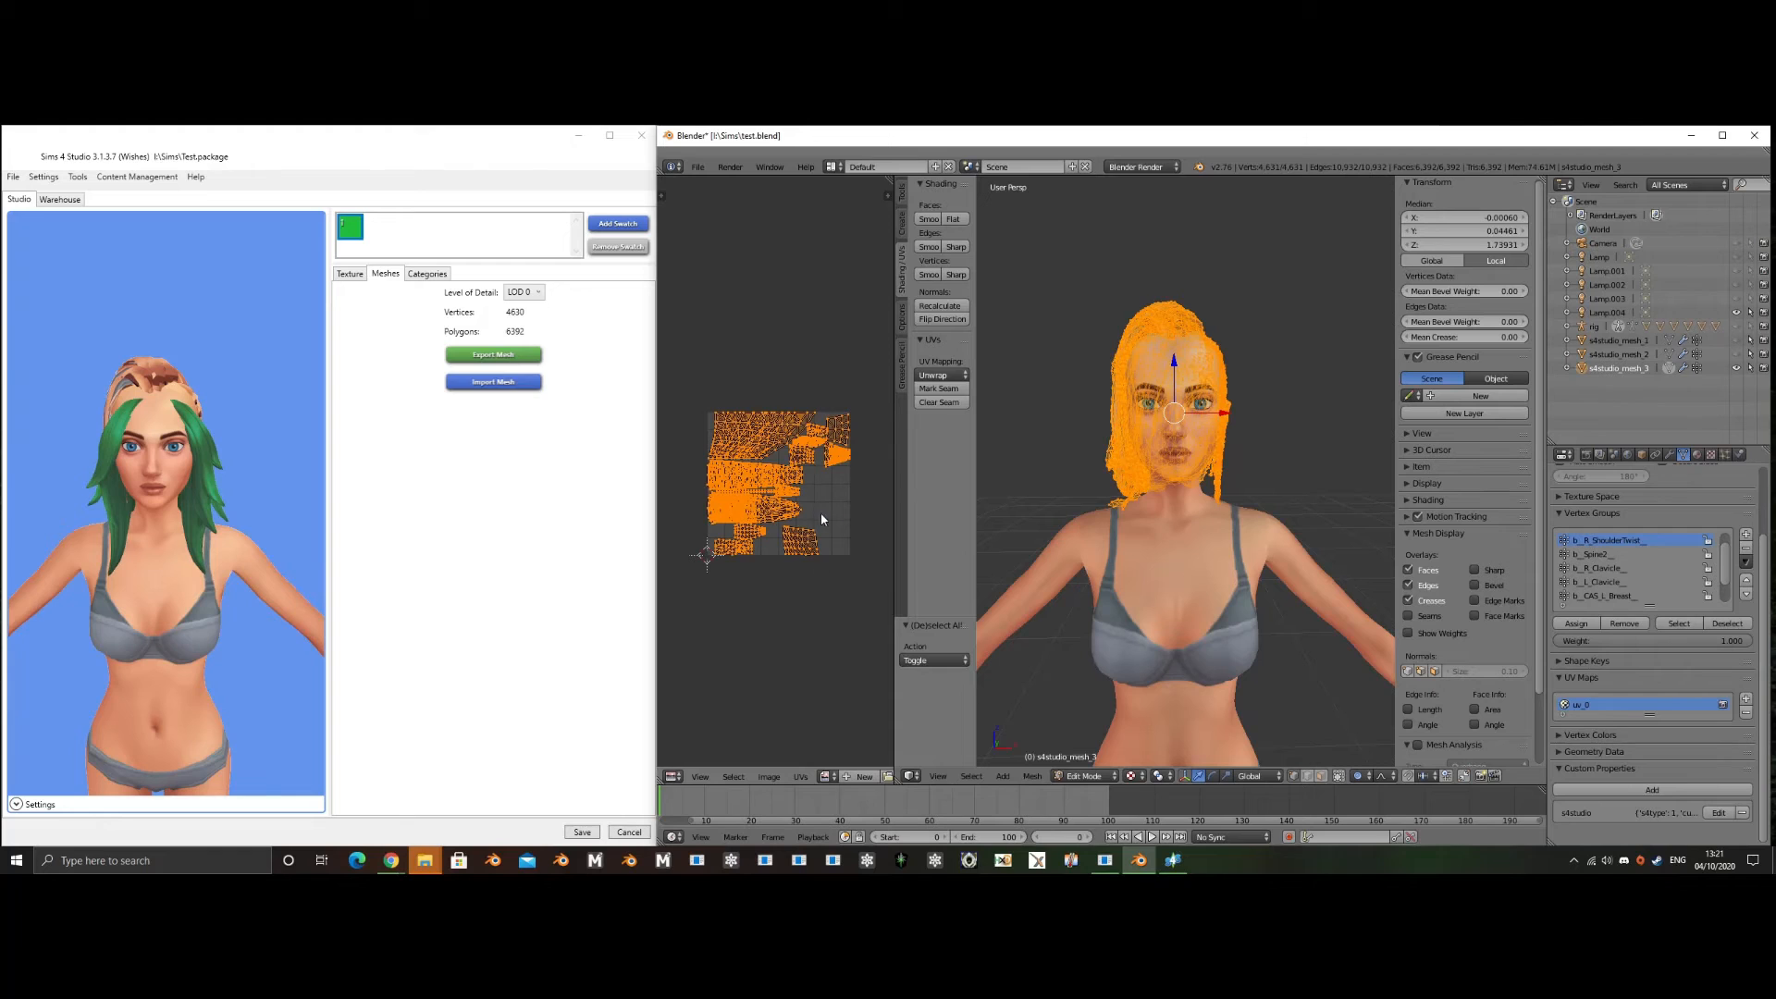
click(824, 777)
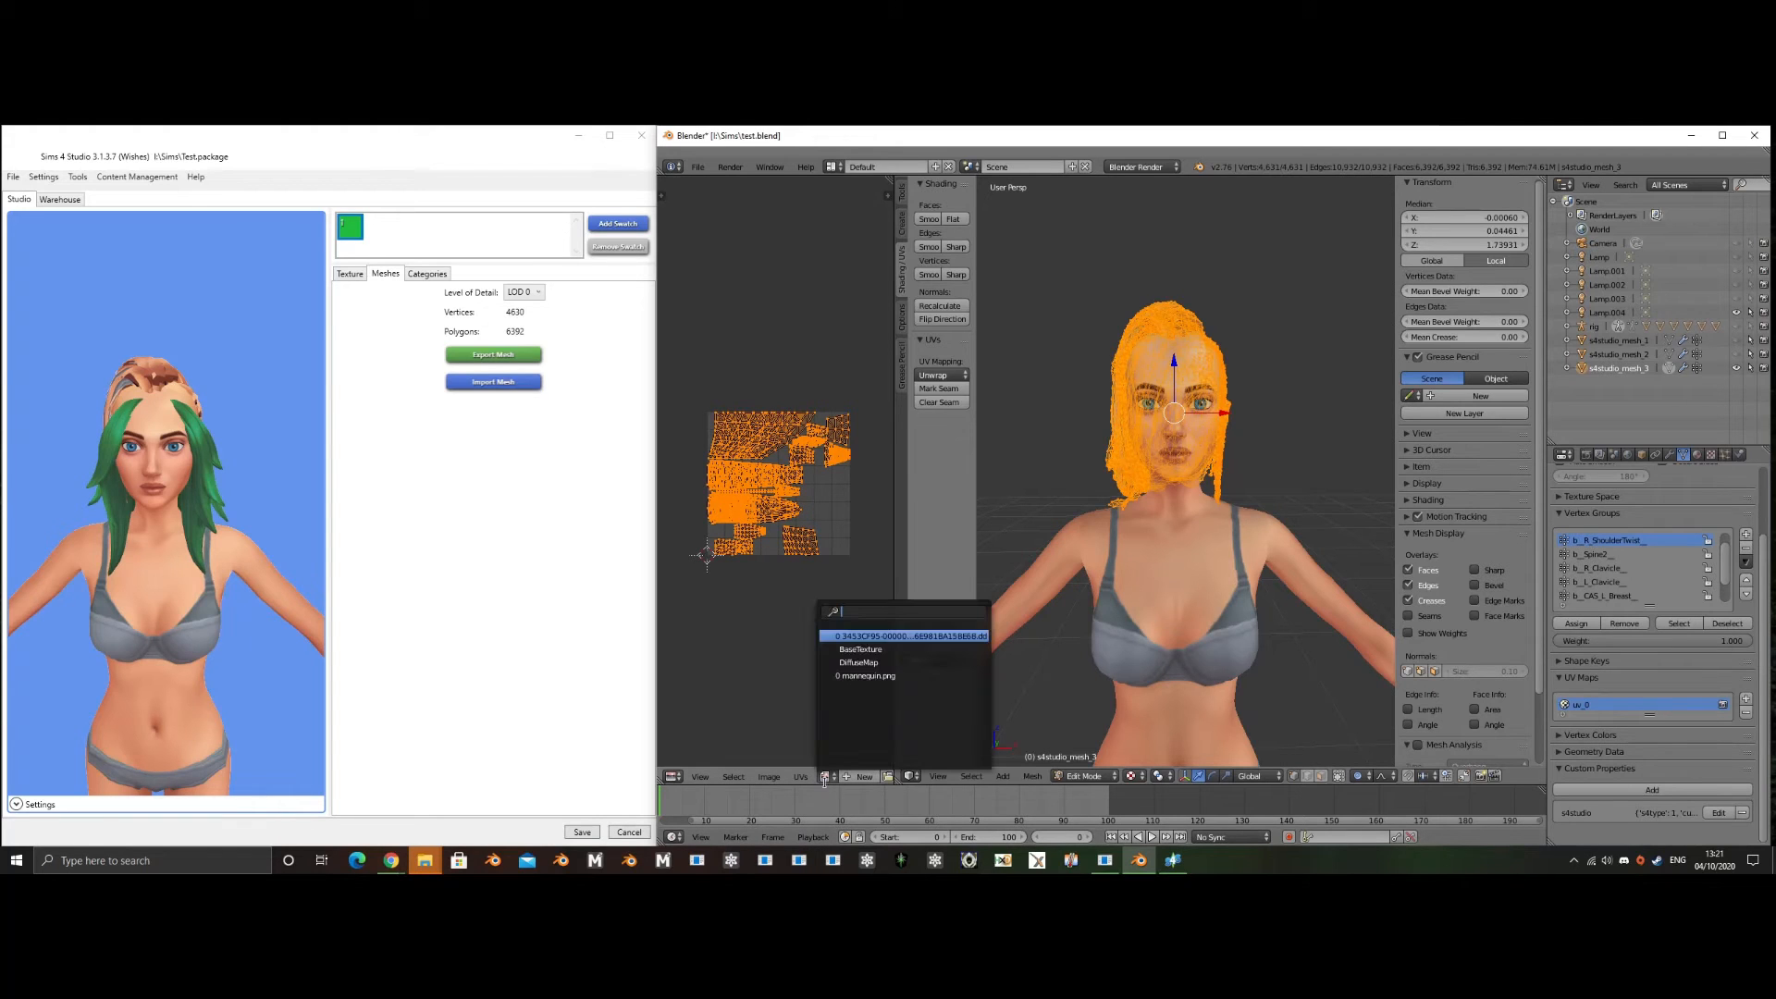
click(869, 663)
scroll(696, 453, down, 5)
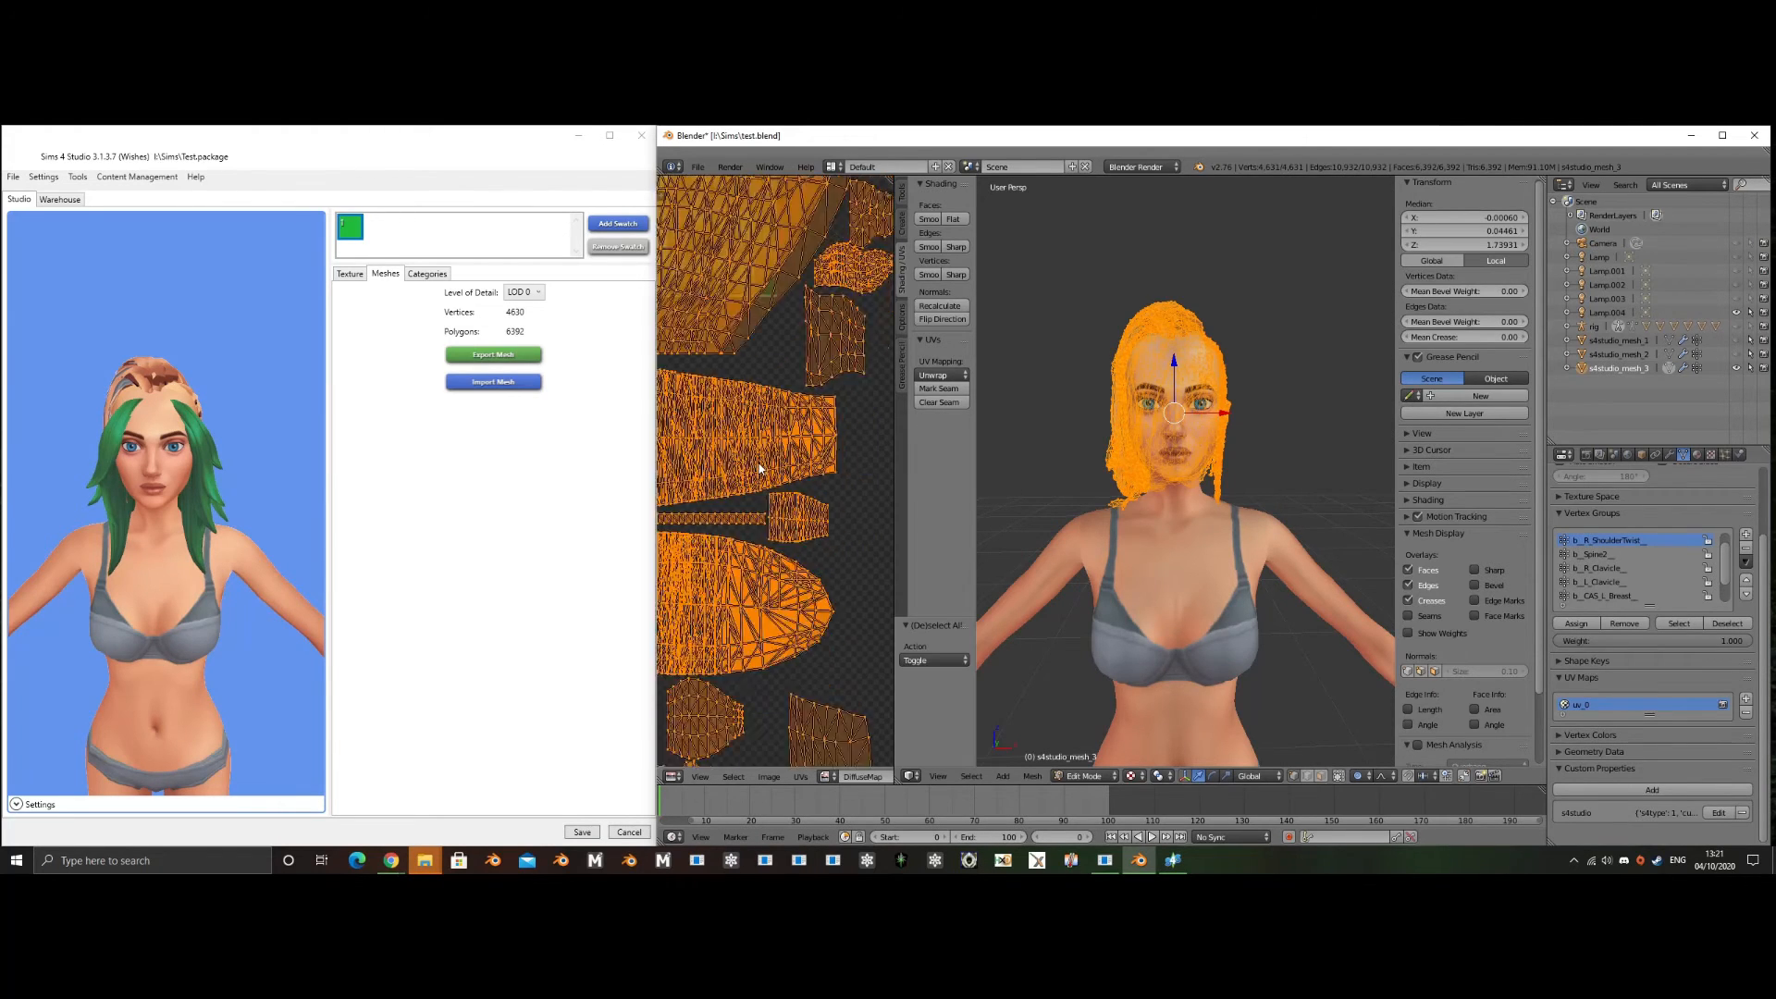
scroll(696, 453, up, 1)
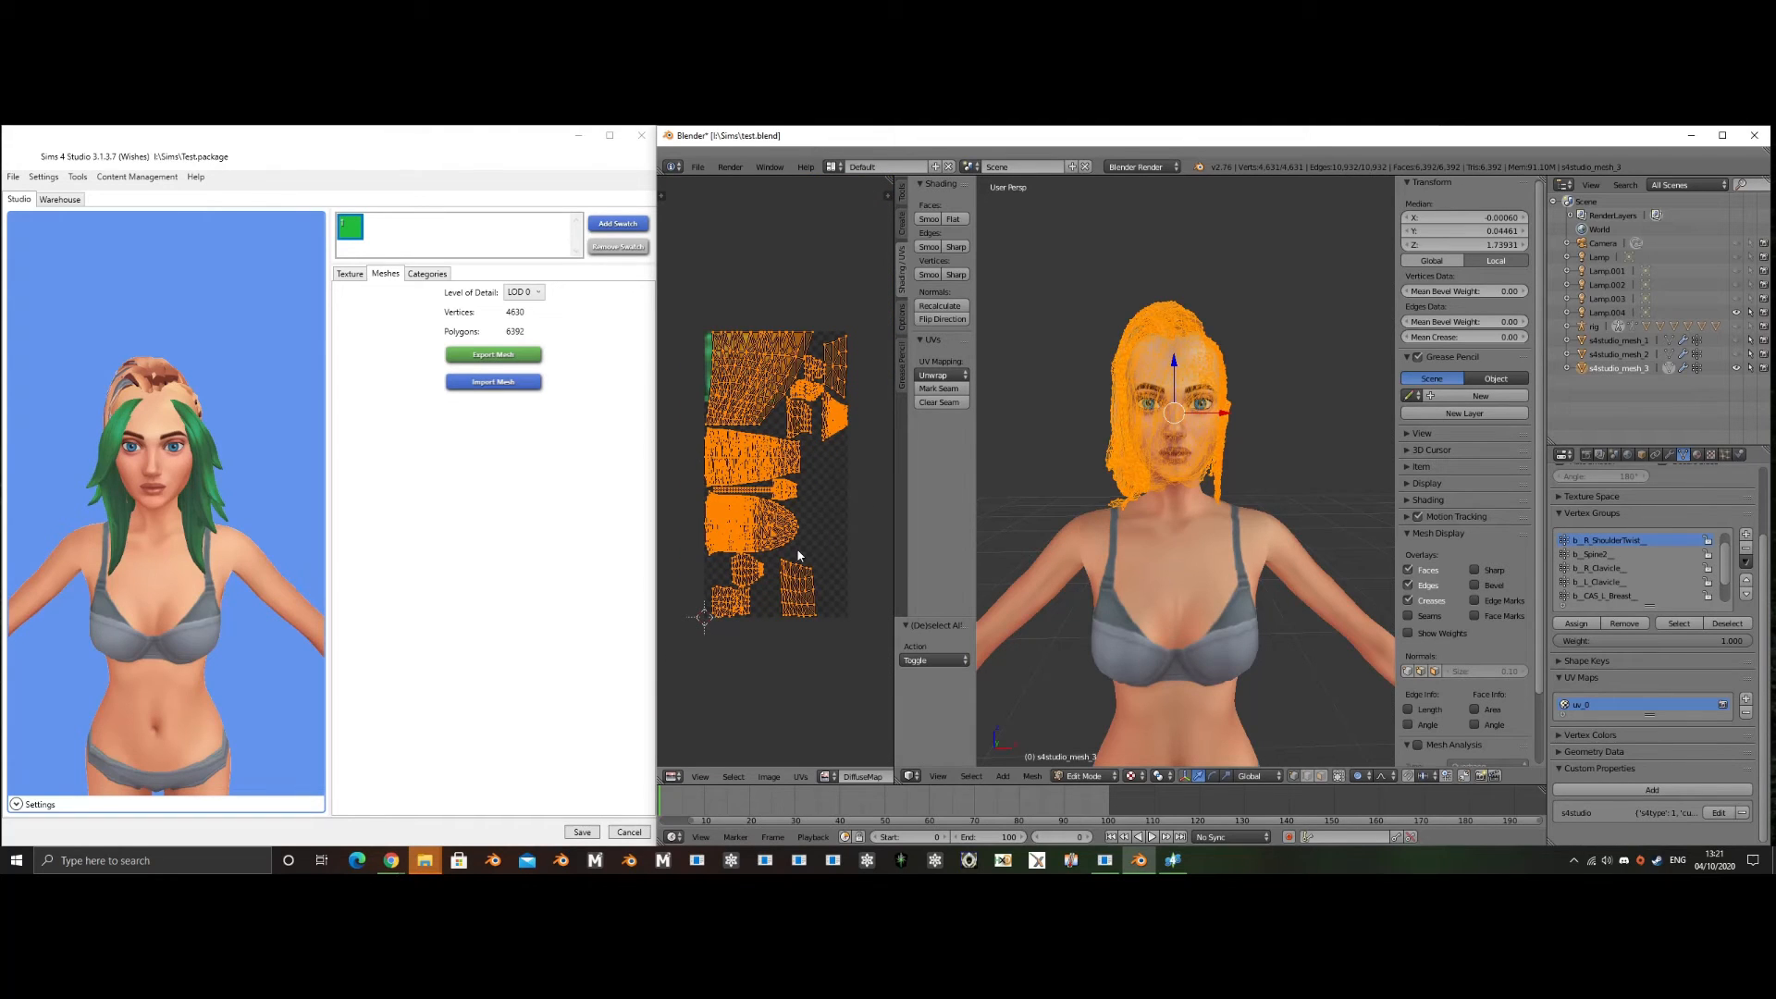
- Maximize the UV editor and move all hair UV islands off the DiffuseMap into the empty space beside it
key(ctrl+Up)
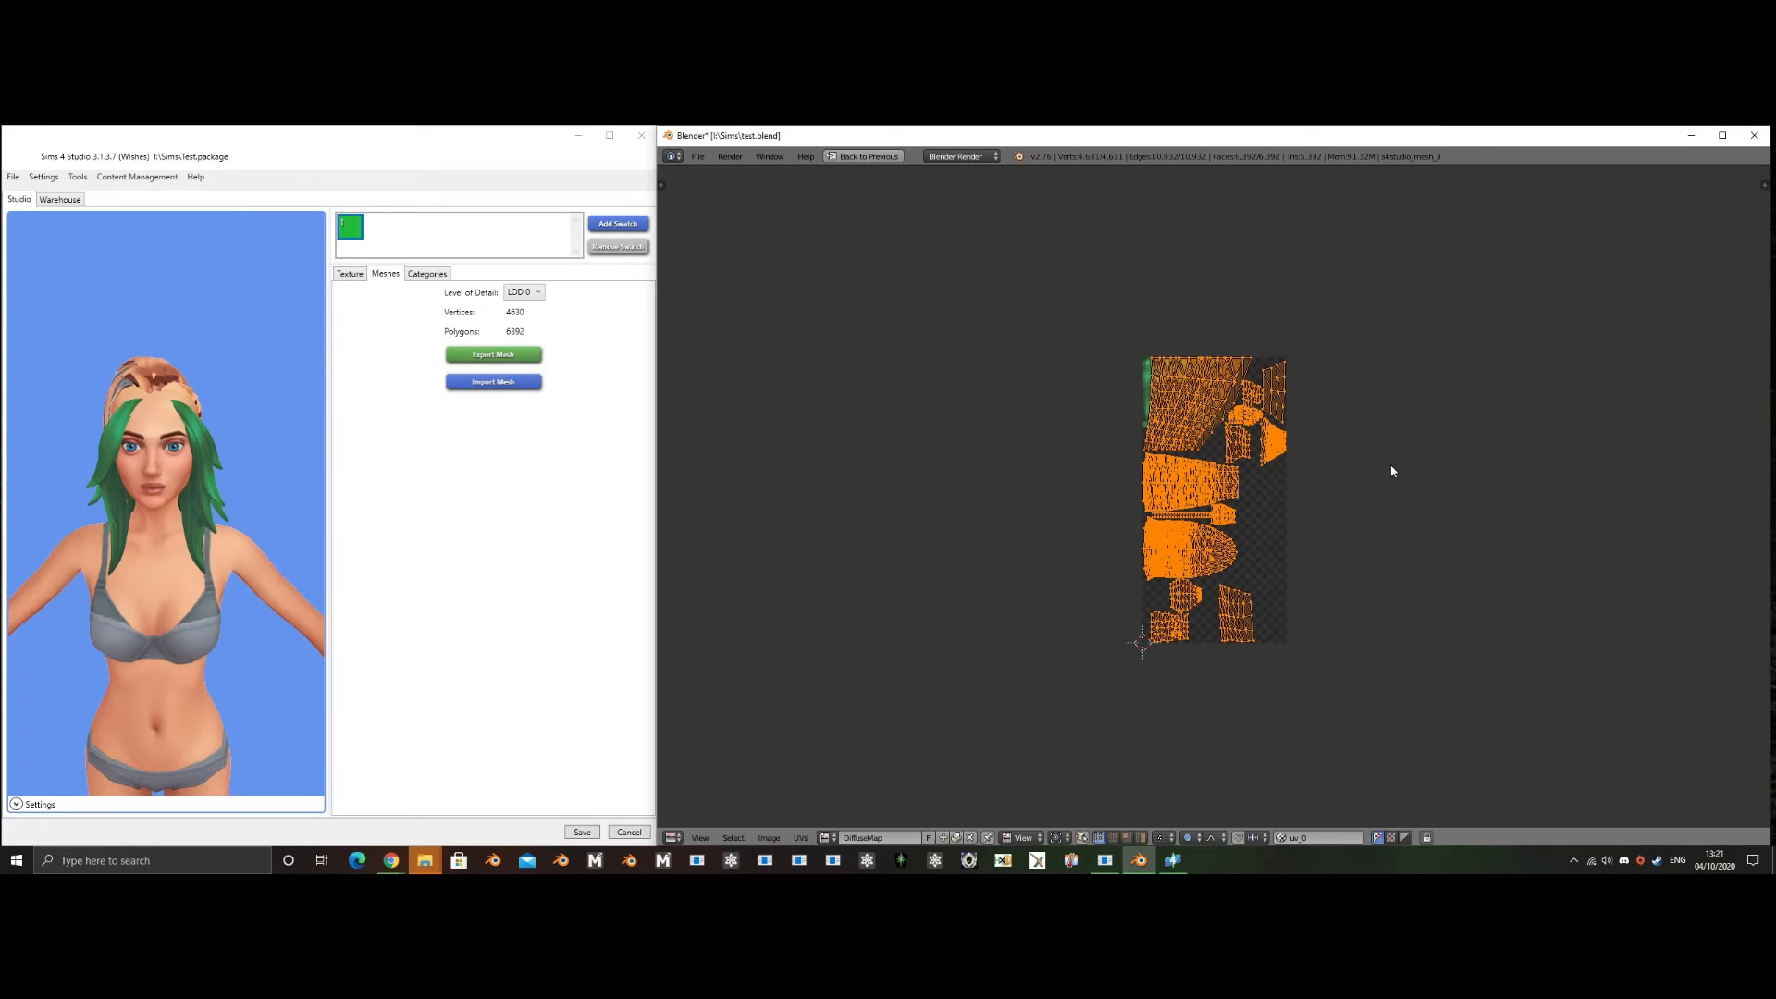
scroll(1322, 460, up, 5)
scroll(1322, 460, down, 4)
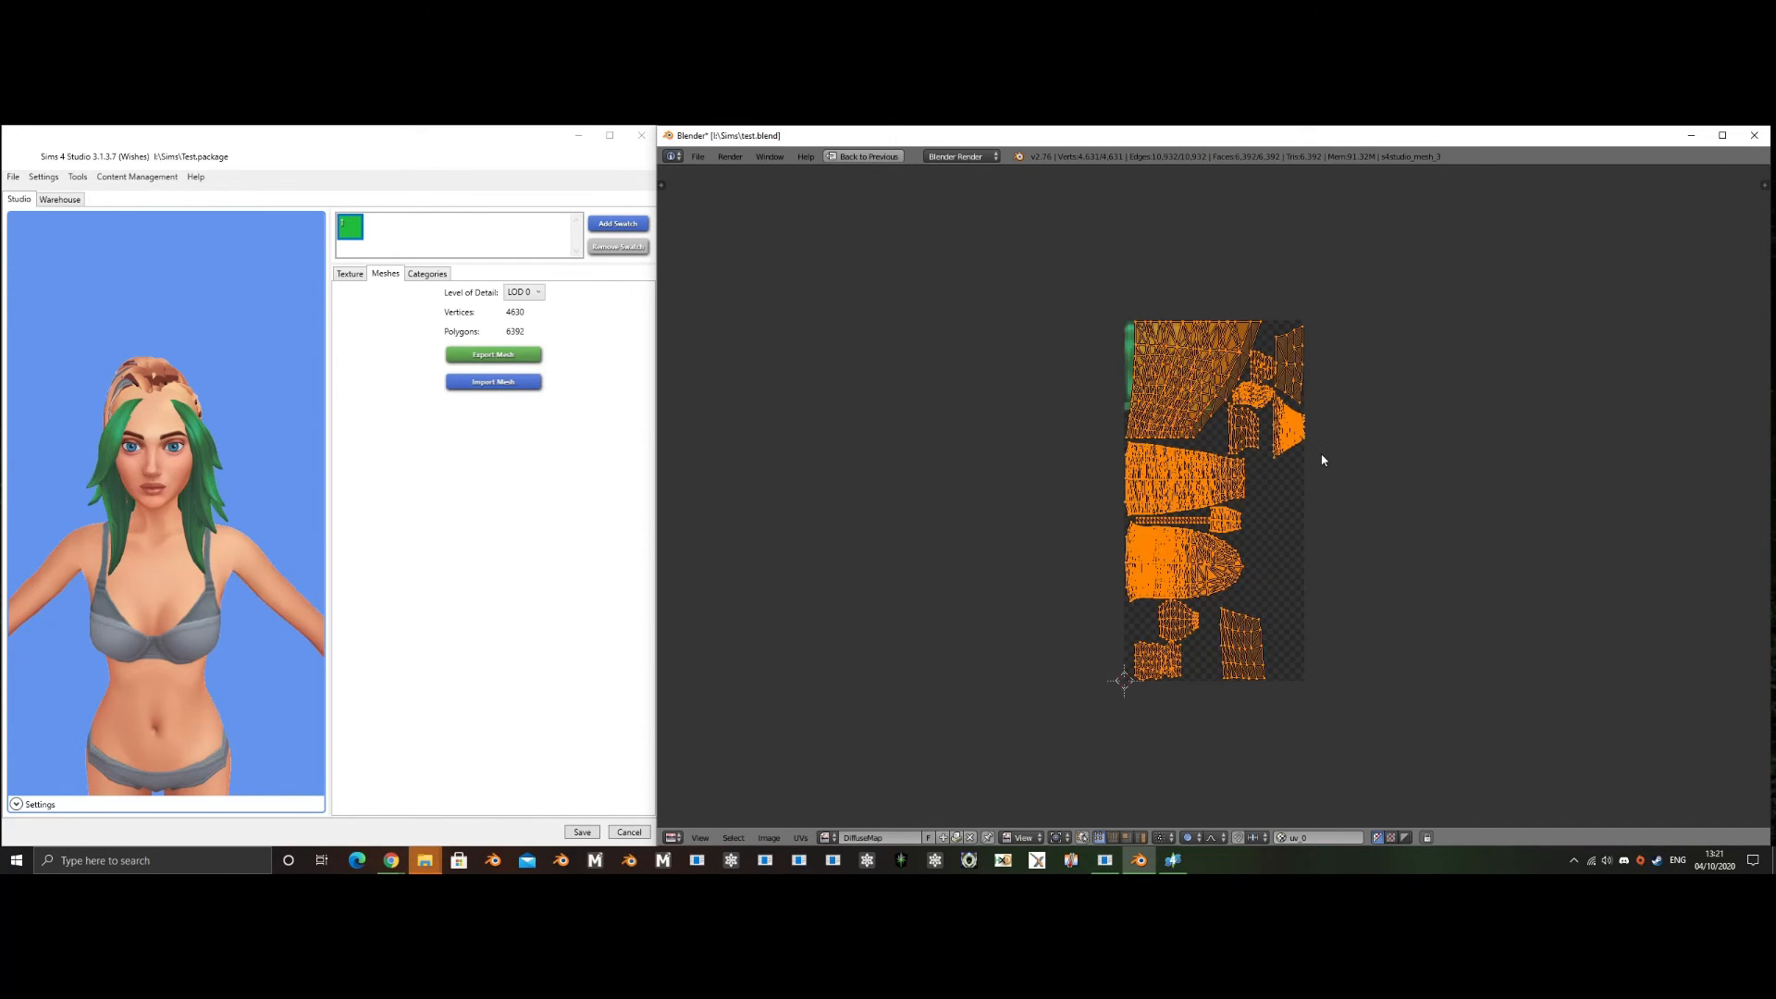
scroll(1319, 455, up, 1)
middle_drag(1297, 464, 1277, 453)
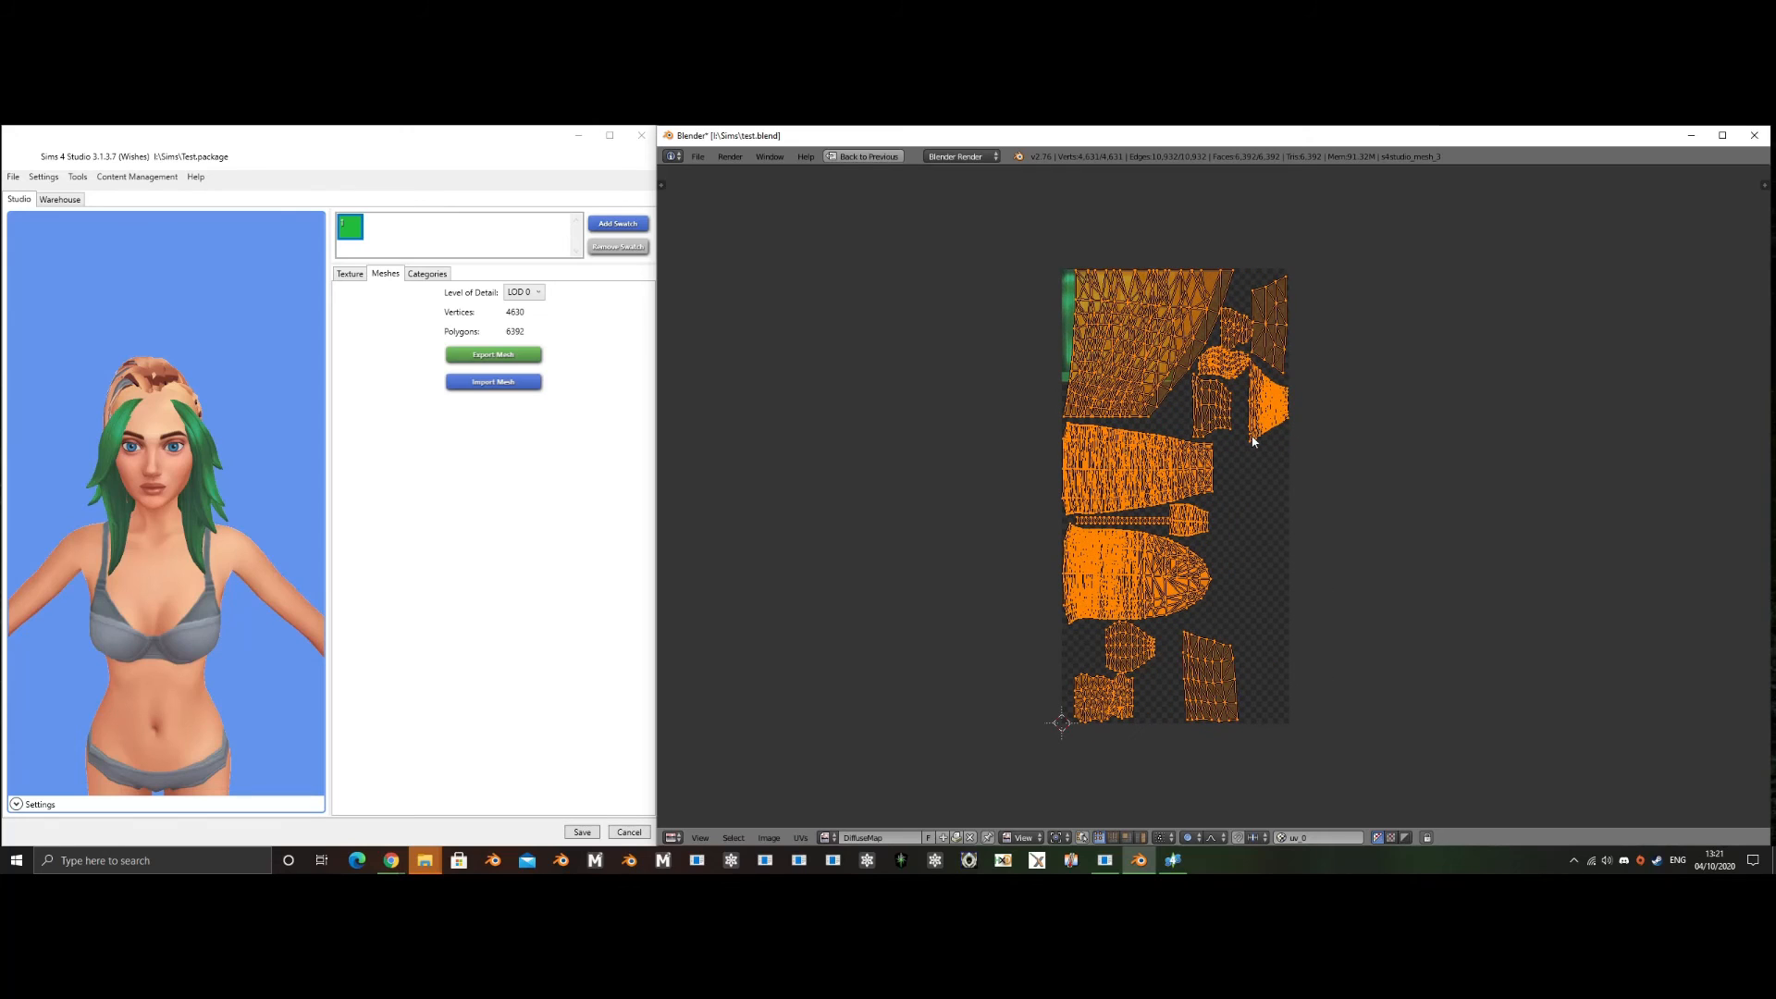
key(a)
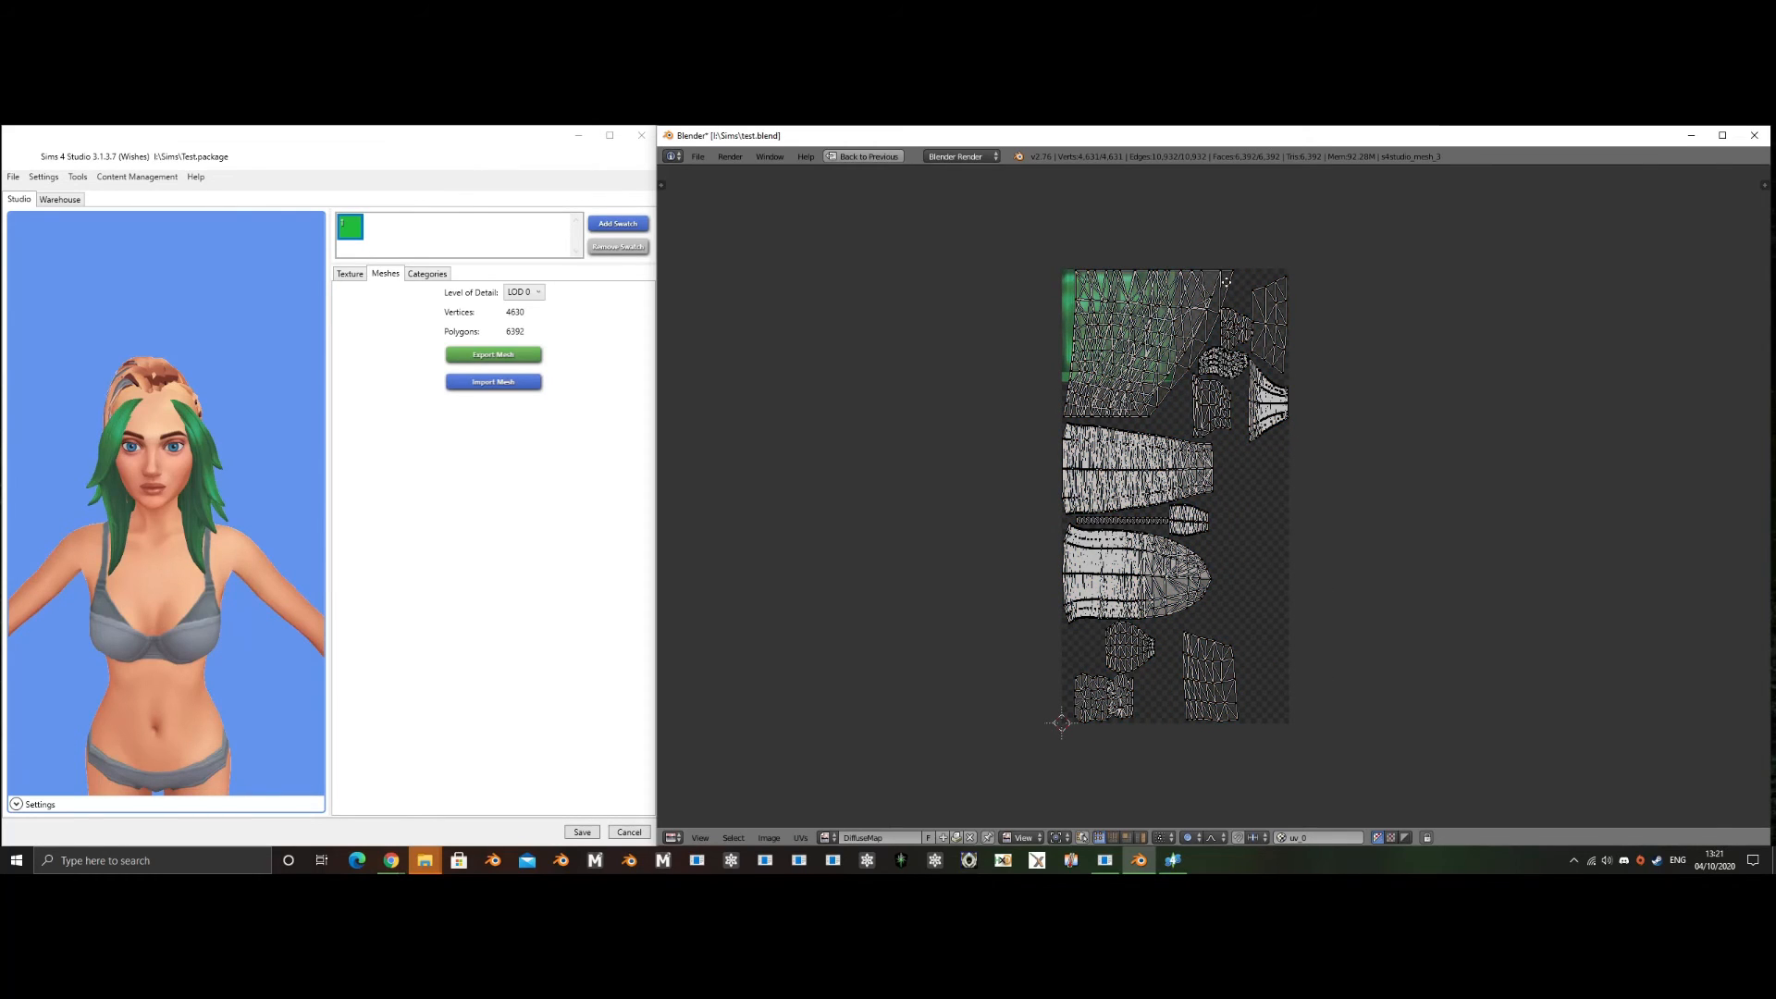
middle_drag(1226, 280, 1210, 314)
key(a)
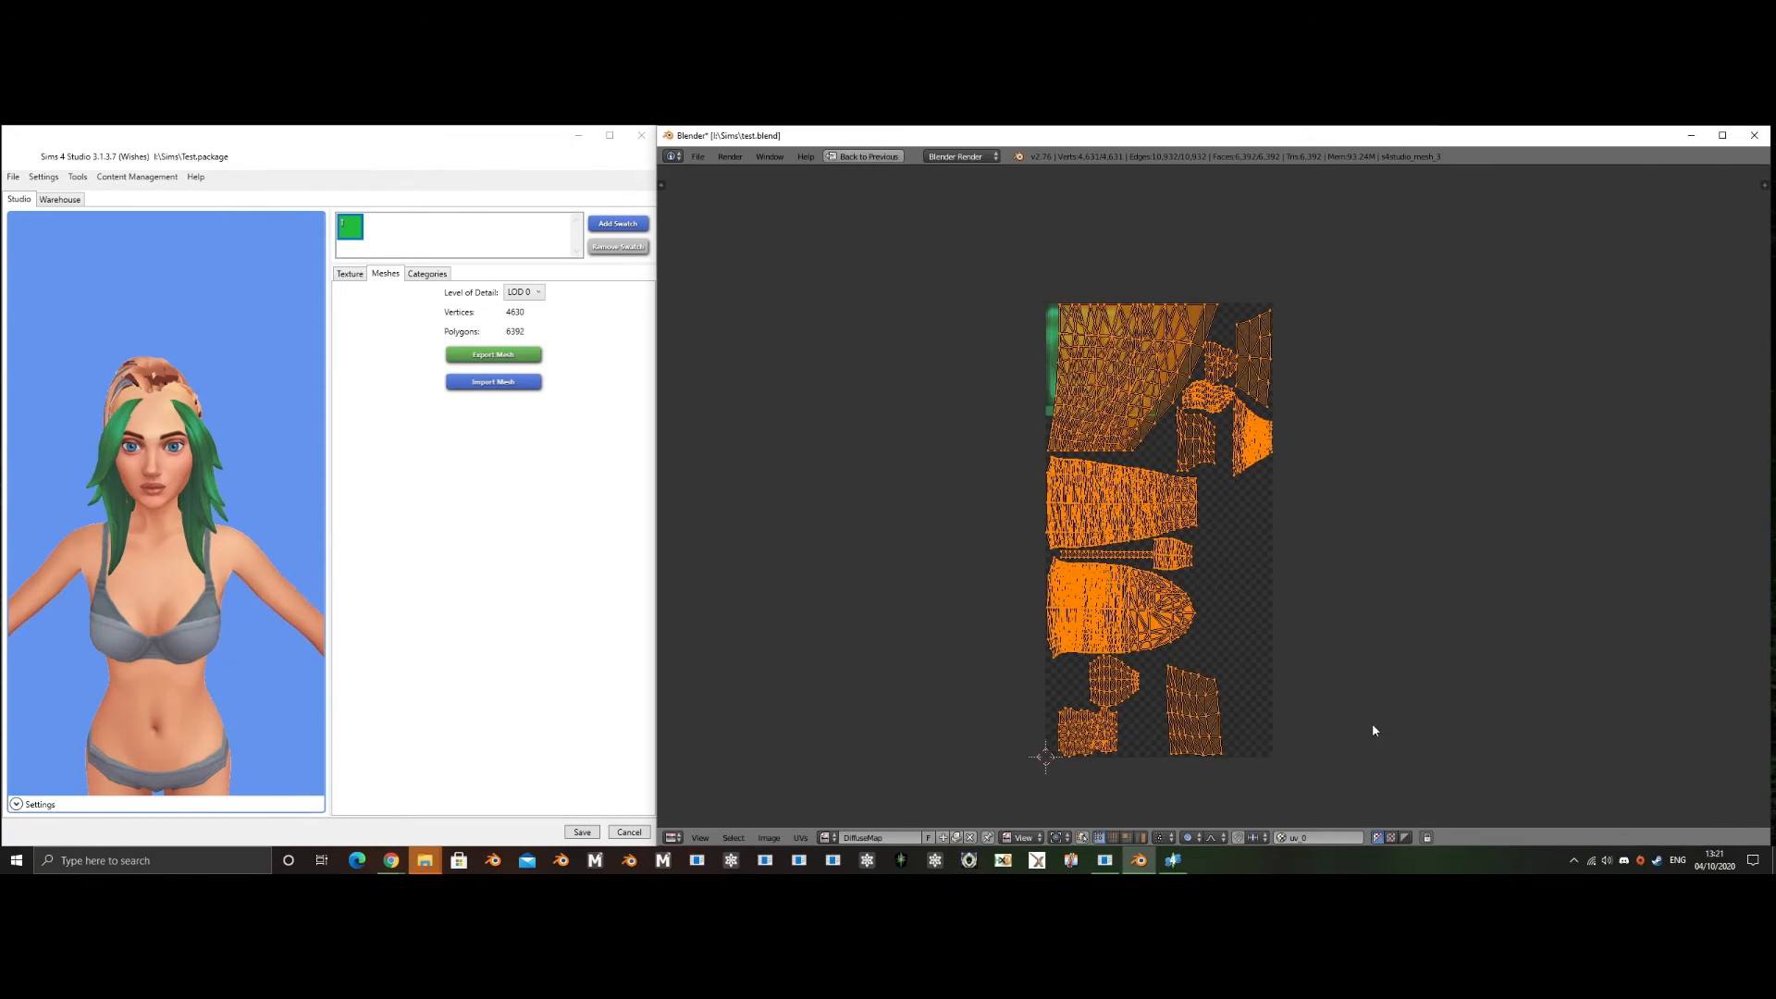
key(g)
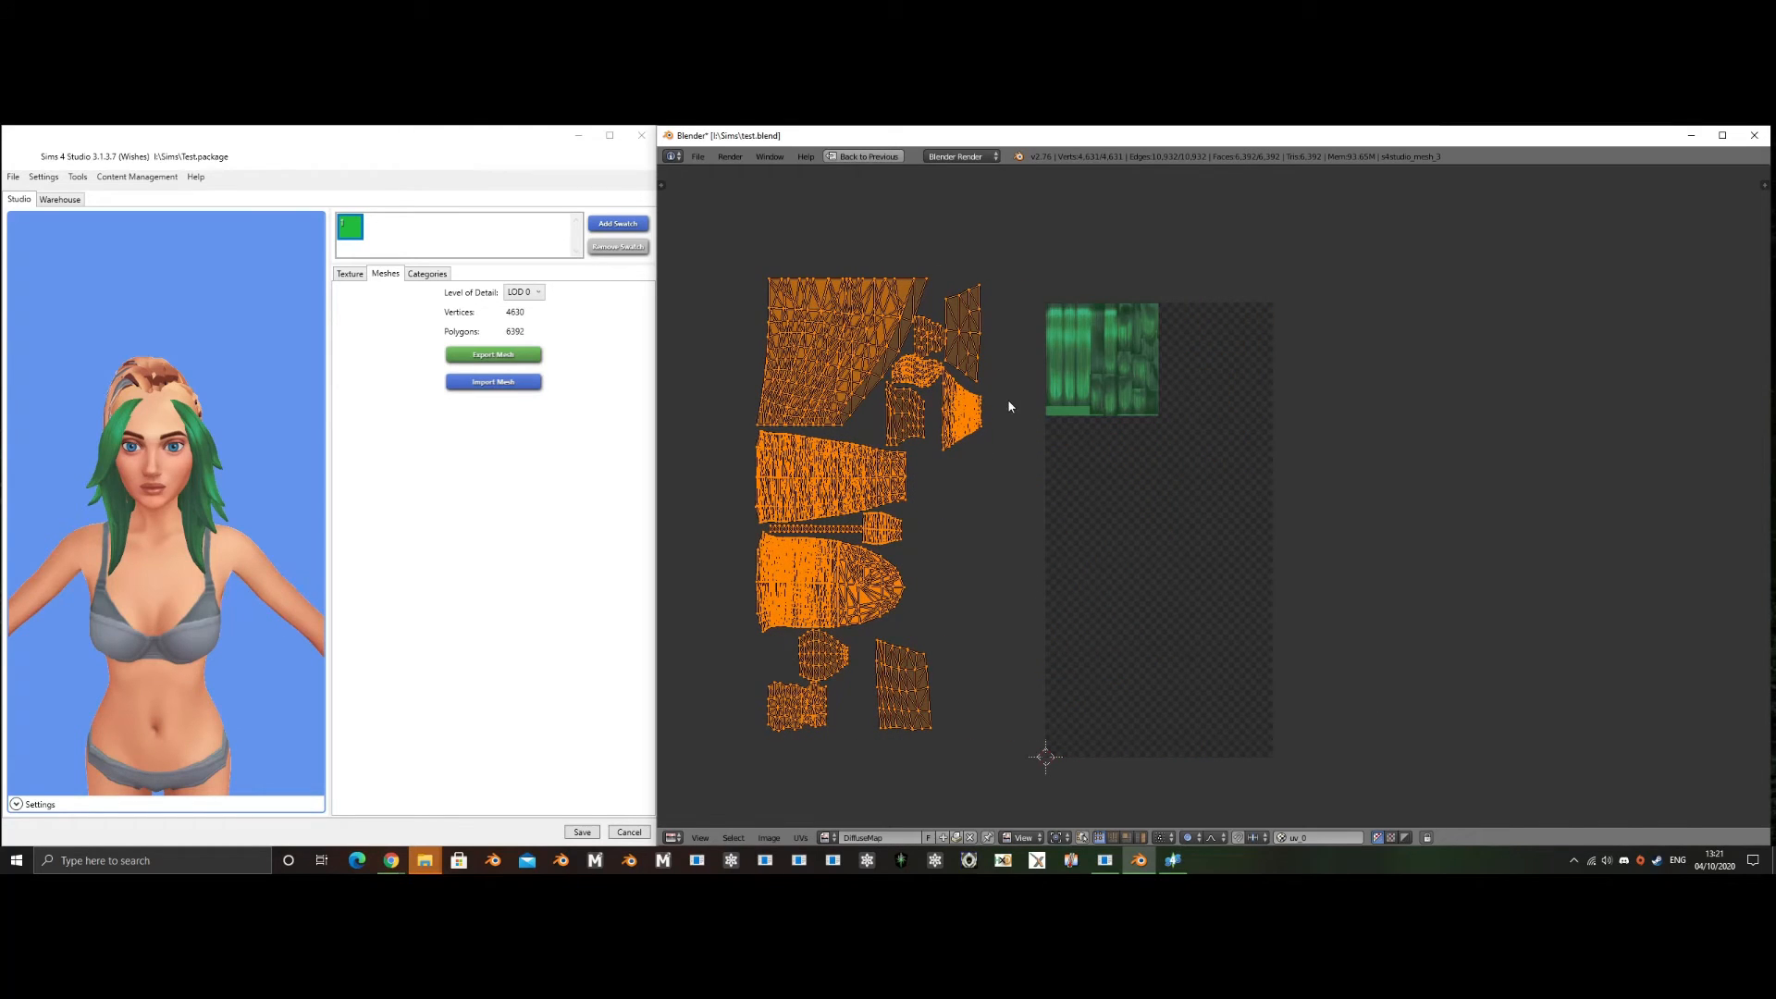
- Clear the UV selection, select the linked small rounded island below the large curved one, and try moving it
key(a)
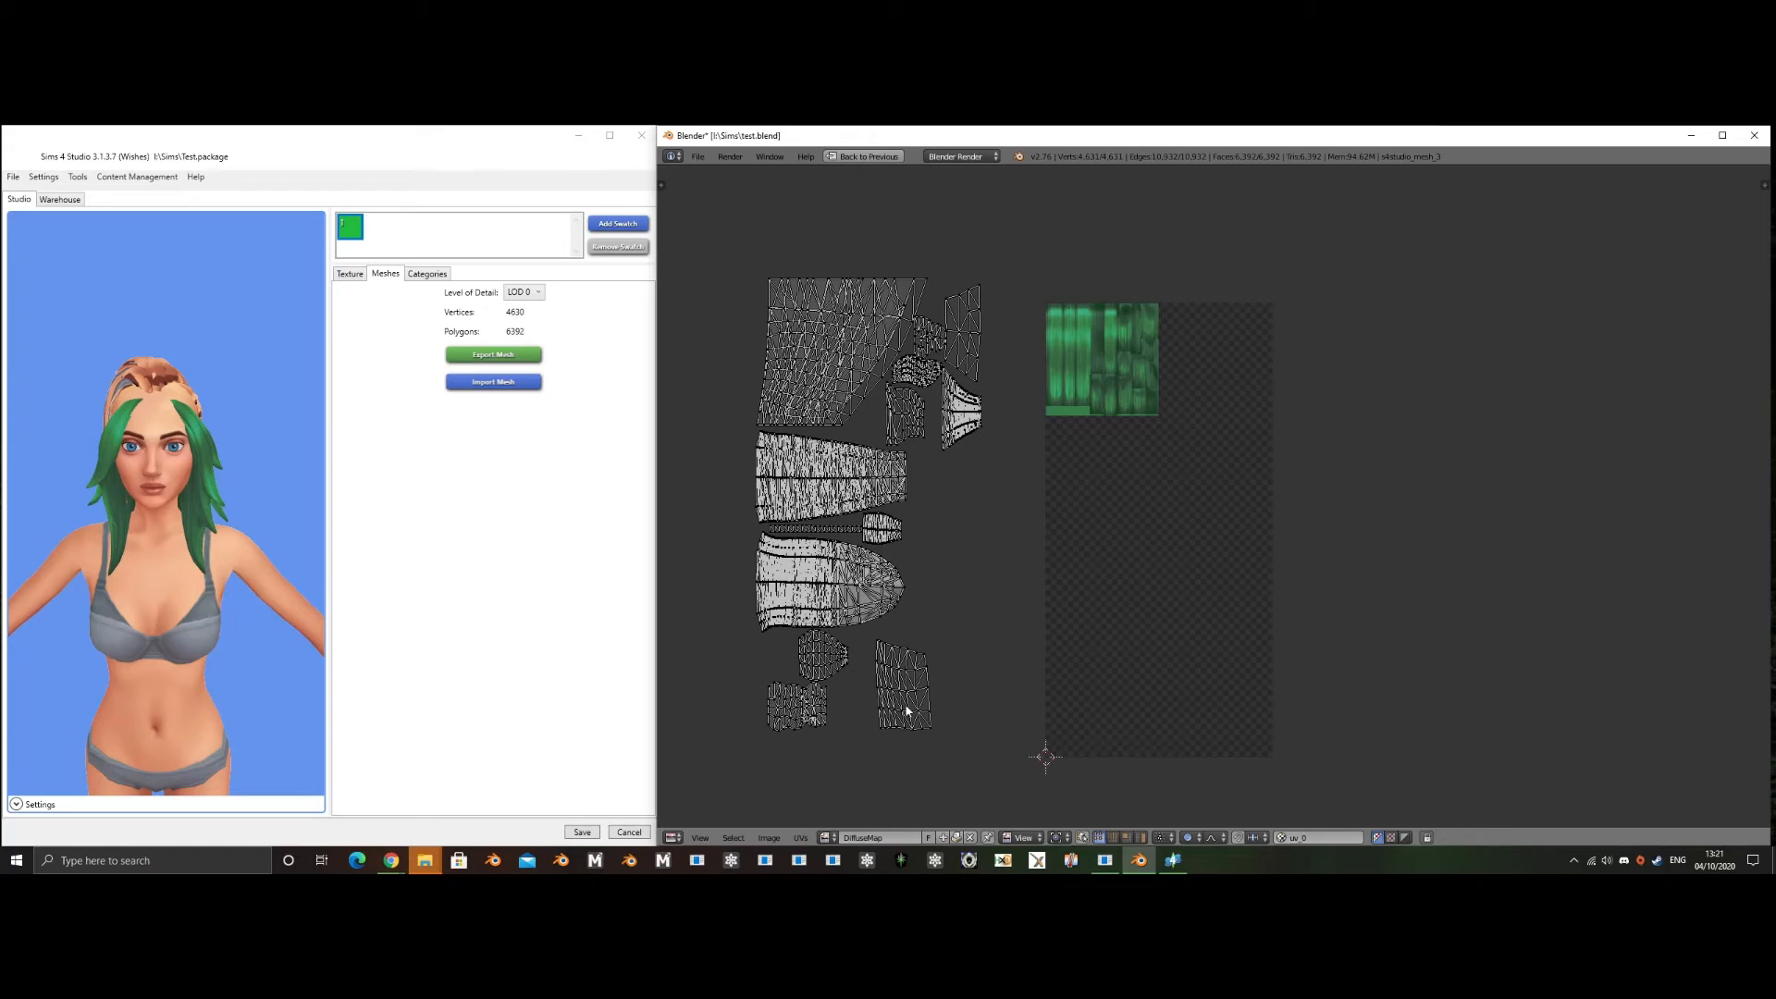
key(l)
scroll(826, 679, up, 4)
scroll(840, 654, down, 4)
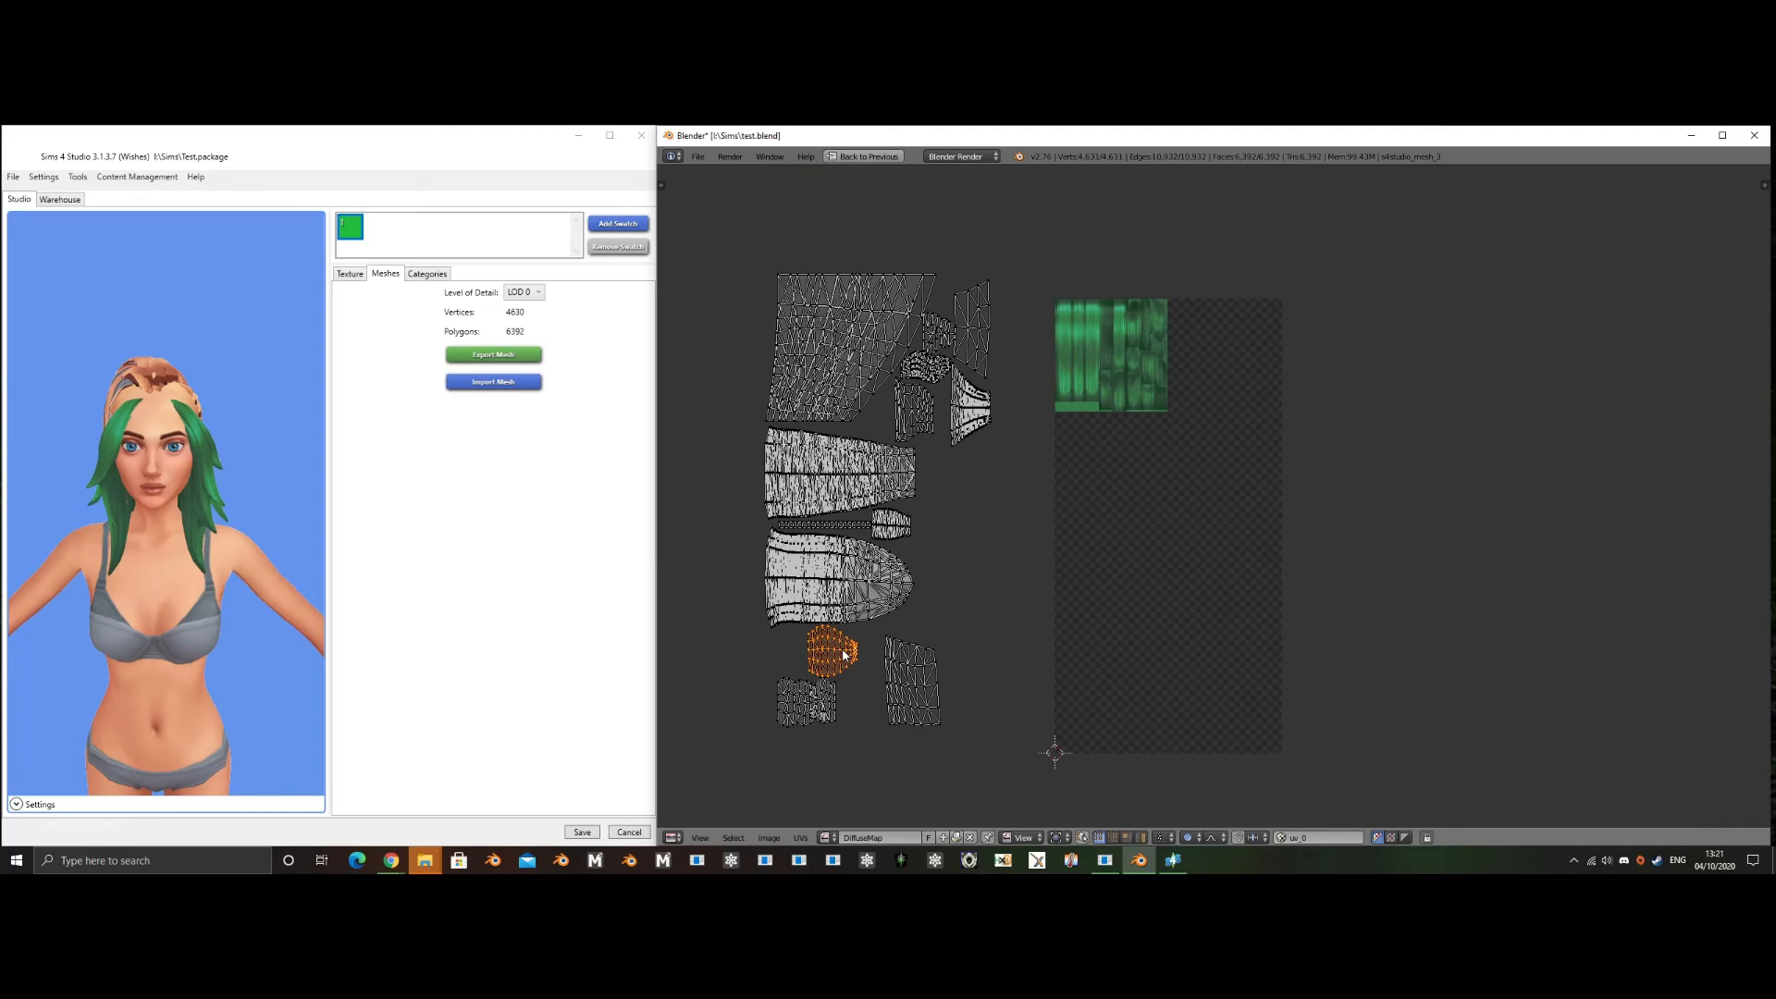
key(g)
key(Escape)
key(g)
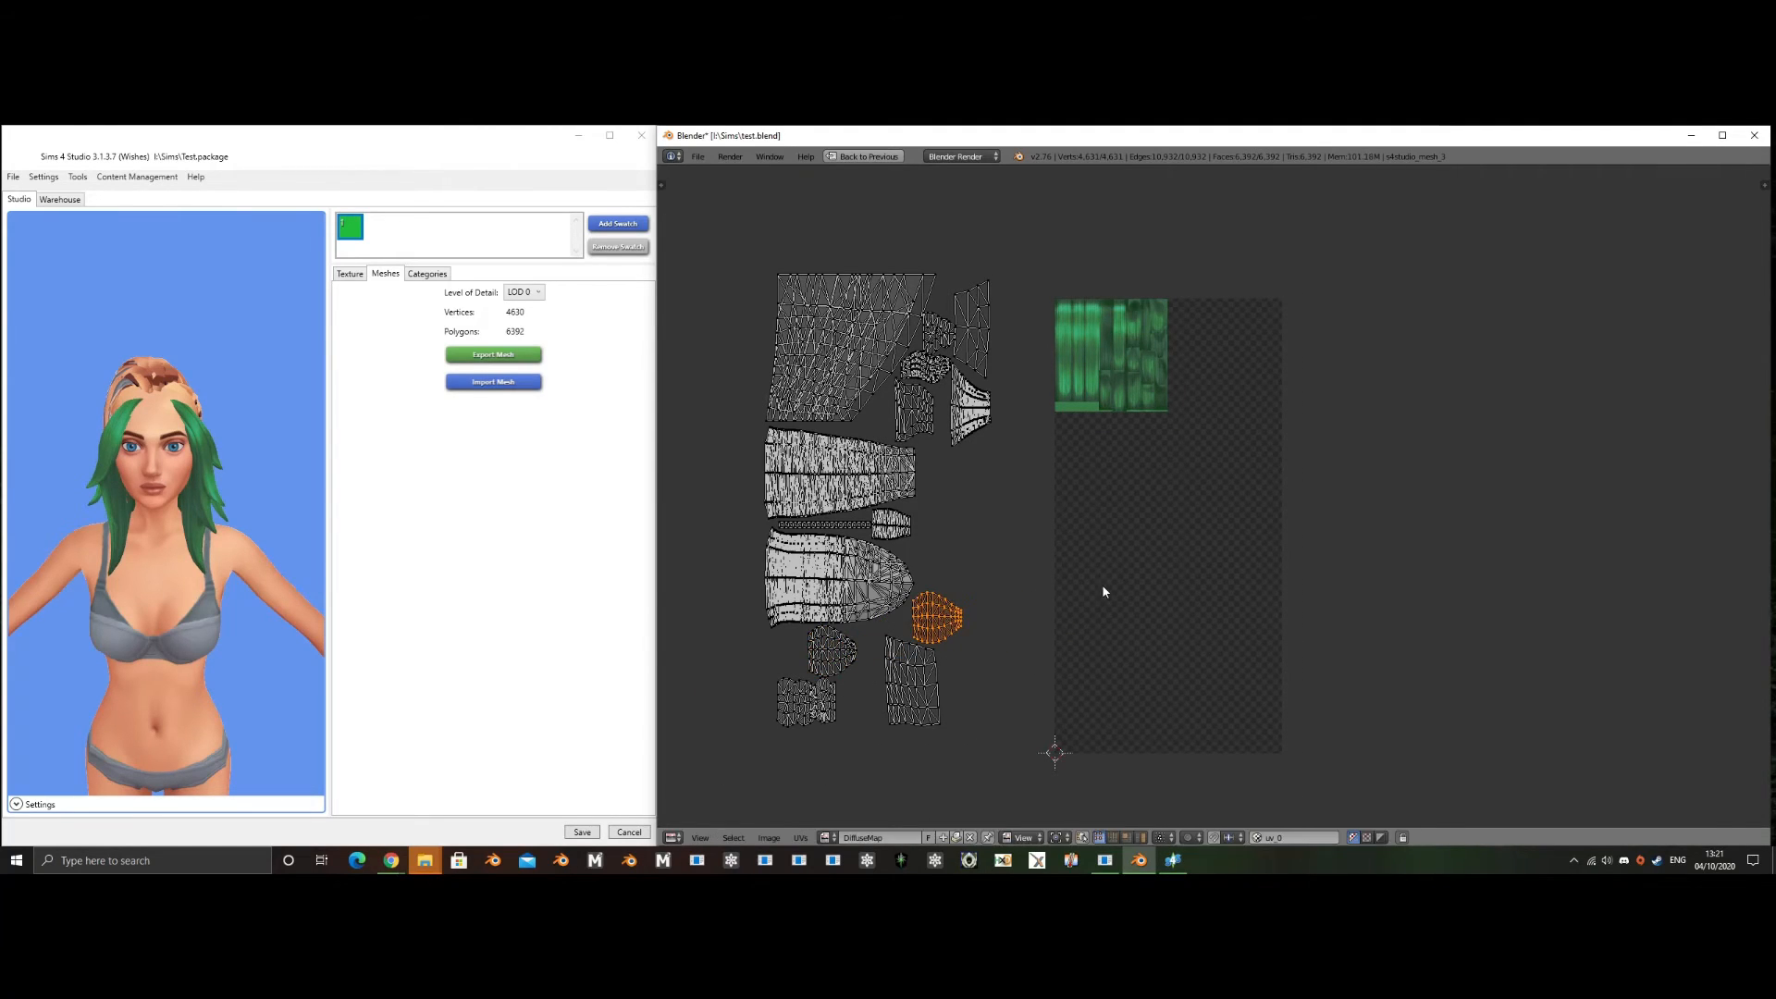
key(Escape)
- Try moving the small rounded UV island with proportional editing at size 0.01
scroll(839, 652, up, 1)
middle_drag(816, 674, 1002, 563)
scroll(994, 564, up, 2)
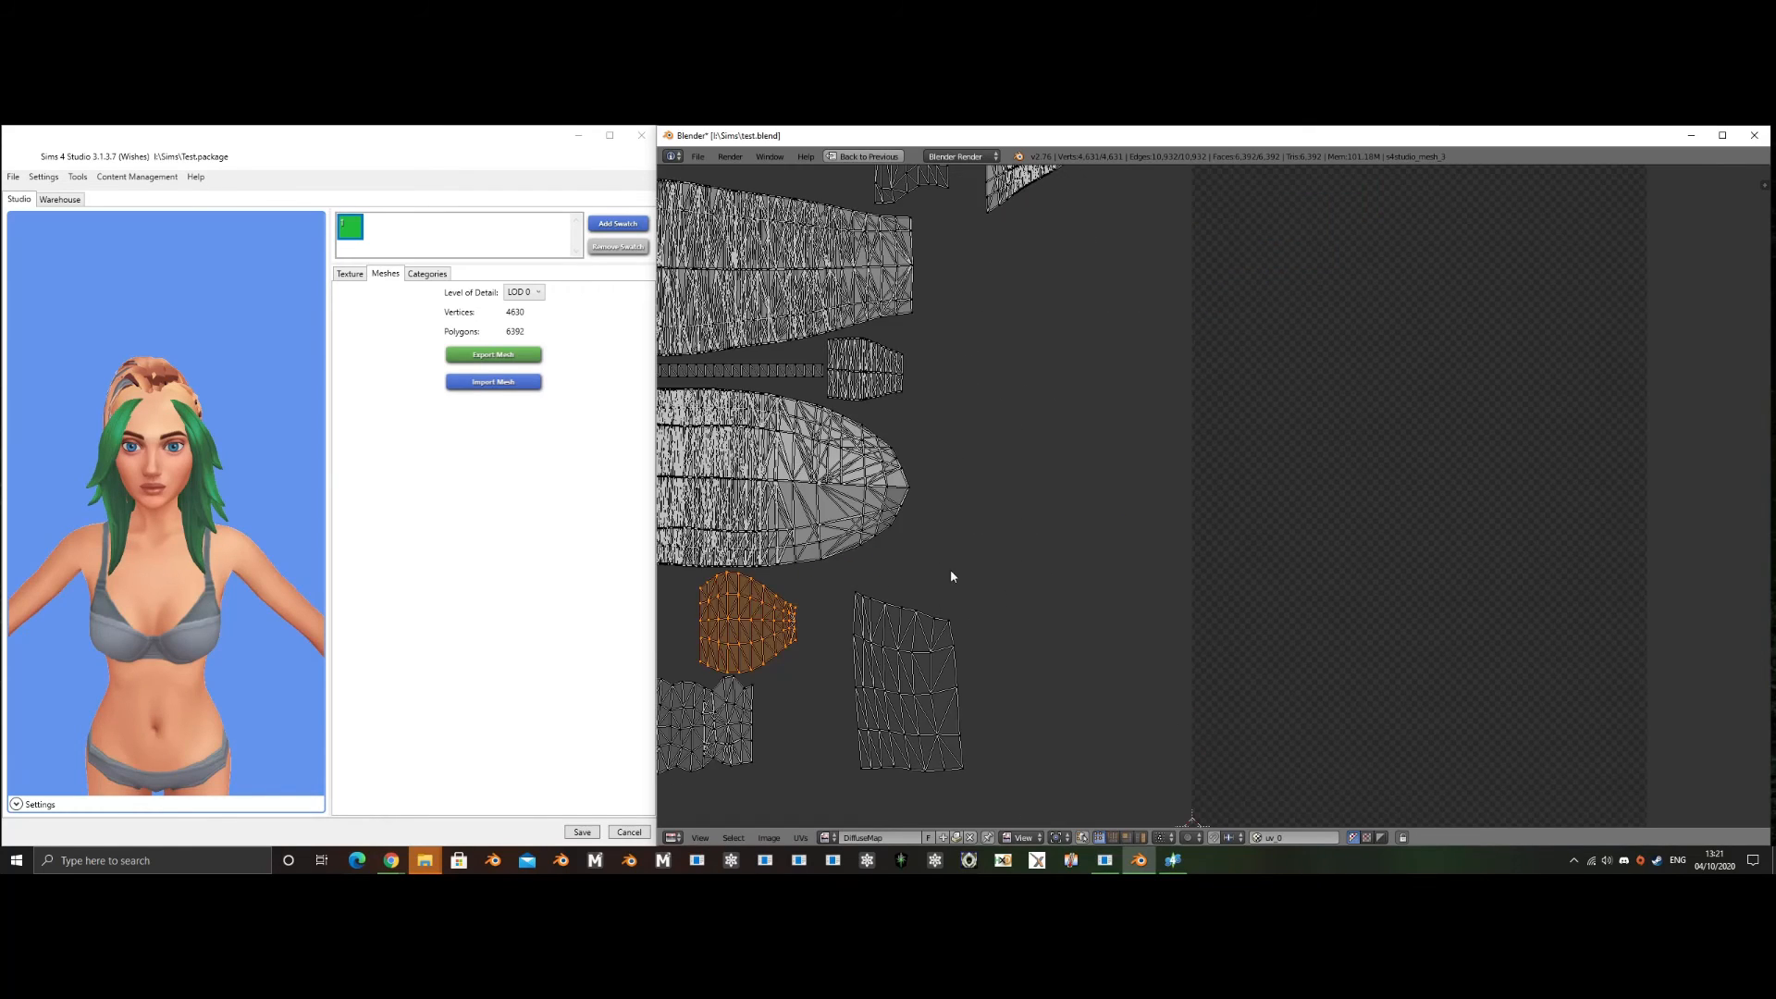
middle_drag(853, 566, 1220, 466)
scroll(1207, 481, up, 2)
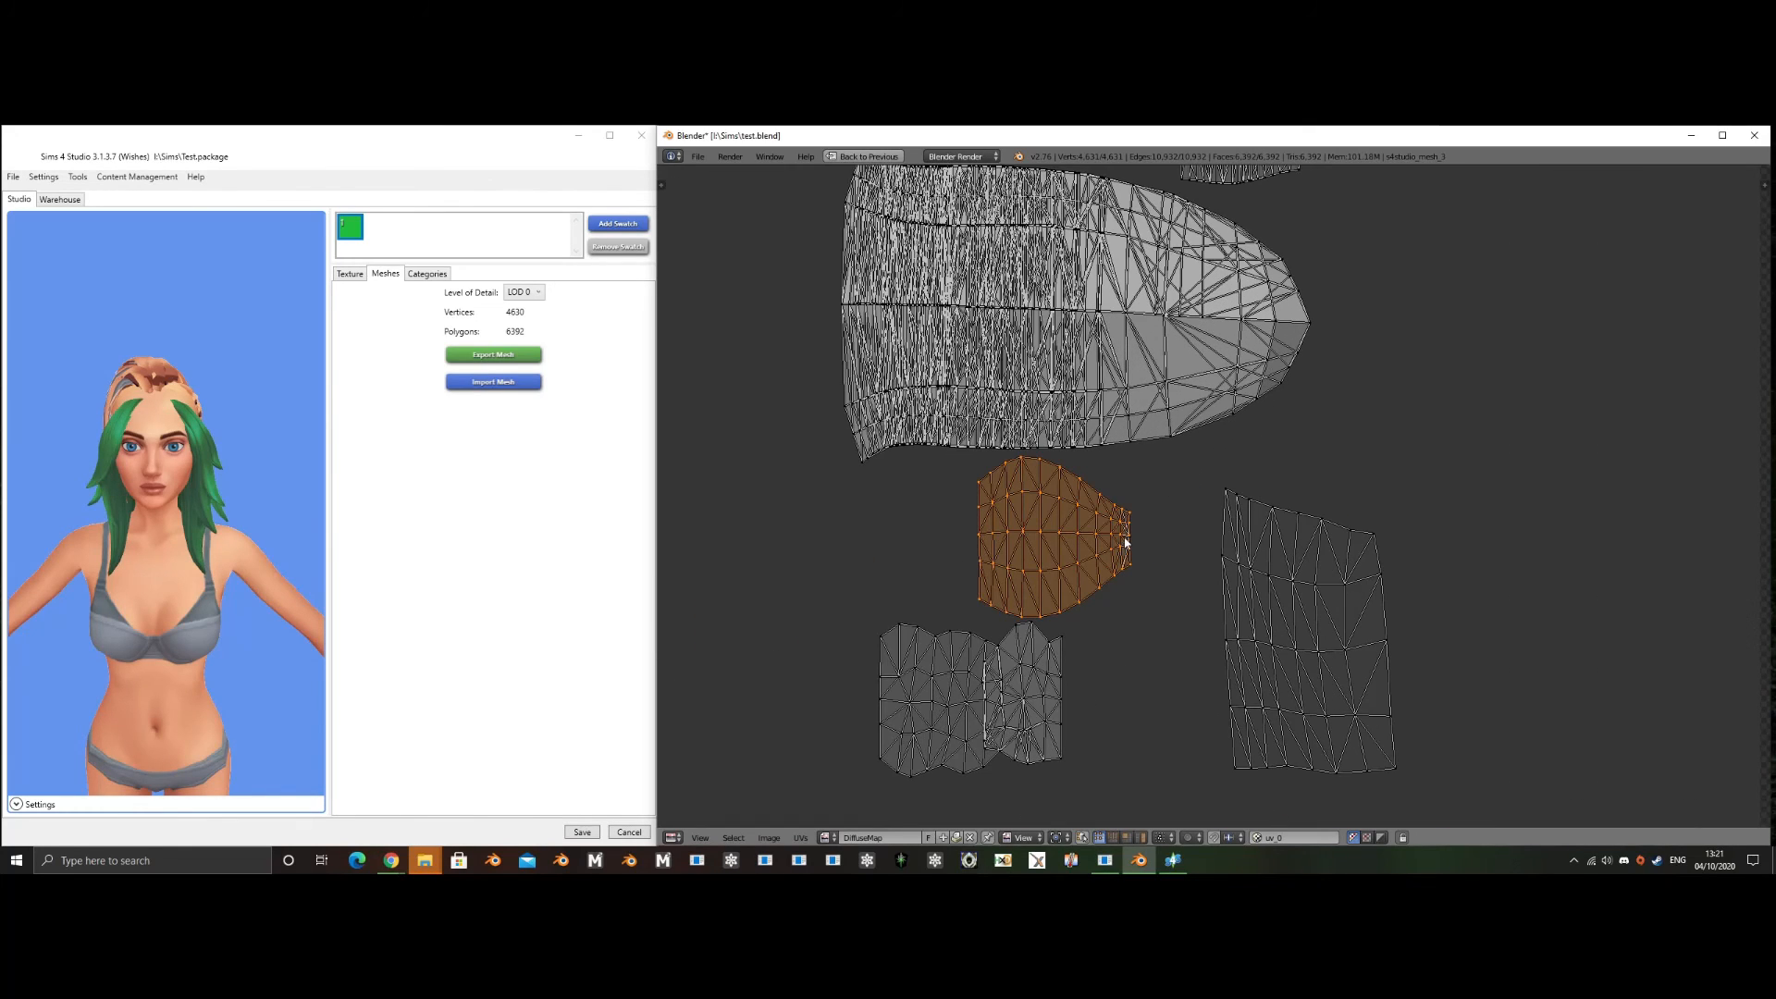
key(o)
key(g)
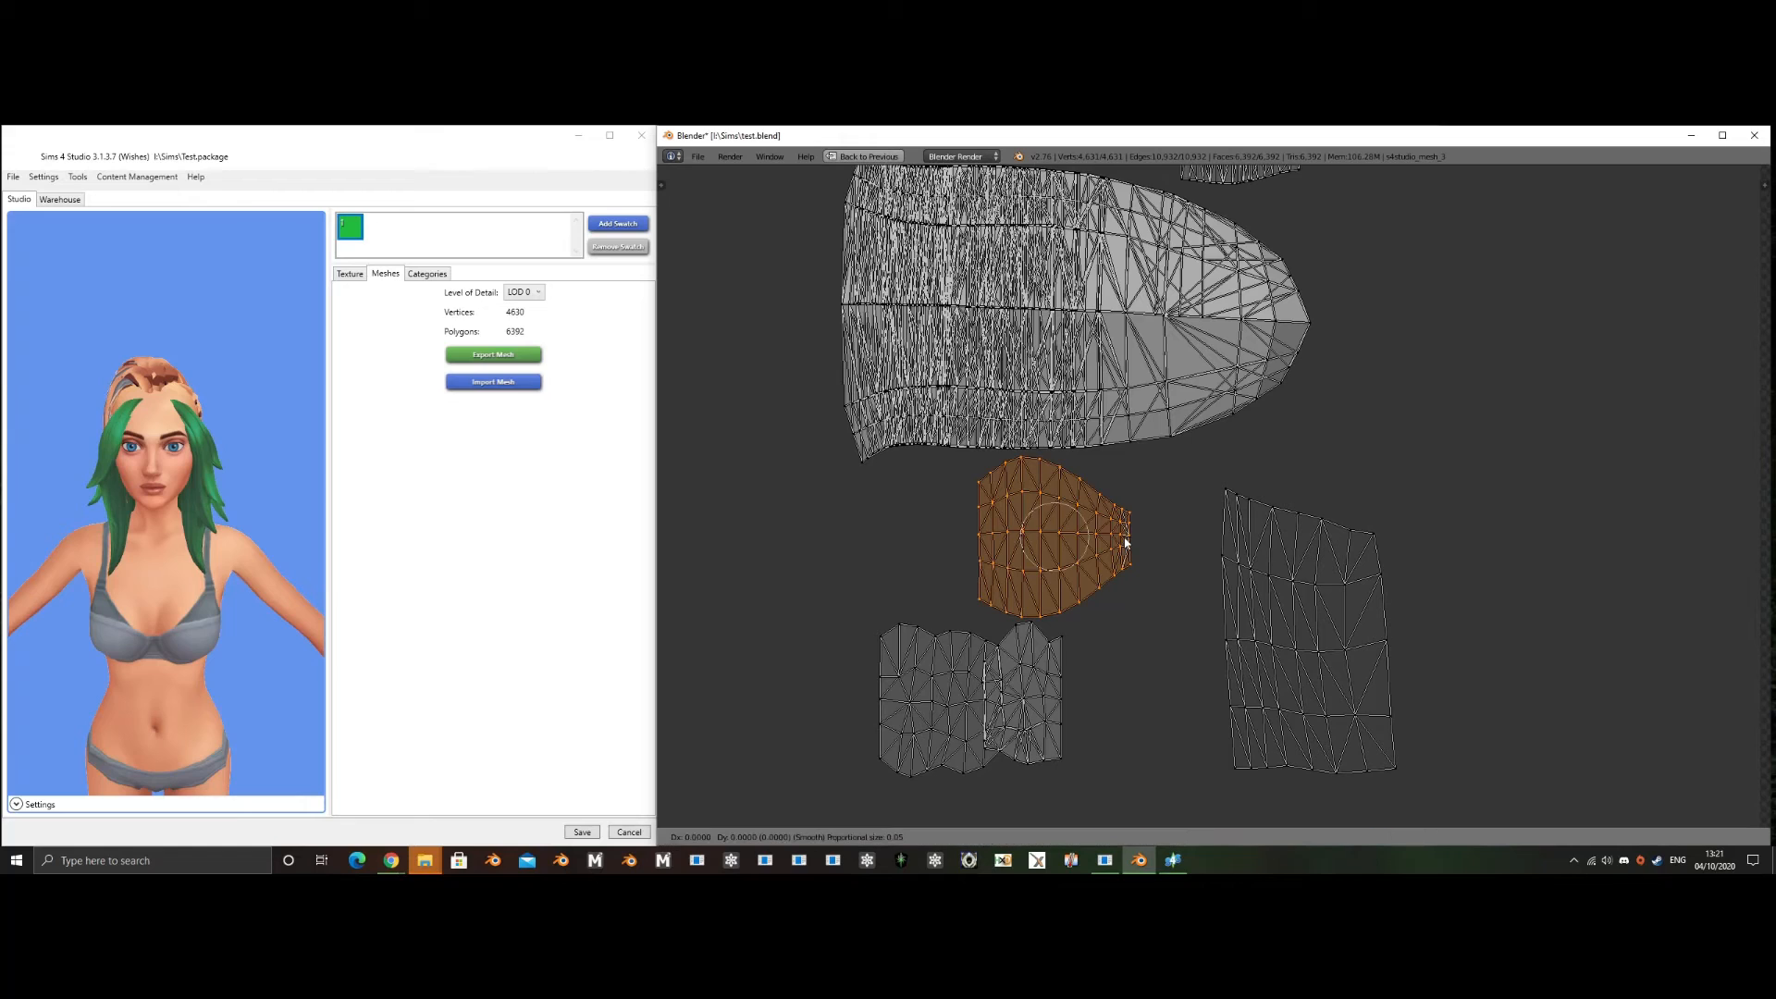
scroll(1126, 542, up, 6)
right_click(1126, 542)
key(g)
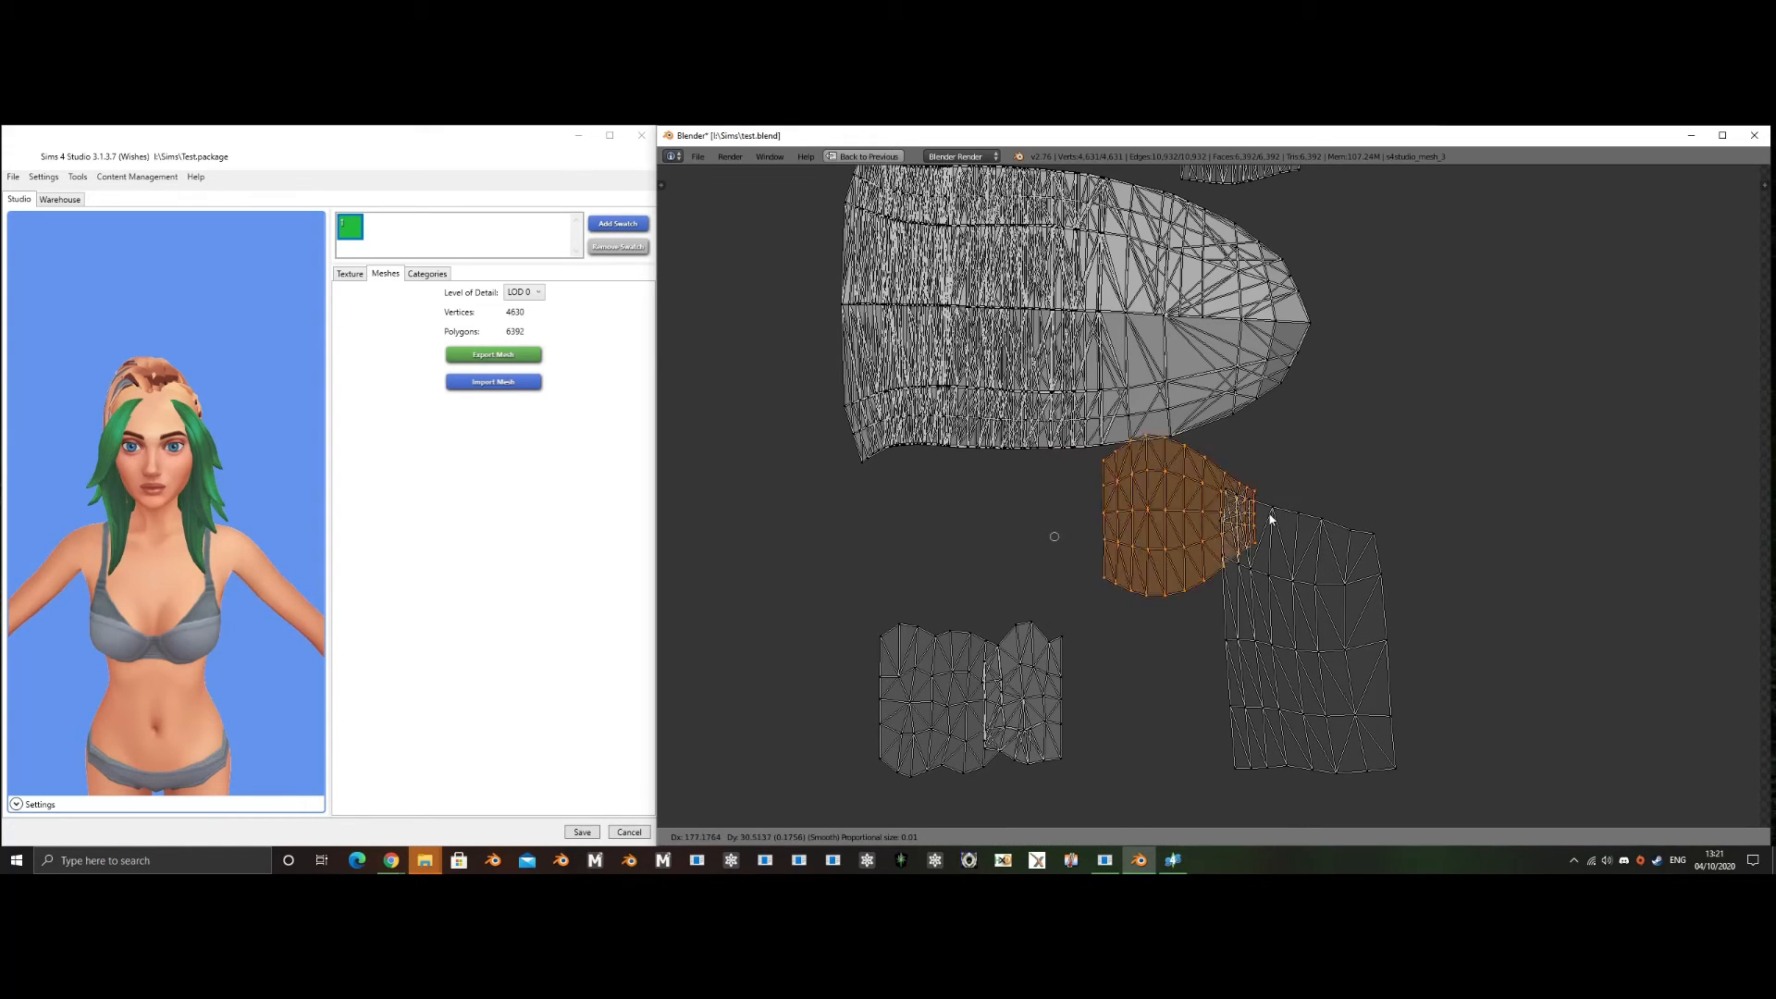
right_click(1589, 508)
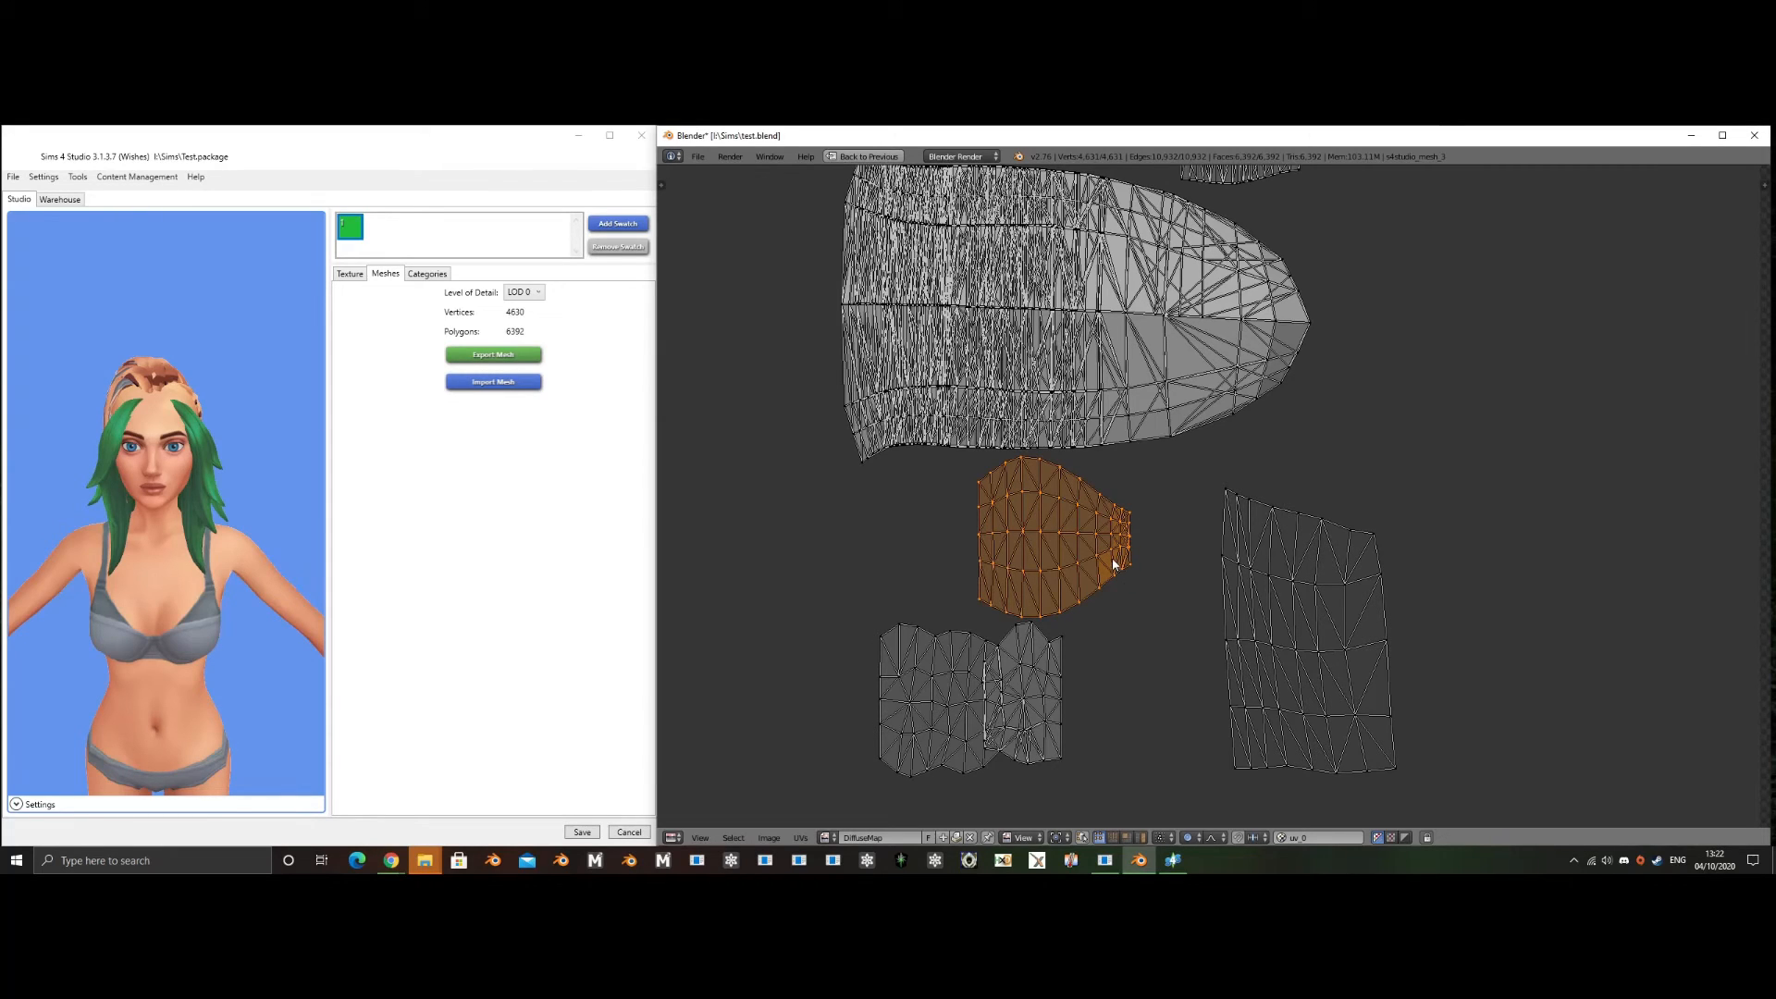
- Circle-select only the small rounded UV island, clearing stray vertices on its neighbour, and move it onto the DiffuseMap
key(c)
mouse_move(1113, 559)
mouse_down()
mouse_move(1049, 584)
mouse_move(991, 505)
mouse_move(1011, 470)
mouse_move(1070, 503)
mouse_move(1046, 546)
mouse_up()
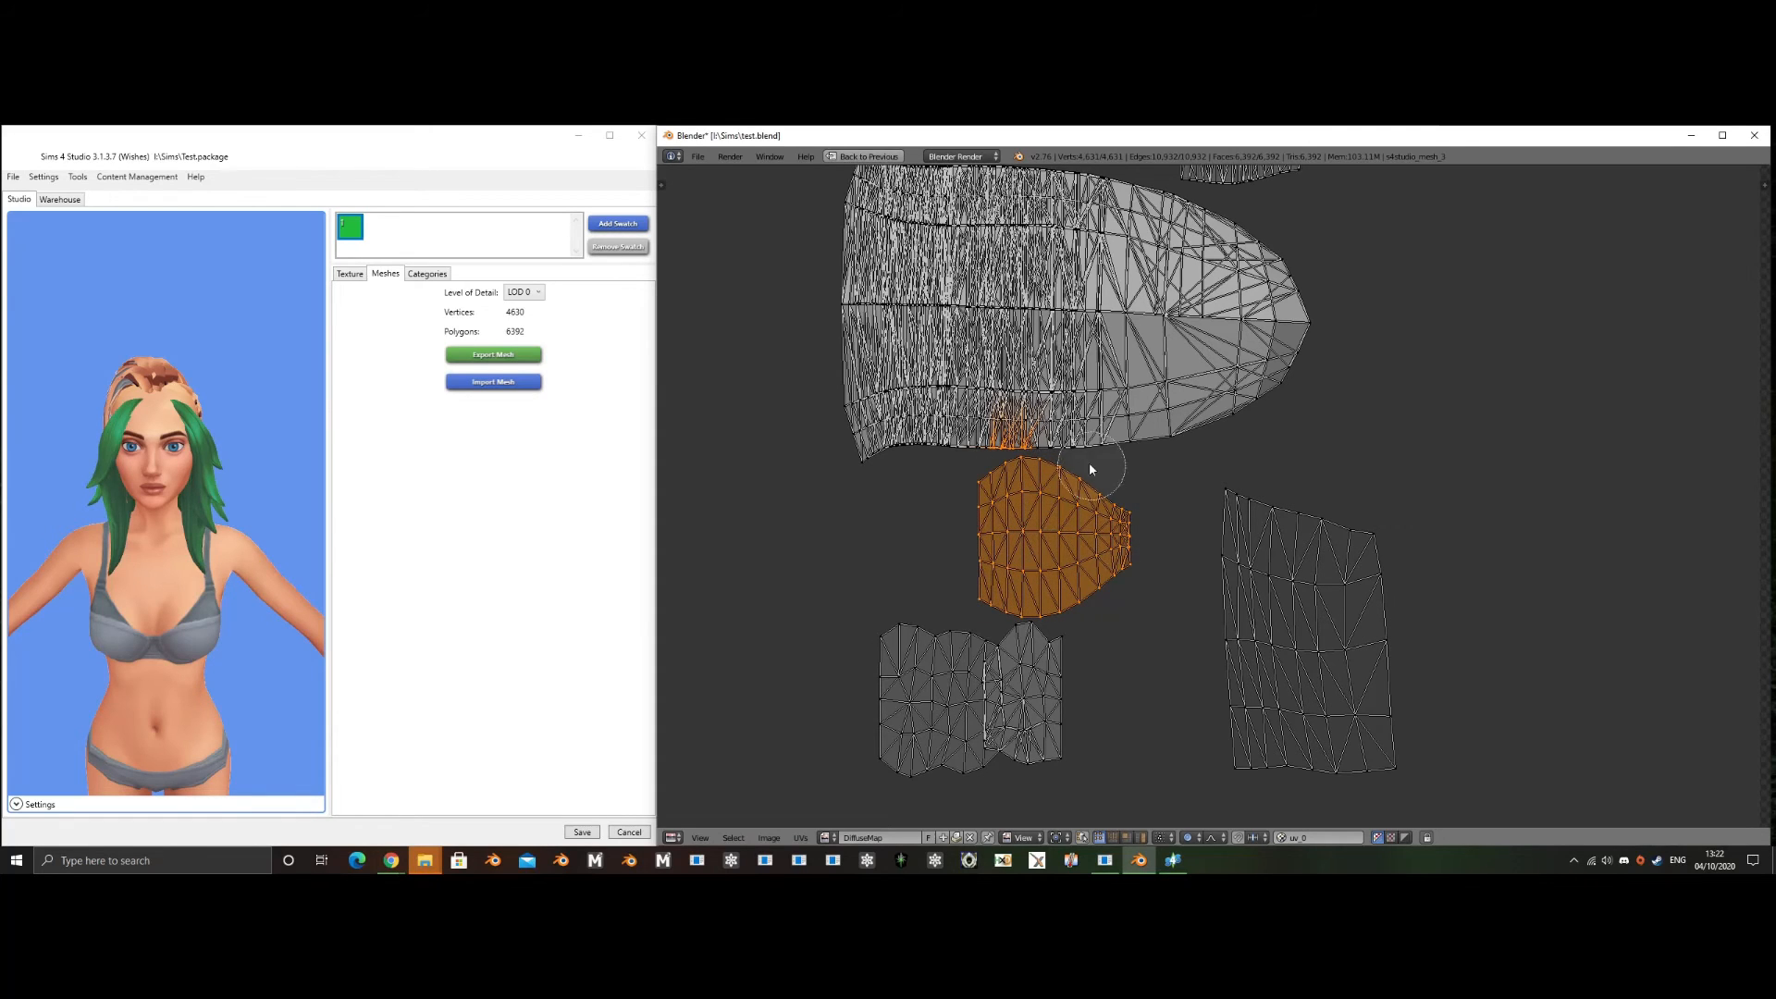
mouse_move(1038, 425)
middle_down()
mouse_move(1001, 429)
mouse_move(1086, 479)
mouse_move(1147, 455)
middle_up()
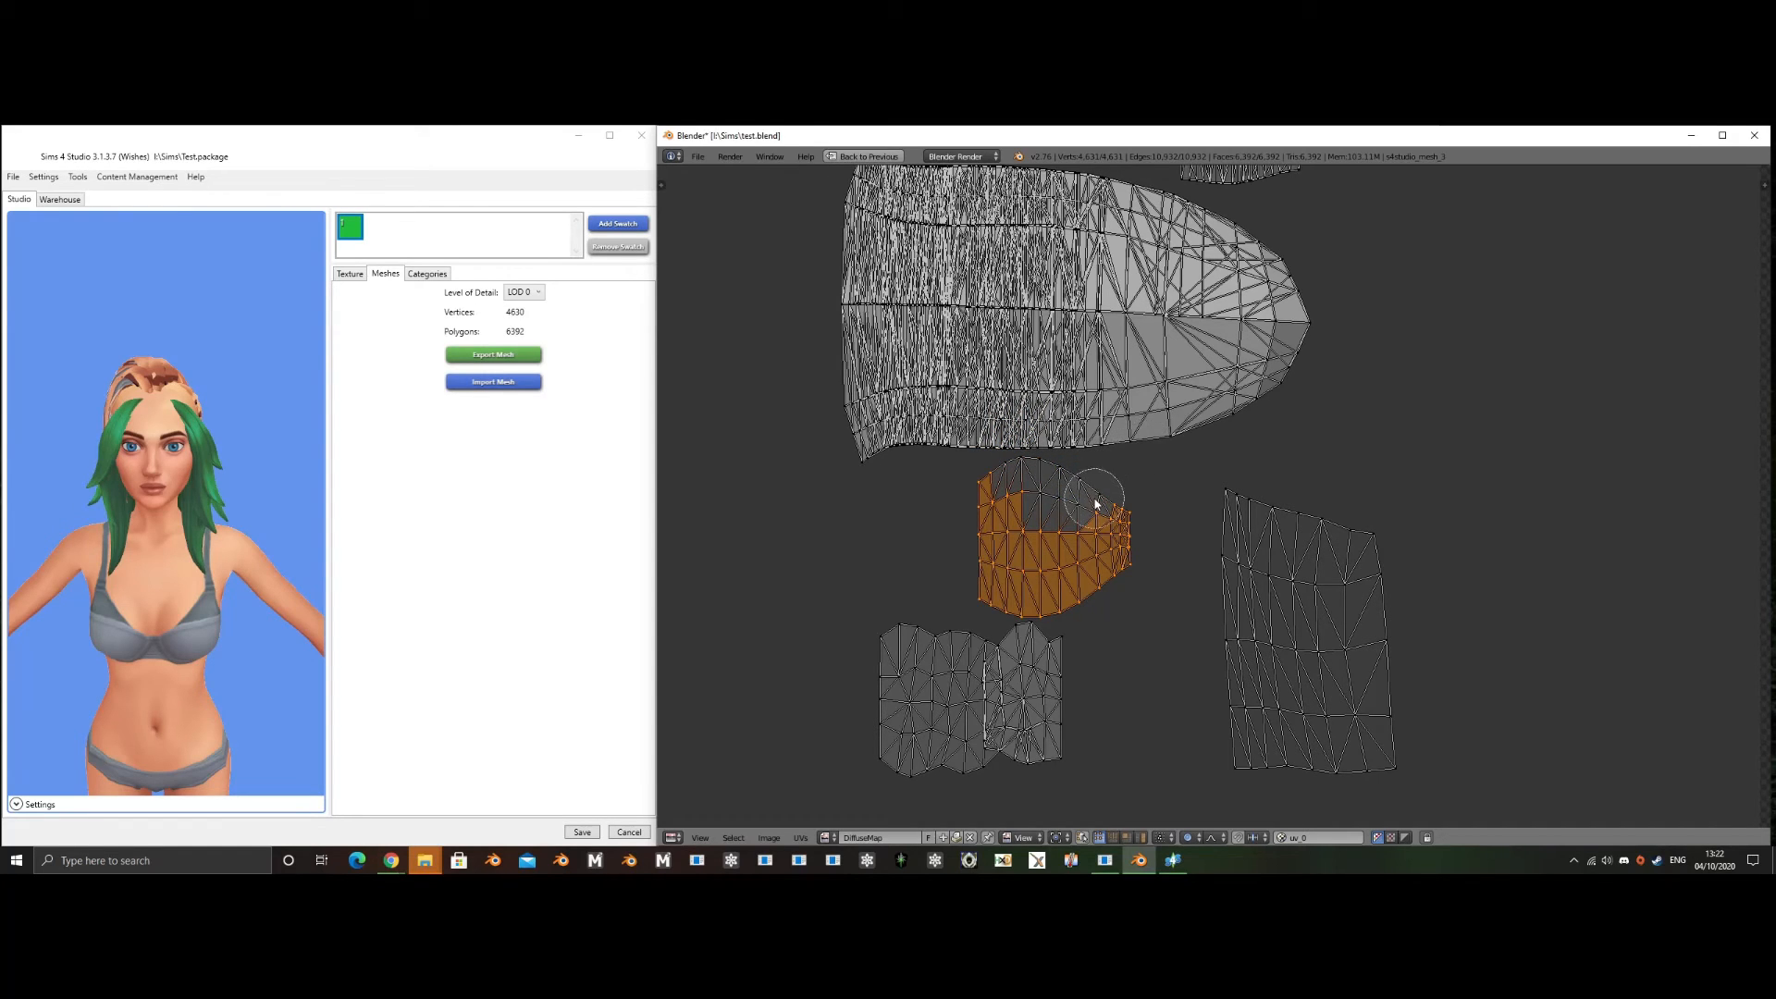
mouse_move(1102, 500)
mouse_down()
mouse_move(1123, 519)
mouse_move(1054, 497)
mouse_up()
scroll(1071, 496, down, 7)
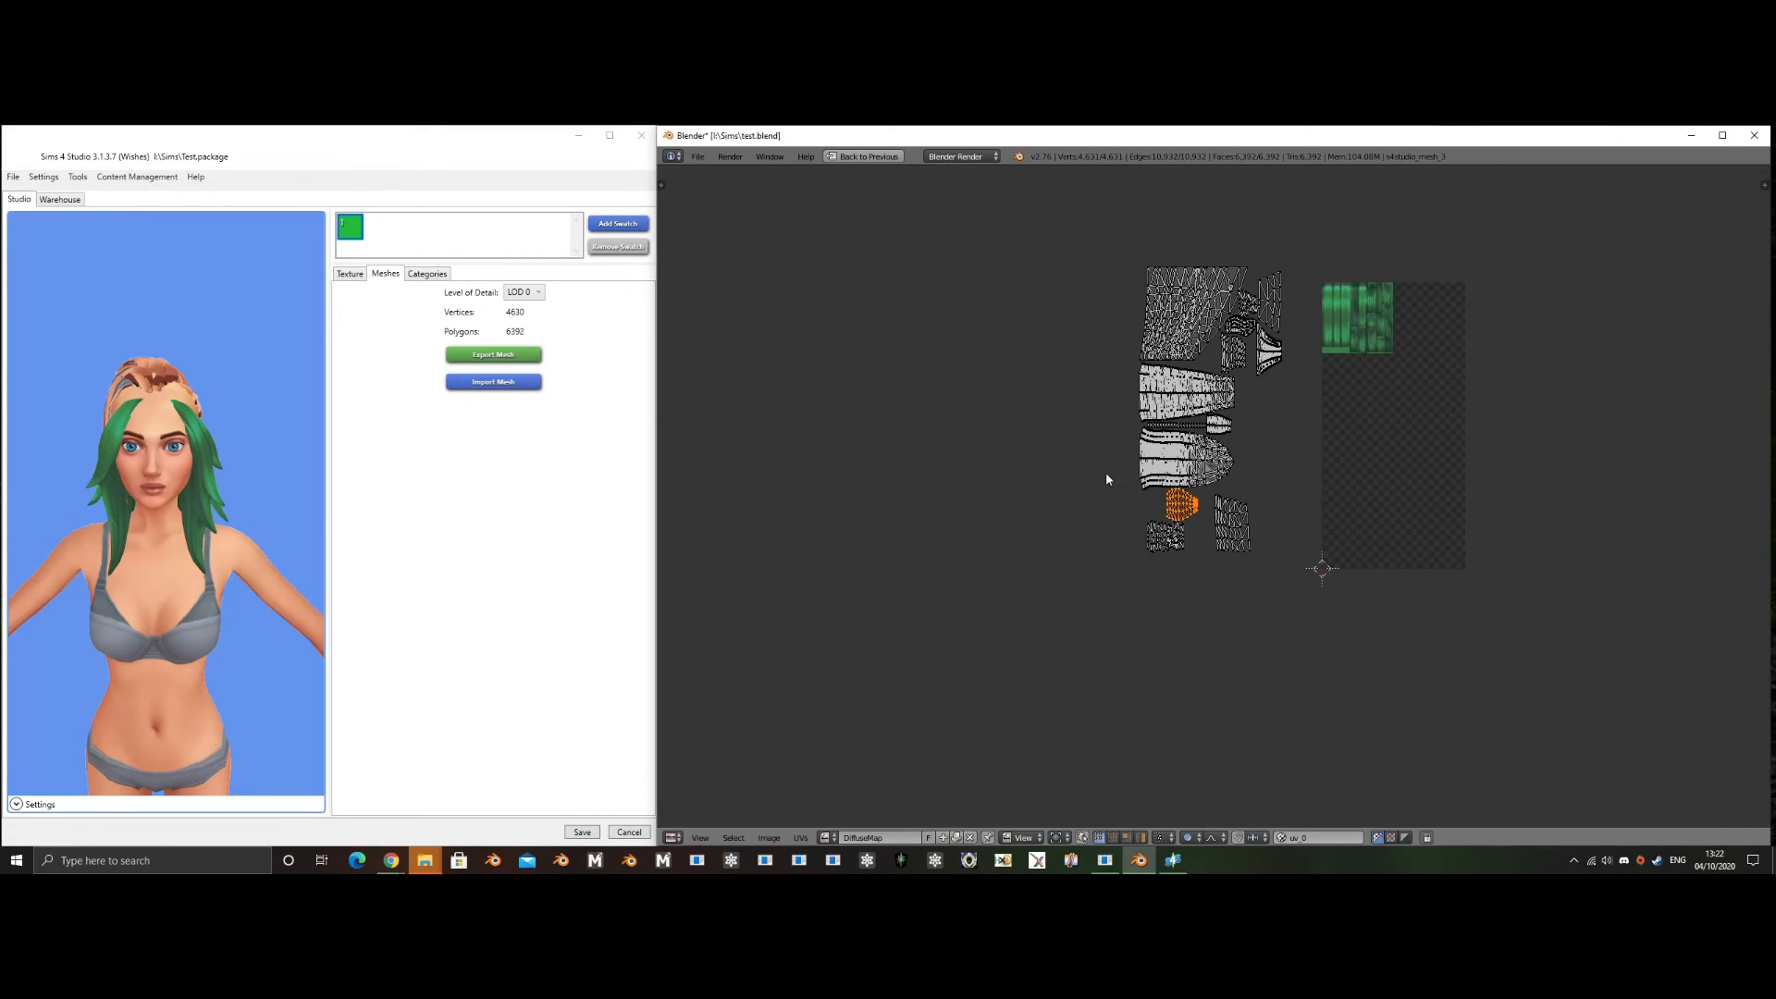
middle_drag(1273, 452, 1163, 496)
key(g)
click(1118, 376)
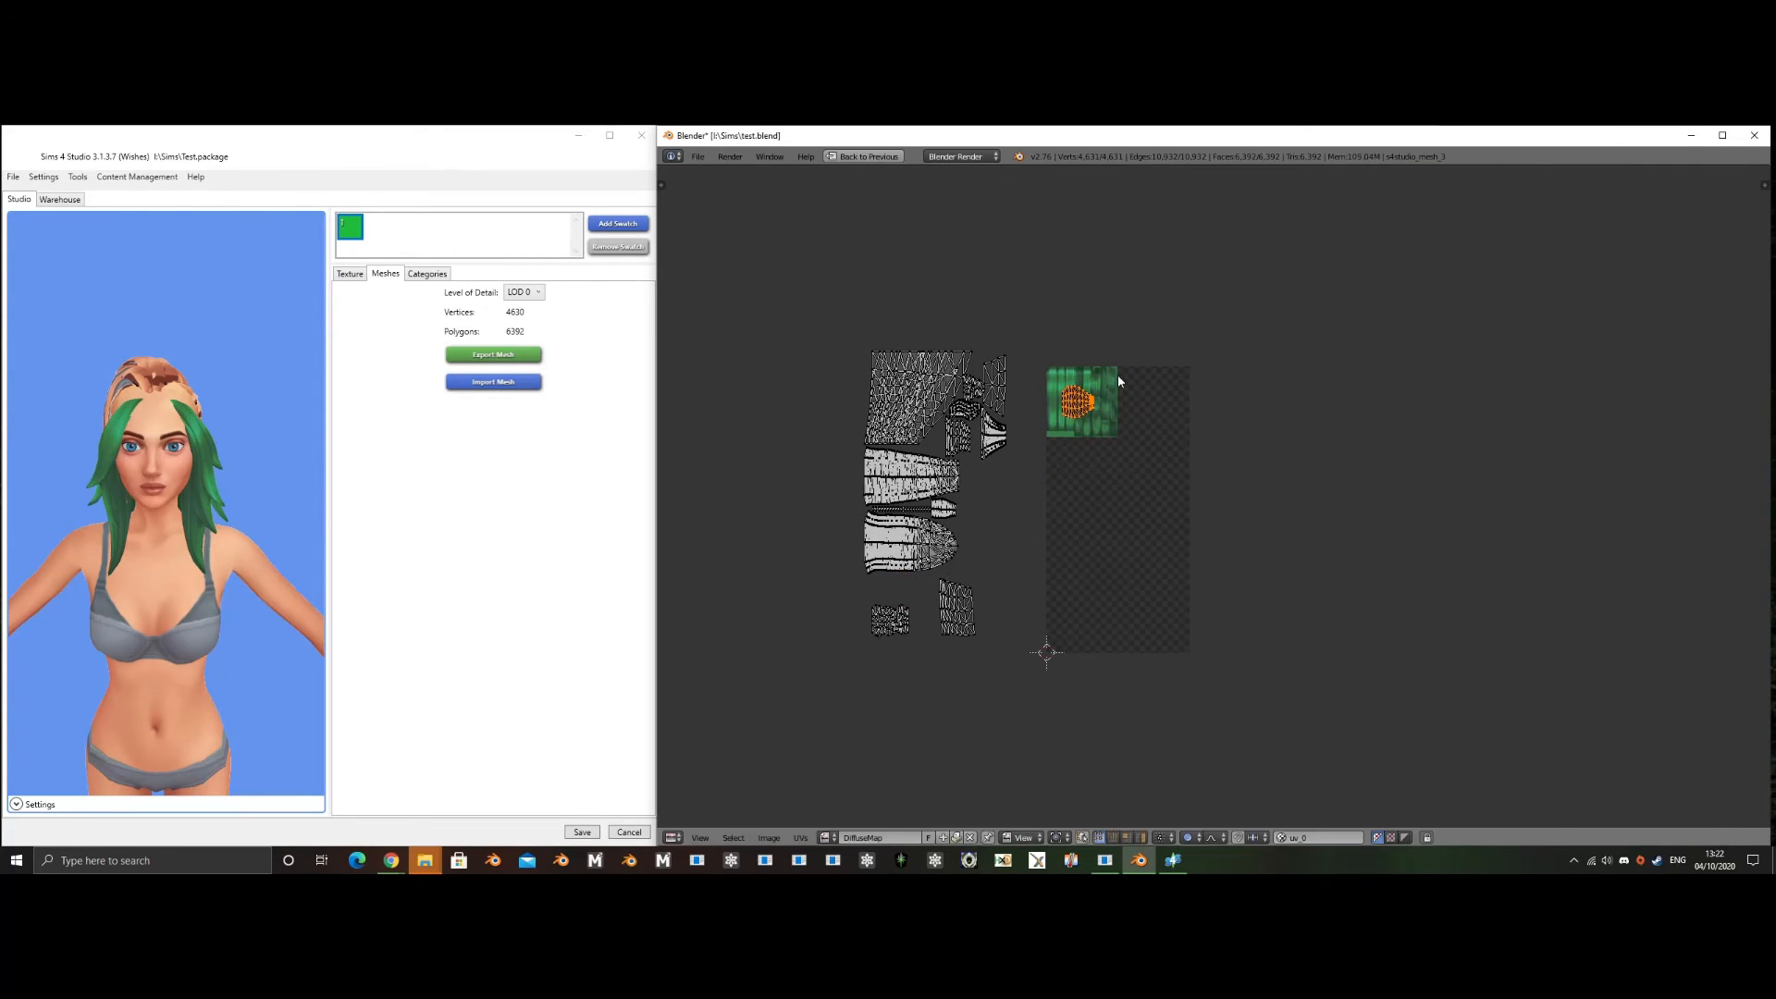
- Rotate the small rounded UV island 90 degrees on the DiffuseMap
scroll(1100, 378, up, 2)
scroll(1099, 378, up, 2)
middle_drag(898, 243, 1070, 455)
scroll(1071, 456, up, 3)
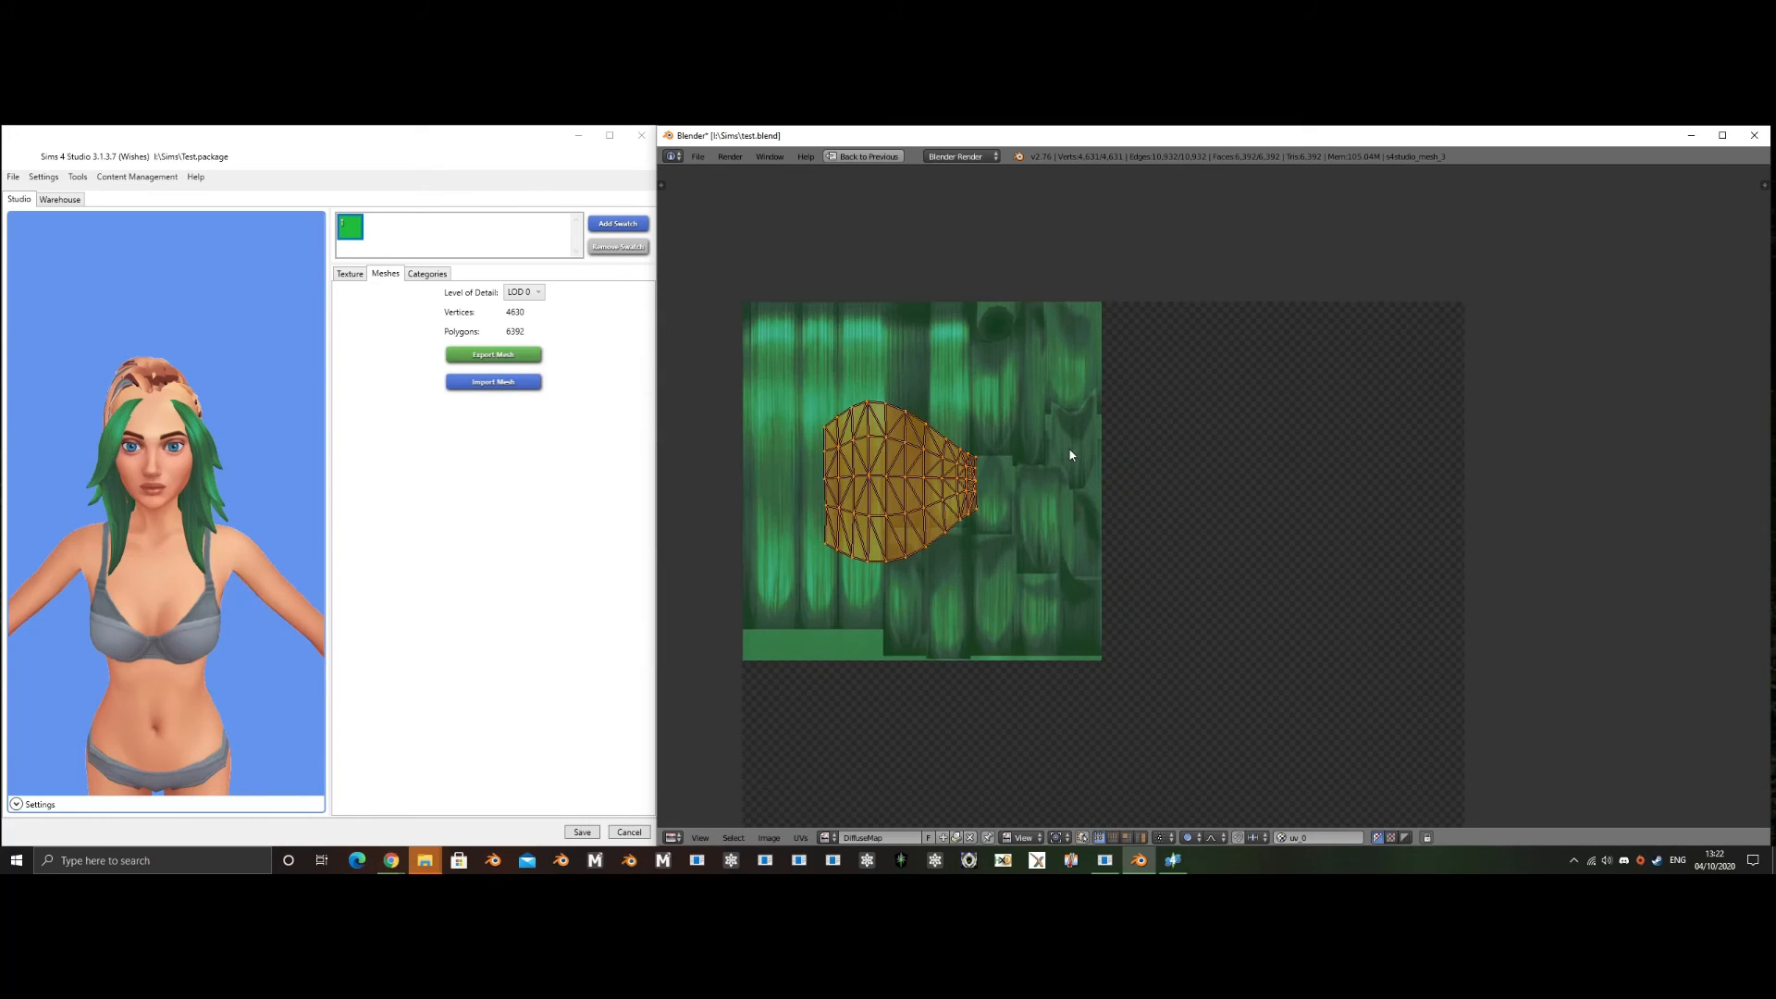
middle_drag(965, 374, 1098, 364)
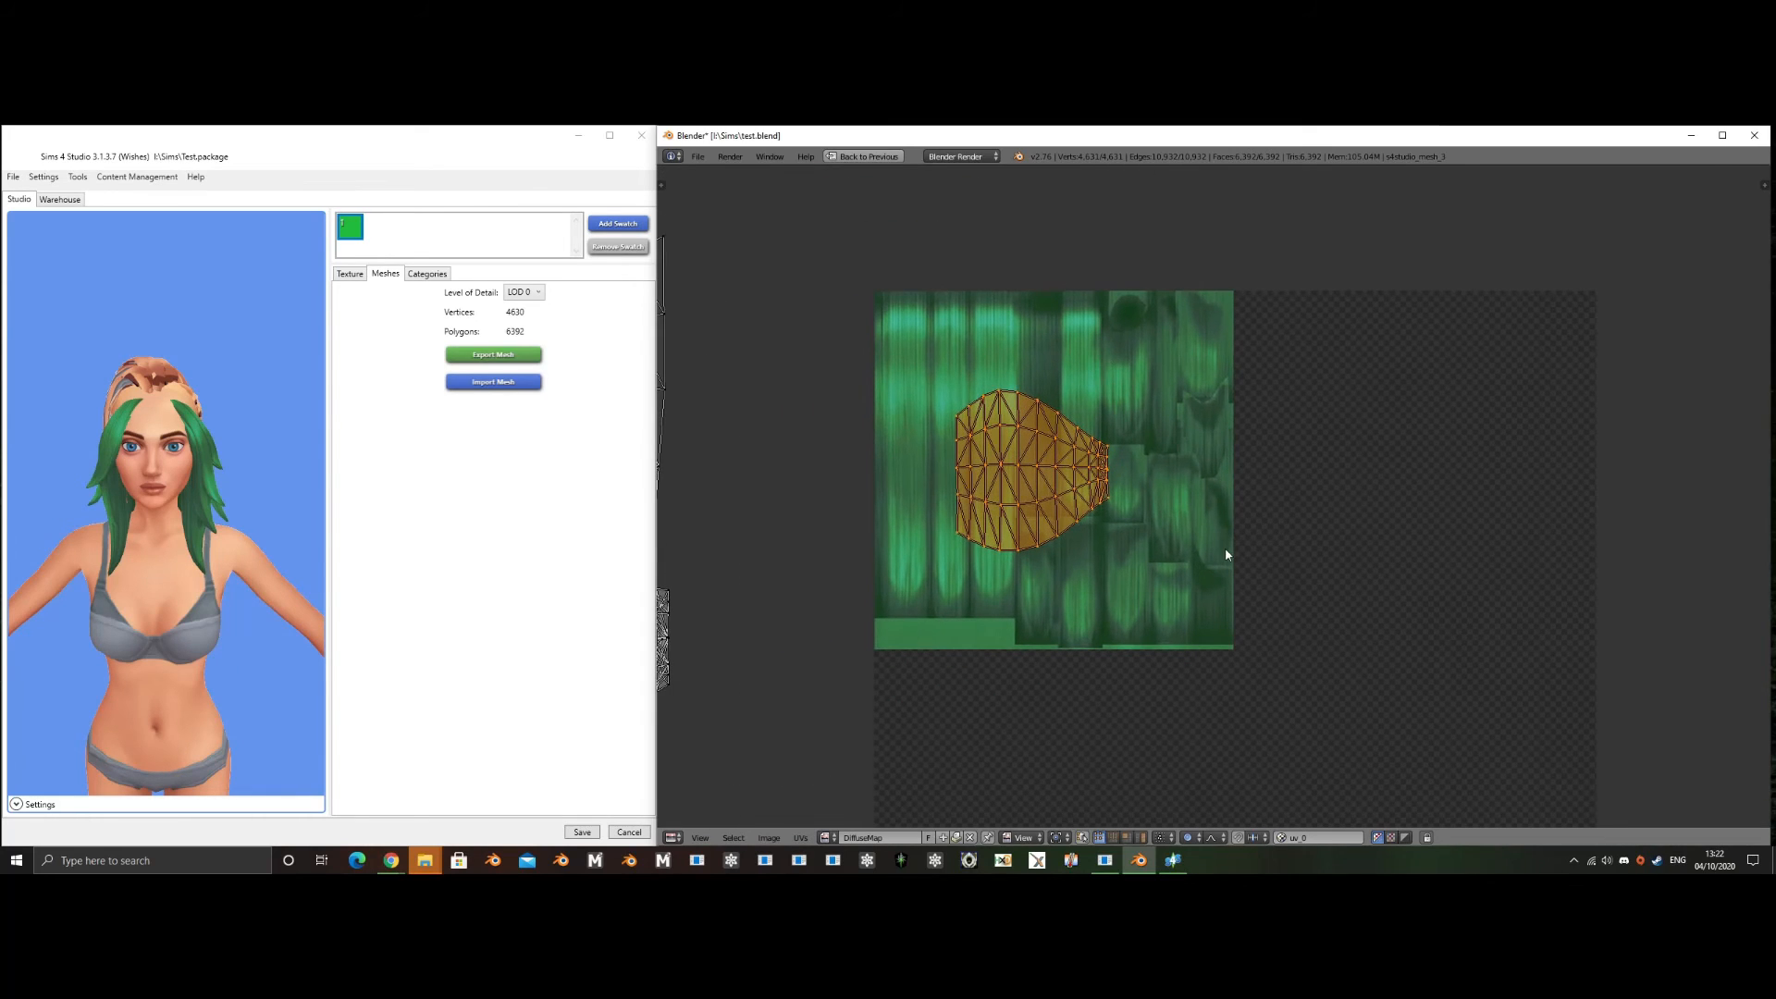
key(r)
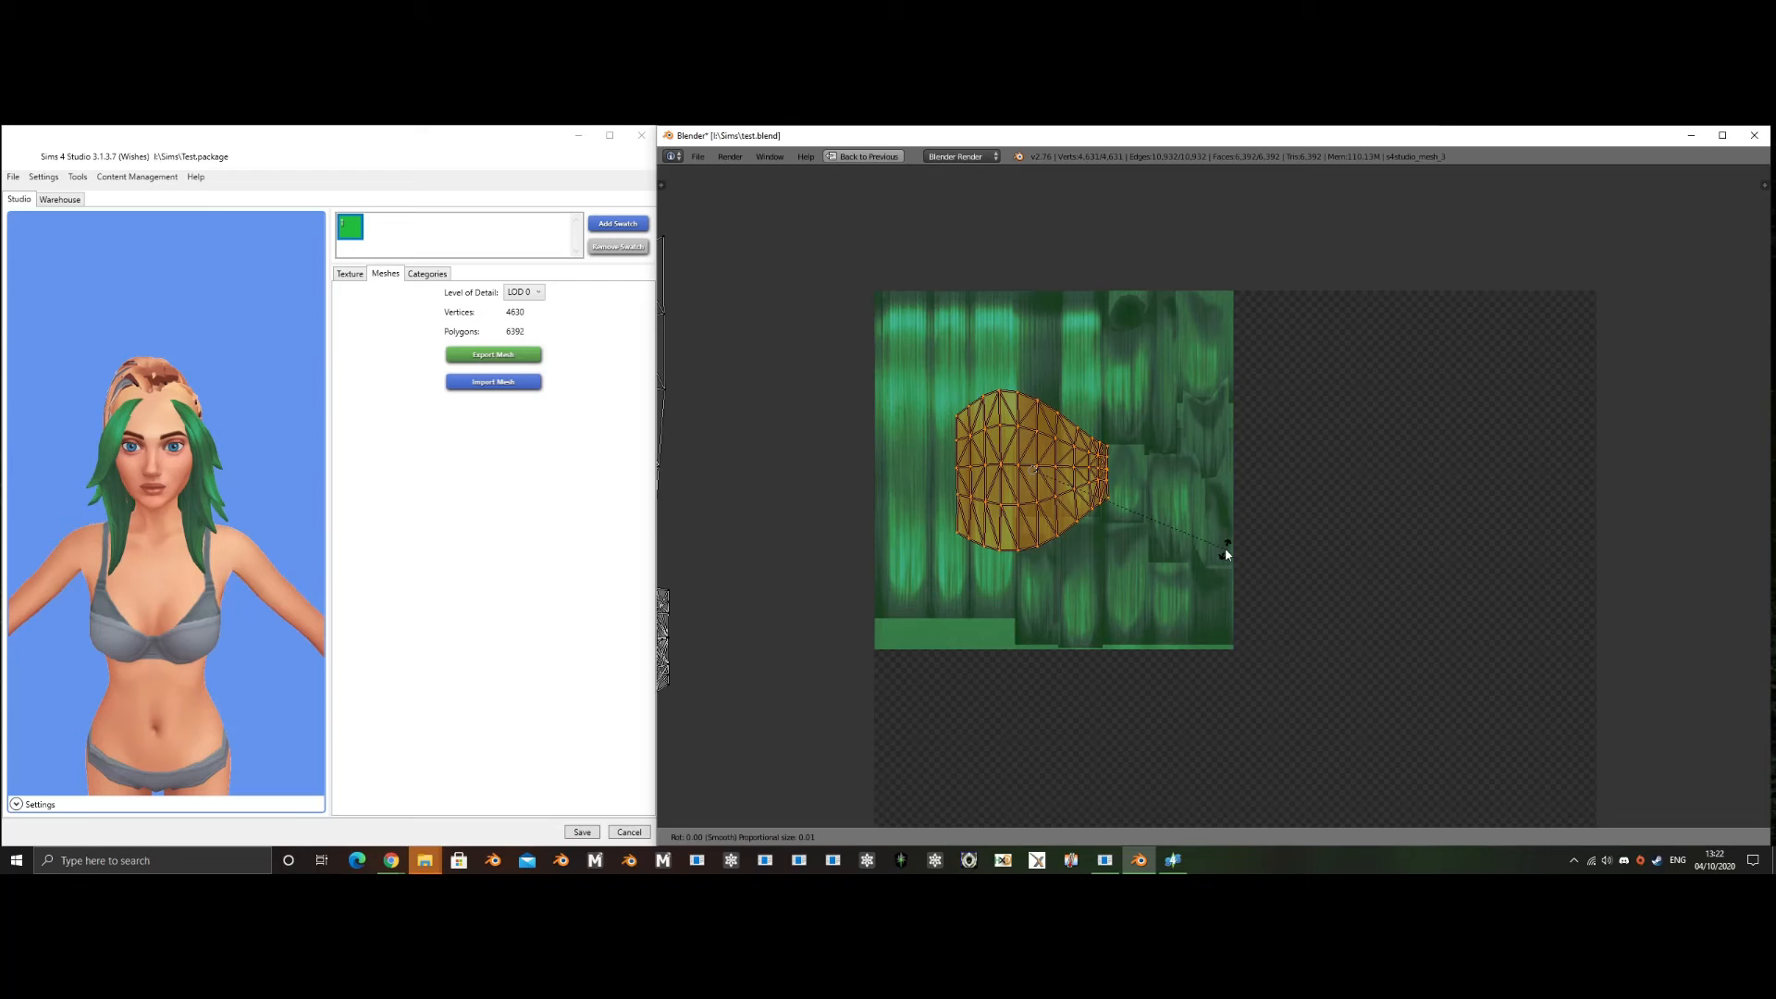
text(90)
key(Return)
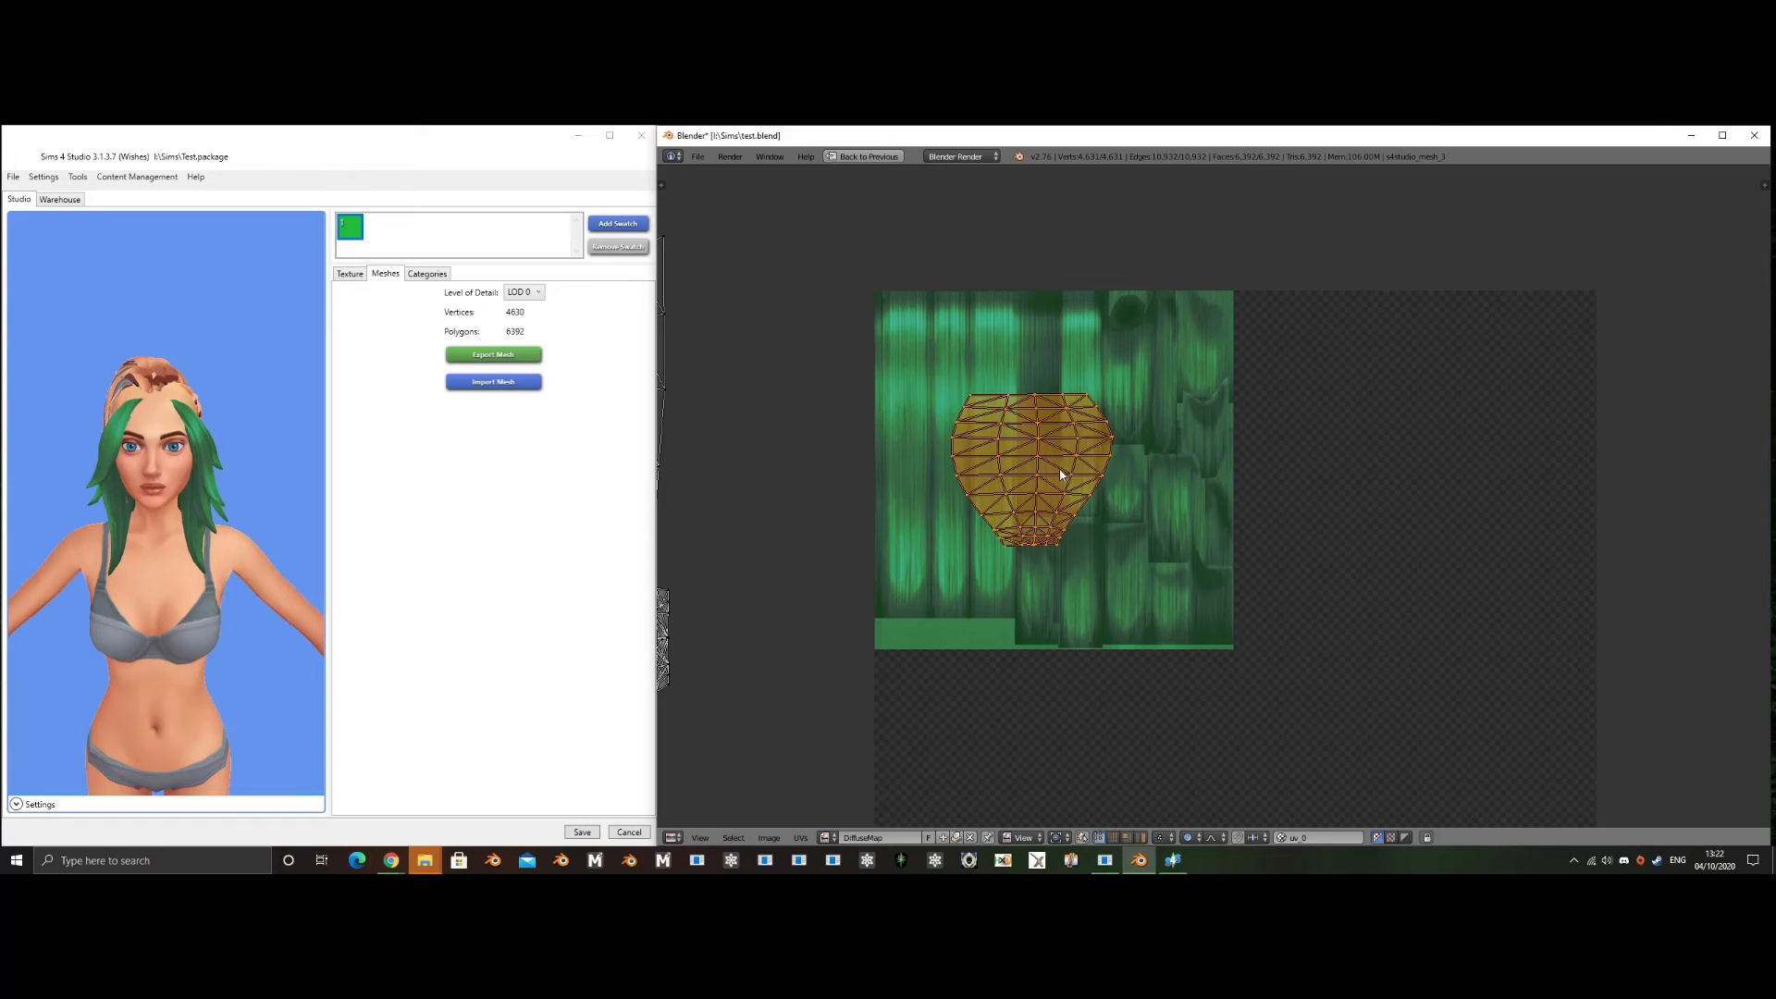
- Shrink the rounded UV island, mostly along X, and fit it over the short strand just right of the fourth bright strand
key(g)
click(1164, 505)
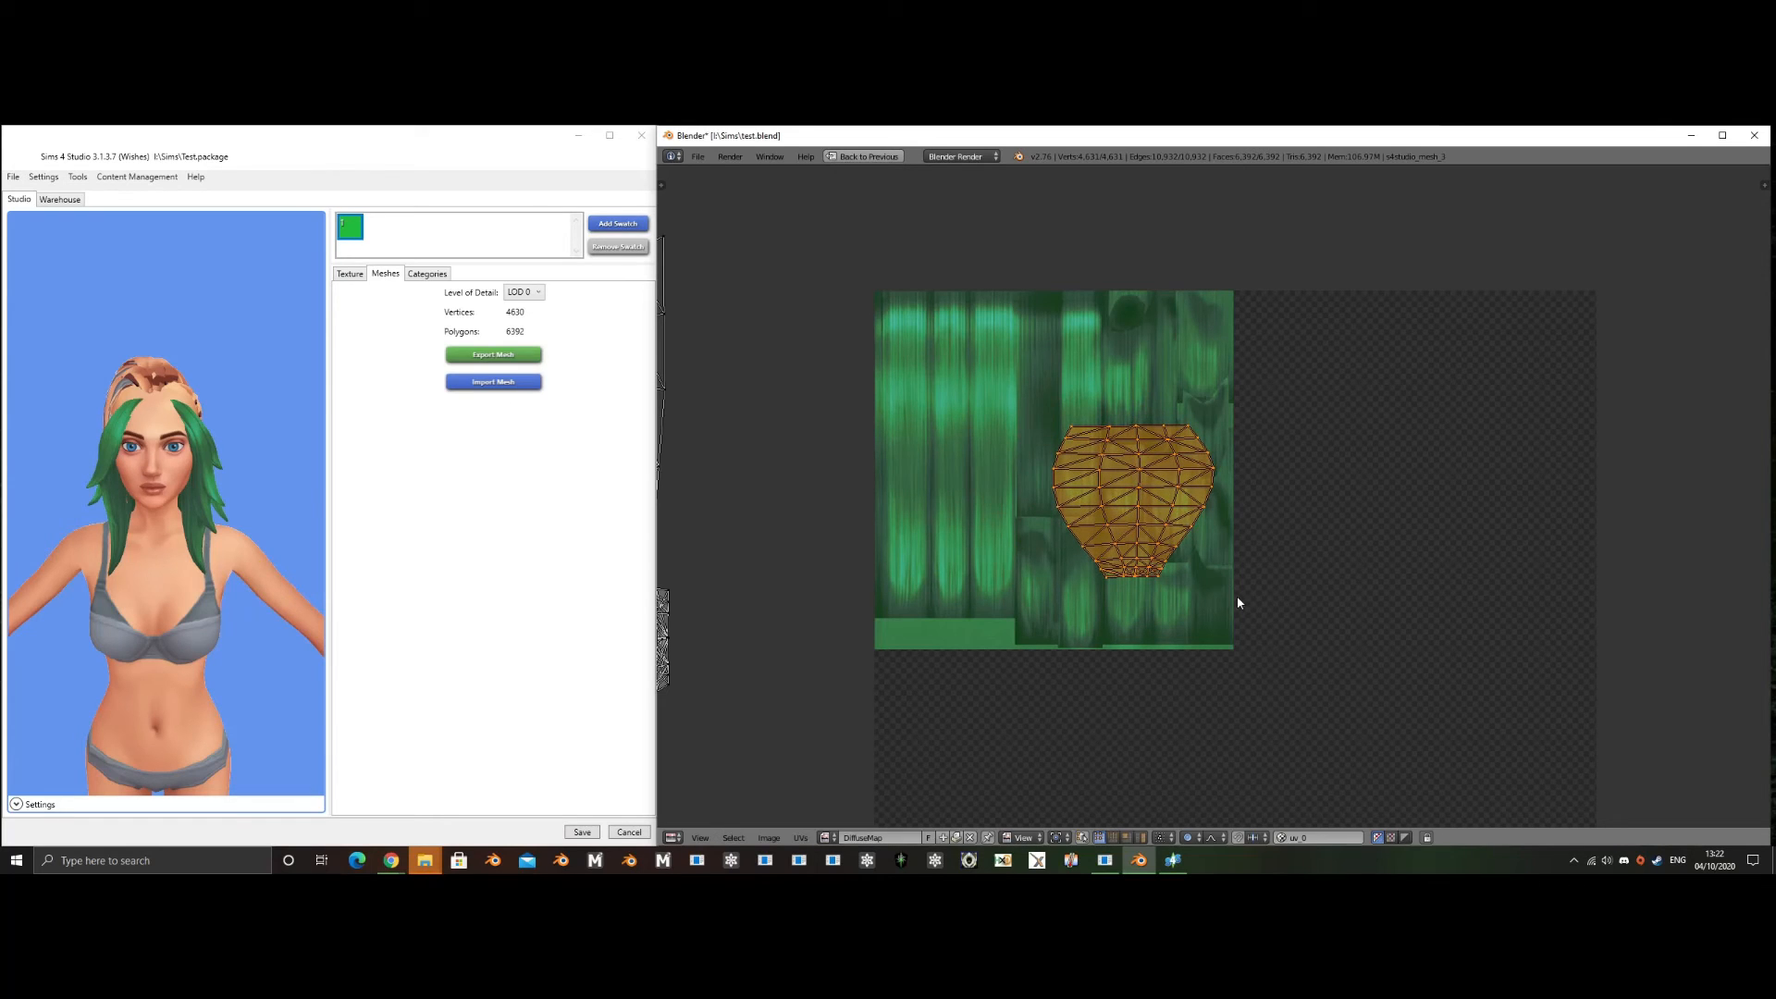
key(s)
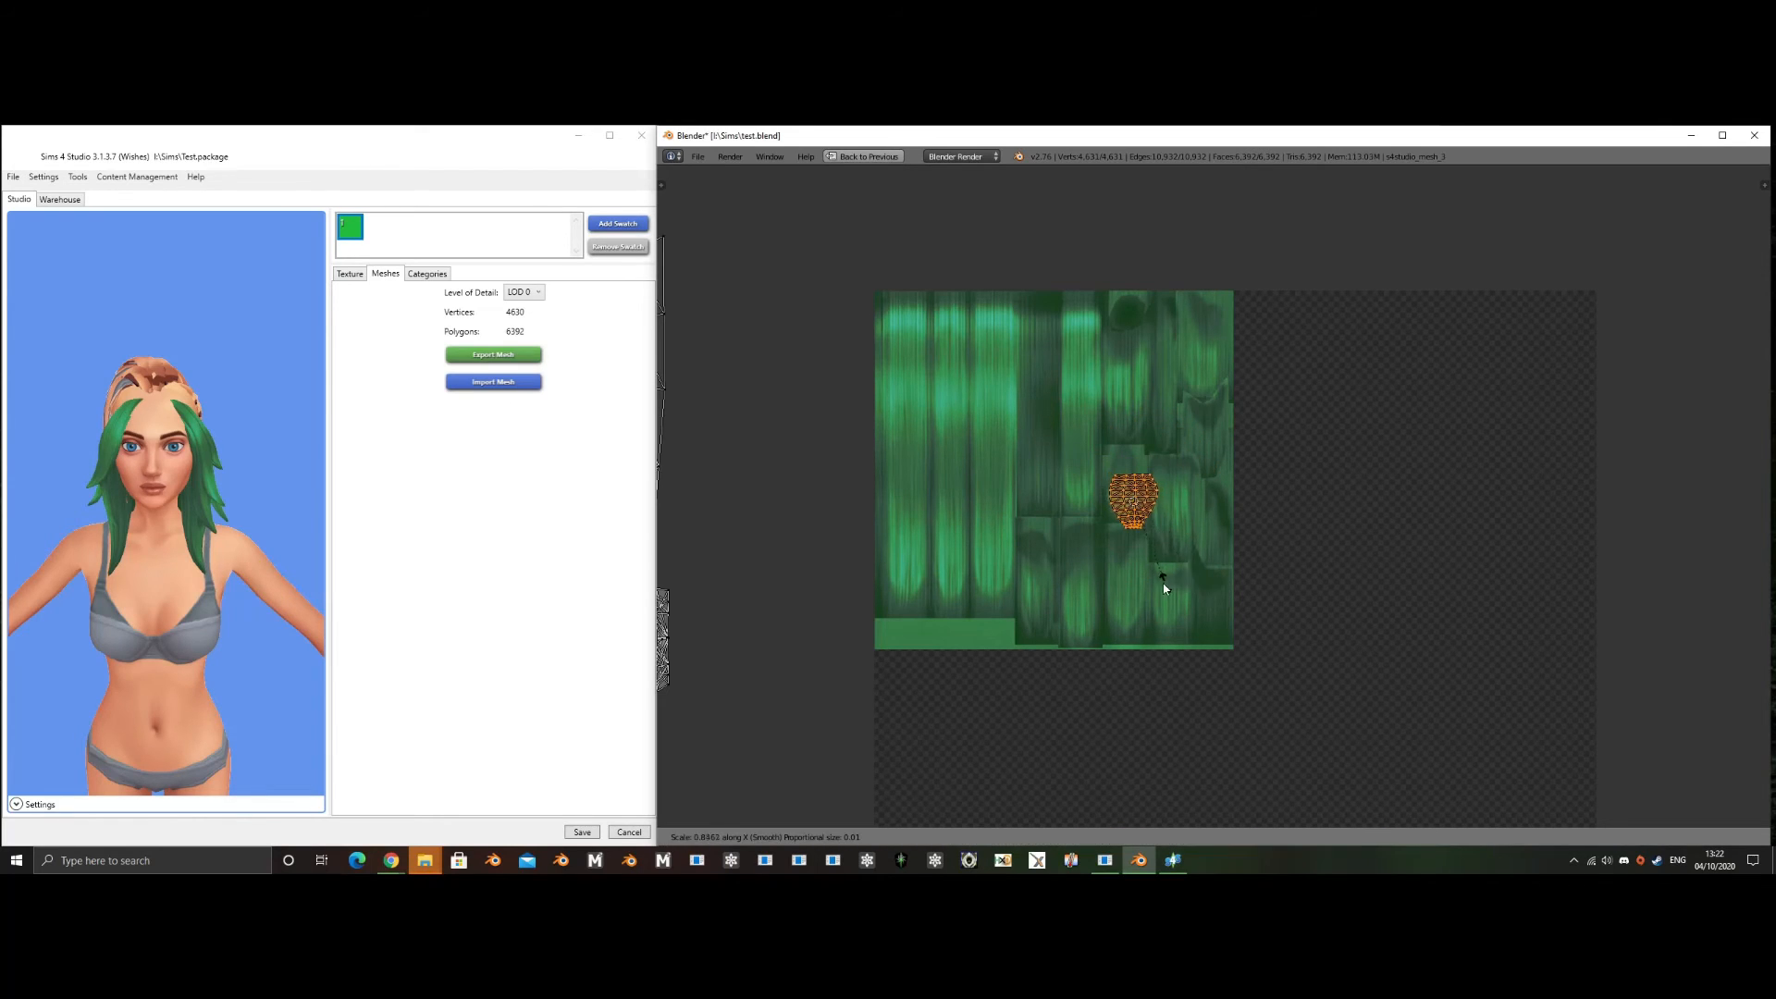
click(1105, 559)
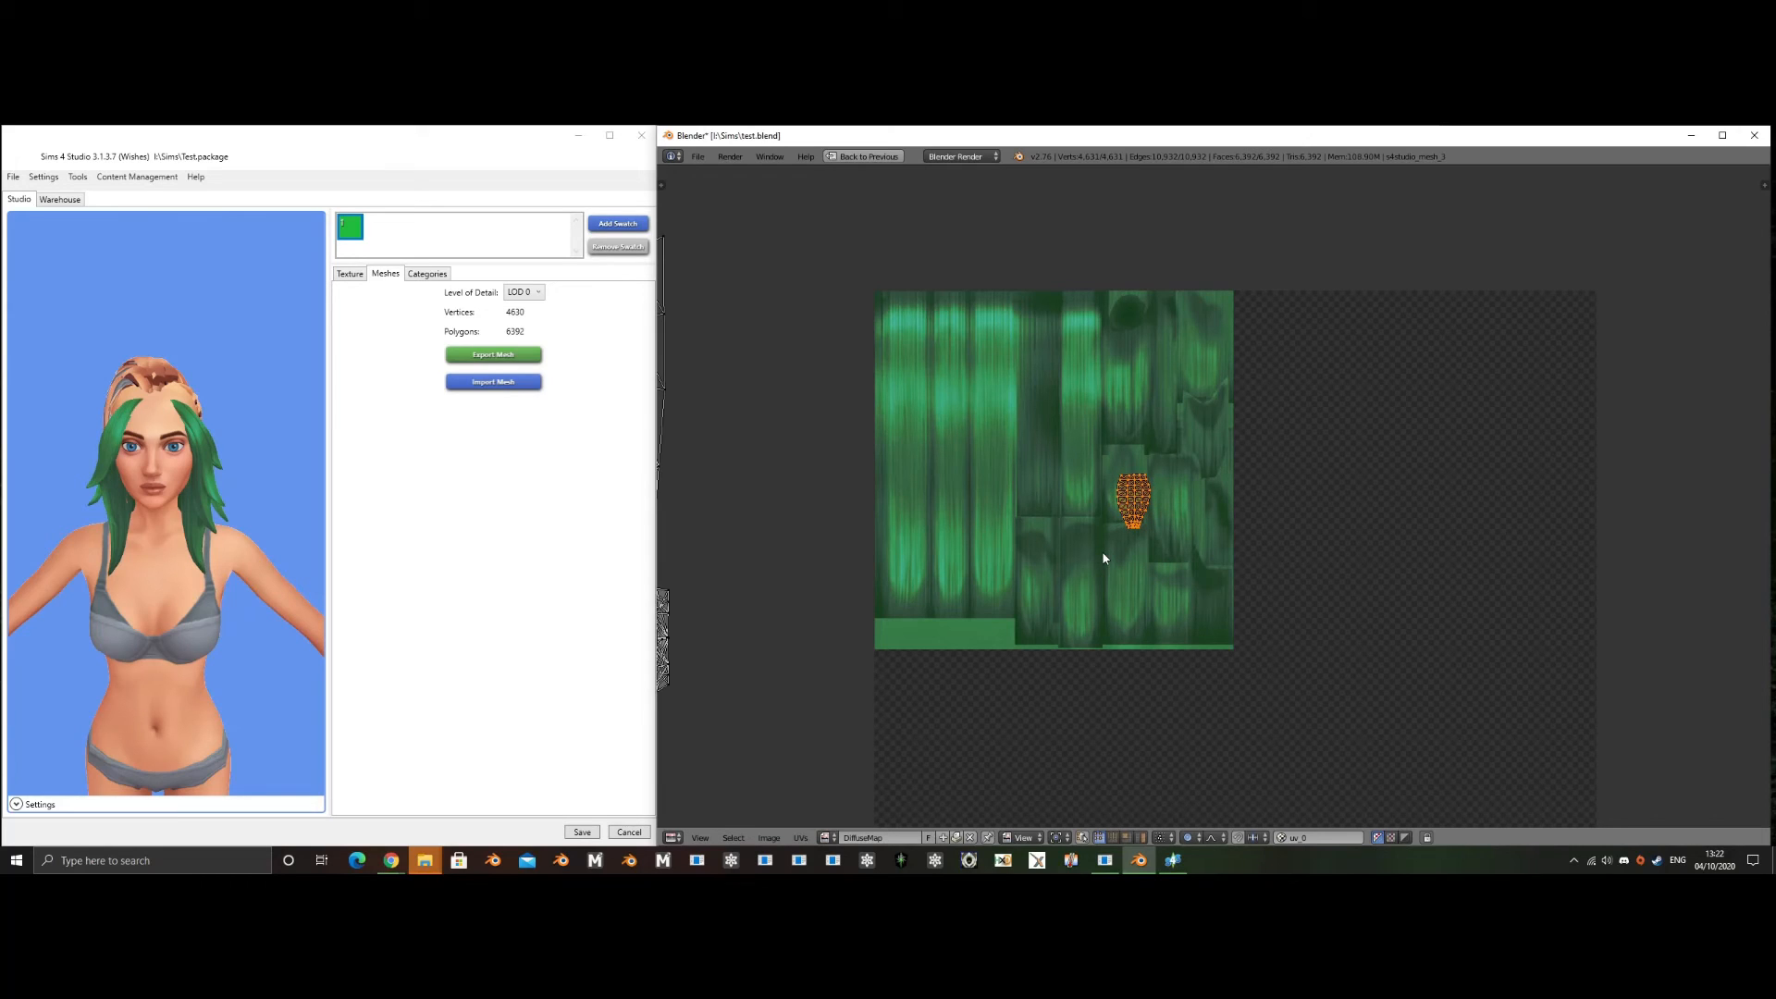
key(g)
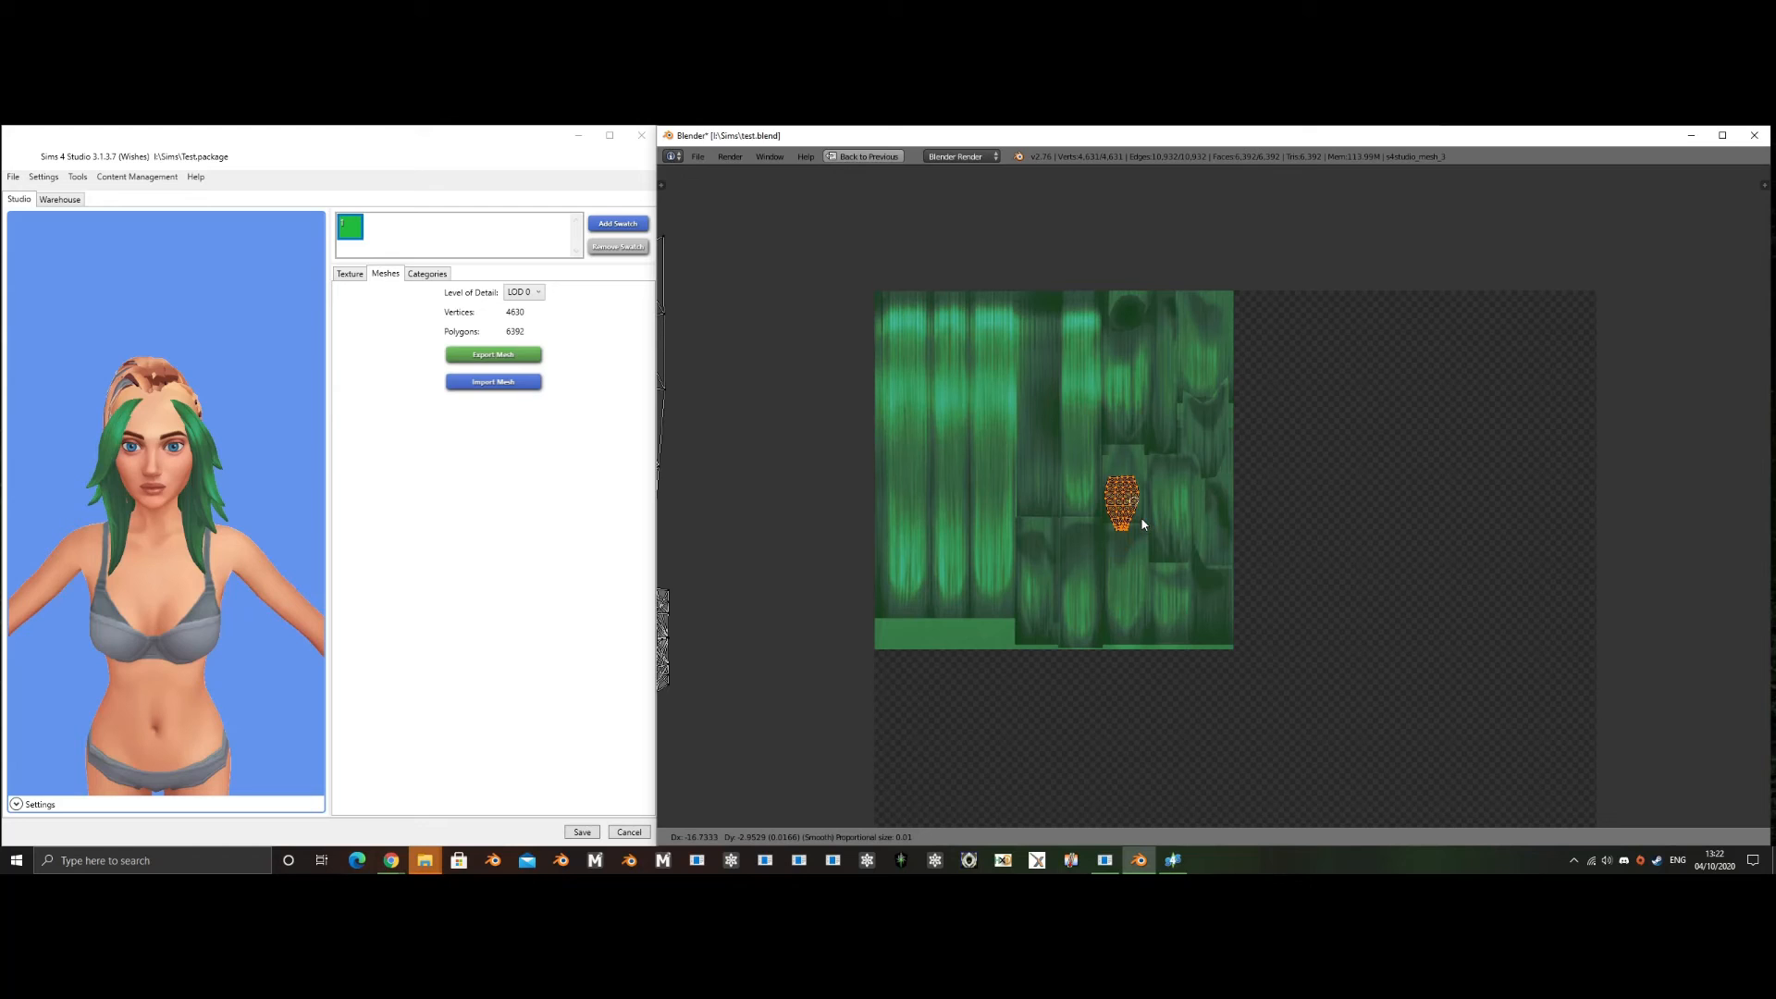
click(1147, 409)
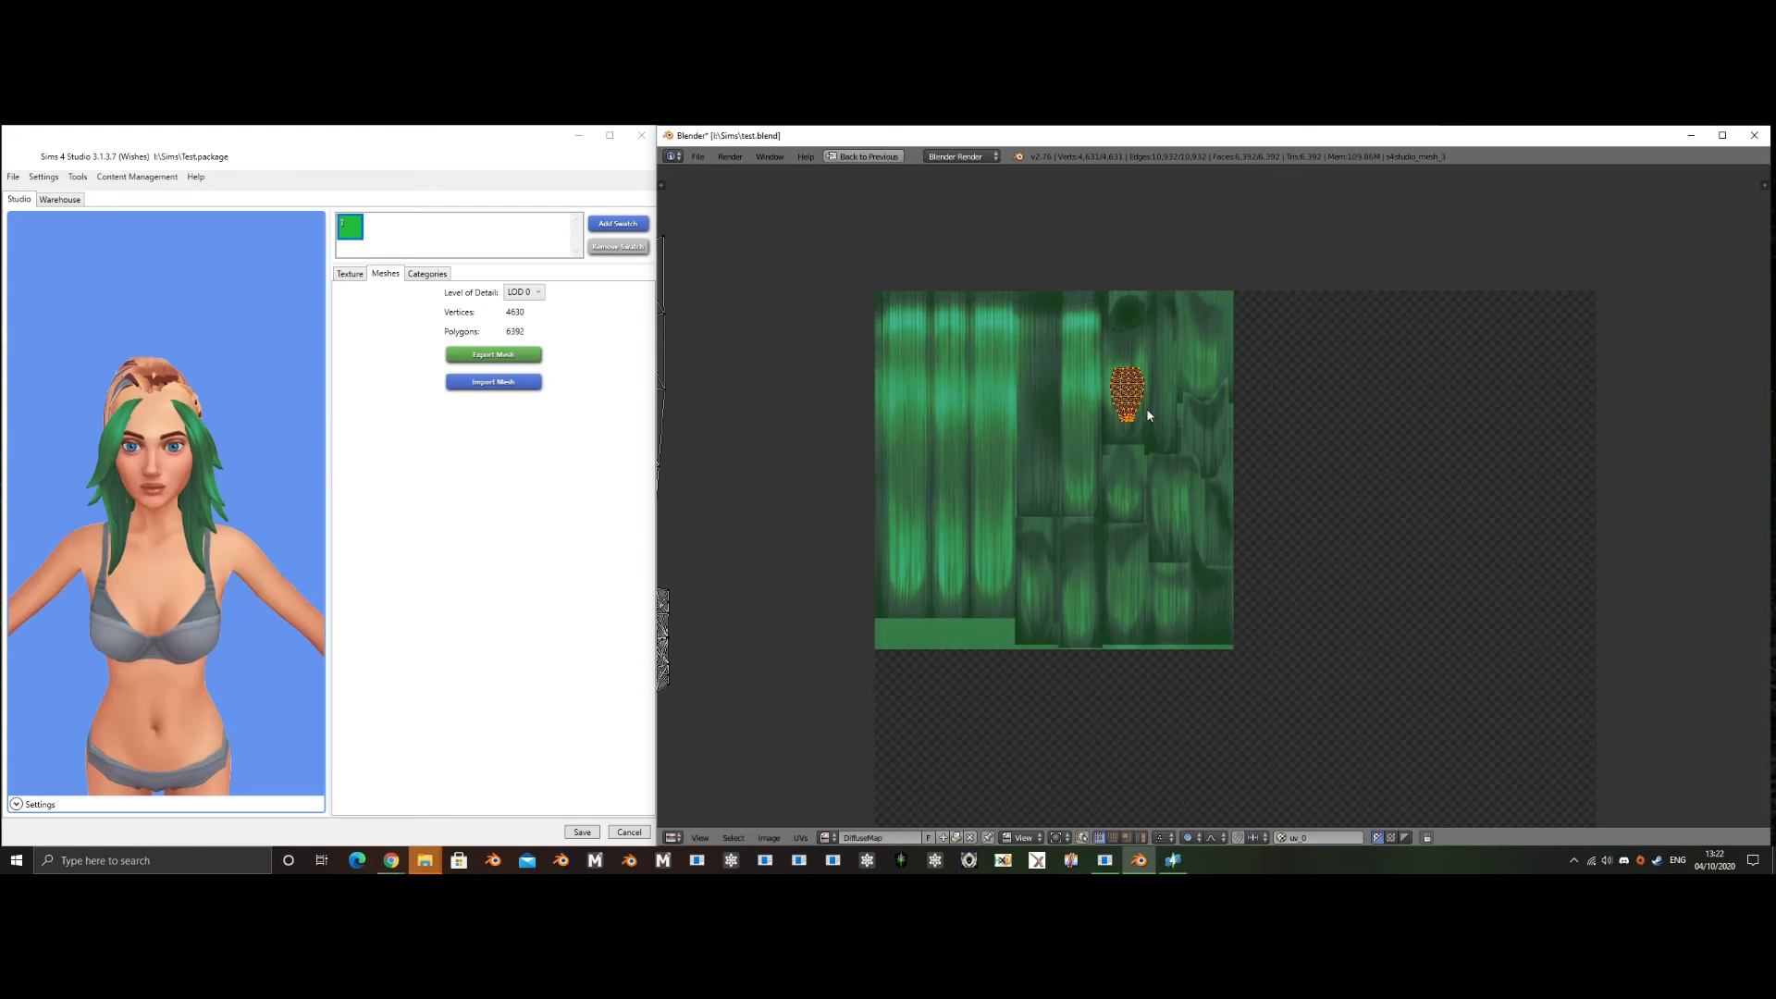
key(s)
click(1175, 486)
- Clear the selection, circle-select the four-sided island at the bottom of the remaining UVs and move it over the DiffuseMap's lower edge
scroll(1175, 486, down, 2)
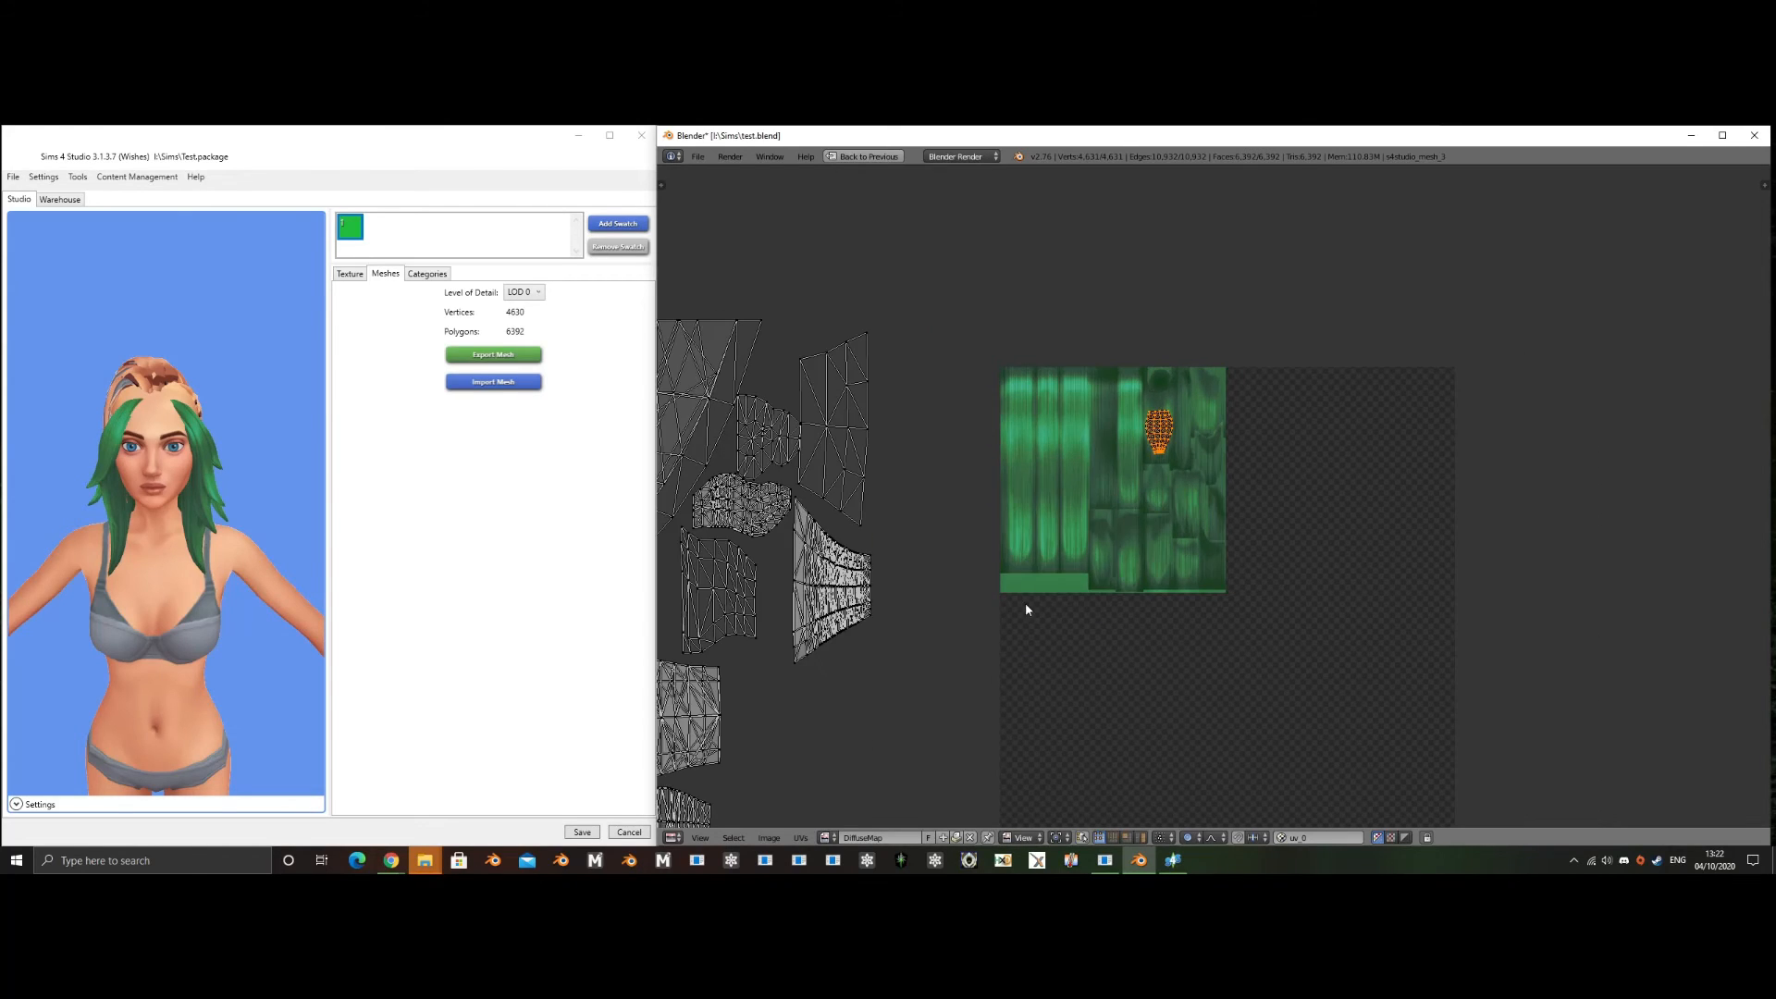
middle_drag(1027, 607, 1310, 335)
key(a)
scroll(1082, 440, down, 3)
middle_drag(1154, 489, 1138, 415)
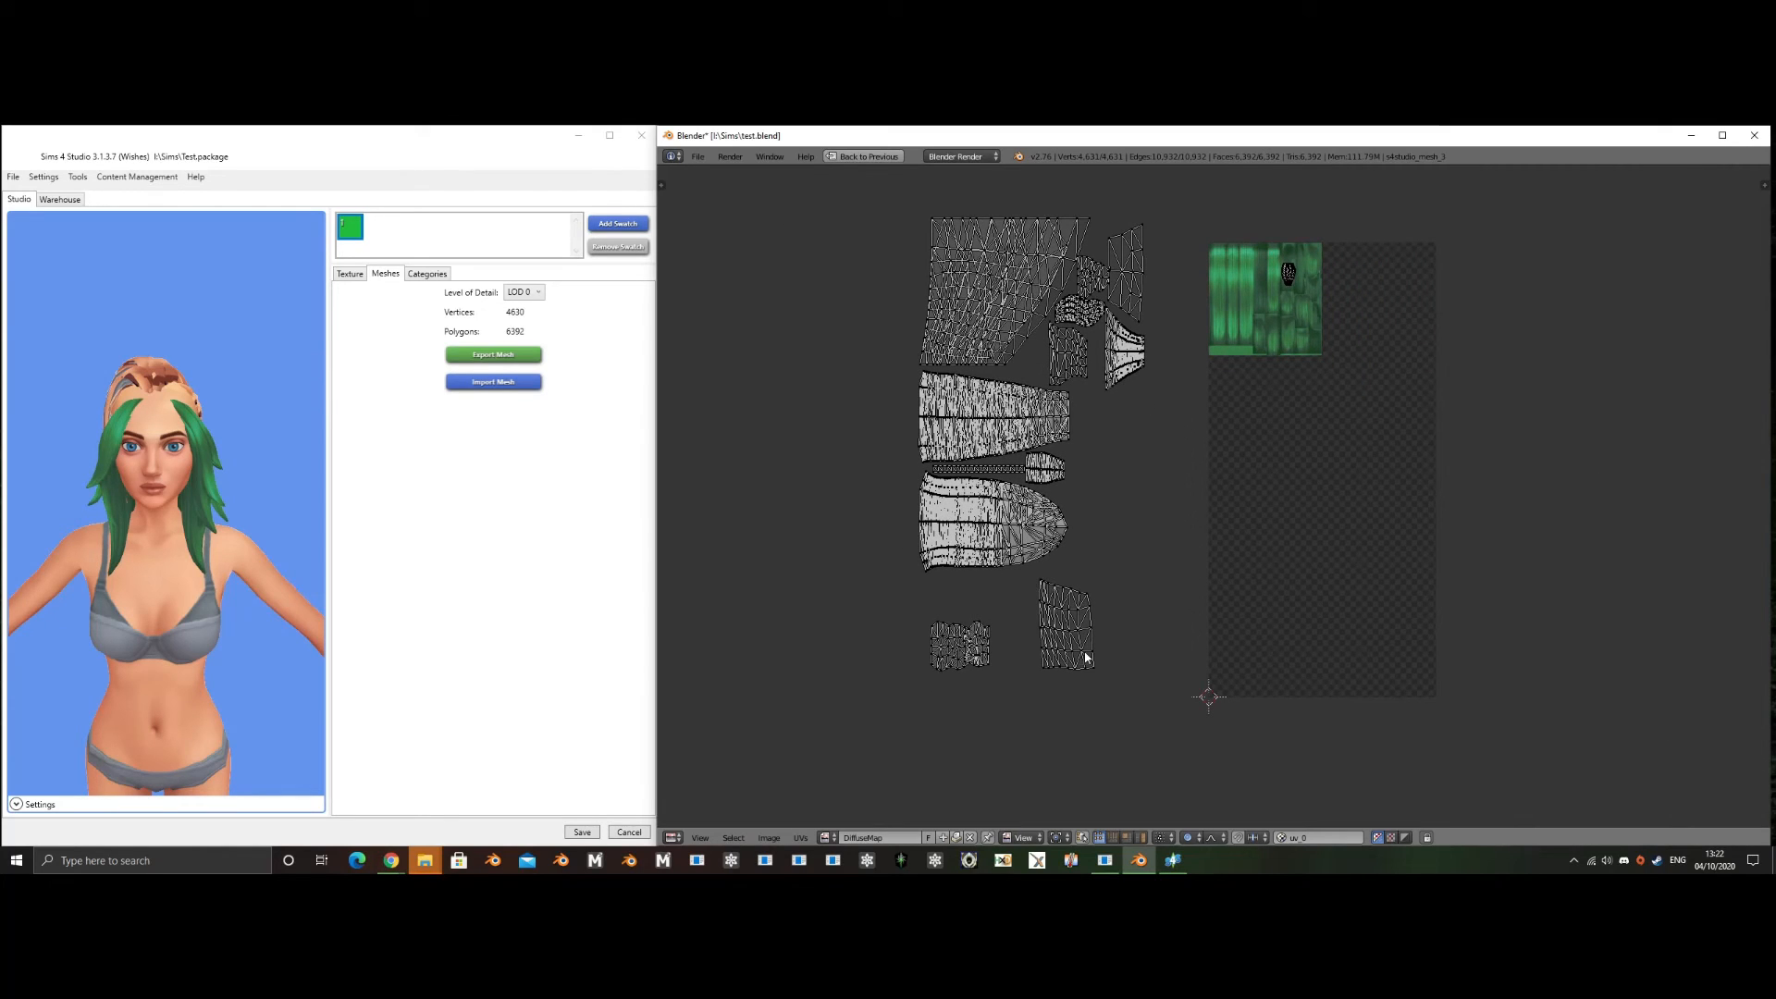
key(c)
drag(1087, 658, 1057, 607)
key(Escape)
key(g)
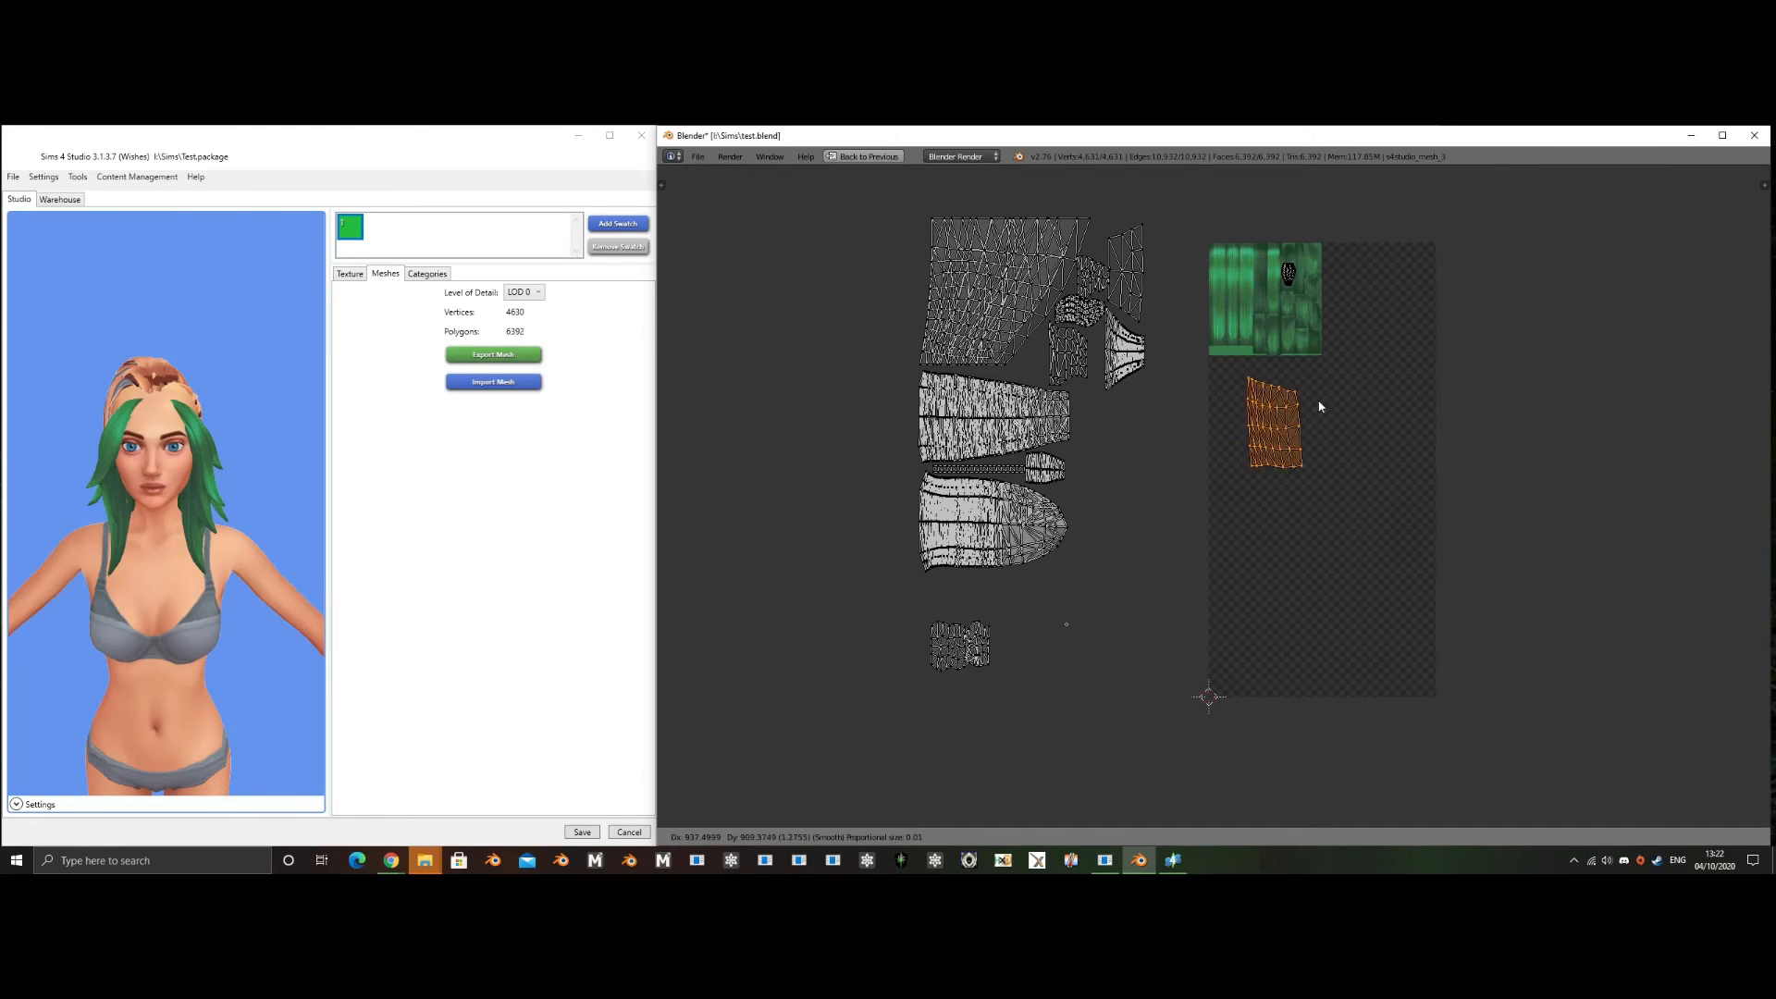
click(1310, 341)
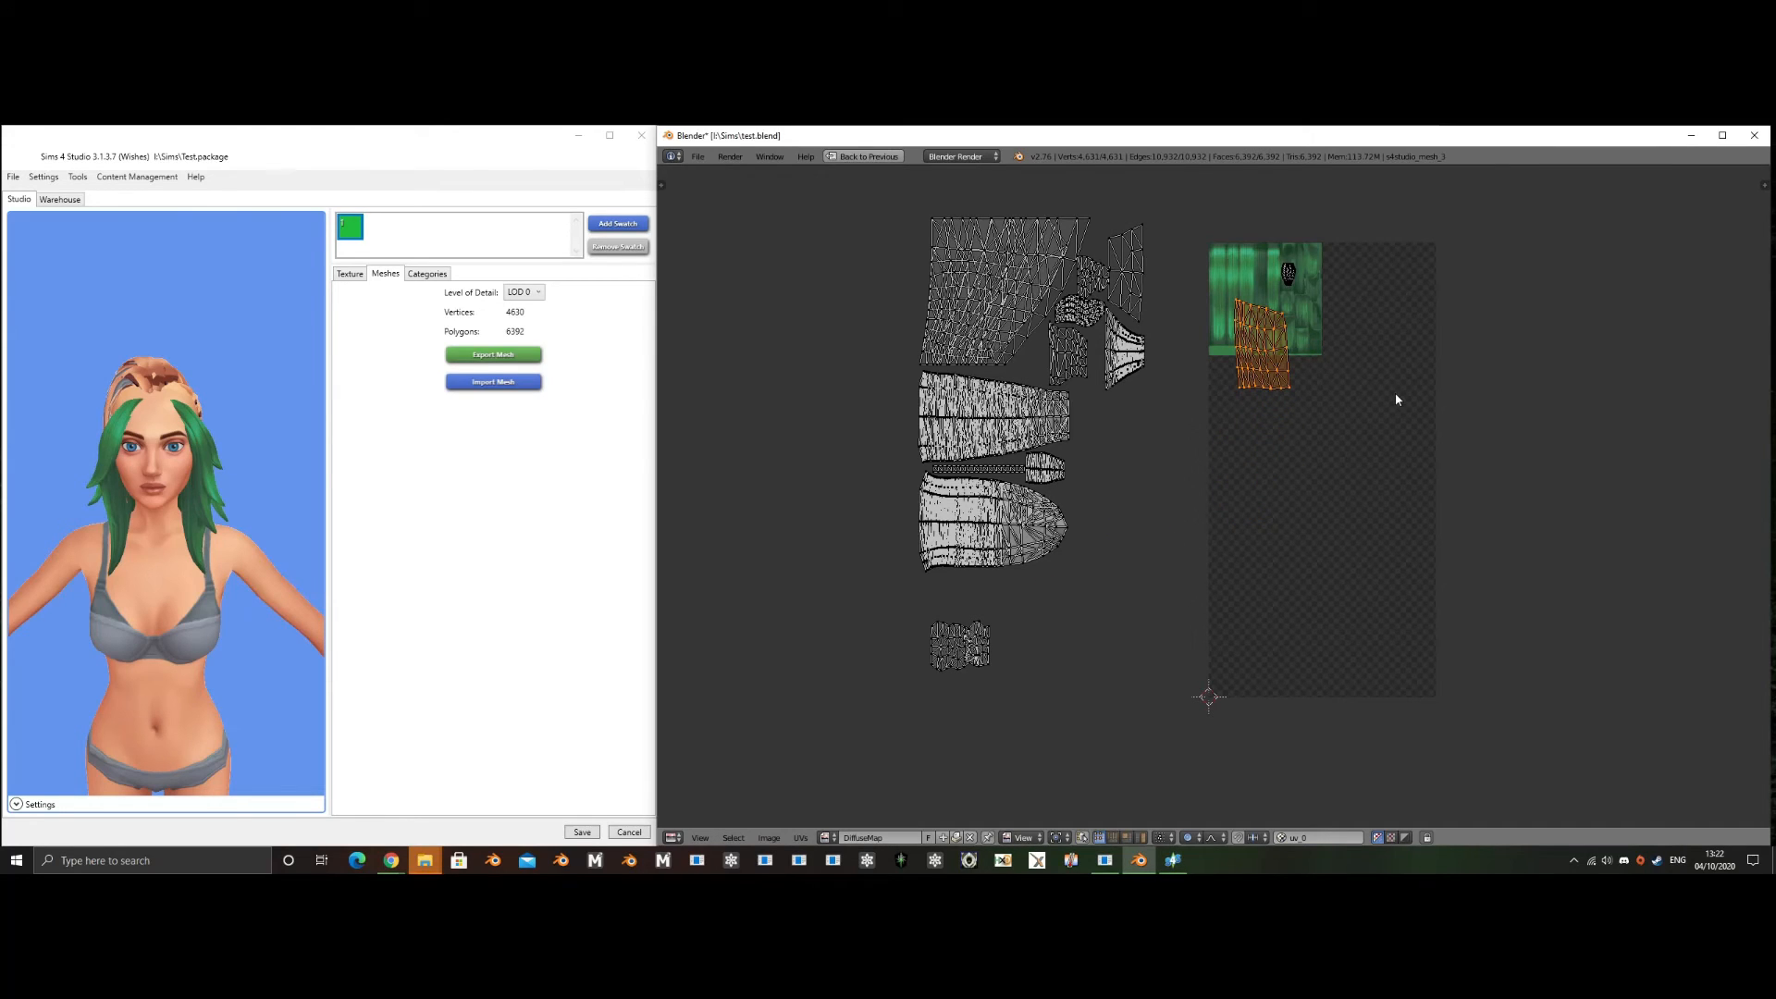
- Rotate the four-sided UV island 90 degrees and narrow it along X
text(r90)
key(Return)
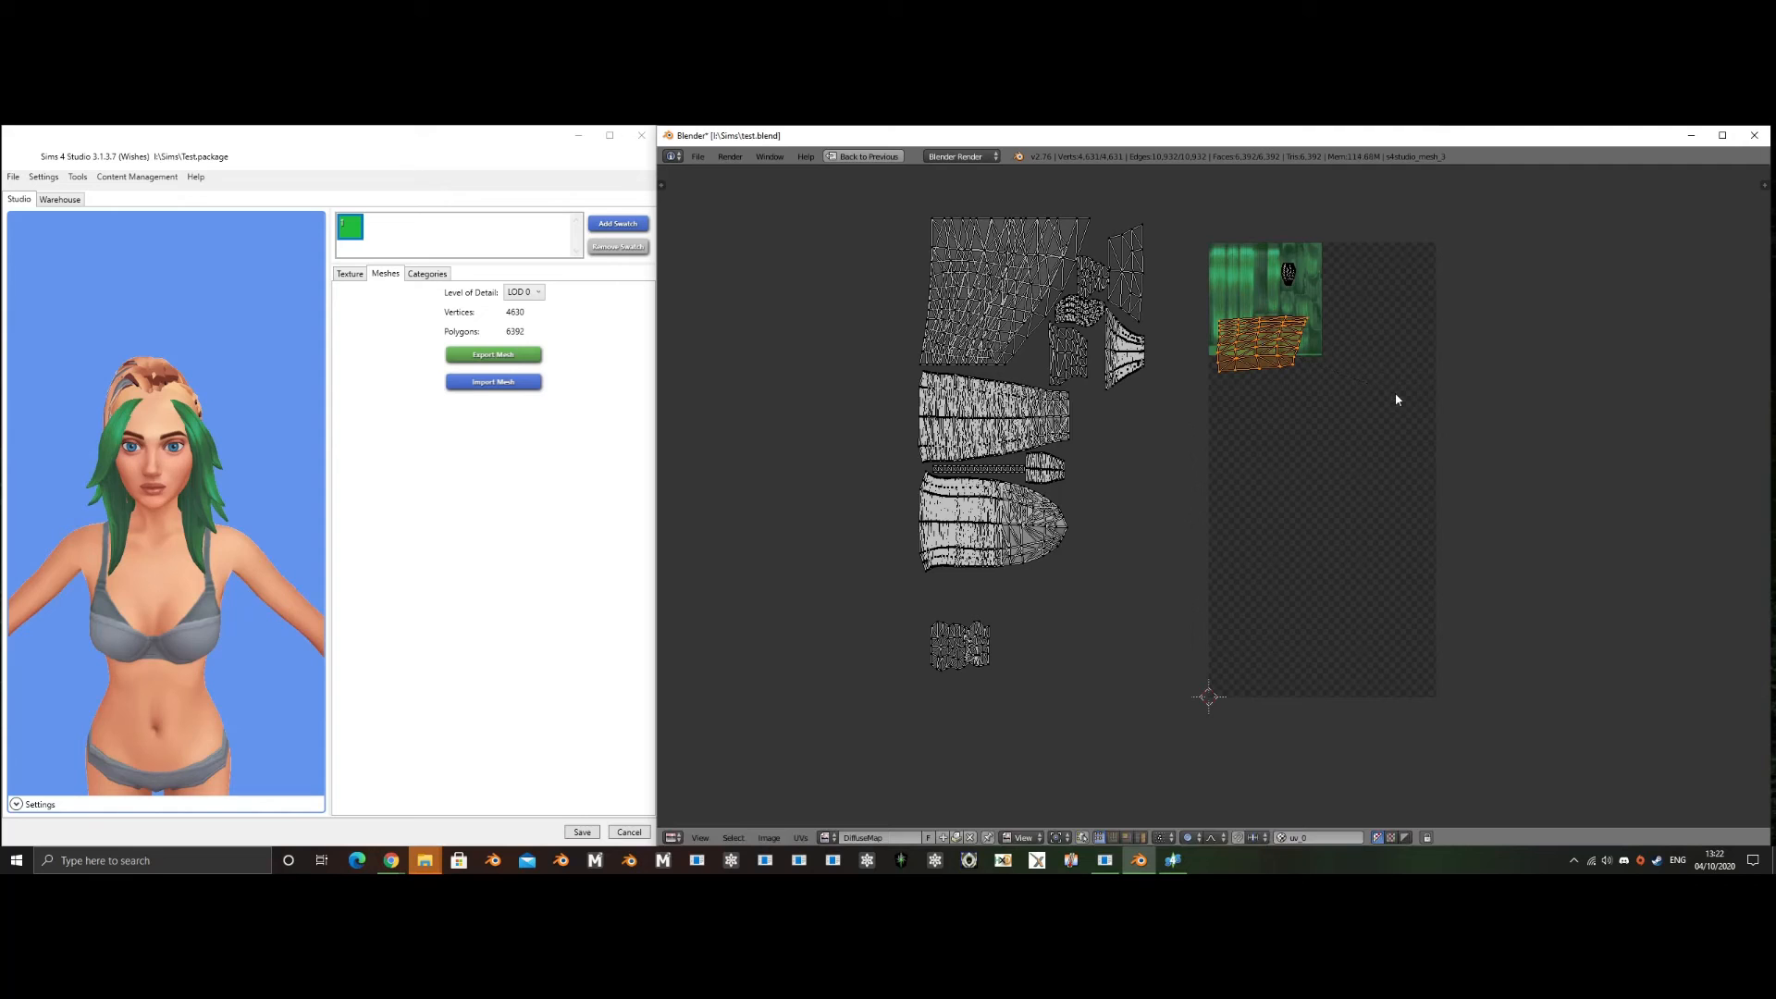
key(s)
key(x)
click(1225, 364)
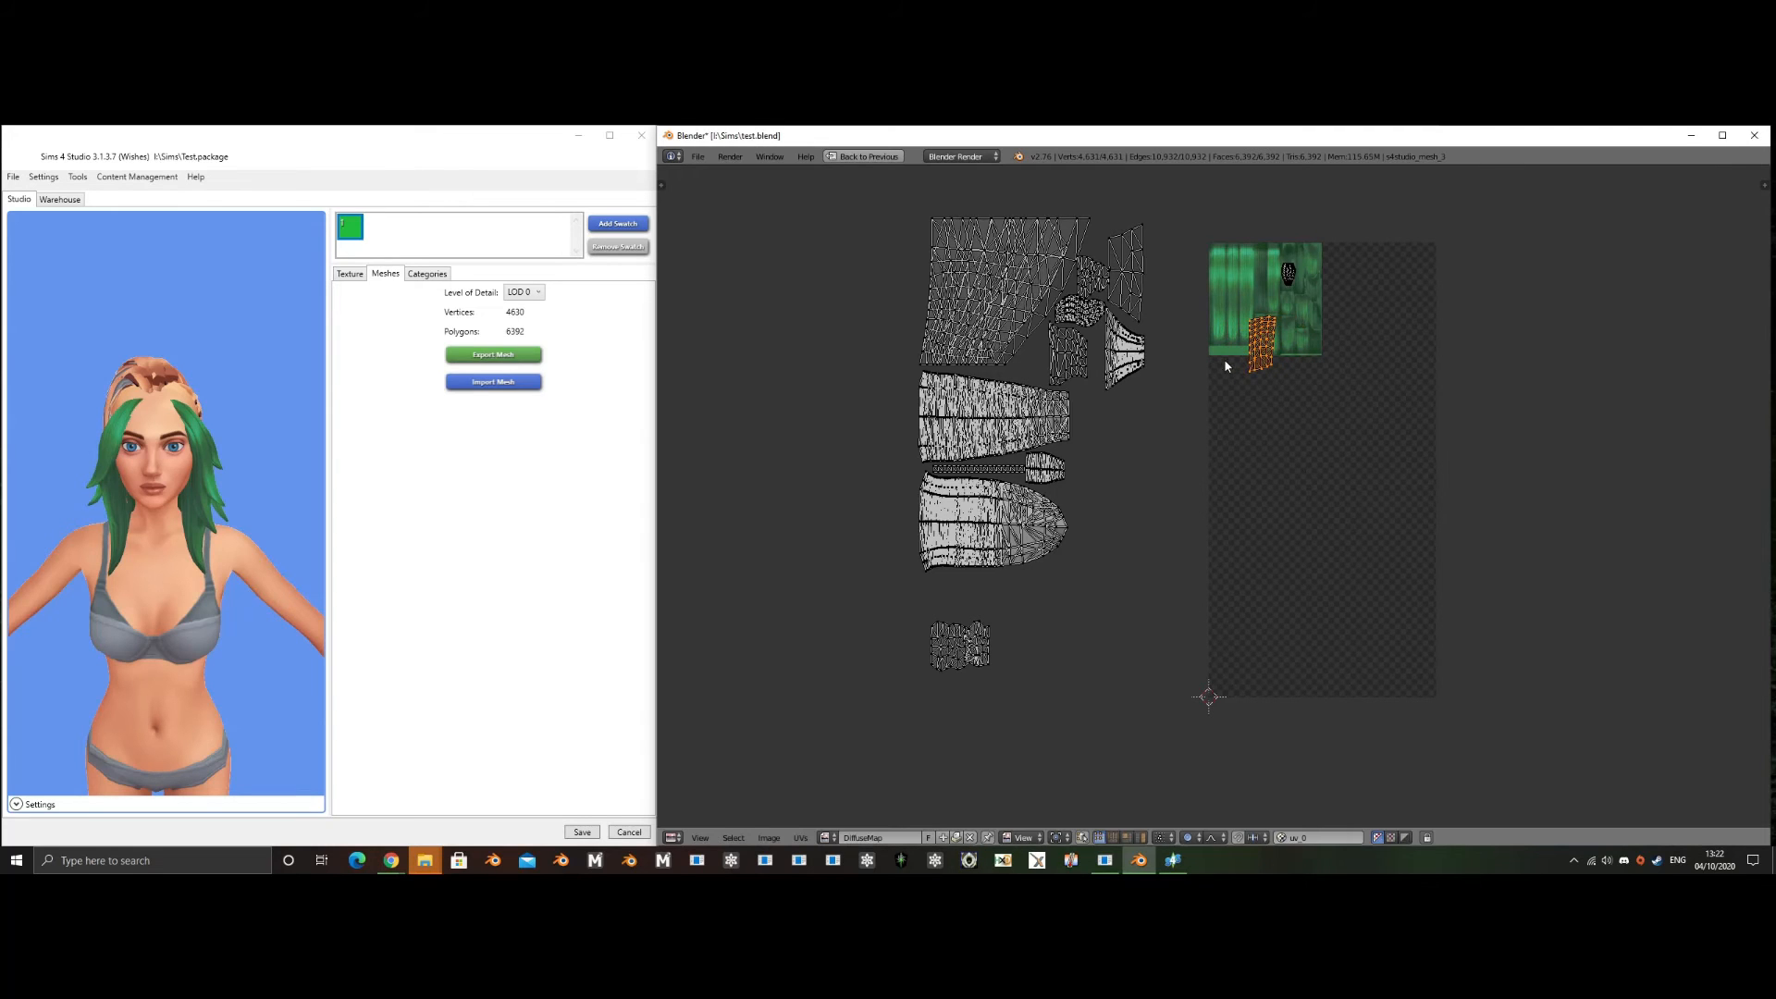
middle_drag(1301, 253, 1252, 425)
scroll(1249, 476, up, 4)
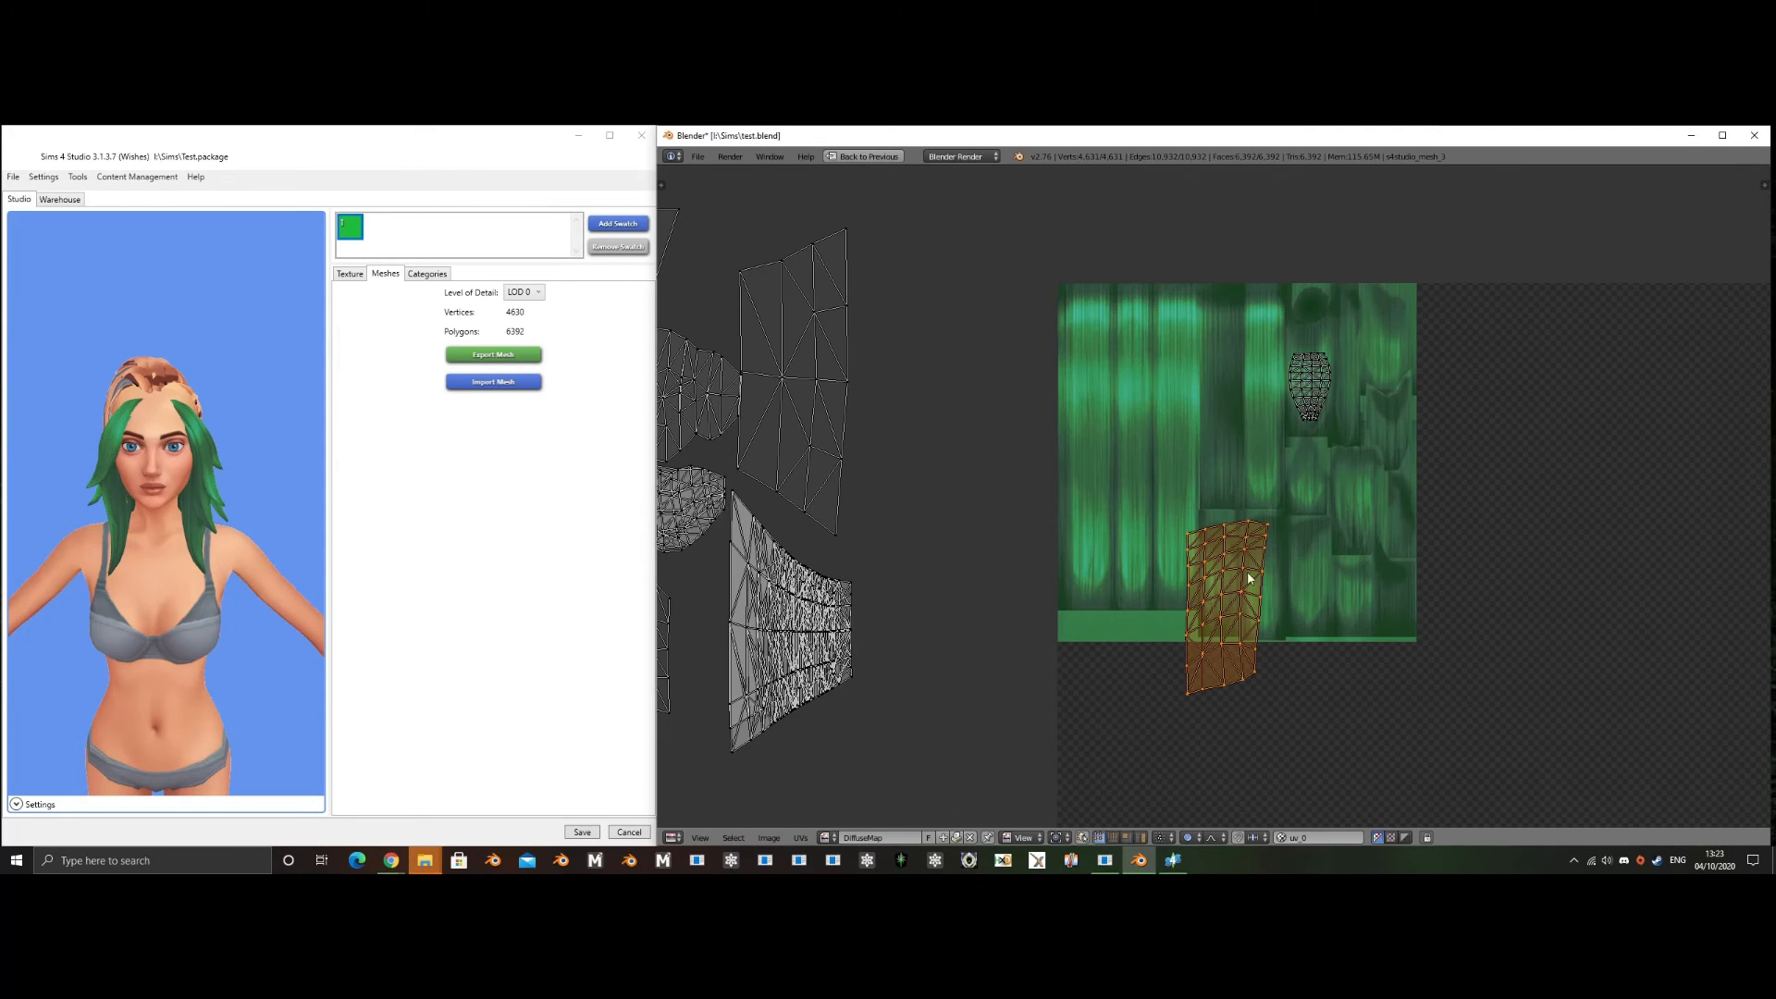
key(s)
key(x)
click(1266, 698)
- Place the four-sided UV island on the upper part of the second bright strand and narrow it along X to the strand's width
key(g)
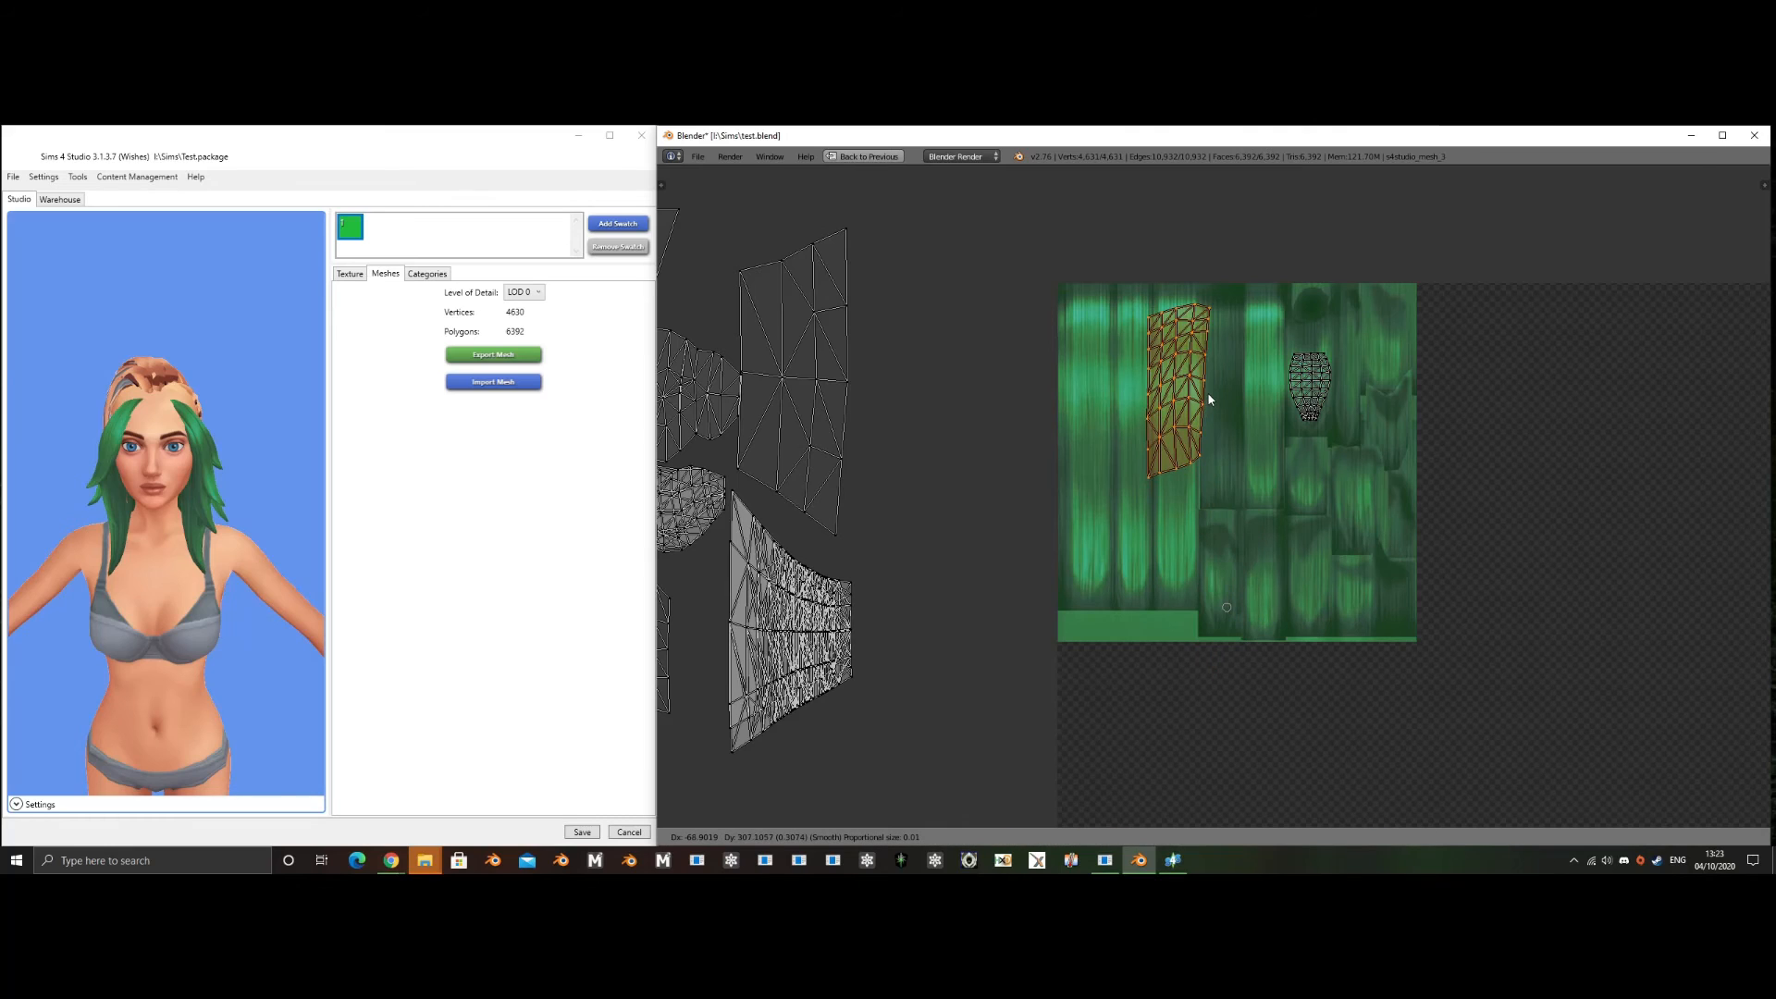
click(1158, 376)
key(s)
key(x)
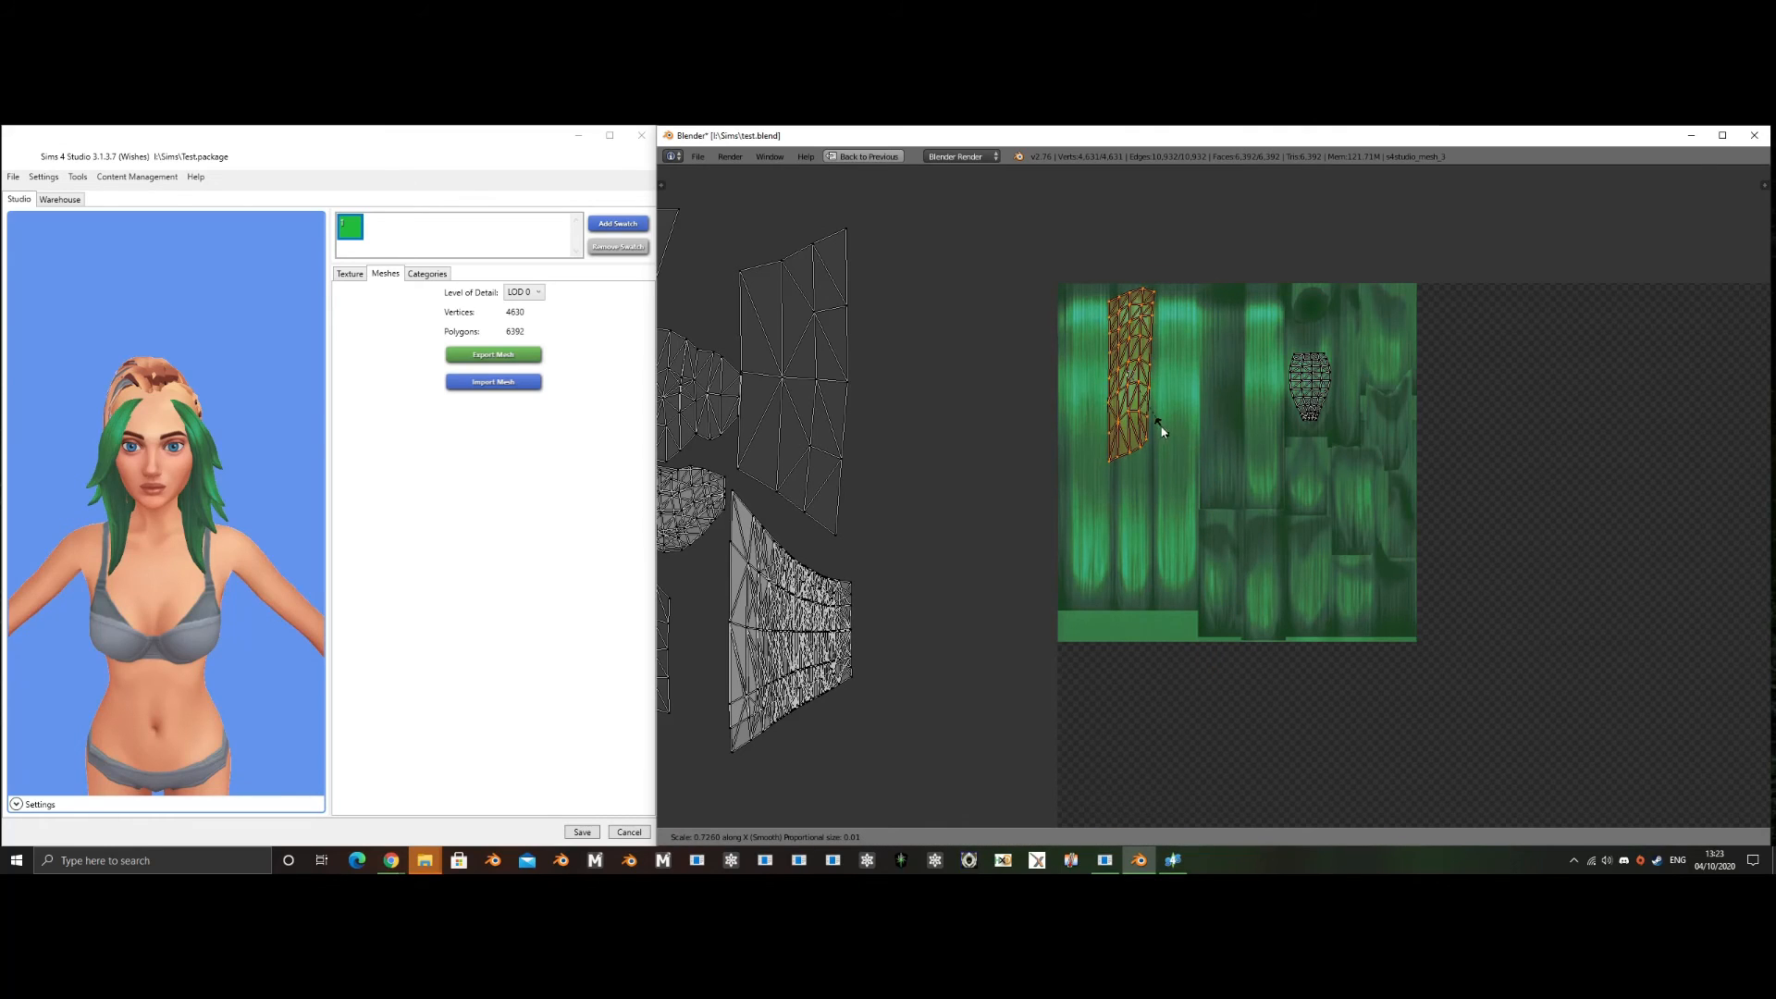
click(1156, 422)
key(g)
click(1159, 426)
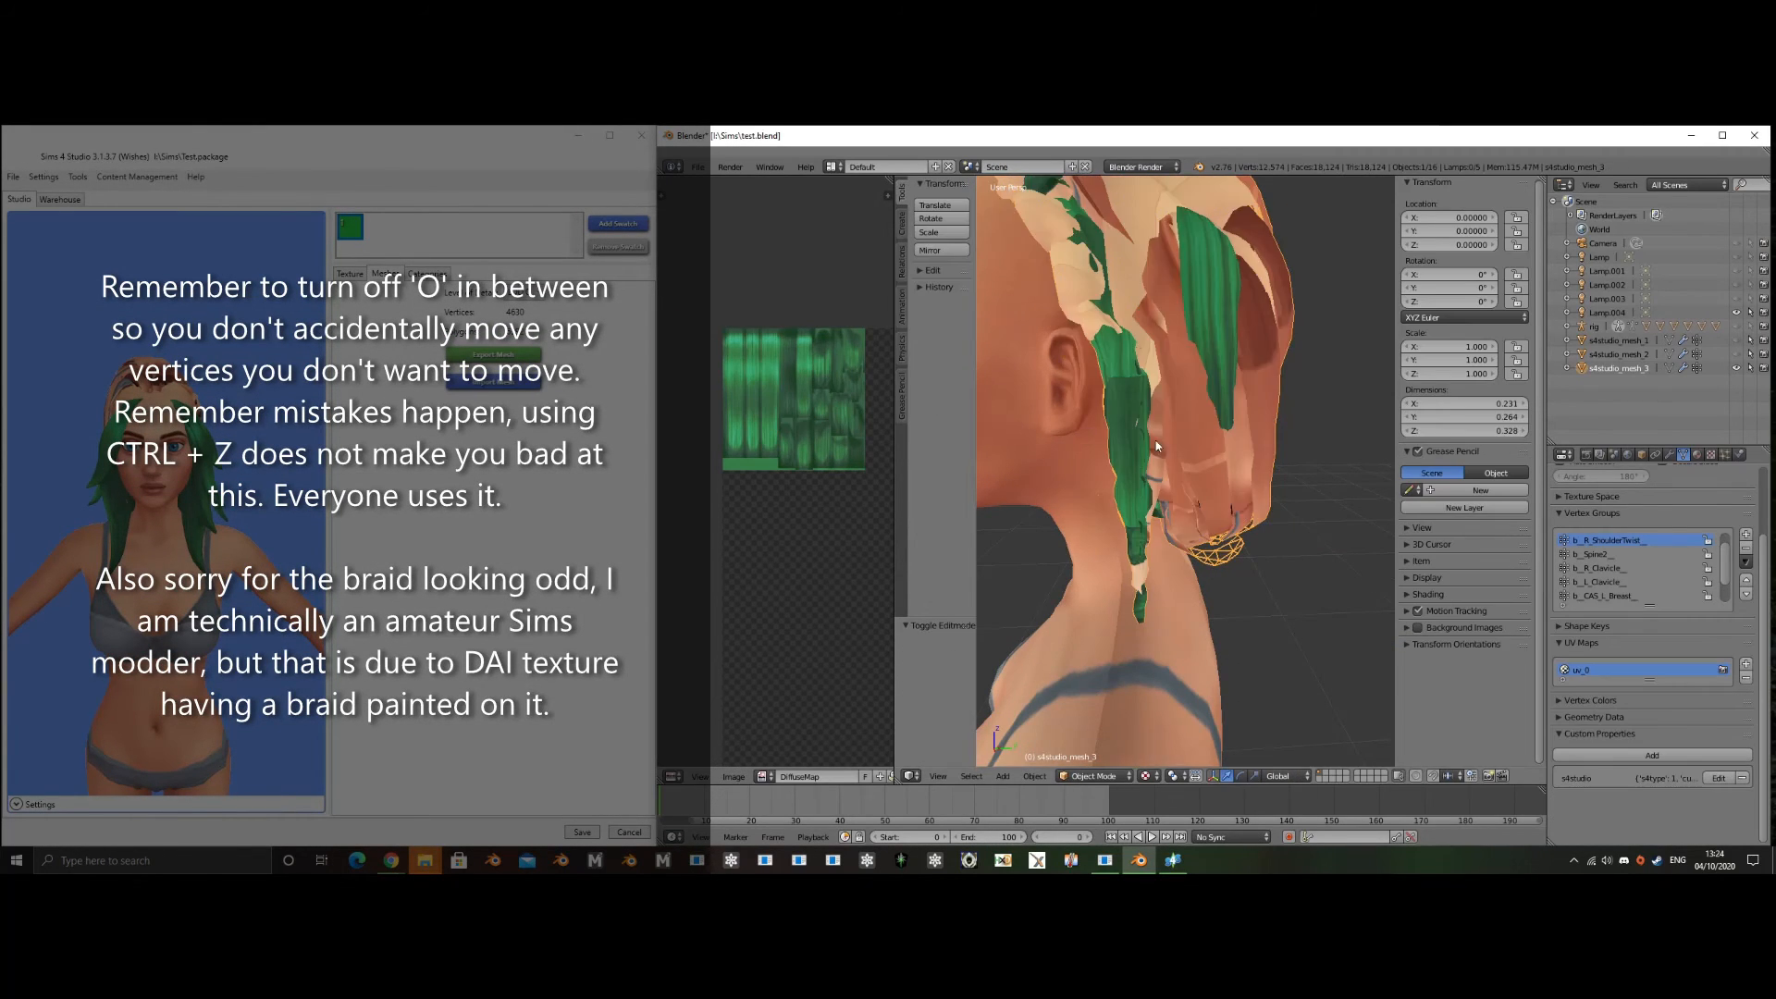
- Check the braid on the model, then move the whole large curved UV island to the canvas area below the DiffuseMap
middle_drag(1157, 447, 1207, 431)
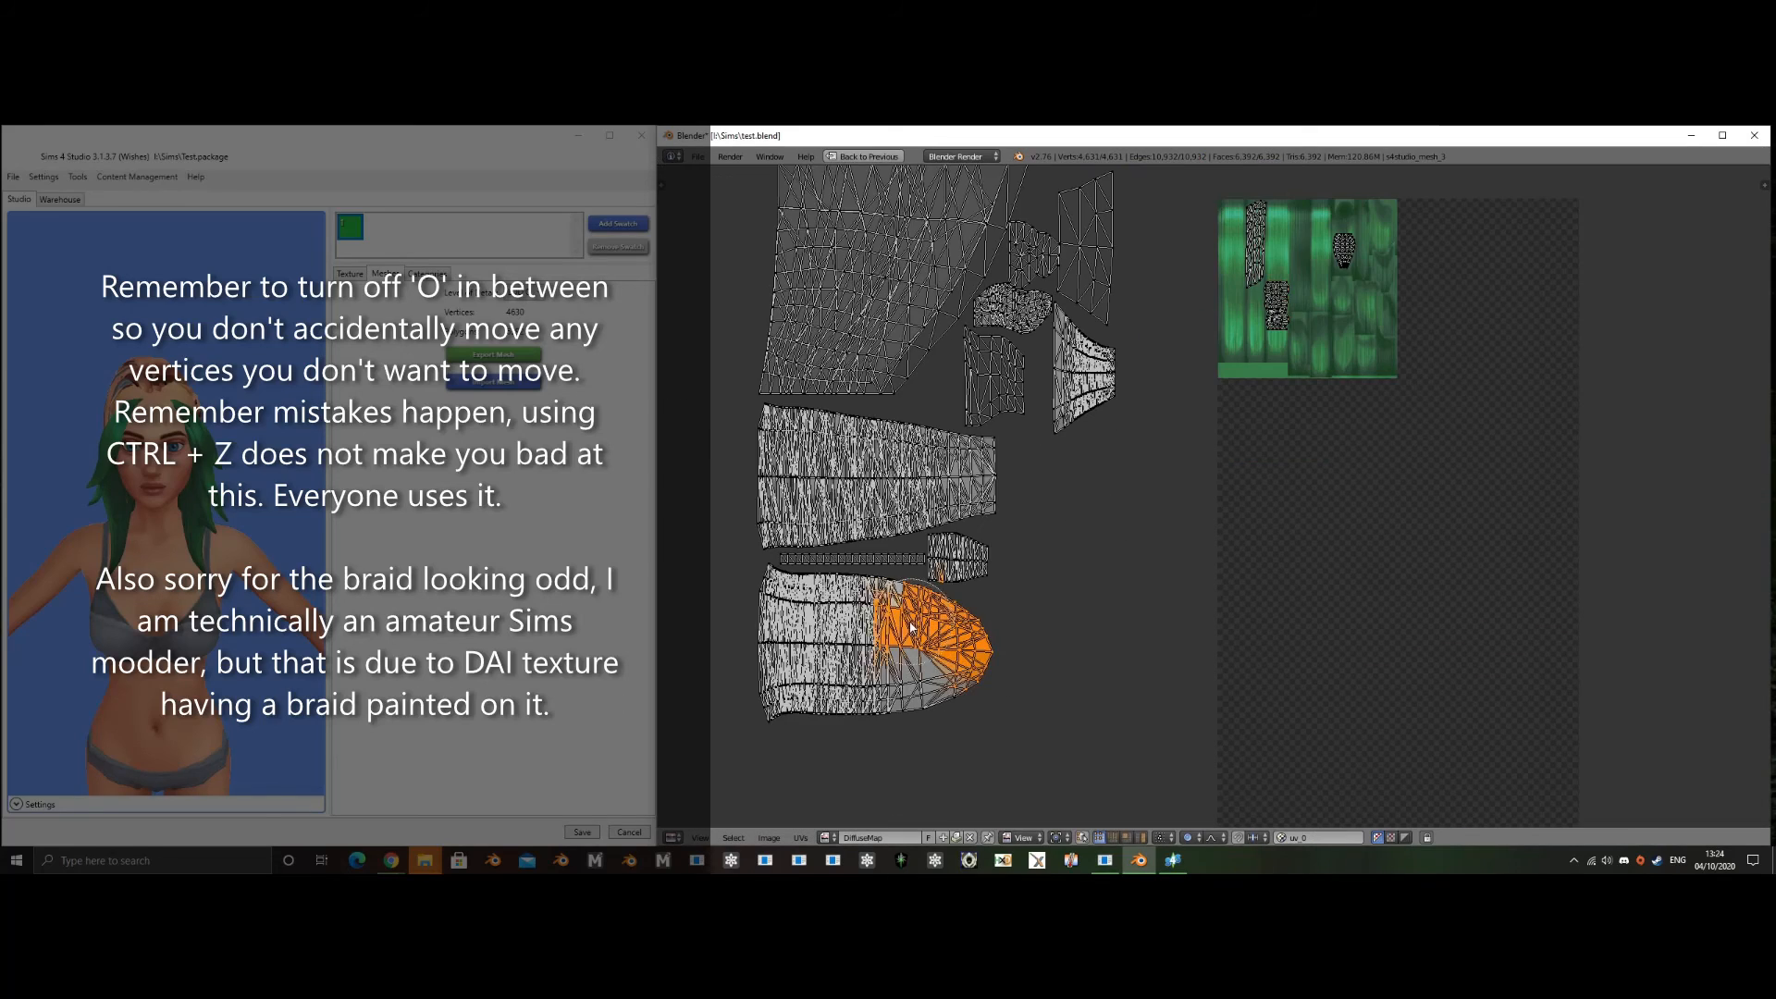
key(g)
right_click(1284, 396)
key(g)
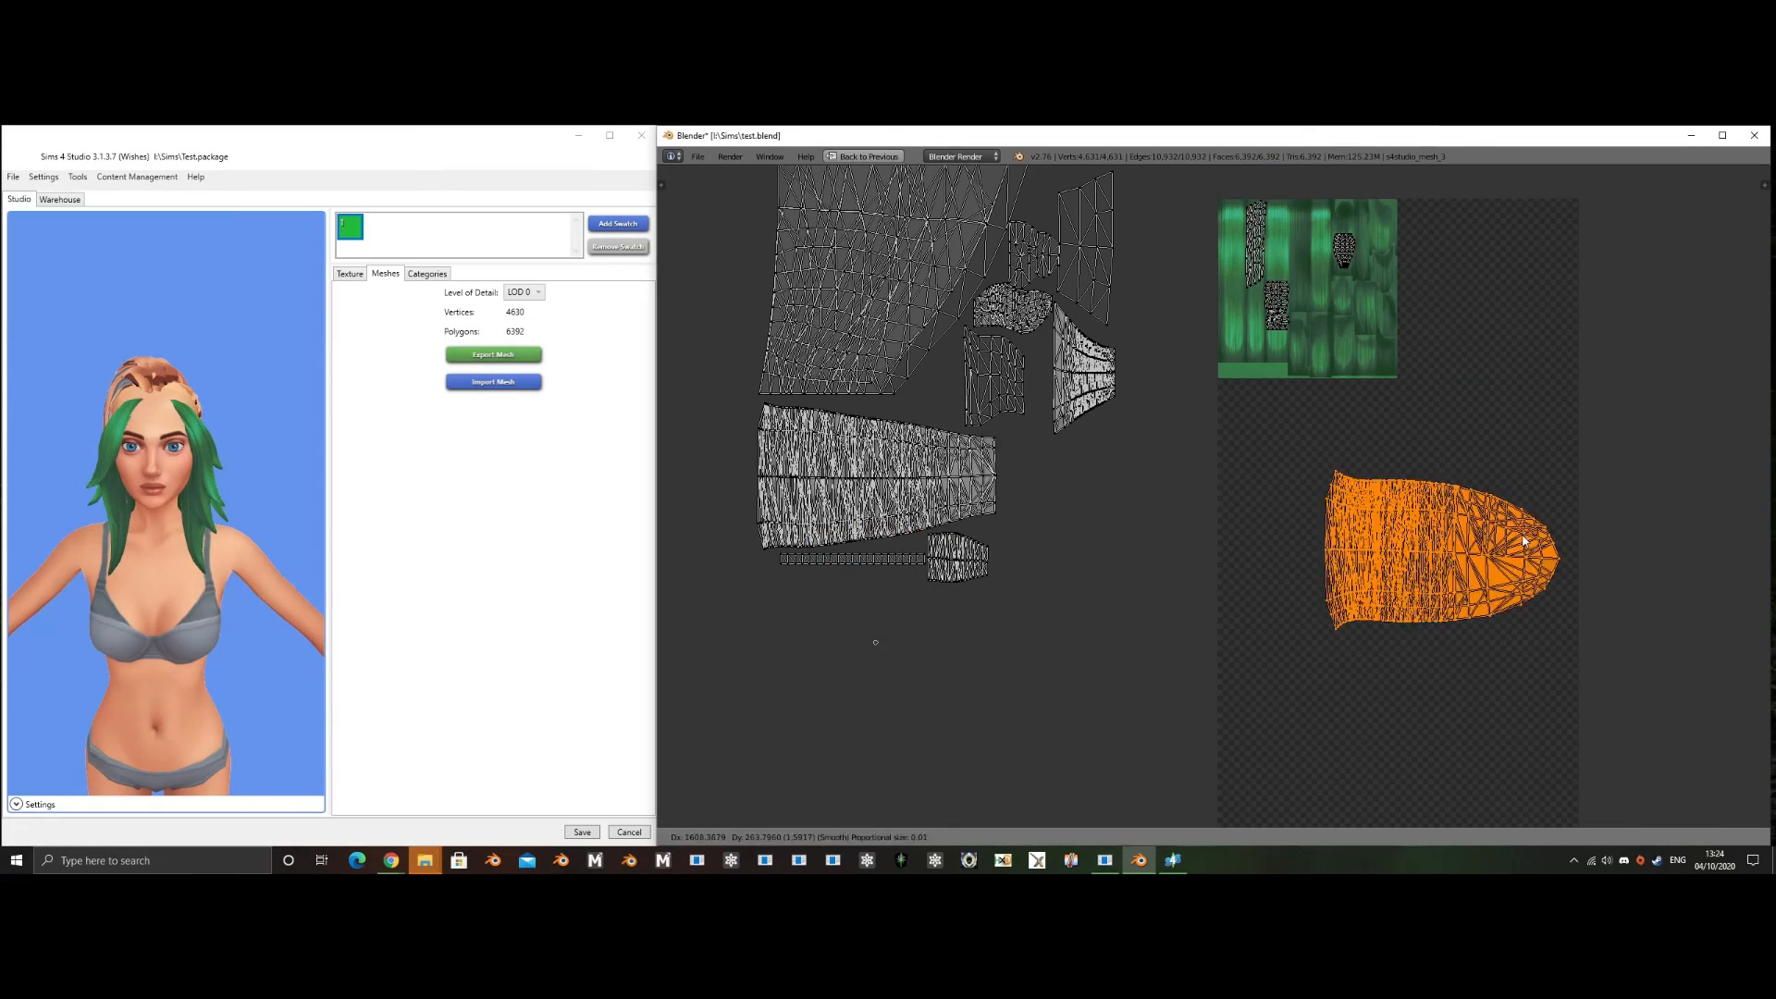
click(1507, 463)
- Rotate the large curved UV island upright, narrow it along X and place it on the first bright strand
key(r)
key(s)
key(x)
key(g)
click(1263, 329)
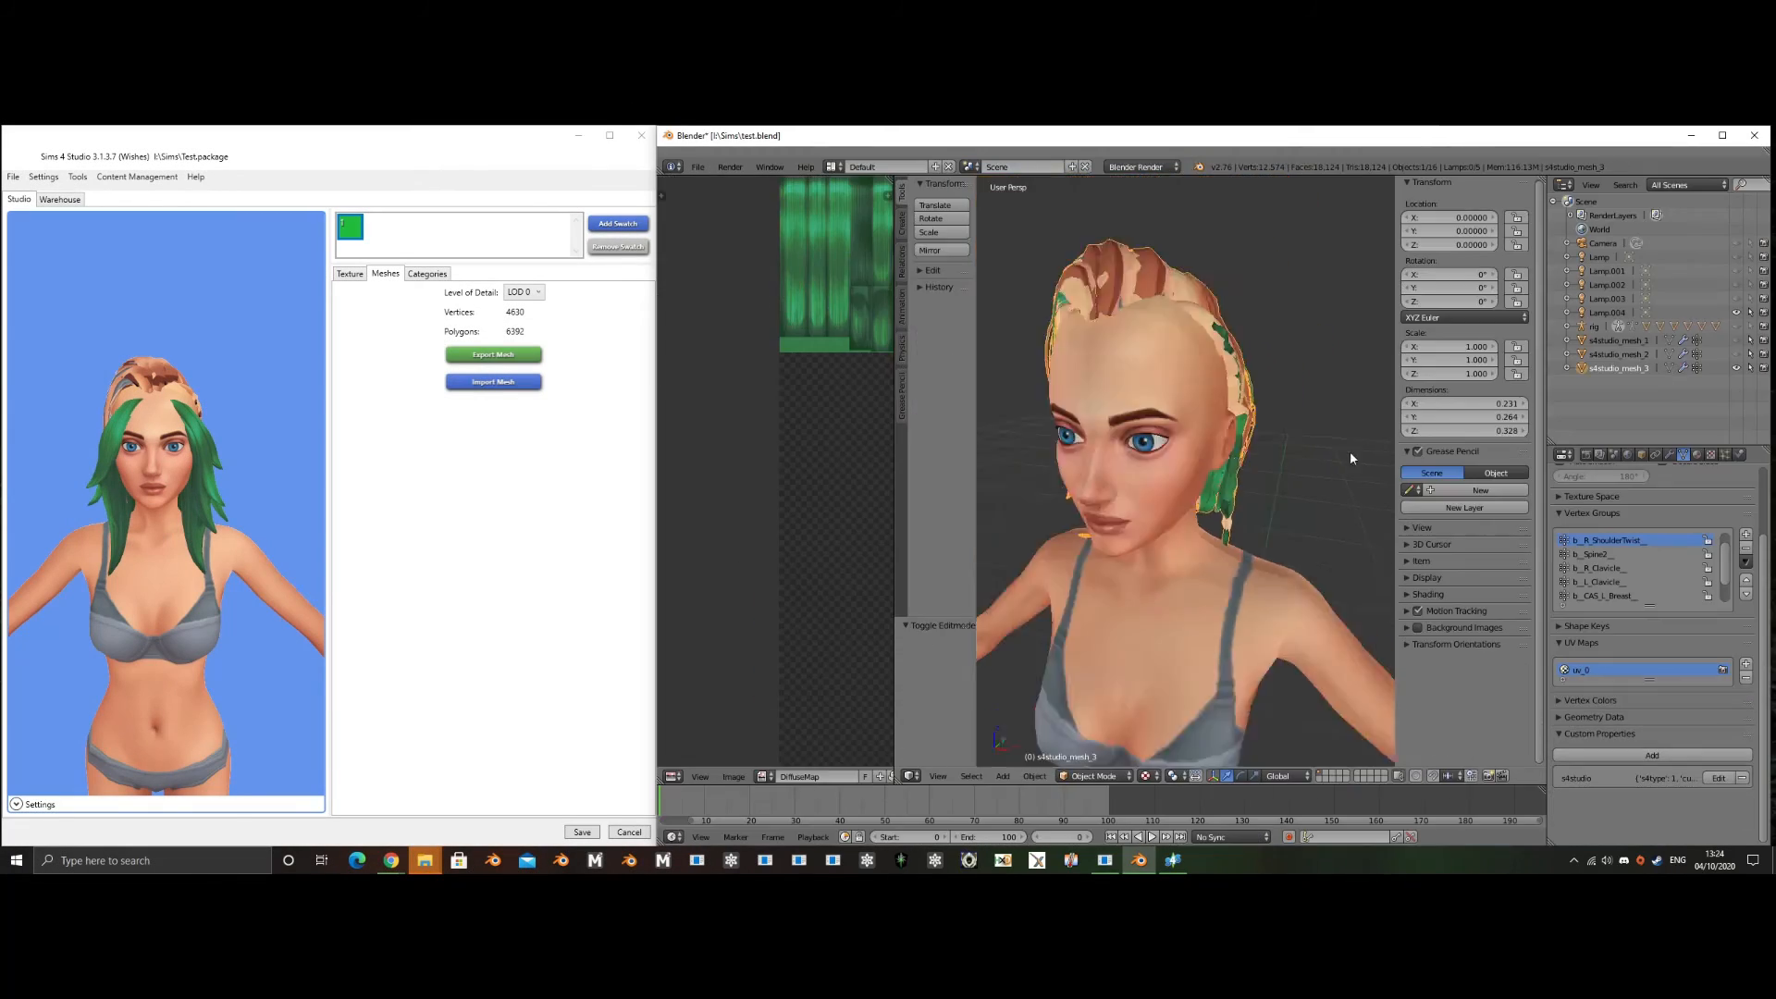
- Enter Edit Mode, circle-select the small tapered island beside the thin strip and move it onto the DiffuseMap
middle_drag(1350, 452, 1202, 440)
key(Tab)
middle_drag(713, 359, 815, 481)
scroll(815, 481, down, 4)
key(a)
key(c)
click(815, 550)
right_click(815, 551)
scroll(815, 551, up, 2)
middle_drag(816, 550, 670, 476)
key(g)
click(917, 529)
- Rotate the small tapered UV island upright and scale it along Y on the fourth bright strand
key(r)
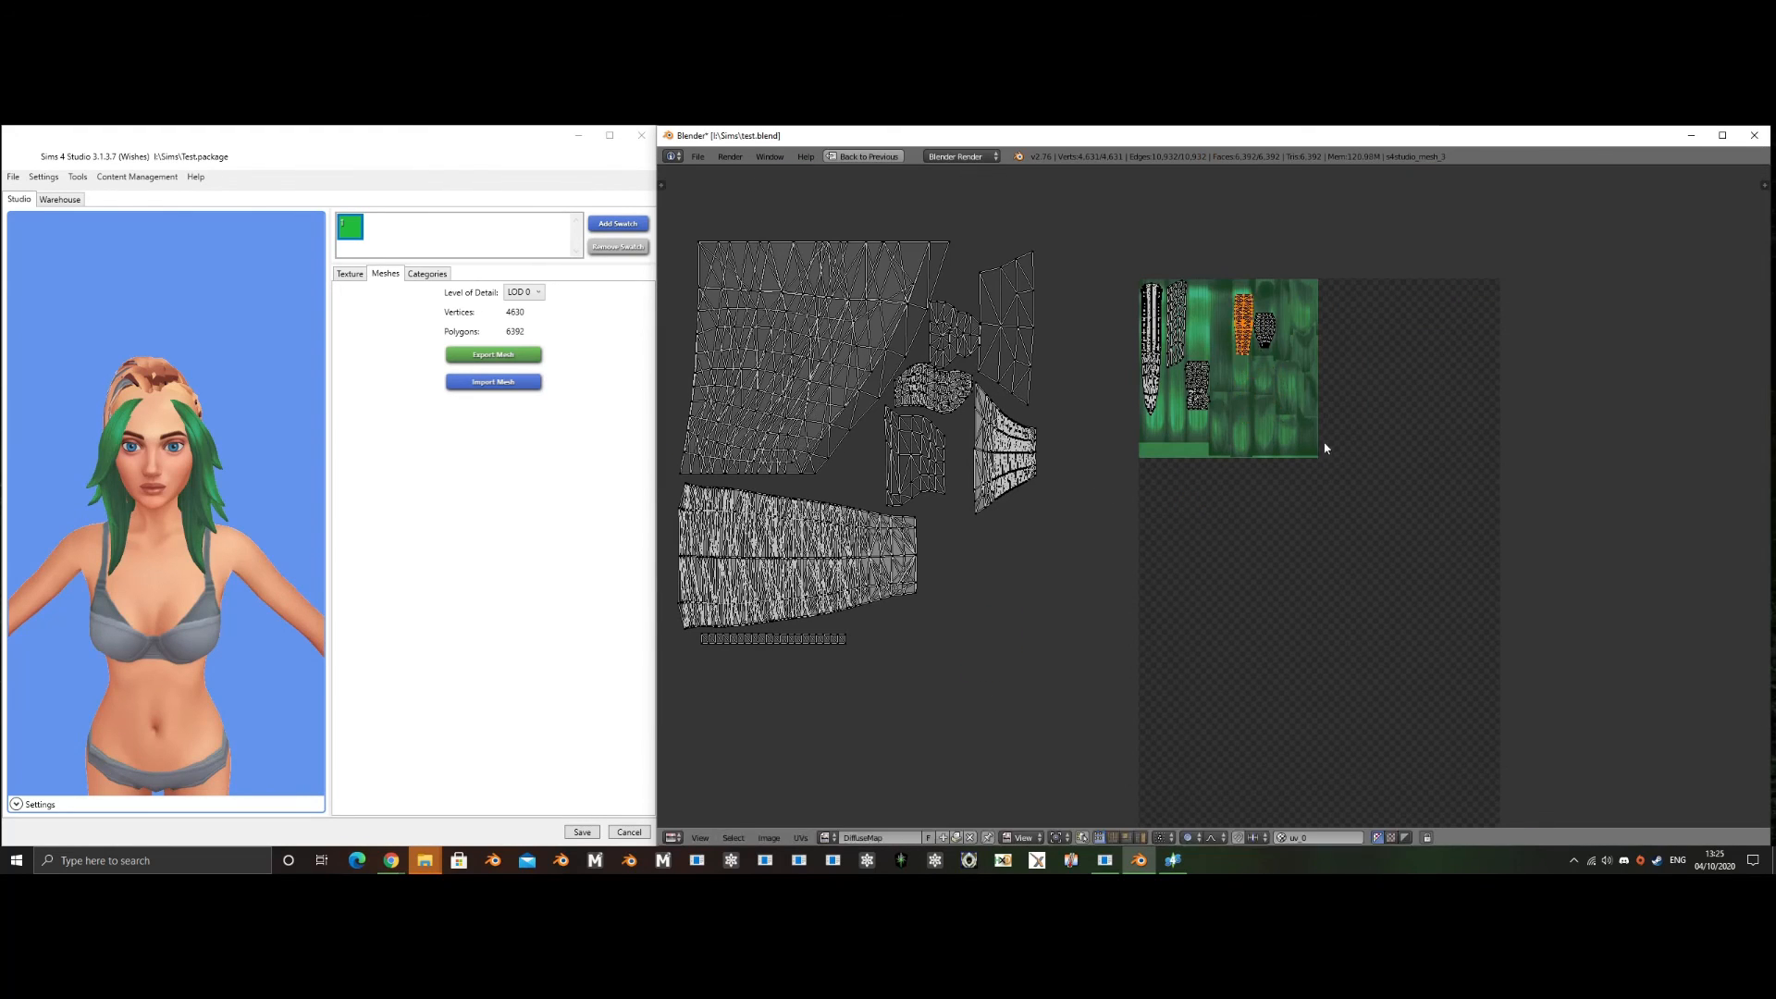
key(s)
key(y)
click(1332, 467)
- Clear the selection, circle-select the largest UV island, scale it down and narrow it along X
key(a)
key(c)
mouse_move(705, 416)
mouse_down()
mouse_move(888, 357)
mouse_move(769, 325)
mouse_up()
key(Escape)
key(s)
click(873, 412)
key(s)
key(x)
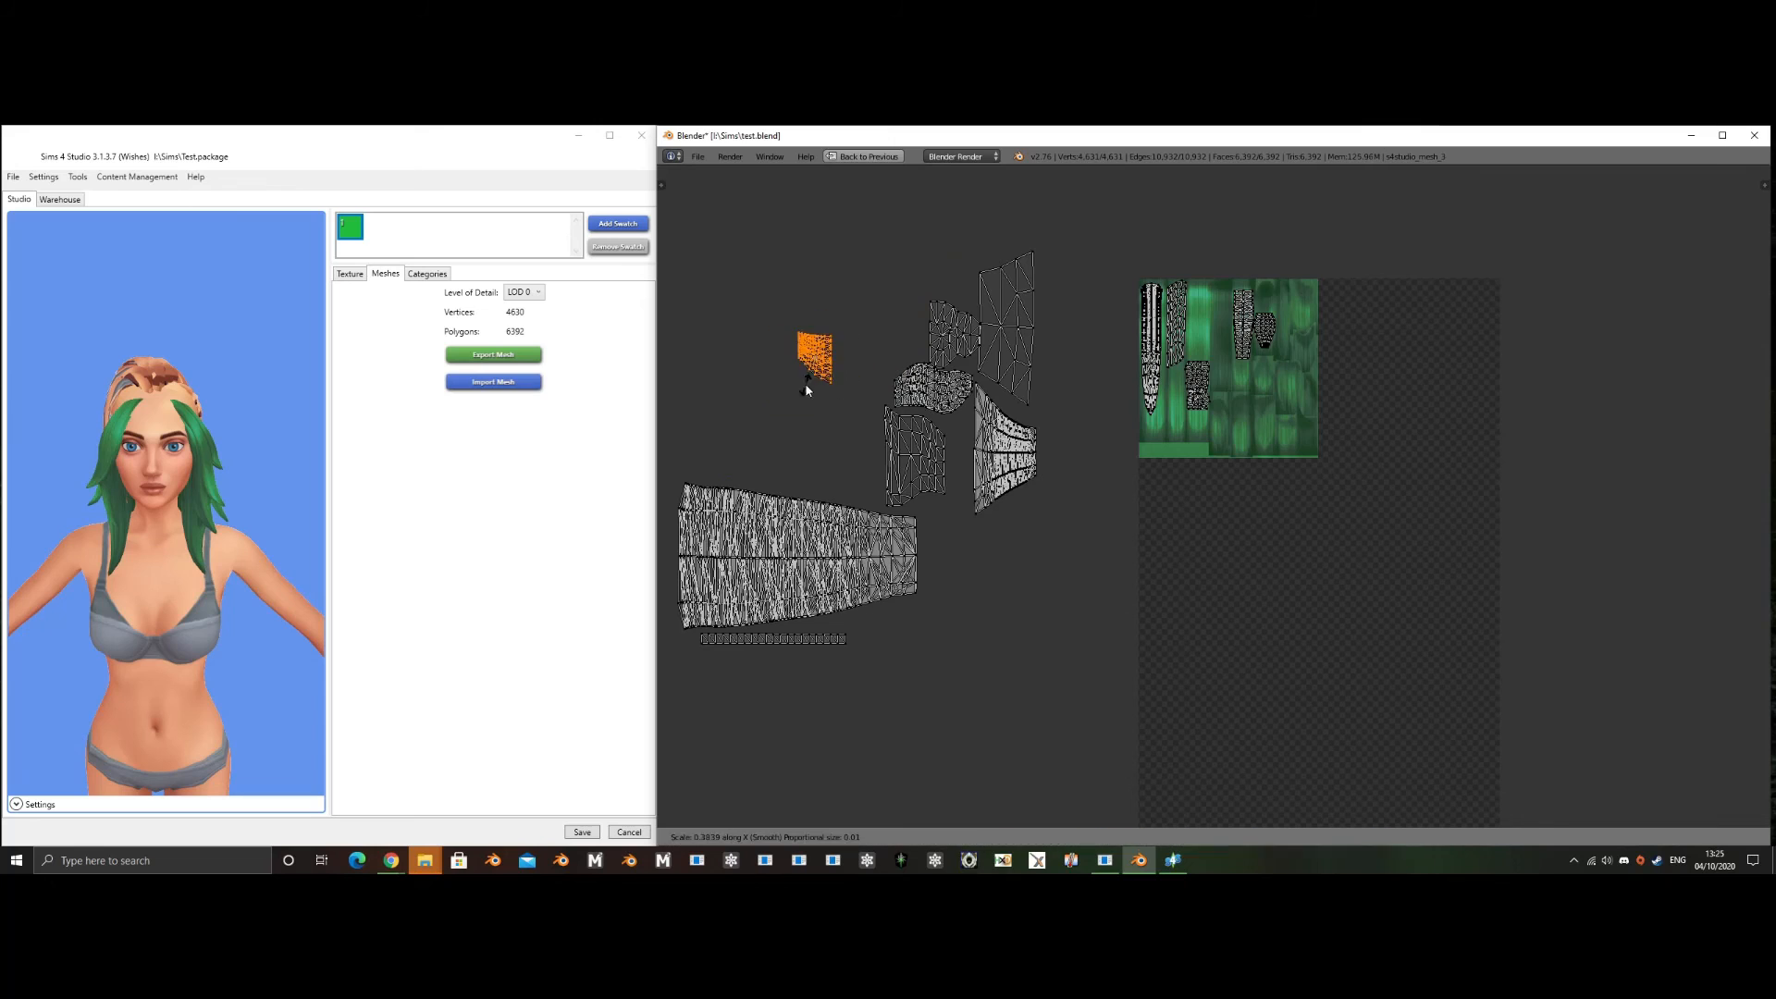
click(808, 389)
- Rotate the scaled-down island, move it onto the dark strand beside the tapered island and narrow it to fit
key(r)
click(816, 388)
key(g)
click(1229, 335)
scroll(1230, 335, up, 5)
middle_drag(1194, 379, 1357, 346)
key(s)
key(x)
click(1129, 565)
key(s)
click(1154, 556)
- Circle-select the large tapered UV island, move it into the empty space above and rotate it upright
scroll(1153, 555, down, 5)
key(a)
key(c)
drag(1023, 502, 802, 659)
key(Escape)
key(g)
click(694, 523)
key(r)
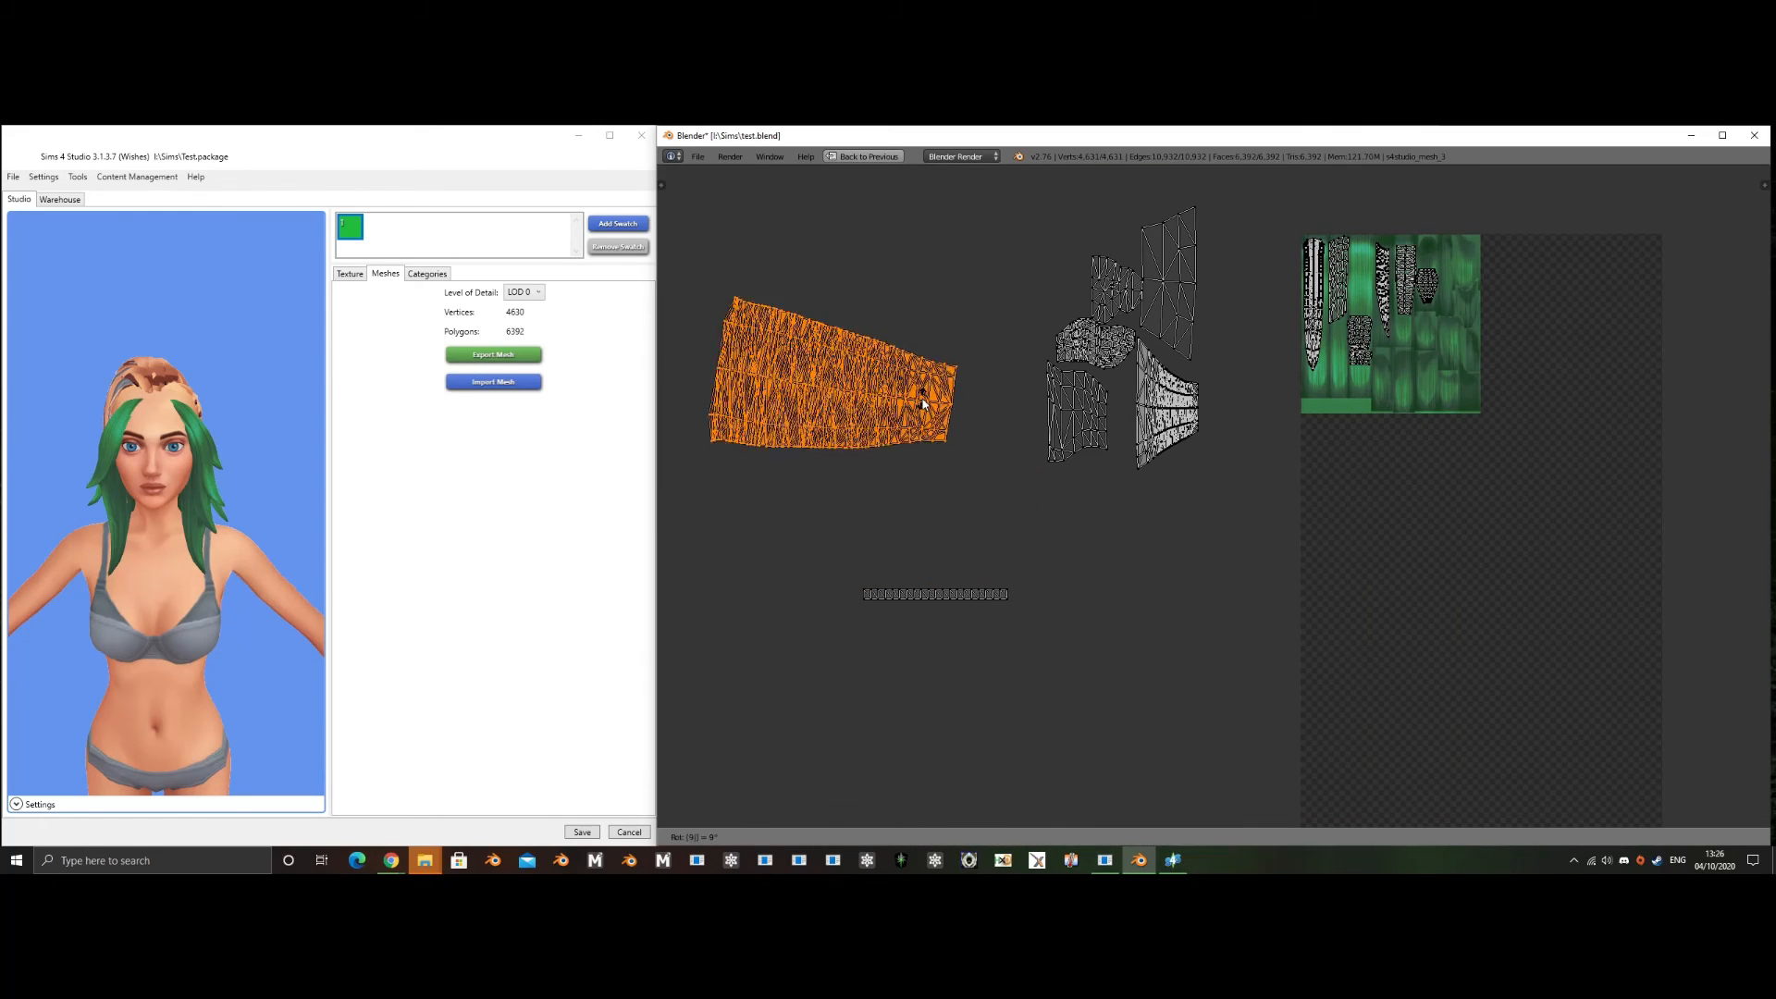
click(759, 287)
- Narrow the large tapered UV island along X and place it on the third bright strand
key(s)
key(x)
click(897, 306)
key(g)
click(1451, 324)
- Select the linked thin strip, rotate it 90 degrees and place it on the first bright strand
key(l)
key(r)
key(9)
key(0)
key(Return)
key(g)
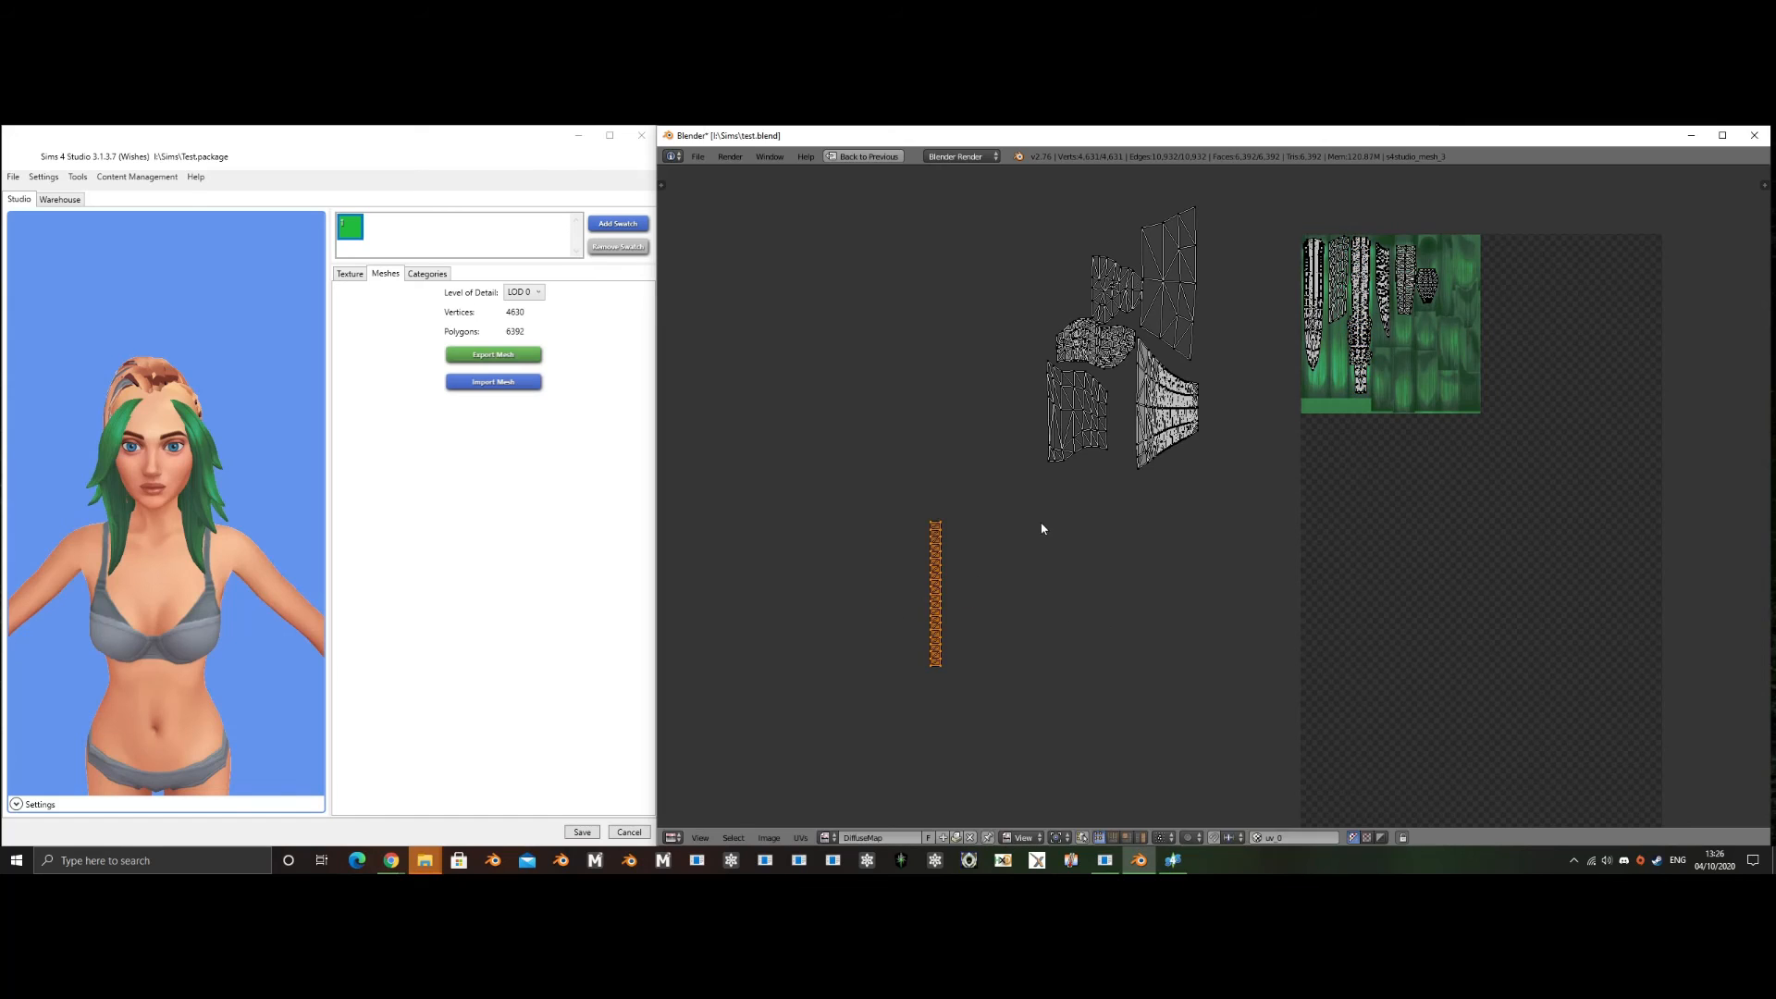
click(1421, 248)
- Clear the selection, select the linked fan-shaped UV island, move it into empty space and rotate it 90 degrees
middle_drag(1235, 294, 1095, 401)
scroll(1095, 400, up, 1)
key(a)
key(l)
key(g)
click(1140, 611)
key(r)
key(9)
key(0)
key(Return)
- Narrow the fan-shaped island along X, move it onto the DiffuseMap's right-hand strands and scale it down to fit
key(s)
key(x)
click(1087, 621)
key(g)
click(1364, 448)
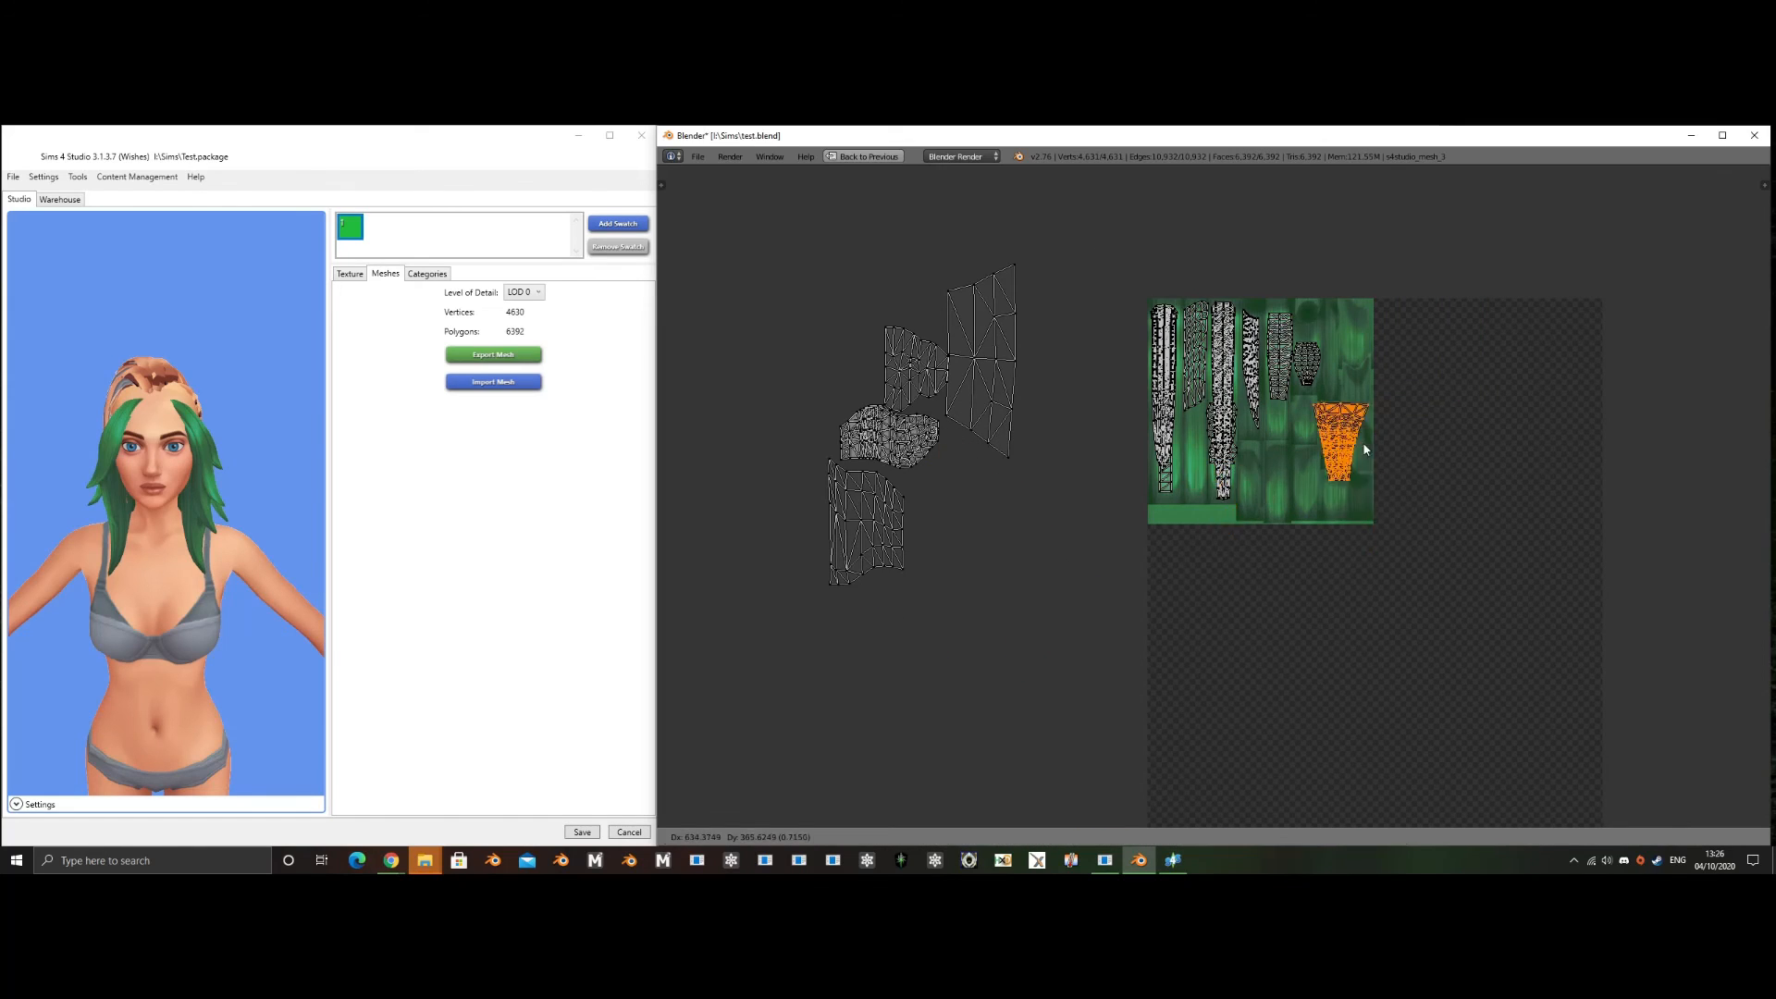
scroll(1353, 435, up, 5)
key(s)
click(1191, 464)
- Circle-select the lowest remaining UV island, move it below the DiffuseMap and rotate it 90 degrees
scroll(1198, 472, down, 6)
key(a)
key(c)
drag(900, 620, 890, 546)
key(Escape)
key(g)
click(1164, 679)
key(r)
key(9)
key(0)
key(Return)
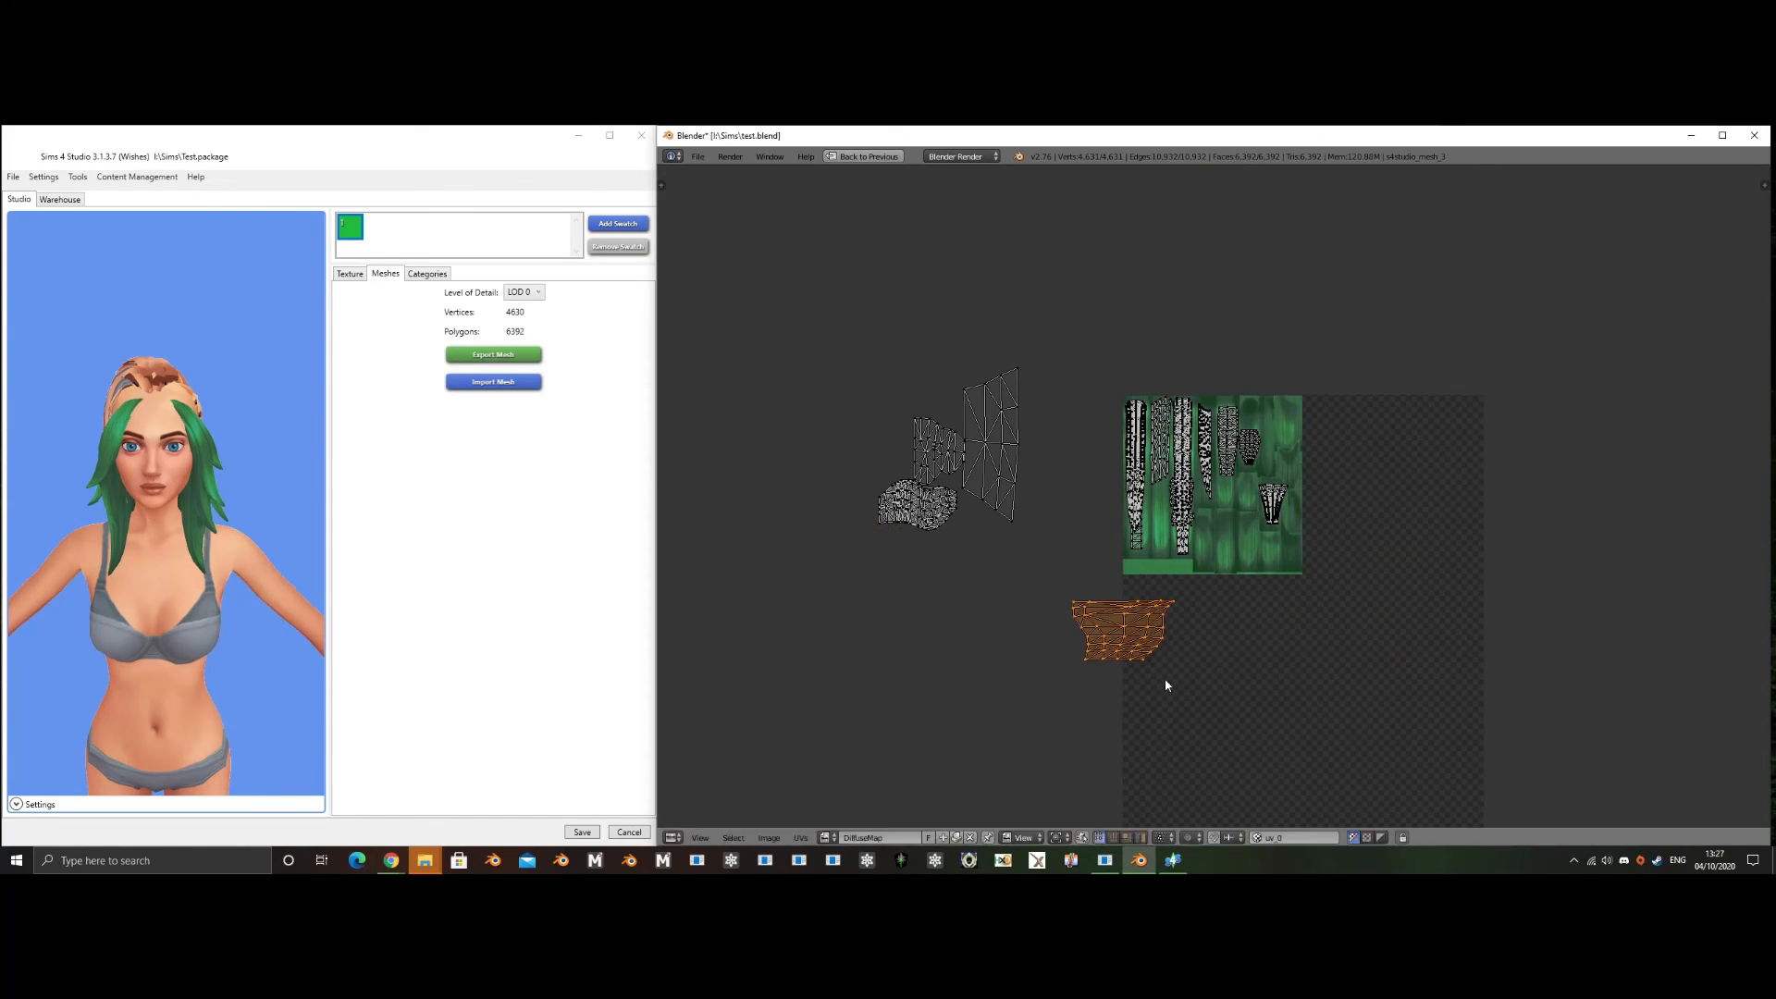
- Narrow the rotated island along X and place it on the short strand at the DiffuseMap's lower edge
key(s)
key(x)
click(1138, 633)
key(g)
click(1268, 545)
click(390, 860)
key(alt+Tab)
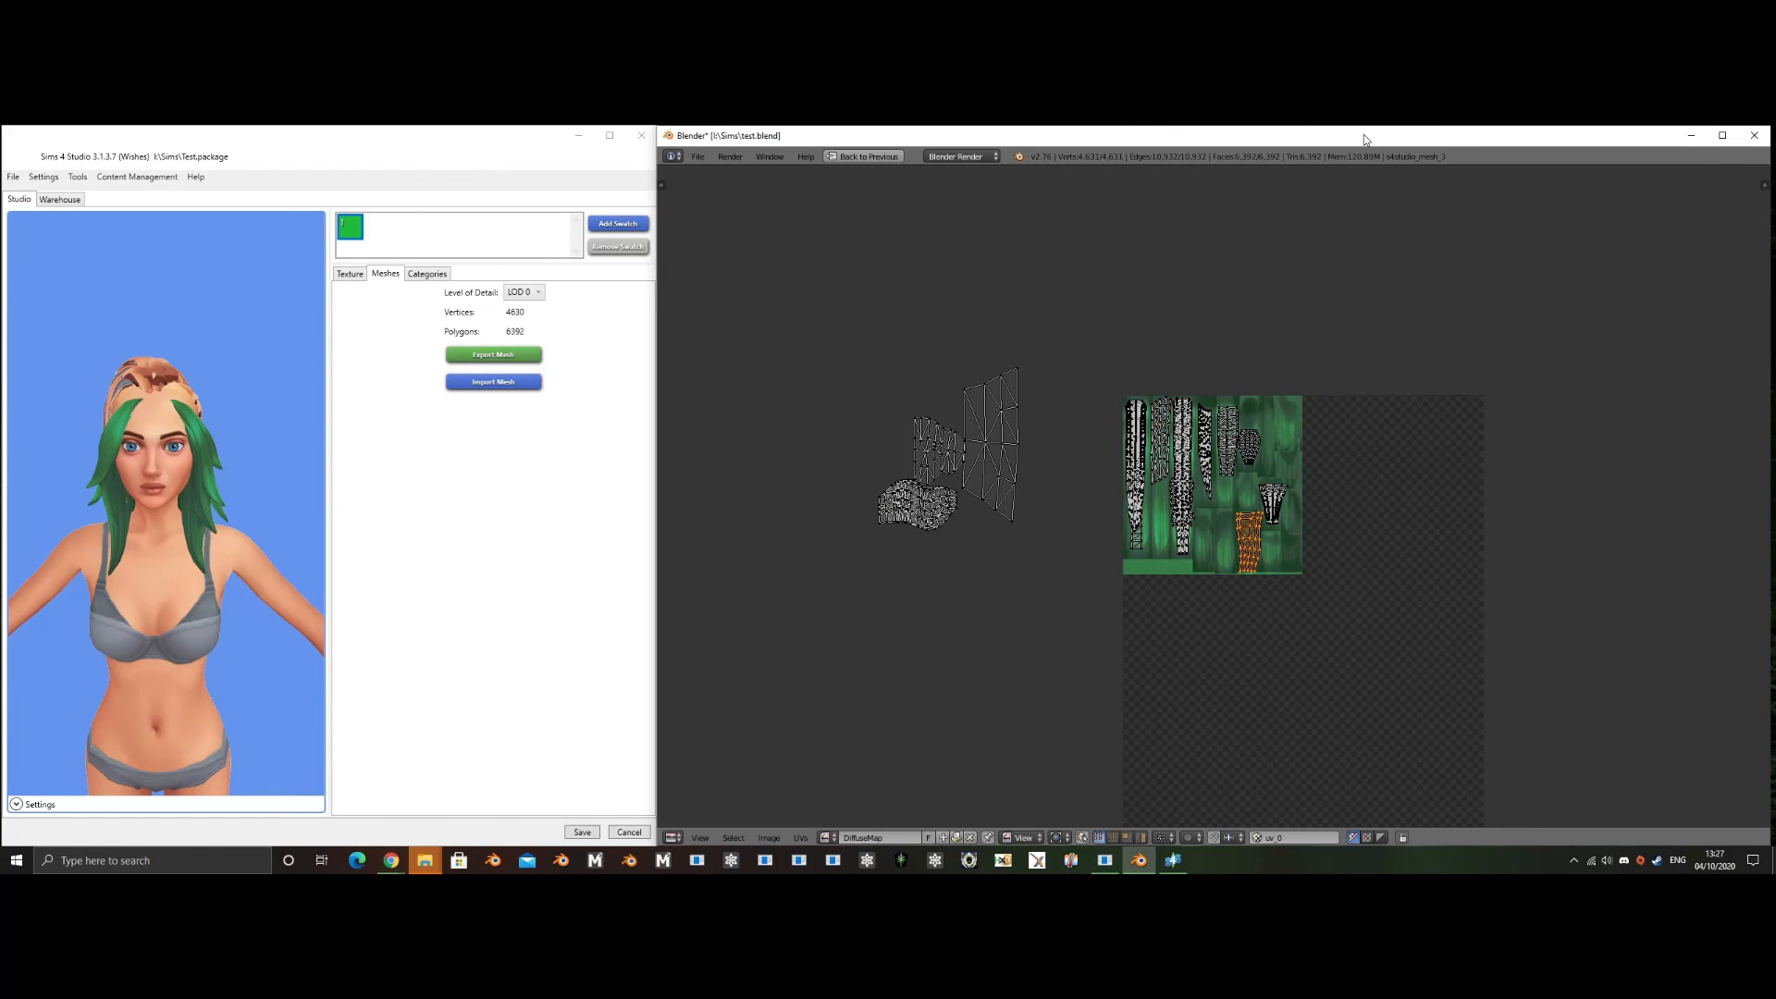
- Rotate the rounded UV island 90 degrees, move it onto the DiffuseMap's second strand and narrow it along X to fit
scroll(967, 558, up, 5)
key(r)
key(9)
key(0)
key(Return)
key(g)
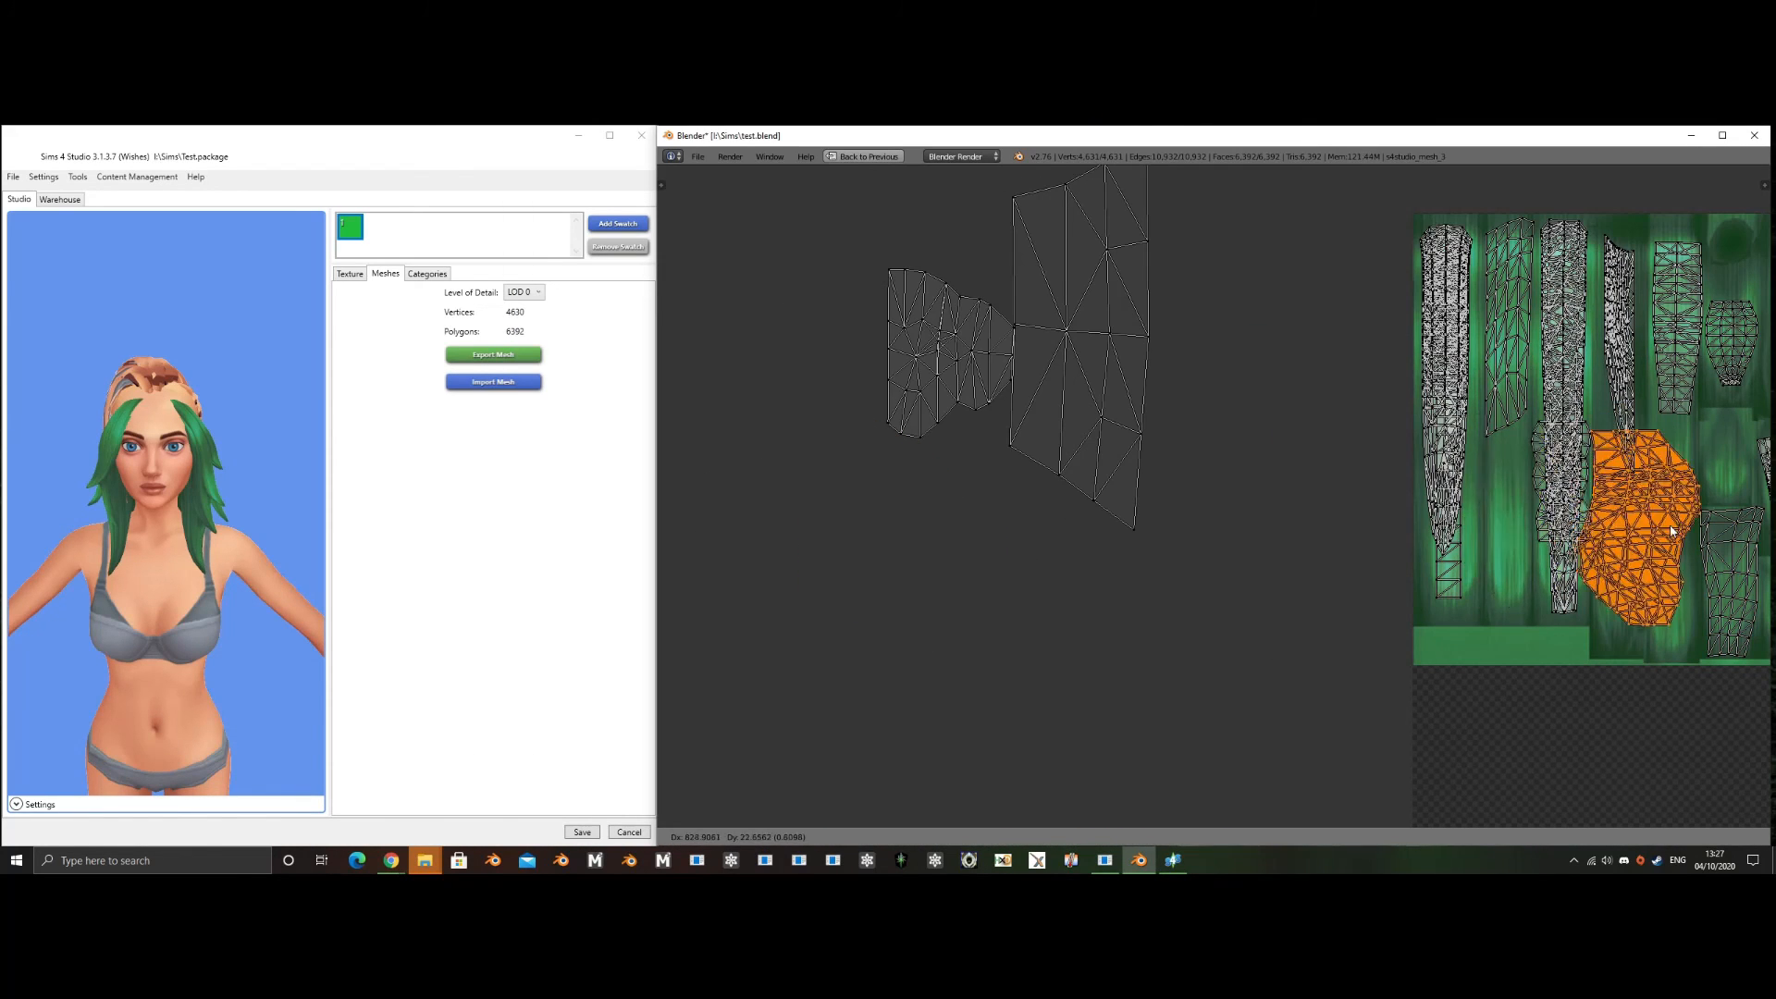
click(1573, 538)
key(s)
key(x)
click(1531, 515)
- Select the linked large trapezoid UV island, rotate it 90 degrees, narrow it along X and place it at the DiffuseMap's lower edge
key(a)
scroll(1123, 495, down, 2)
key(l)
key(r)
key(9)
key(0)
key(Return)
key(s)
key(x)
click(1166, 457)
key(g)
click(1471, 610)
- Select the last linked UV island, rotate it 90 degrees, narrow it along X and place it on the DiffuseMap's lower strands
key(a)
key(l)
key(r)
key(9)
key(0)
key(Return)
key(s)
key(x)
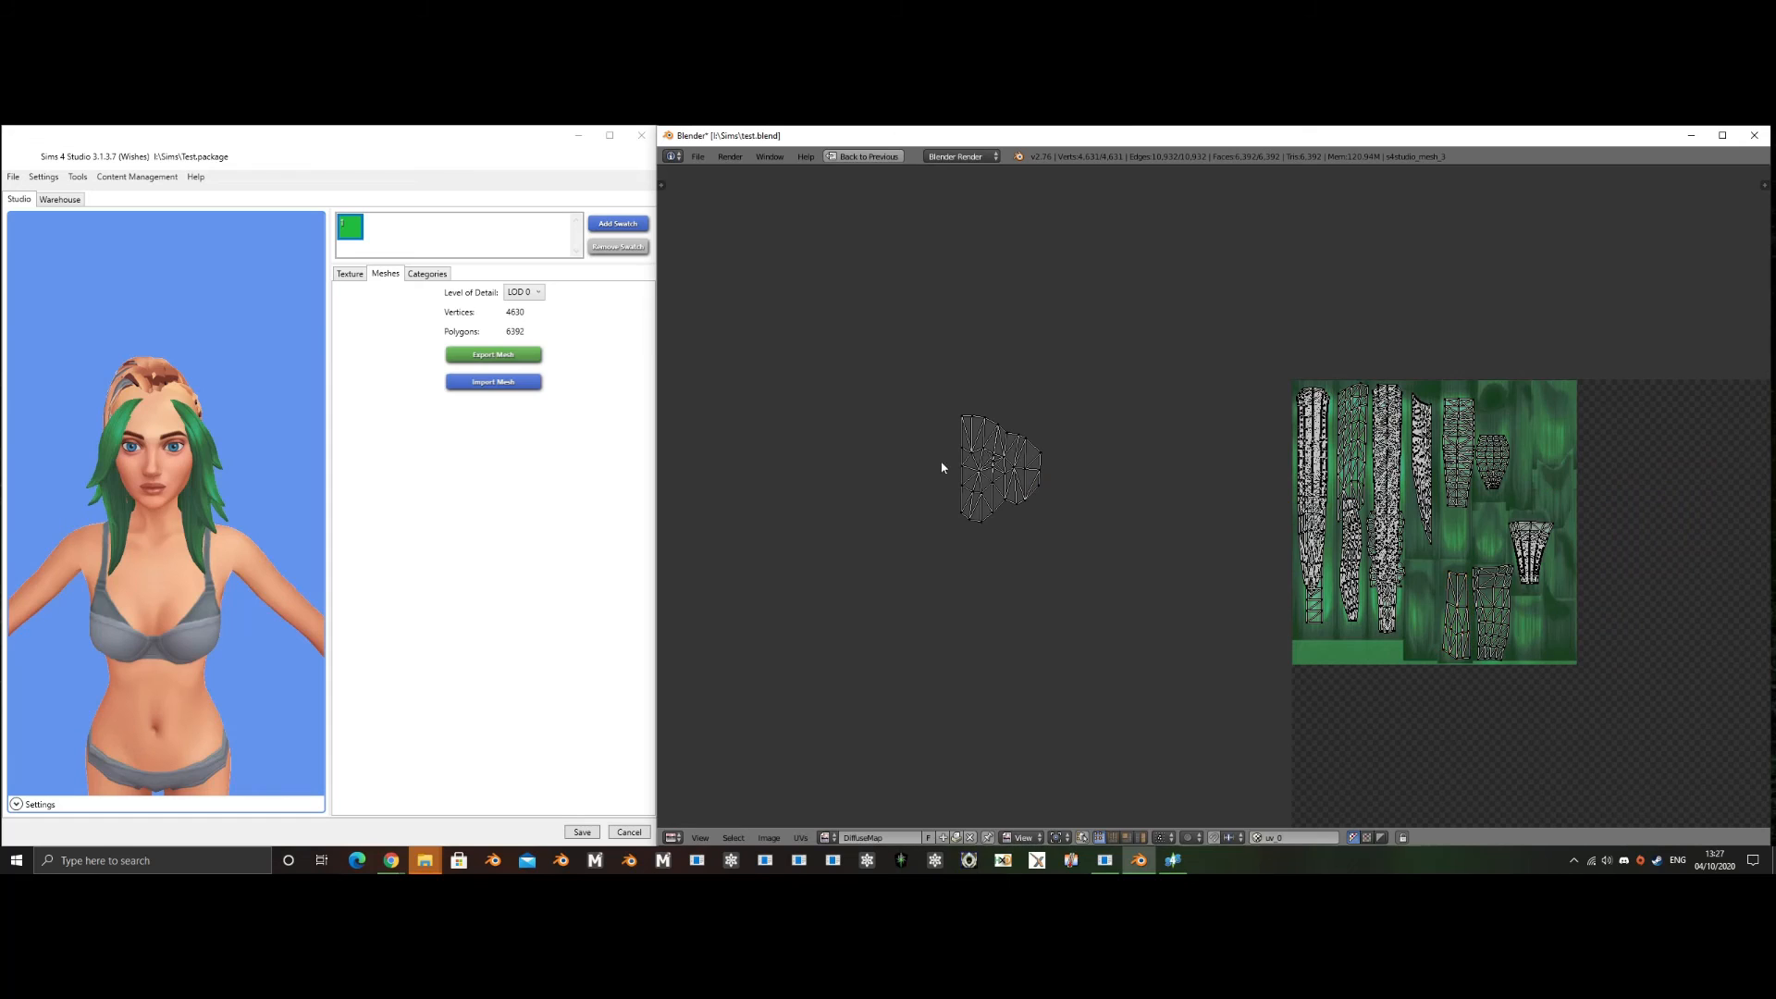
click(998, 459)
key(g)
click(1455, 630)
- Restore the full screen layout, leave Edit Mode and deselect everything
key(ctrl+Up)
key(Tab)
key(a)
middle_drag(1126, 483, 1225, 444)
scroll(1182, 453, down, 3)
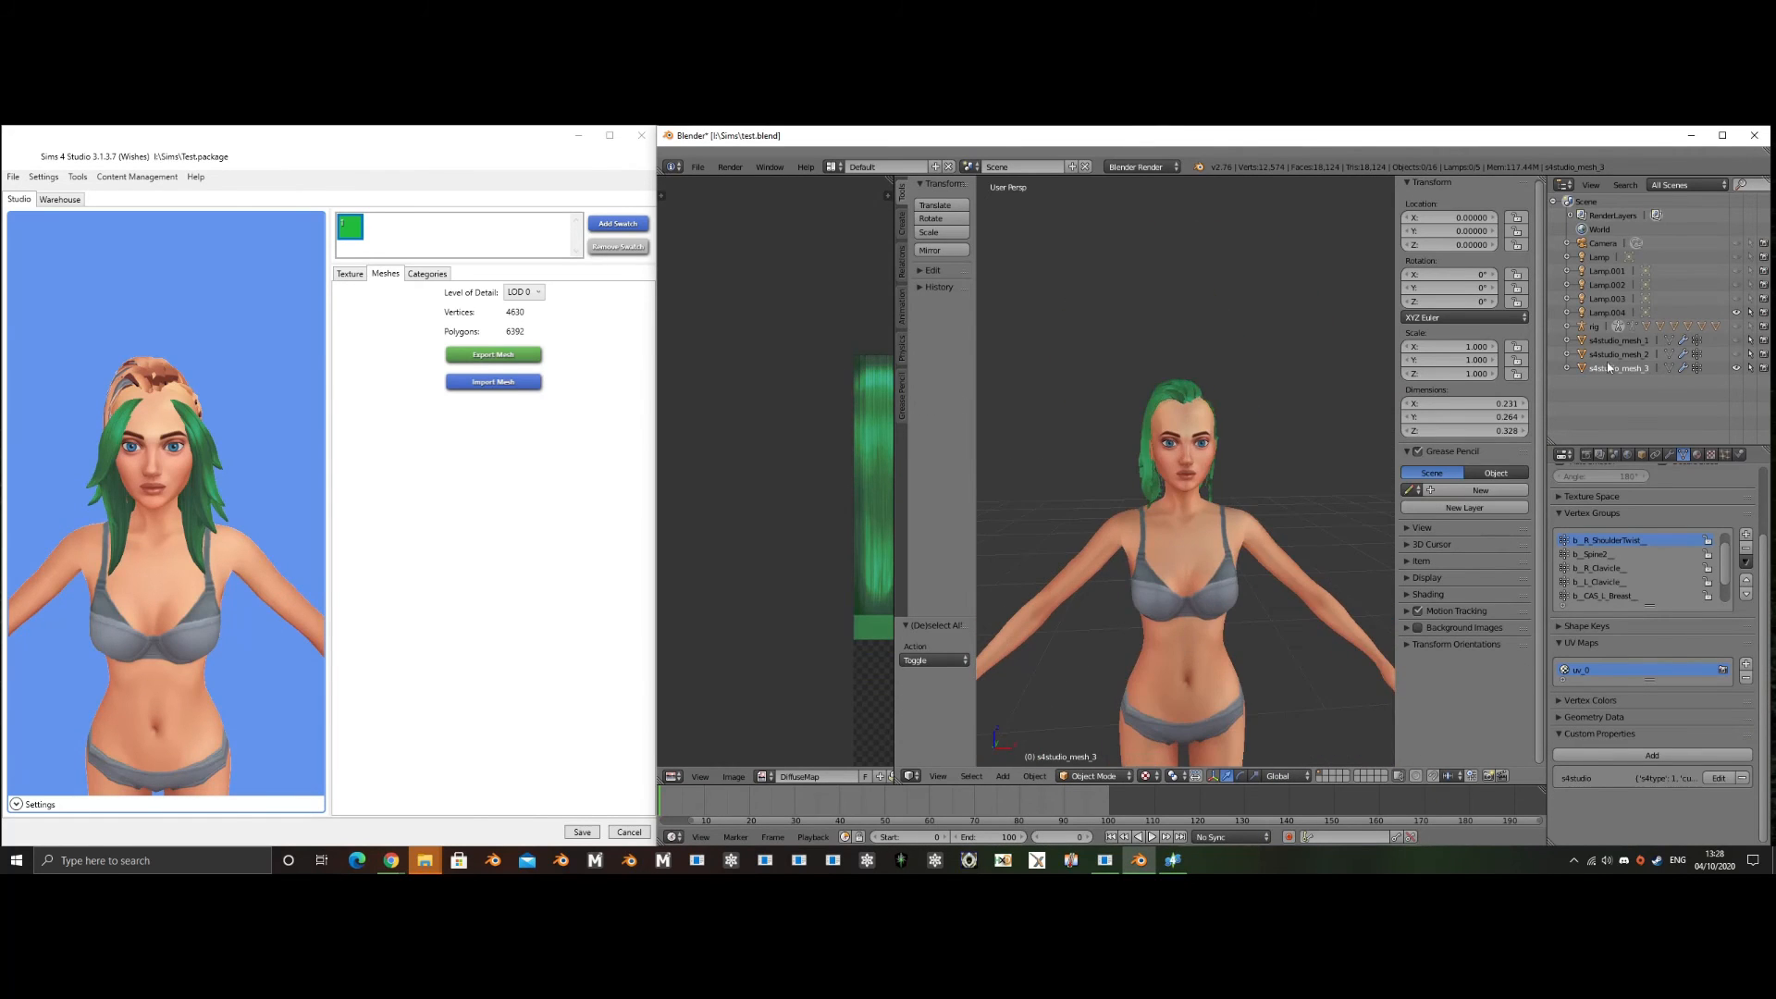
- Duplicate s4studio_mesh_3 twice in place, unhide the original hair meshes and select the s4studio_mesh_3.001 duplicate
right_click(1143, 491)
key(shift+d)
key(Return)
key(shift+d)
key(Return)
click(1638, 340)
click(1736, 354)
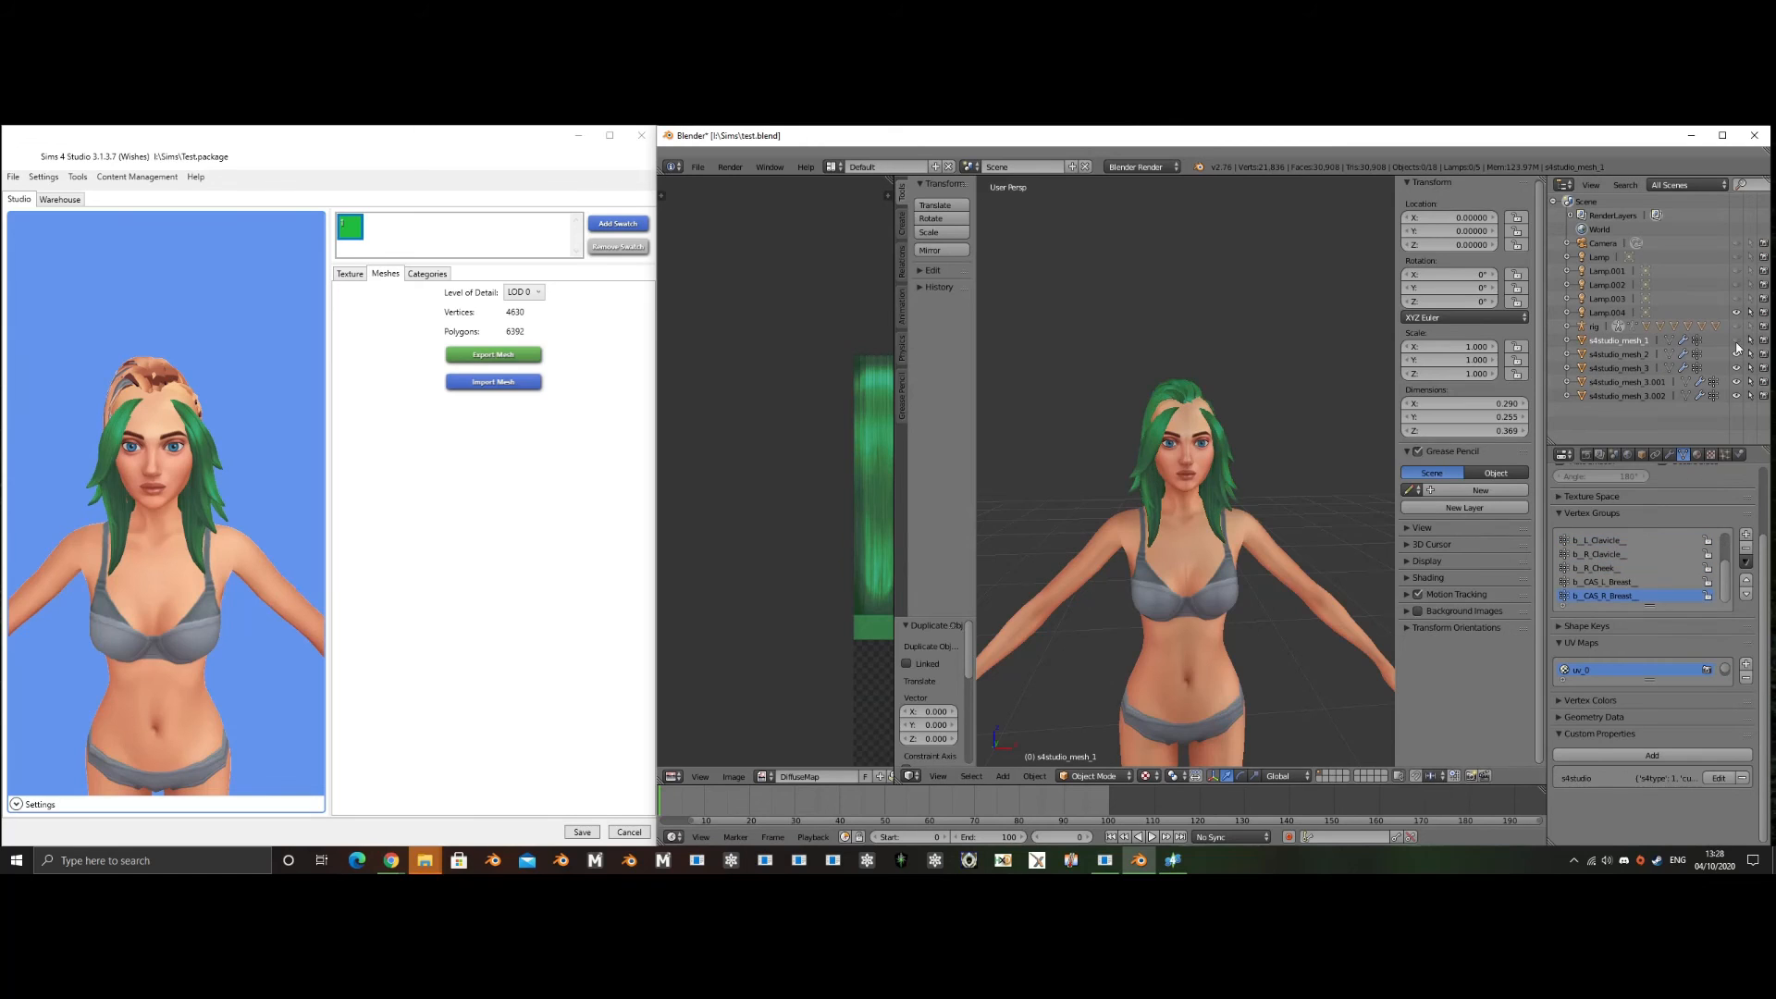
click(1628, 382)
middle_drag(1143, 403, 1345, 403)
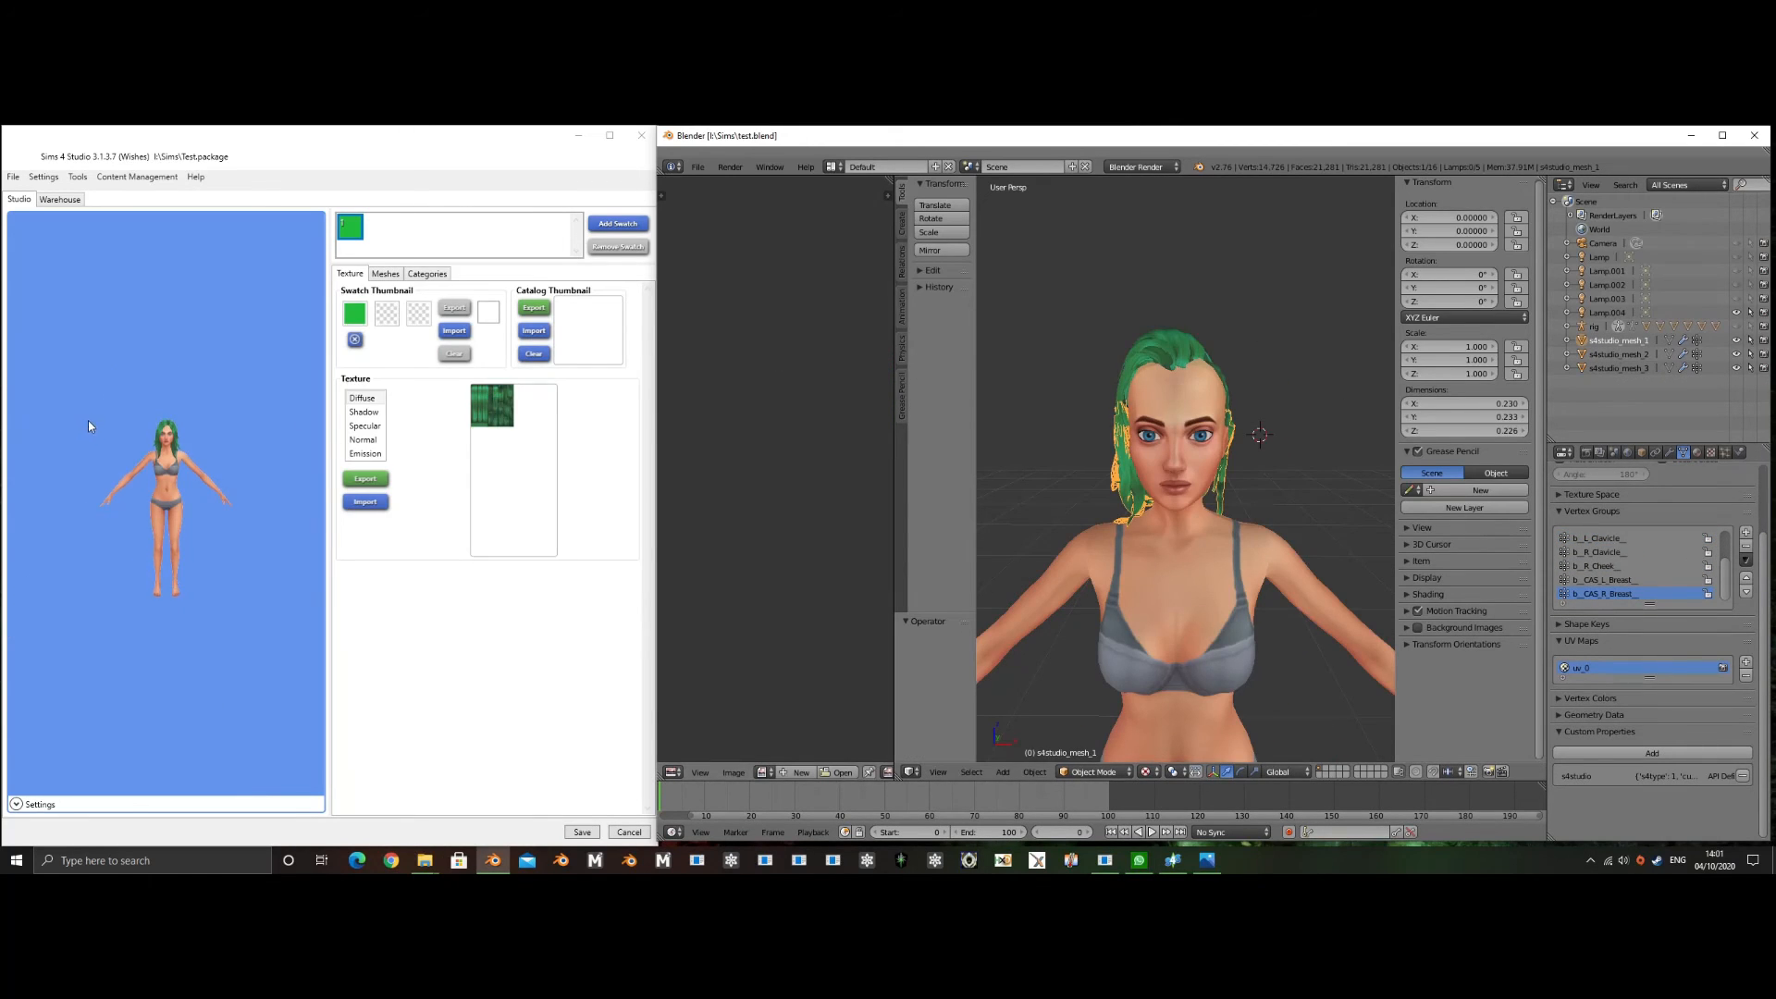
- Switch to Sims 4 Studio, import test.blend as the LOD 0 mesh and set the level of detail to LOD 1
scroll(89, 427, up, 5)
click(185, 278)
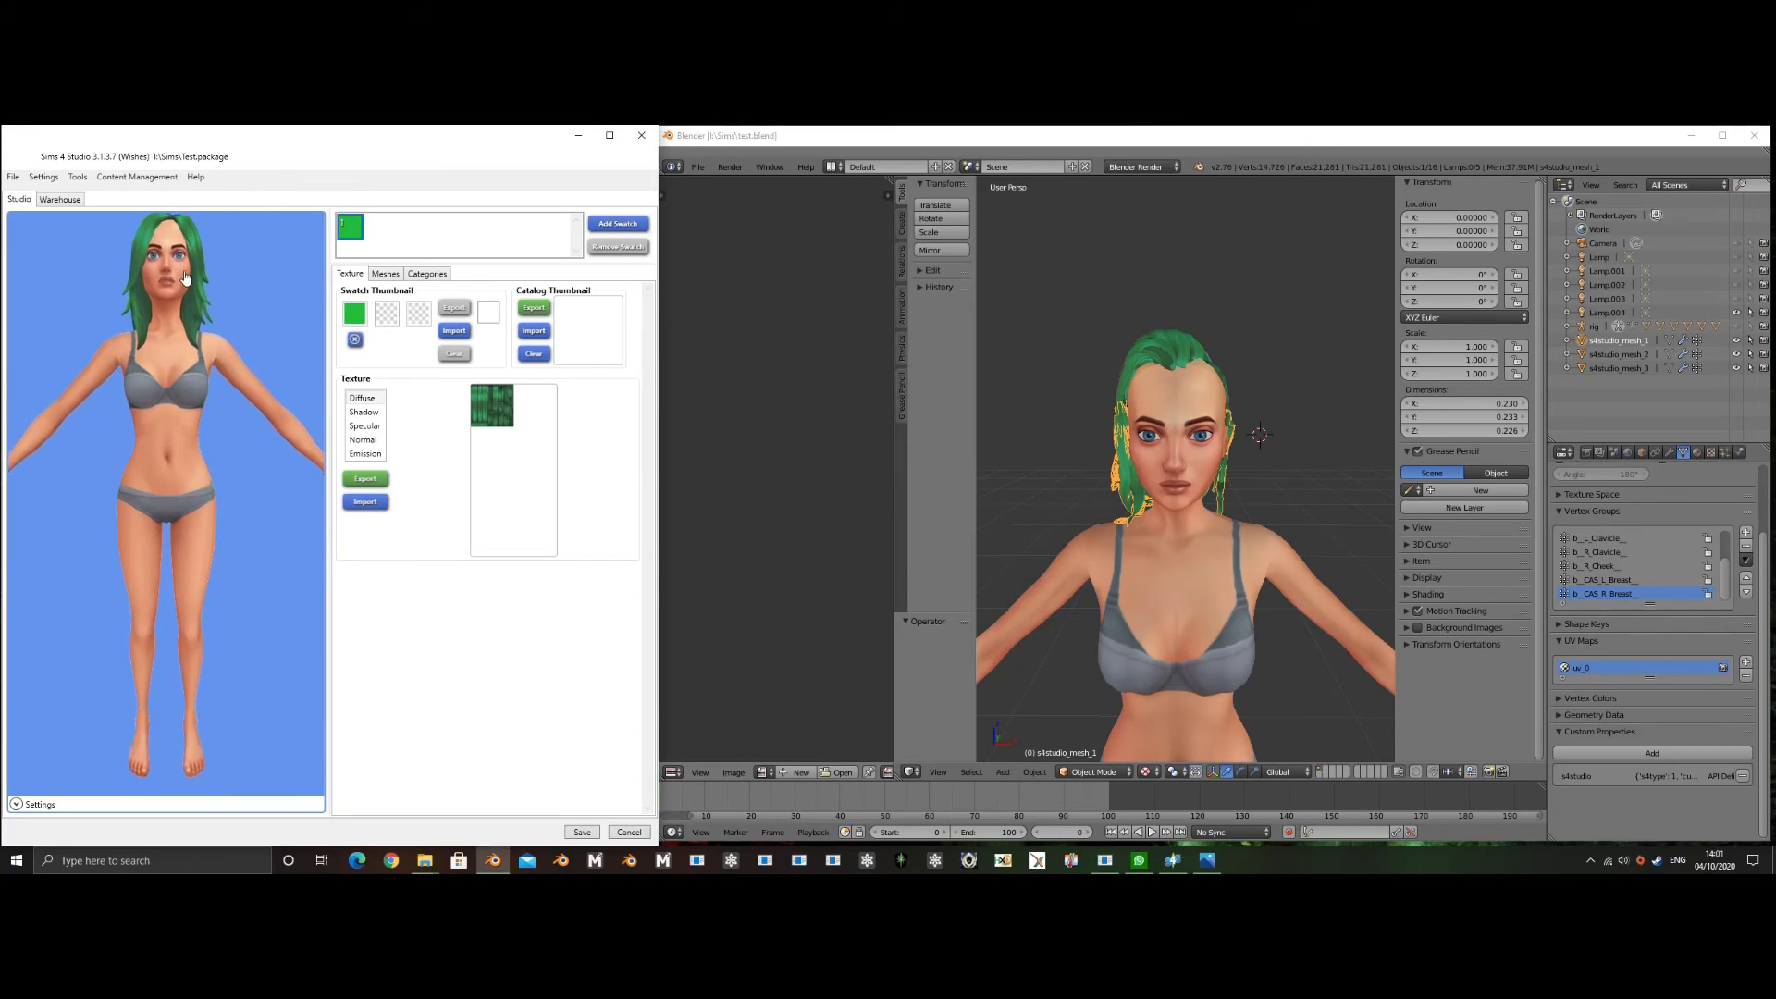
scroll(185, 278, up, 5)
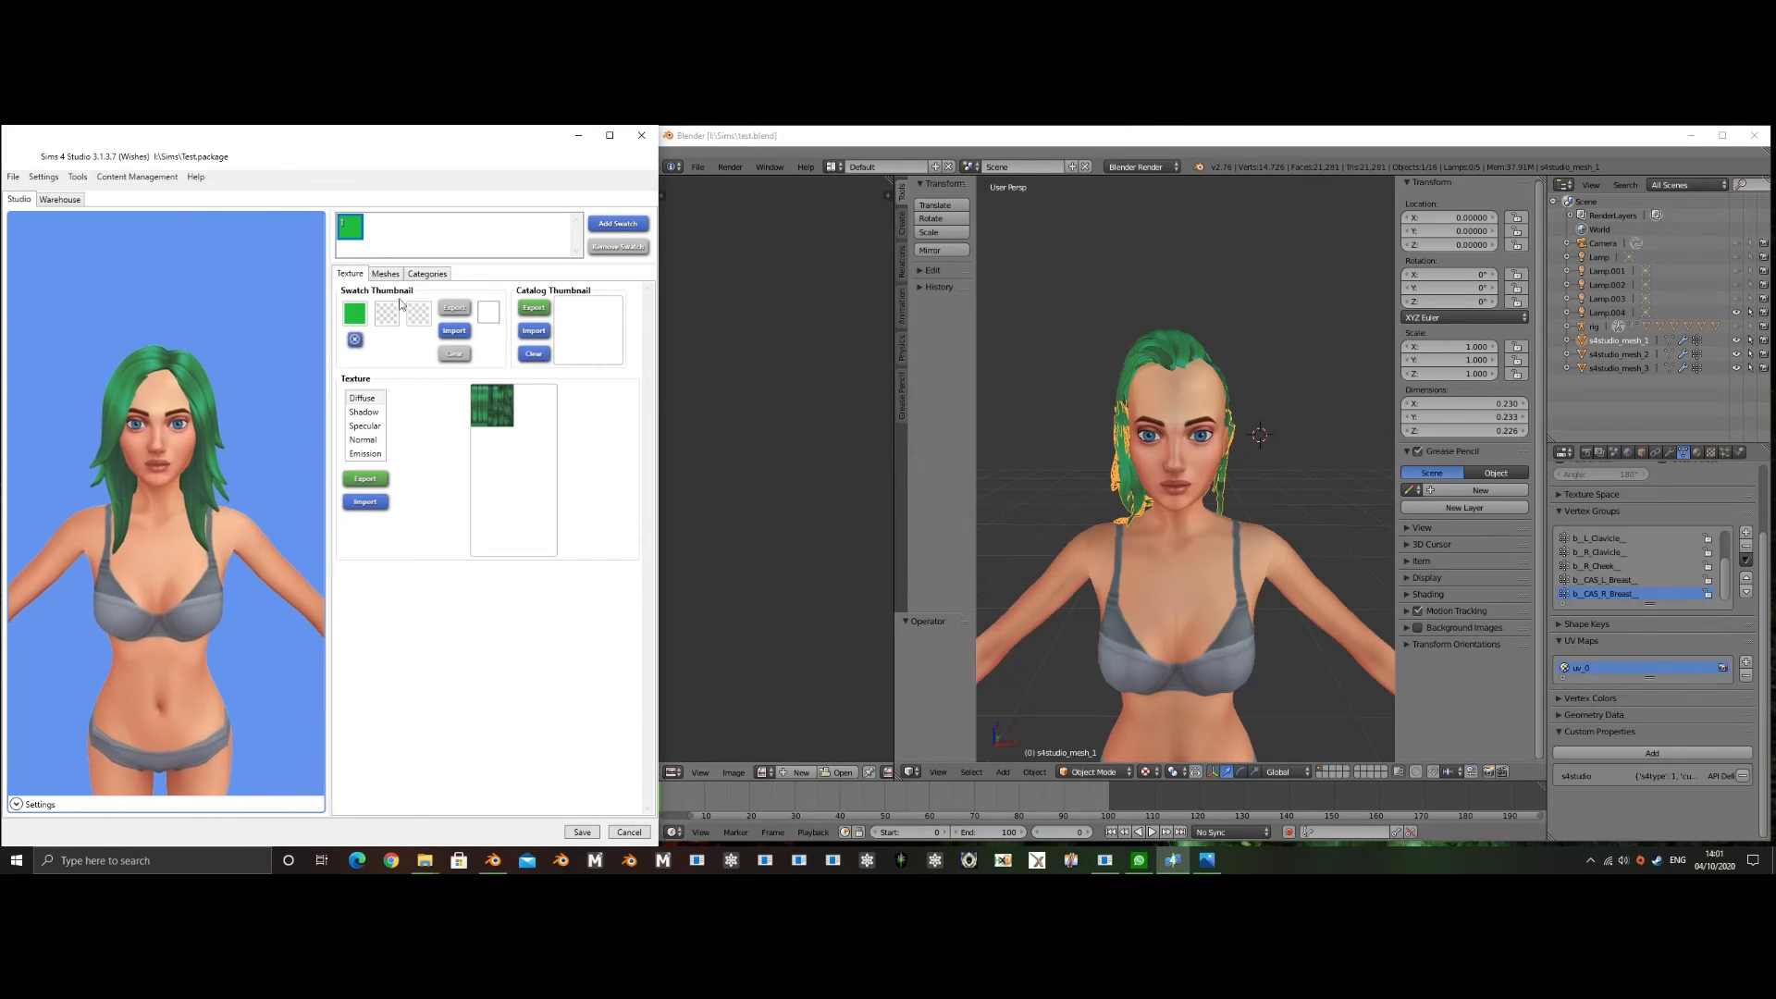
click(385, 274)
click(501, 377)
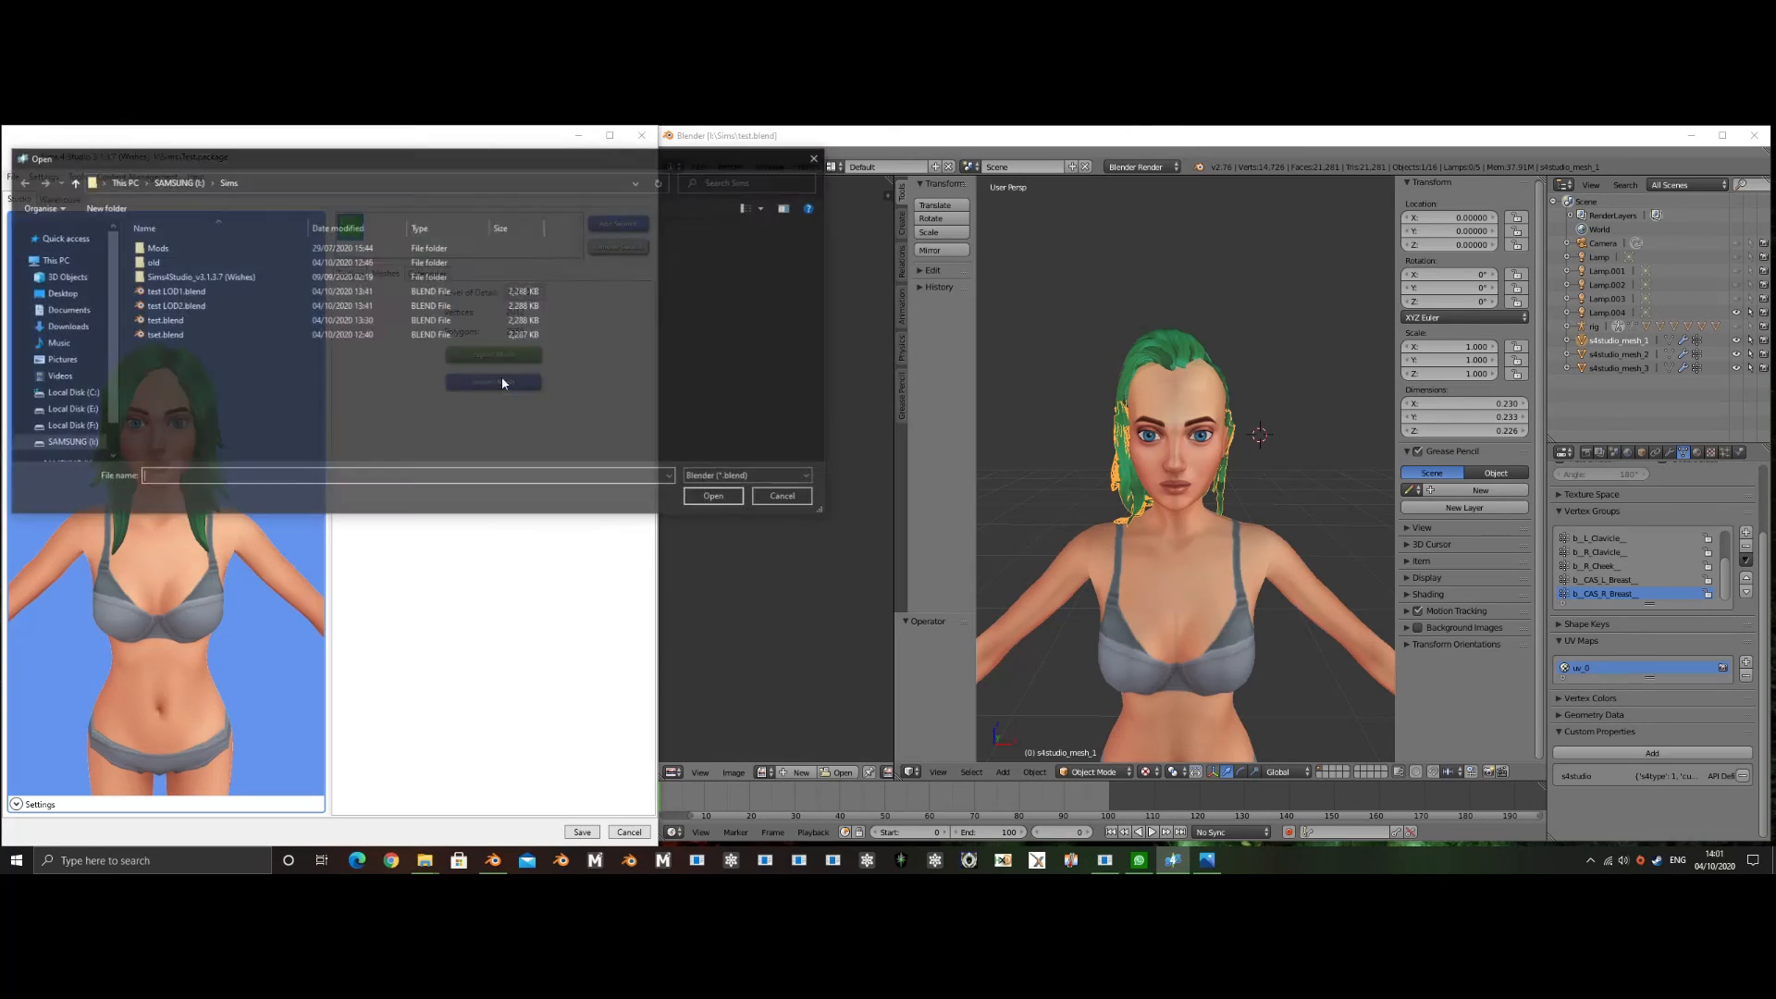
click(235, 321)
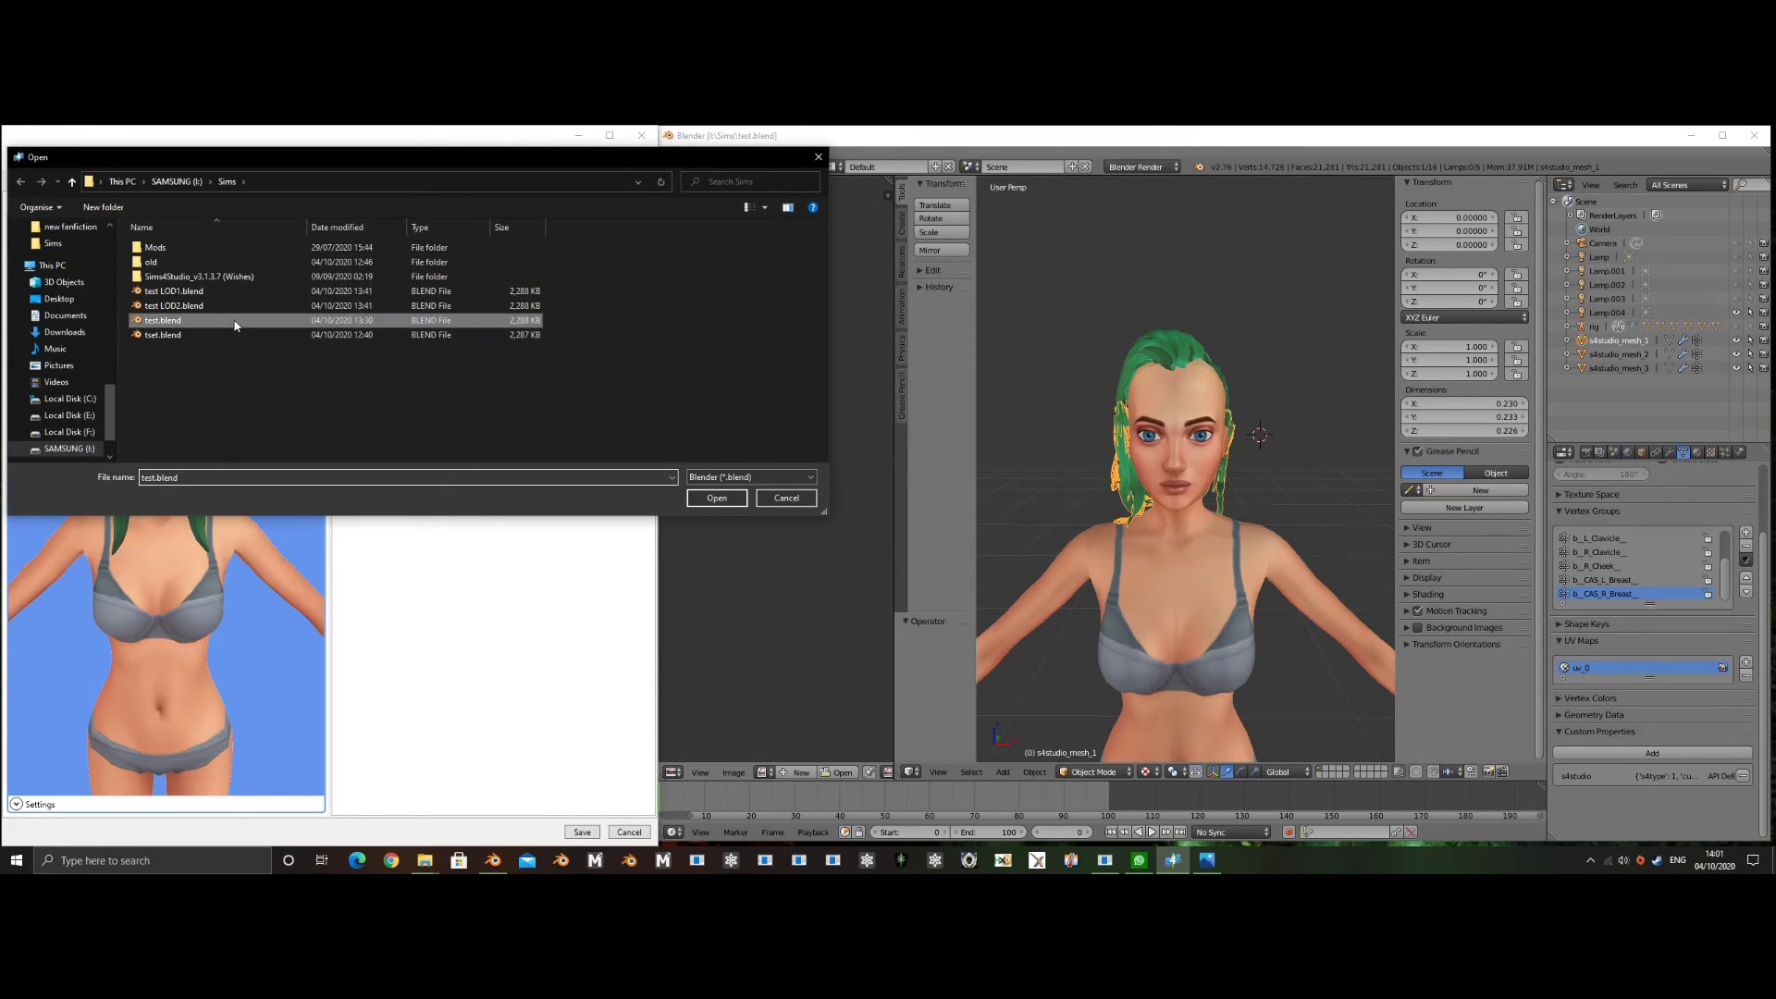
double_click(235, 321)
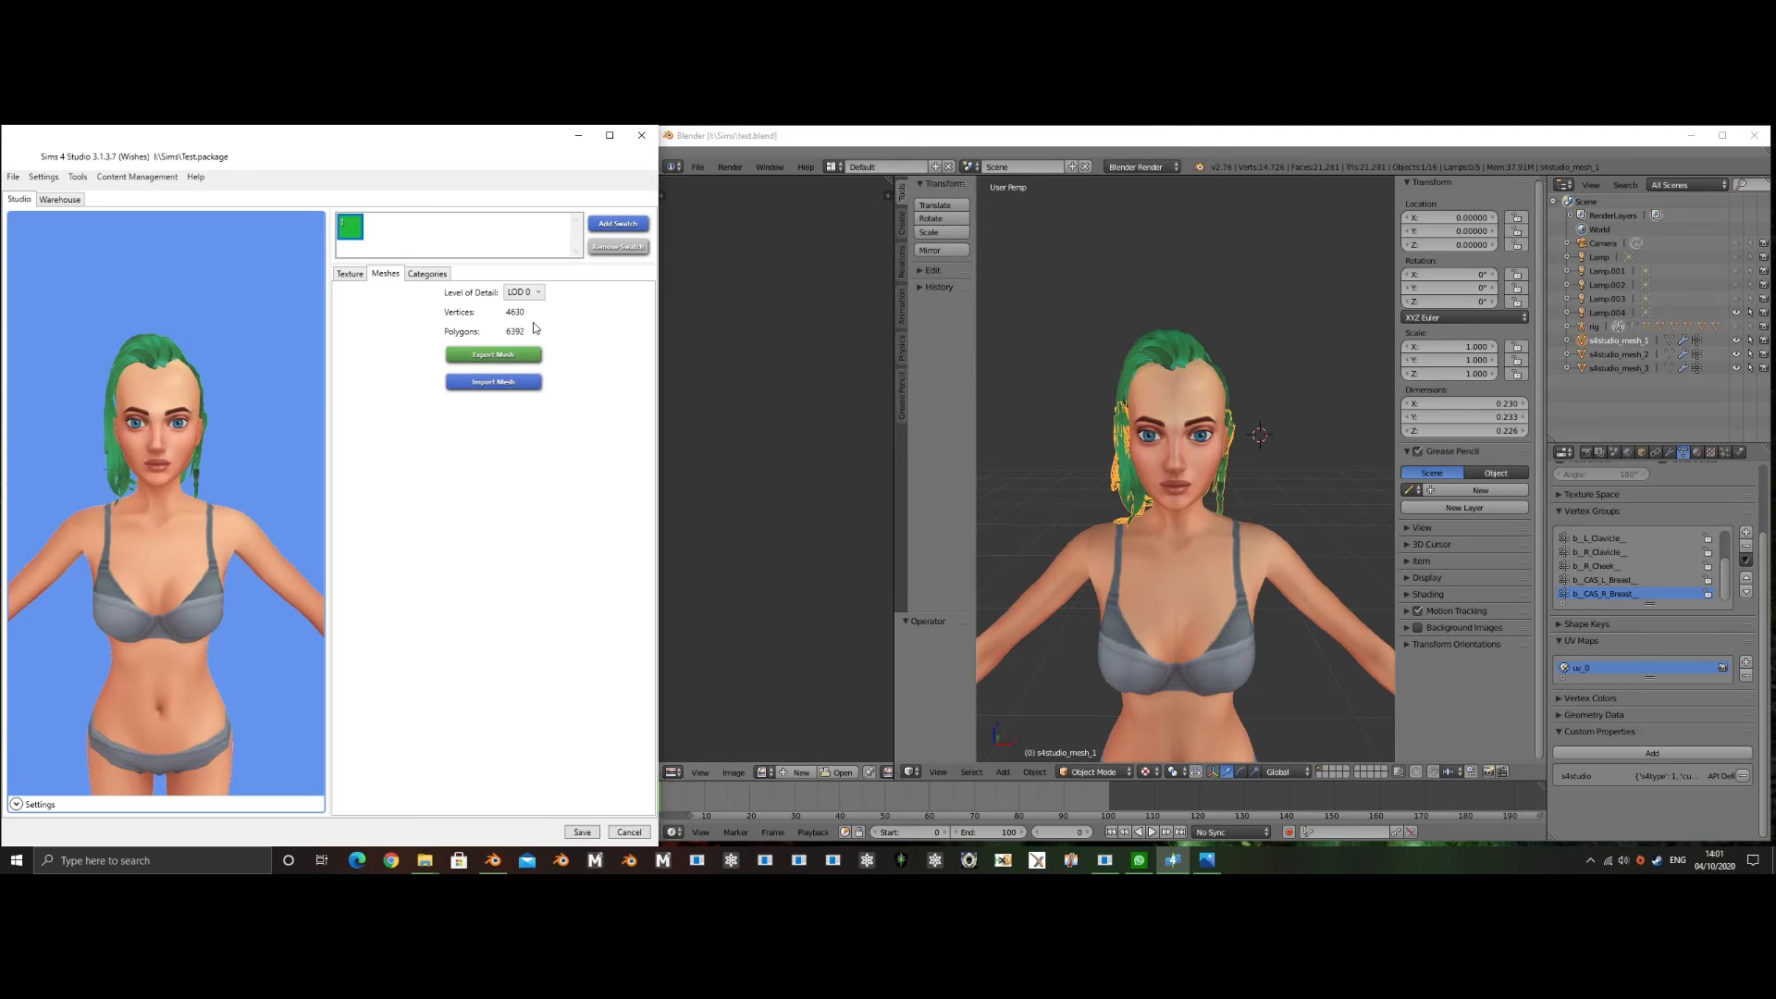
click(521, 293)
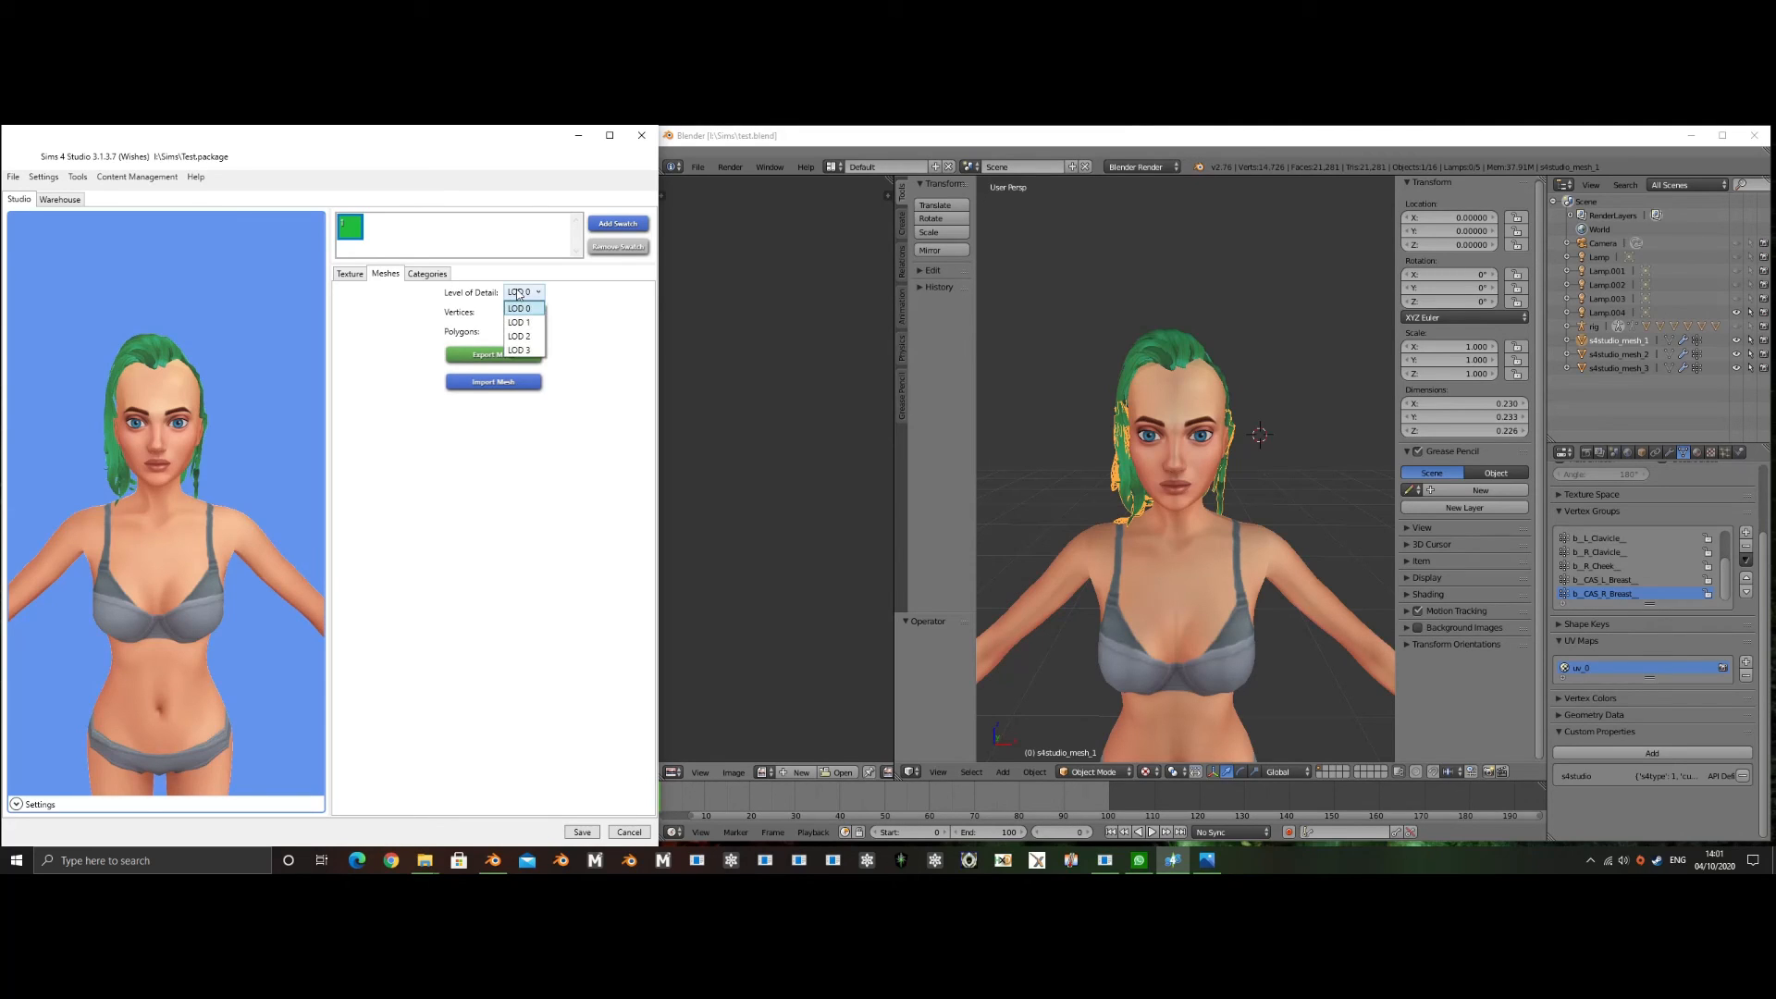
click(535, 325)
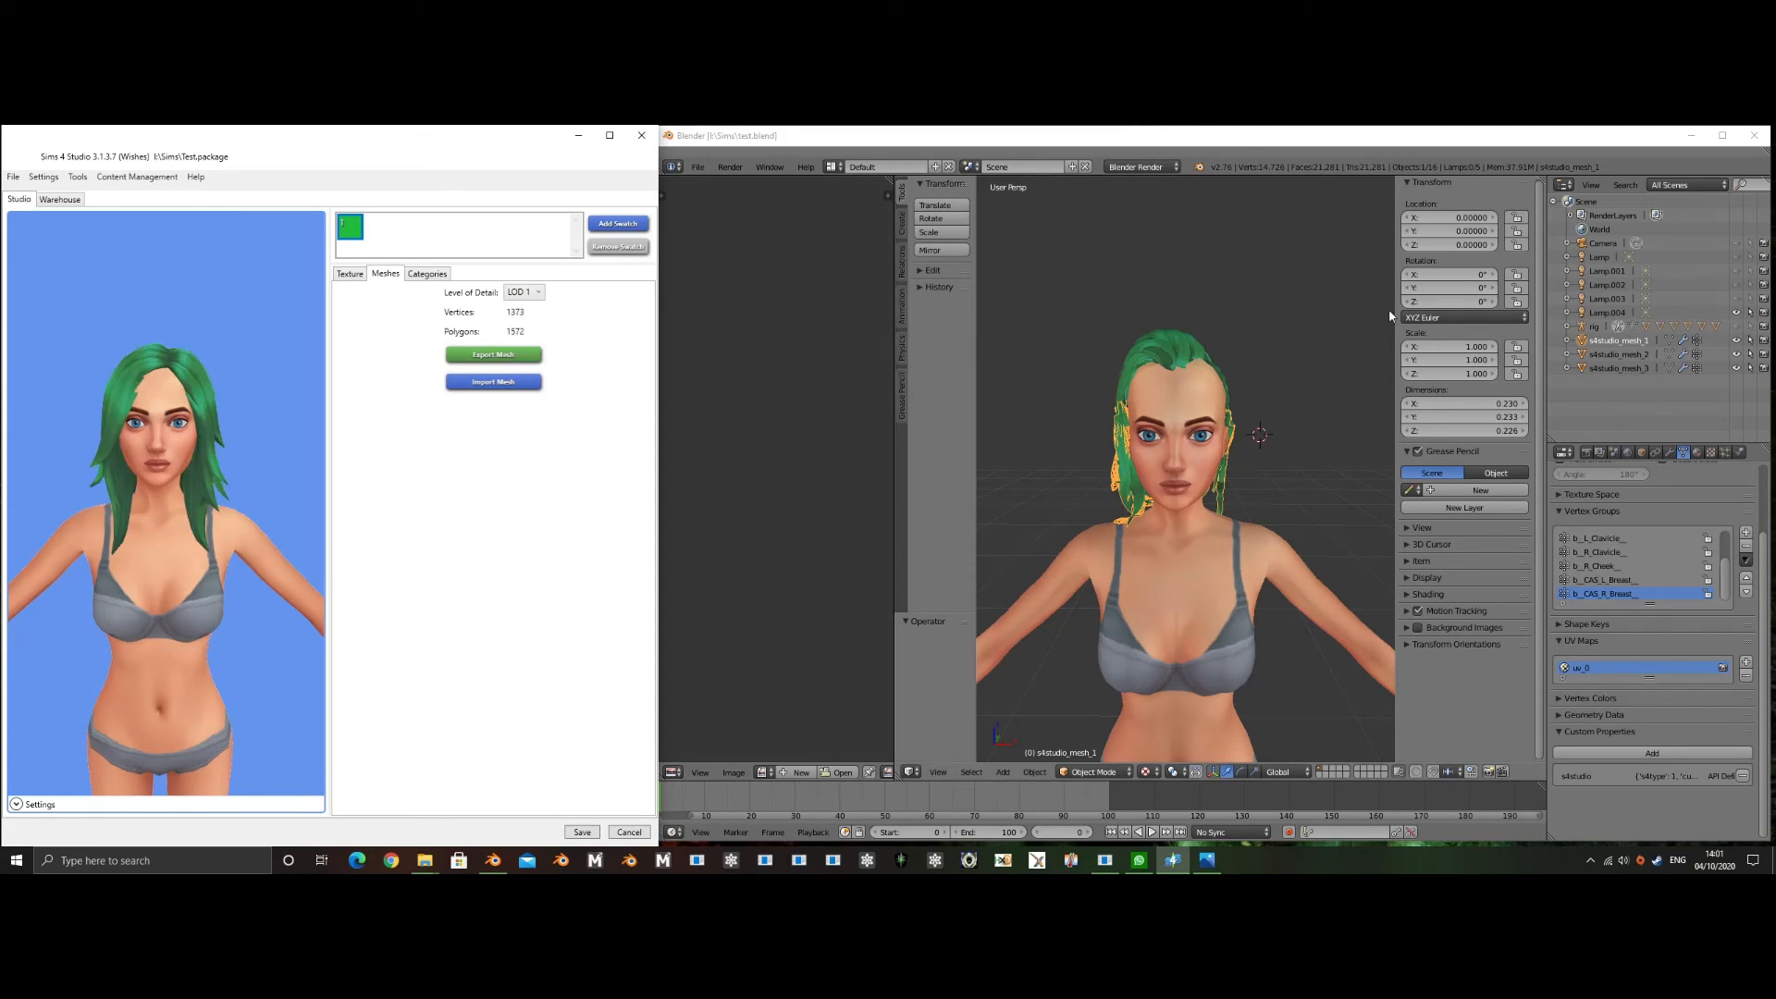
- Switch to Blender and add a Decimate modifier with a ratio of 0.8 to s4studio_mesh_1
click(1668, 453)
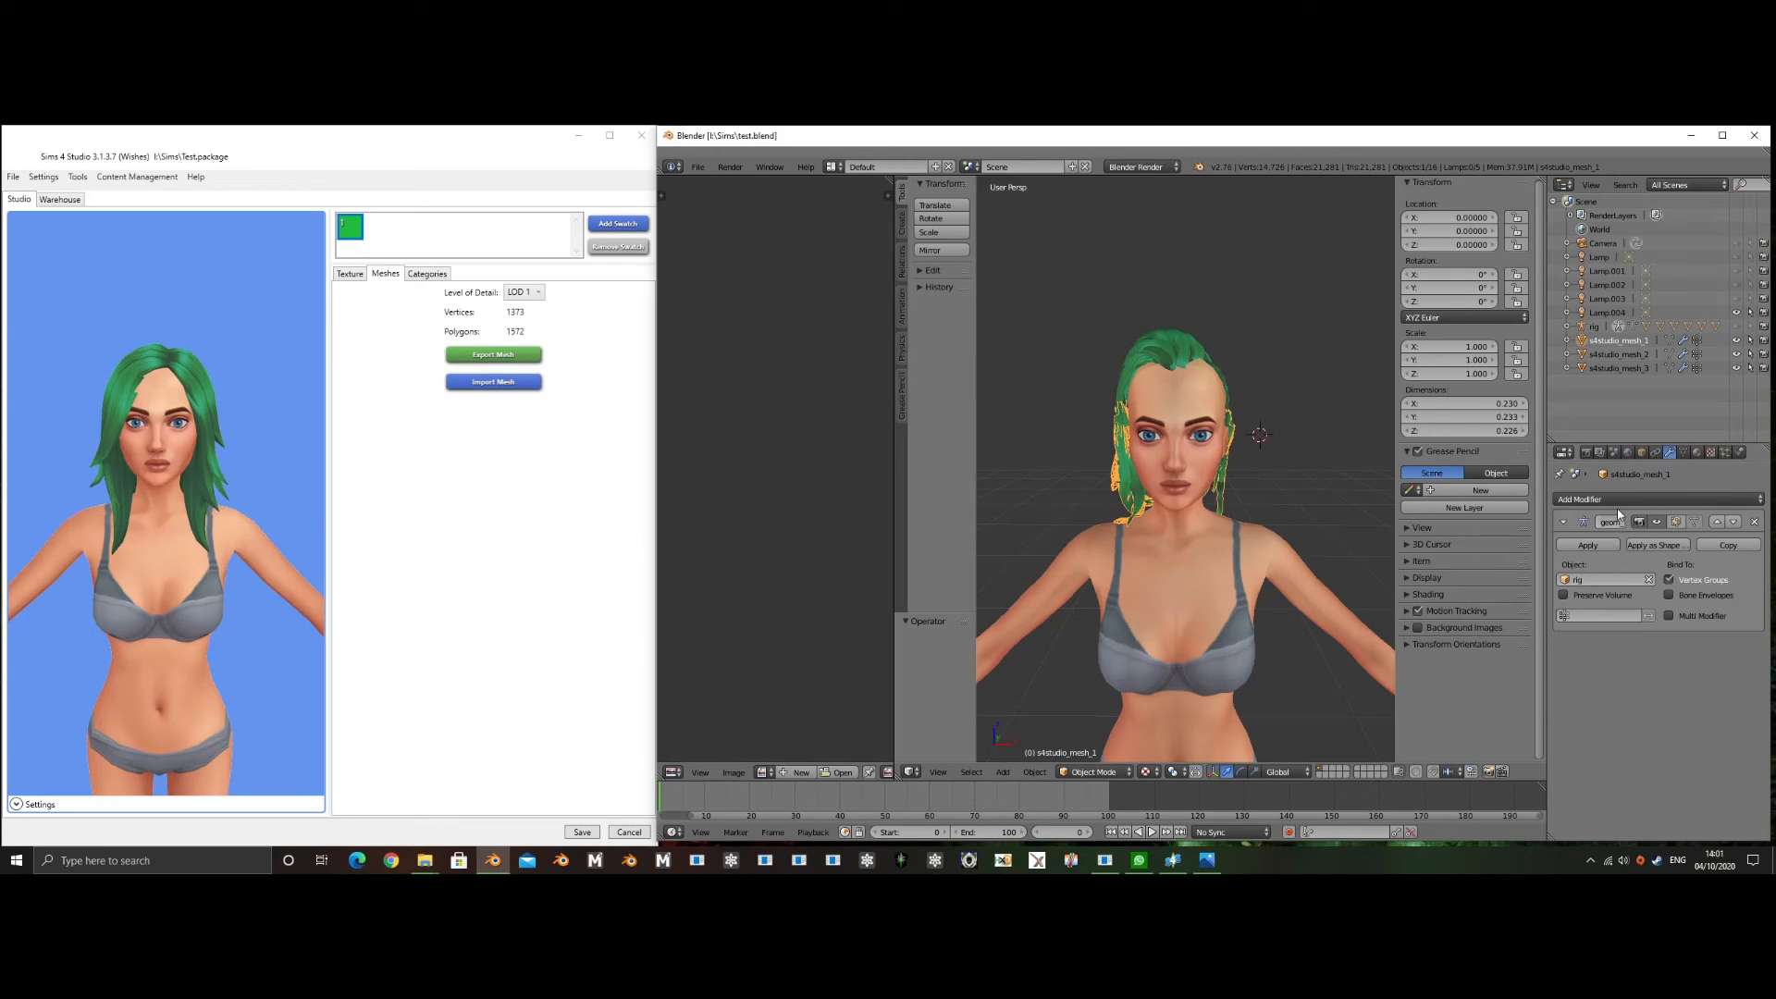
click(1614, 500)
click(1511, 592)
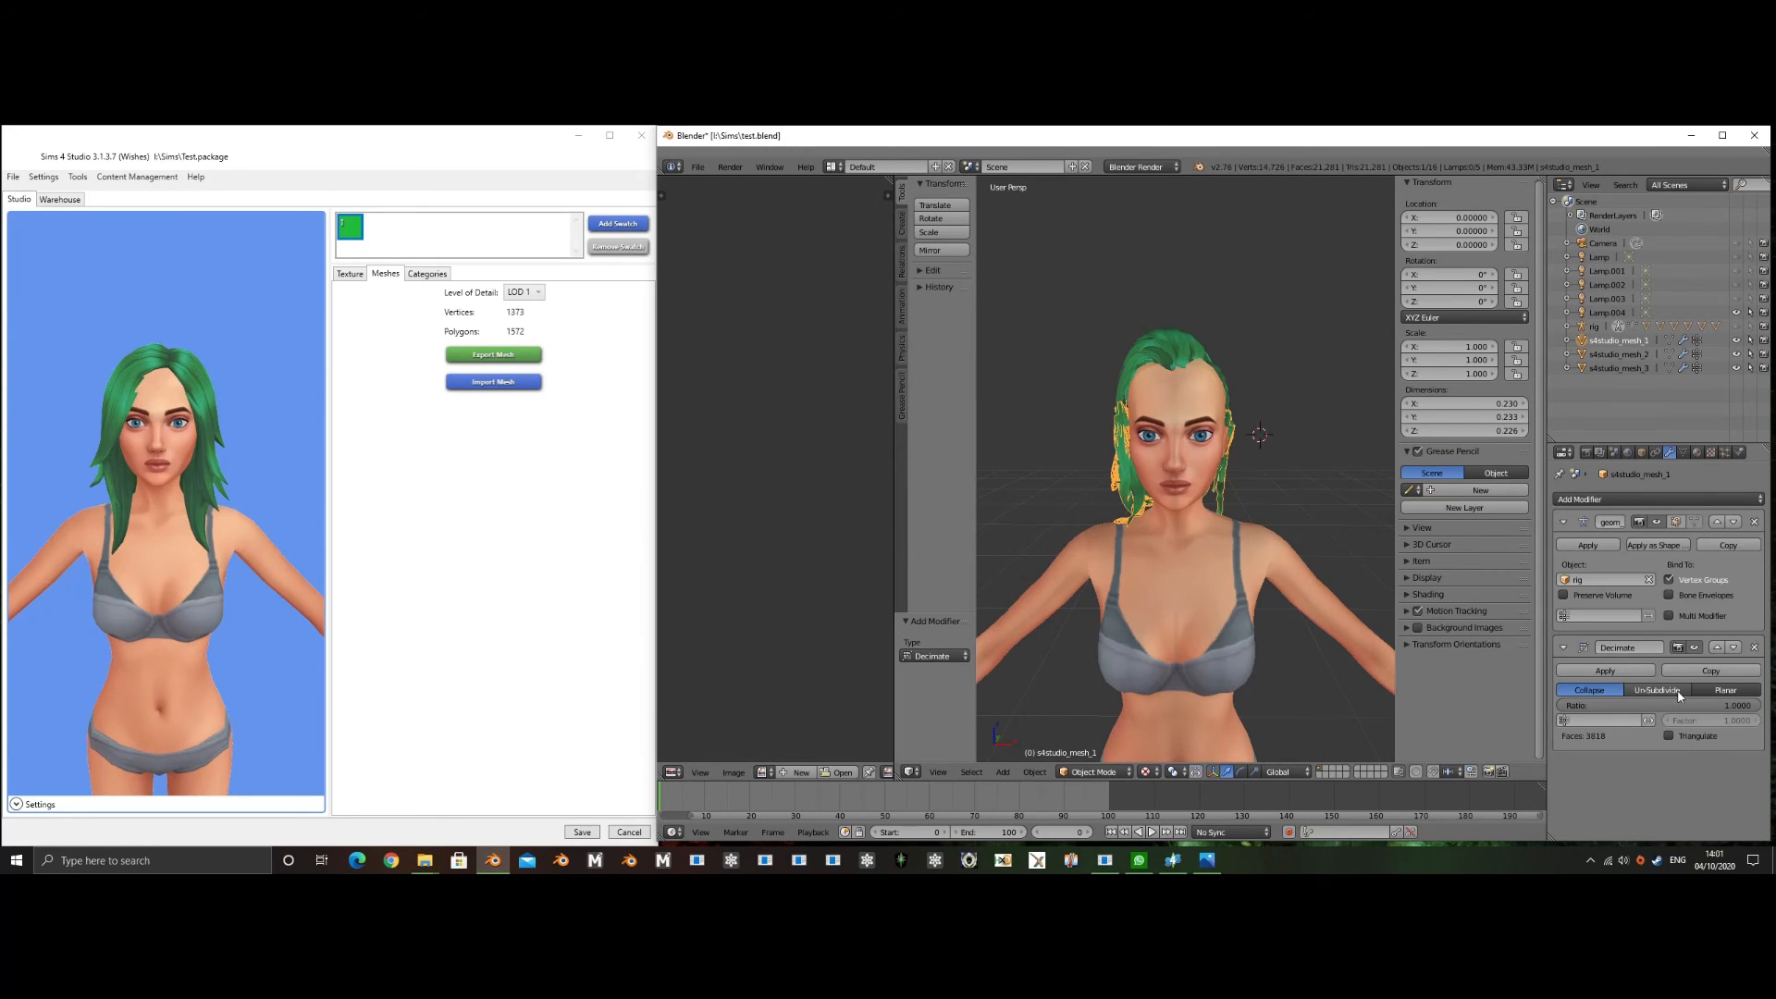
text(0.8)
key(Return)
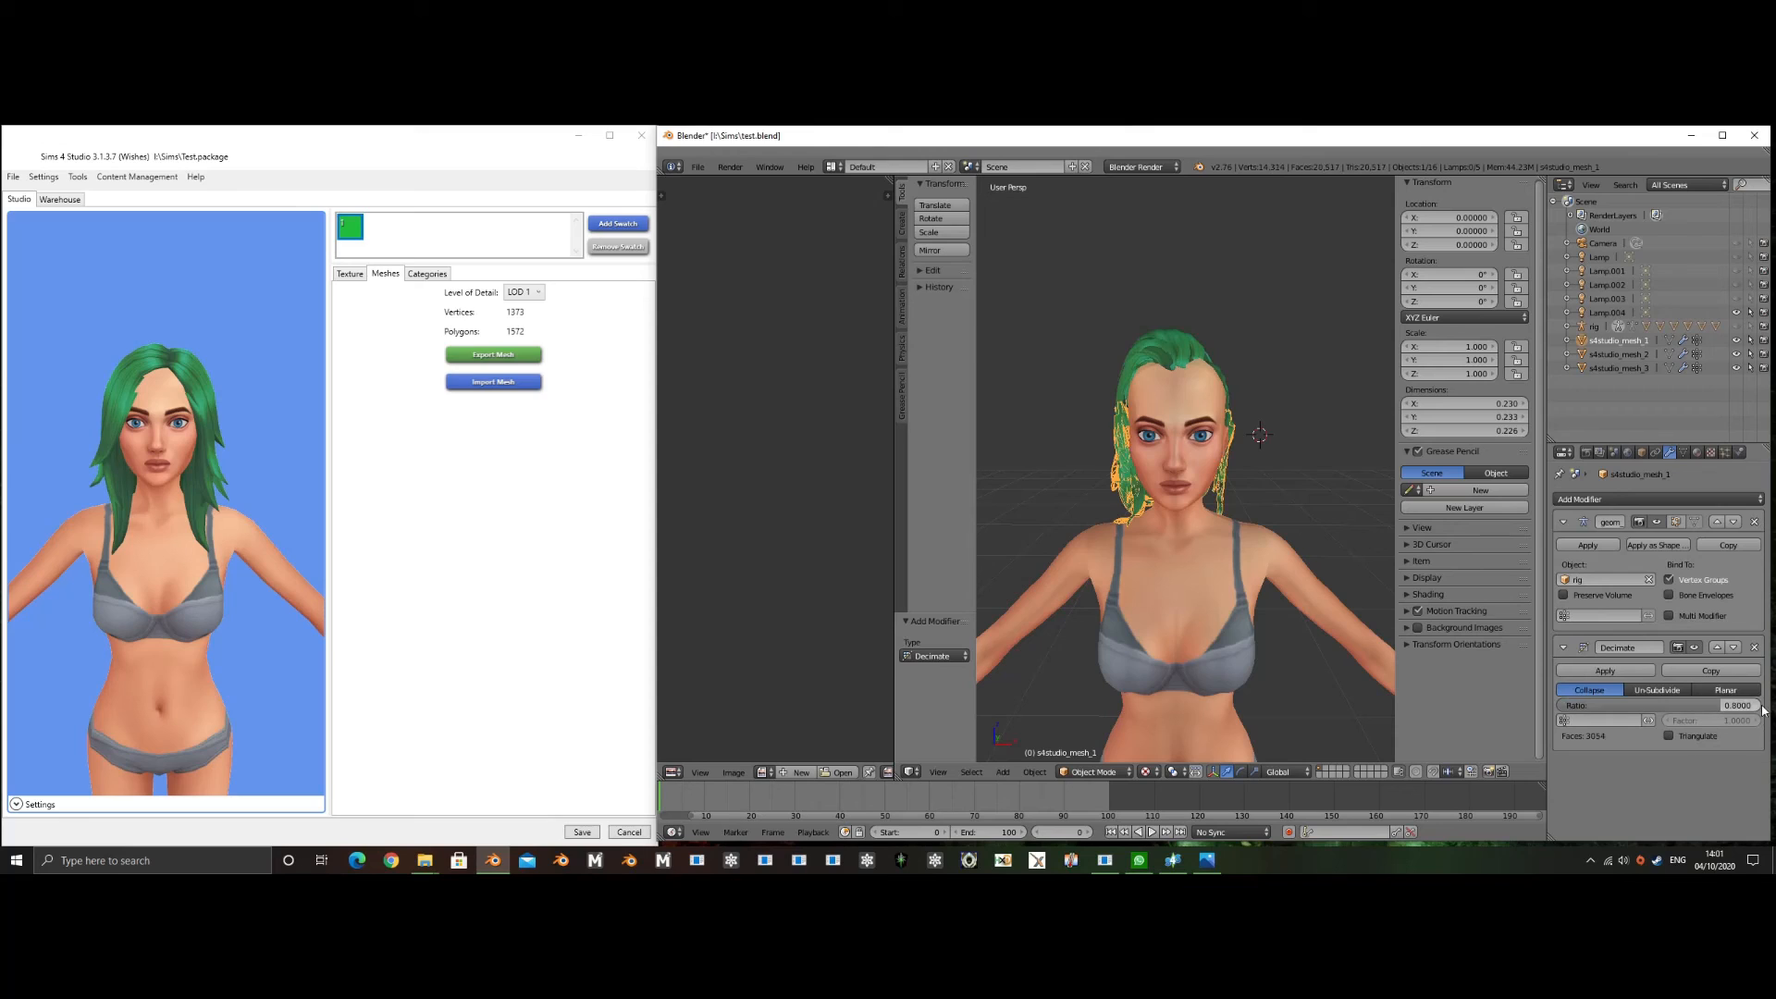
- Add a Decimate modifier with a ratio of 0.8 to s4studio_mesh_2
click(1644, 357)
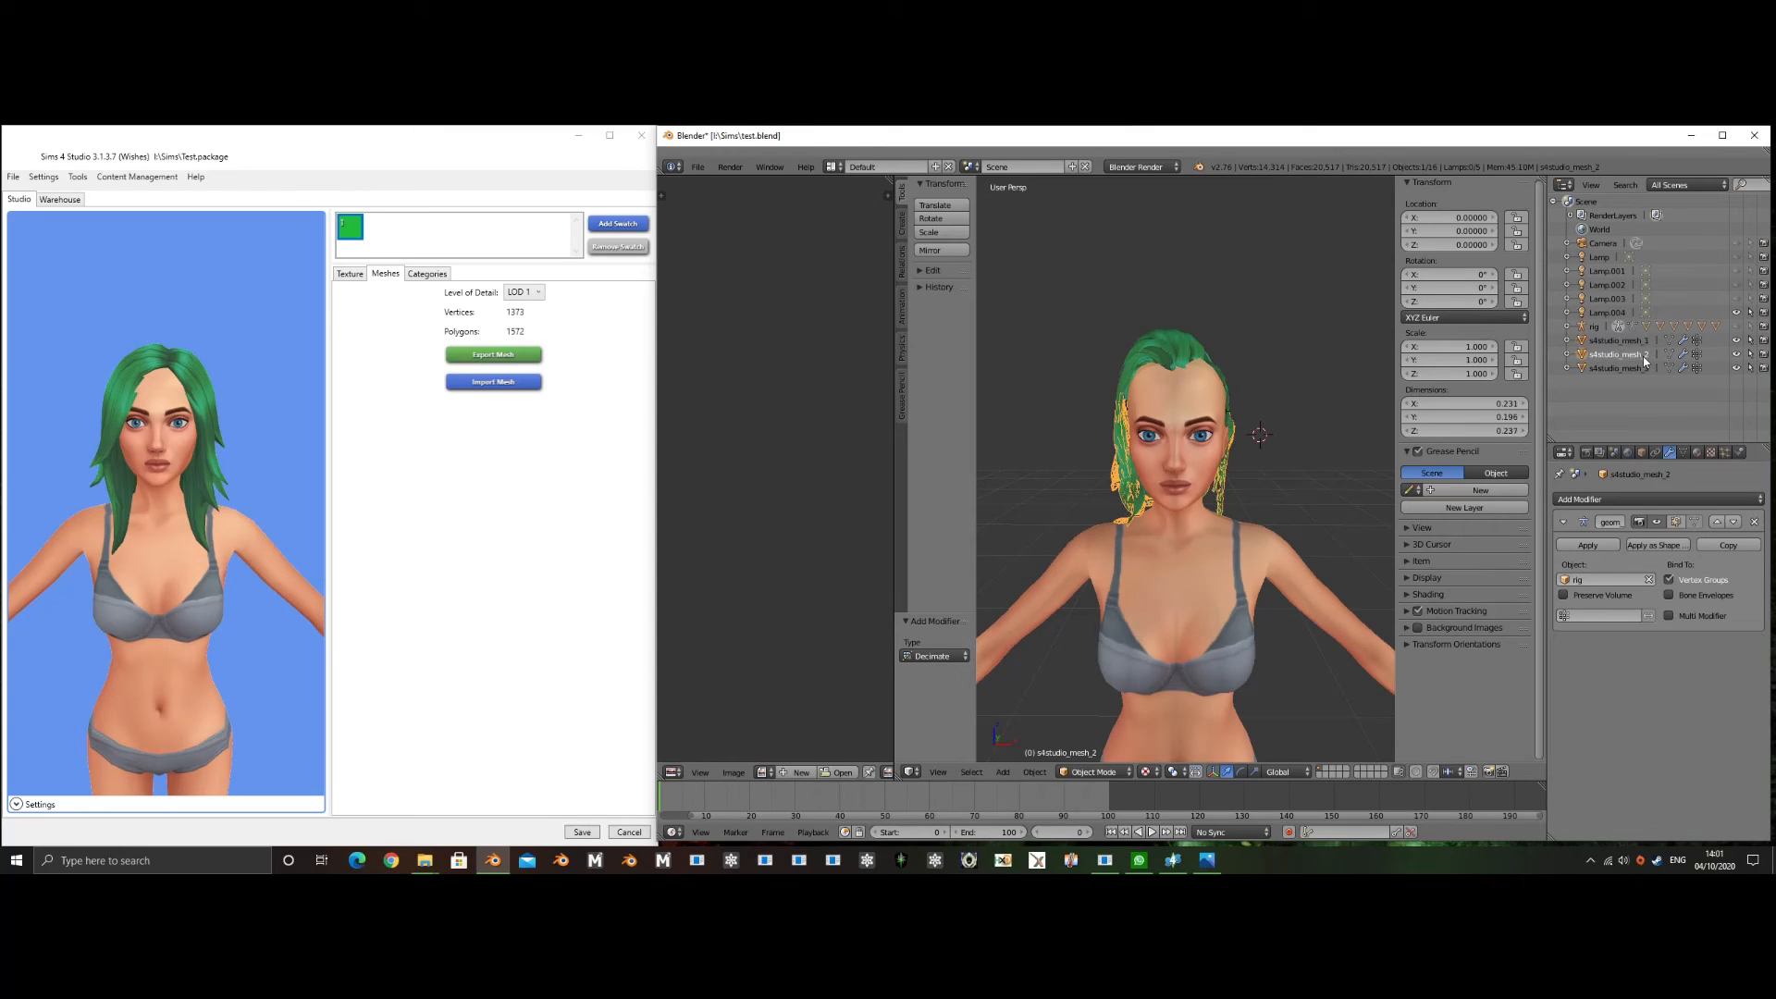
click(1659, 499)
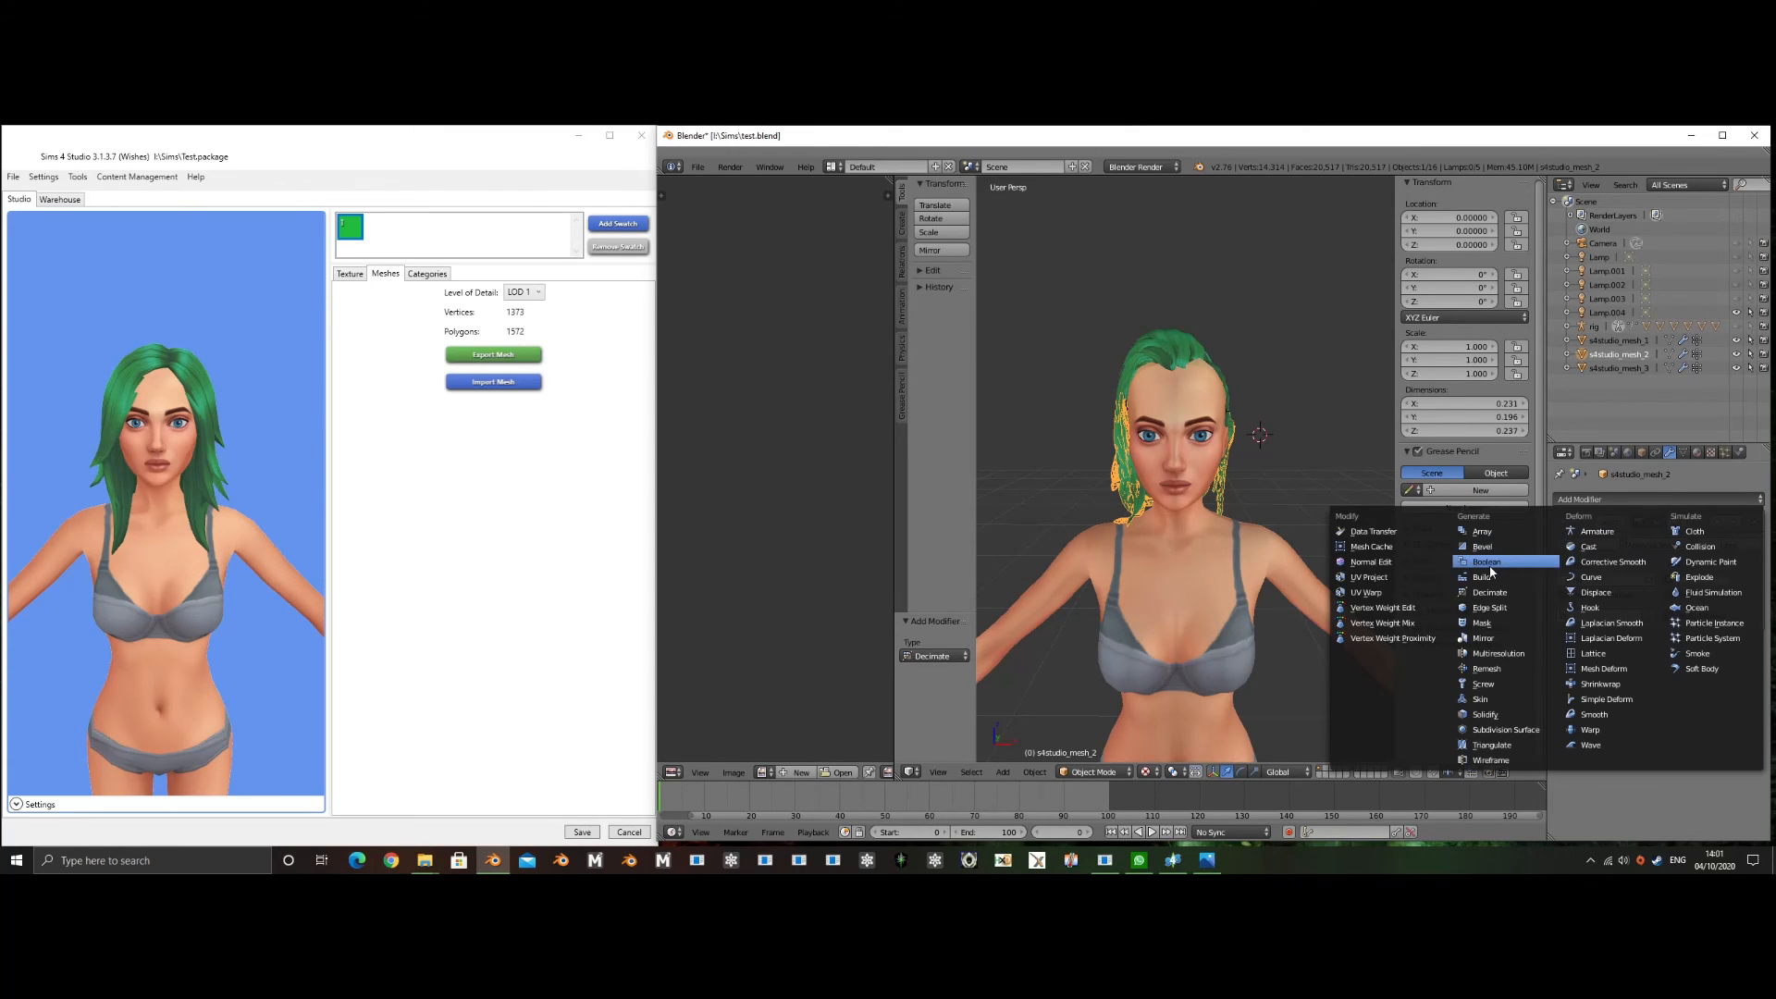
click(1494, 593)
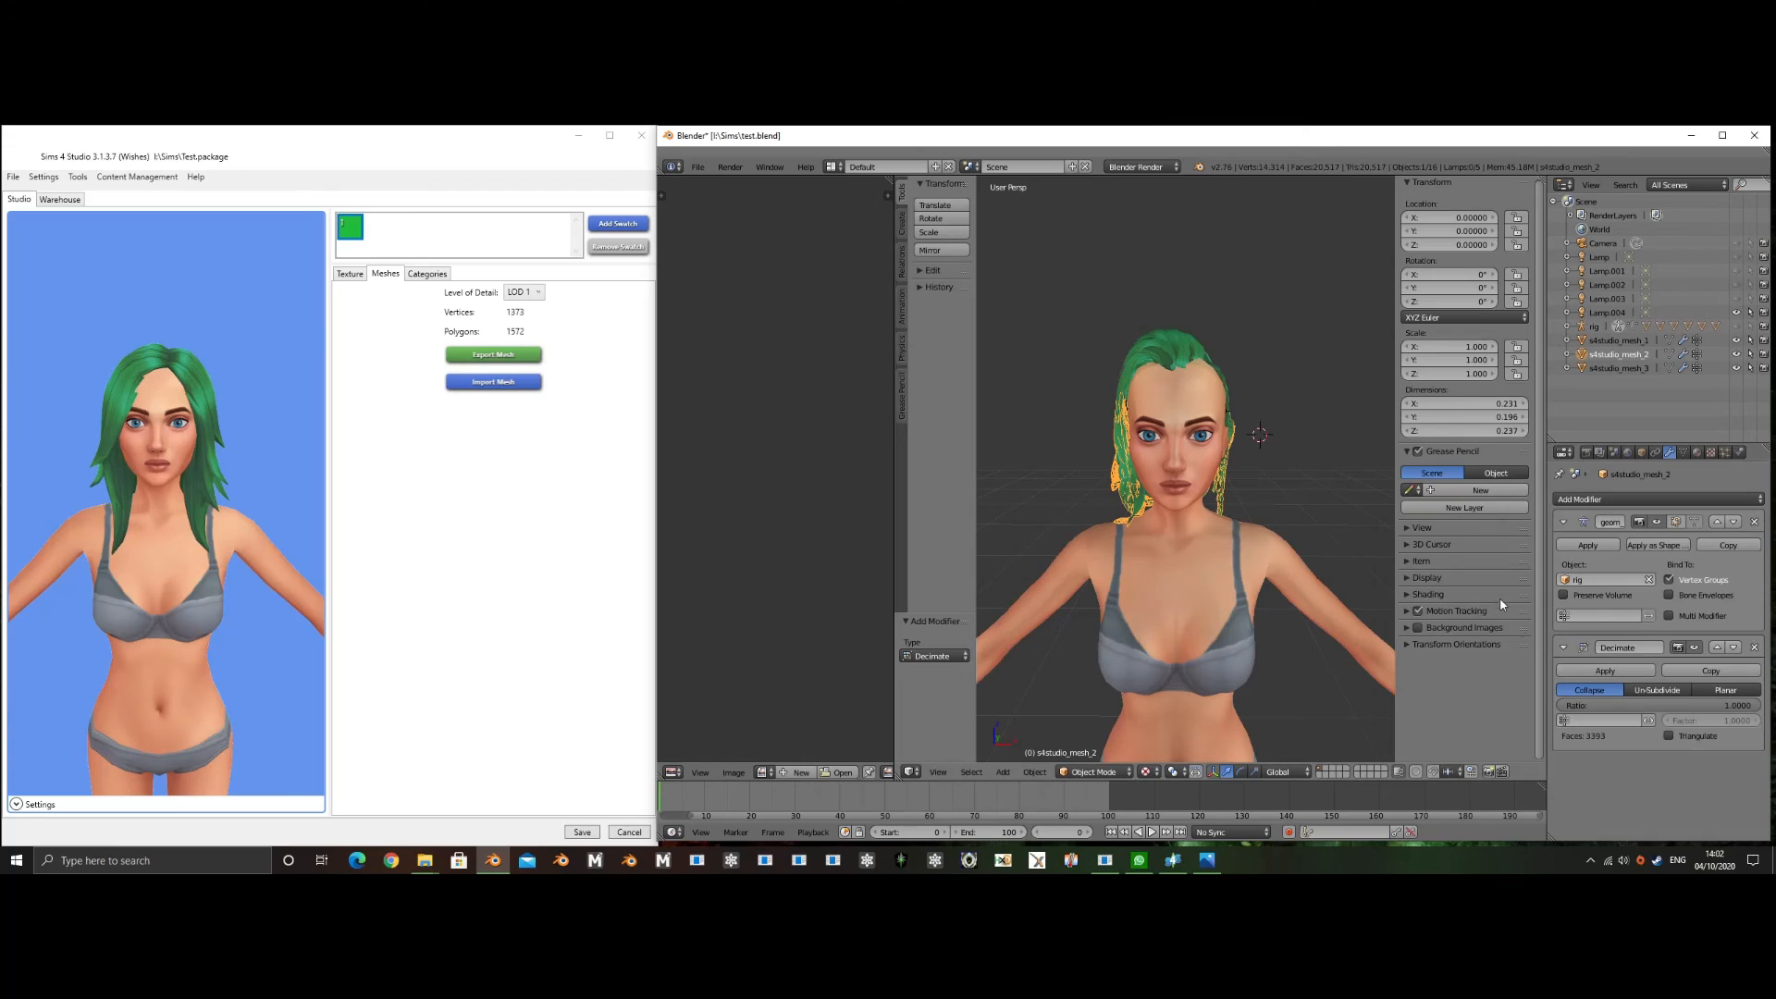
click(1677, 705)
text(0.)
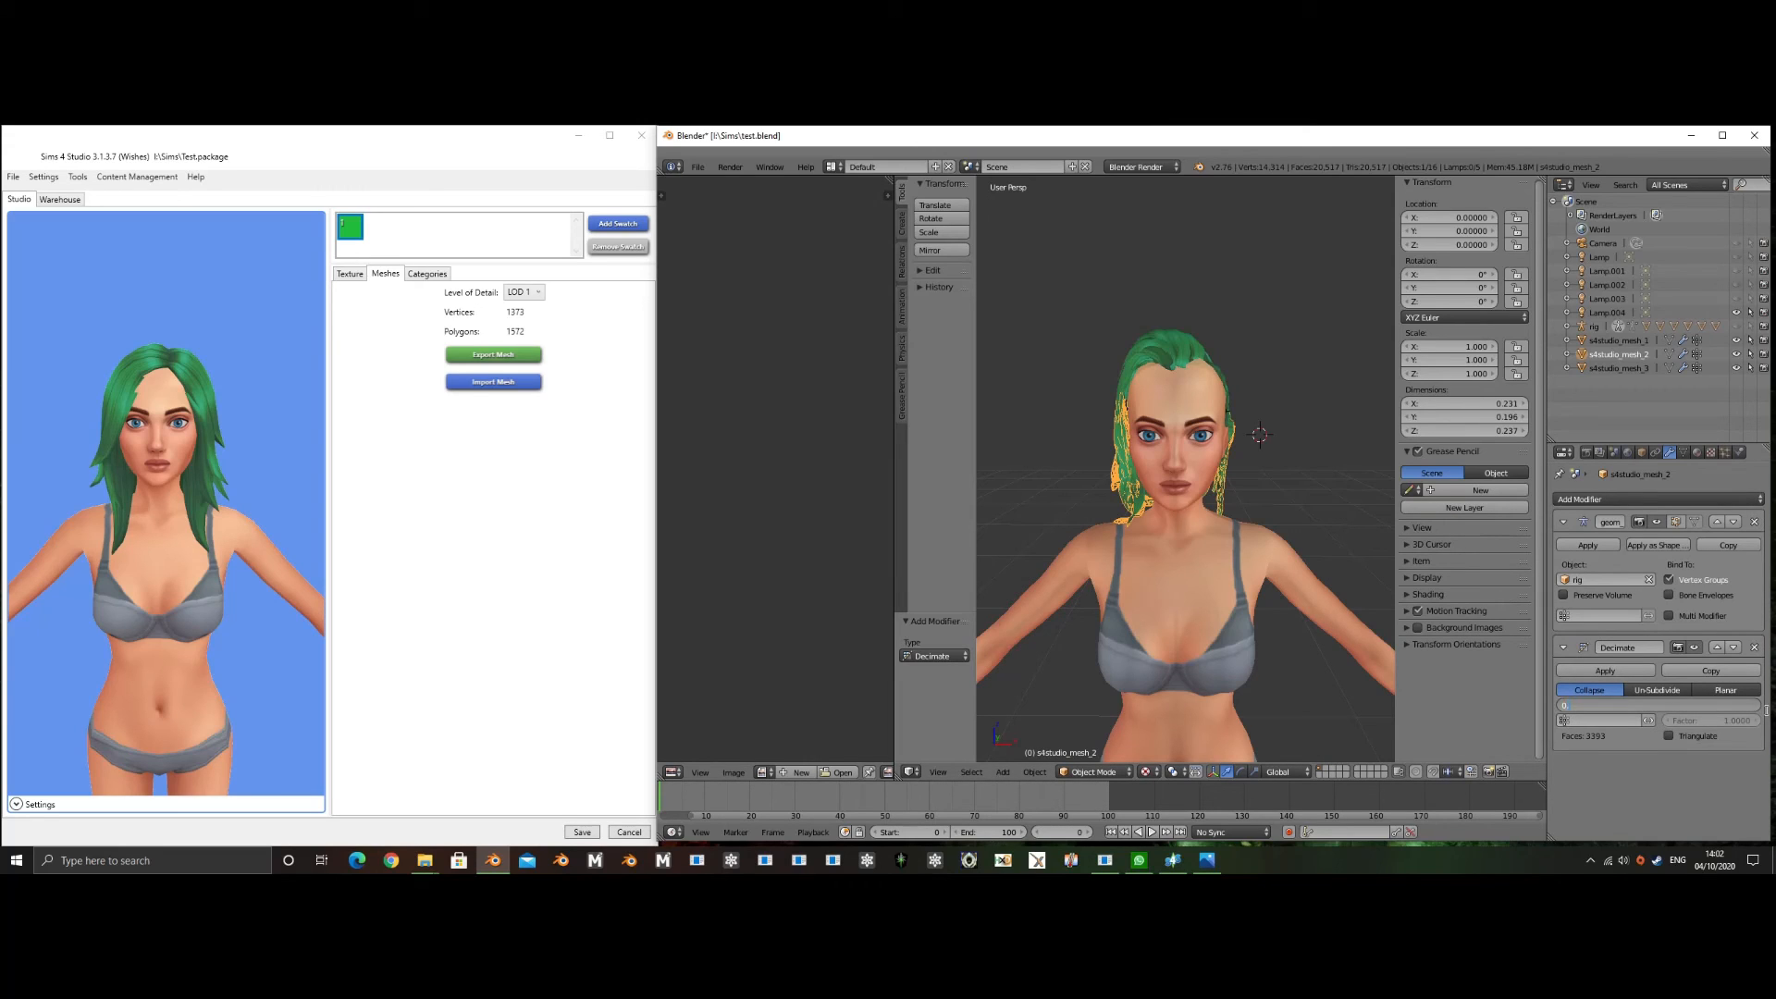
text(328)
key(Return)
- Add a Decimate modifier with a ratio of 0.9 to s4studio_mesh_3
click(1626, 368)
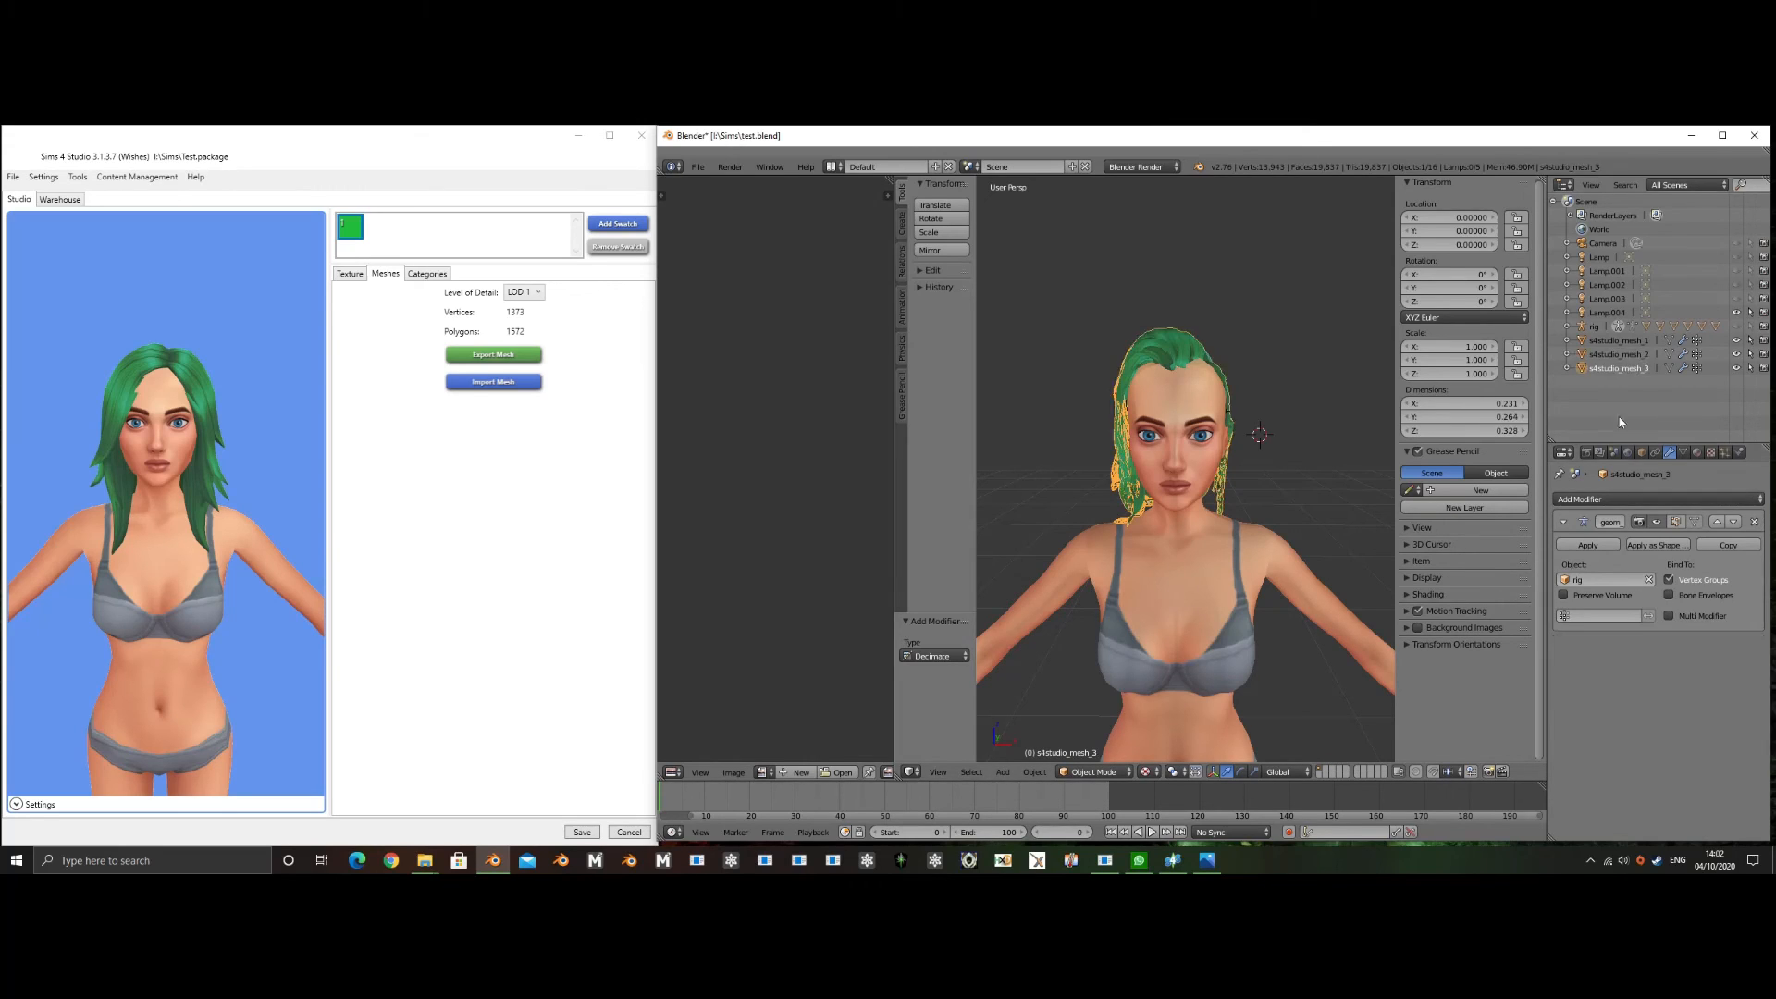
click(1614, 500)
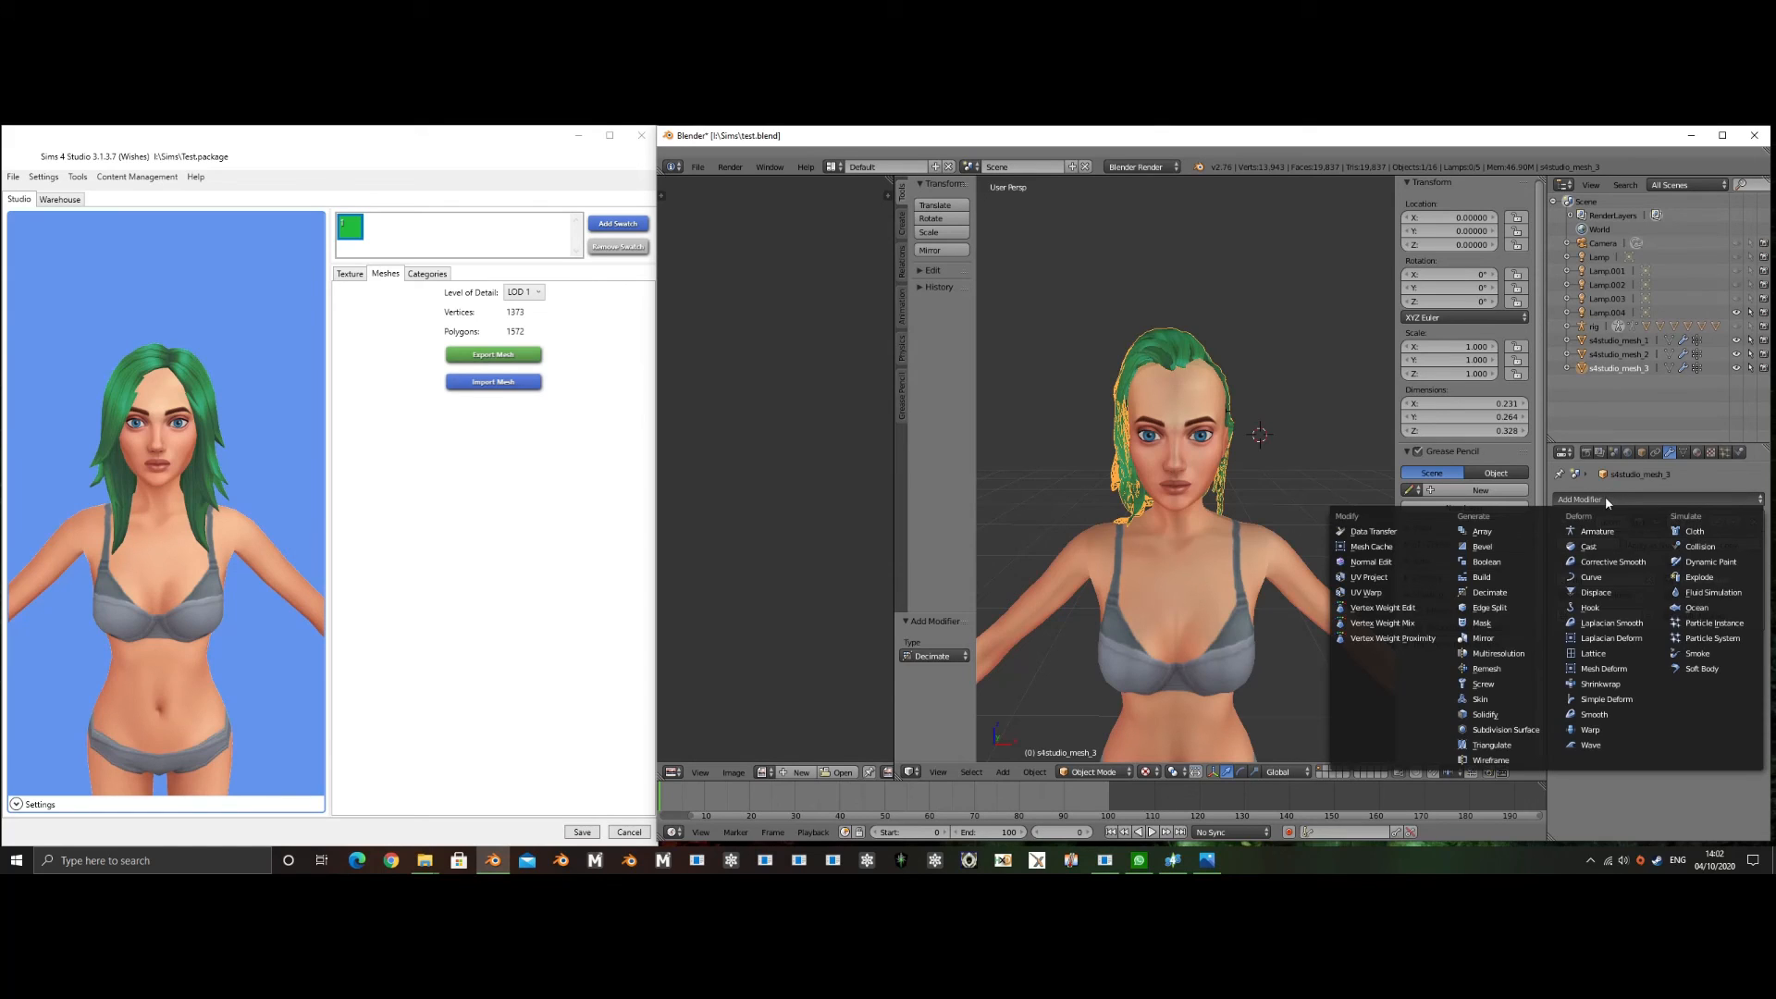
click(1509, 593)
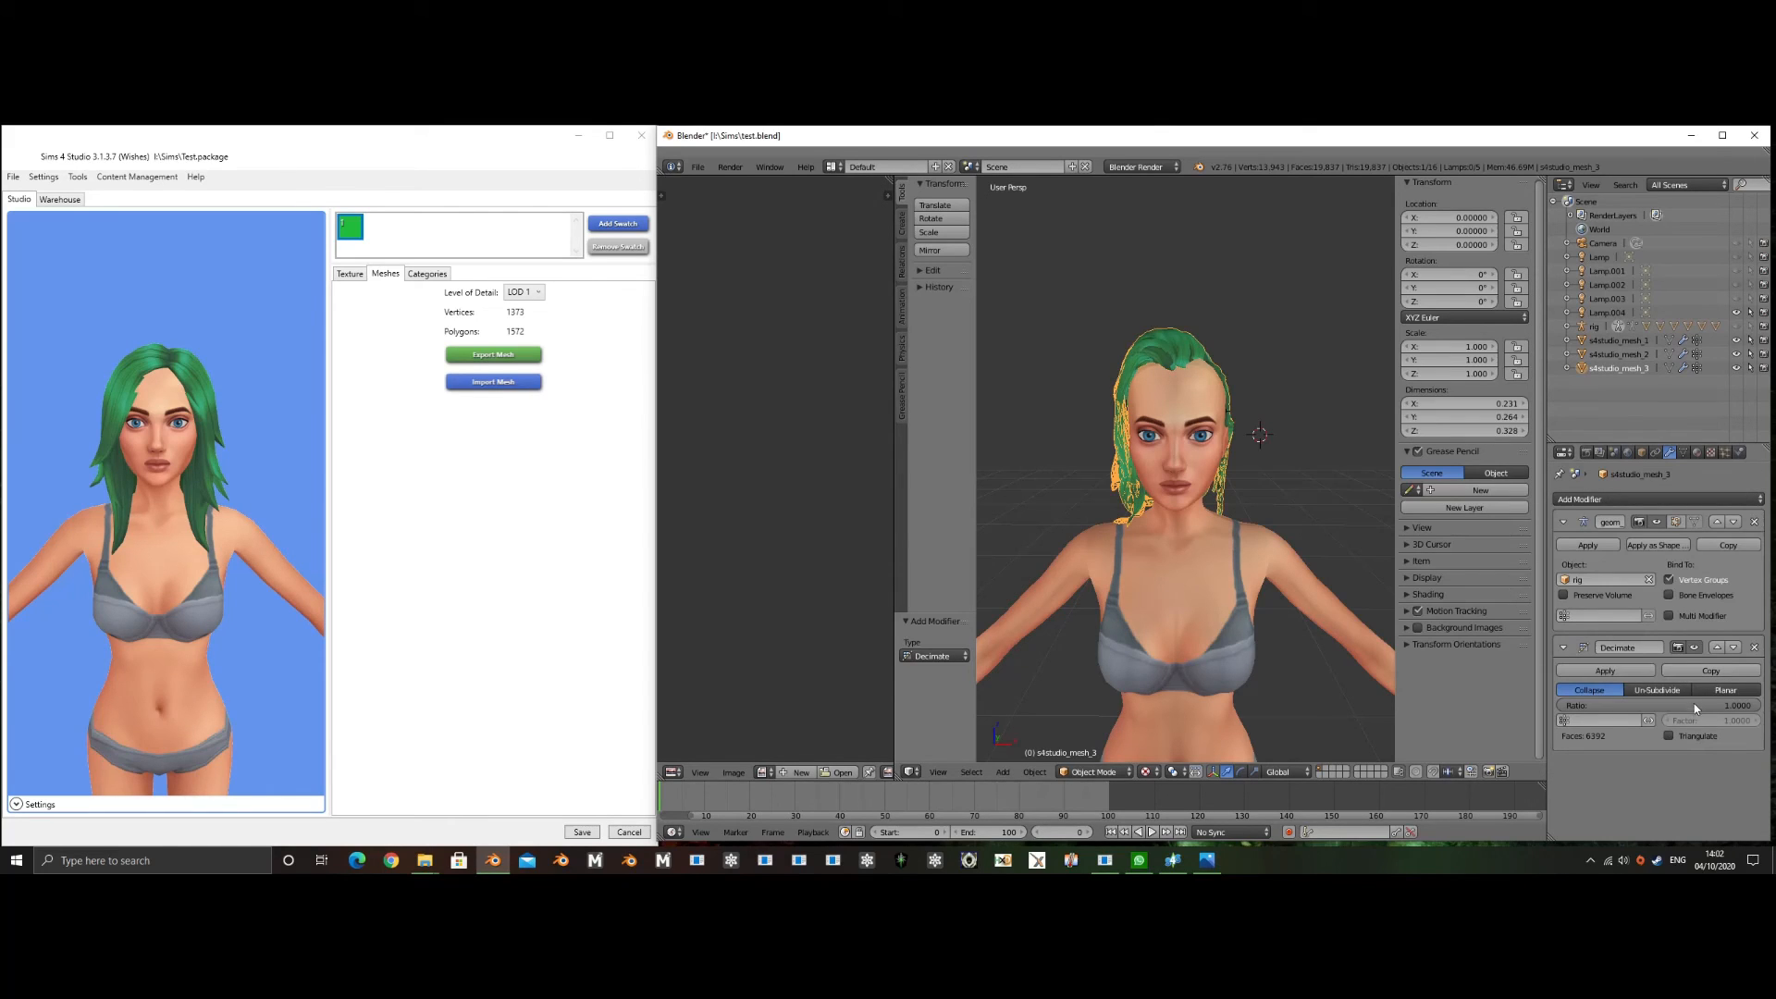
click(1695, 705)
key(Return)
- Apply the Decimate modifiers on s4studio_mesh_3, s4studio_mesh_2 and s4studio_mesh_1
click(1606, 670)
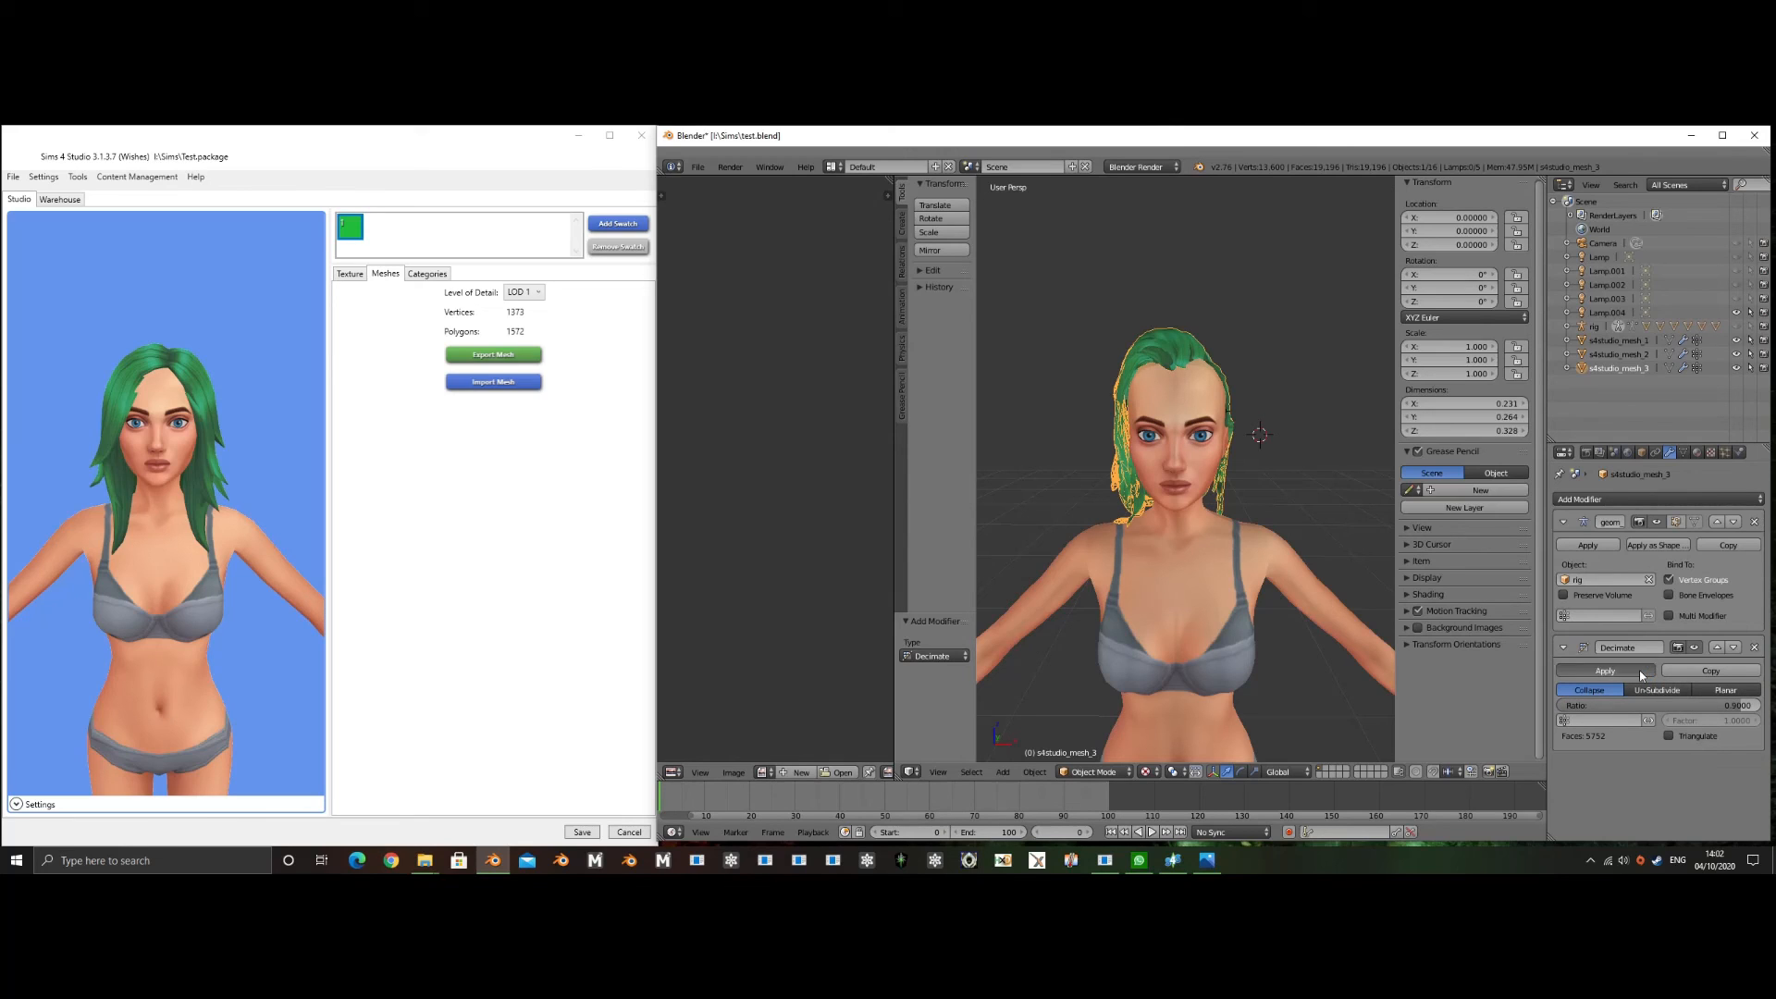
click(1645, 355)
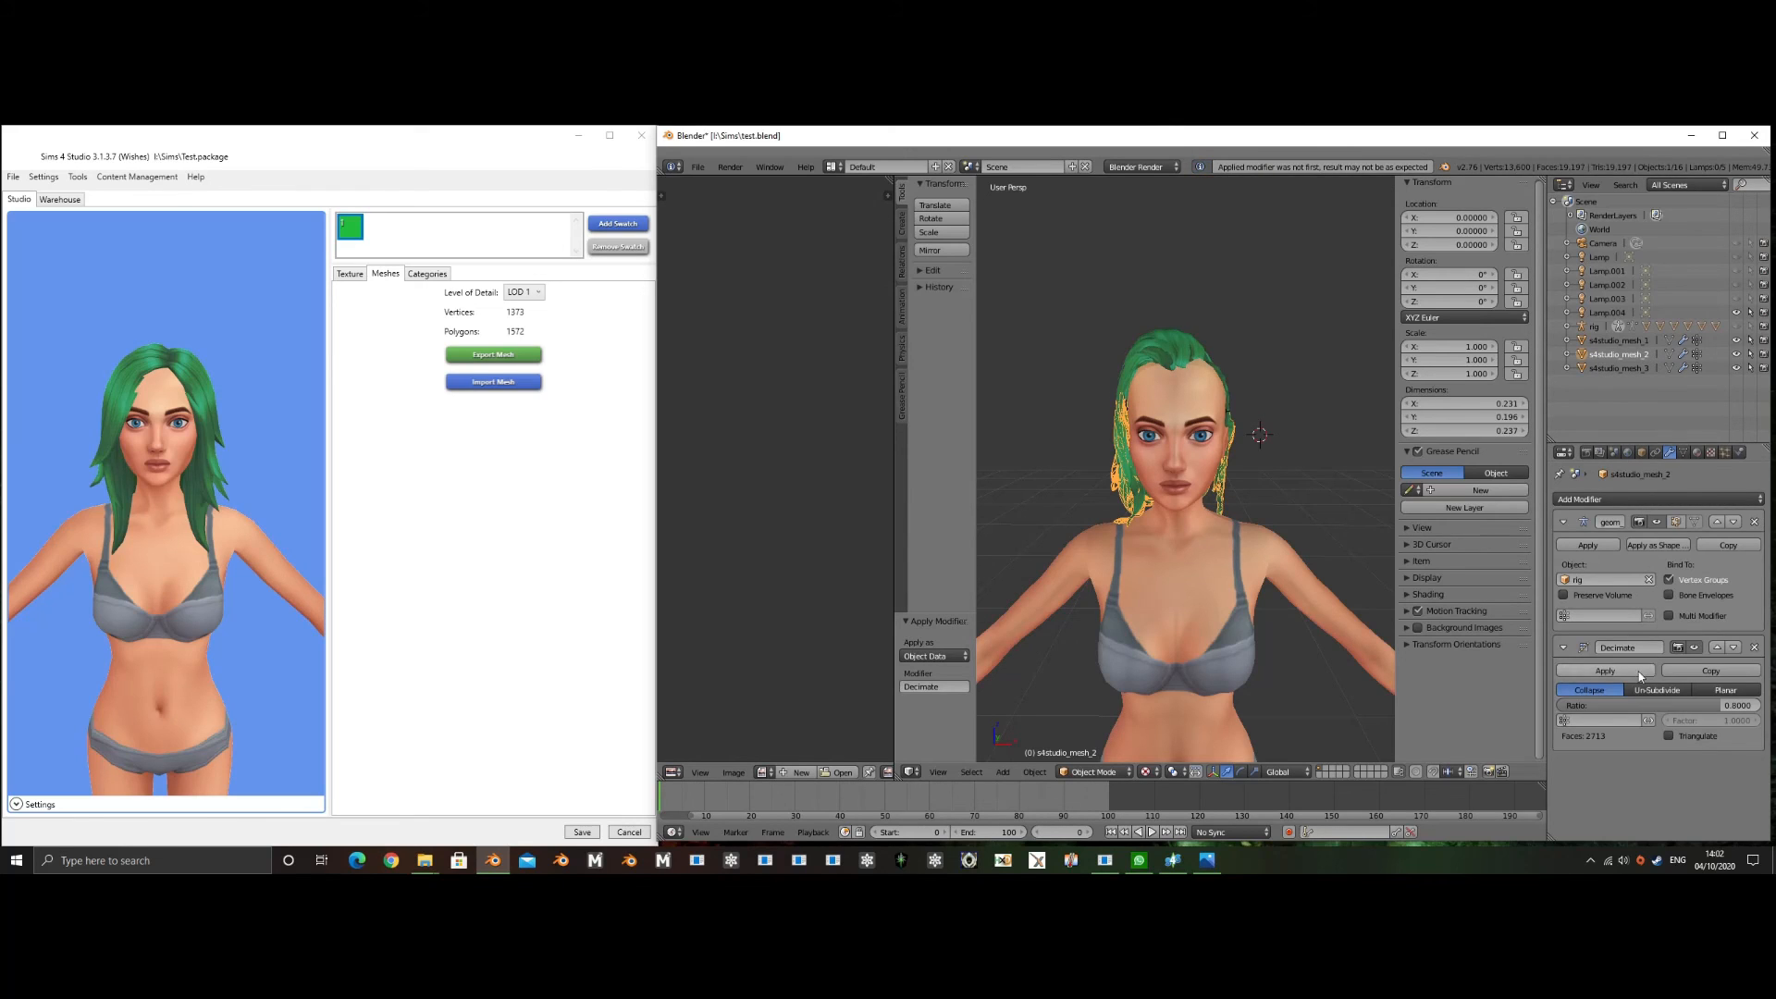
click(1619, 340)
click(1624, 673)
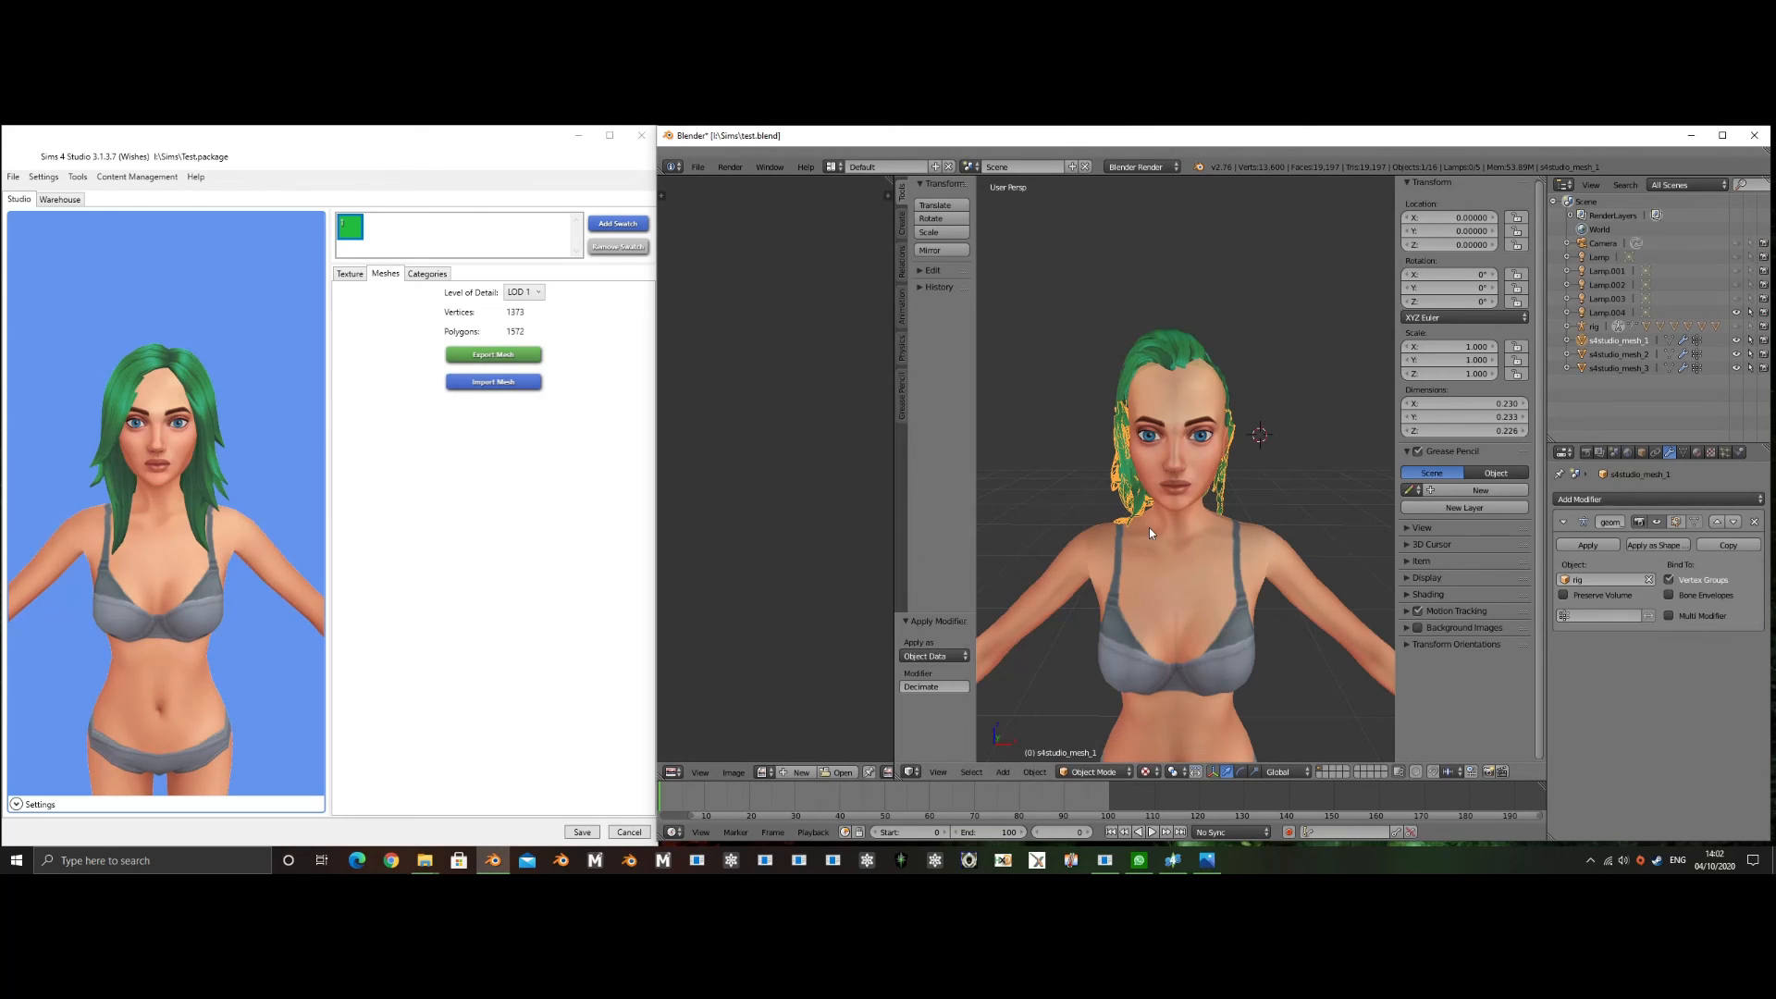
- Save the decimated file as test LOD1.blend and reopen test.blend
key(ctrl+shift+s)
double_click(959, 296)
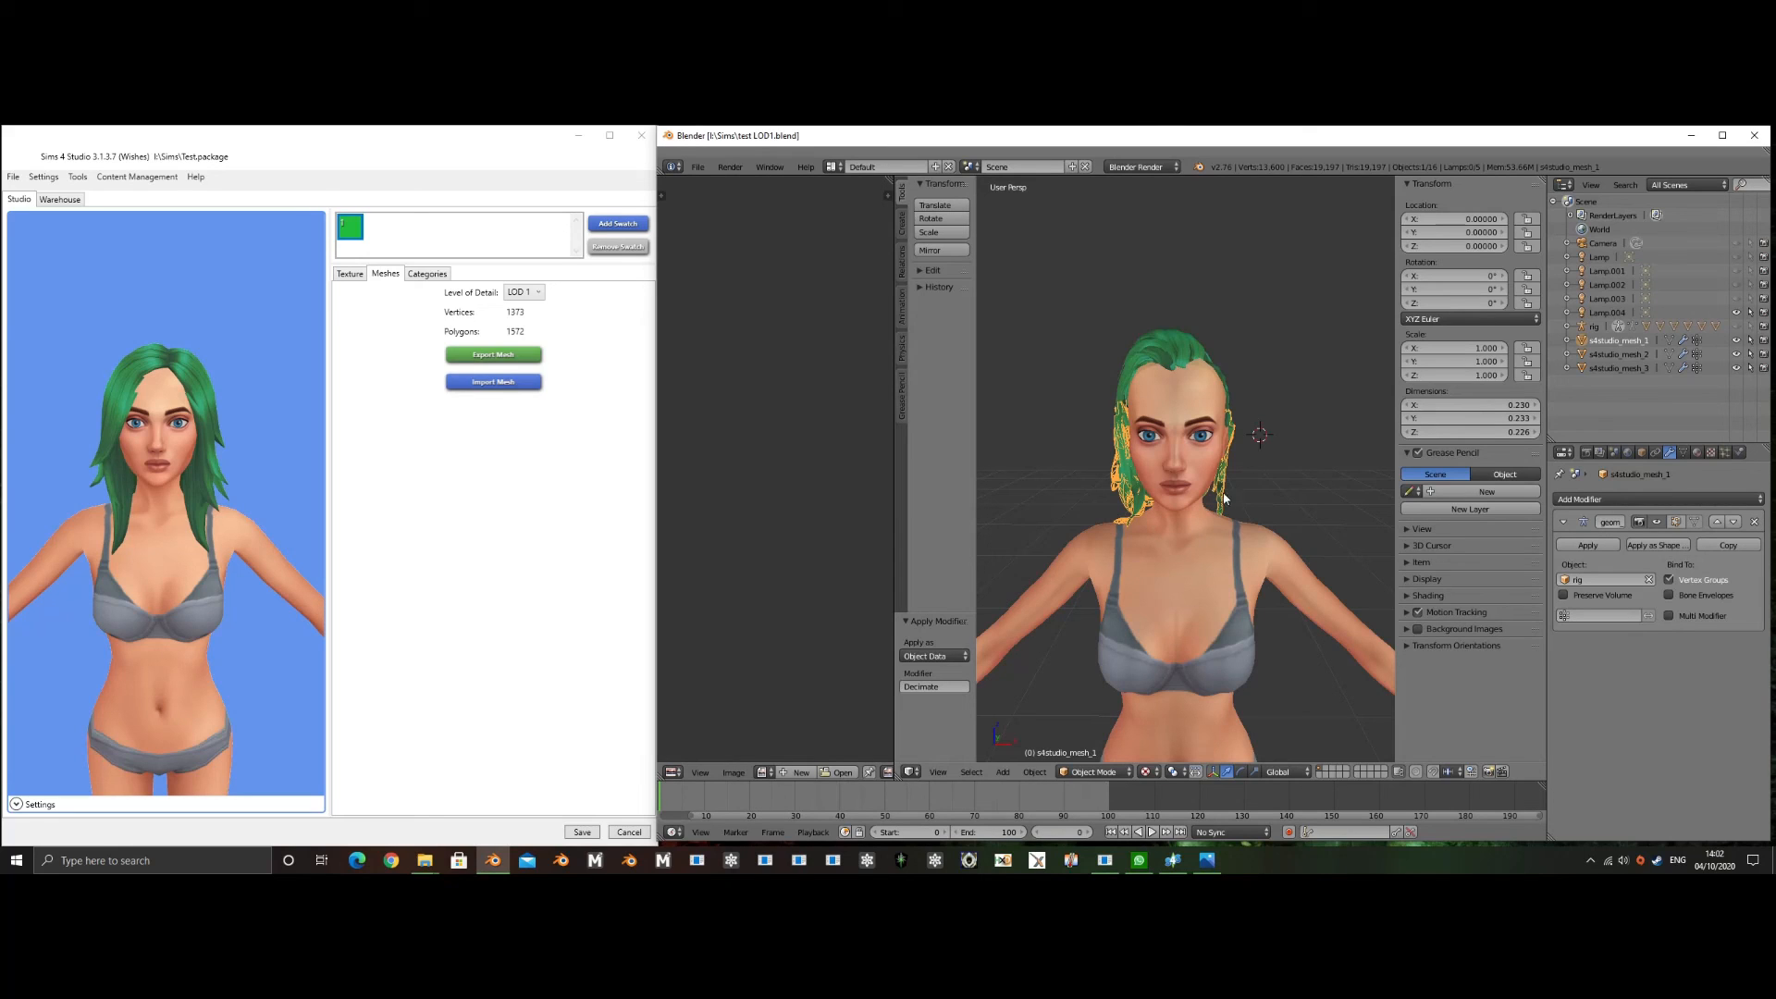
click(697, 167)
mouse_move(730, 211)
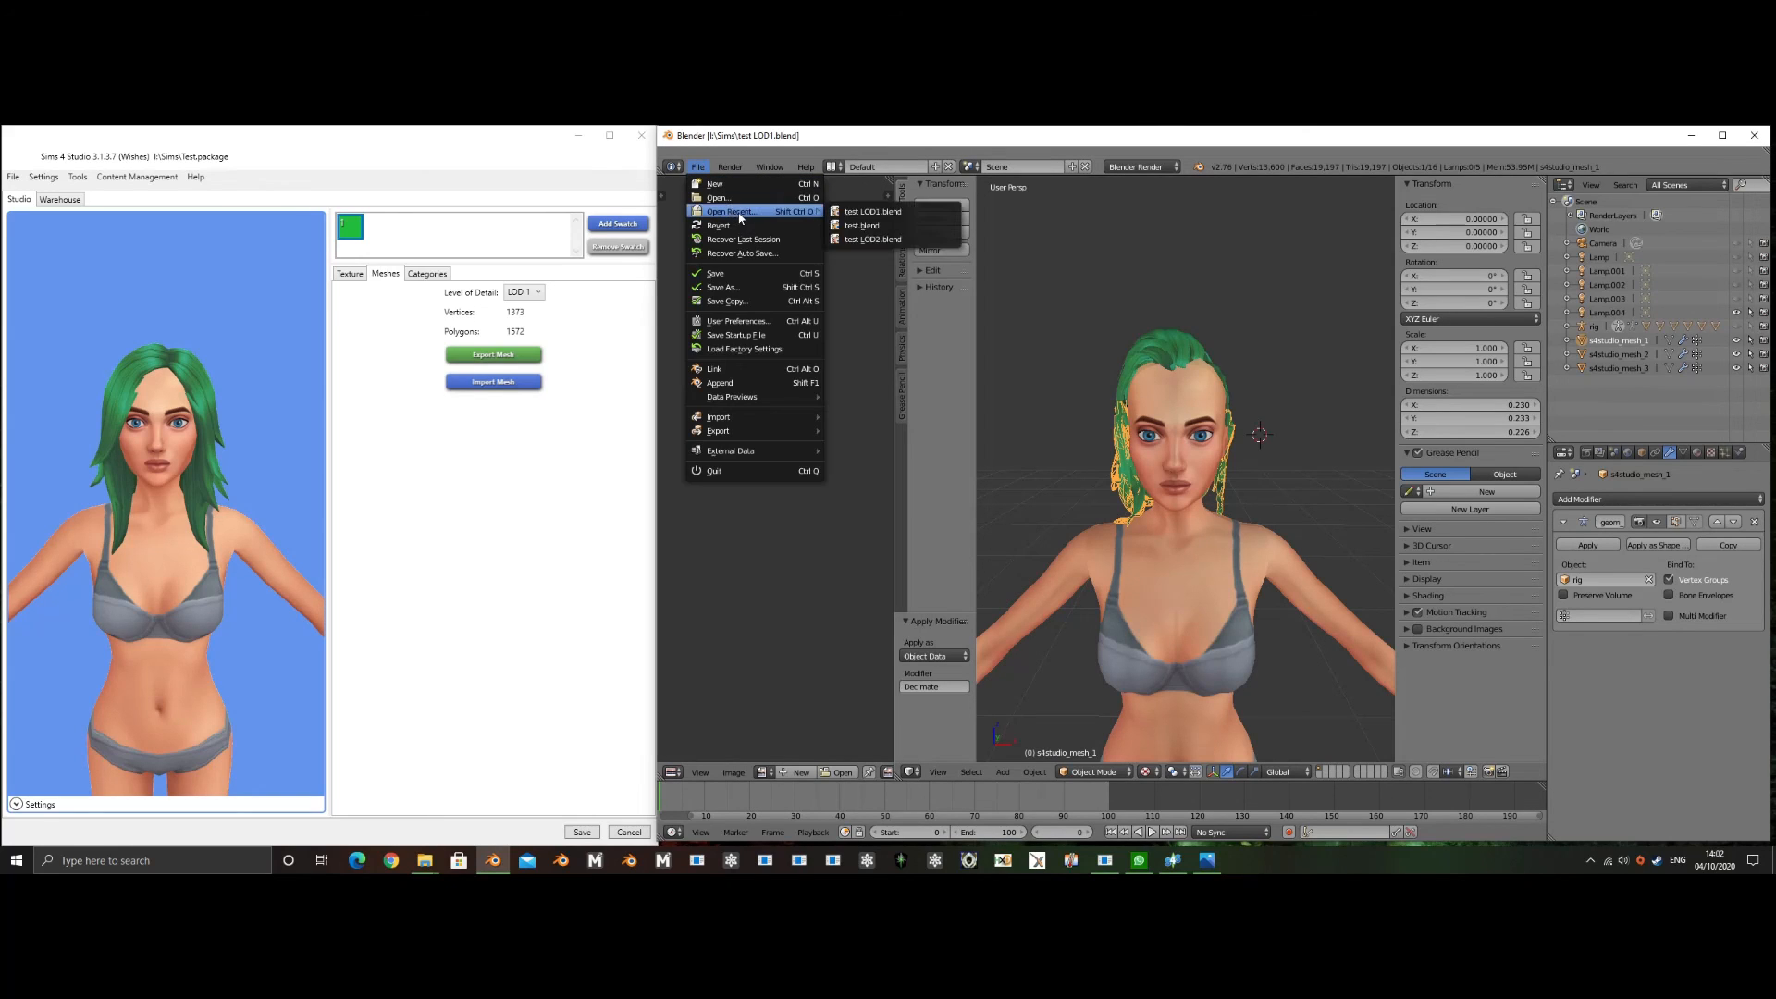
click(902, 228)
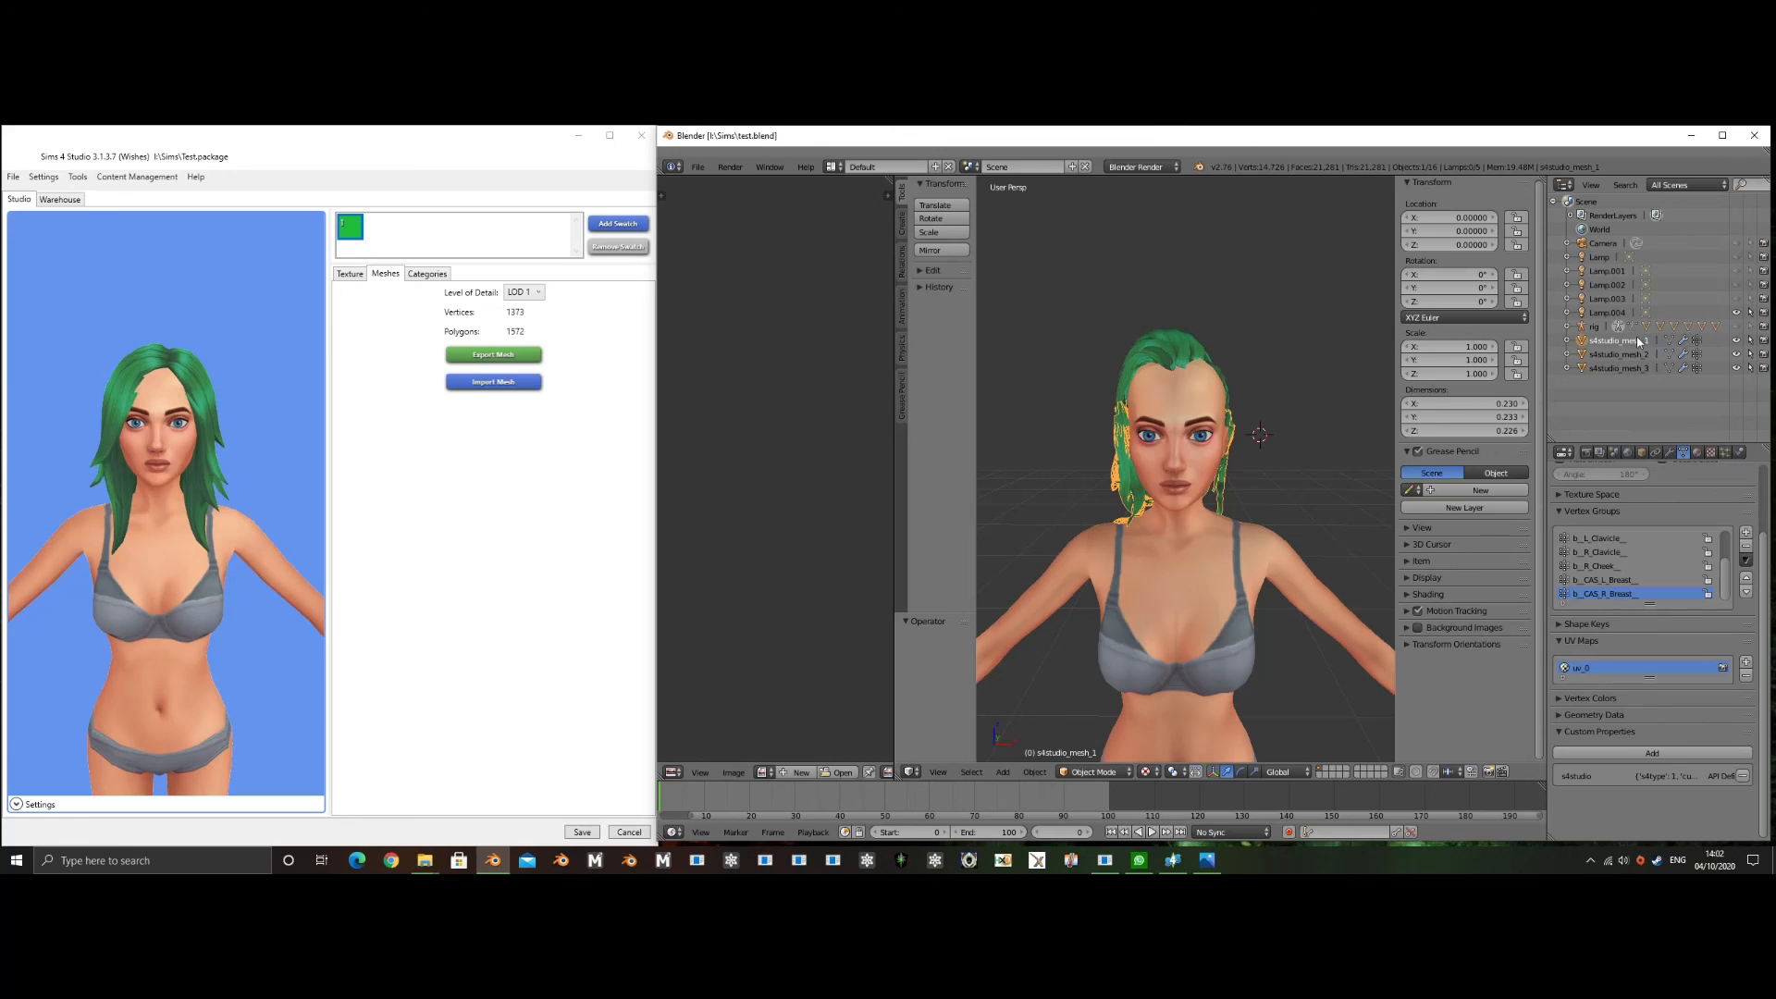
- Add a Decimate modifier to s4studio_mesh_1 and lower its ratio
click(1670, 452)
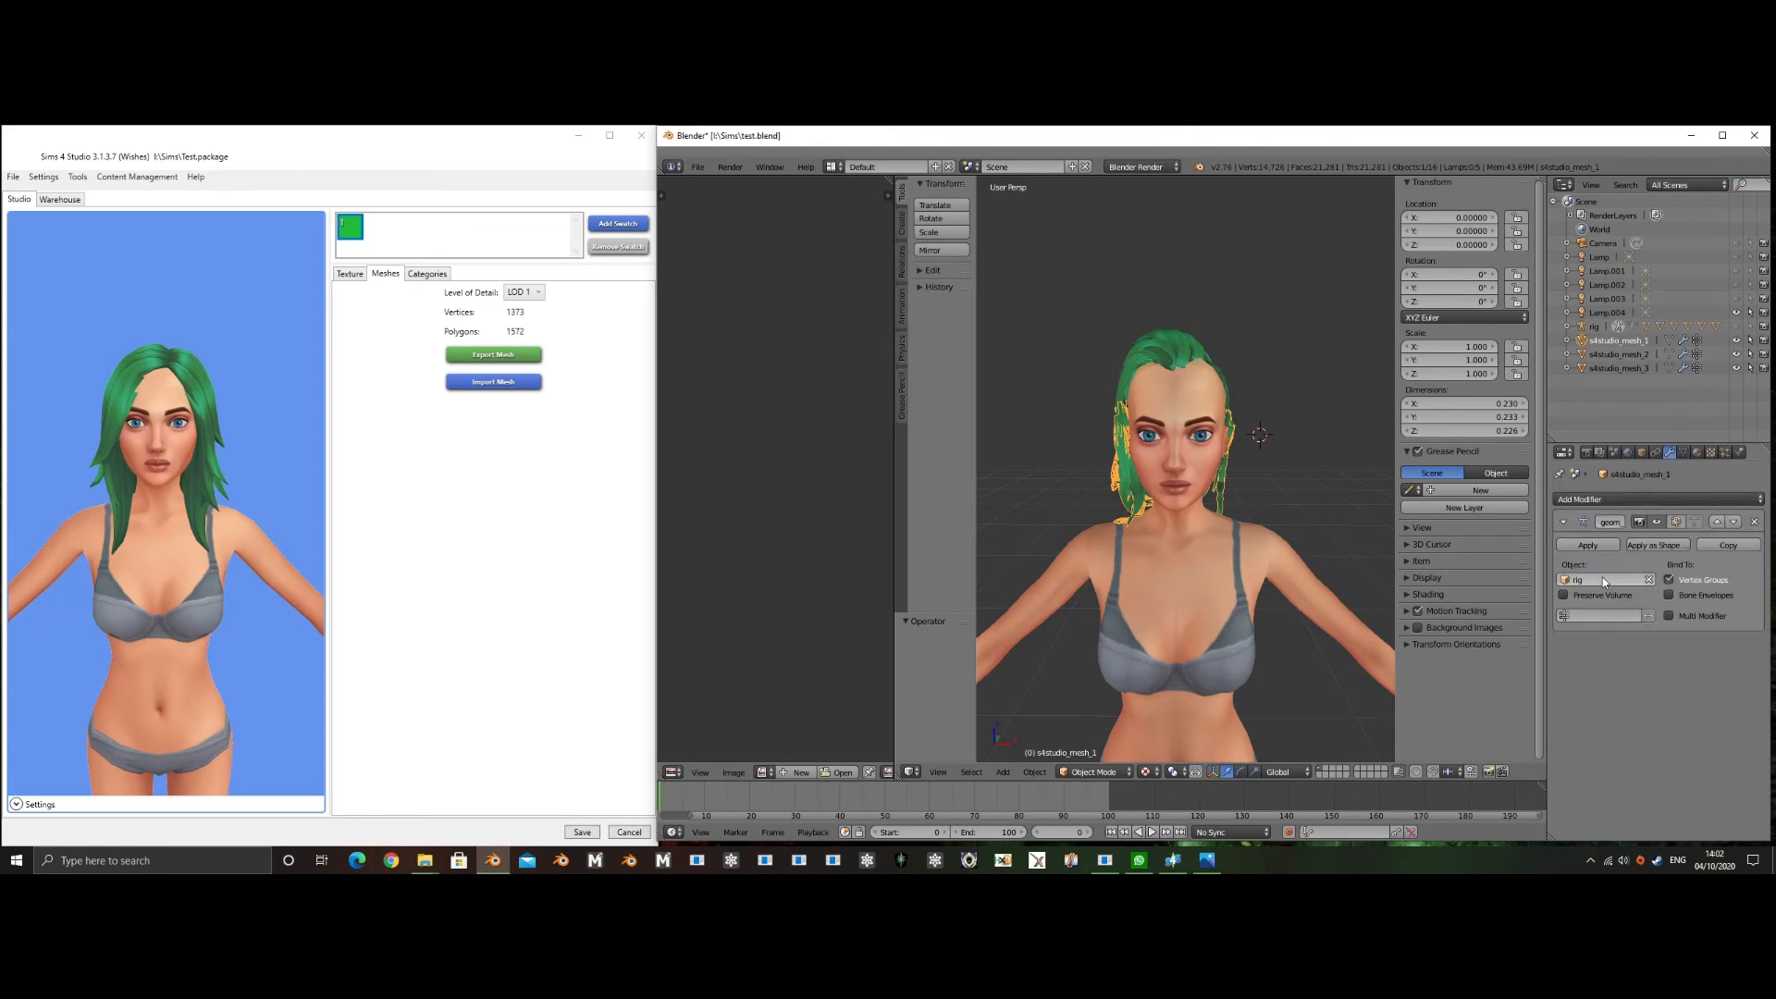
click(1628, 500)
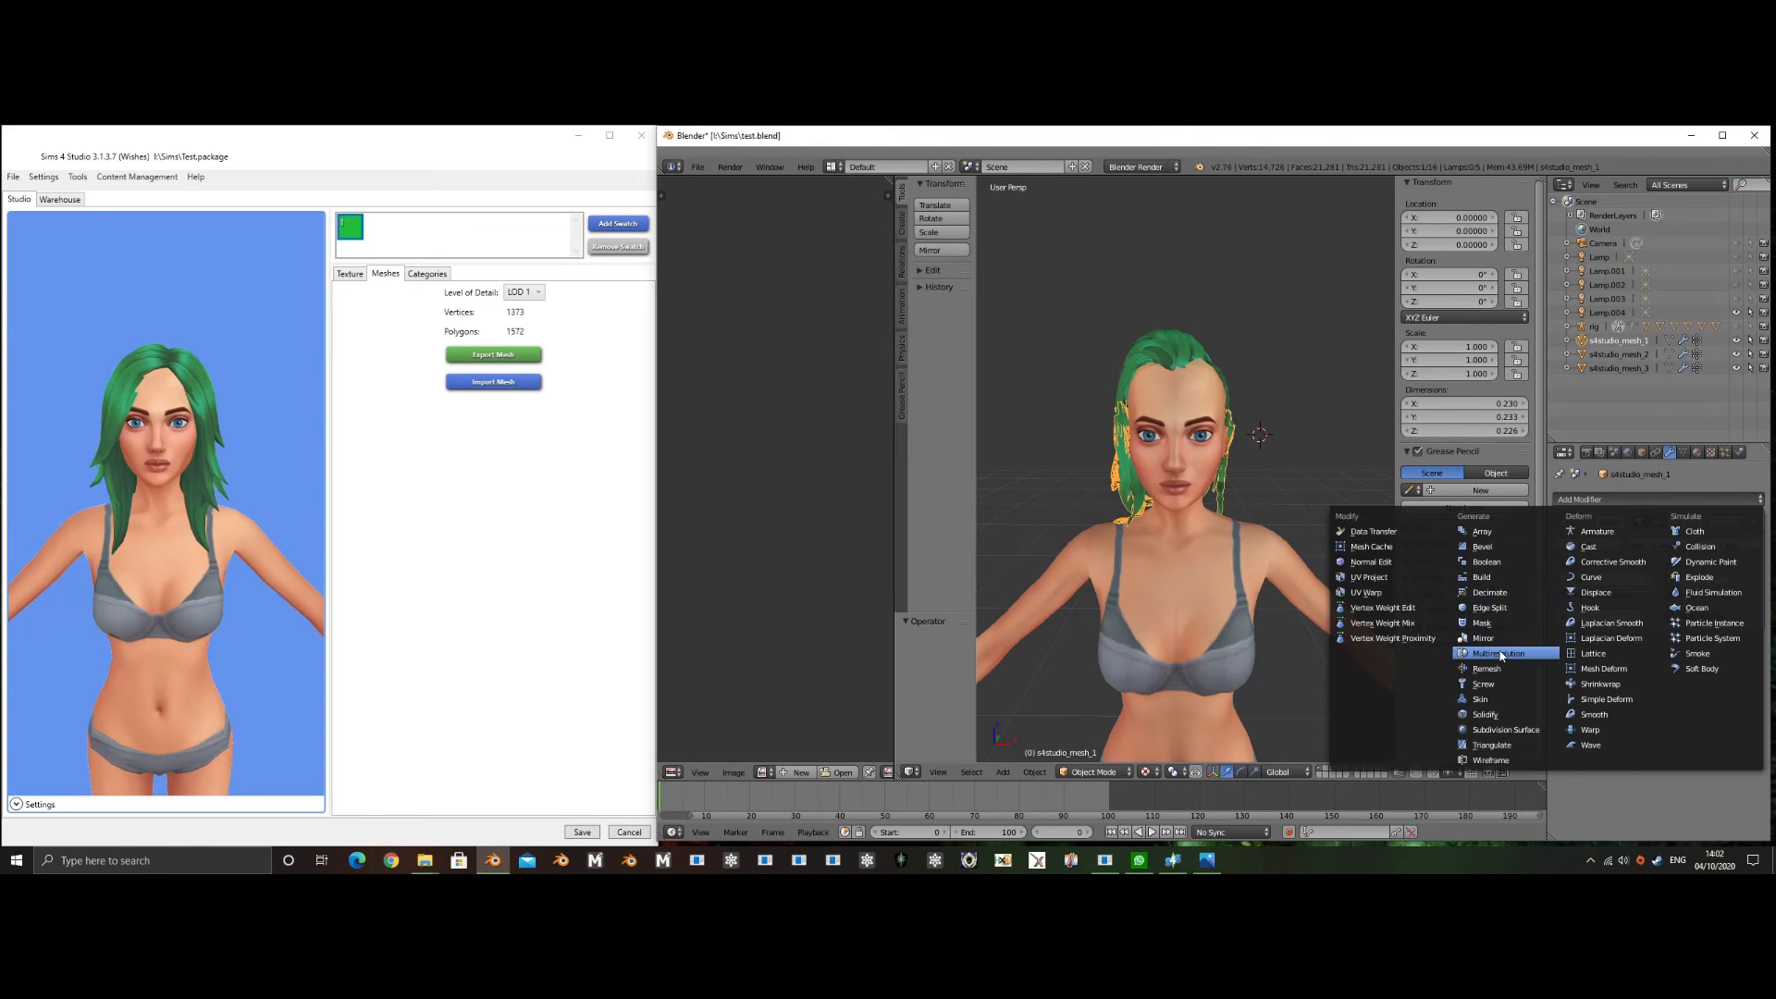
click(1490, 592)
click(1648, 704)
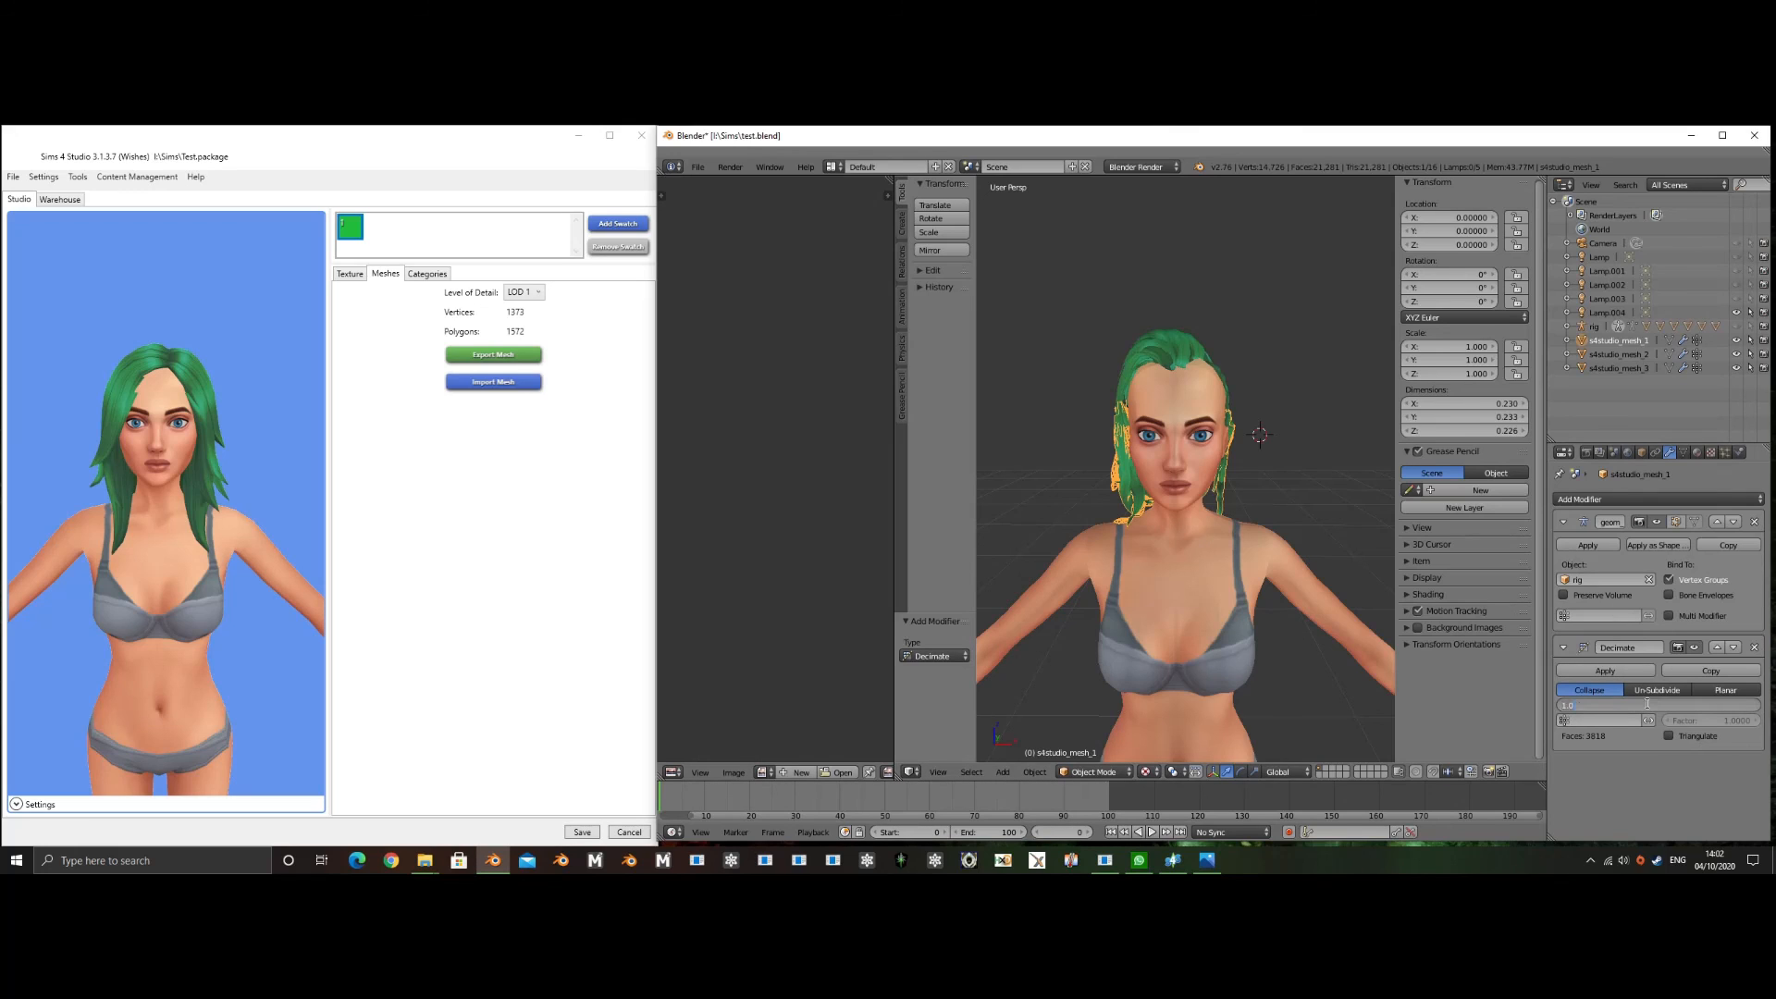
- Add a Decimate modifier with a ratio of 0.7 to s4studio_mesh_2
click(1620, 356)
click(1650, 500)
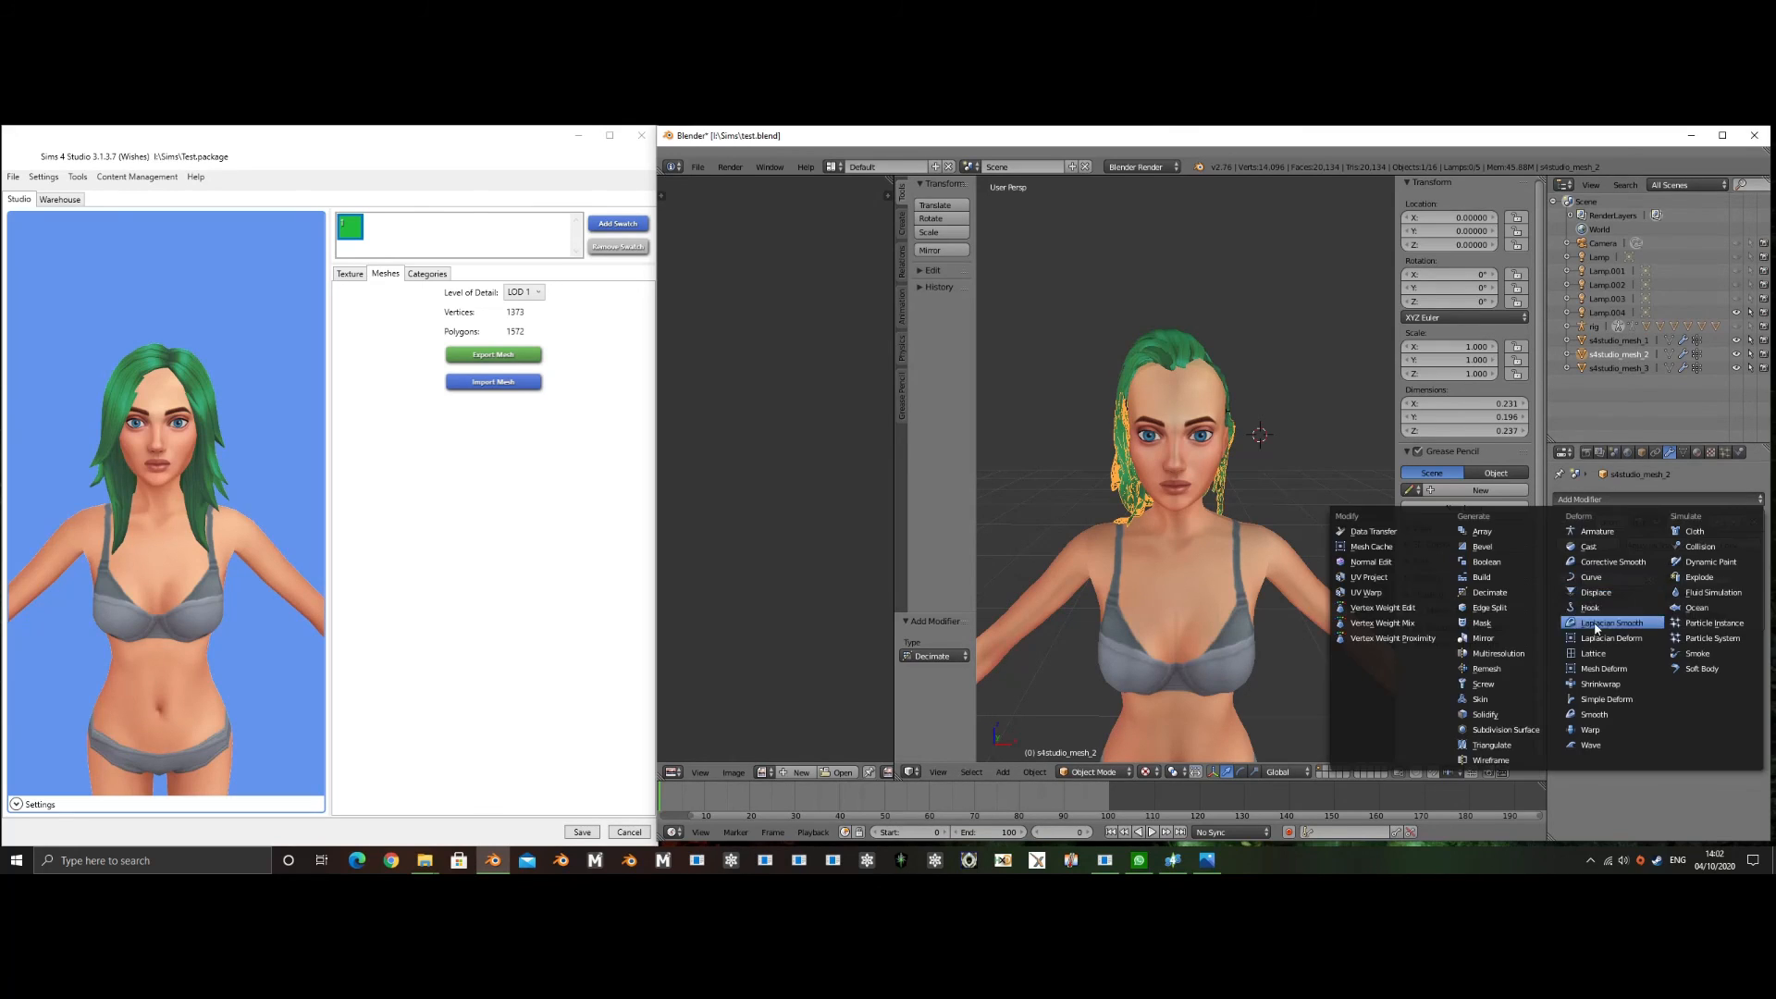
click(1498, 594)
click(1682, 707)
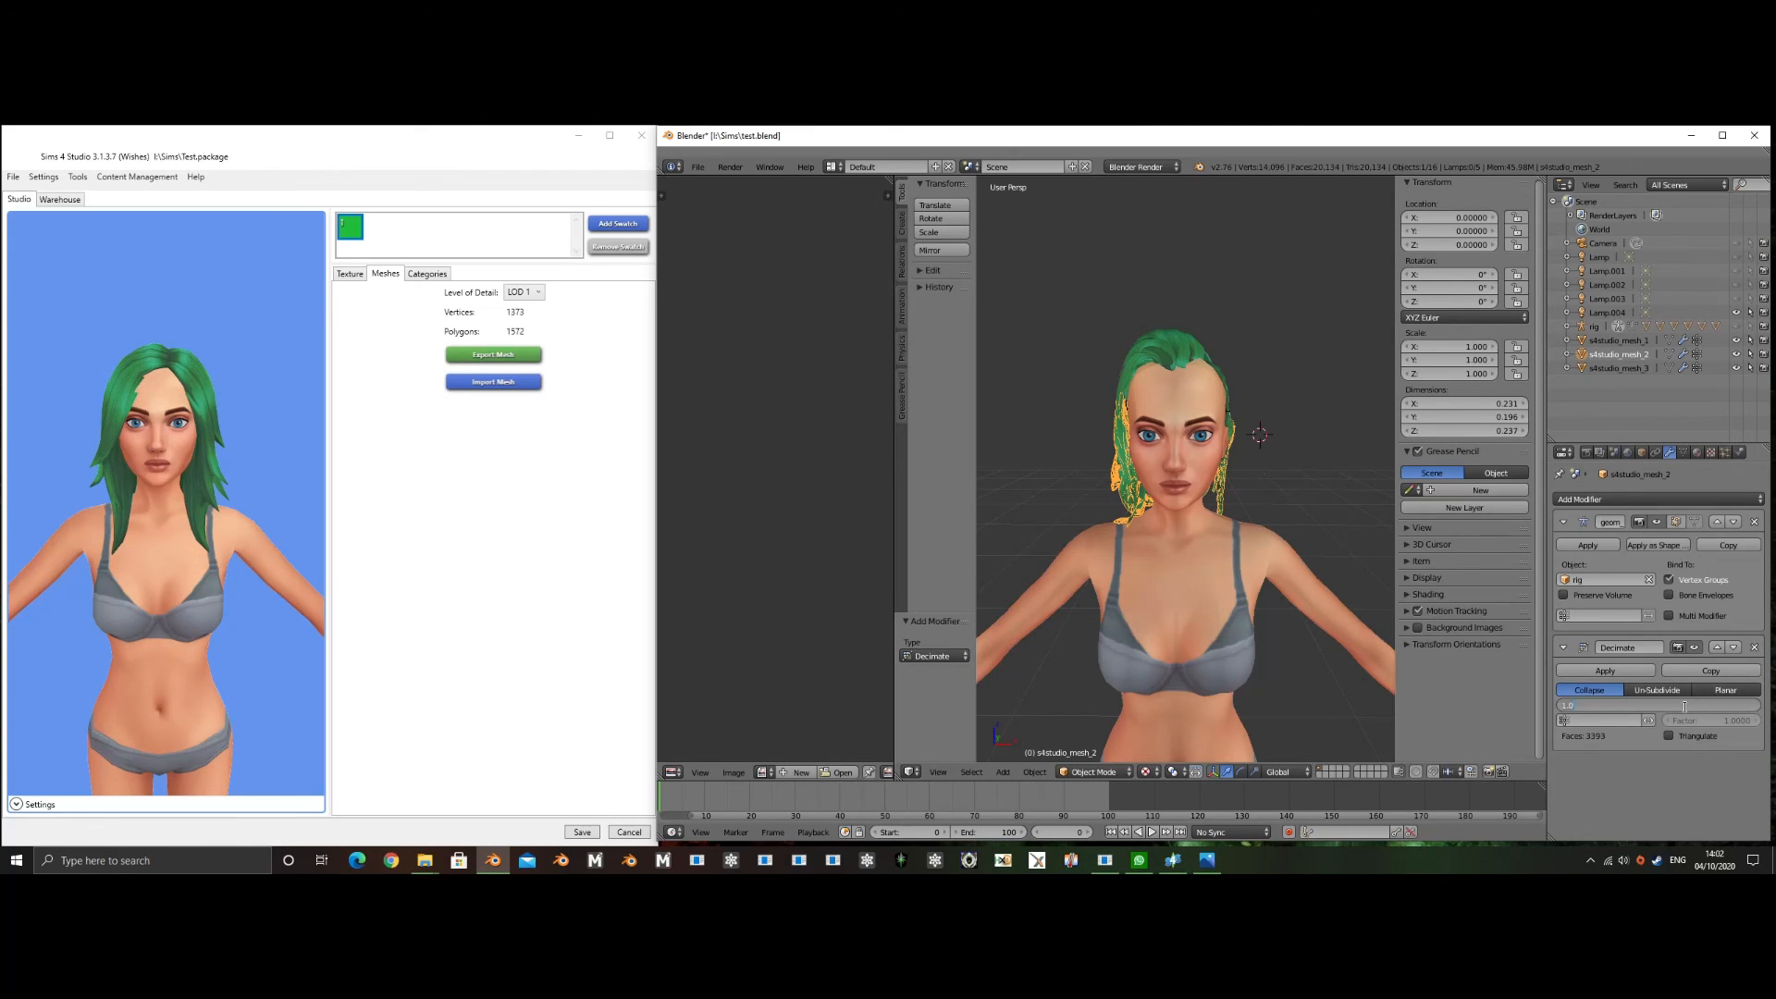
text(0.7)
key(Return)
- Add a Decimate modifier with a ratio of 0.7 to s4studio_mesh_3
click(1634, 368)
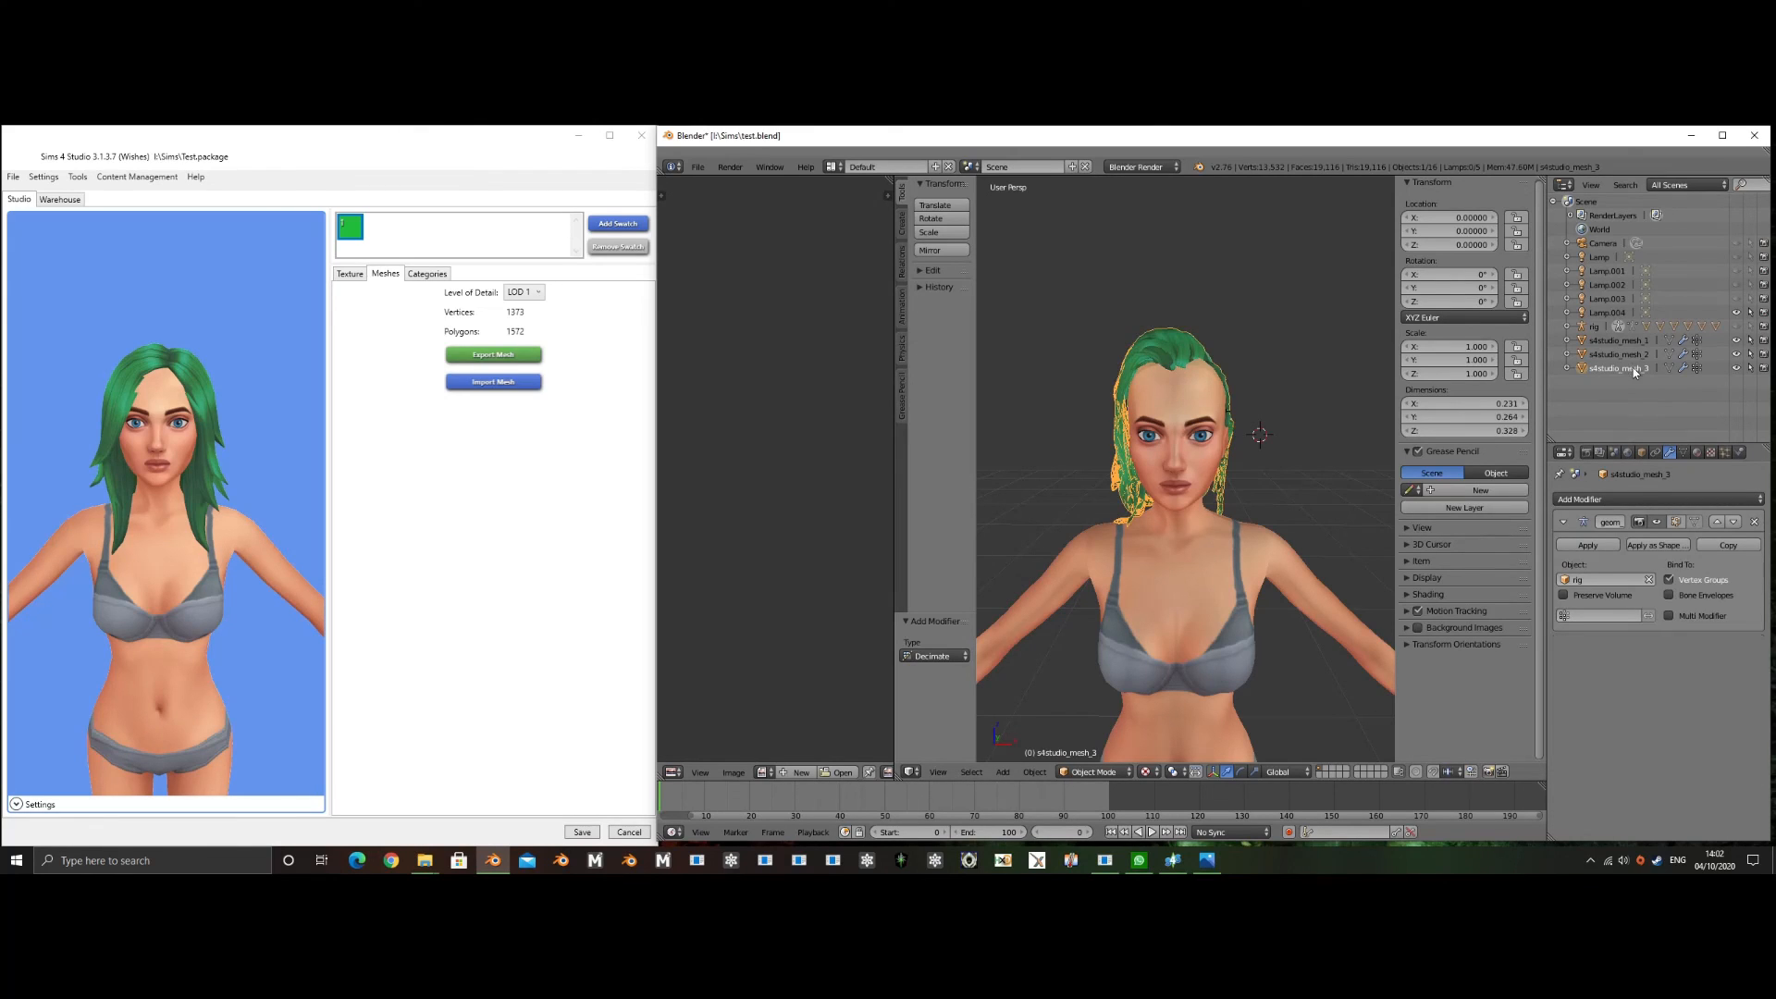
click(1650, 500)
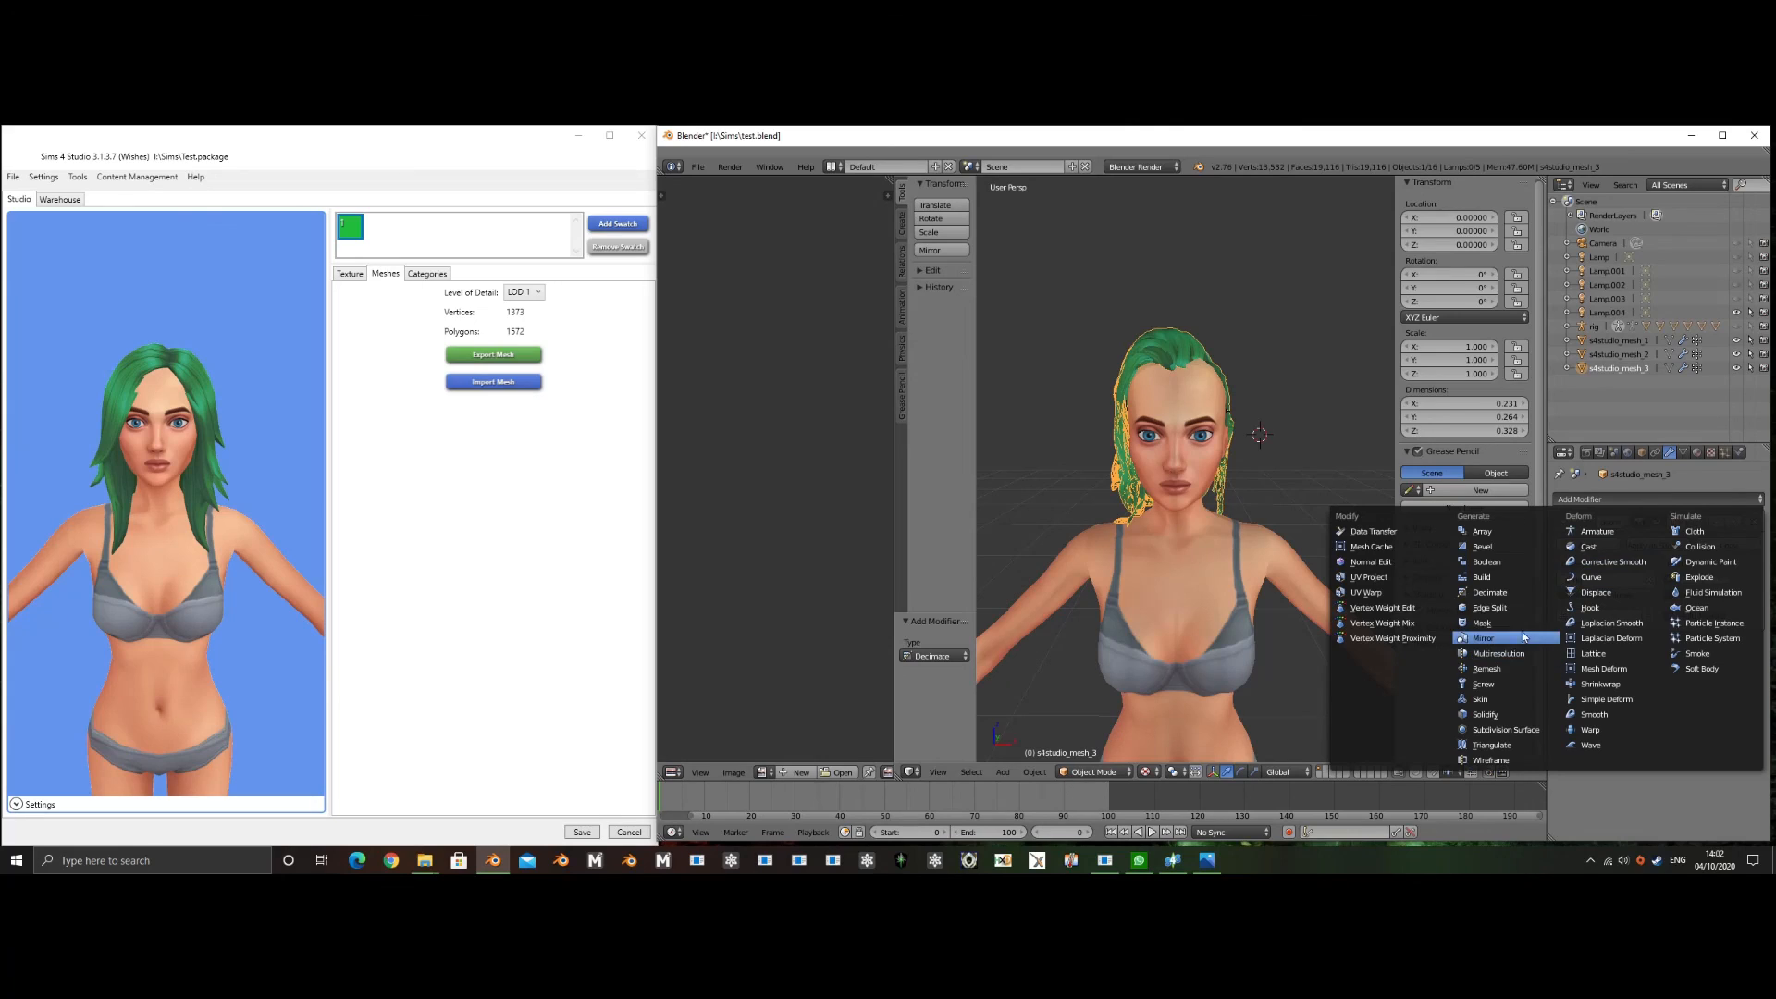
click(1514, 595)
click(1685, 705)
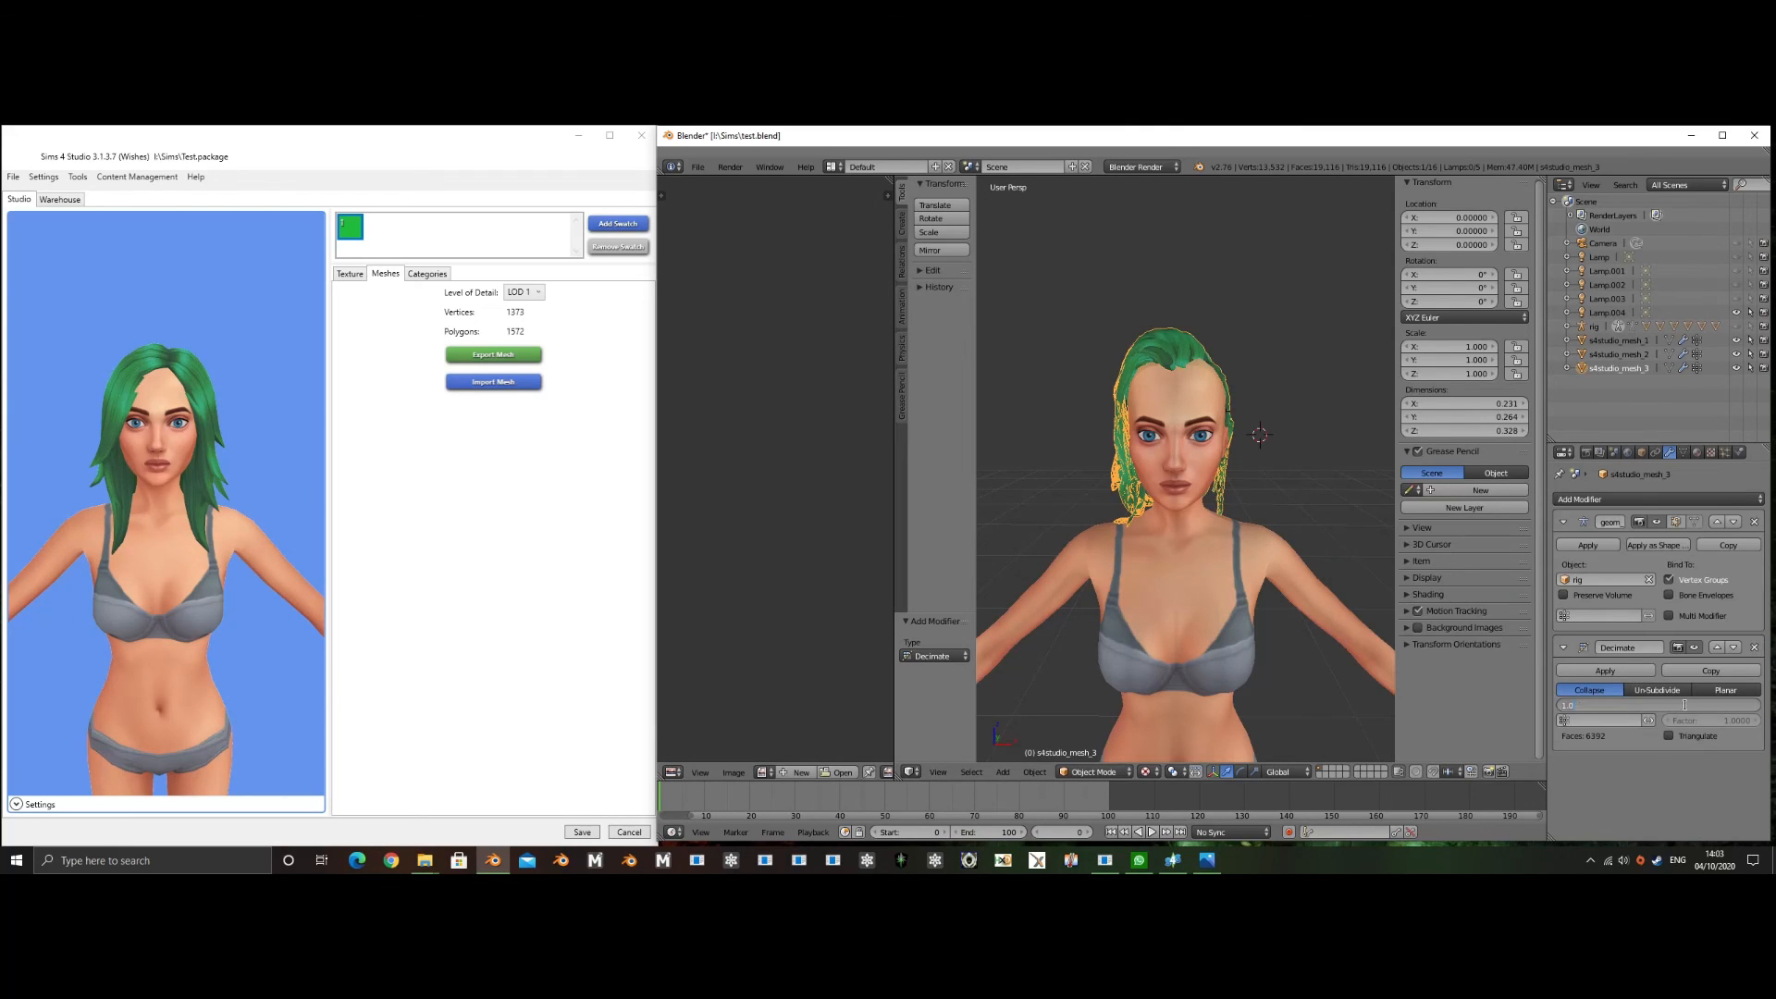
text(0.7)
key(Return)
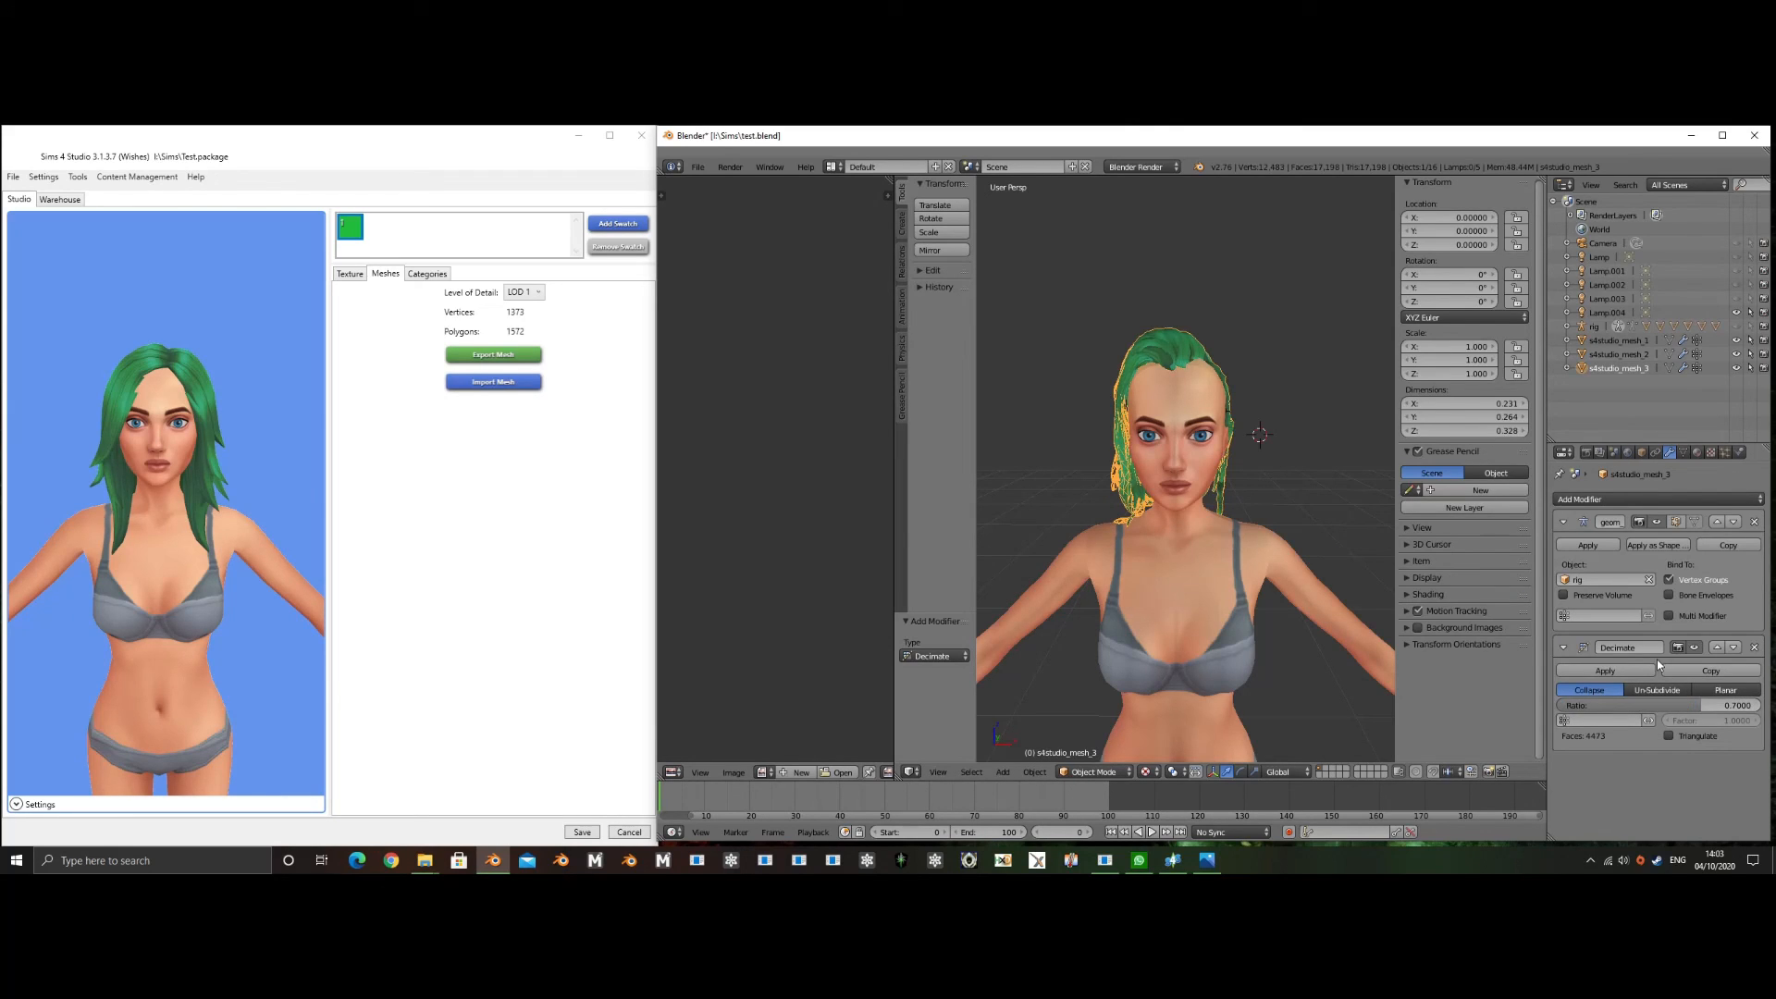
- Apply the Decimate modifiers on s4studio_mesh_3, s4studio_mesh_2 and s4studio_mesh_1 in the reopened test.blend
click(1620, 669)
click(1624, 354)
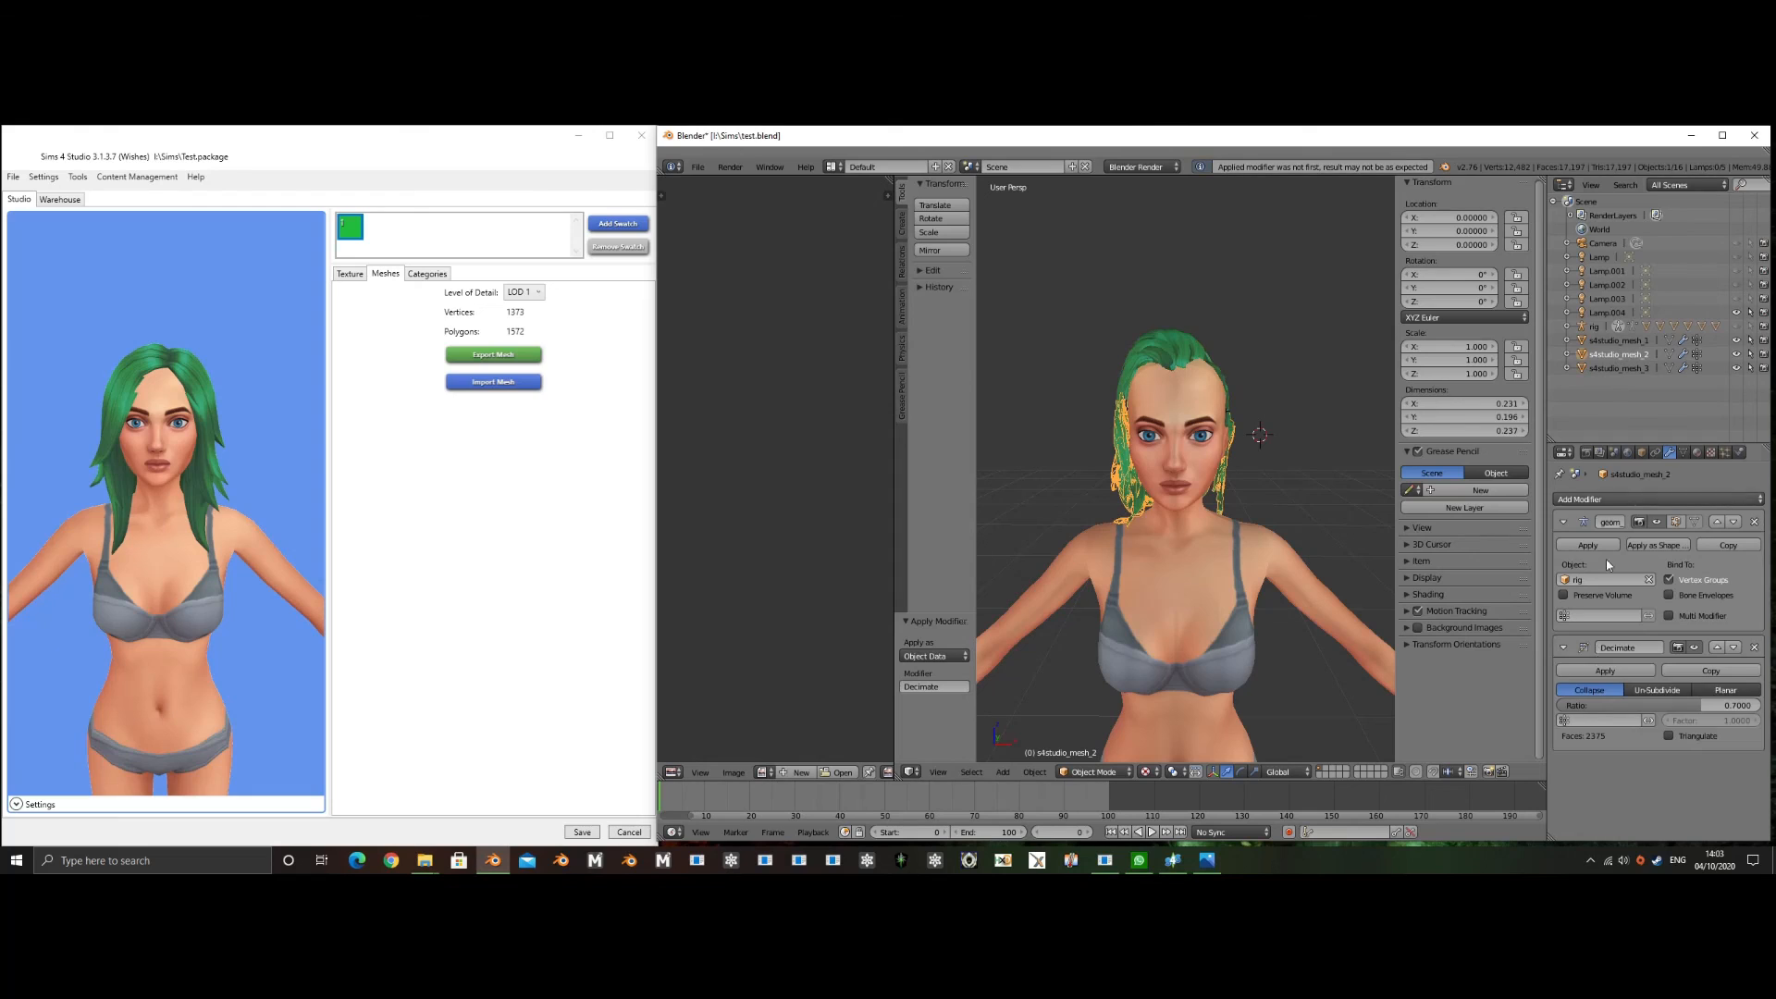
click(1606, 669)
click(1621, 341)
click(1606, 669)
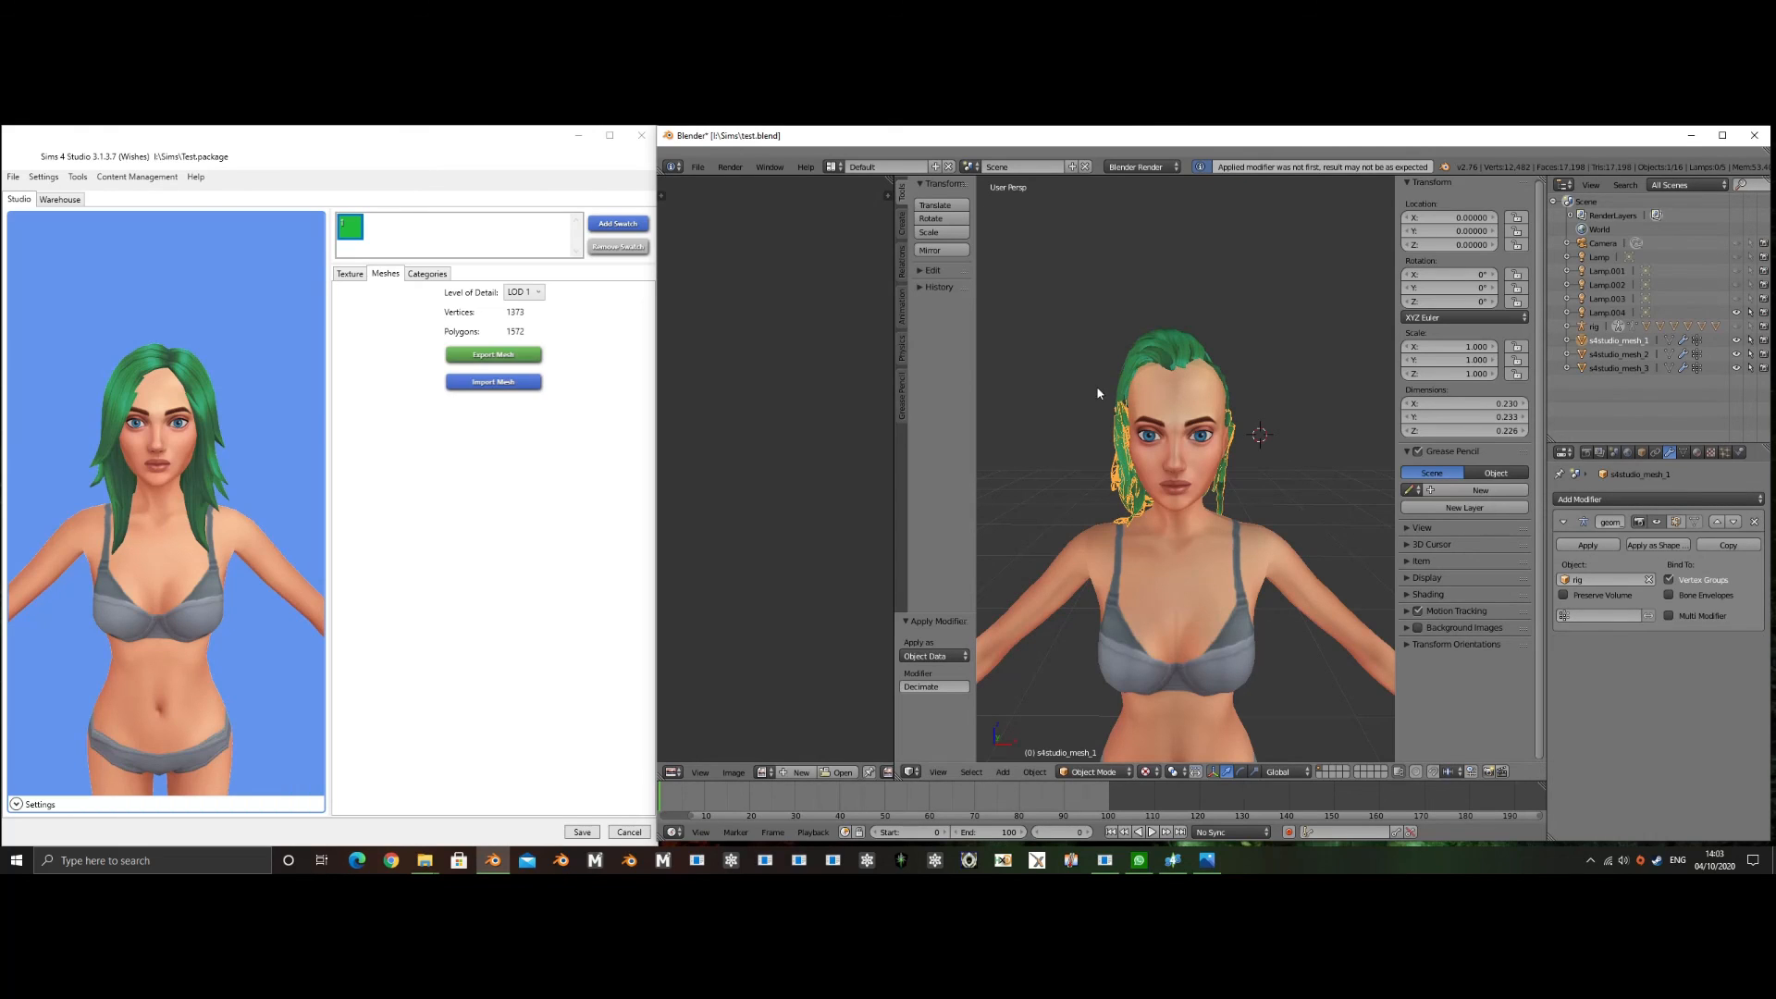
- Save the decimated file as test LOD2.blend, overwriting the existing file in the Sims folder
key(ctrl+shift+s)
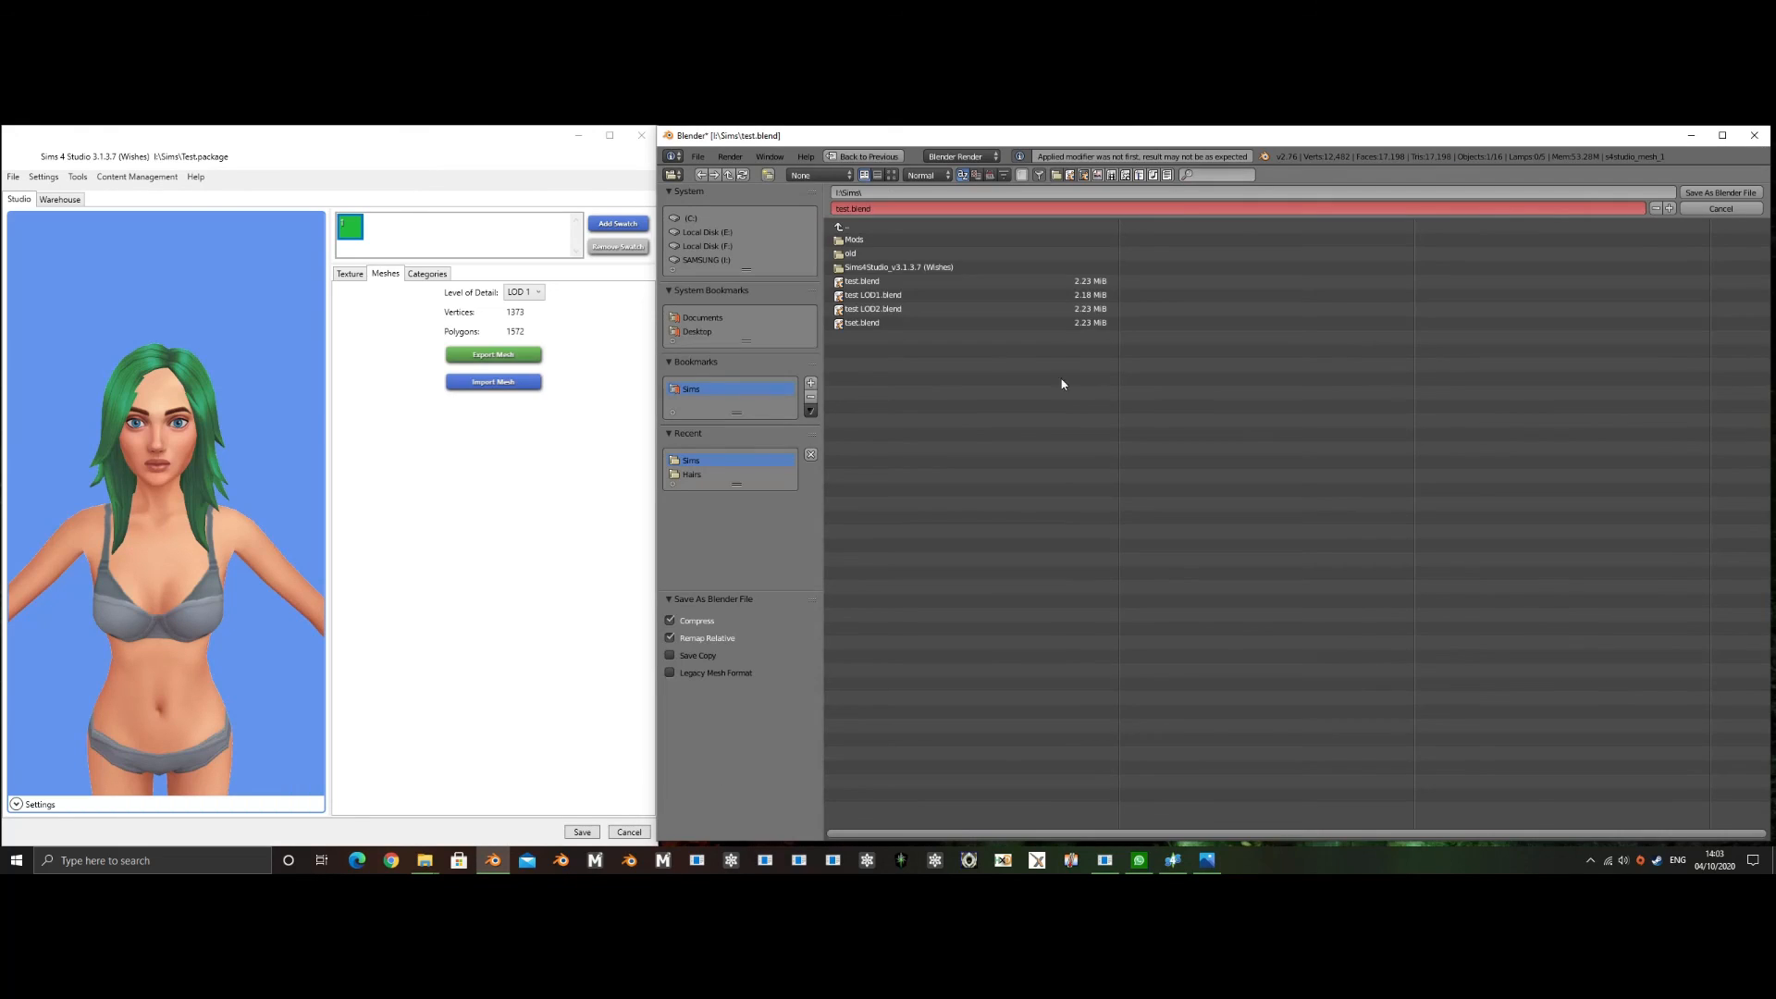
click(904, 311)
double_click(904, 313)
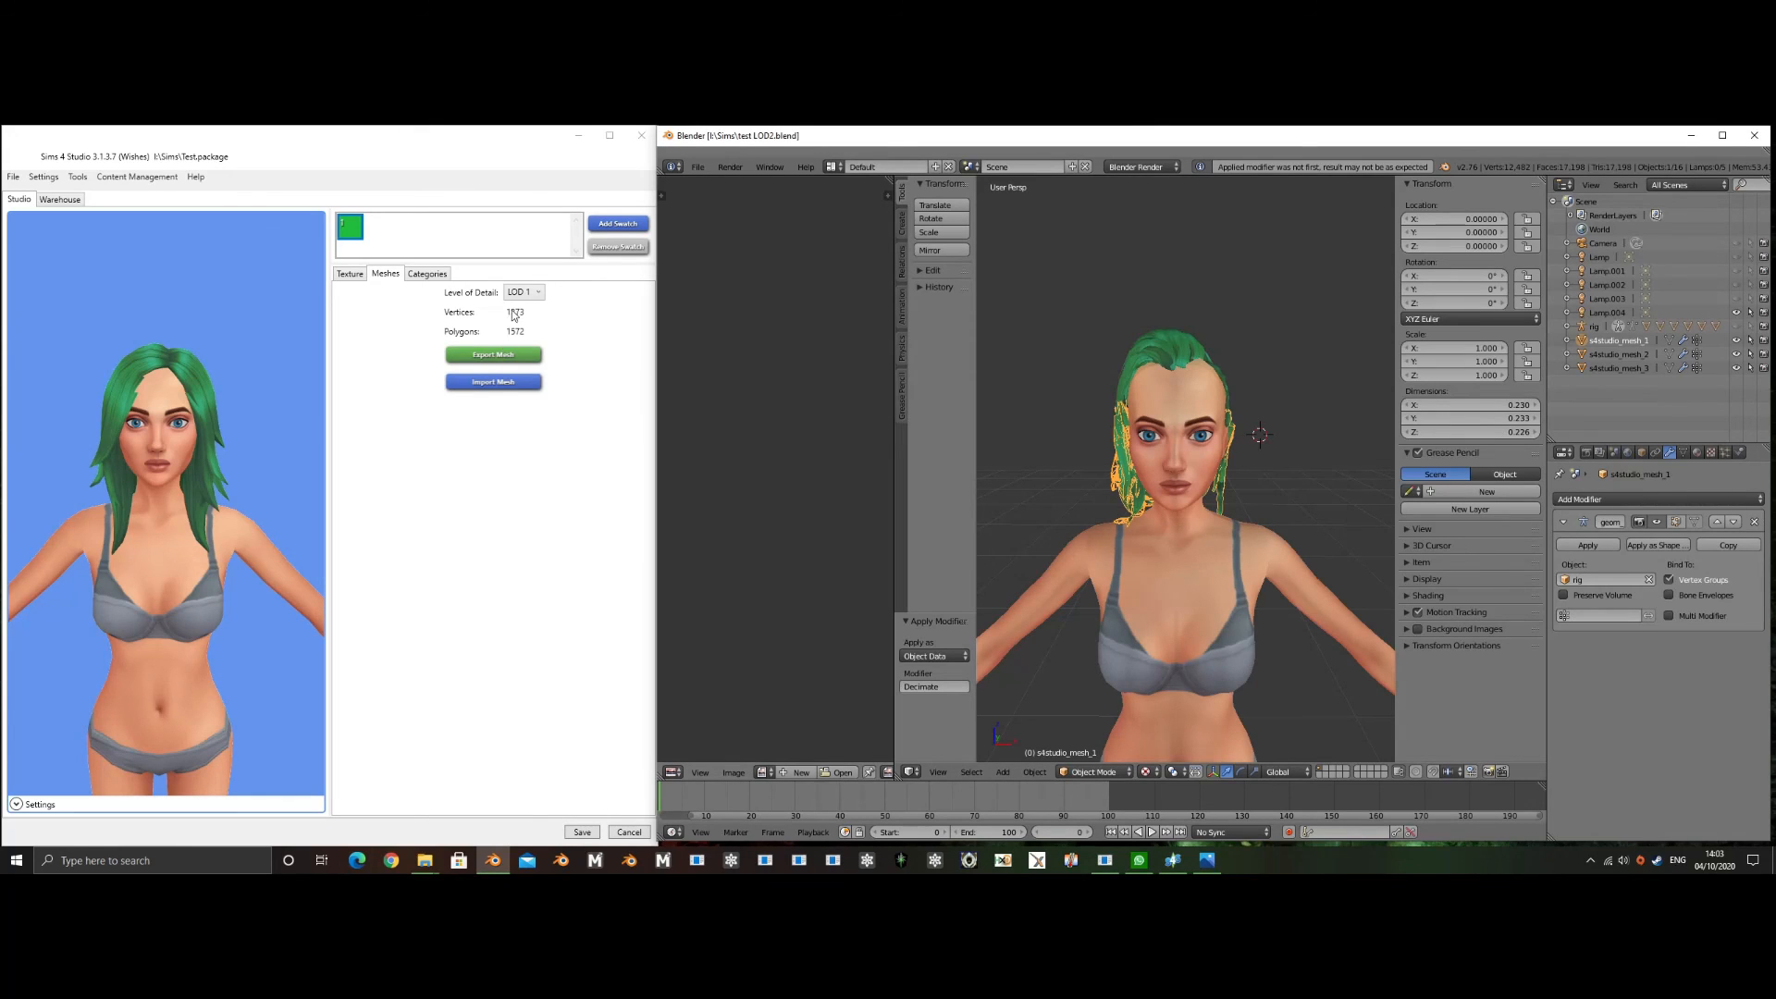
- In Sims 4 Studio, import test LOD1.blend as the LOD 1 mesh and test LOD2.blend as the LOD 2 mesh
click(517, 381)
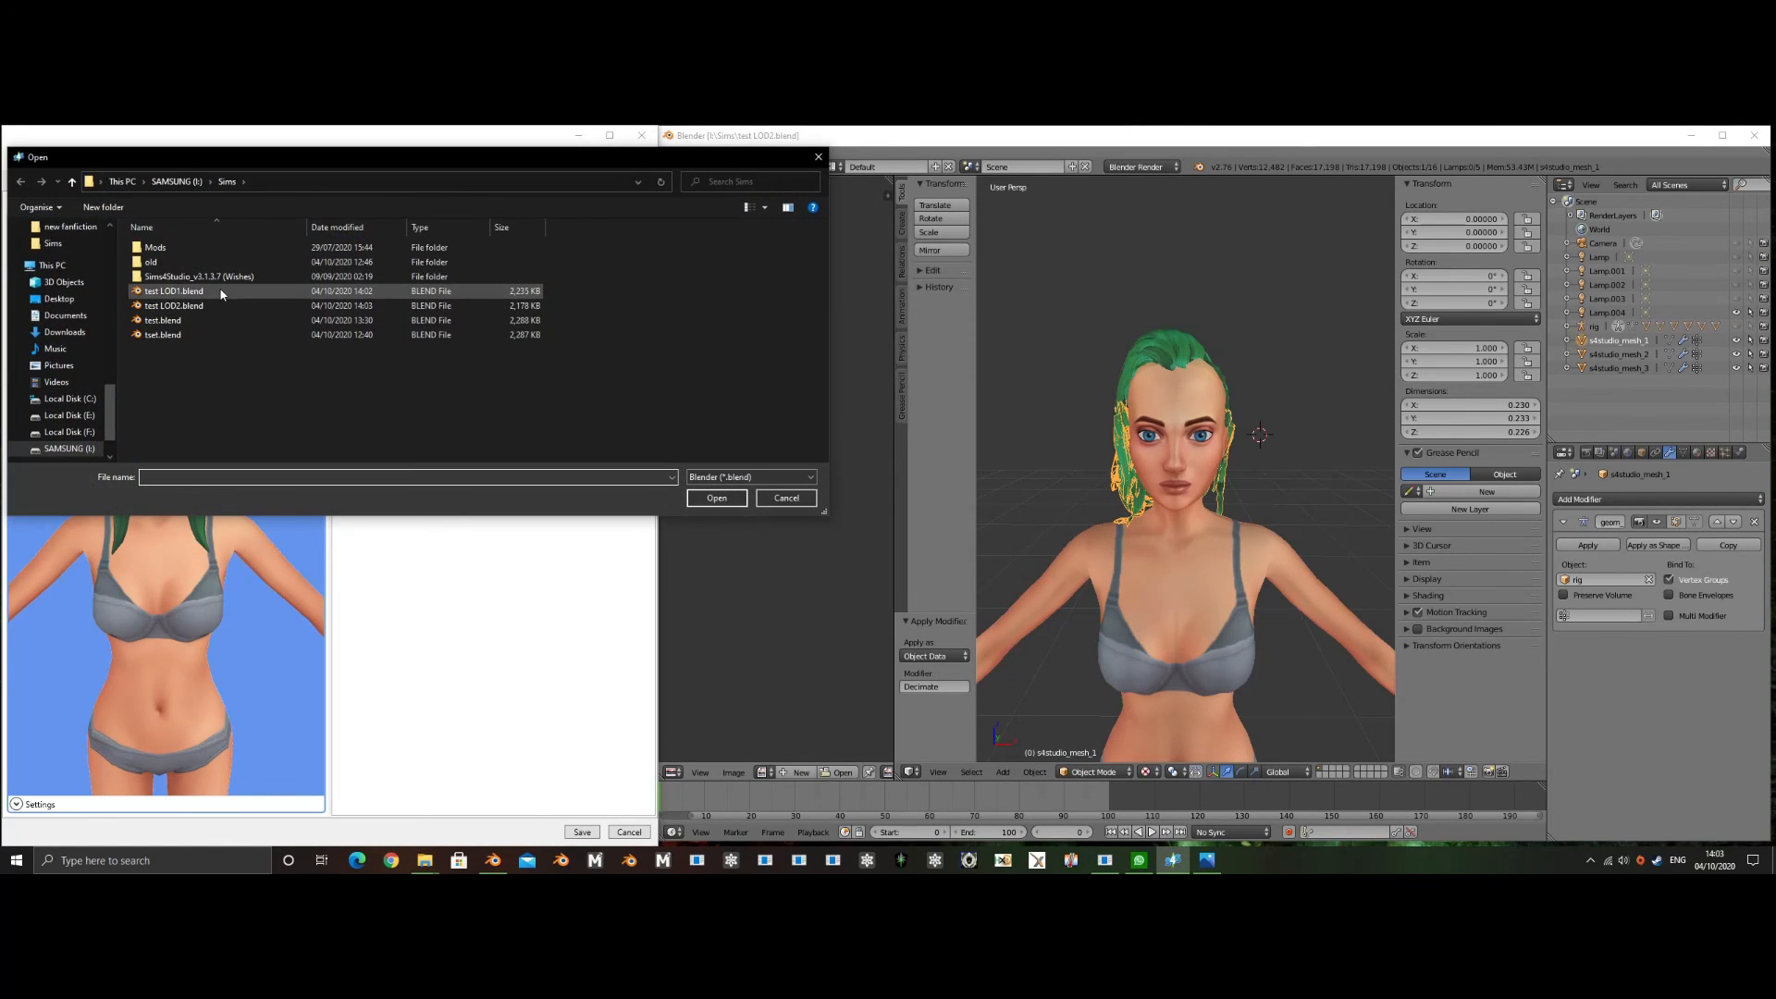
double_click(243, 298)
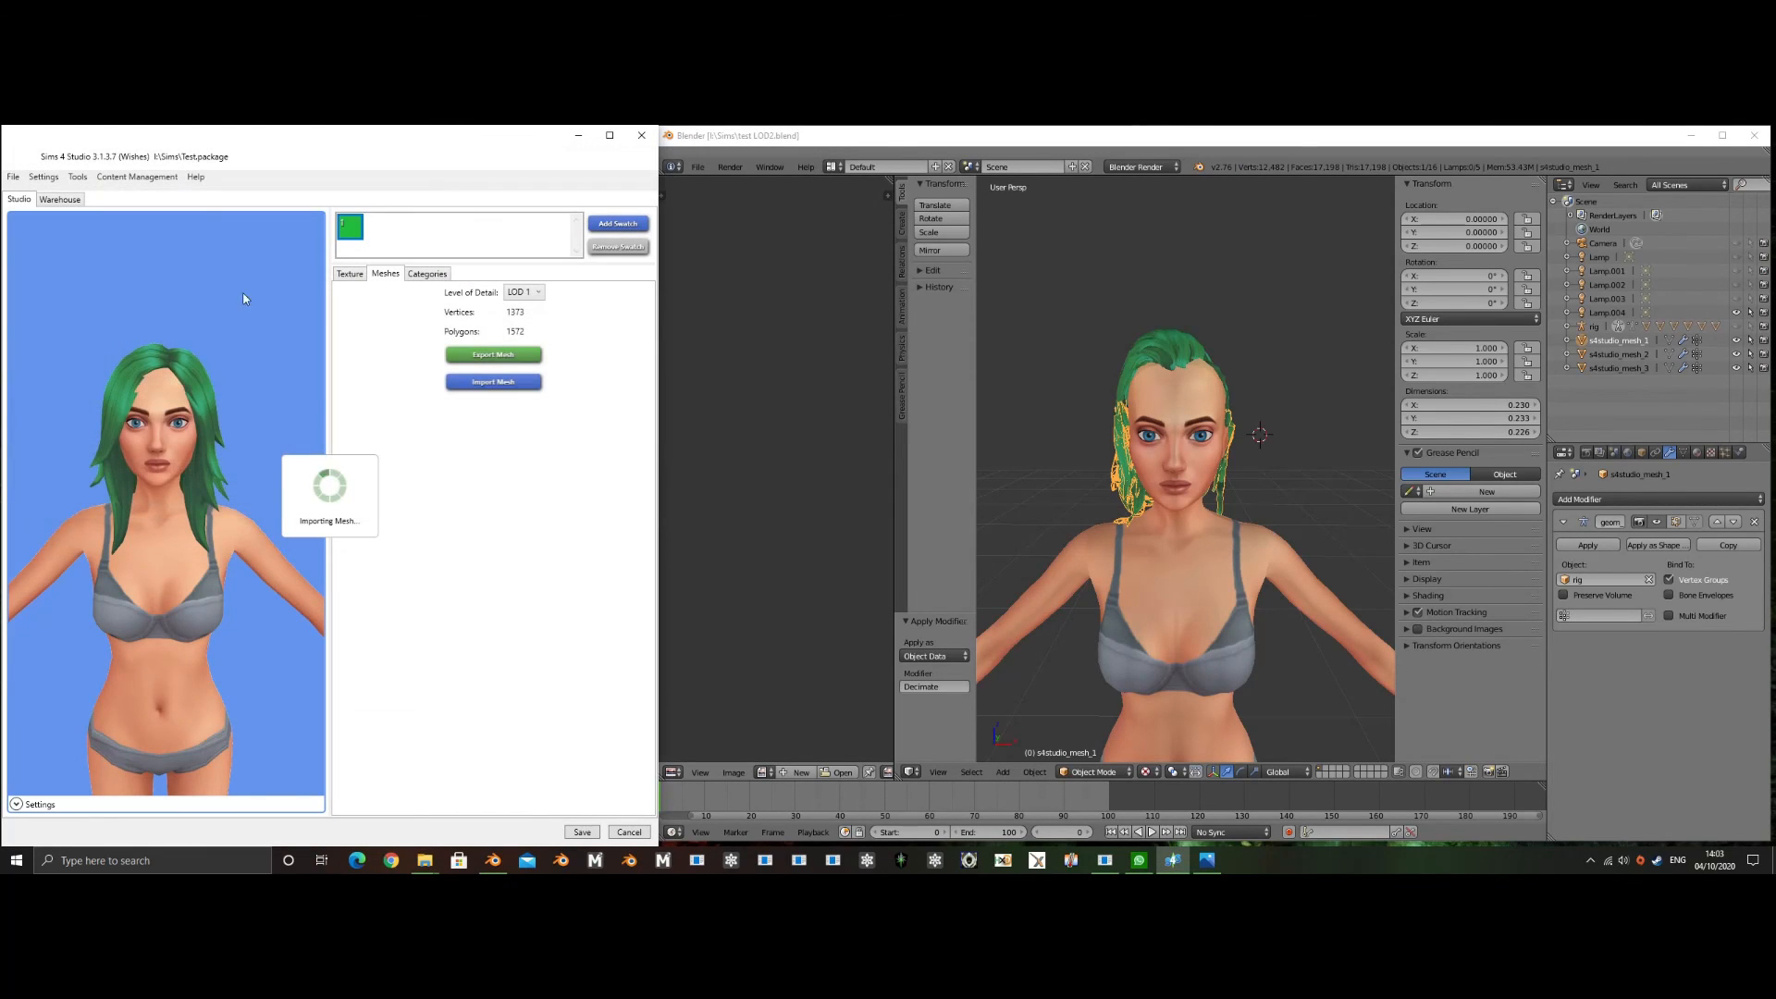
click(533, 295)
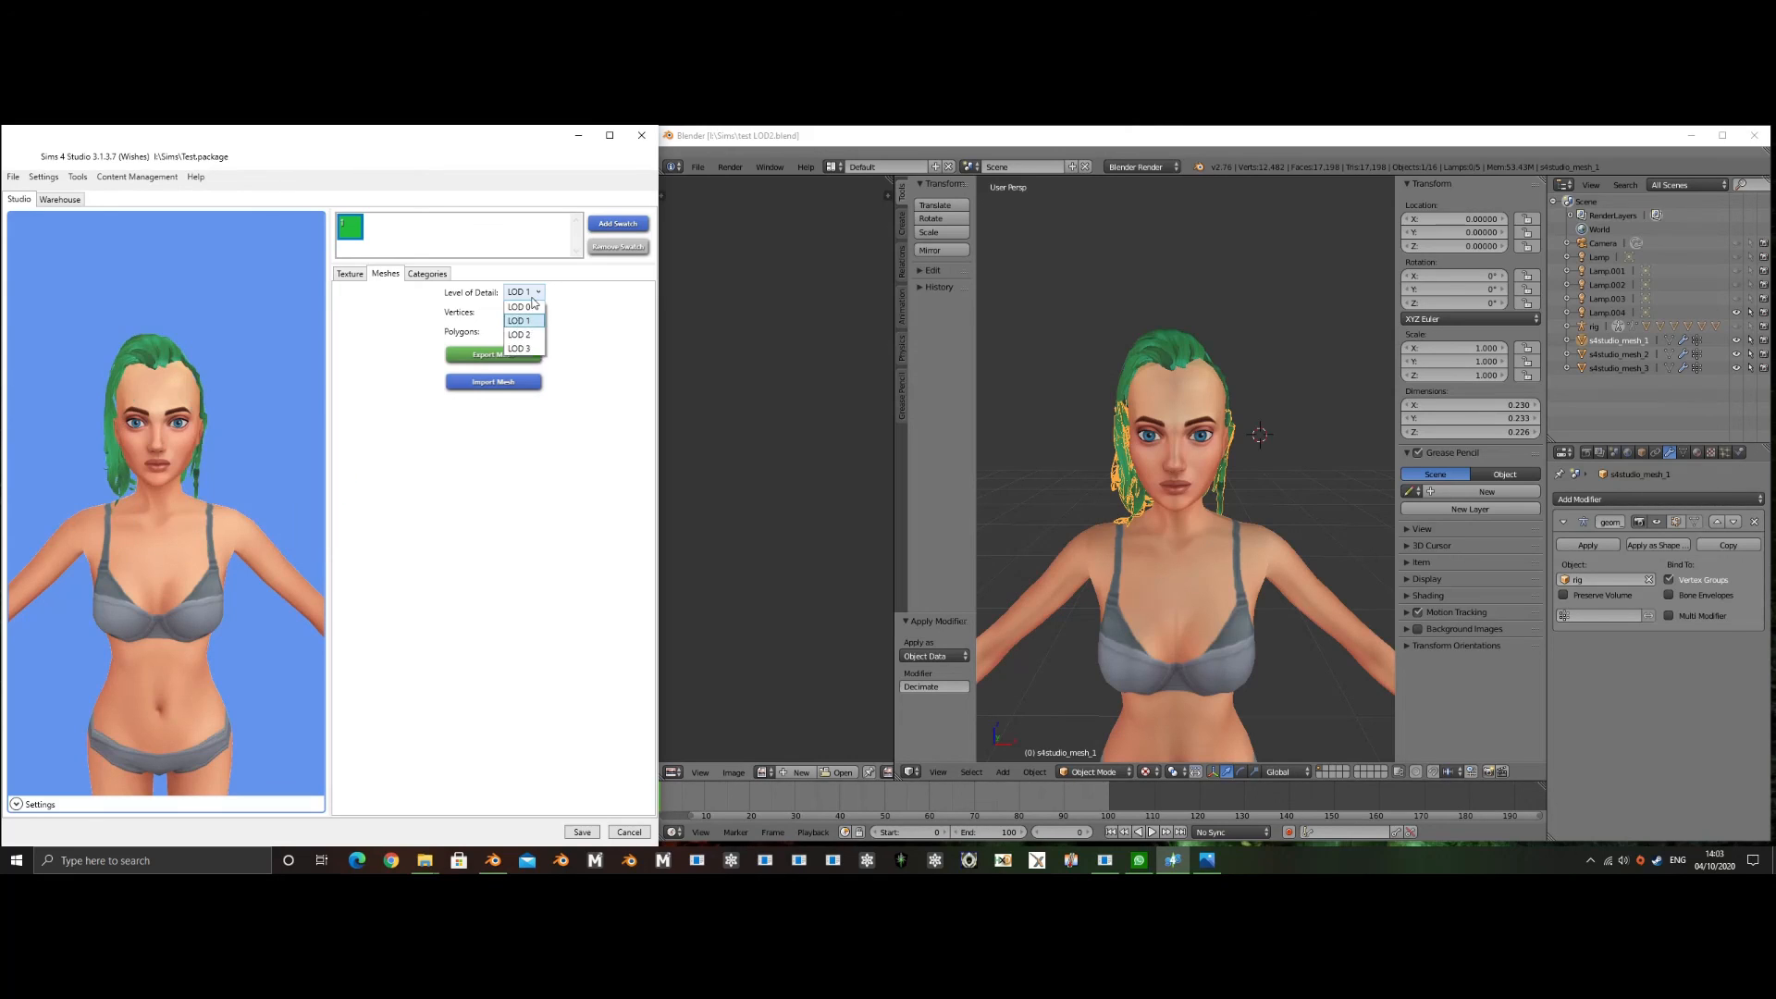
click(535, 336)
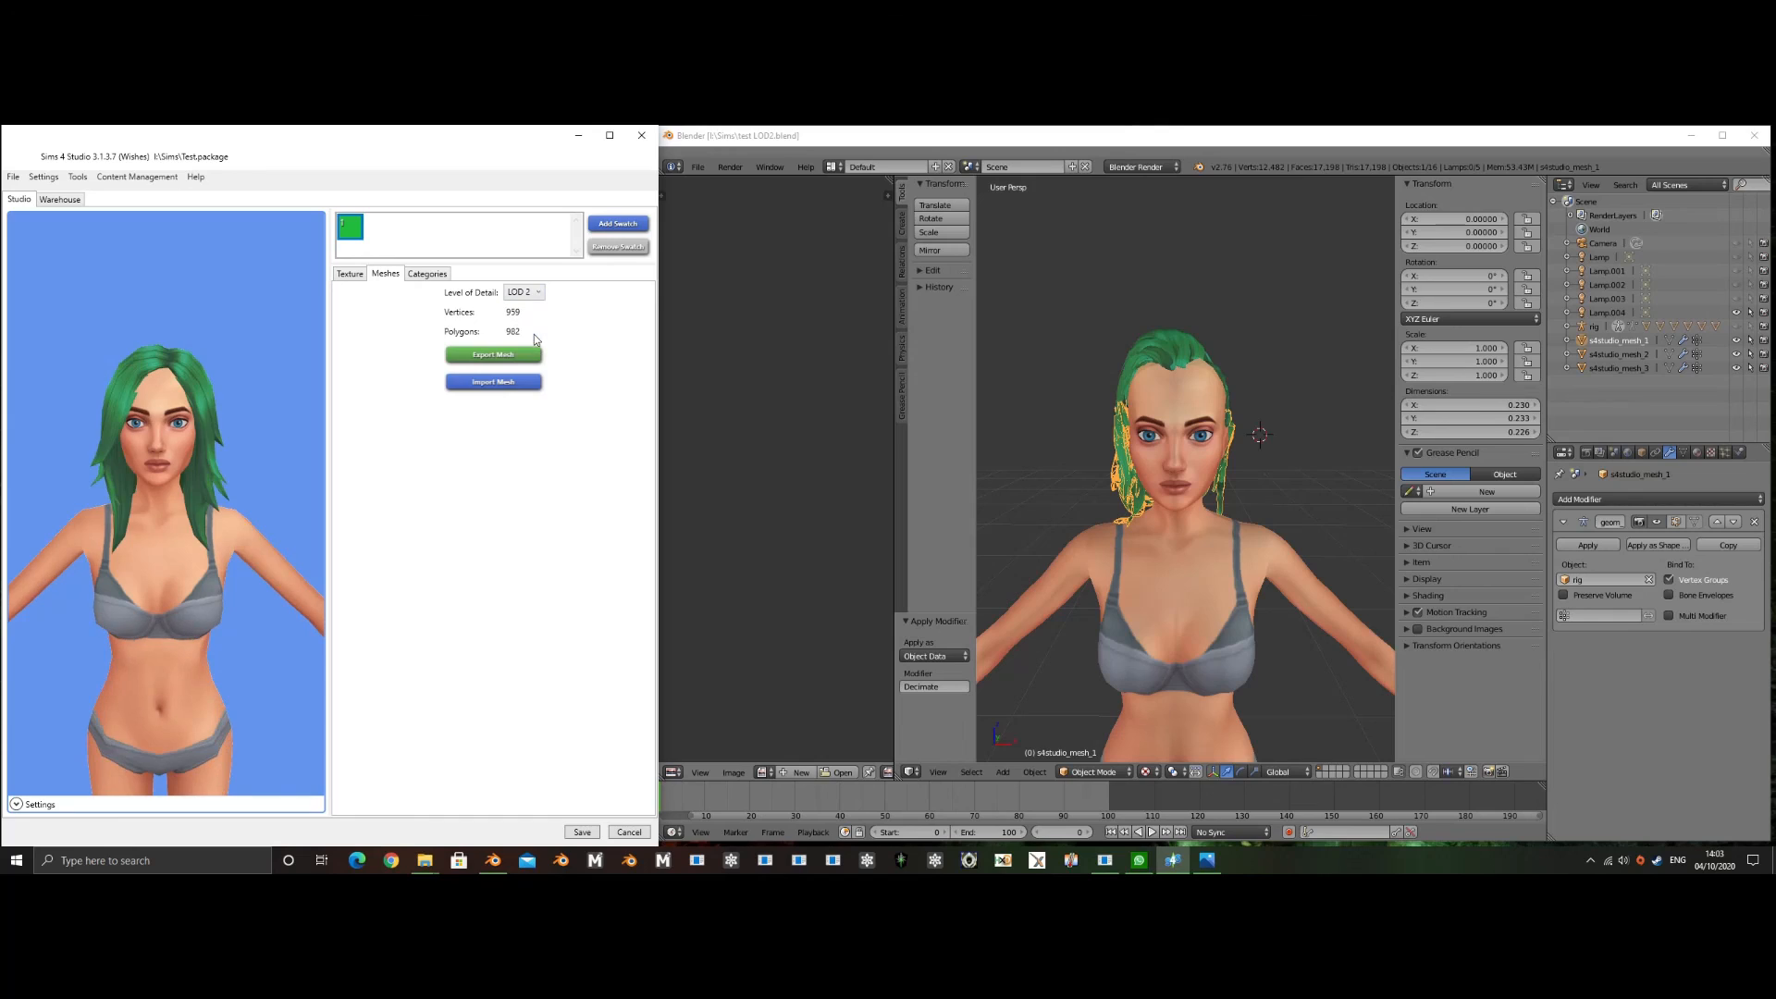
click(540, 383)
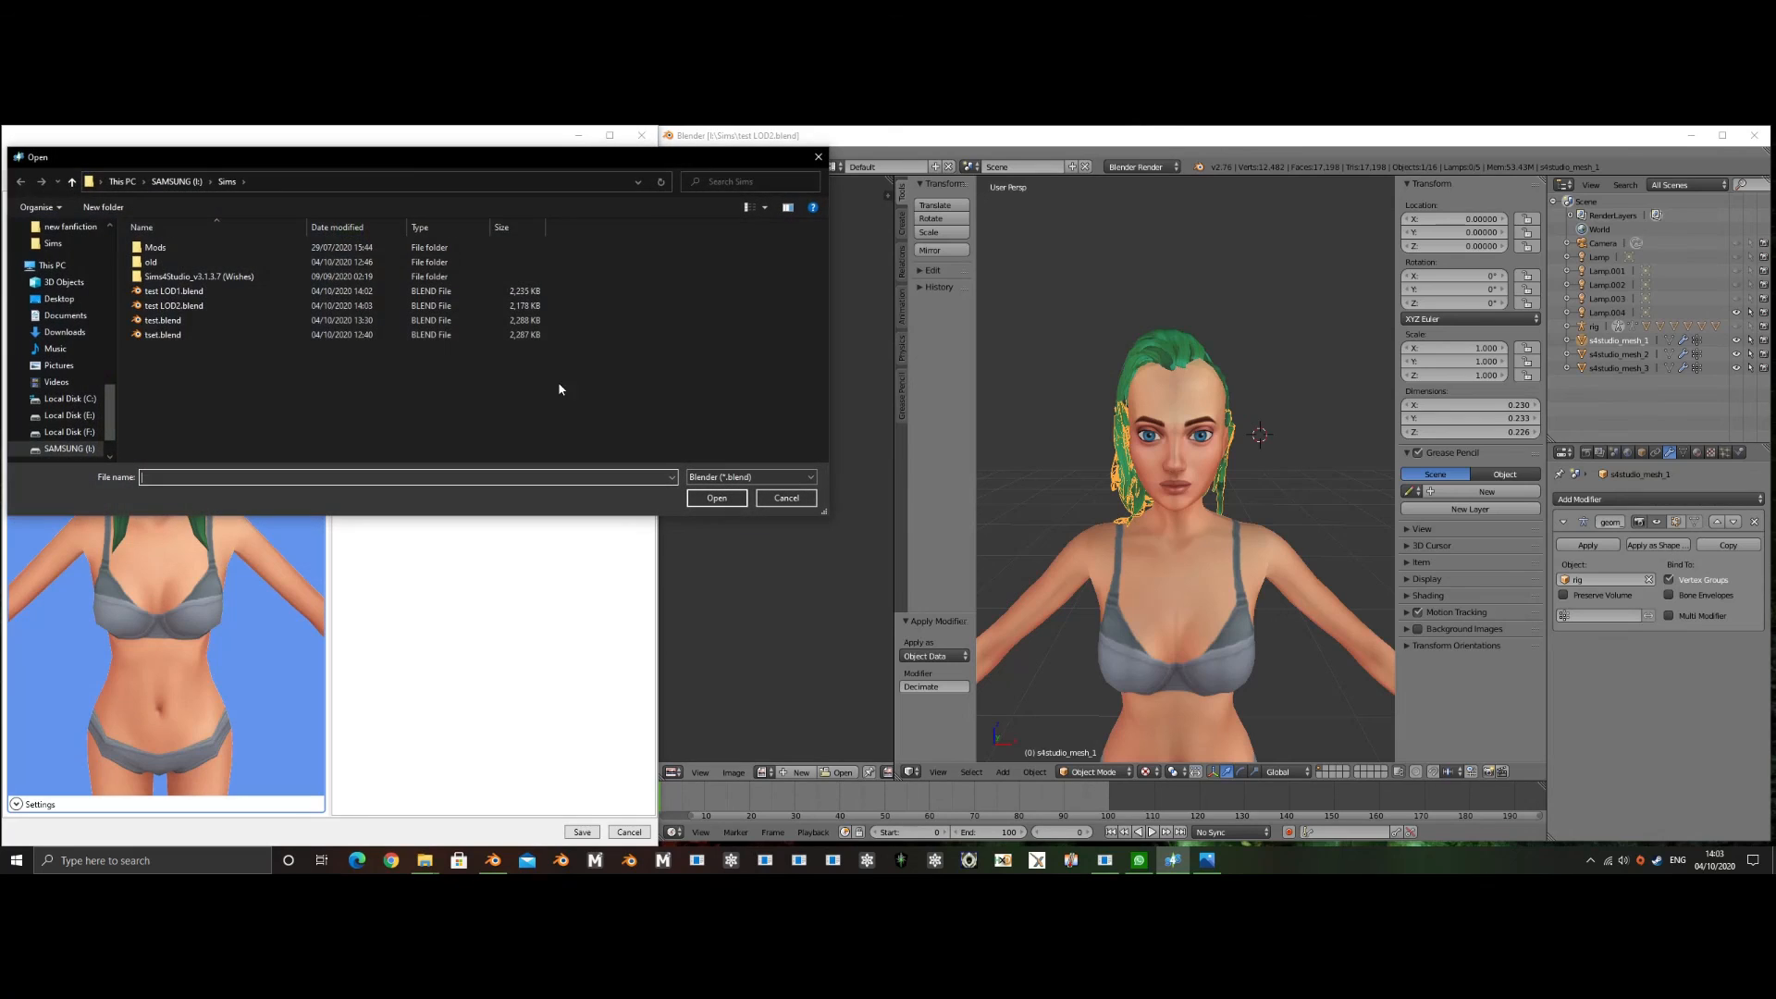
click(298, 307)
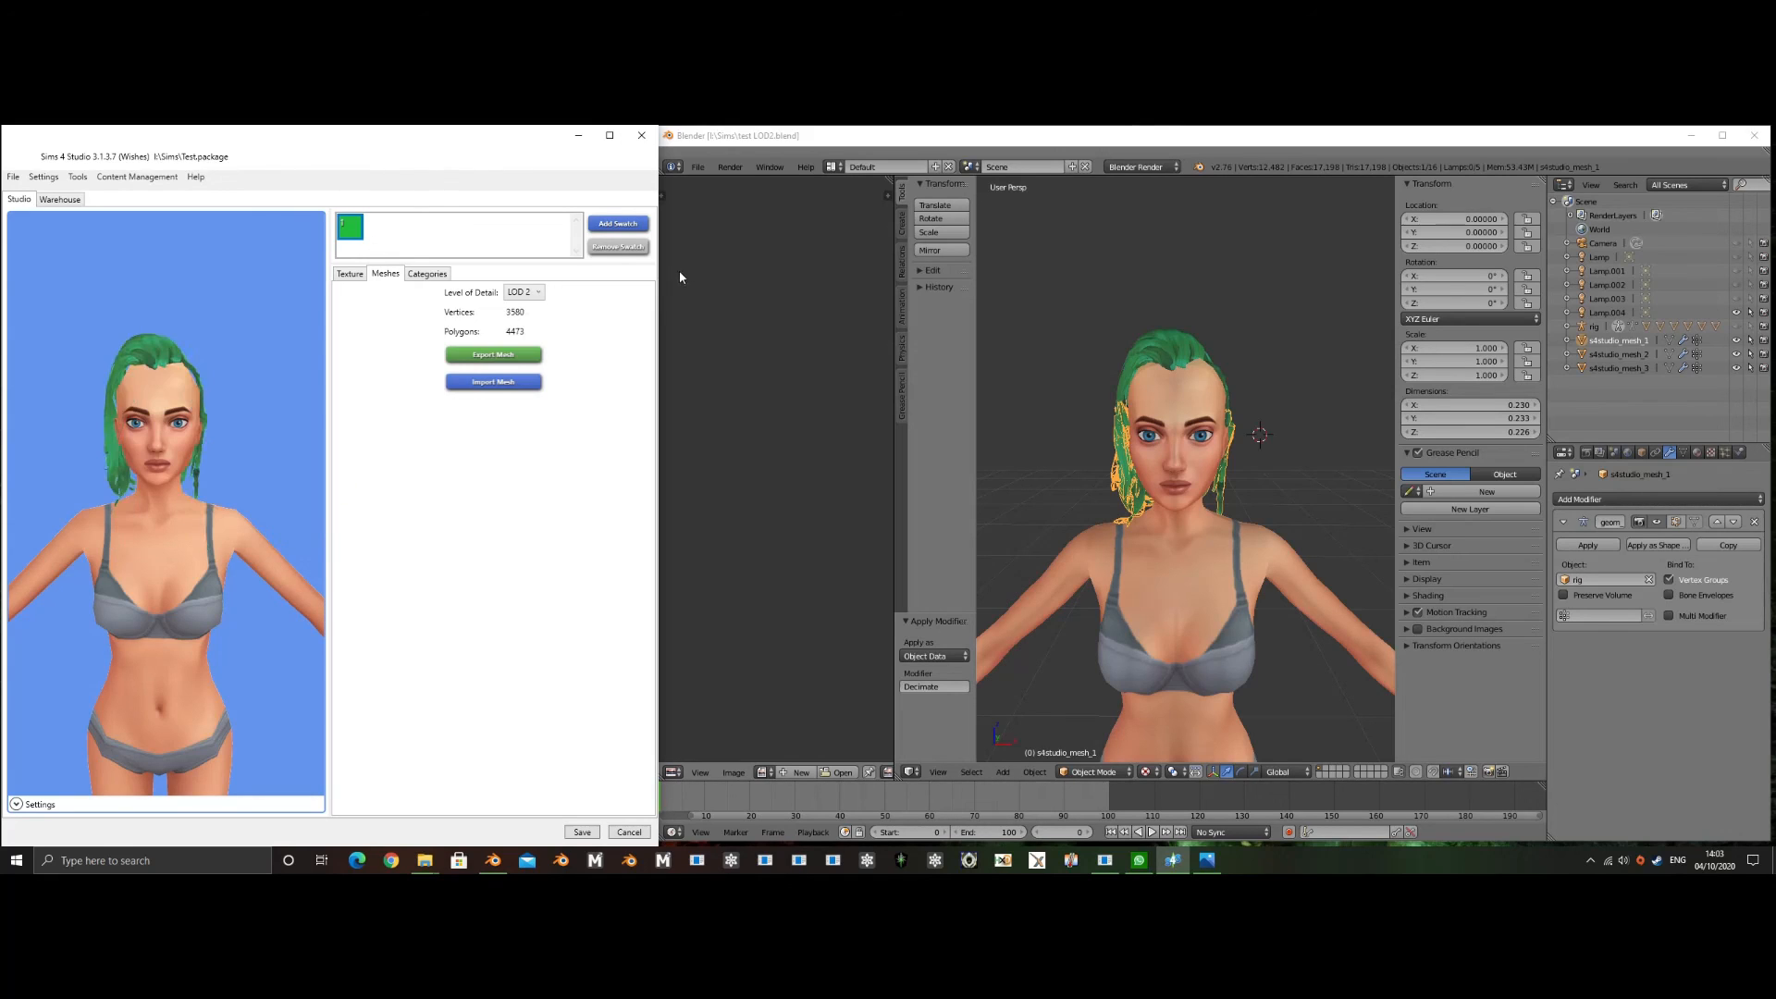
- Add a second swatch to the hair, show its texture settings and save the package
click(645, 225)
click(350, 274)
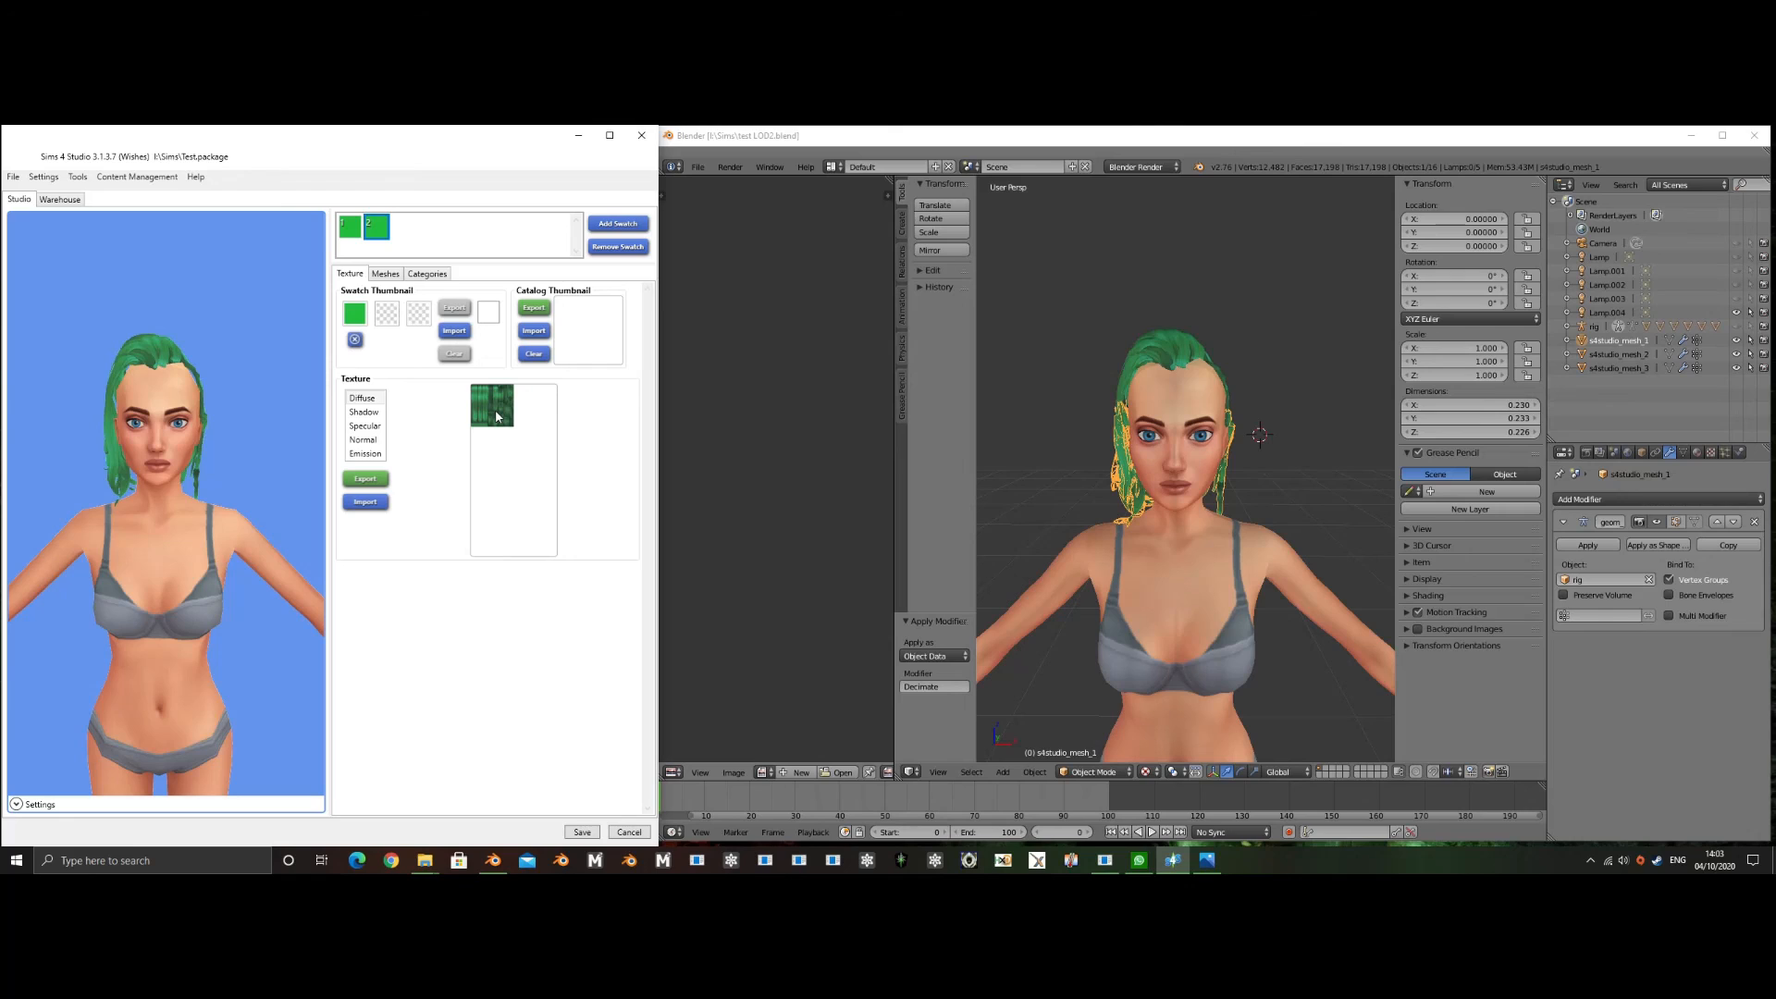
click(585, 833)
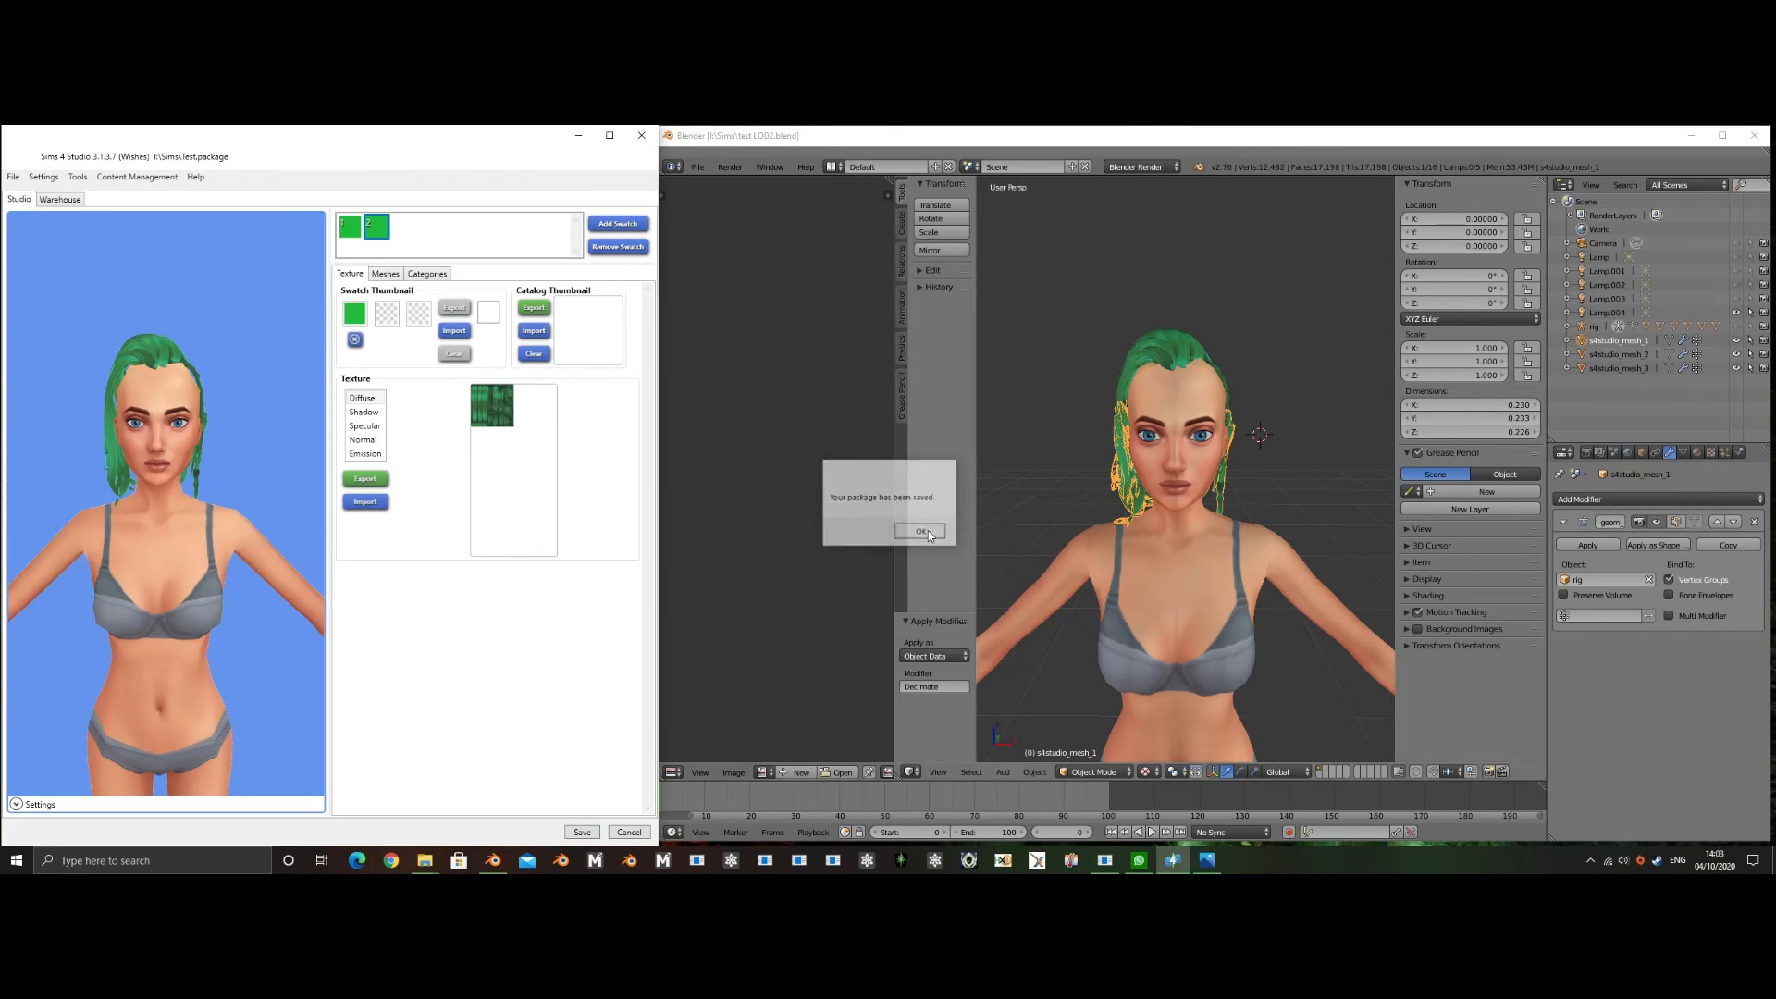
click(921, 532)
- Return to the hair's mesh level-of-detail settings
click(396, 275)
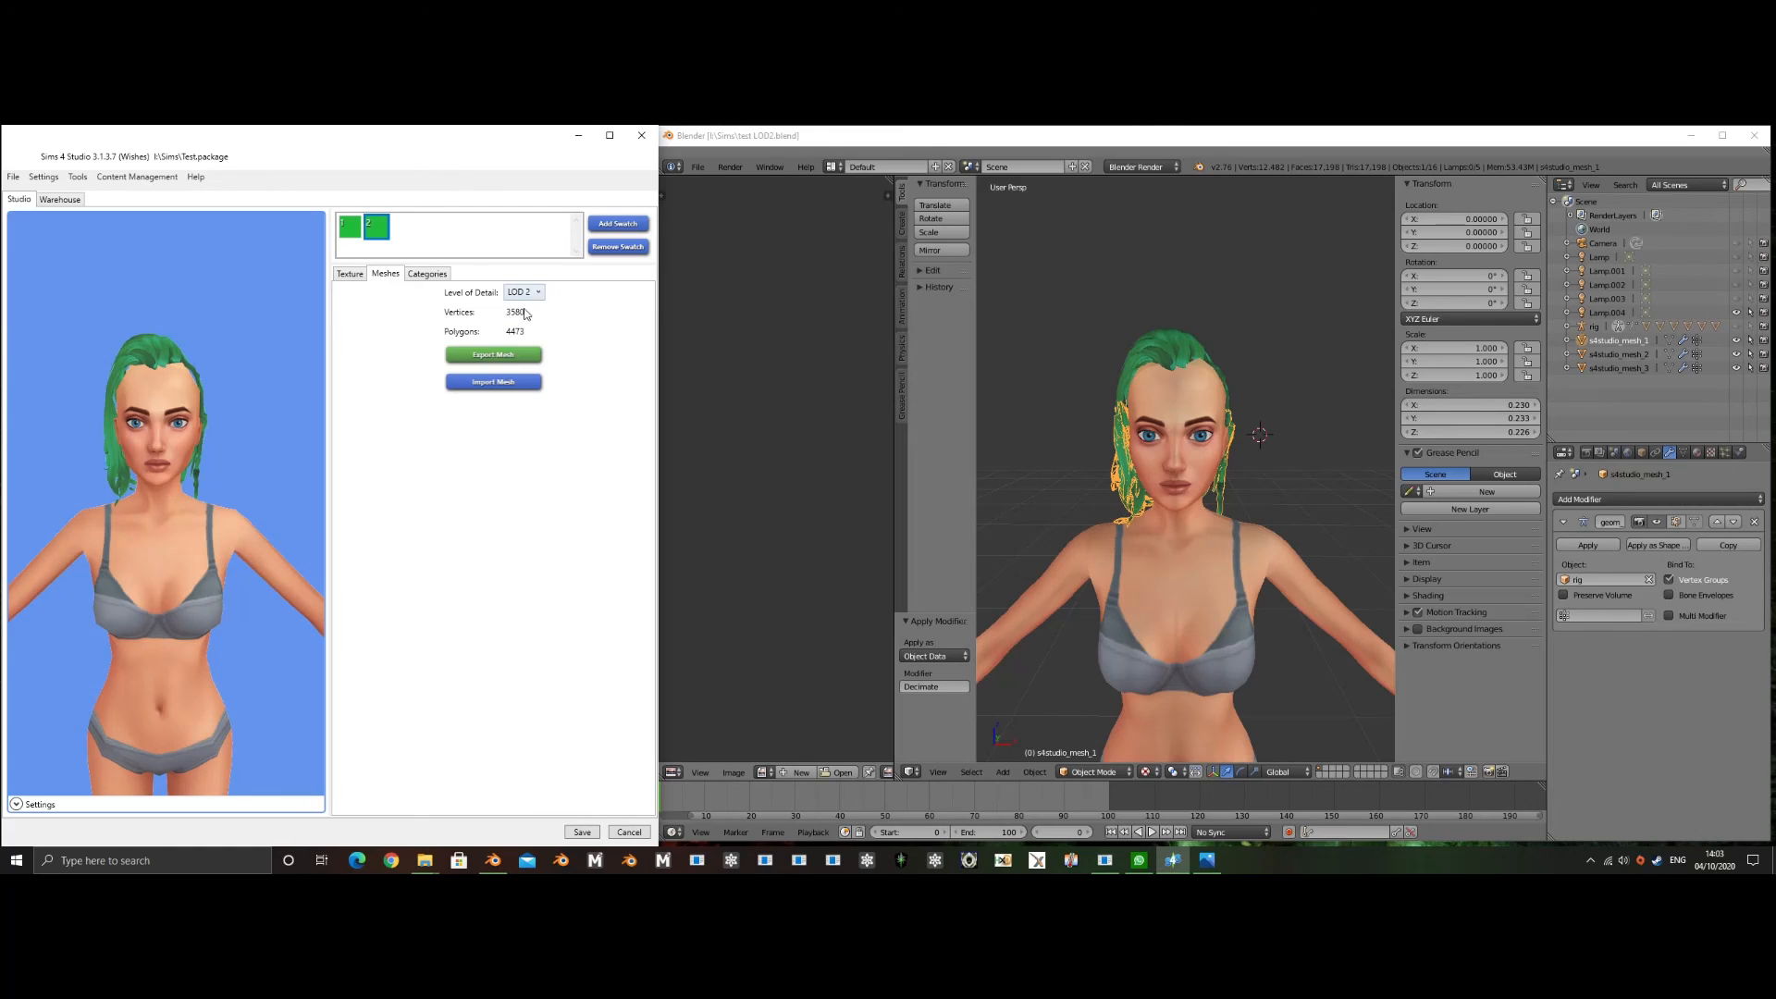